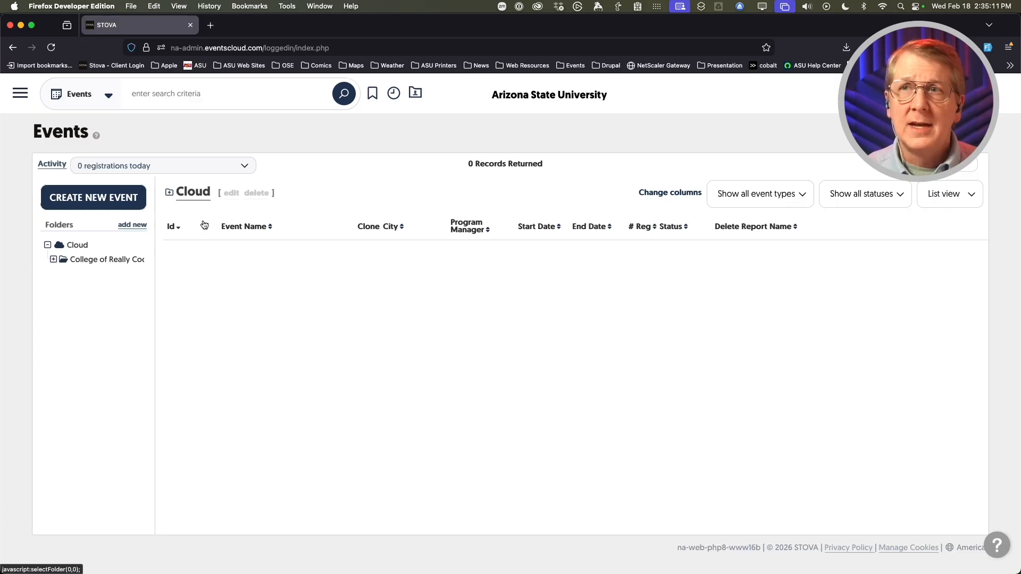
- Open the College of Really Cool Ideas folder to list its 19 events
left_click(87, 261)
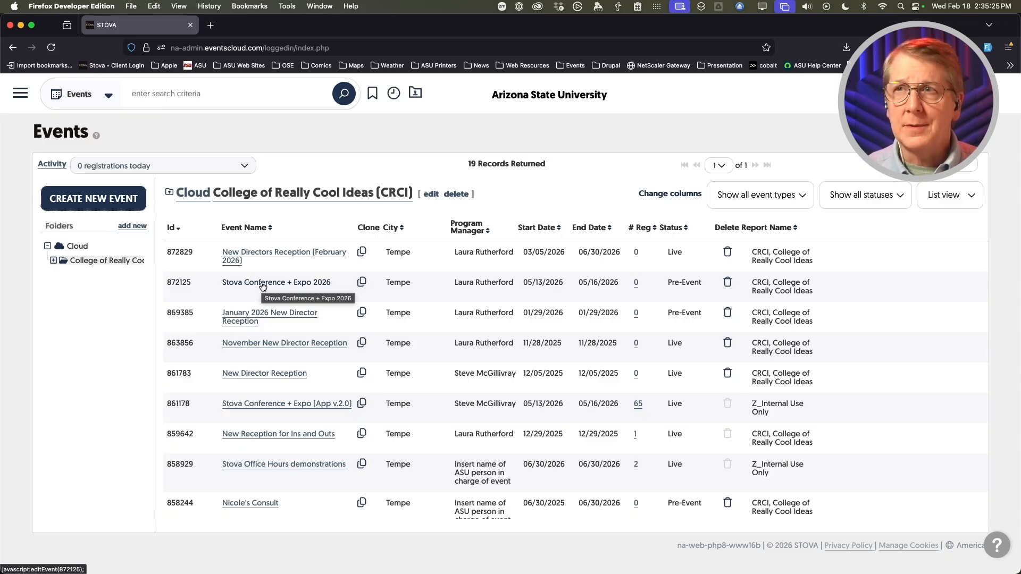
mouse_move(263, 286)
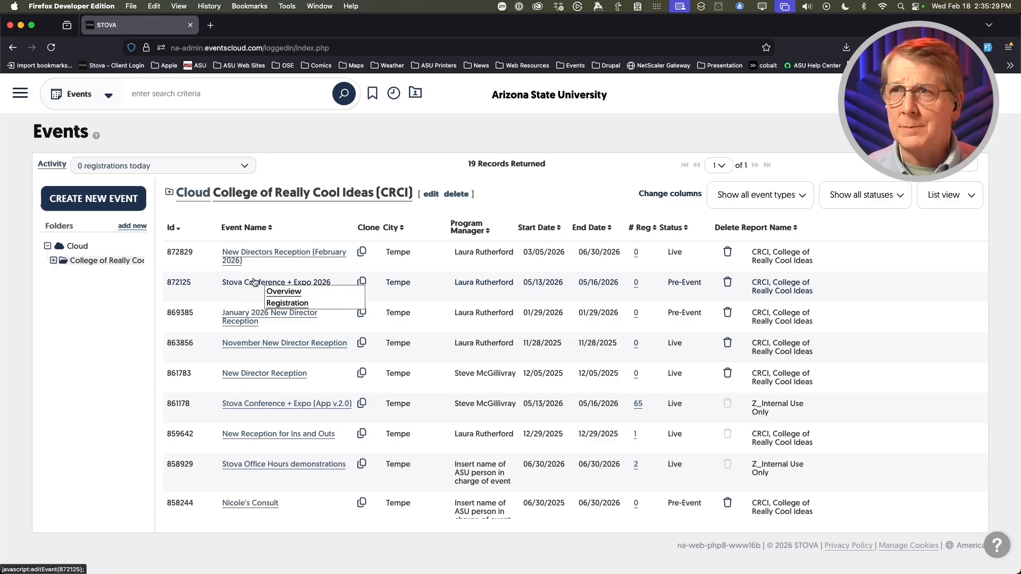
mouse_move(287, 308)
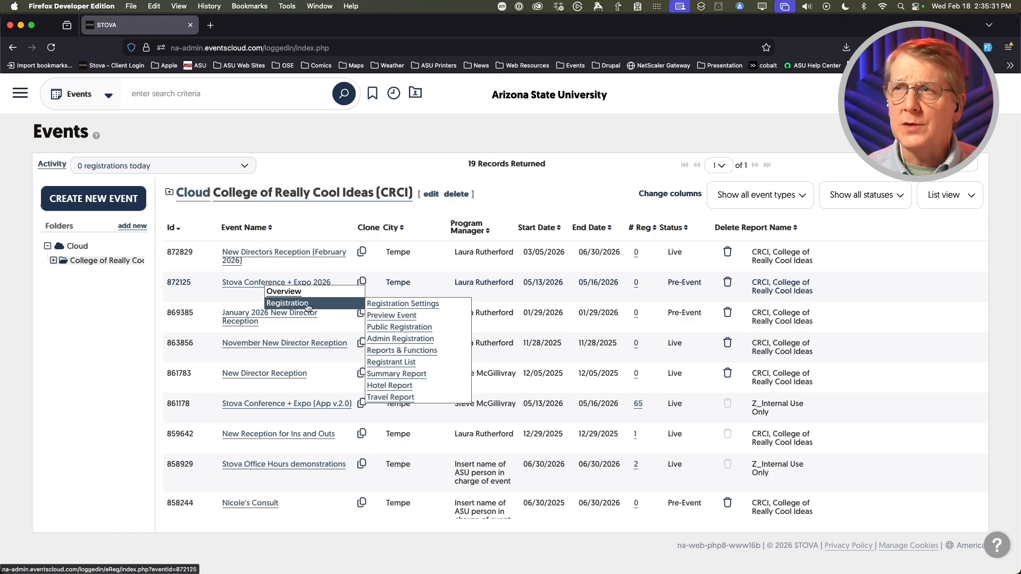
- Open Registration Settings for Stova Conference + Expo 2026 and view its five attendee categories
left_click(398, 306)
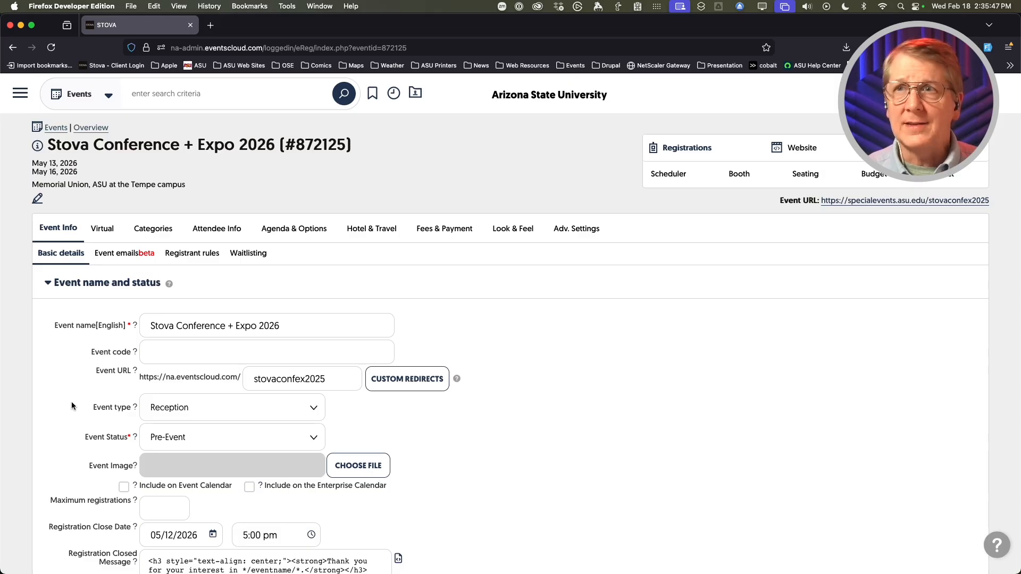
left_click(151, 231)
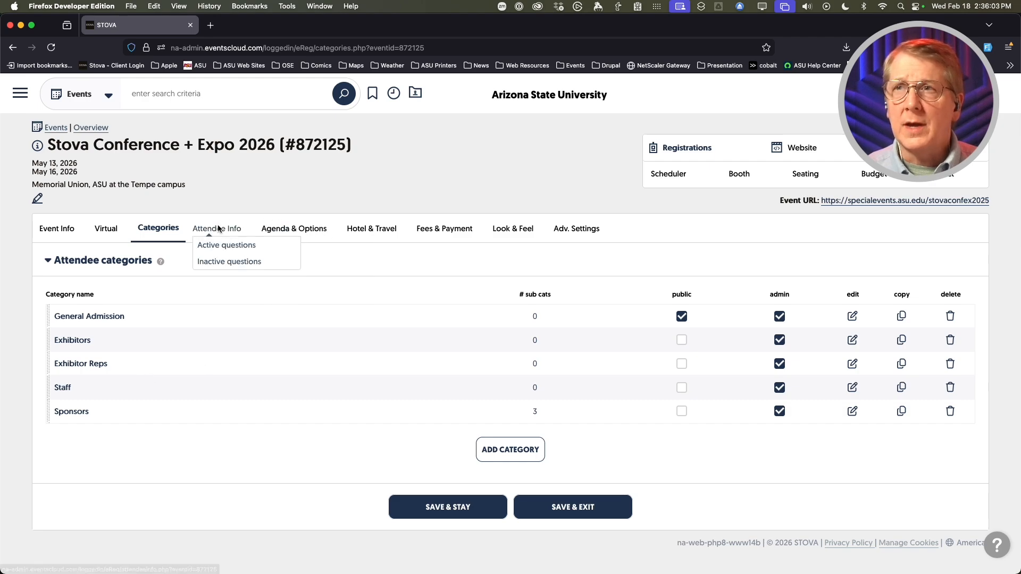
mouse_move(273, 230)
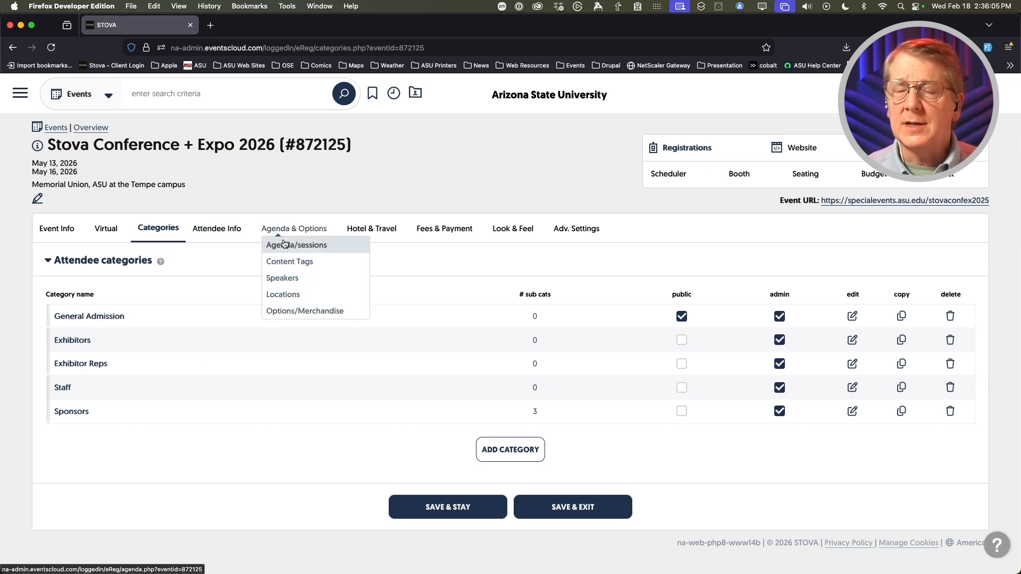
- Open the event's Agenda/sessions page and launch a new session in the Session Editor
left_click(284, 244)
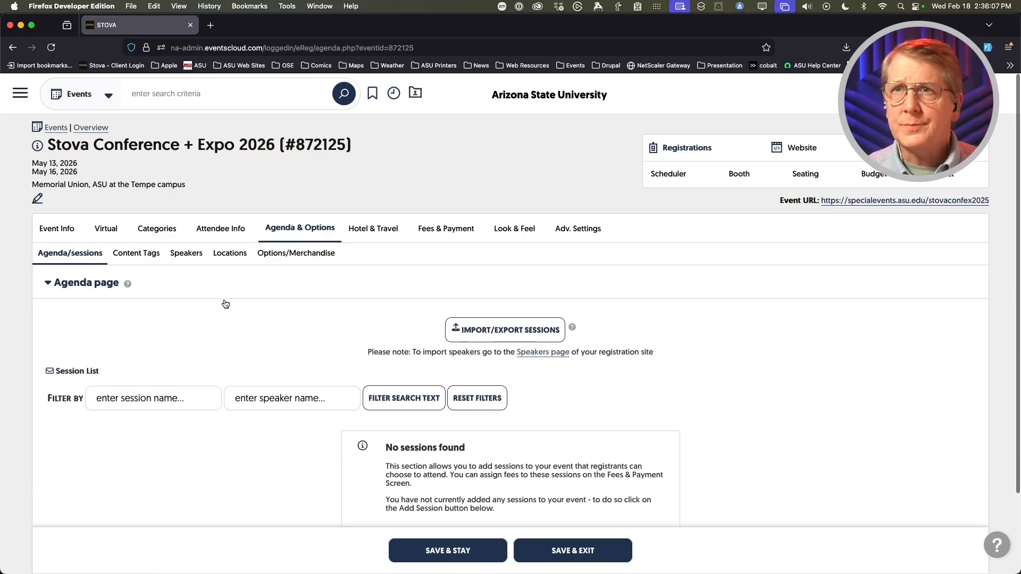
scroll(225, 303, "down", 3)
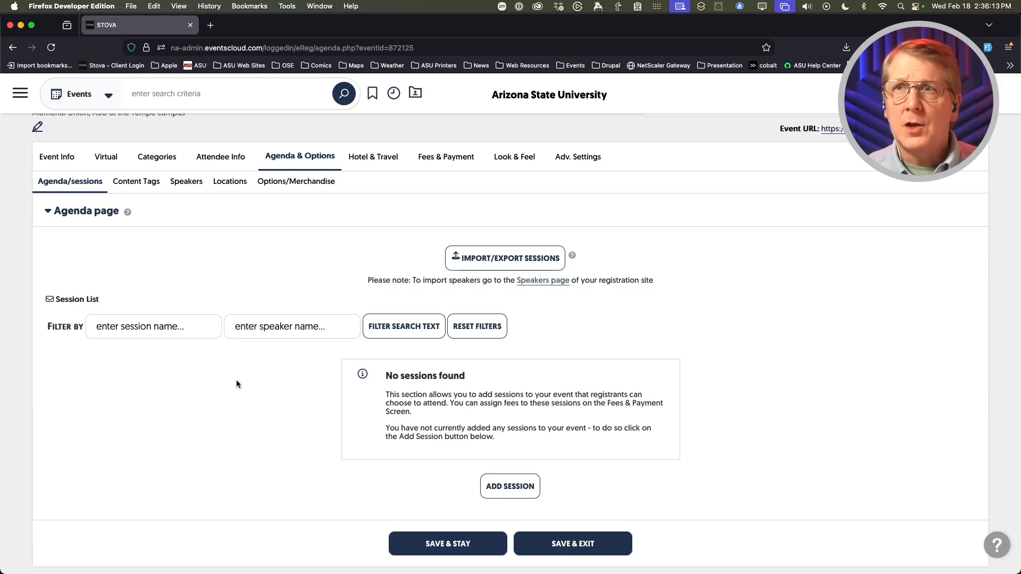
left_click(79, 212)
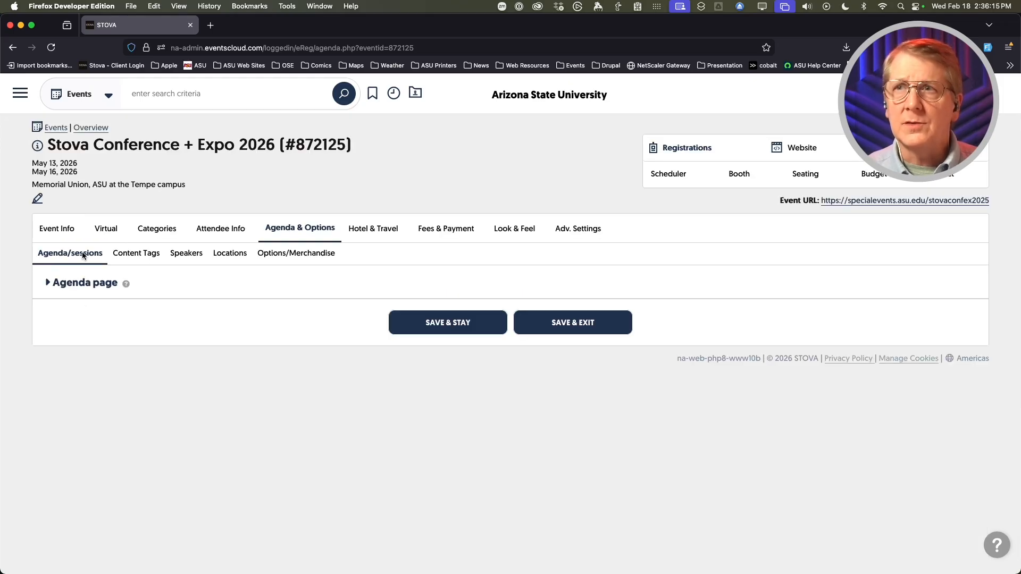
left_click(62, 283)
scroll(144, 346, "down", 3)
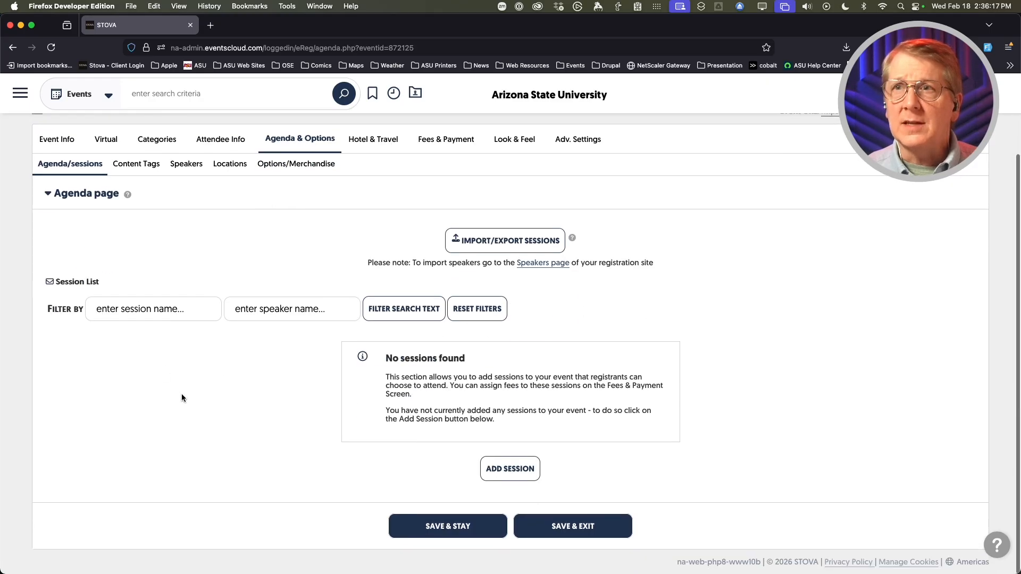
scroll(190, 401, "up", 3)
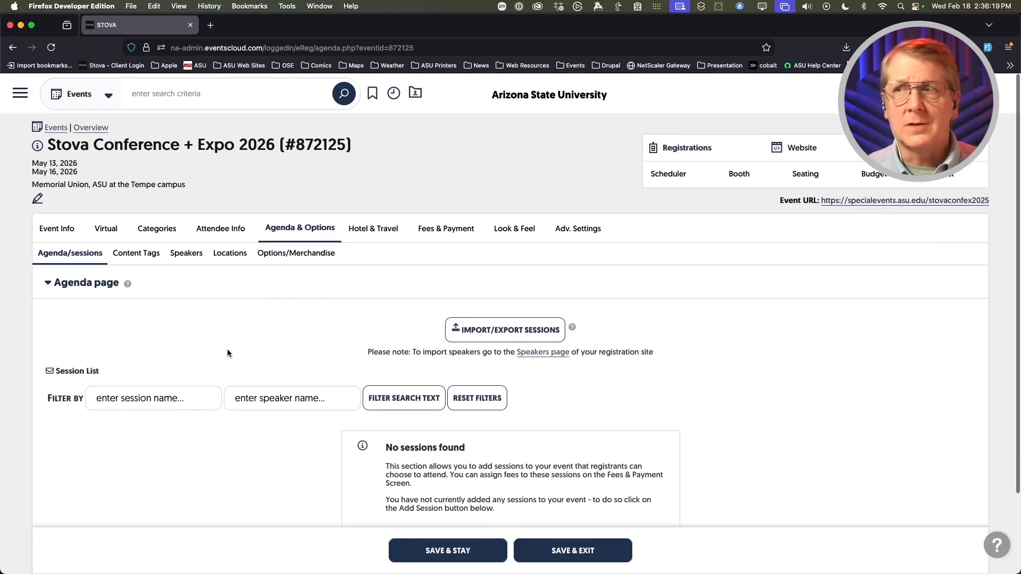
scroll(274, 354, "down", 3)
left_click(523, 473)
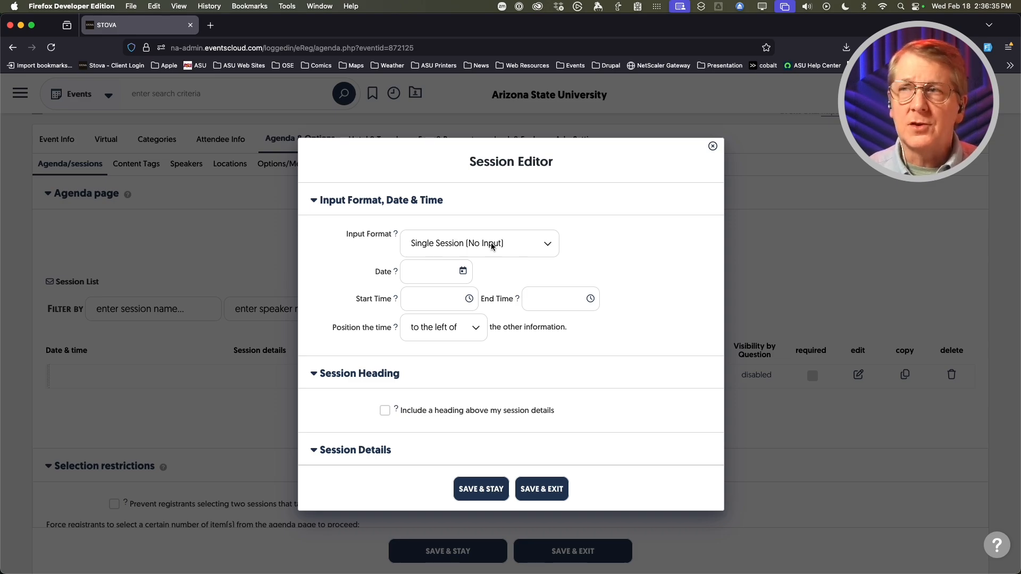
- Keep the session as Single Session (No Input) and date it 05/13/2026
left_click(532, 245)
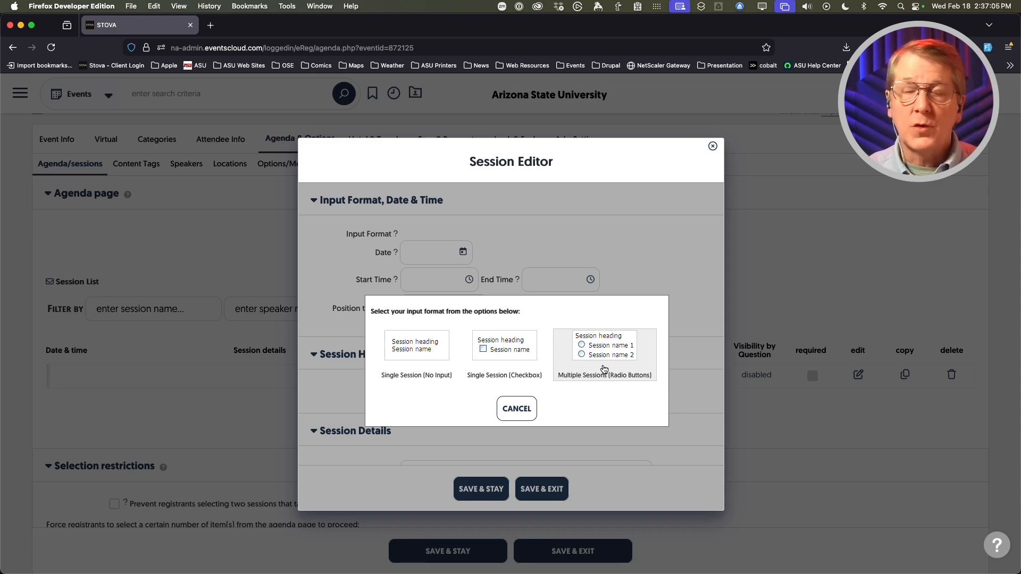
left_click(410, 346)
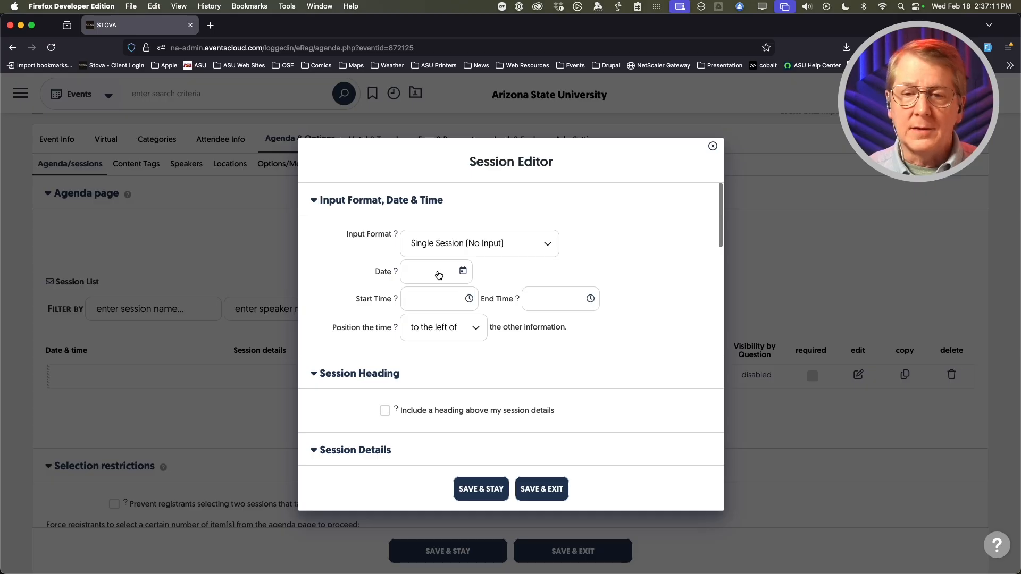
left_click(438, 274)
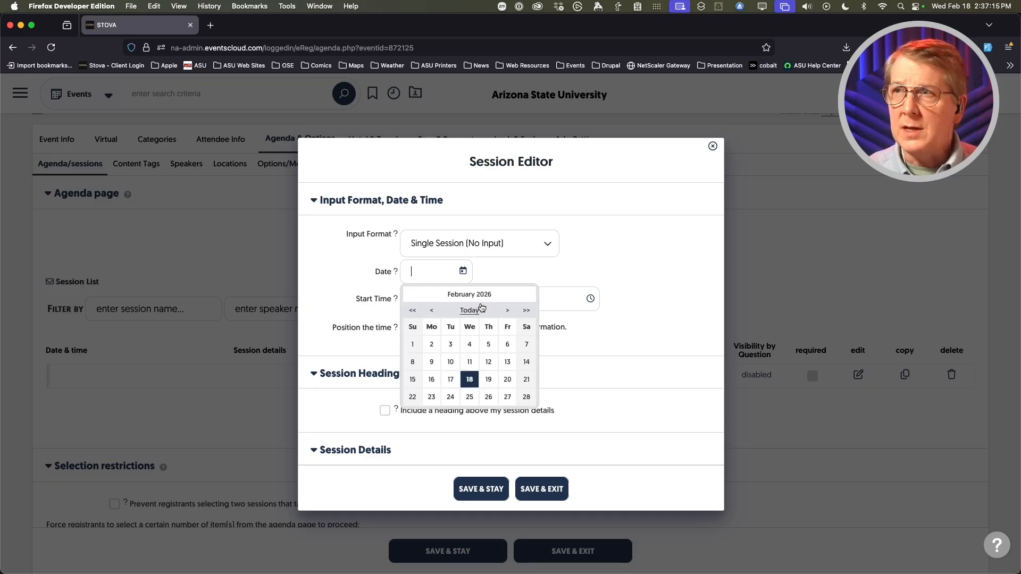
left_click(507, 310)
left_click(507, 308)
left_click(507, 307)
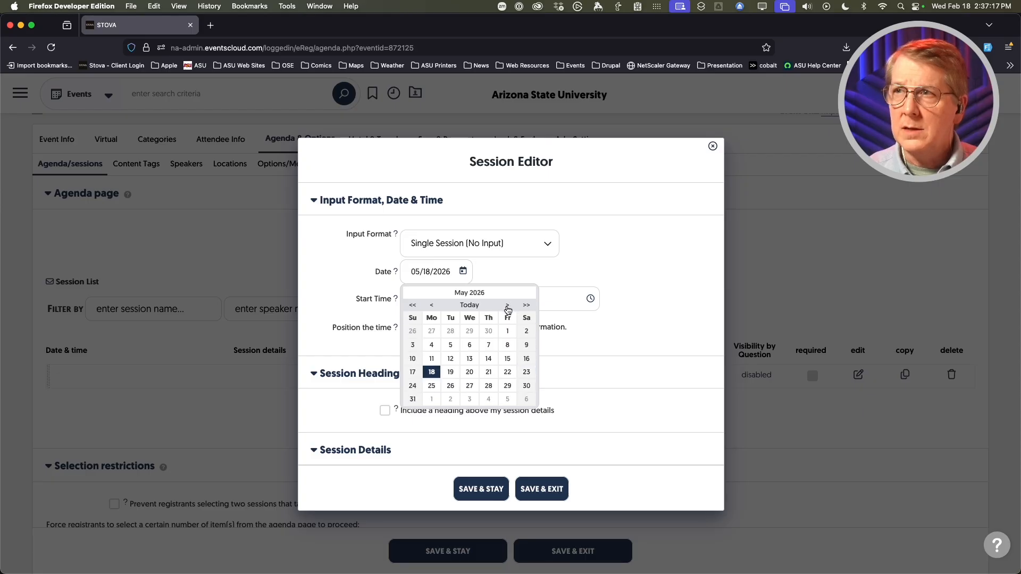
left_click(470, 363)
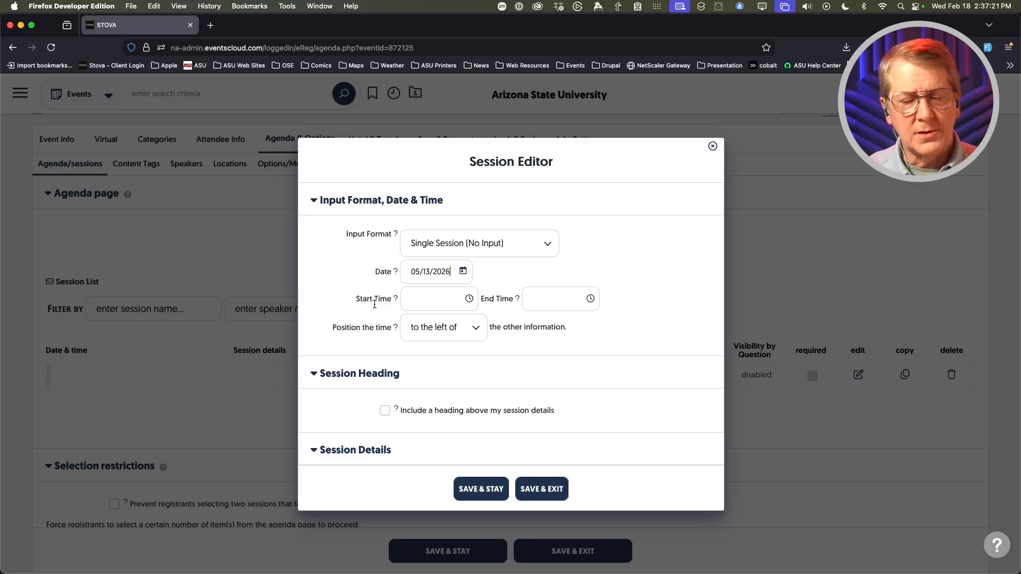
- Set the session to run from 8:30 am to 9:30 am
left_click(433, 299)
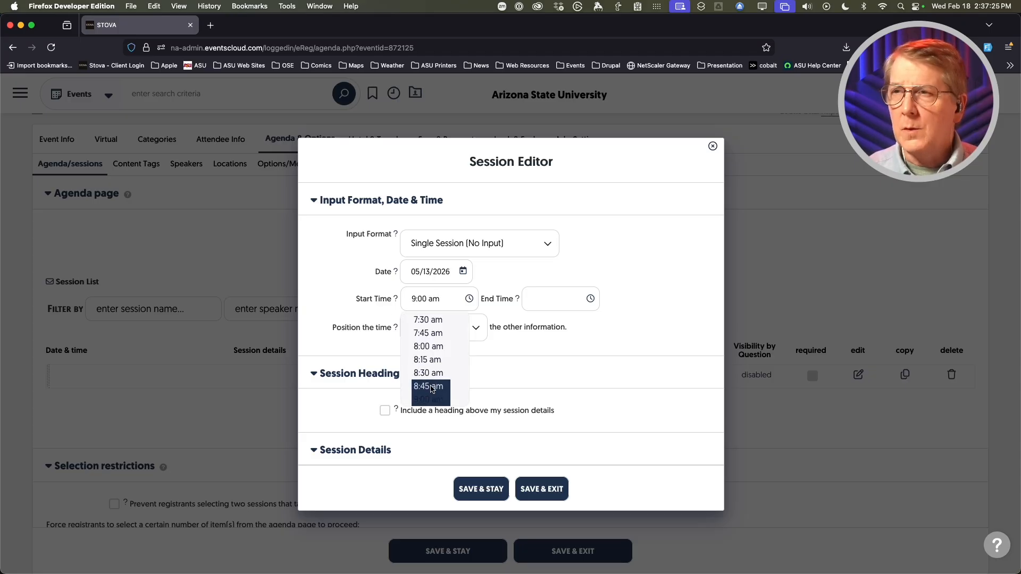
left_click(428, 373)
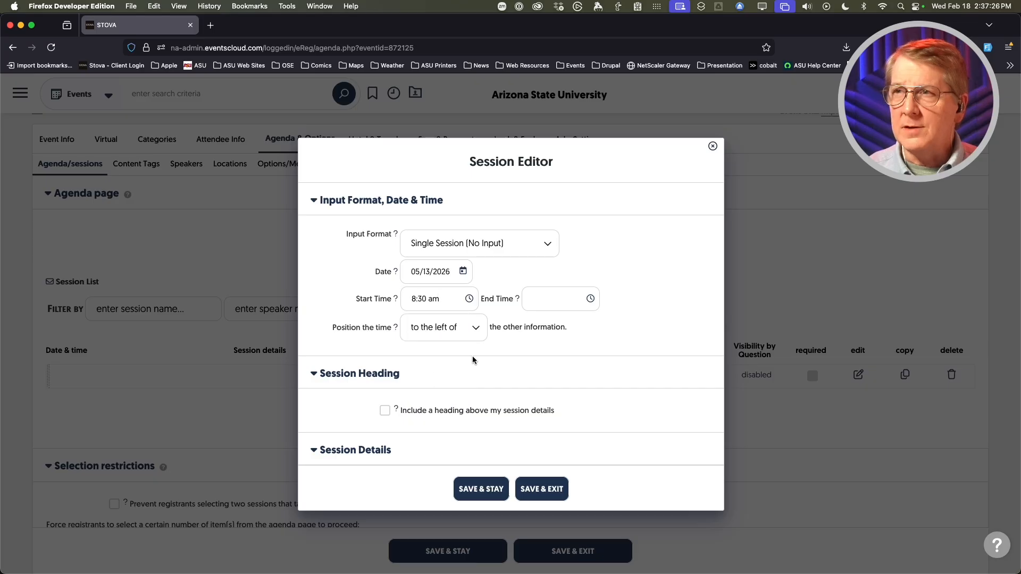
left_click(559, 301)
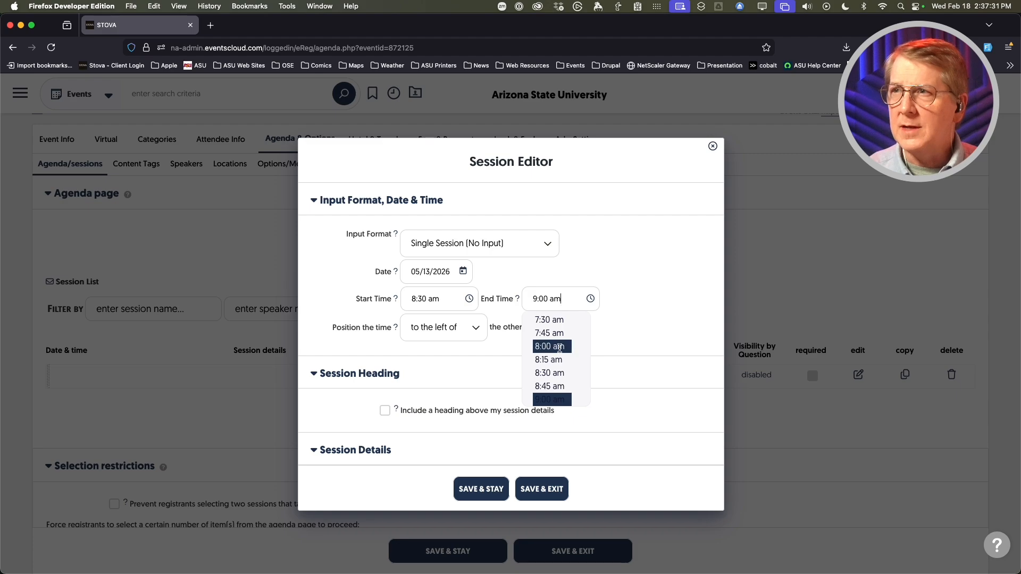
scroll(556, 350, "down", 2)
left_click(553, 389)
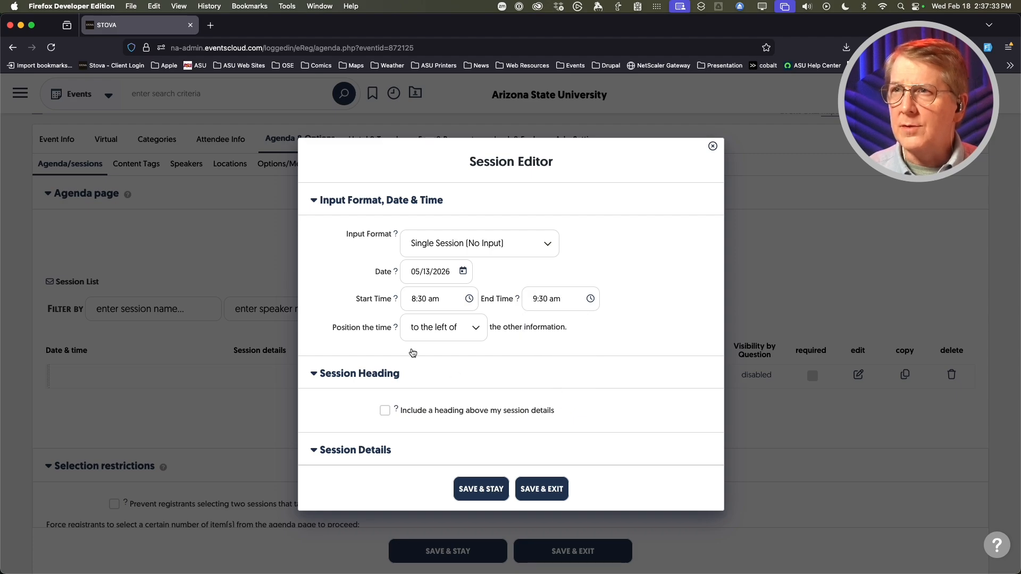
scroll(338, 309, "down", 1)
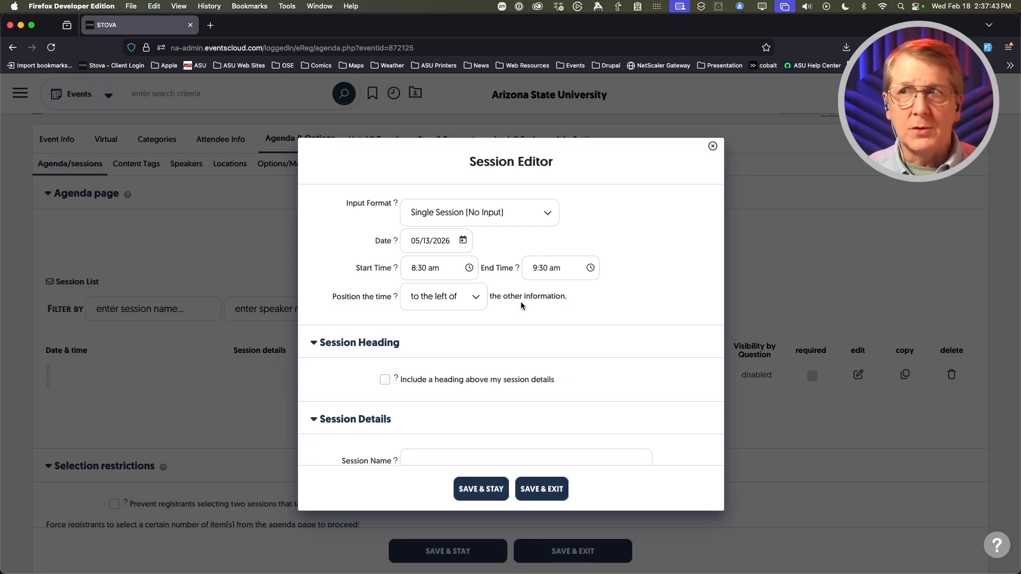
scroll(341, 305, "down", 3)
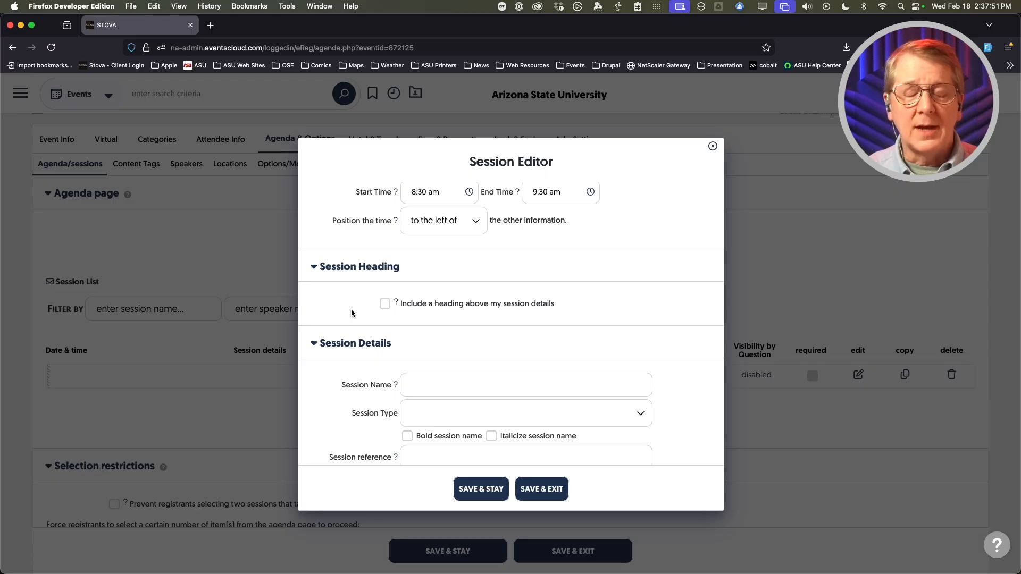
left_click(381, 303)
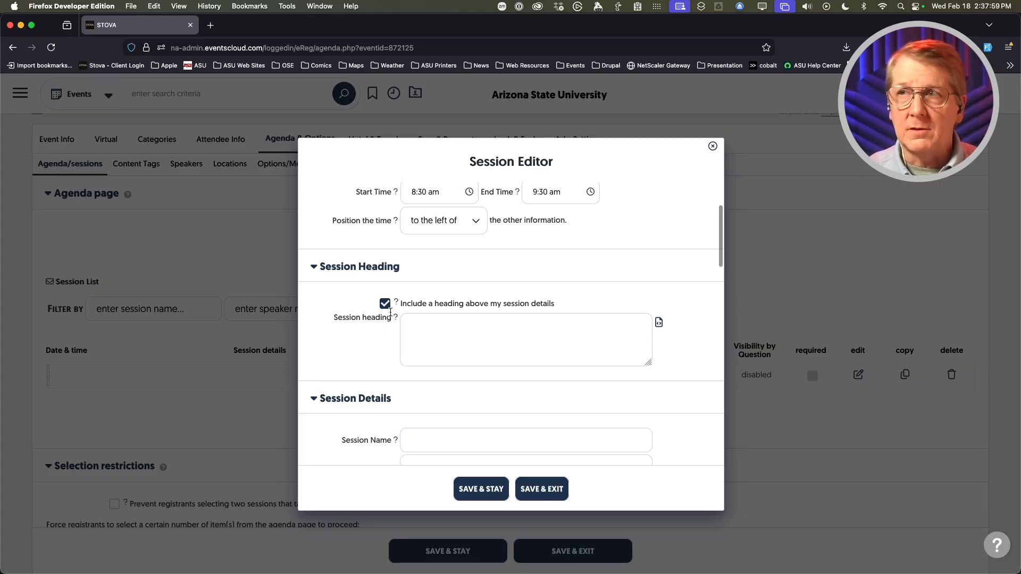
left_click(386, 306)
scroll(319, 372, "down", 2)
- Enter 'Registration & Check-in' as the session name
left_click(447, 337)
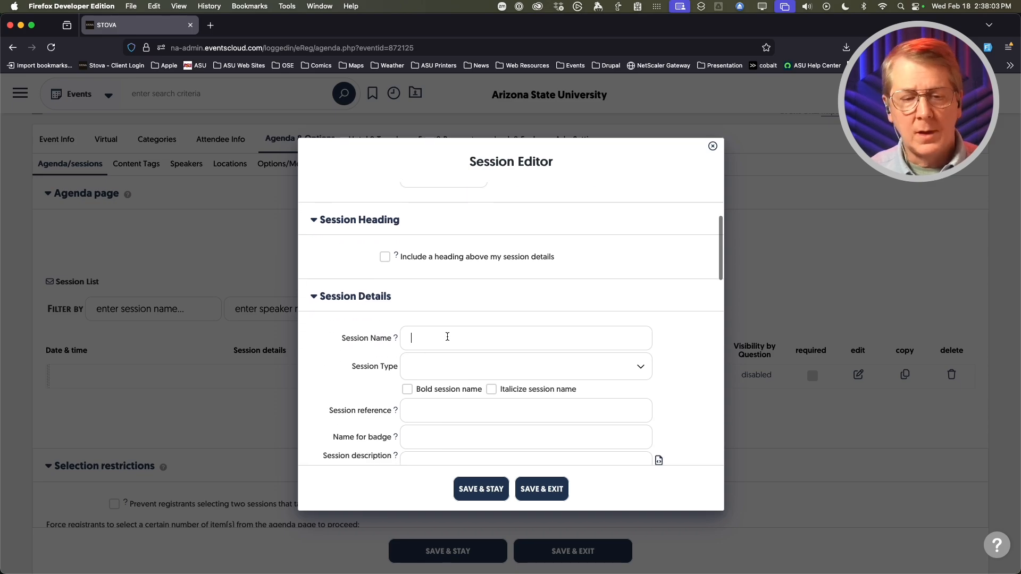
type("Regis")
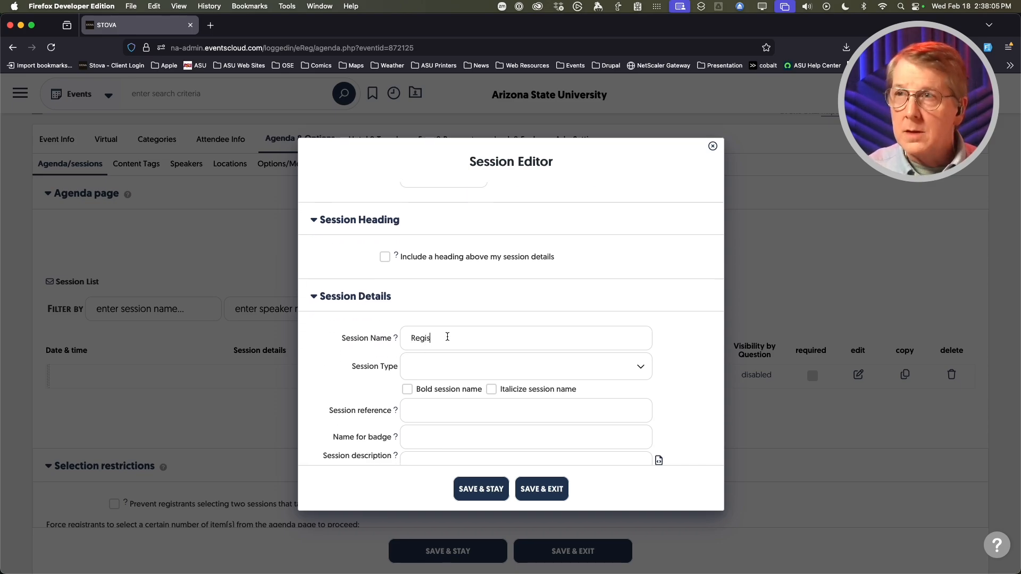
type("tration ")
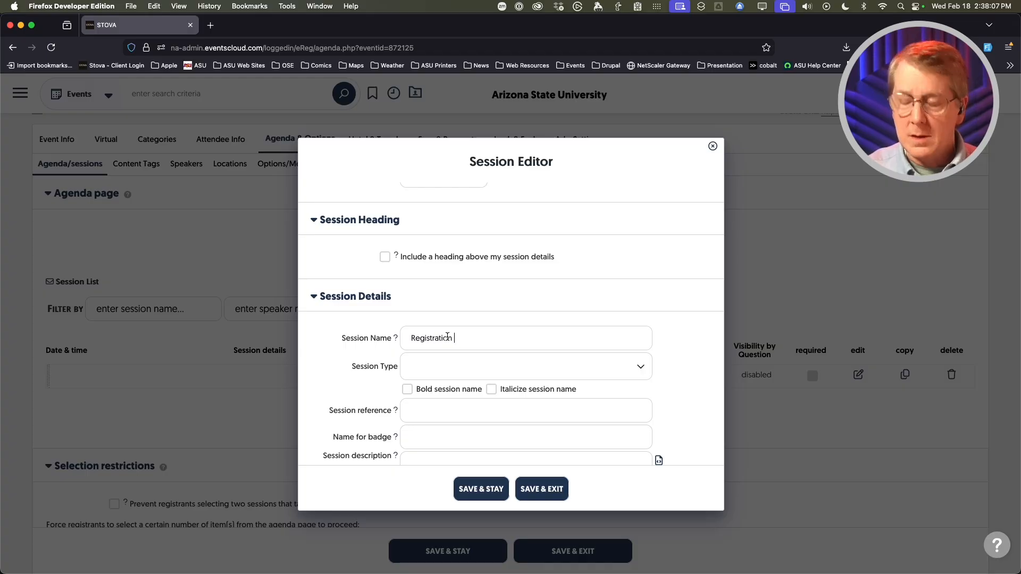
type("& Che")
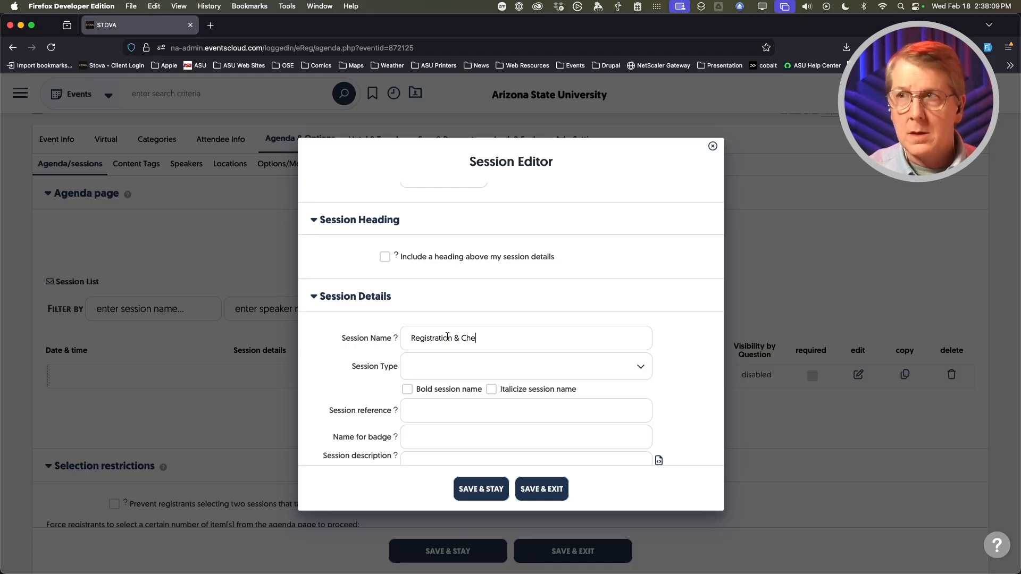
type("ck-in")
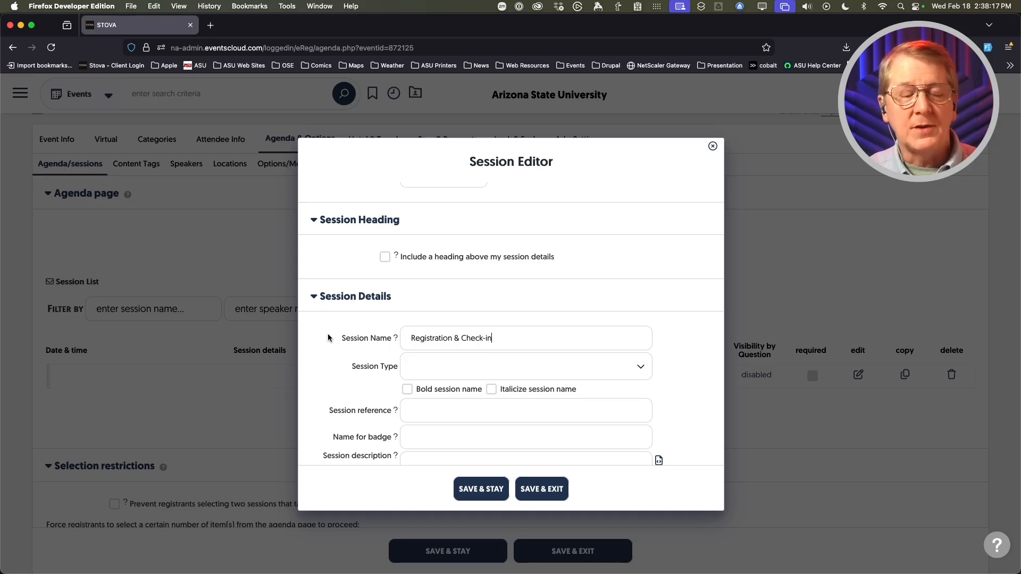
scroll(325, 352, "up", 1)
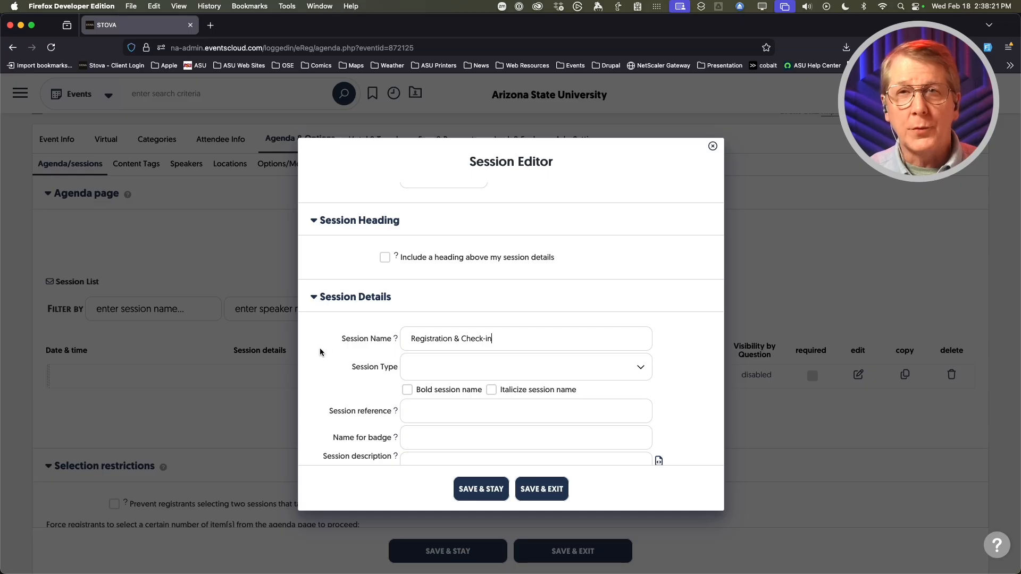
scroll(321, 333, "down", 2)
scroll(321, 334, "up", 1)
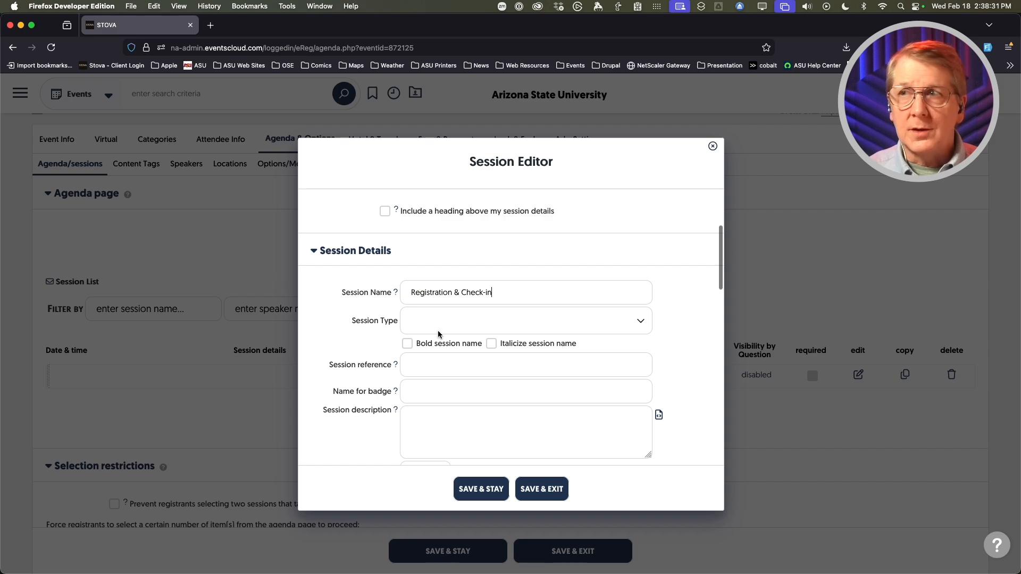
- Check the session type list and leave Session Type blank
left_click(638, 318)
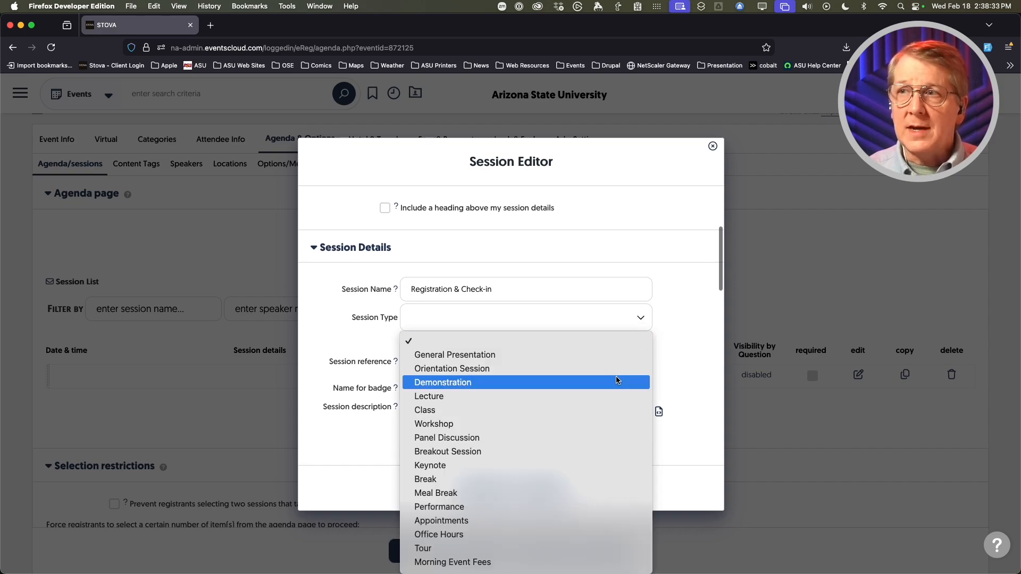
scroll(609, 382, "down", 10)
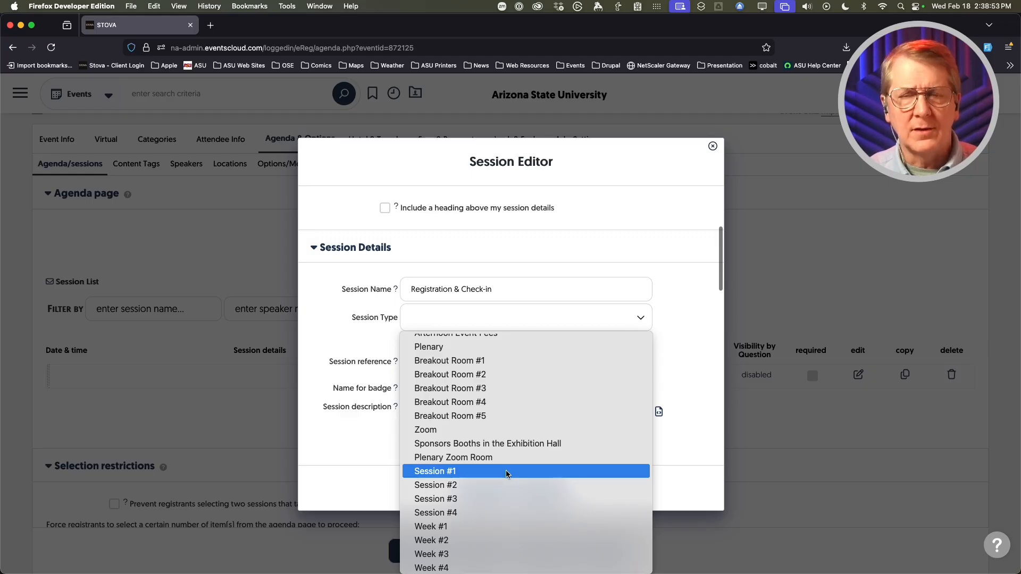
left_click(327, 317)
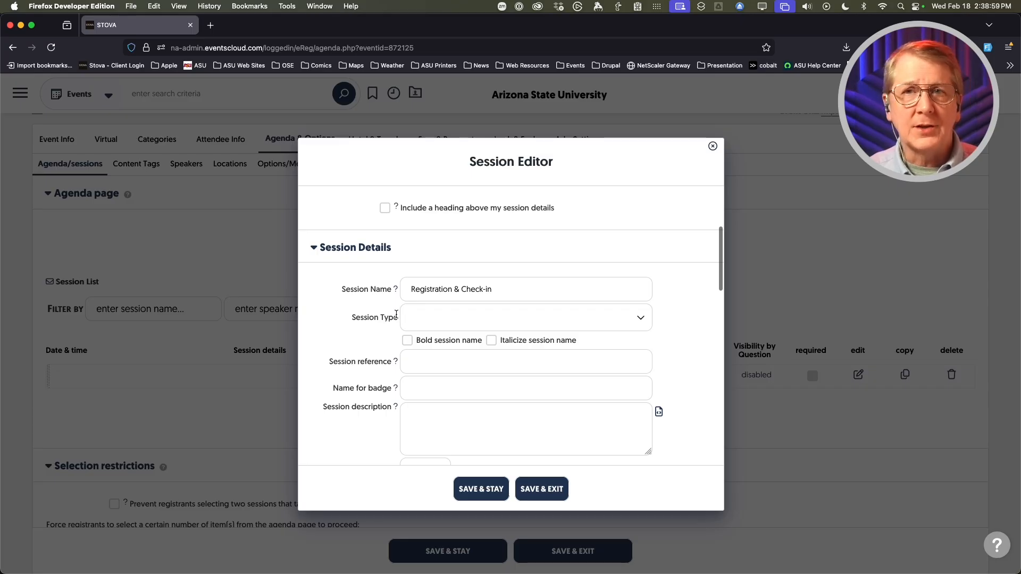
- Tick 'Bold session name' so Registration & Check-in displays in bold
scroll(337, 324, "down", 1)
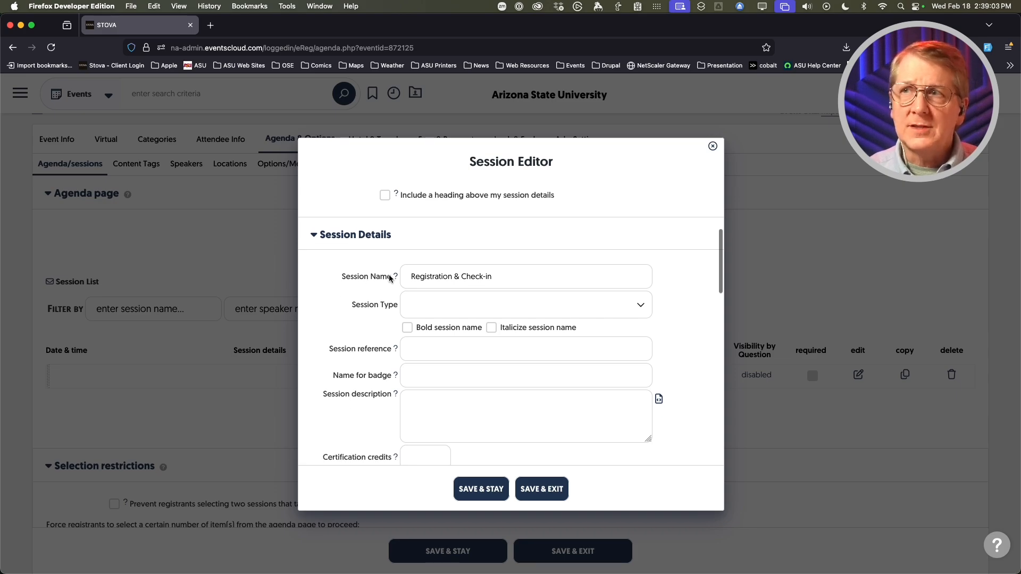
left_click(407, 328)
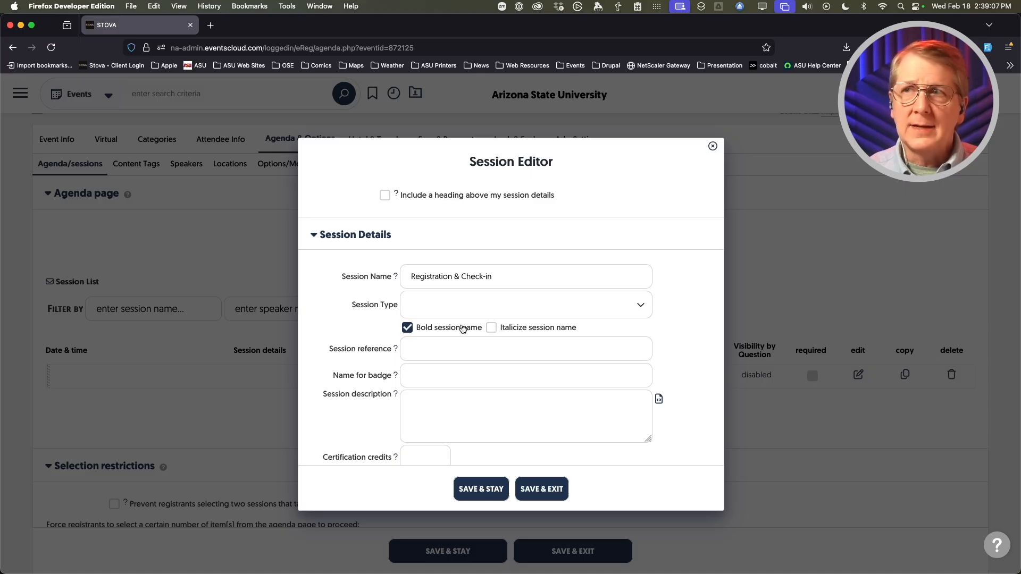
scroll(331, 320, "down", 1)
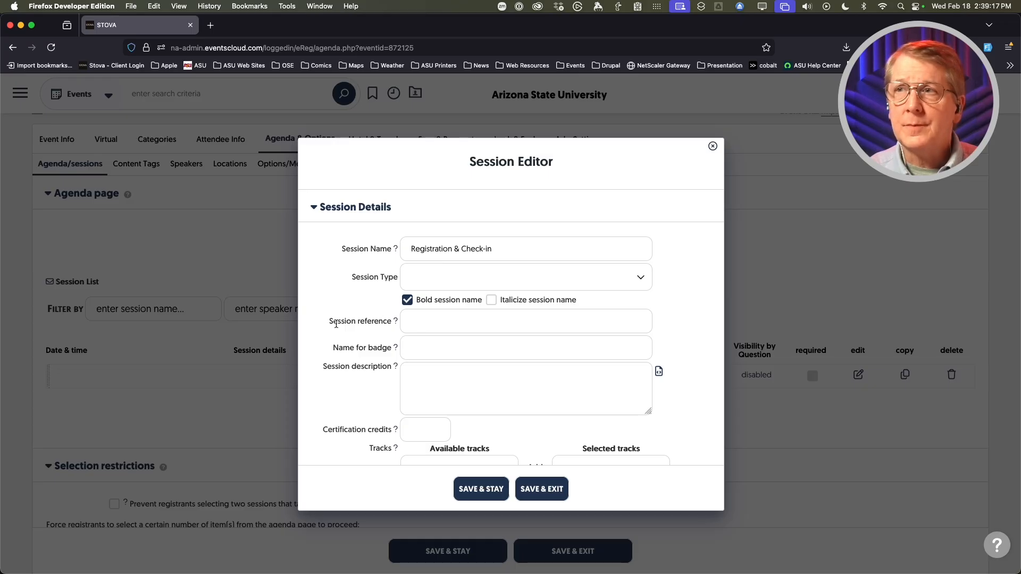
scroll(337, 324, "down", 1)
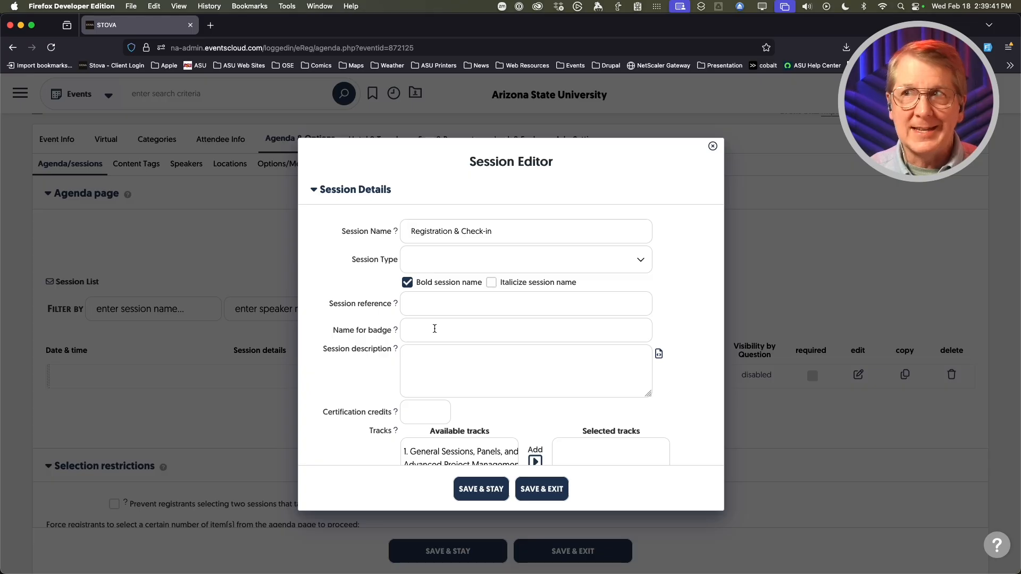
scroll(352, 363, "down", 2)
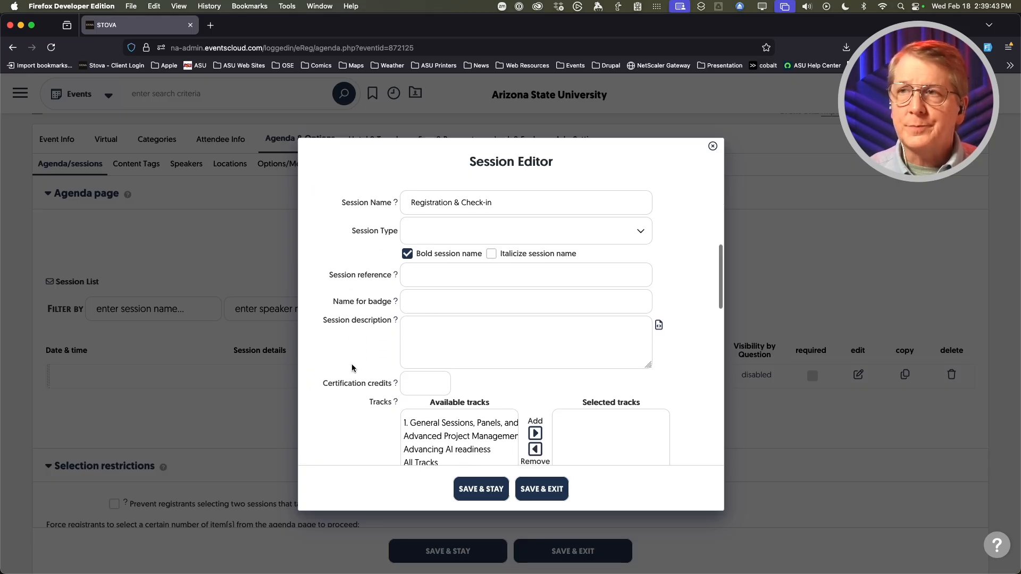
scroll(347, 339, "up", 2)
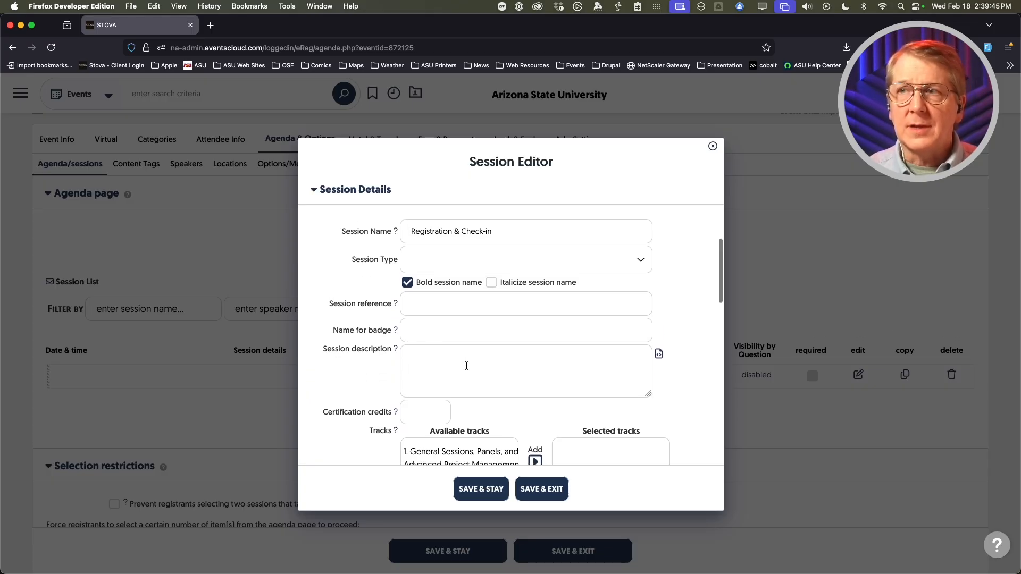
scroll(466, 366, "up", 1)
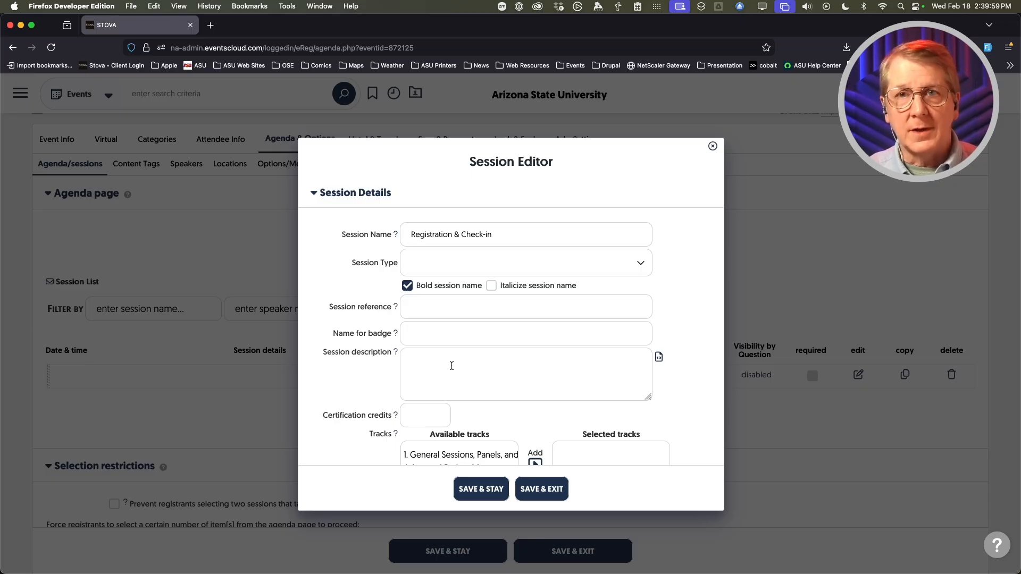
scroll(451, 365, "up", 1)
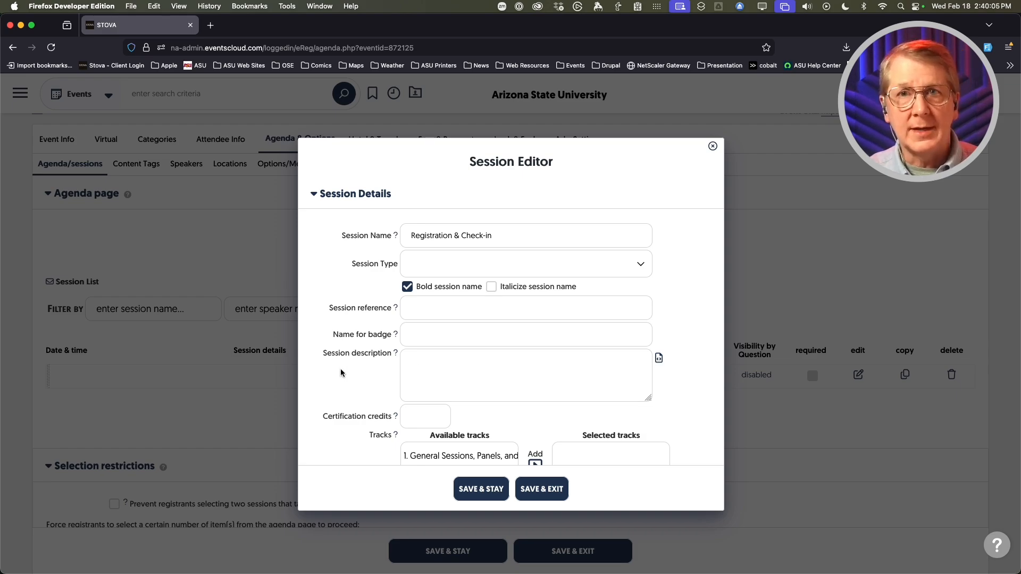
scroll(326, 371, "down", 3)
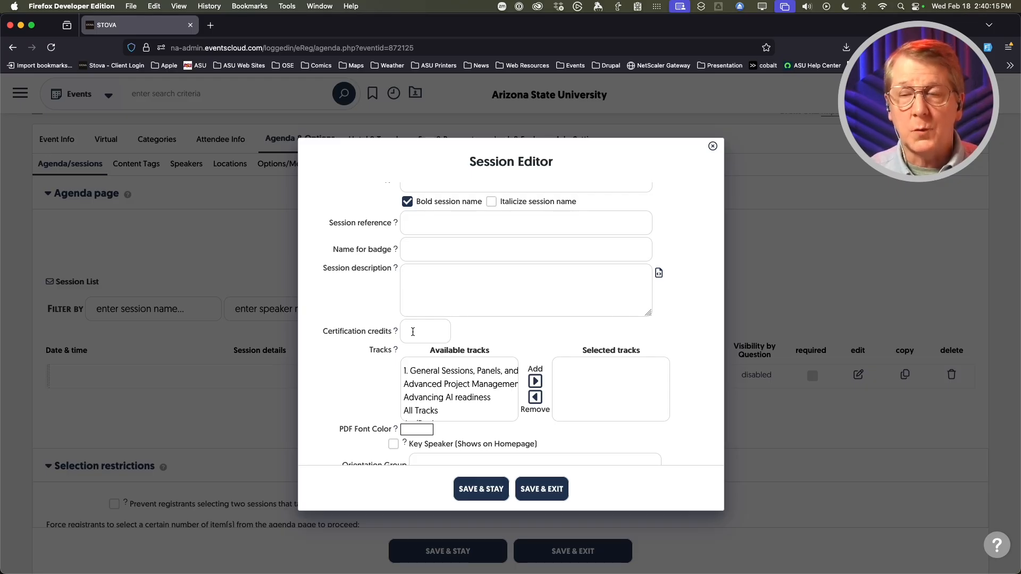
scroll(339, 363, "down", 1)
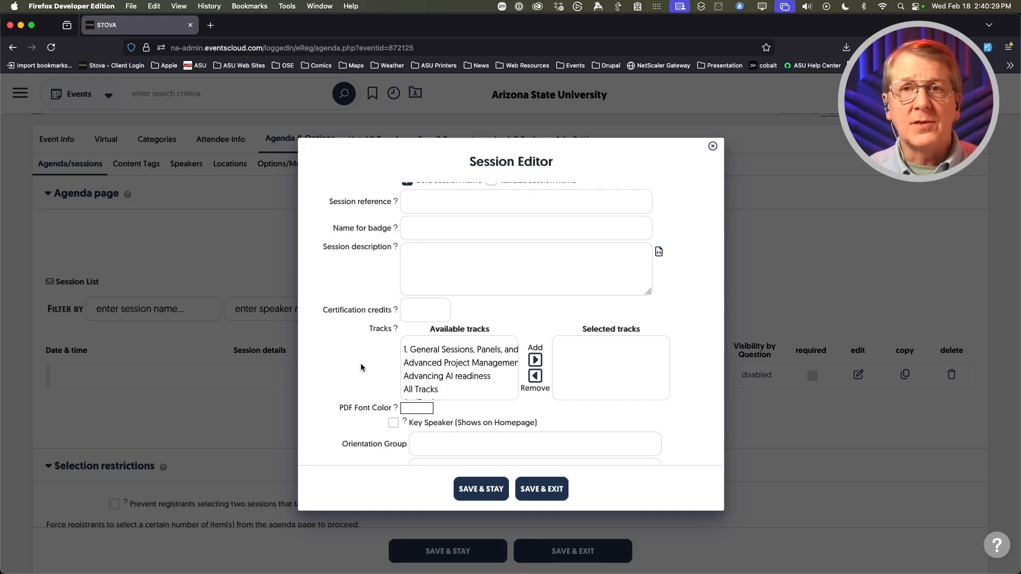
scroll(456, 357, "down", 2)
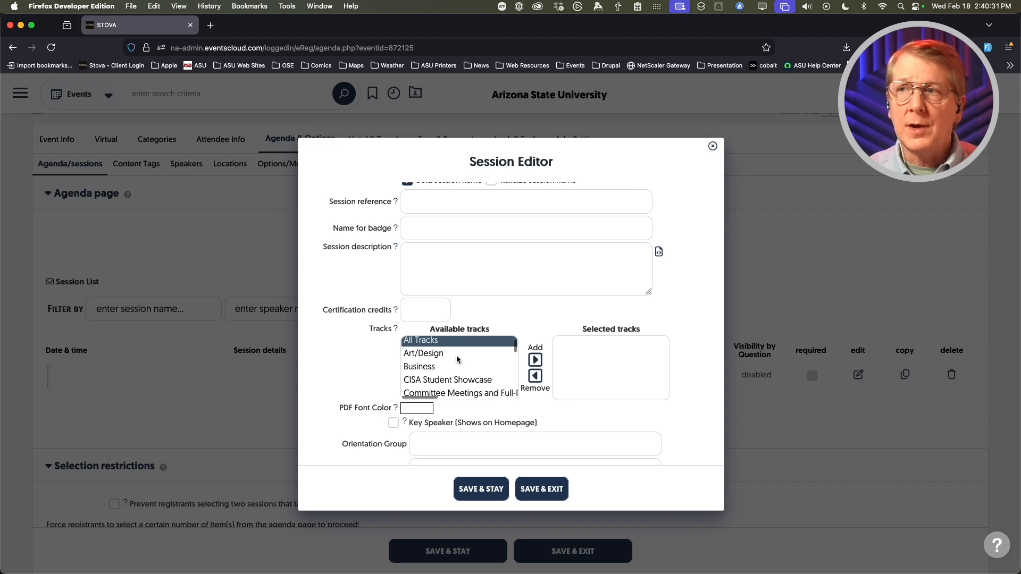
scroll(457, 359, "down", 1)
scroll(456, 360, "down", 3)
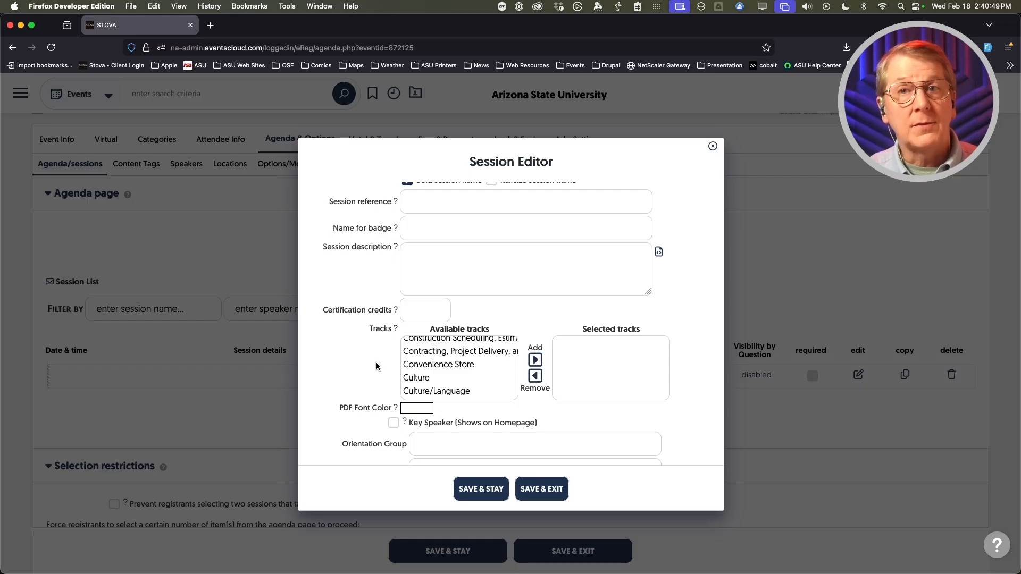
scroll(449, 361, "down", 3)
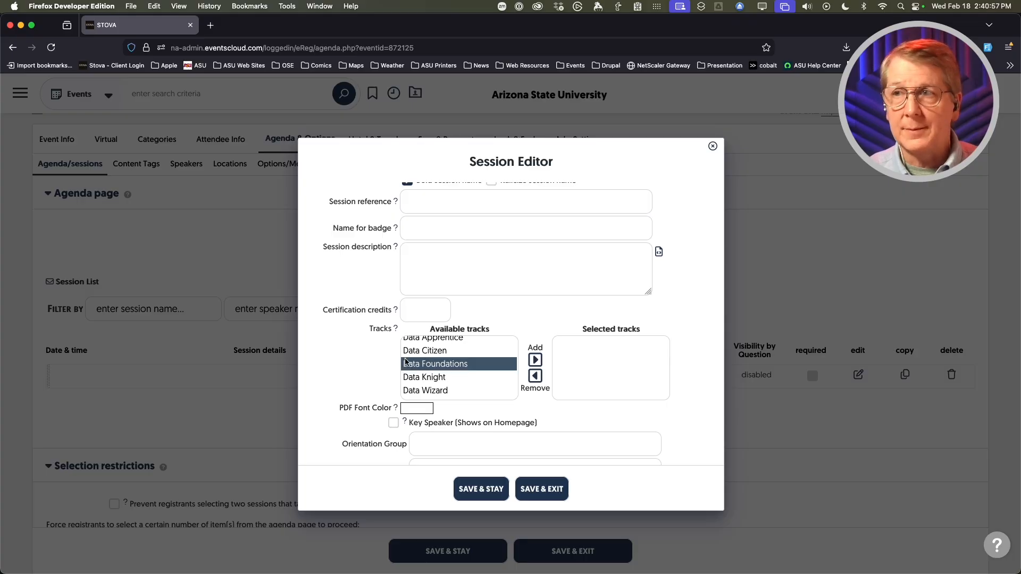
scroll(323, 353, "down", 2)
scroll(324, 352, "down", 3)
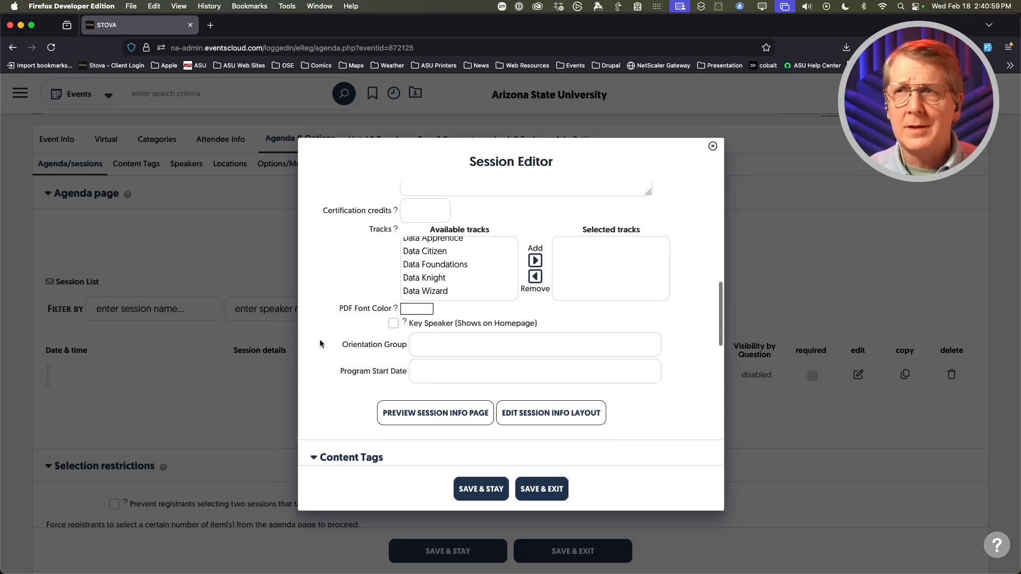
scroll(320, 343, "down", 2)
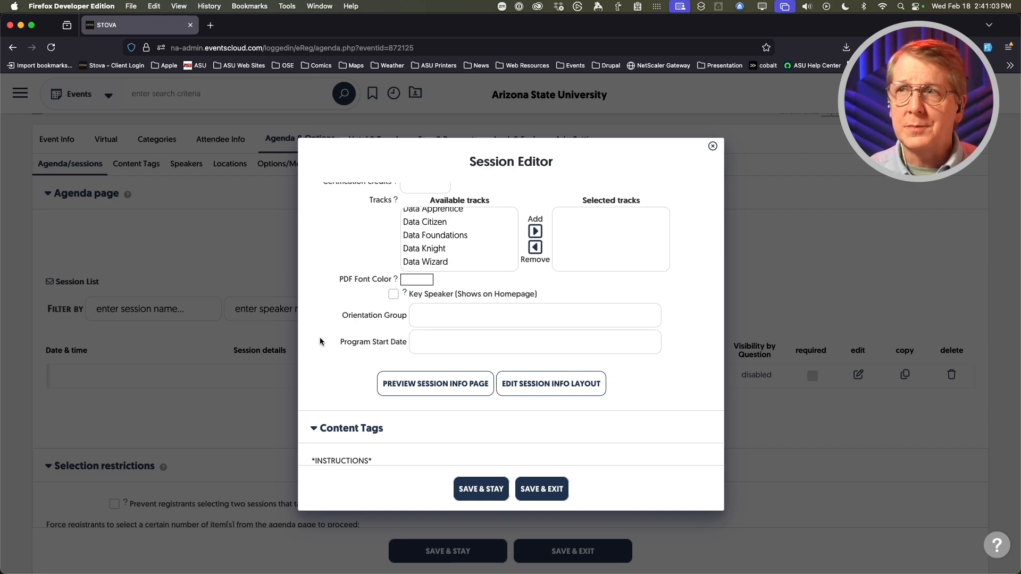
scroll(320, 341, "down", 1)
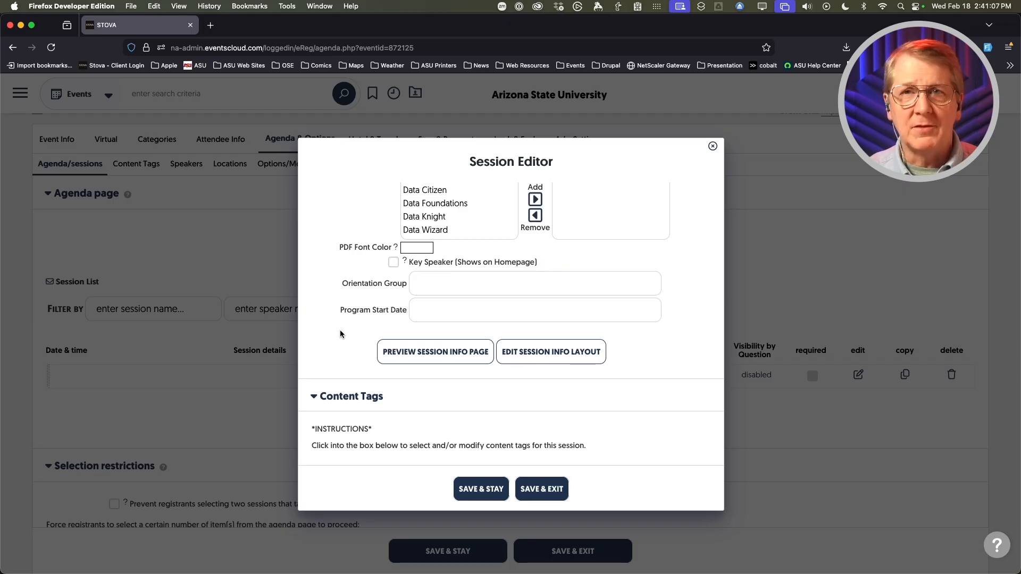
scroll(339, 331, "up", 1)
scroll(414, 361, "up", 2)
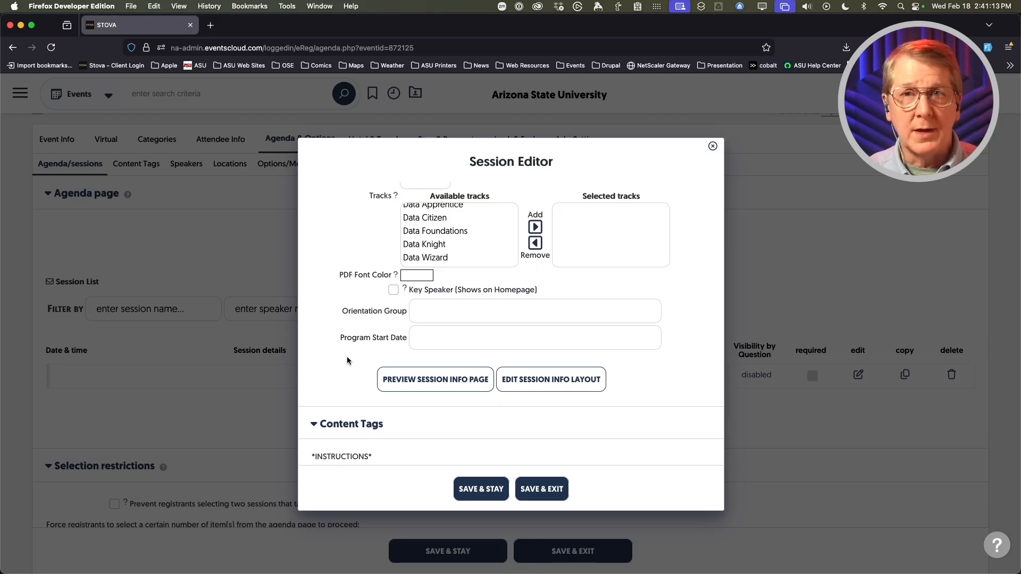
- Save the session while staying in the Session Editor
left_click(481, 489)
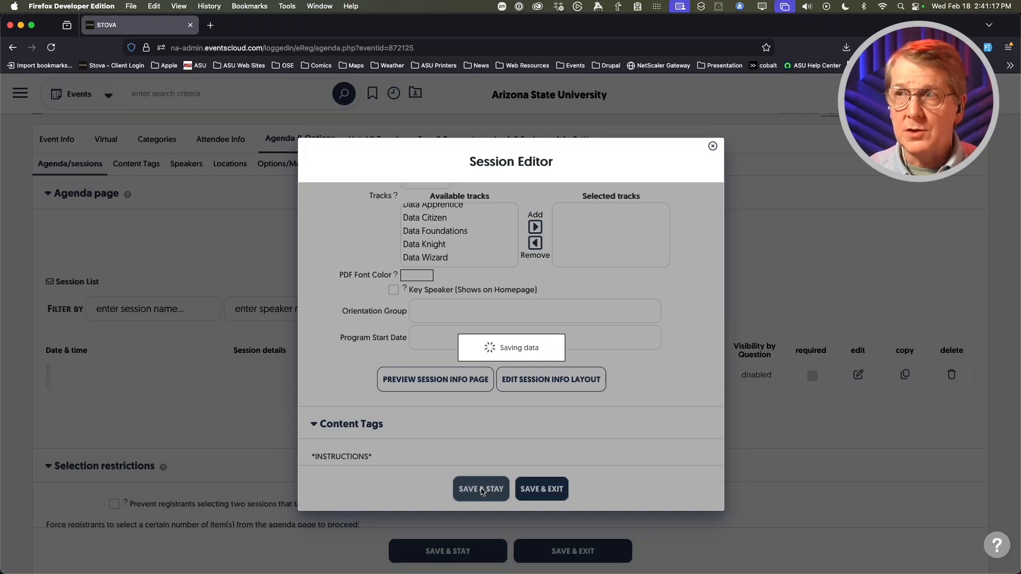
scroll(349, 376, "down", 2)
scroll(348, 376, "down", 10)
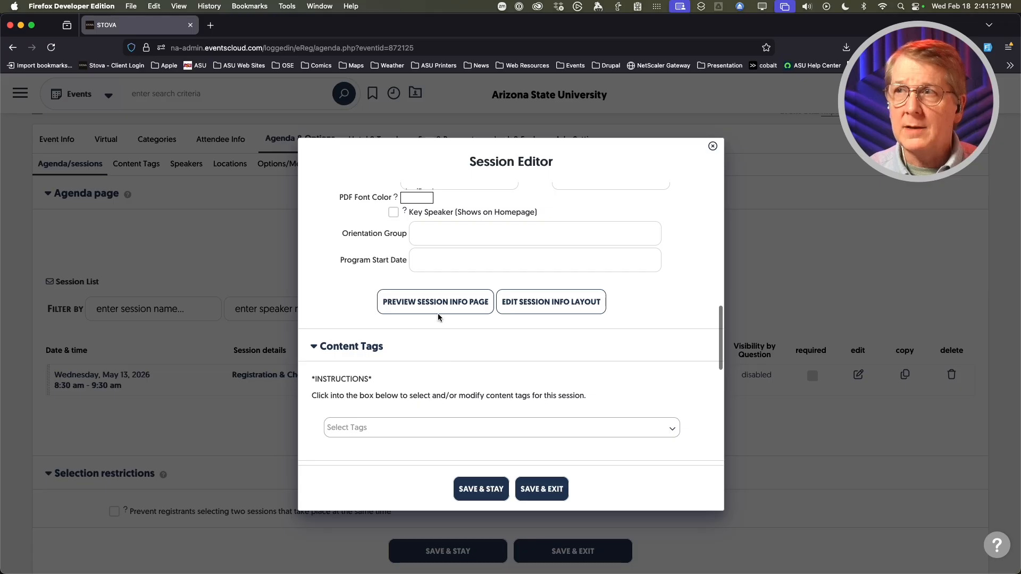
- Preview the Registration & Check-in session info page, then close the preview
left_click(433, 307)
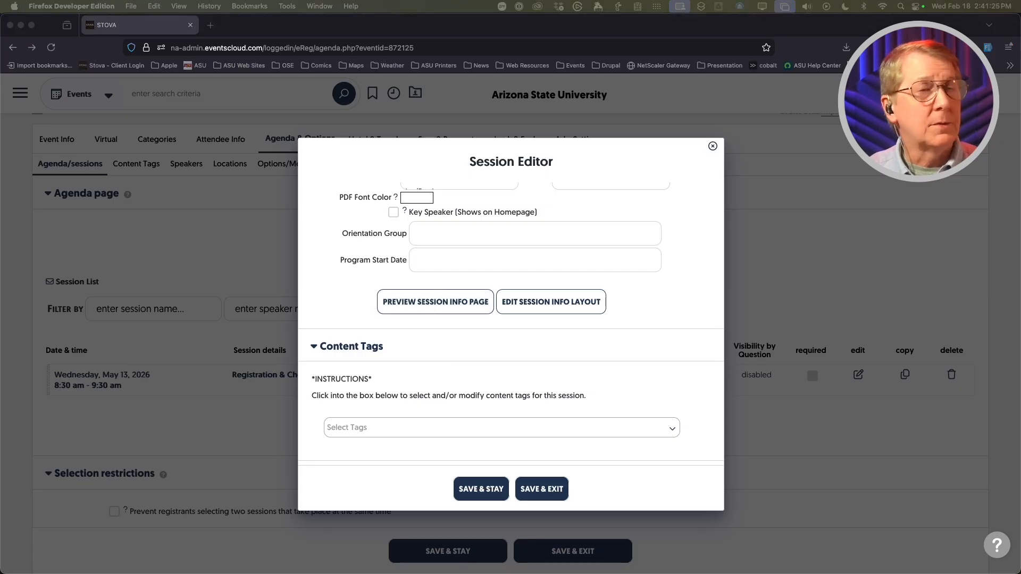
left_click_drag(343, 138, 211, 131)
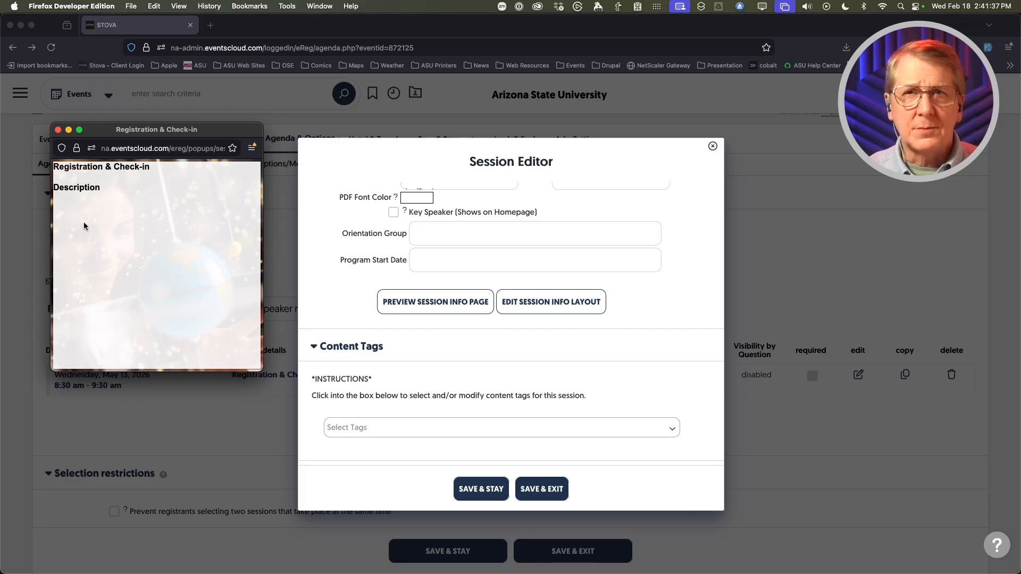
left_click(59, 130)
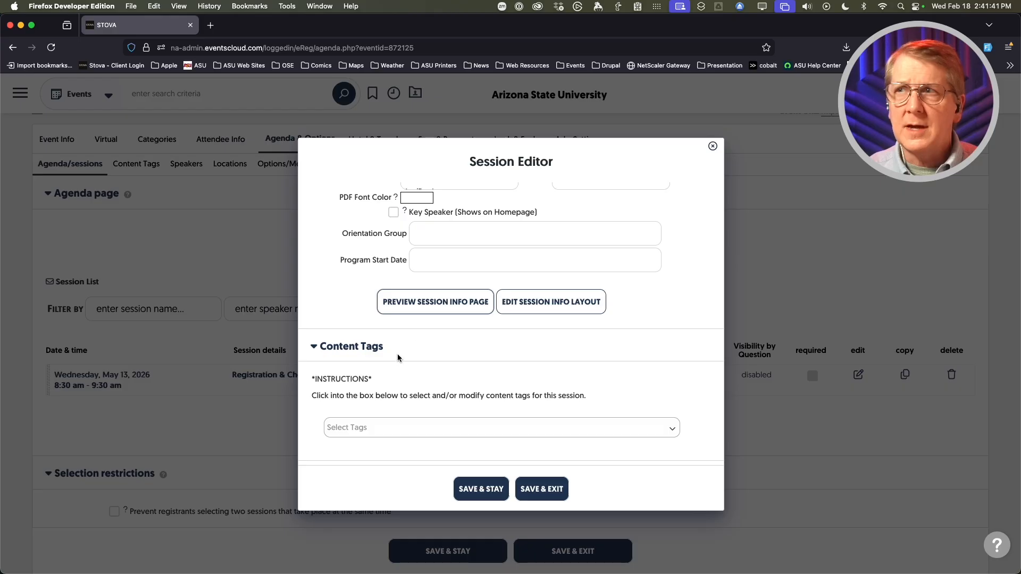
left_click(548, 303)
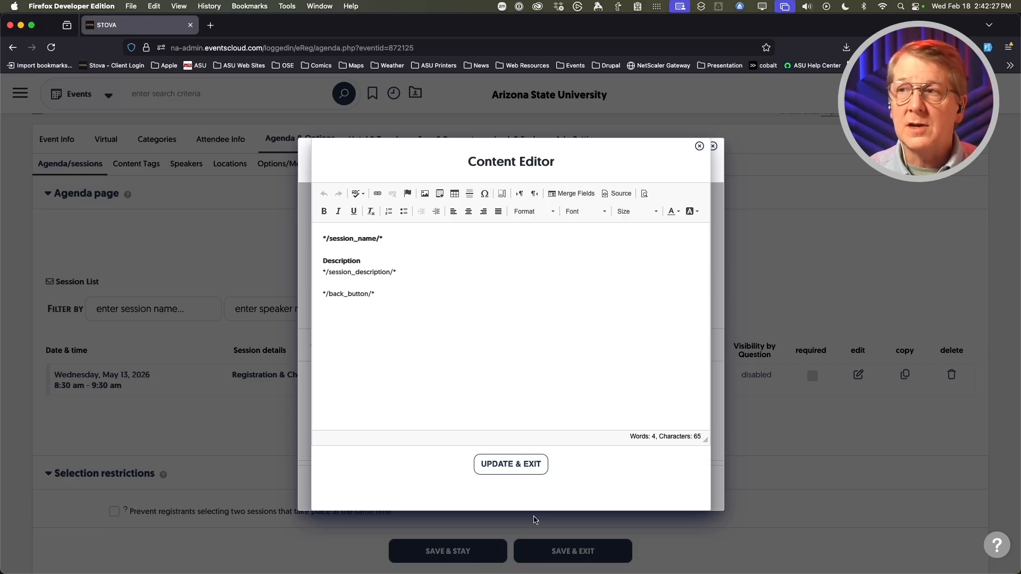
left_click(509, 464)
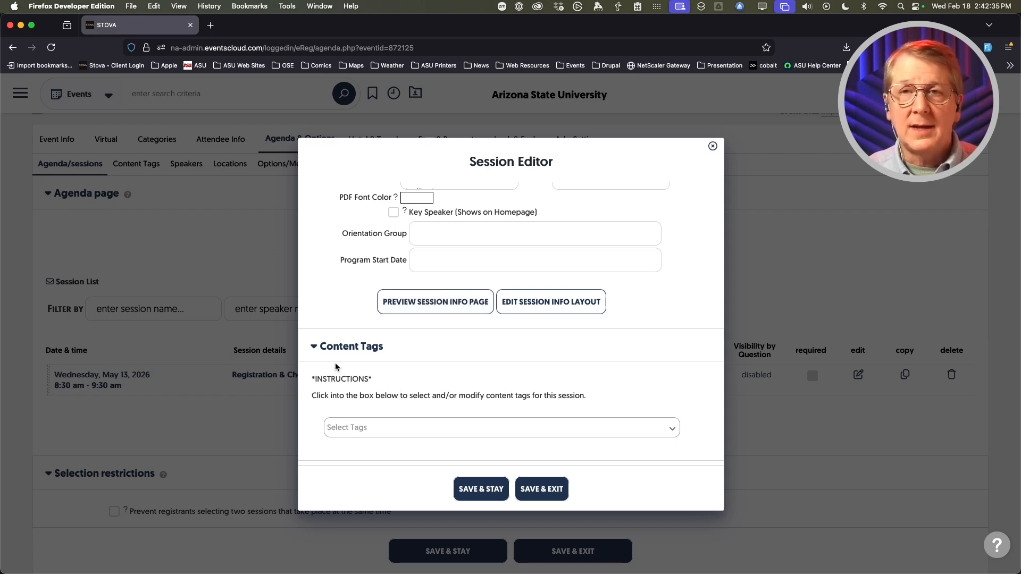
scroll(336, 362, "down", 3)
scroll(332, 363, "up", 6)
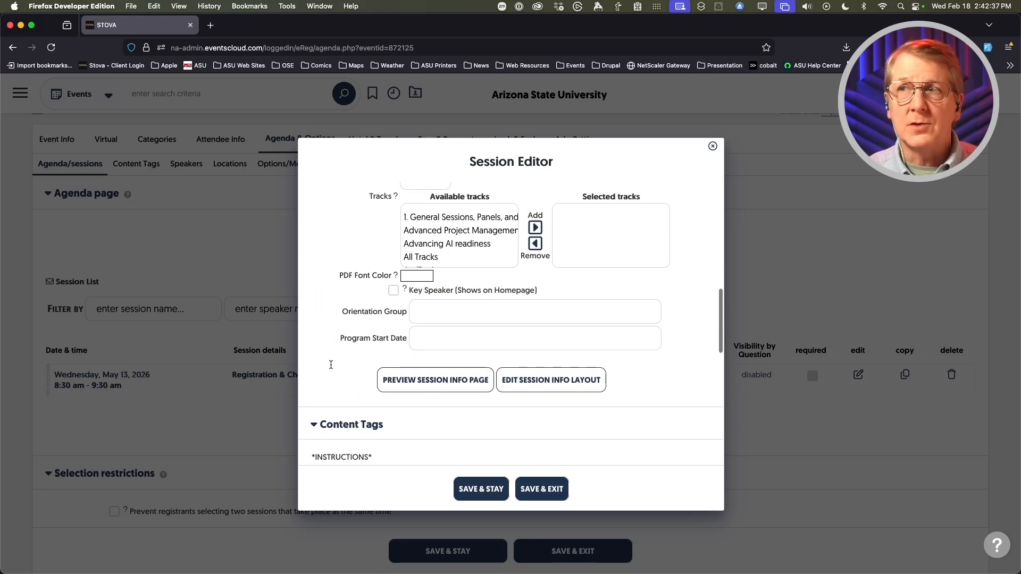
scroll(327, 365, "down", 2)
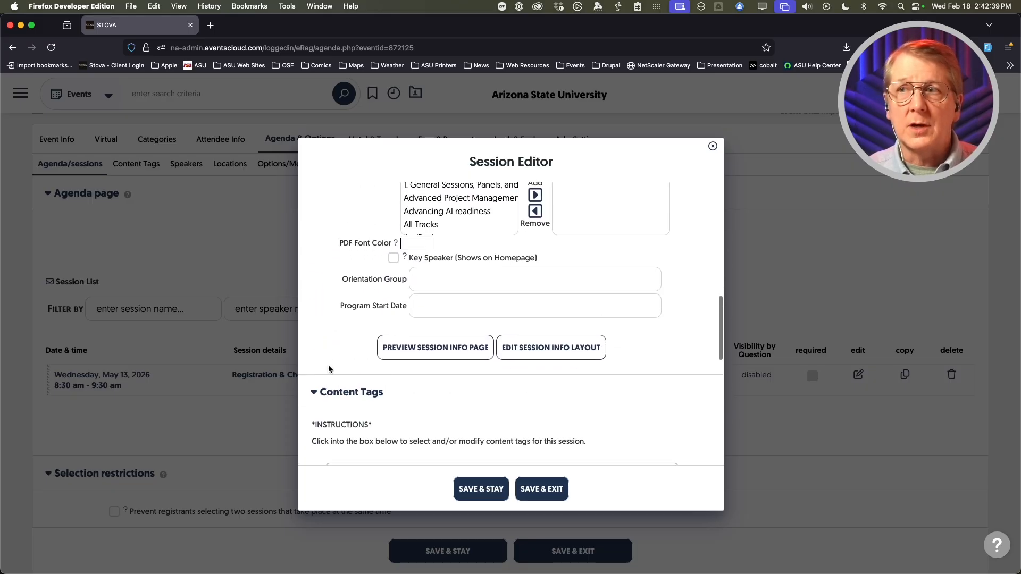
scroll(419, 367, "down", 1)
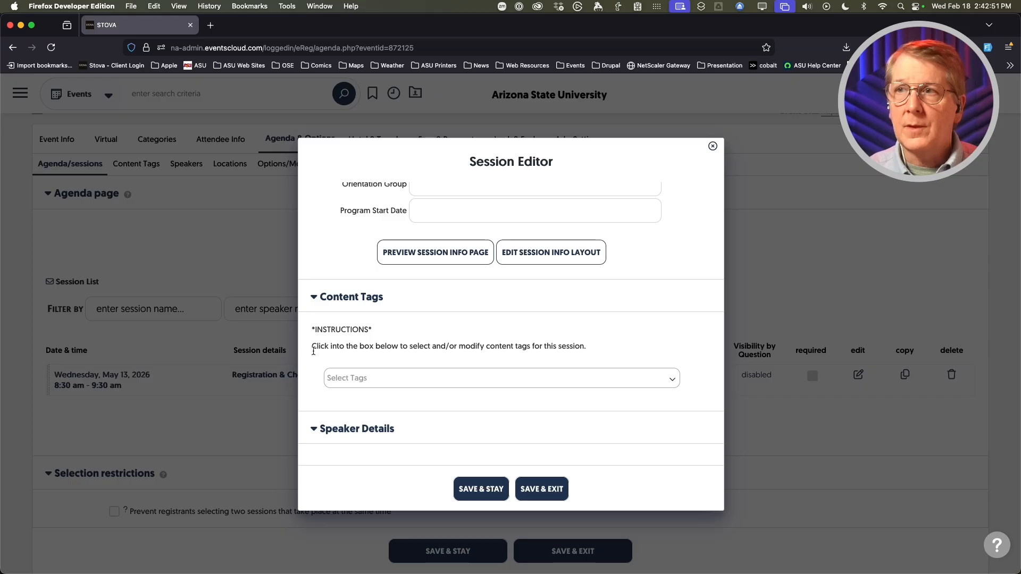
scroll(315, 350, "down", 3)
scroll(315, 351, "down", 3)
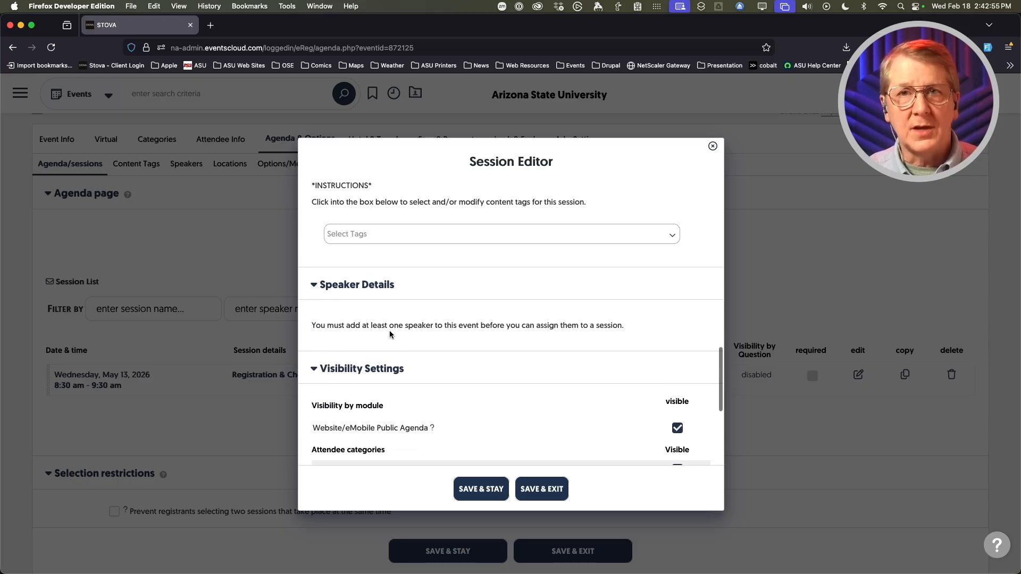
scroll(389, 330, "up", 6)
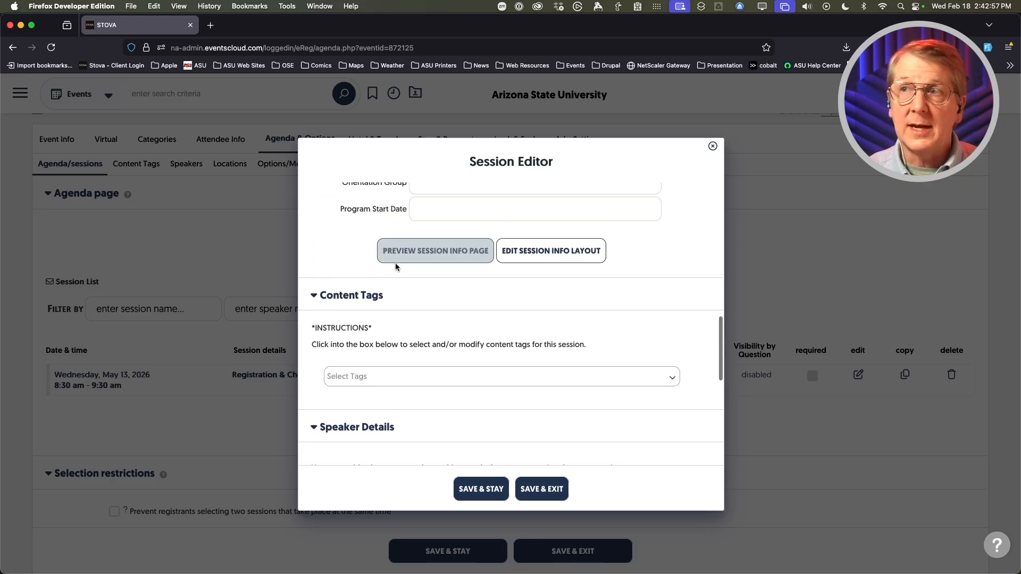
scroll(428, 381, "down", 5)
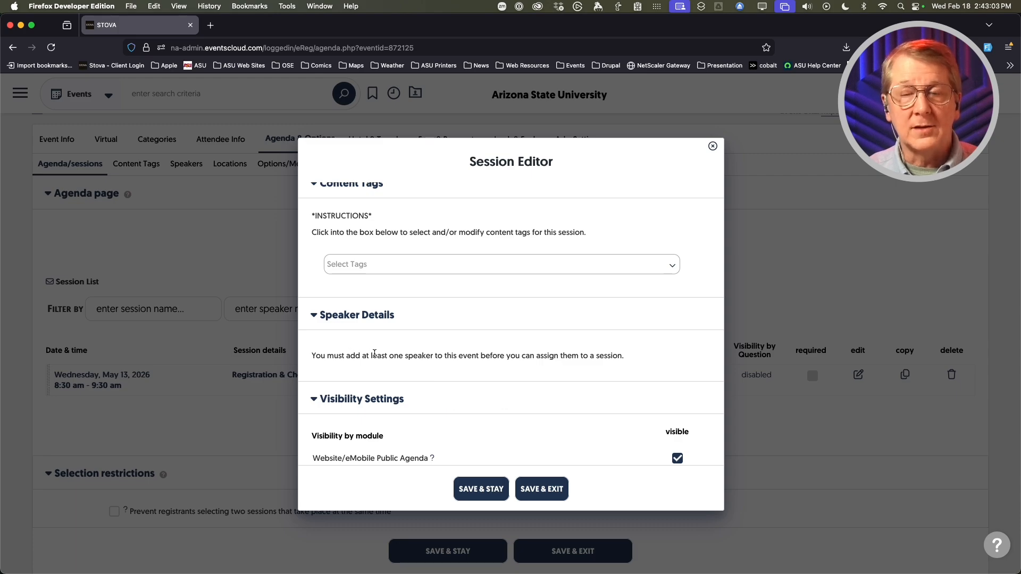
scroll(376, 351, "down", 5)
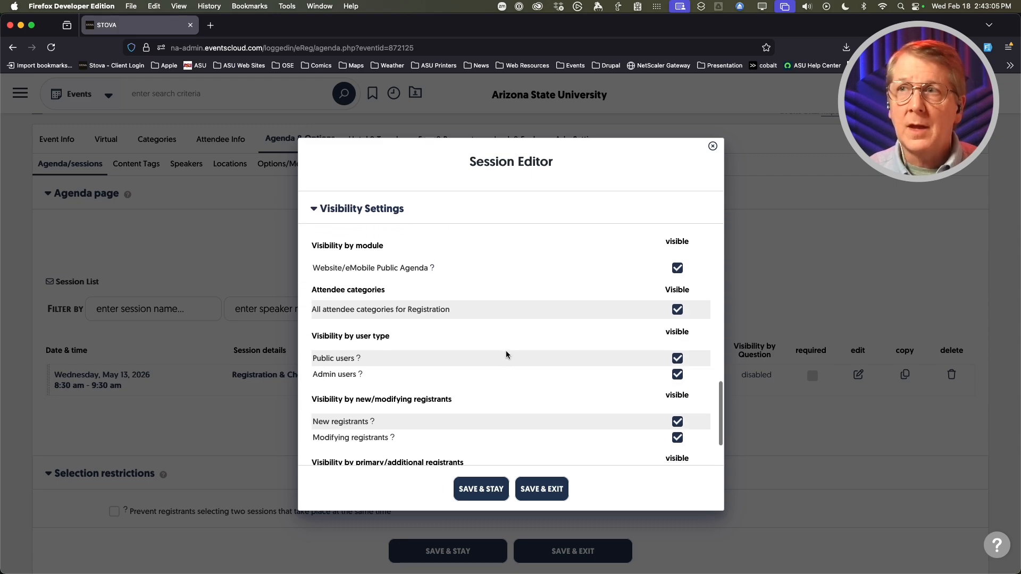
scroll(506, 350, "down", 1)
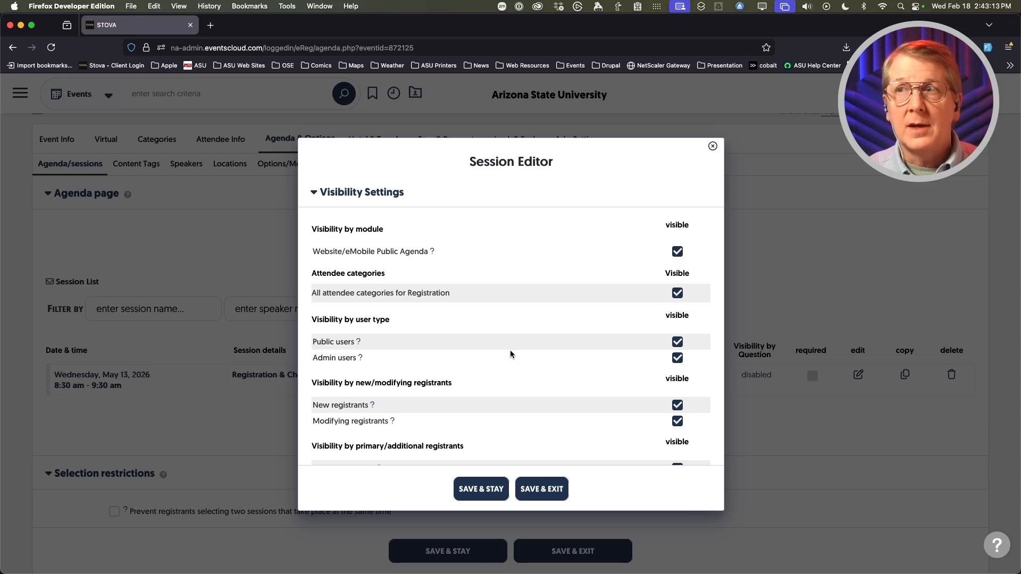
scroll(509, 350, "down", 2)
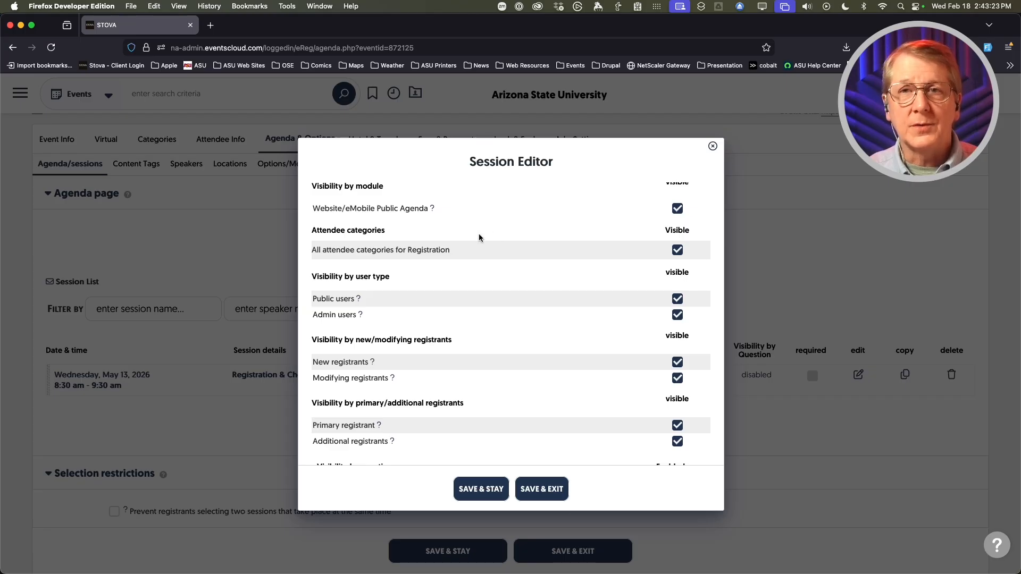
- Limit the session's visibility from all attendee categories to General Admission only
left_click(677, 250)
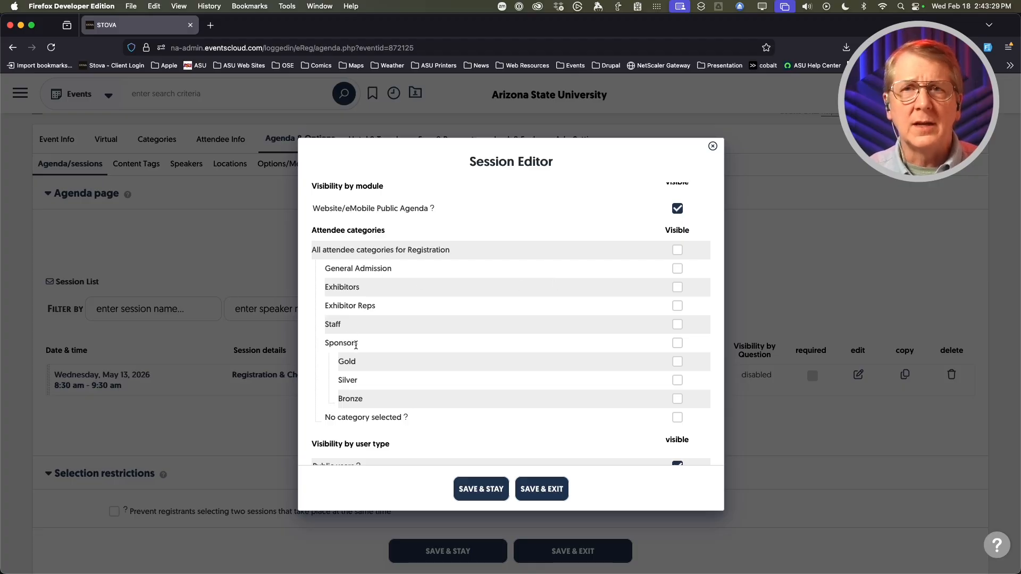
left_click(677, 269)
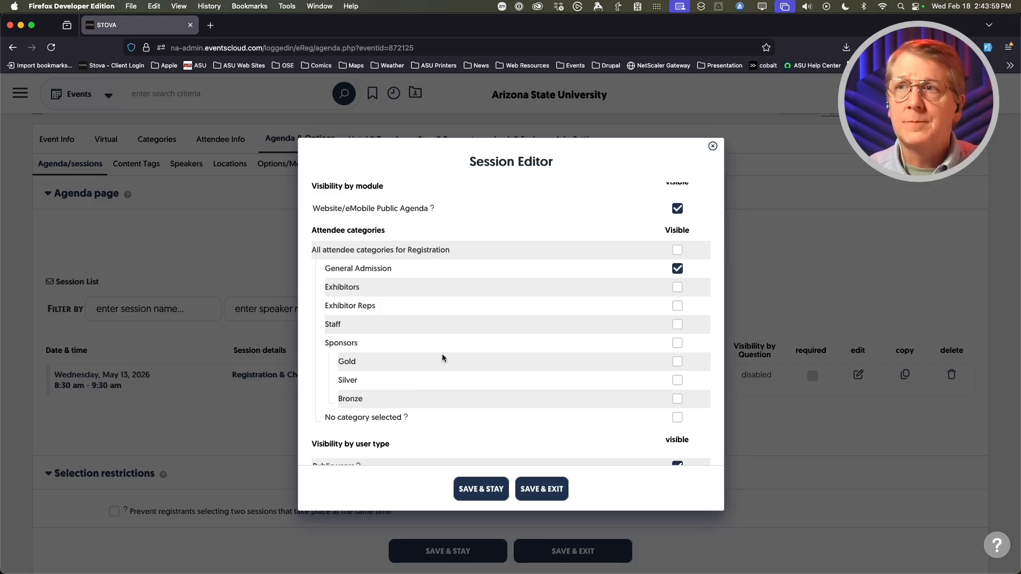
scroll(441, 353, "down", 5)
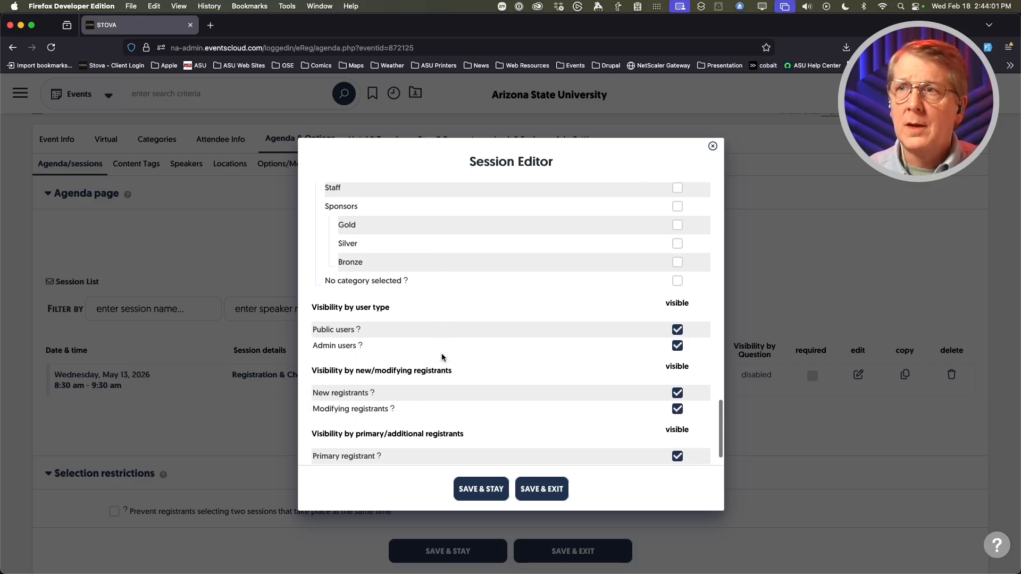
scroll(441, 353, "down", 2)
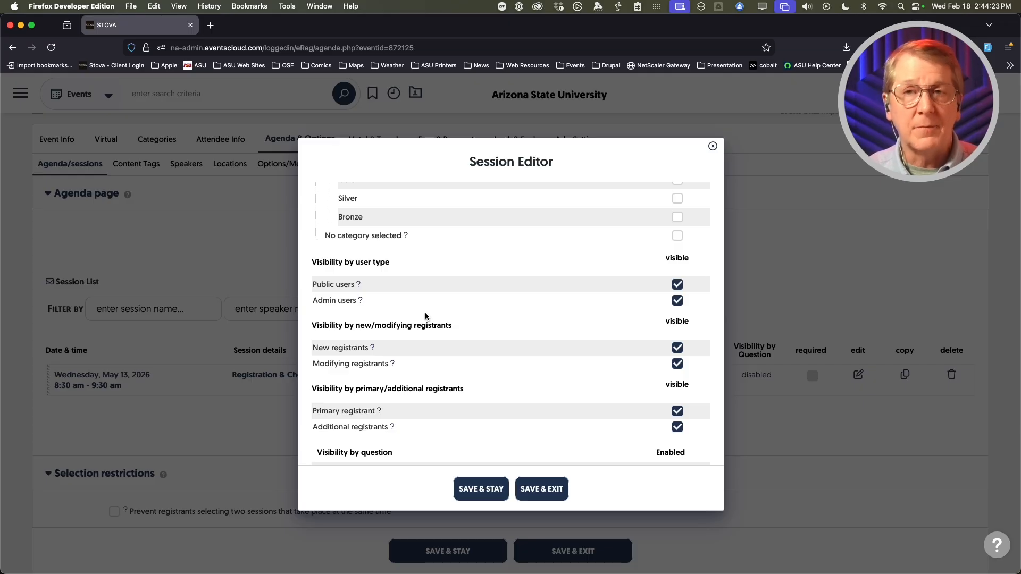
scroll(438, 298, "down", 2)
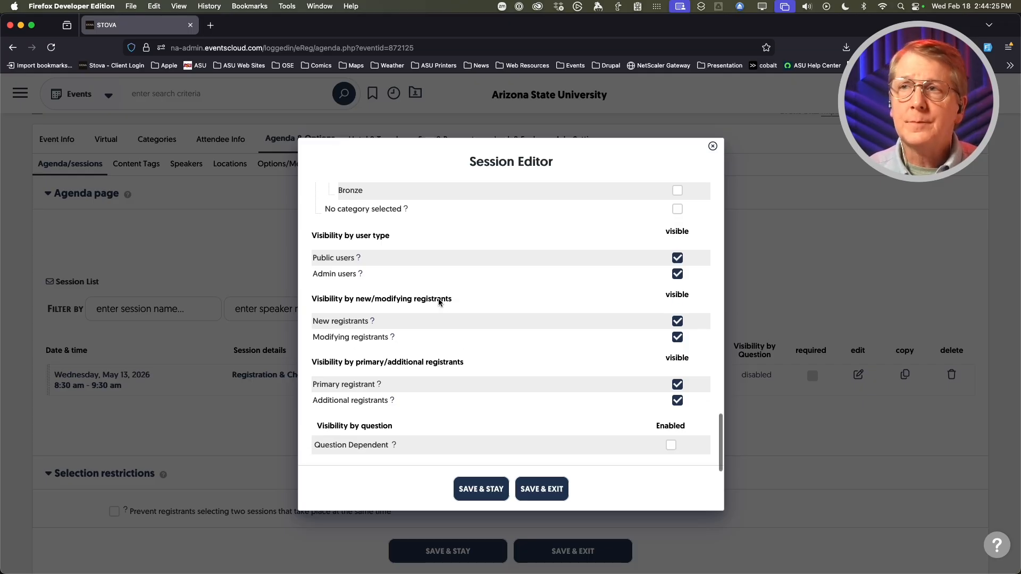
scroll(425, 329, "down", 1)
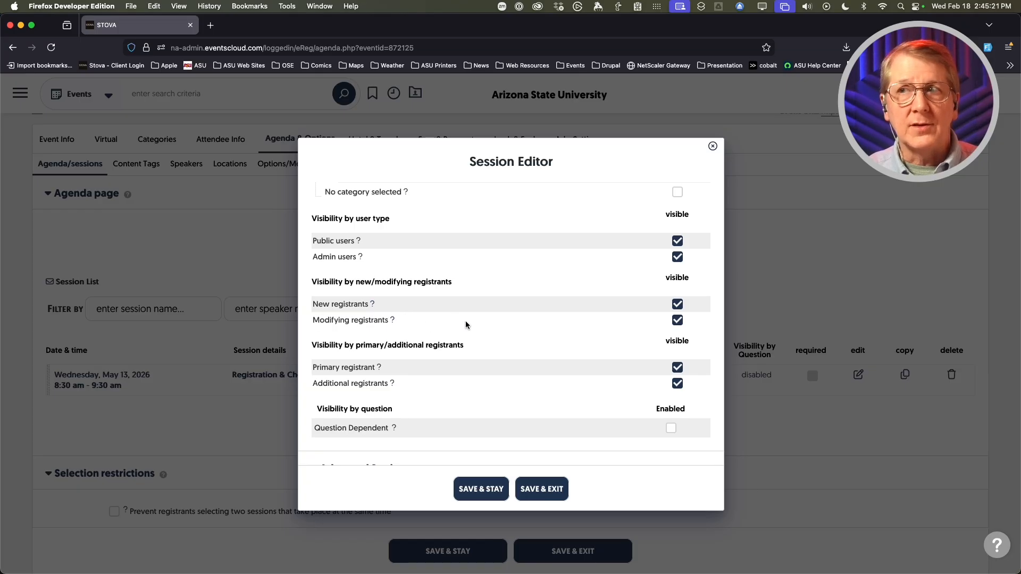
scroll(488, 322, "down", 2)
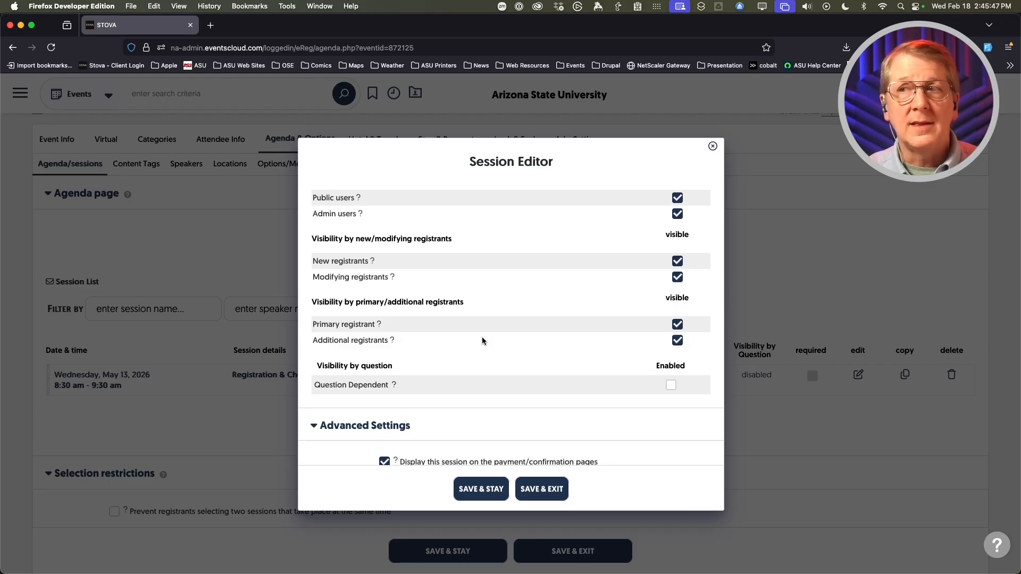
scroll(473, 332, "down", 2)
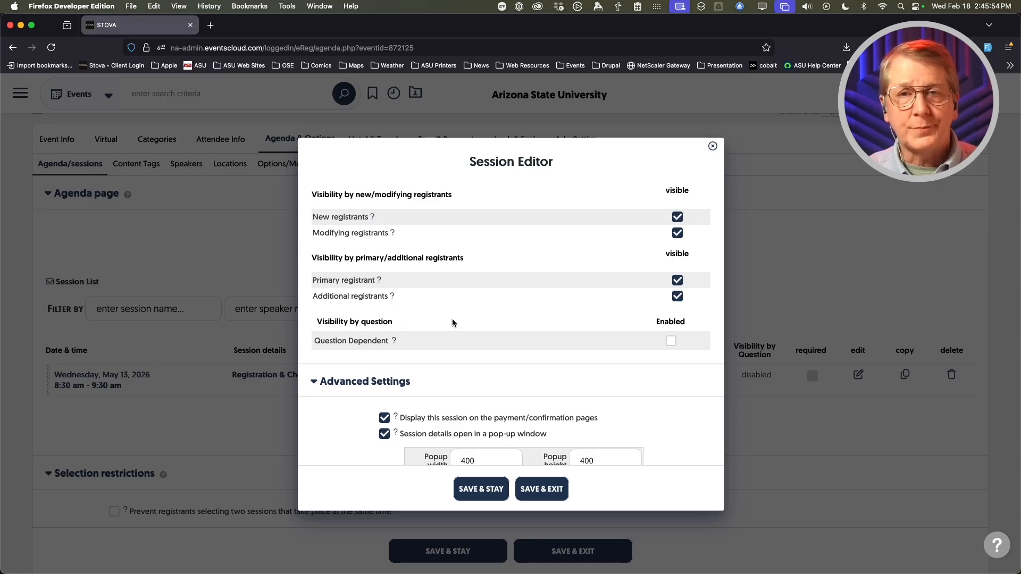
scroll(483, 316, "down", 2)
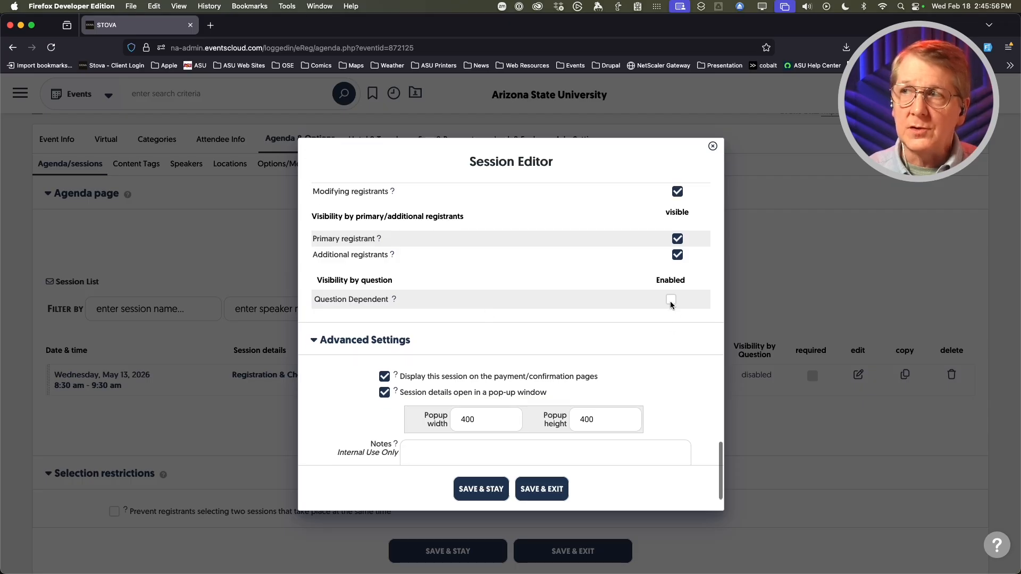
- Try question-dependent visibility on the ASU Alumni answer, then remove that condition
left_click(671, 302)
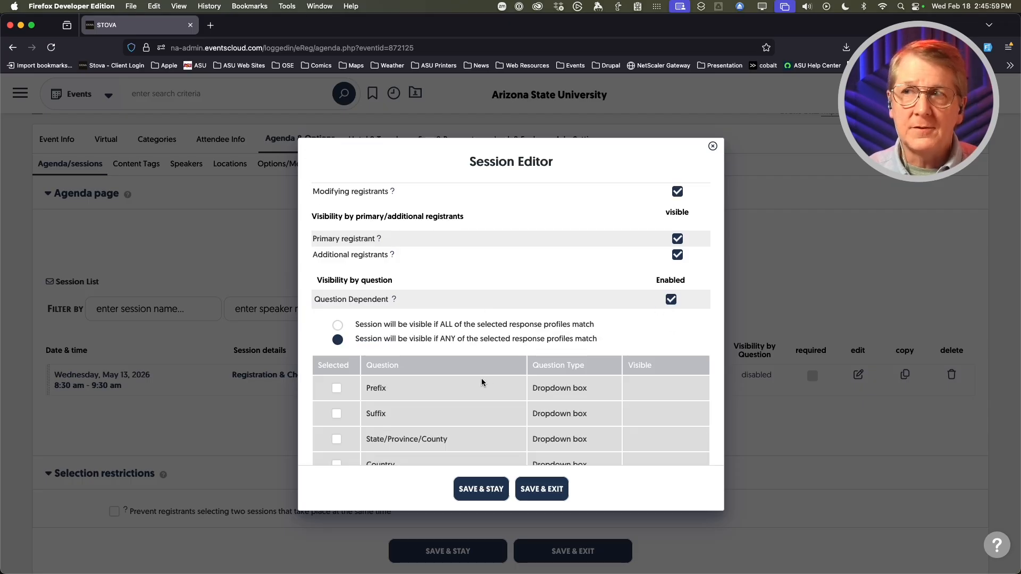
scroll(481, 379, "down", 2)
scroll(481, 378, "down", 2)
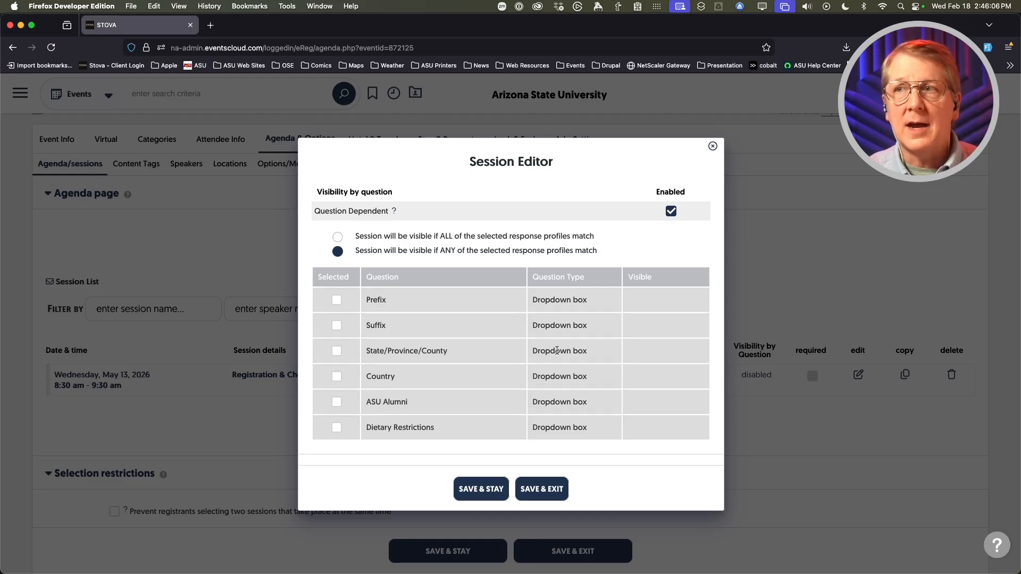
left_click(336, 402)
scroll(337, 401, "down", 2)
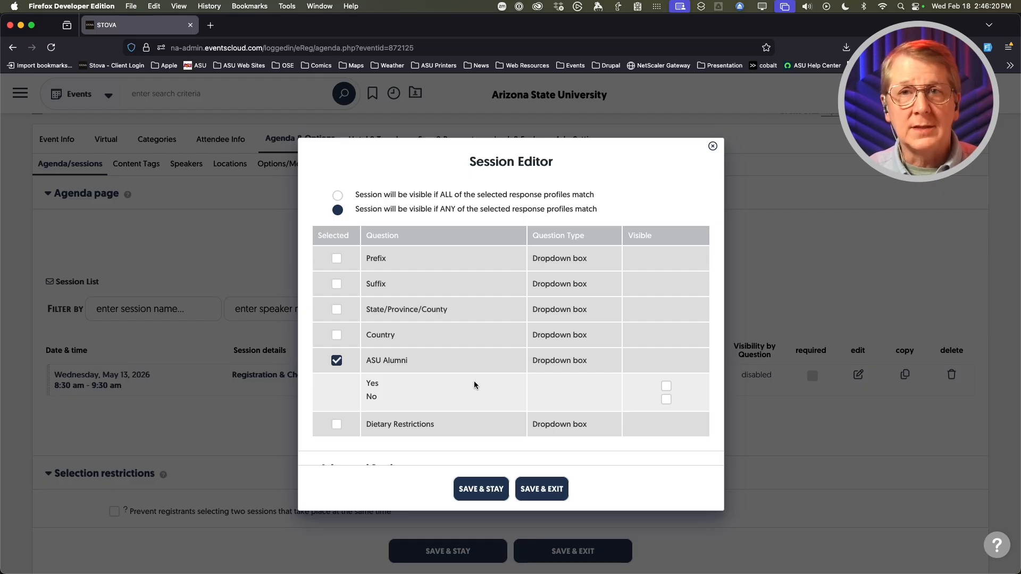
left_click(336, 361)
- Uncheck Question Dependent so the session's visibility ignores registration answers
scroll(419, 375, "up", 6)
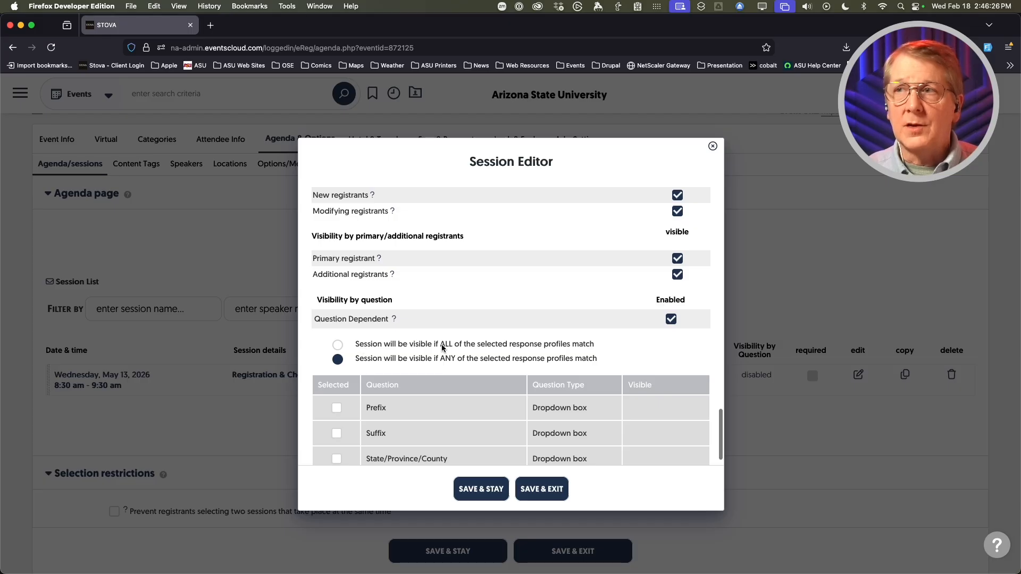
scroll(441, 422, "down", 2)
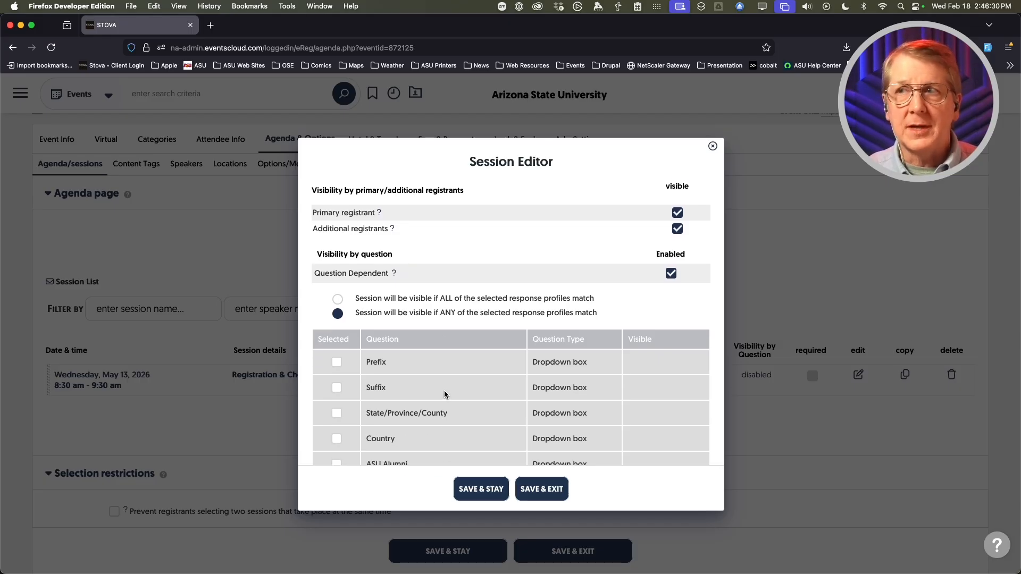
scroll(445, 393, "up", 1)
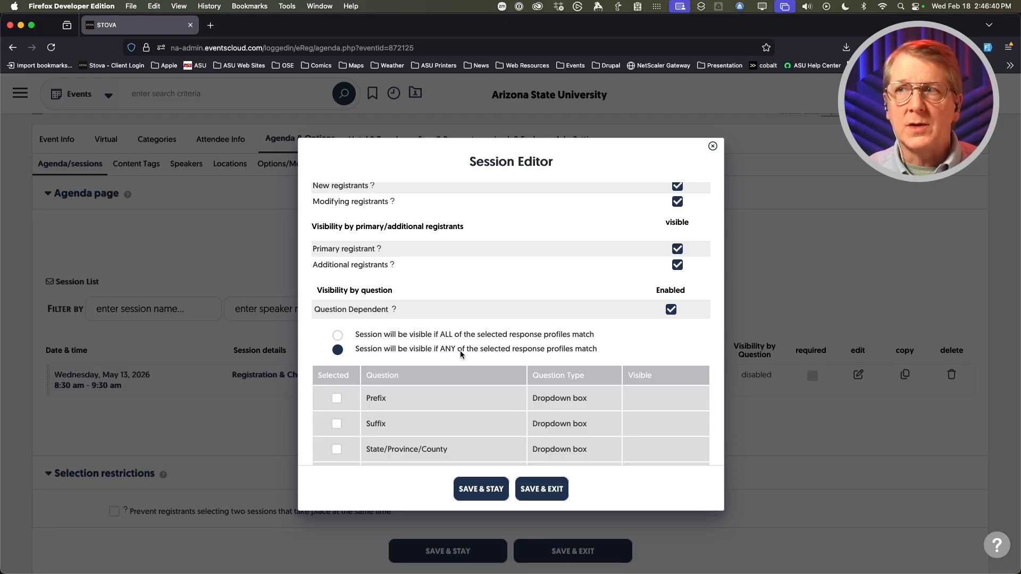
scroll(456, 405, "down", 2)
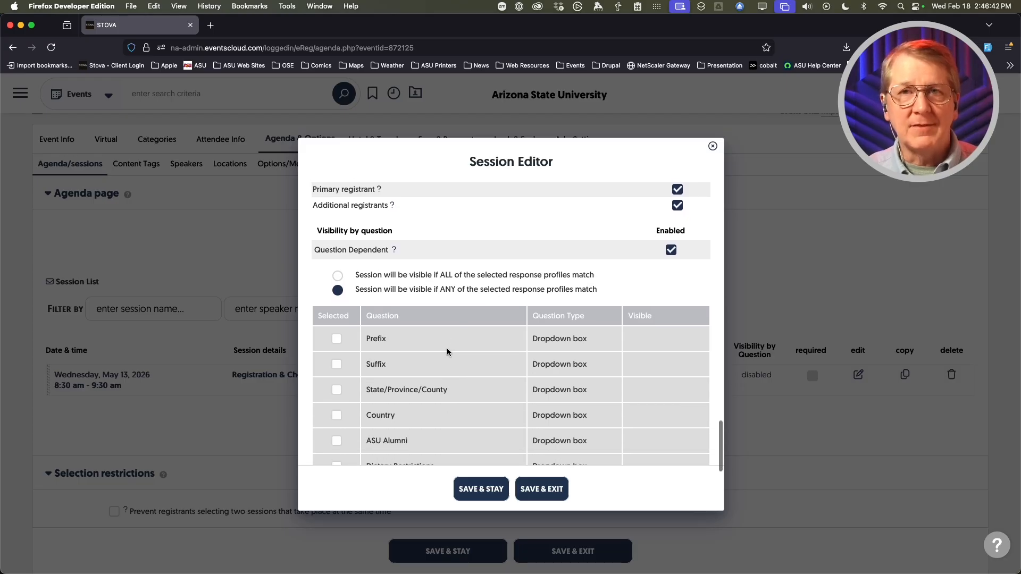
scroll(446, 348, "down", 2)
scroll(447, 349, "up", 3)
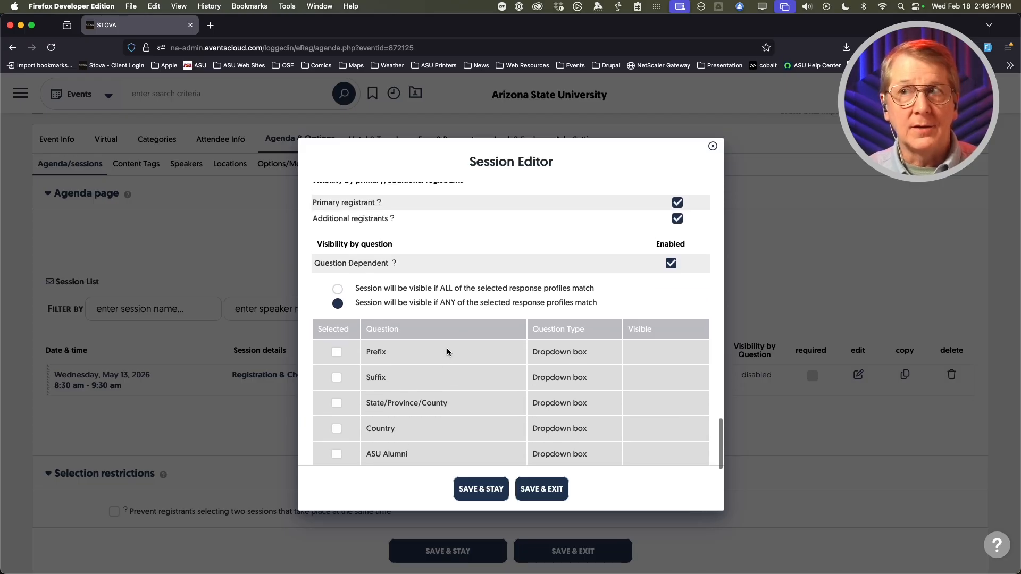
left_click(670, 263)
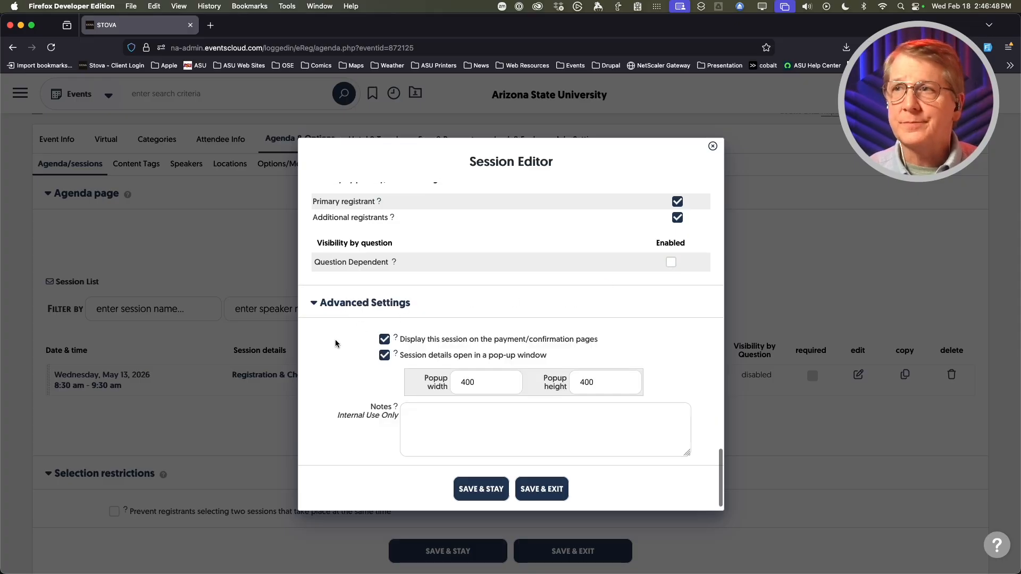
- Save and close the session, listing Registration & Check-in on May 13, 2026, 8:30–9:30 am
scroll(335, 340, "down", 1)
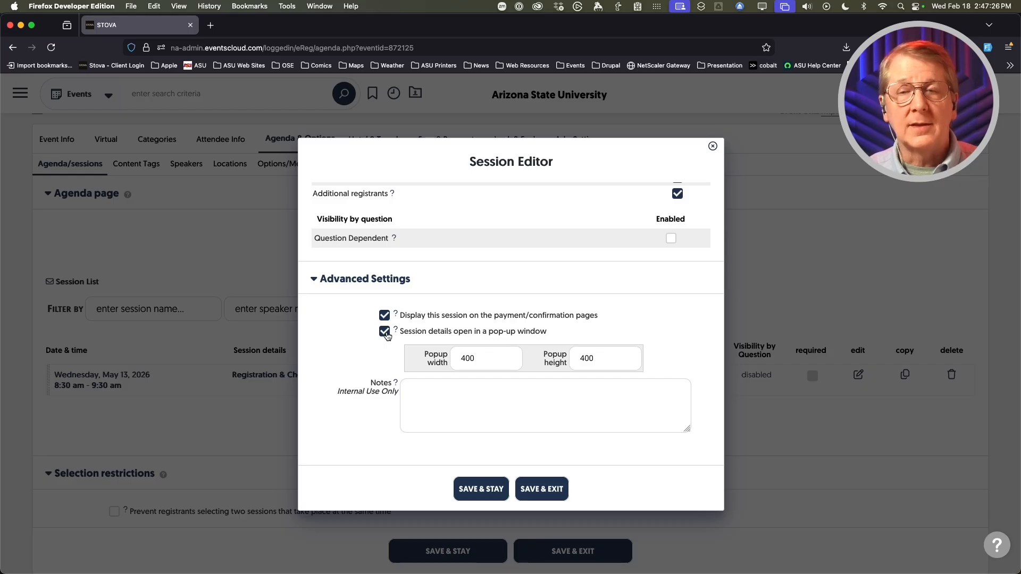
scroll(340, 334, "down", 2)
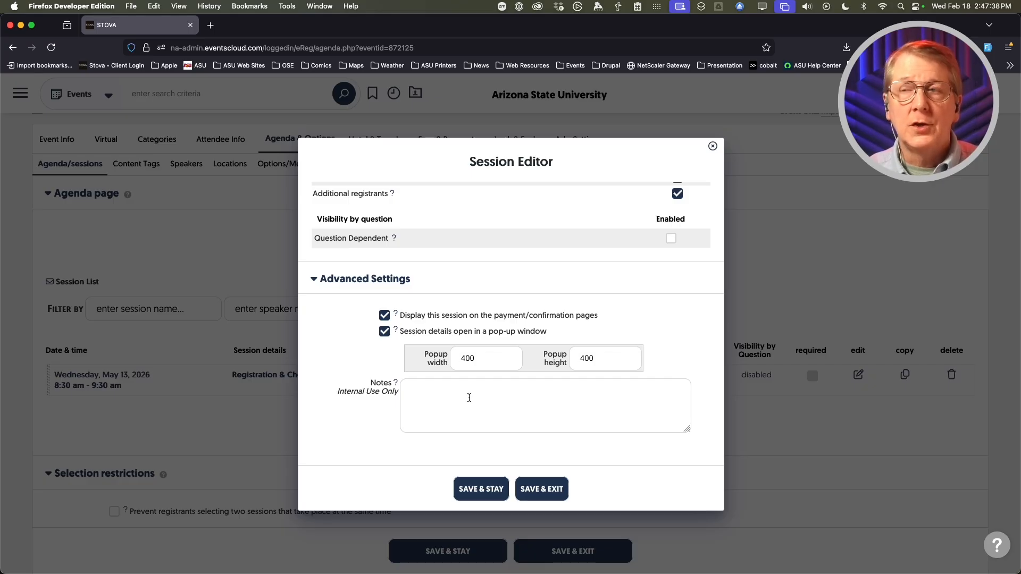
scroll(354, 398, "up", 10)
scroll(353, 397, "up", 10)
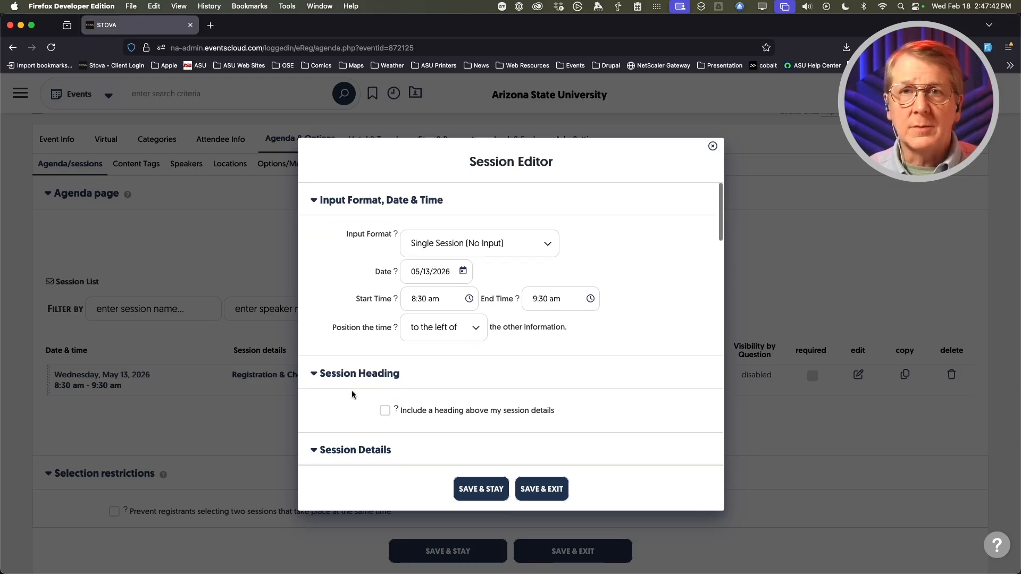
scroll(353, 392, "down", 2)
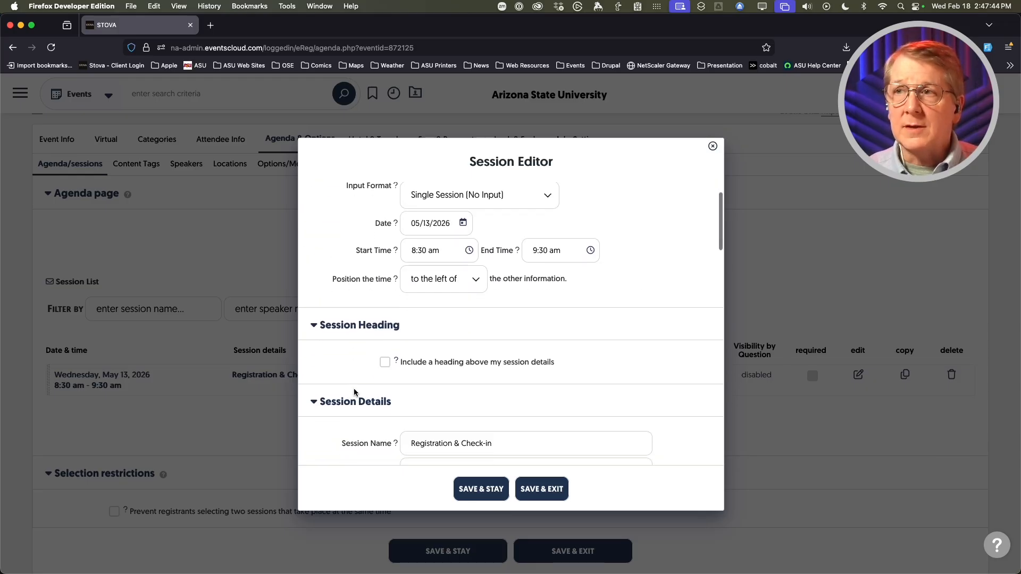
left_click(546, 485)
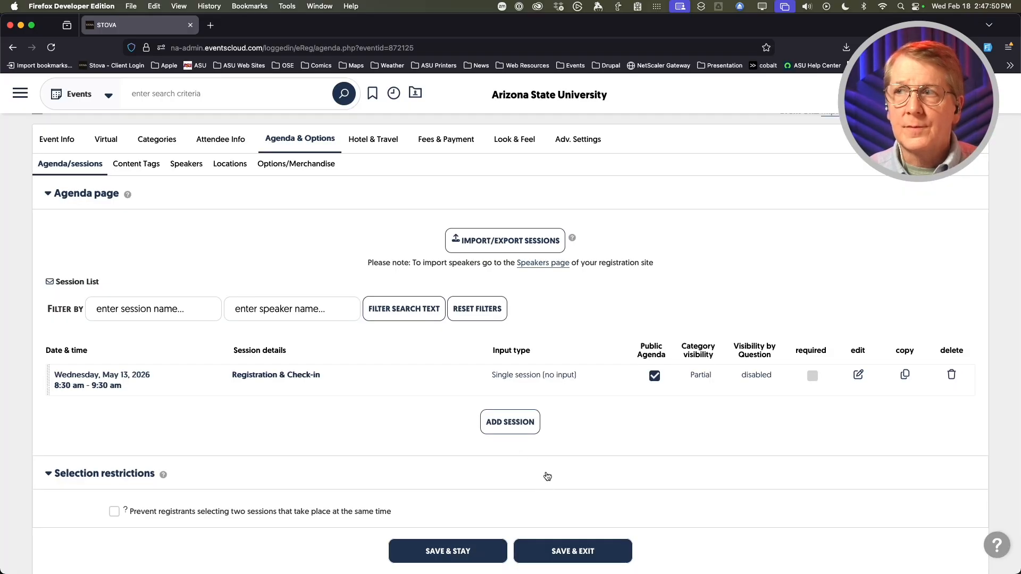
- Scroll down the Agenda page to the single Registration & Check-in session entry
scroll(383, 404, "down", 2)
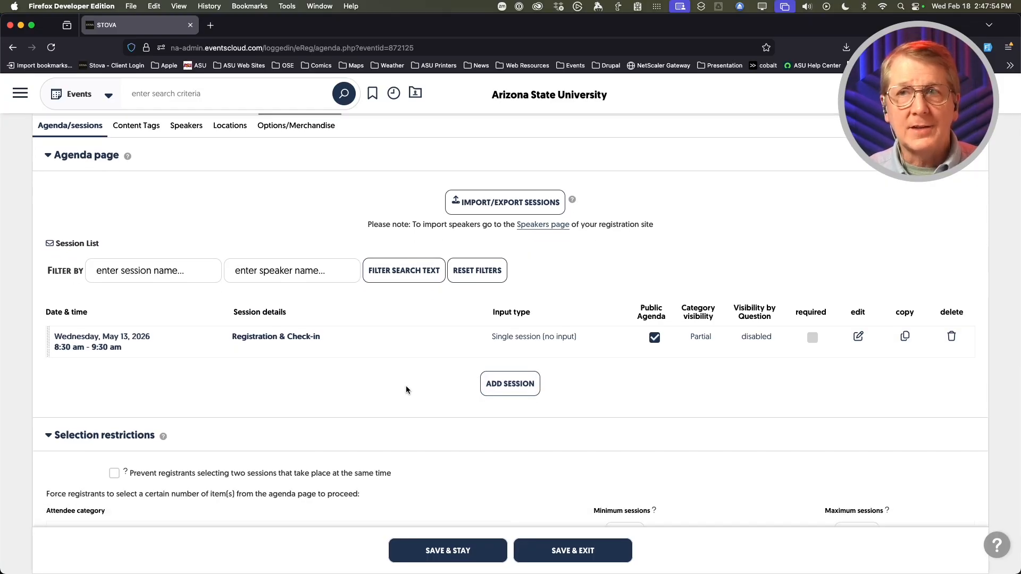
scroll(385, 382, "down", 2)
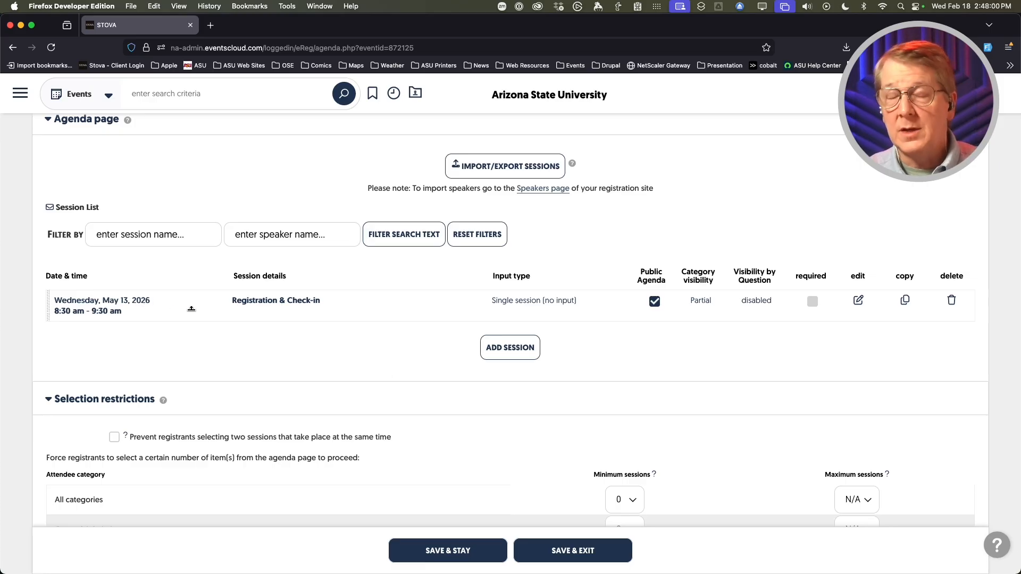
- Duplicate the Registration & Check-in session and set the copy's input format to Single Session (Checkbox)
left_click(904, 301)
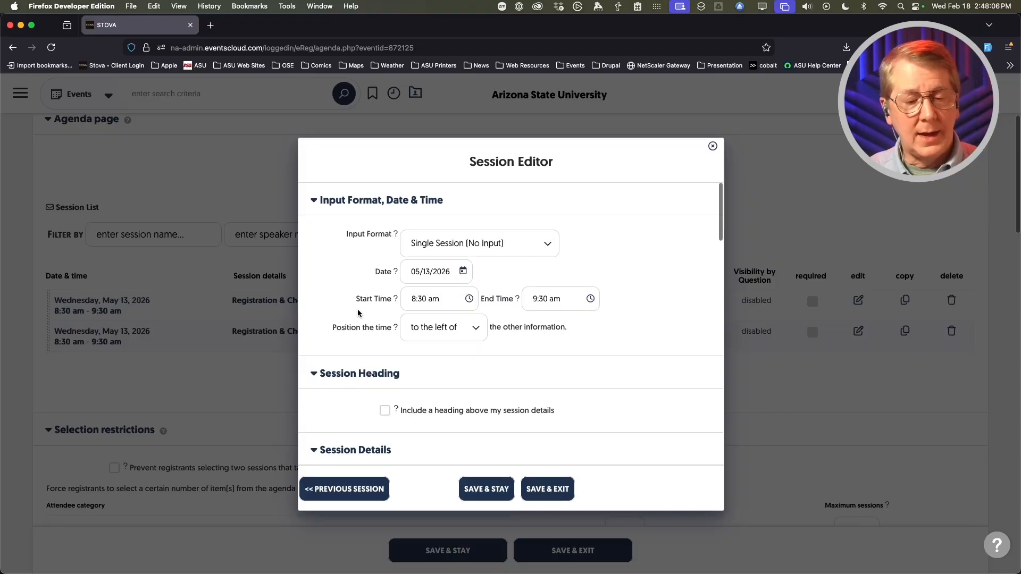
left_click(444, 243)
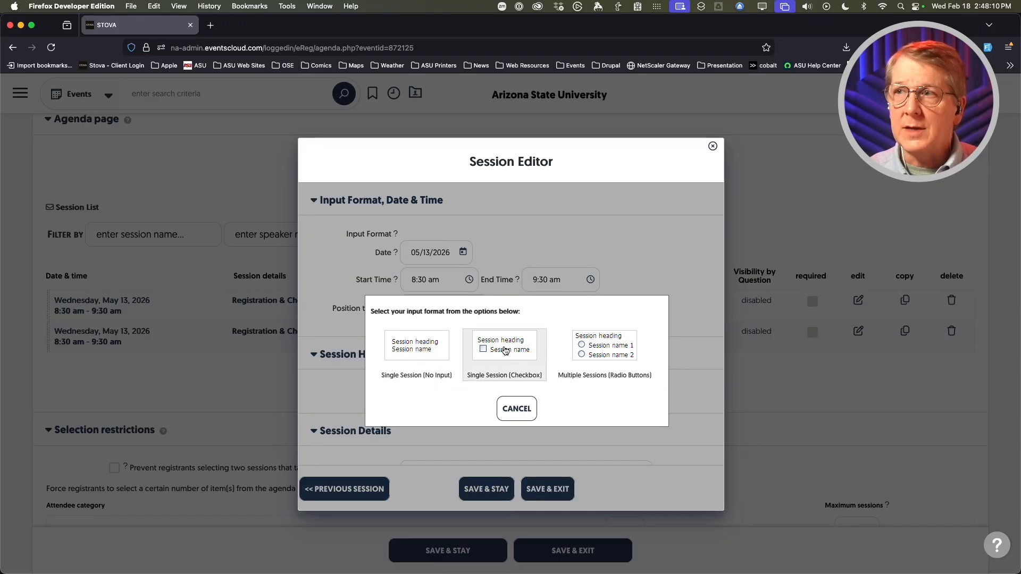
left_click(504, 350)
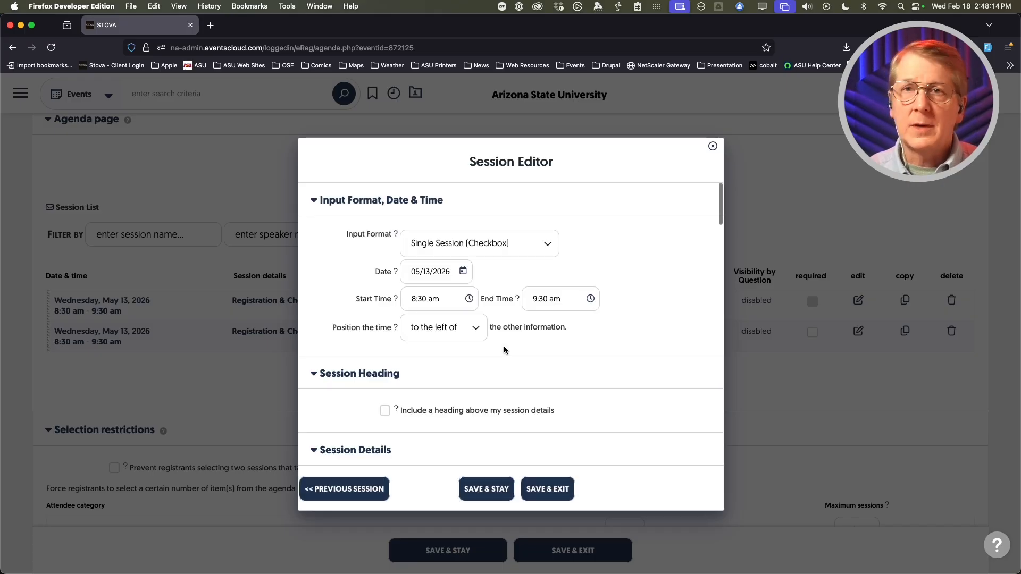
scroll(327, 254, "down", 1)
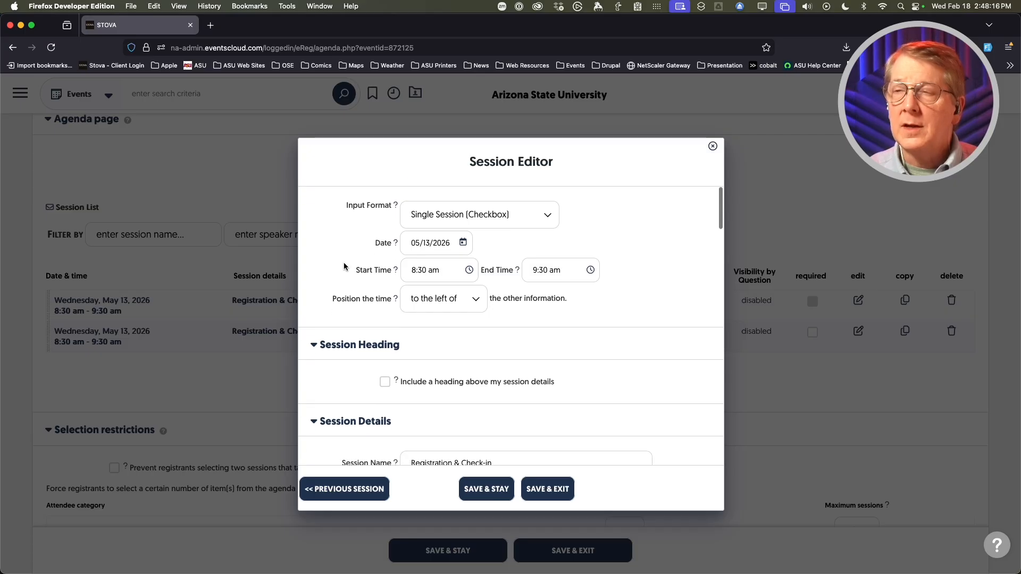
scroll(355, 277, "up", 1)
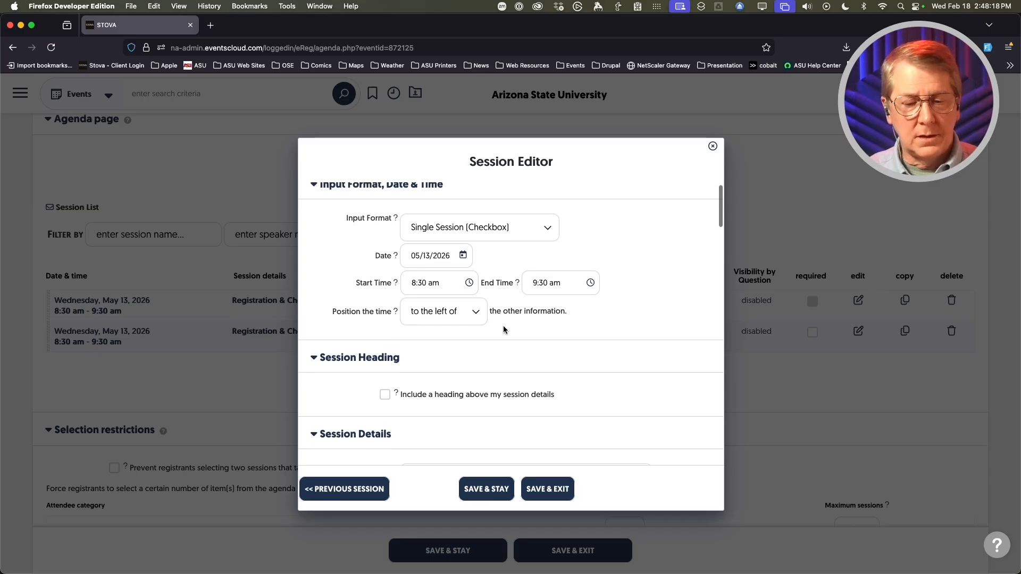
- Set the copied session to run from 9:30 am to 10:30 am
left_click(449, 290)
scroll(436, 342, "down", 3)
left_click(439, 350)
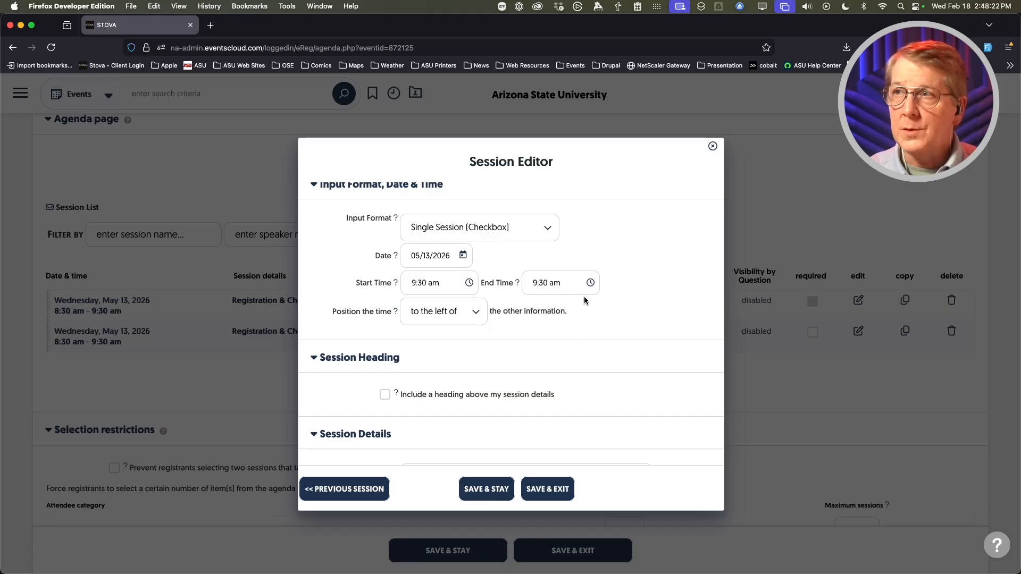
left_click(568, 285)
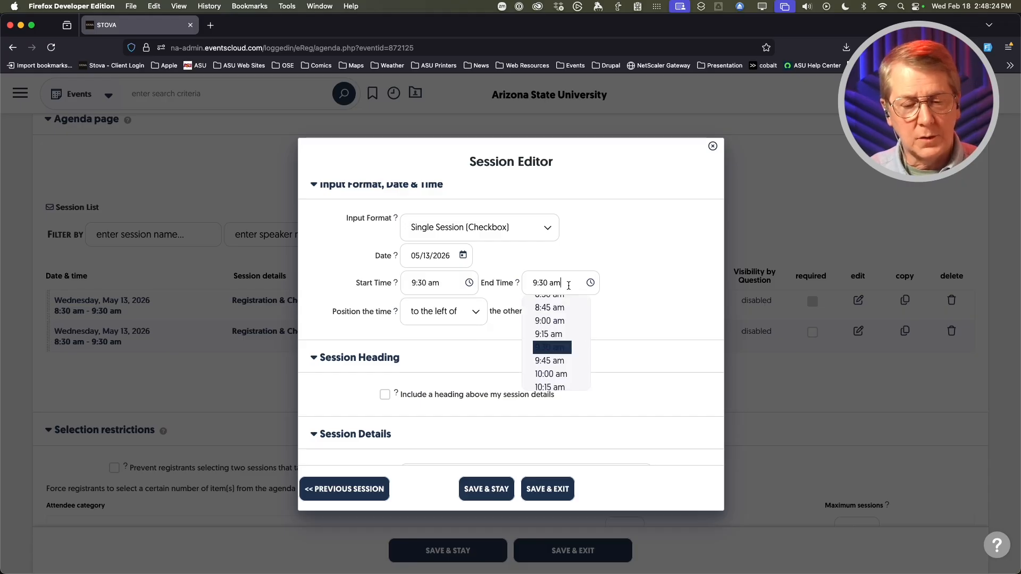
scroll(556, 340, "down", 2)
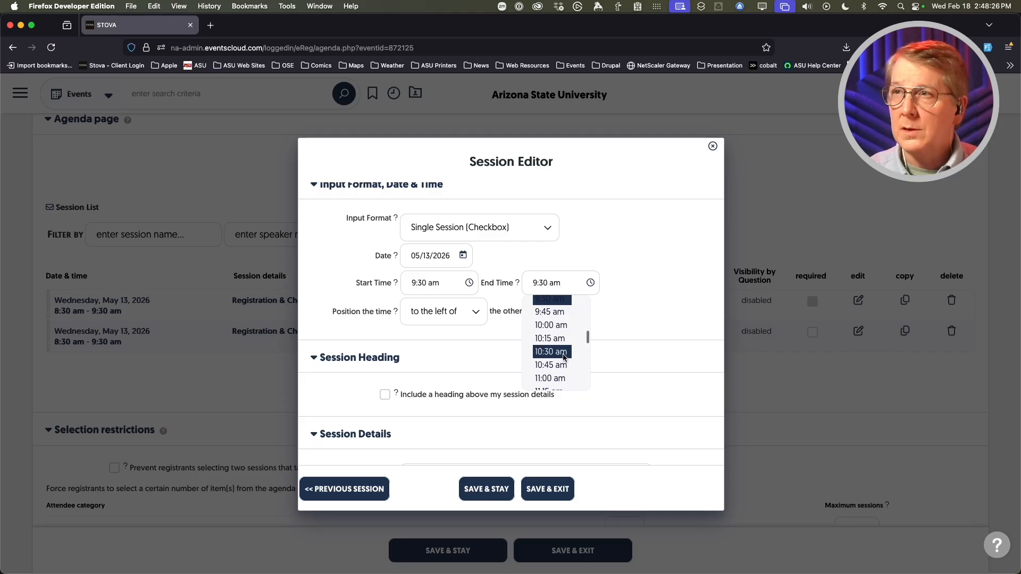
left_click(564, 353)
scroll(339, 372, "down", 2)
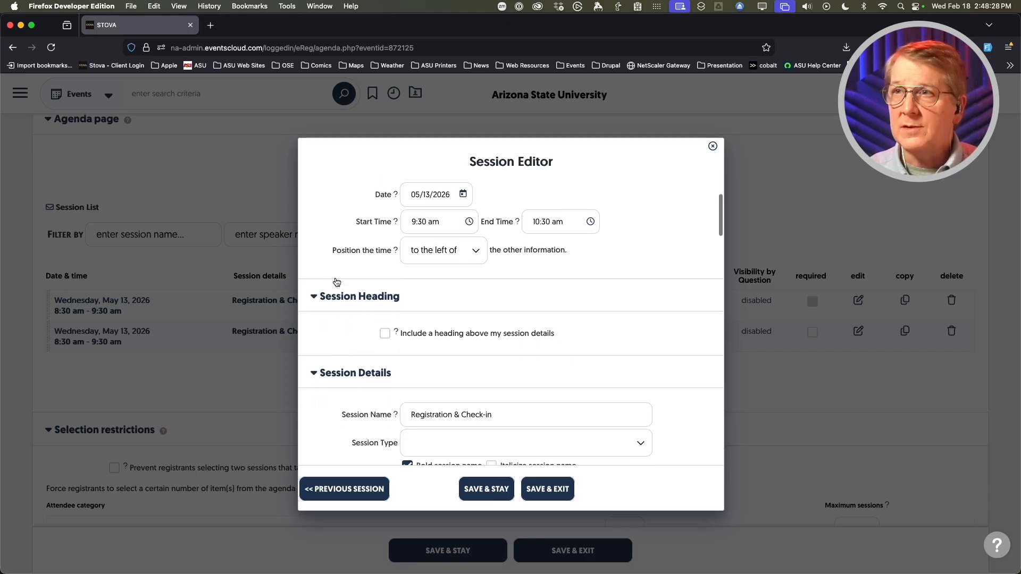
scroll(344, 337, "down", 5)
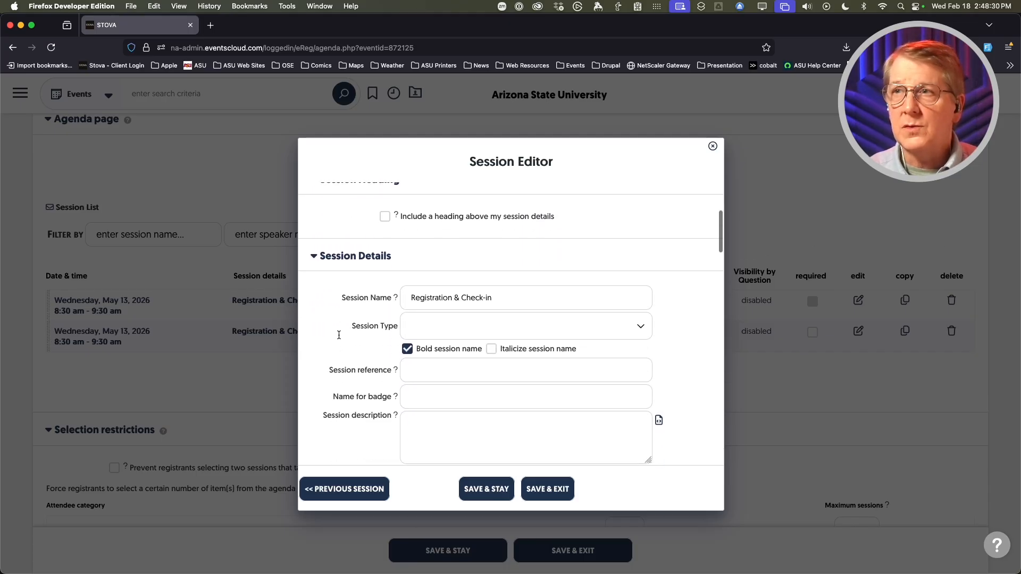
- Replace the copied session's name with 'Welcome & Keynote', then scroll down to Capacity & Waitlist
left_click(453, 293)
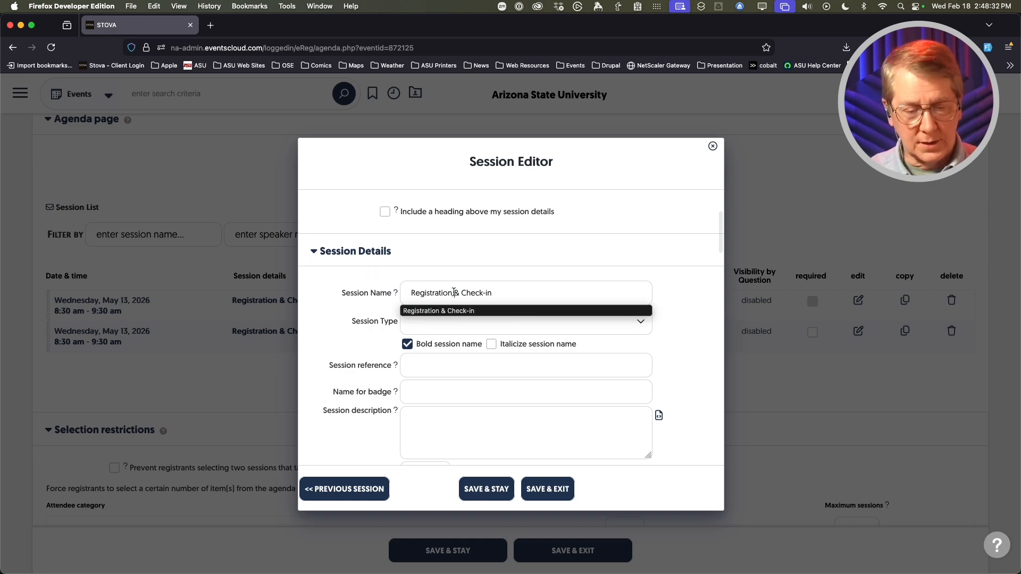
type("WELCO")
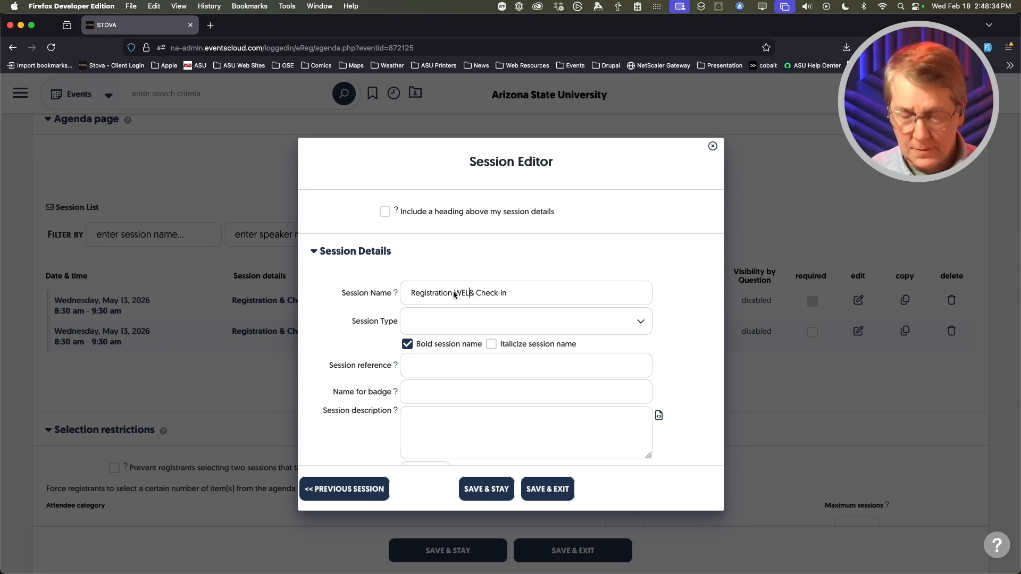
key("super+a")
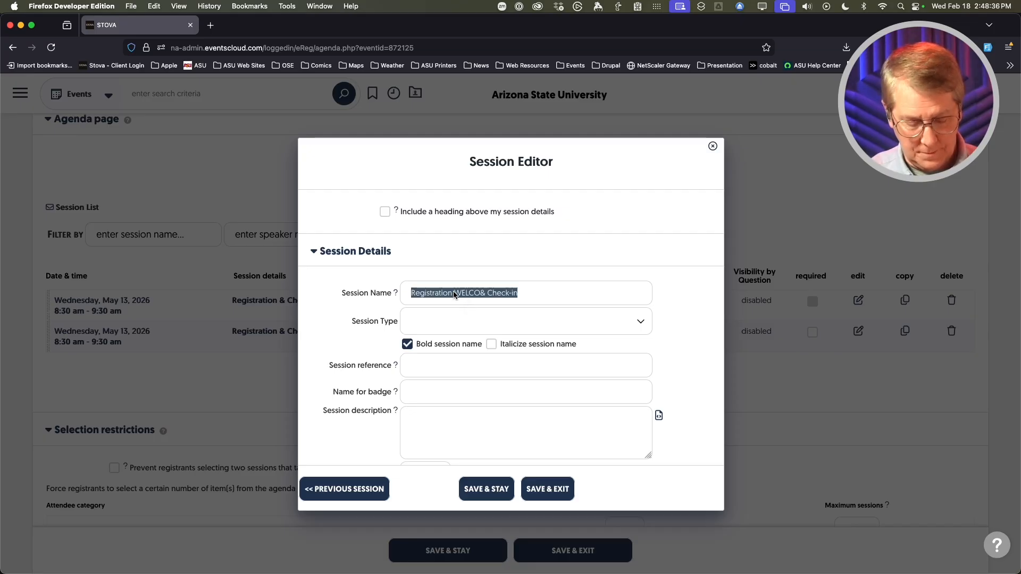
type("Welcome & Keynote")
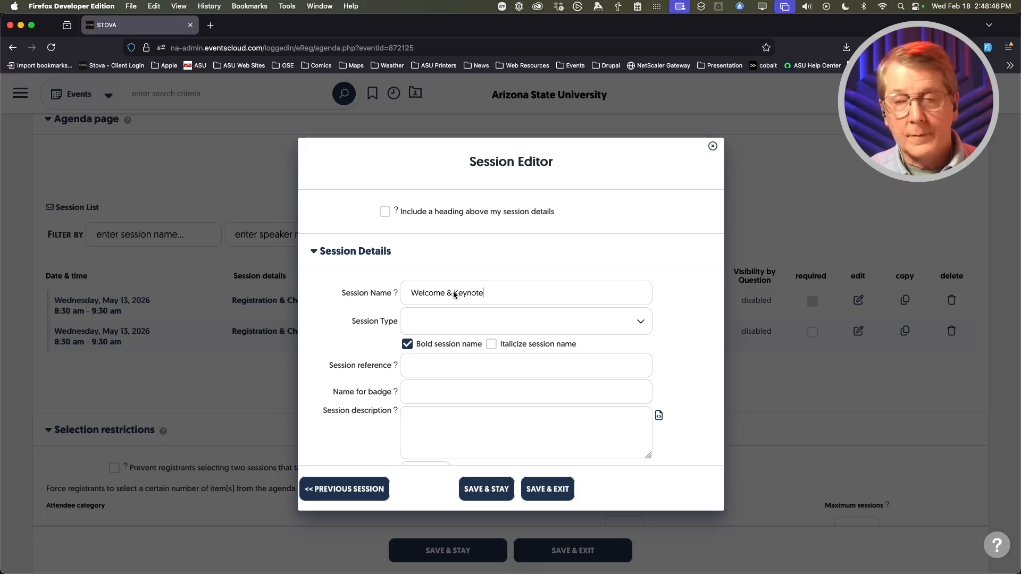
scroll(327, 333, "down", 5)
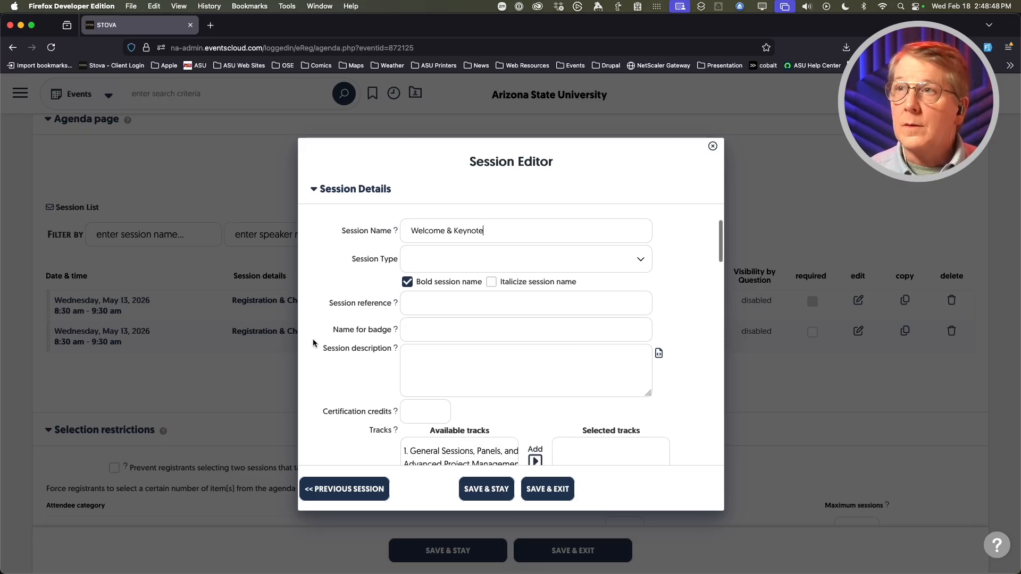
scroll(321, 340, "down", 8)
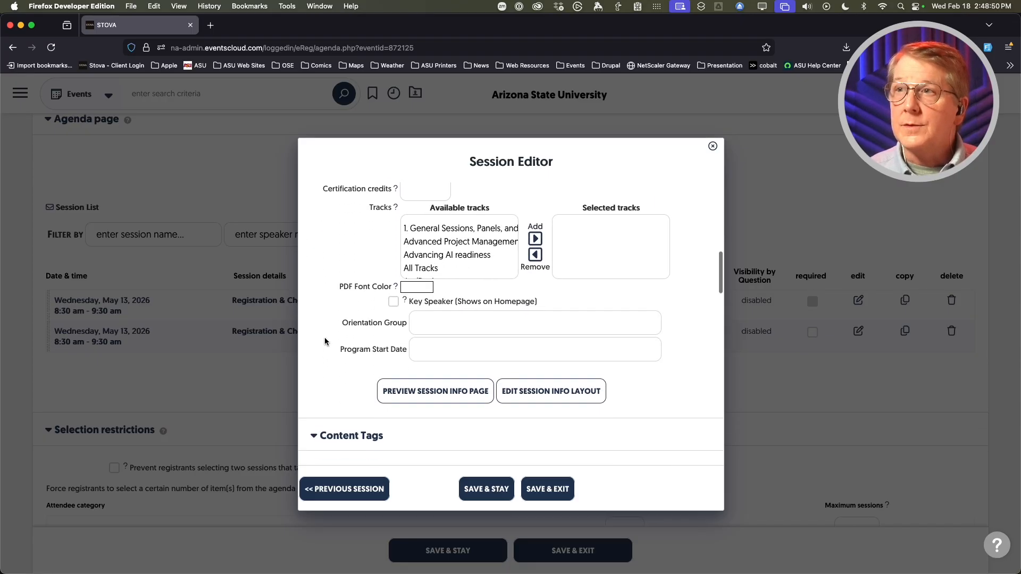
scroll(334, 335, "down", 8)
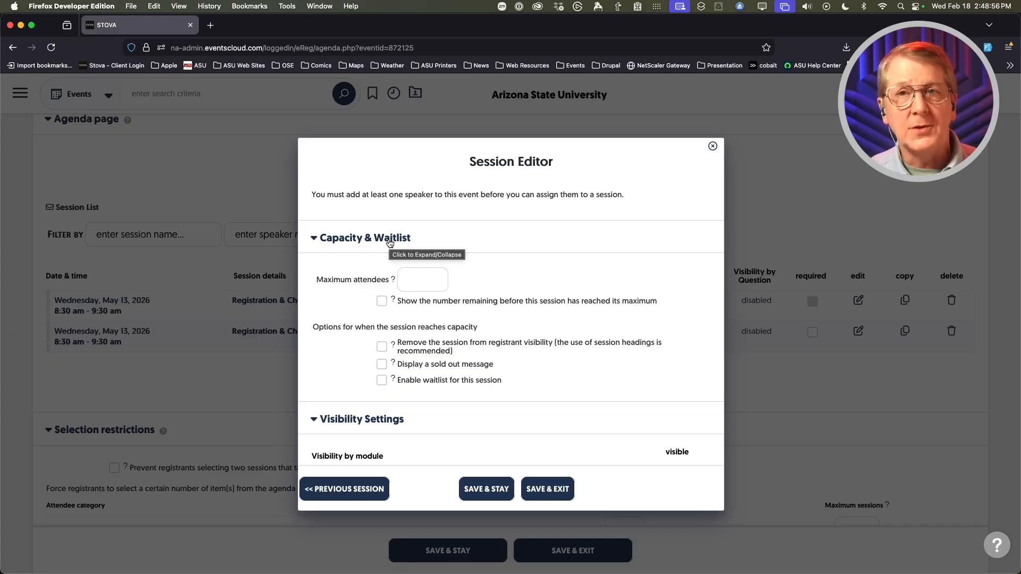
scroll(390, 243, "up", 1)
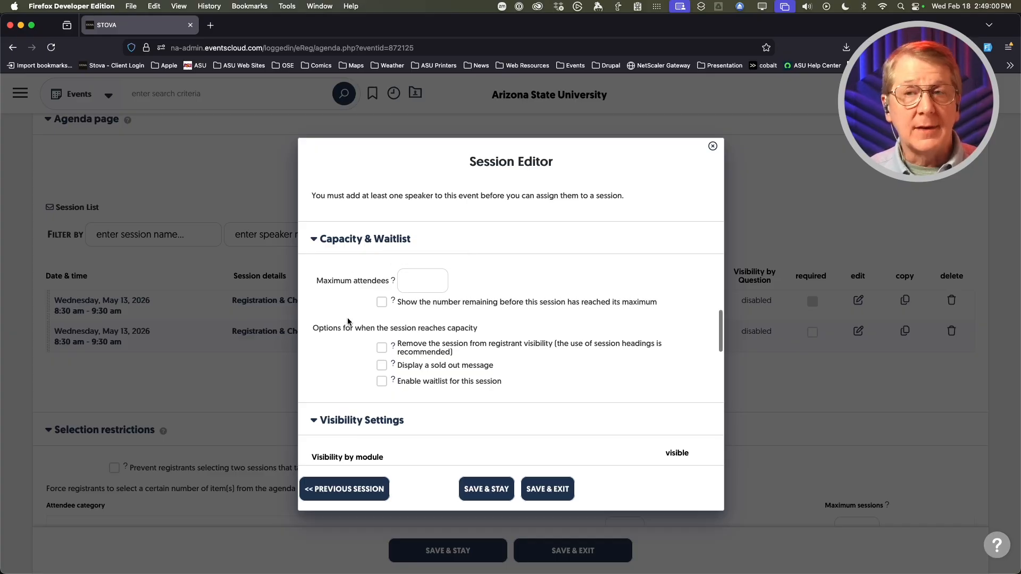
scroll(331, 295, "down", 1)
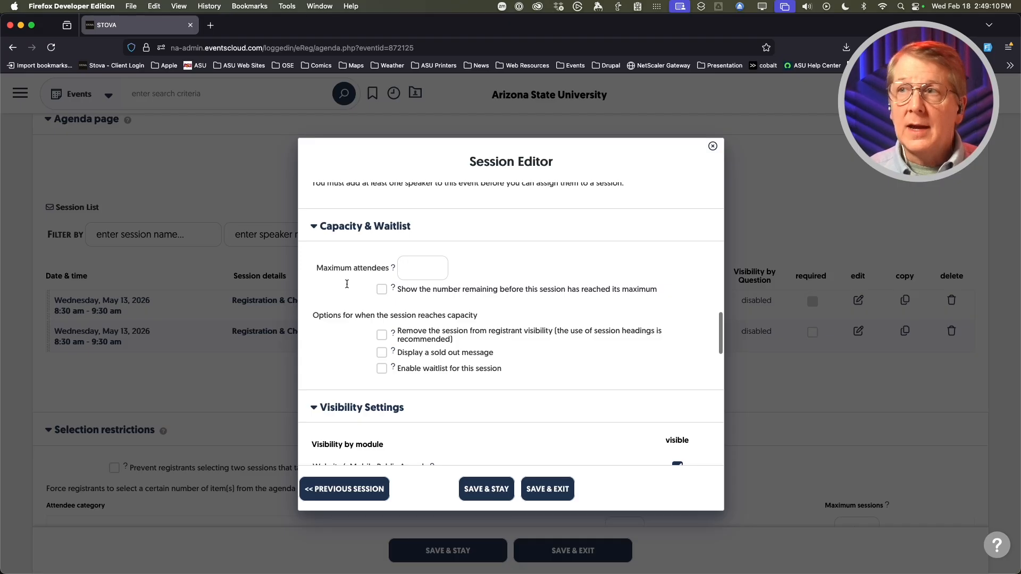
left_click(425, 269)
type("100")
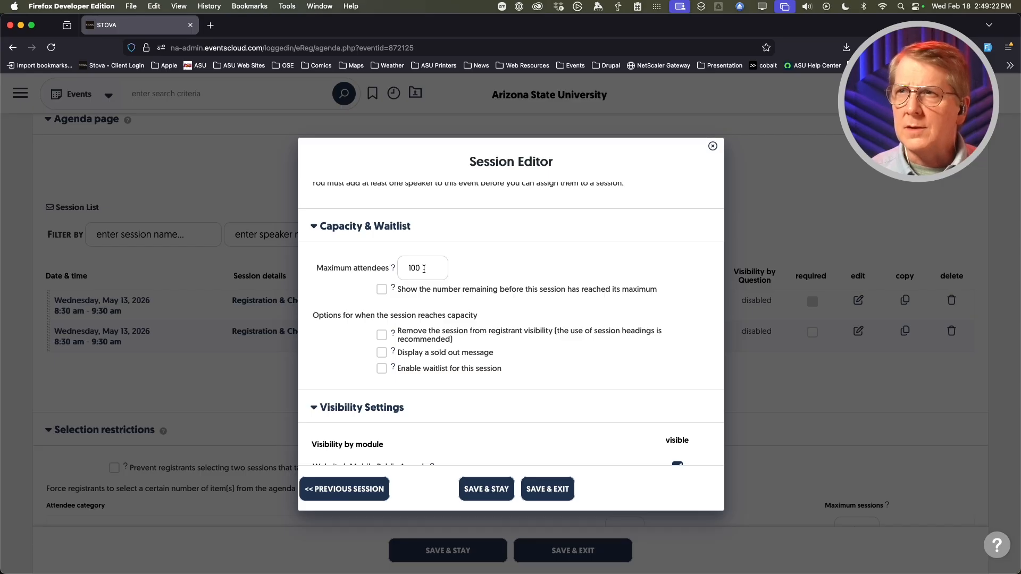
type("0")
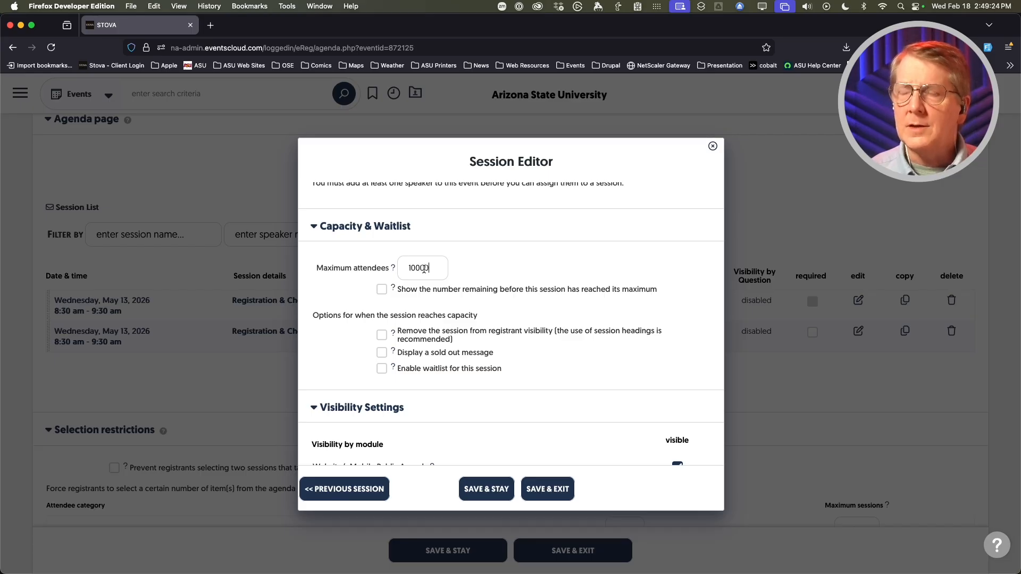
key("BackSpace")
key("BackSpace")
key("BackSpace")
key("BackSpace")
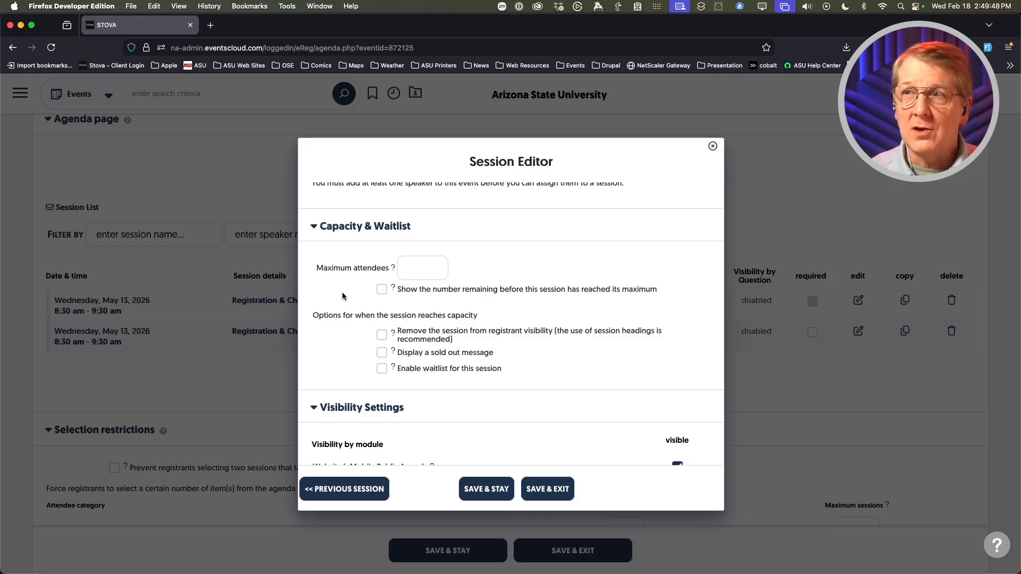
- Tick 'Display a sold out message' in the Capacity & Waitlist section
scroll(345, 340, "down", 1)
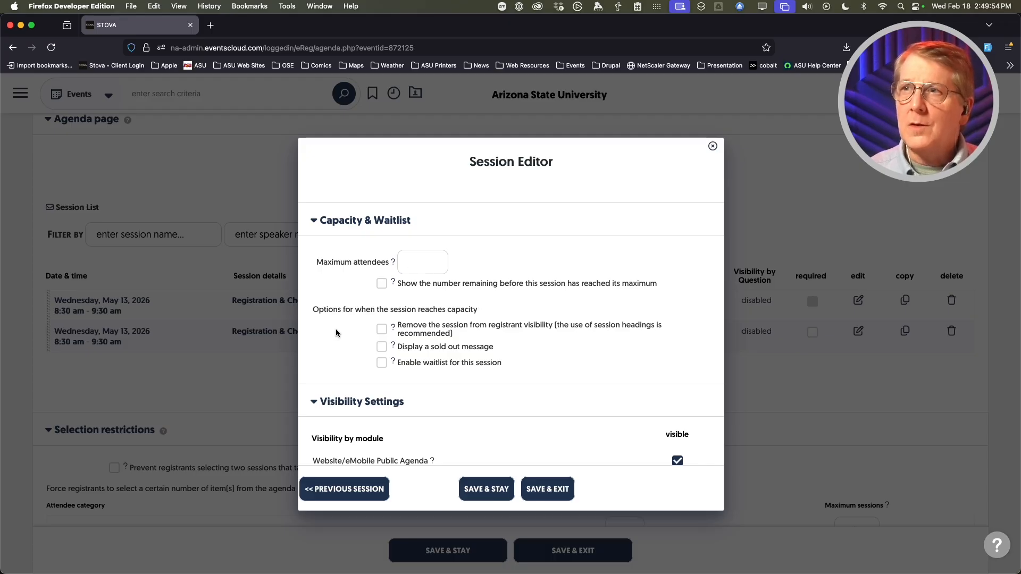
left_click(381, 347)
scroll(354, 355, "down", 1)
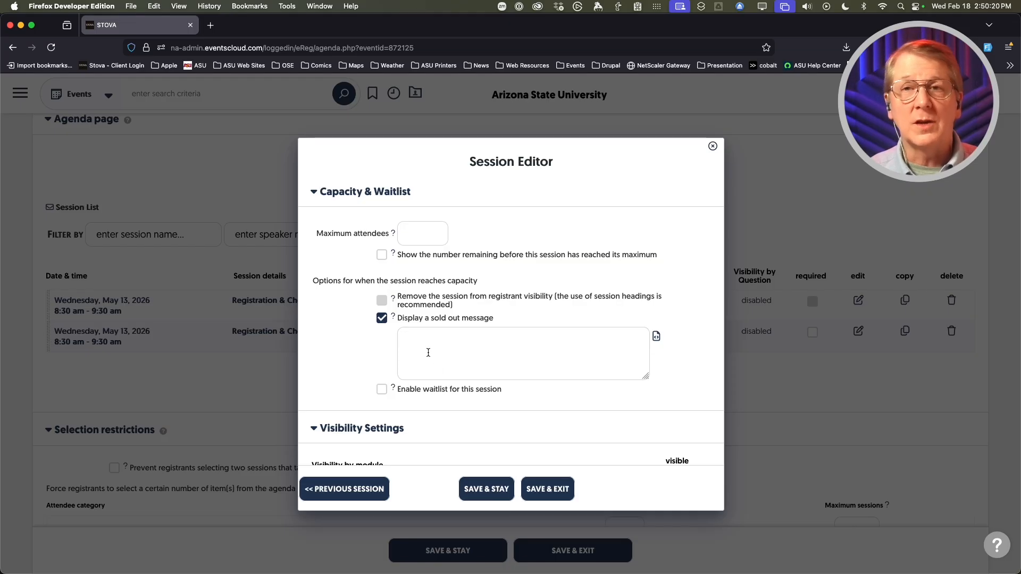
- Untick 'Display a sold out message' so no at-capacity option remains enabled
left_click(382, 317)
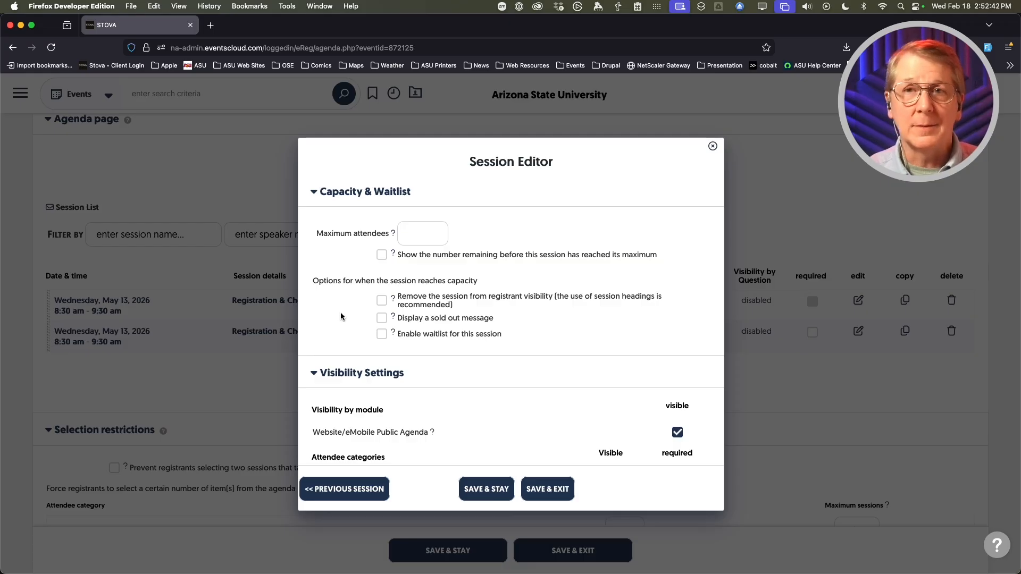
scroll(346, 308, "down", 5)
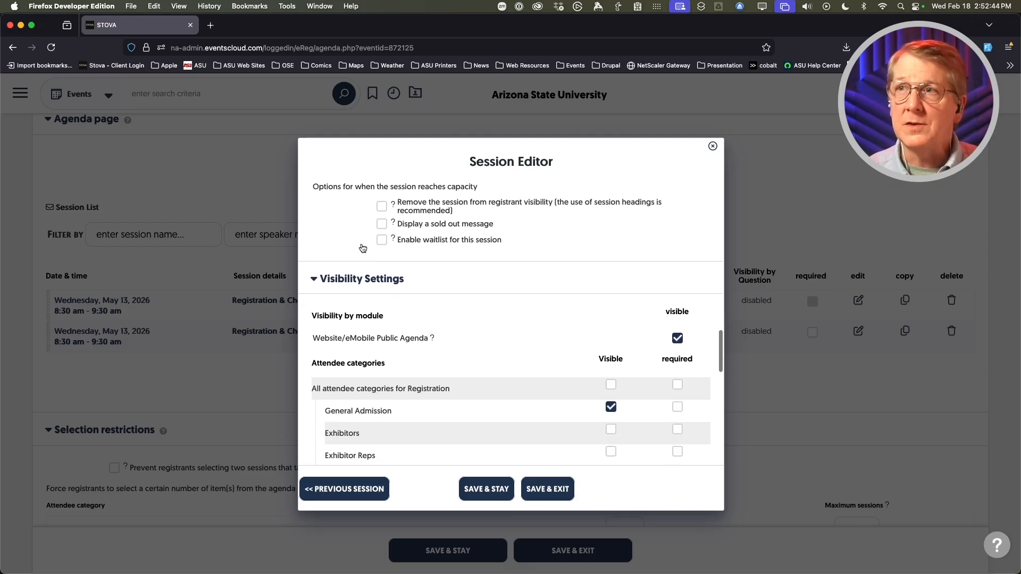
scroll(486, 323, "down", 4)
scroll(483, 317, "up", 2)
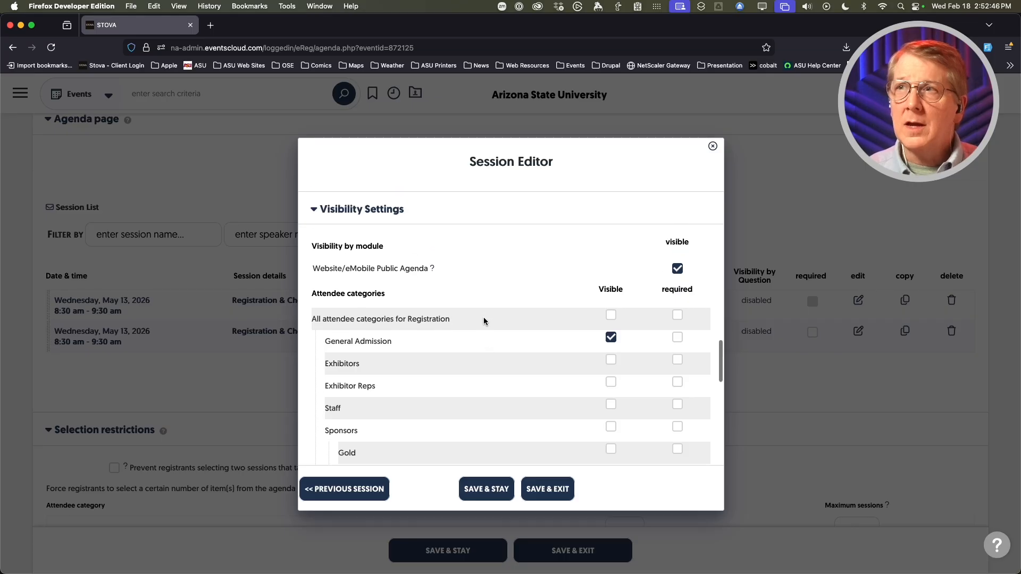
scroll(483, 317, "down", 4)
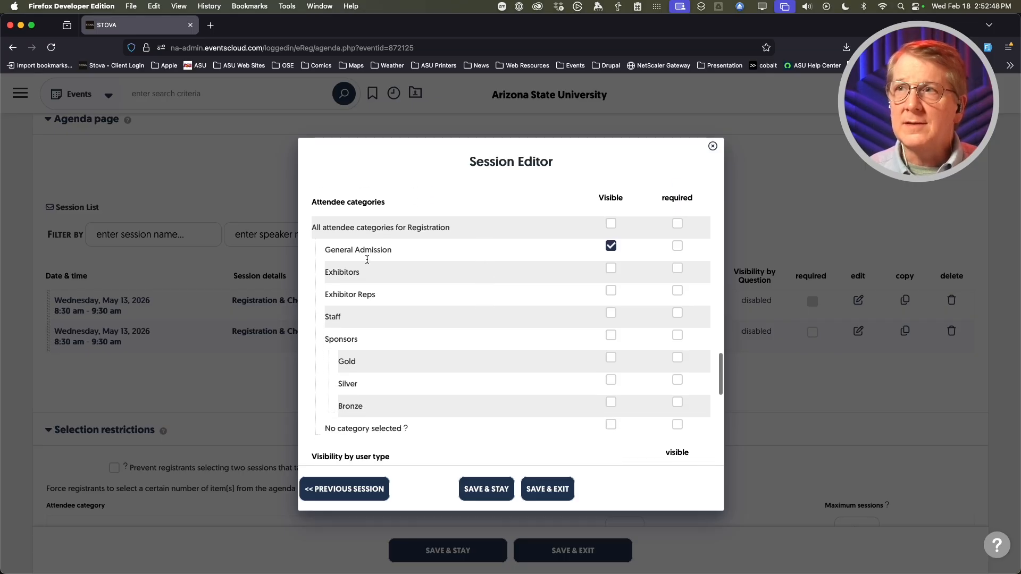
scroll(448, 309, "down", 8)
scroll(448, 314, "down", 10)
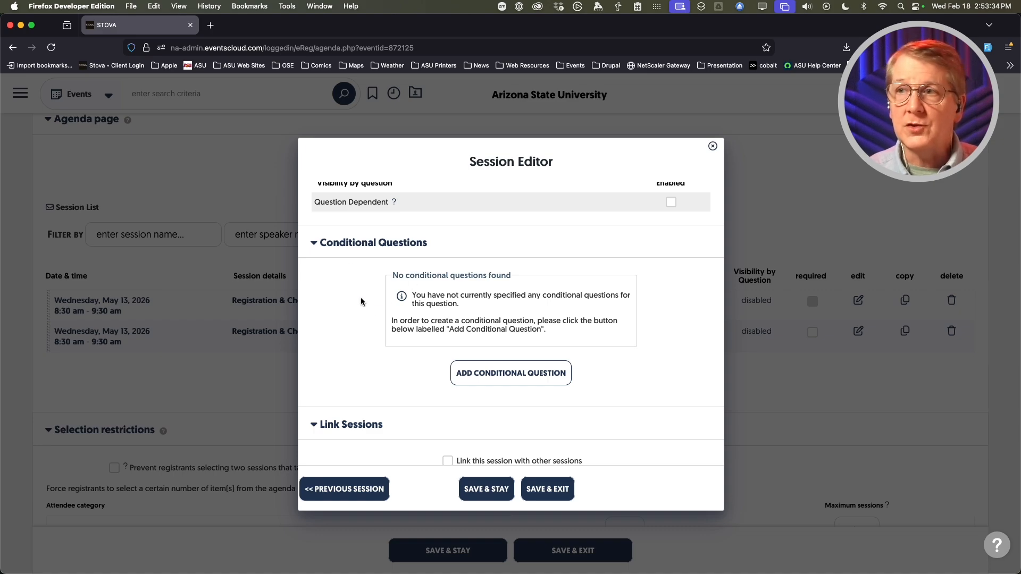
scroll(362, 296, "down", 3)
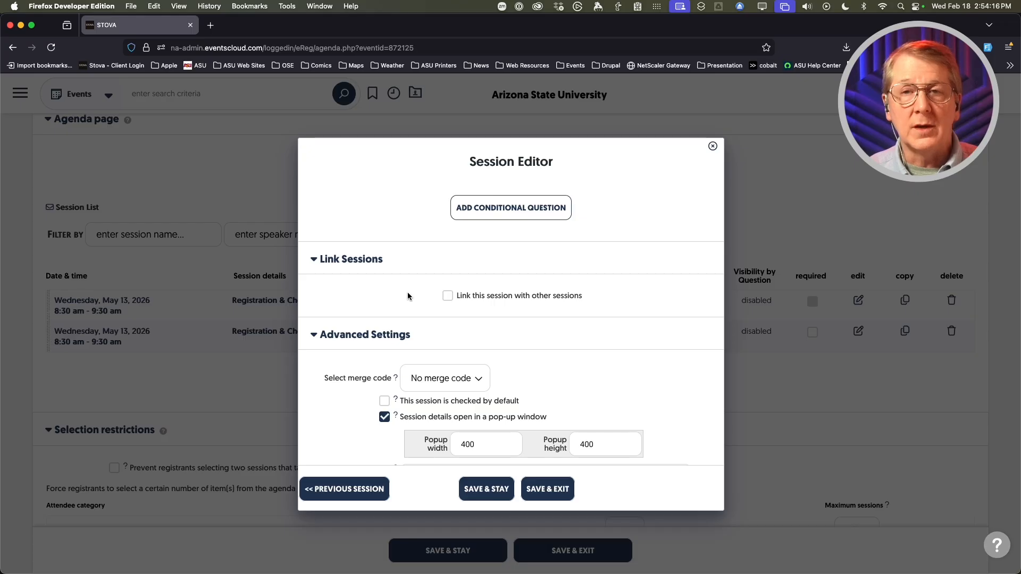
scroll(408, 293, "down", 1)
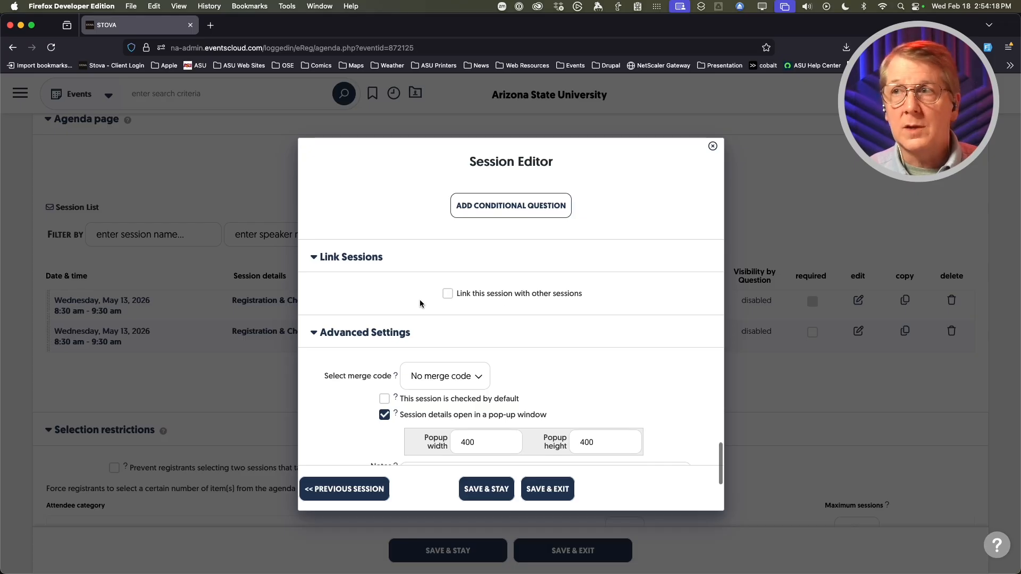
left_click(448, 295)
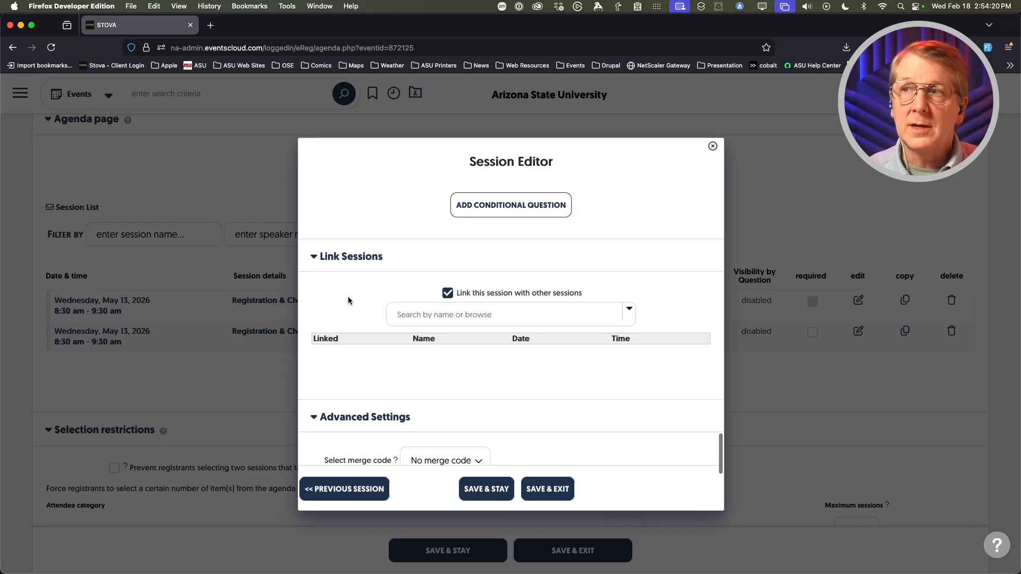
scroll(447, 341, "down", 1)
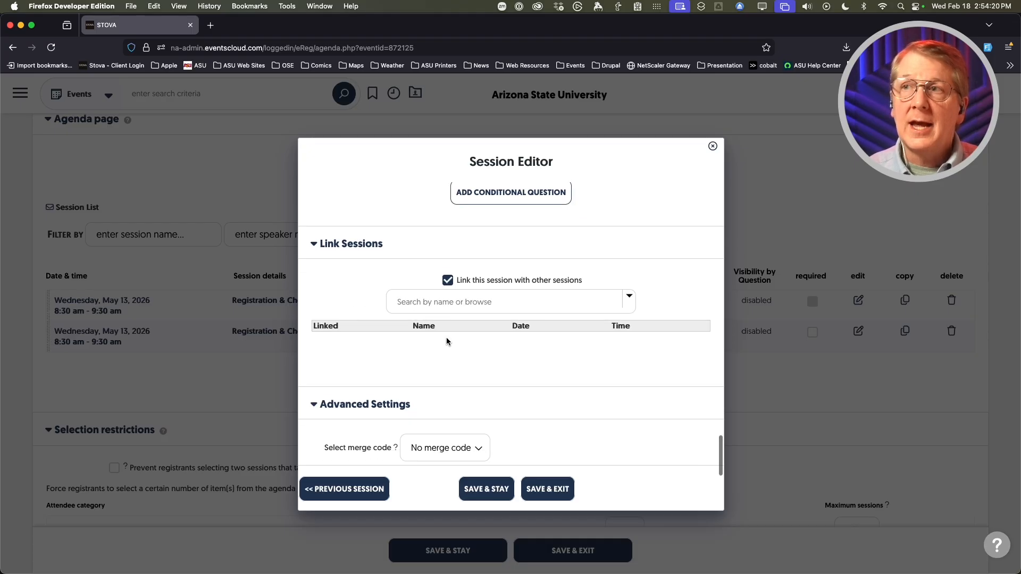
left_click(417, 305)
type("we")
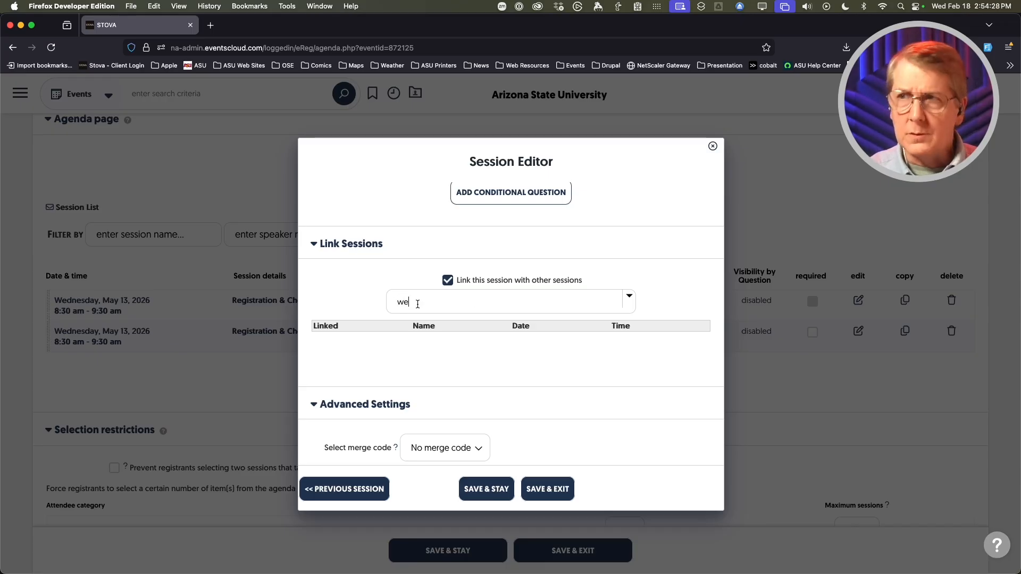
key("BackSpace")
key("BackSpace")
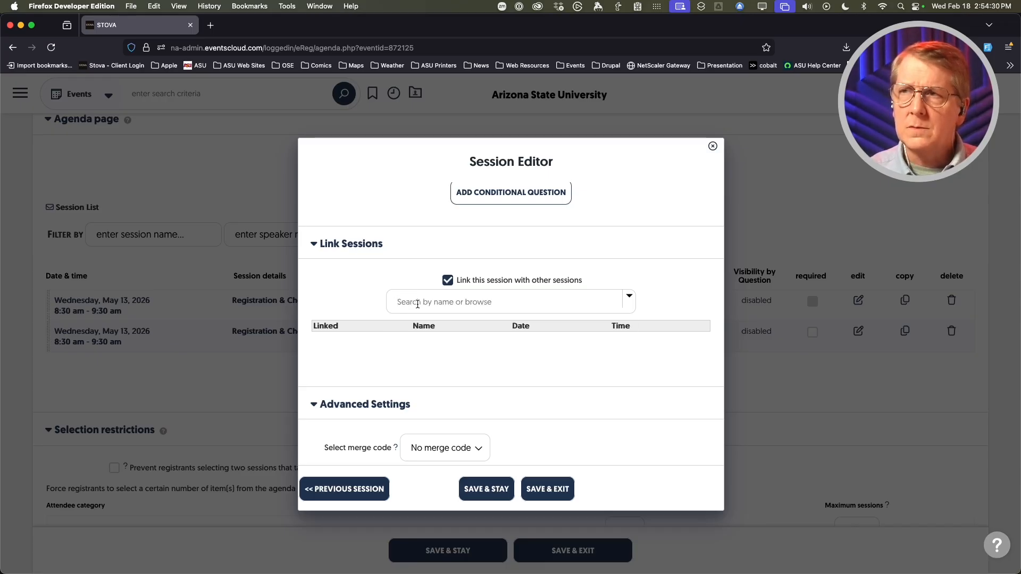
type("check")
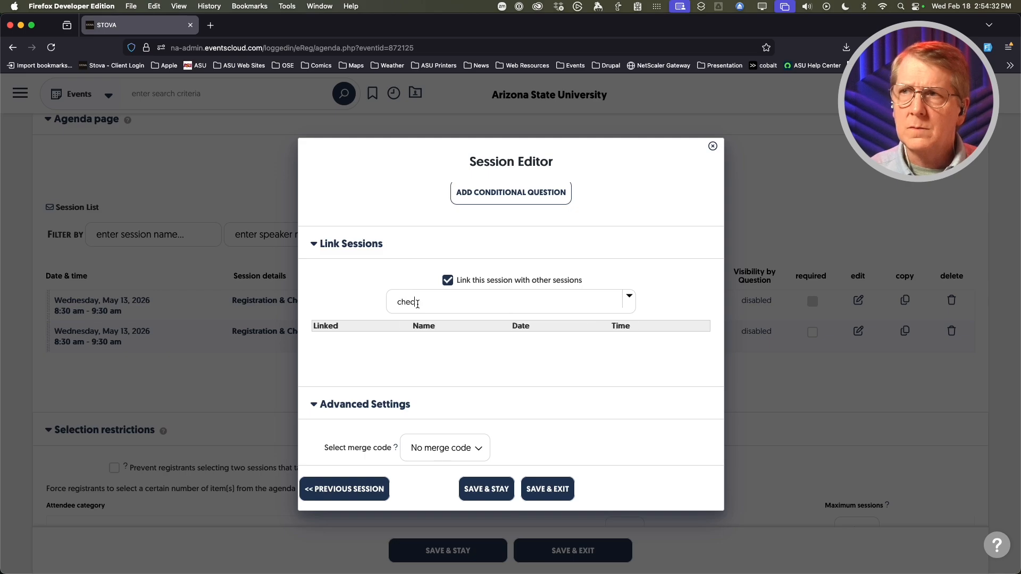
key("BackSpace")
key("BackSpace")
key("BackSpace")
key("BackSpace")
key("BackSpace")
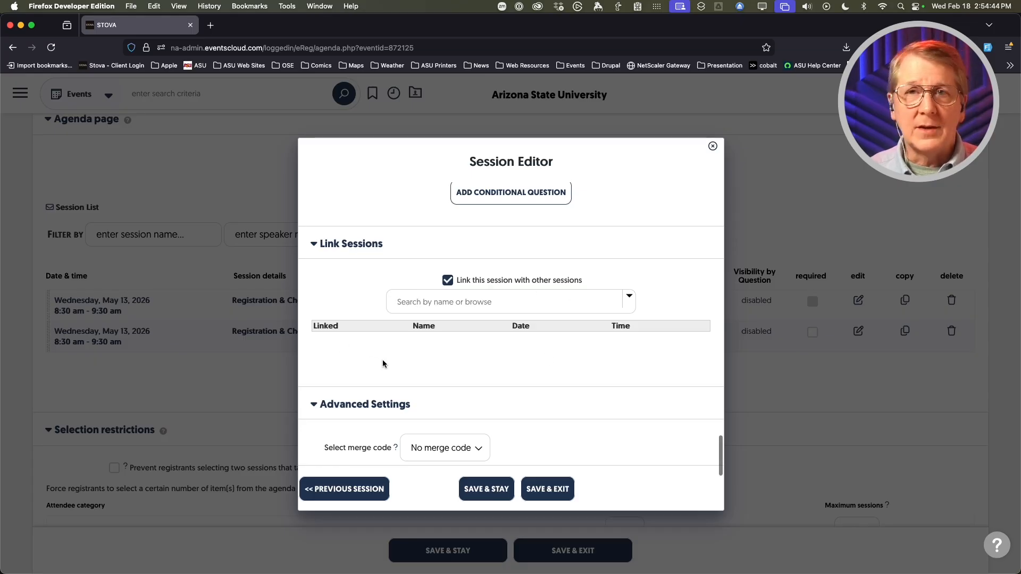
scroll(361, 365, "up", 1)
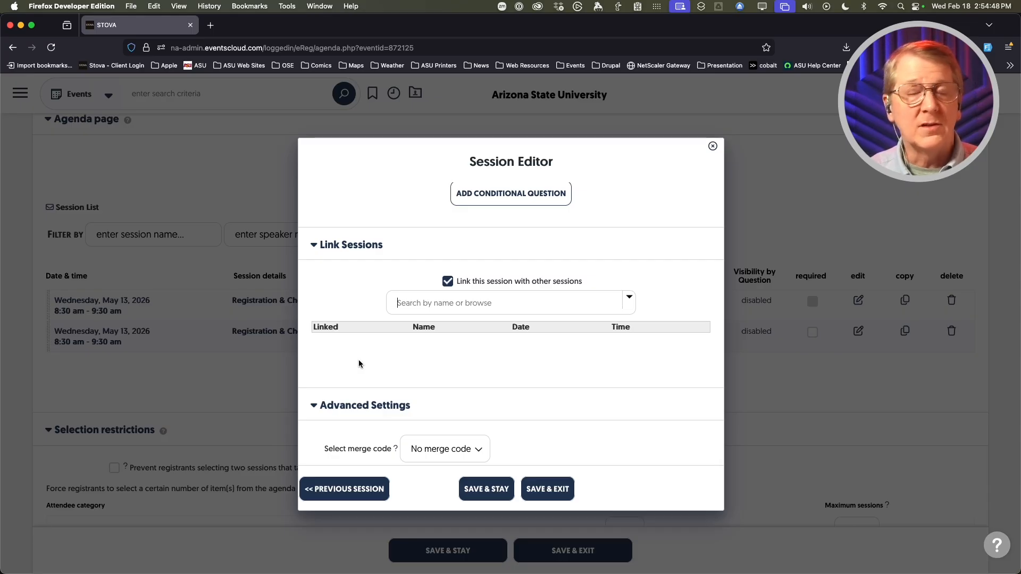
left_click(448, 281)
scroll(321, 387, "down", 3)
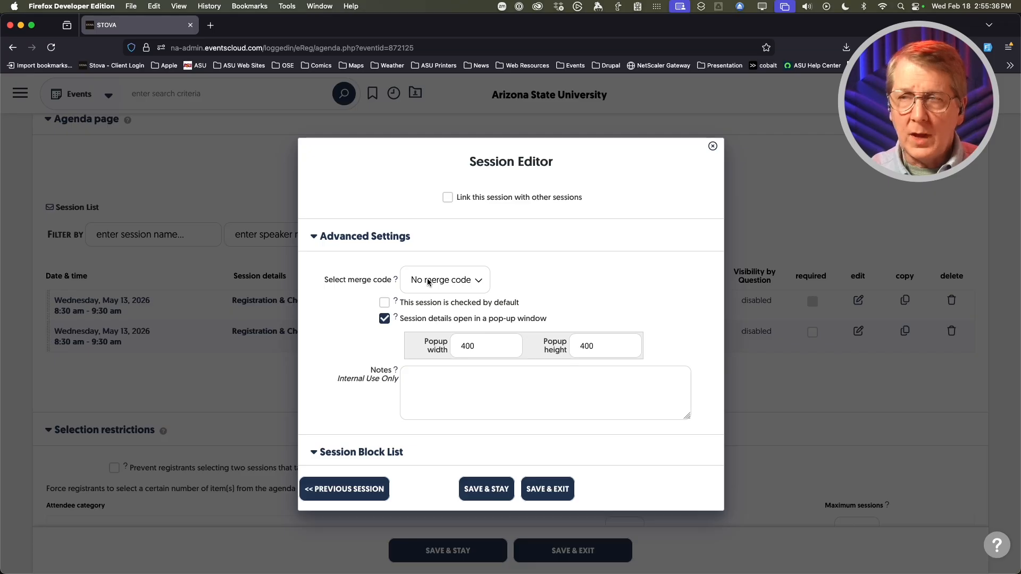
- Expand the 'Select merge code' dropdown in Advanced Settings
left_click(461, 280)
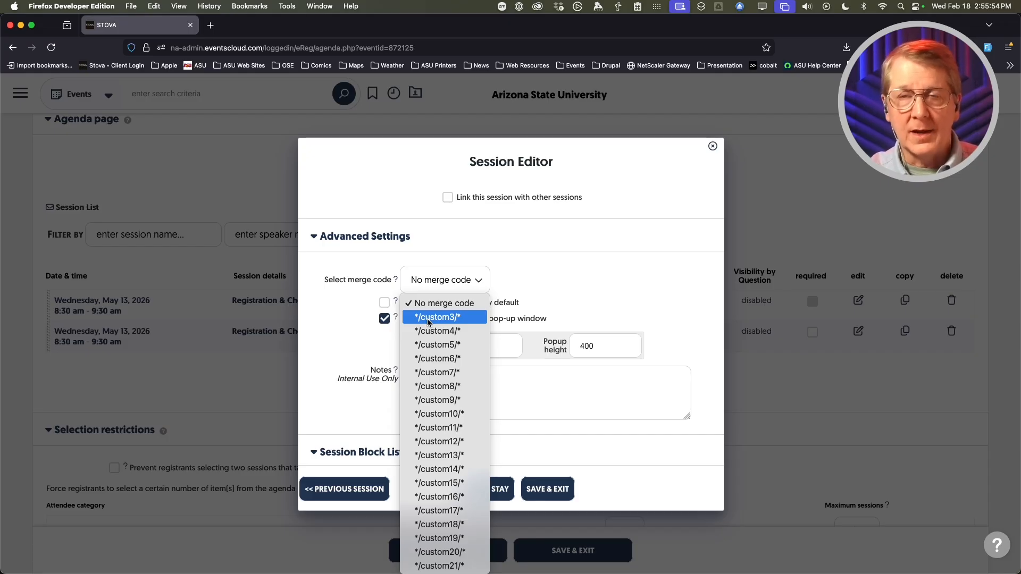
- Close the merge-code dropdown, keeping 'No merge code' selected
scroll(427, 319, "down", 1)
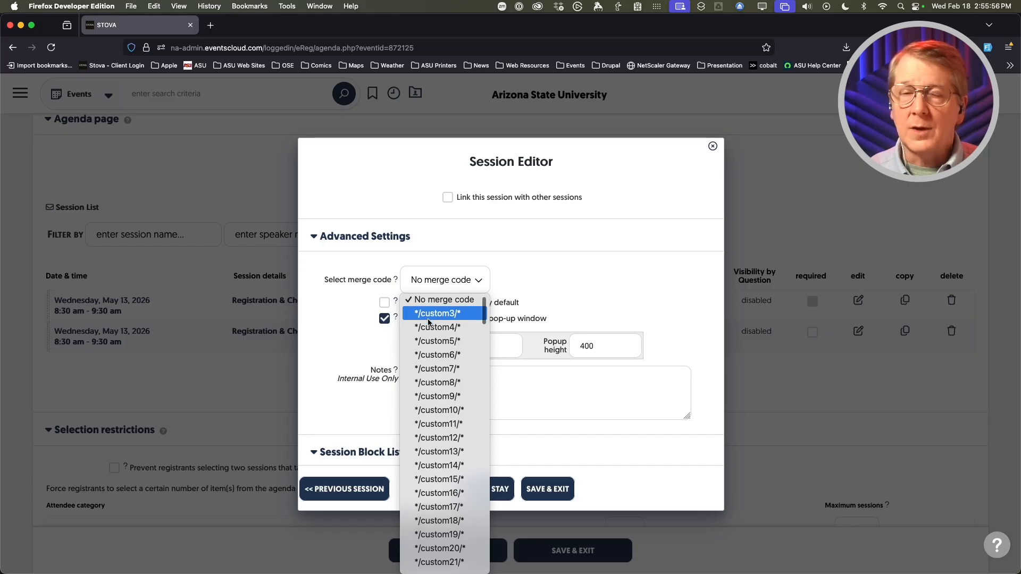
left_click(336, 305)
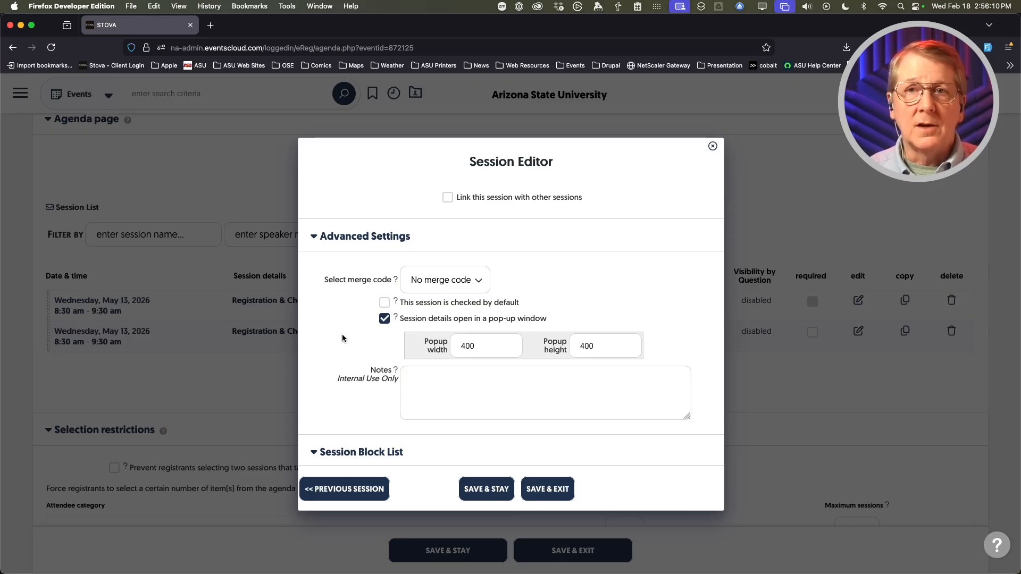
scroll(331, 330, "down", 4)
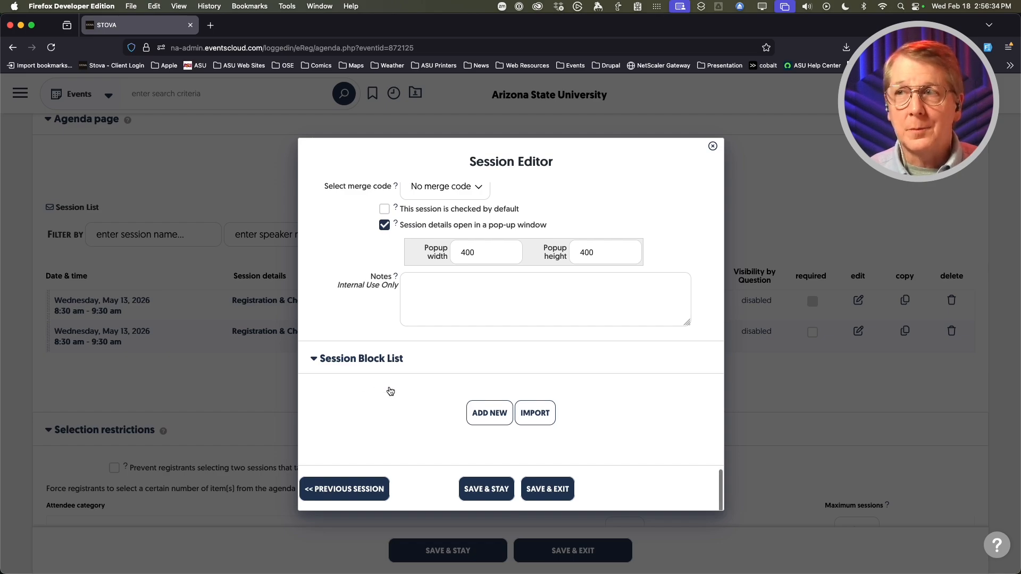
left_click(472, 413)
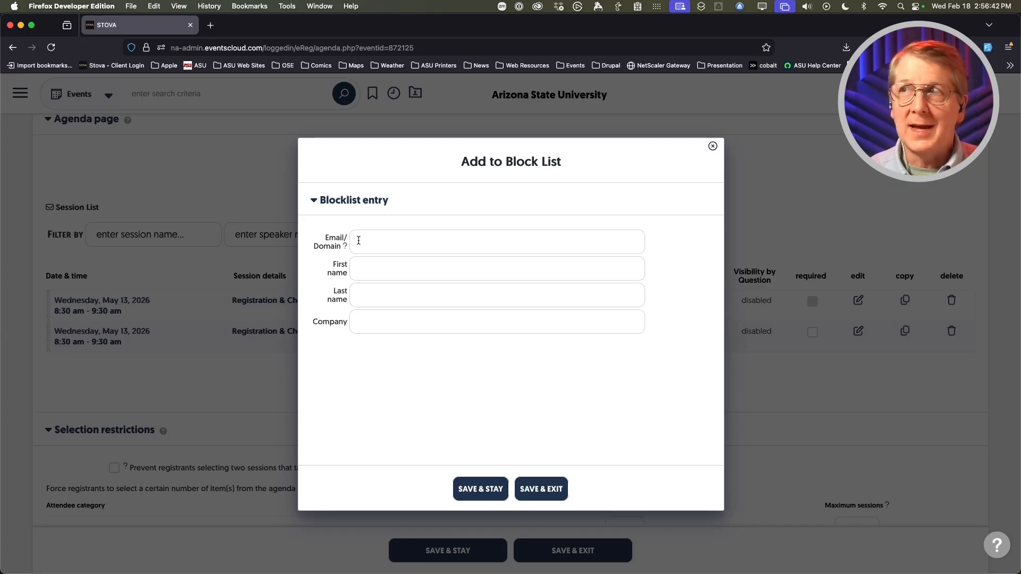
left_click(530, 492)
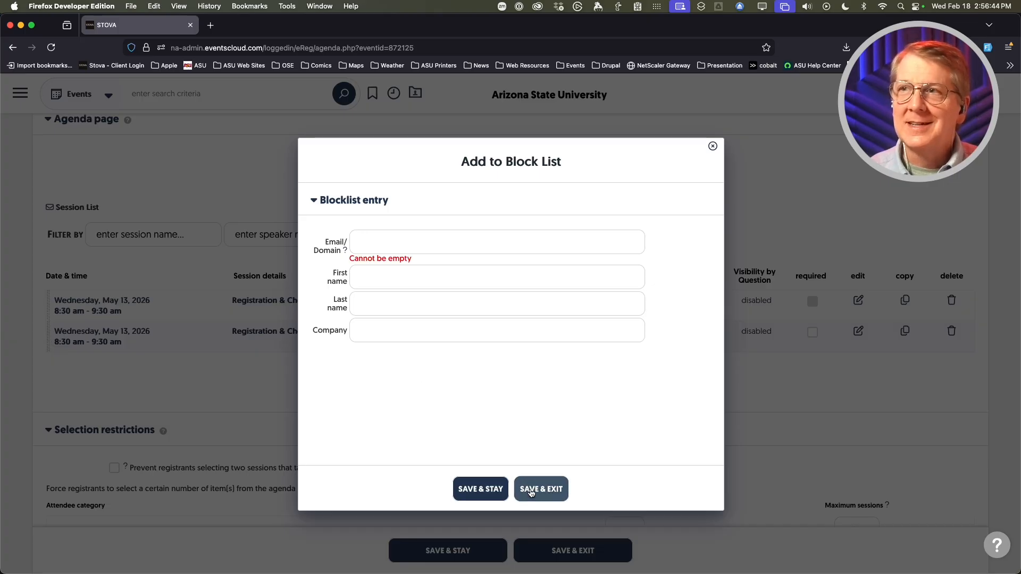
left_click(712, 145)
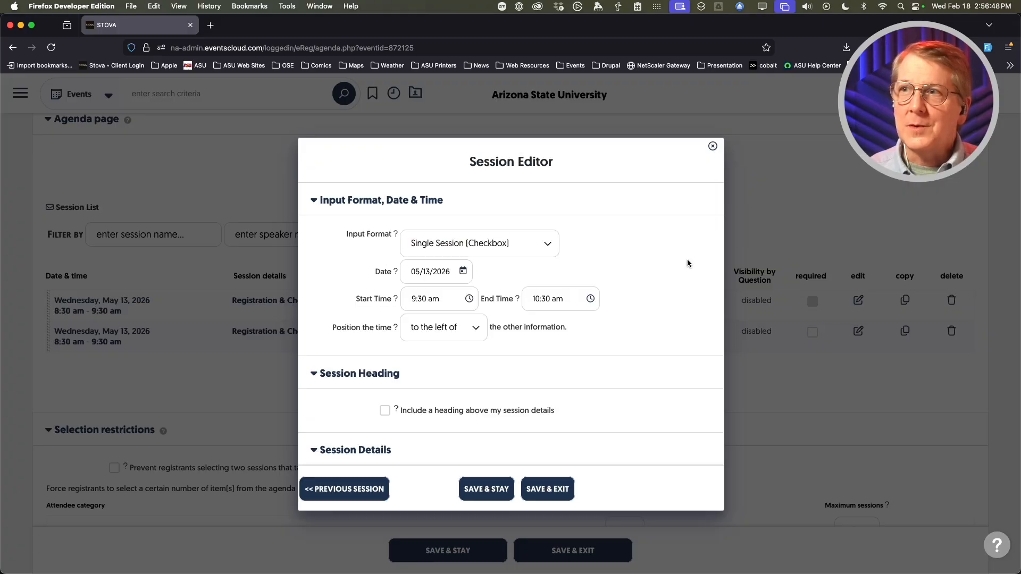
- Save the Welcome & Keynote session with SAVE & EXIT
scroll(345, 365, "down", 15)
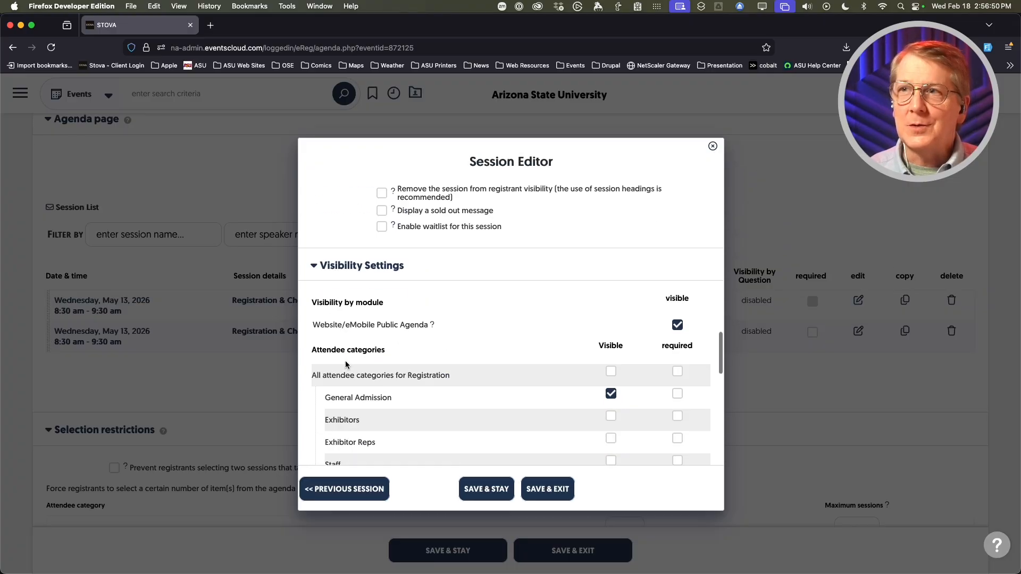
scroll(346, 364, "down", 15)
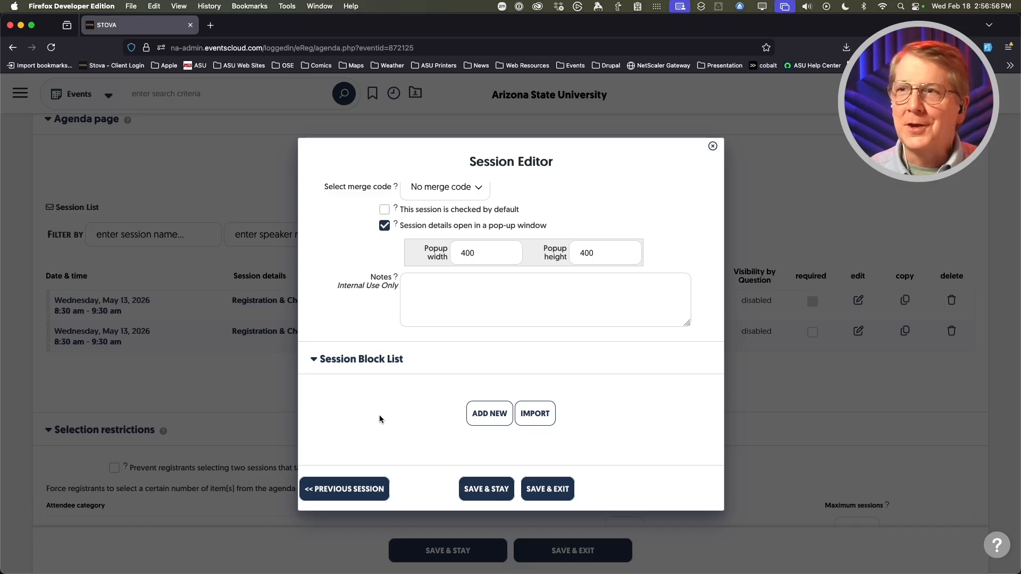
scroll(362, 419, "up", 4)
scroll(352, 417, "up", 5)
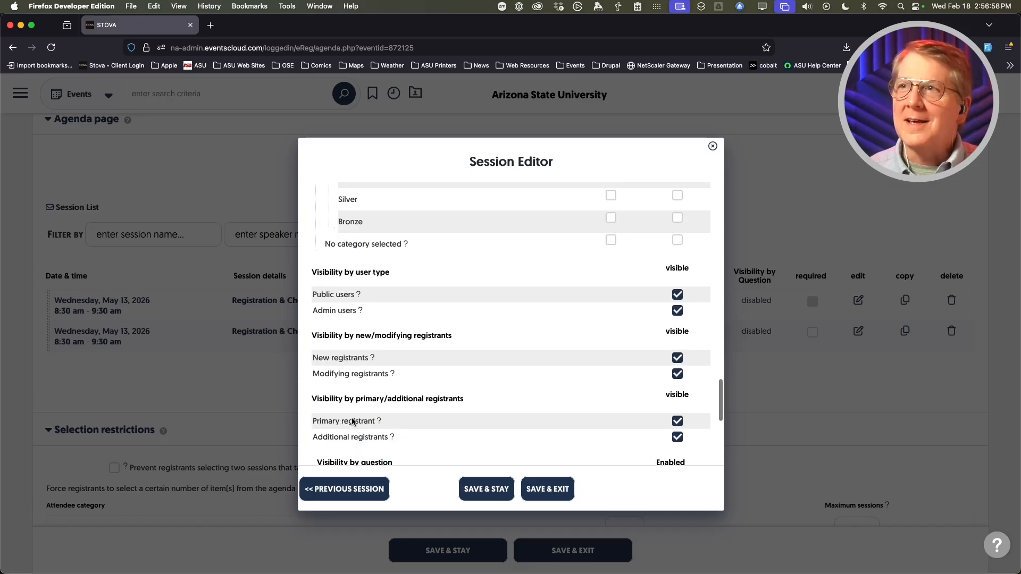
scroll(352, 417, "up", 10)
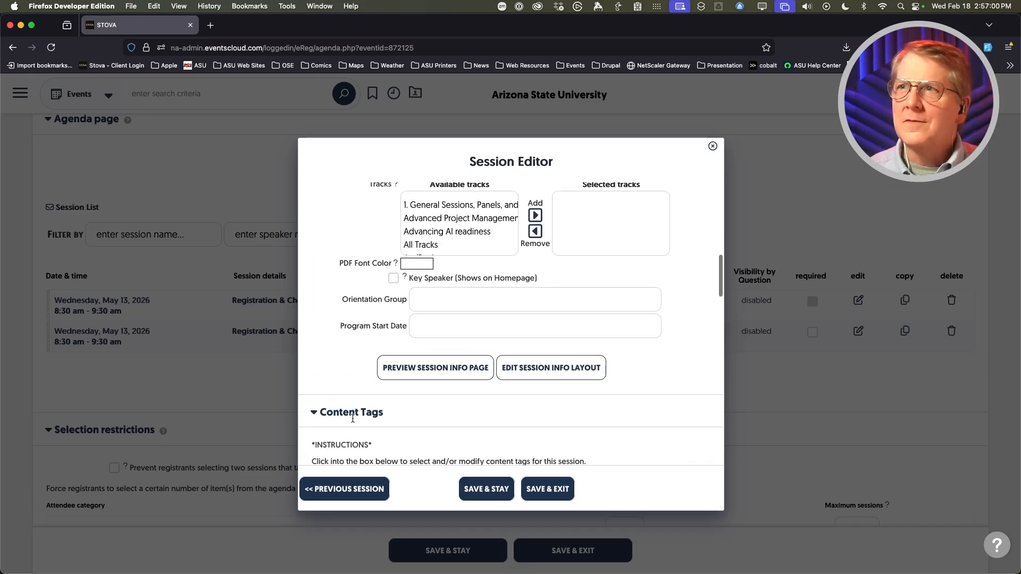
left_click(546, 496)
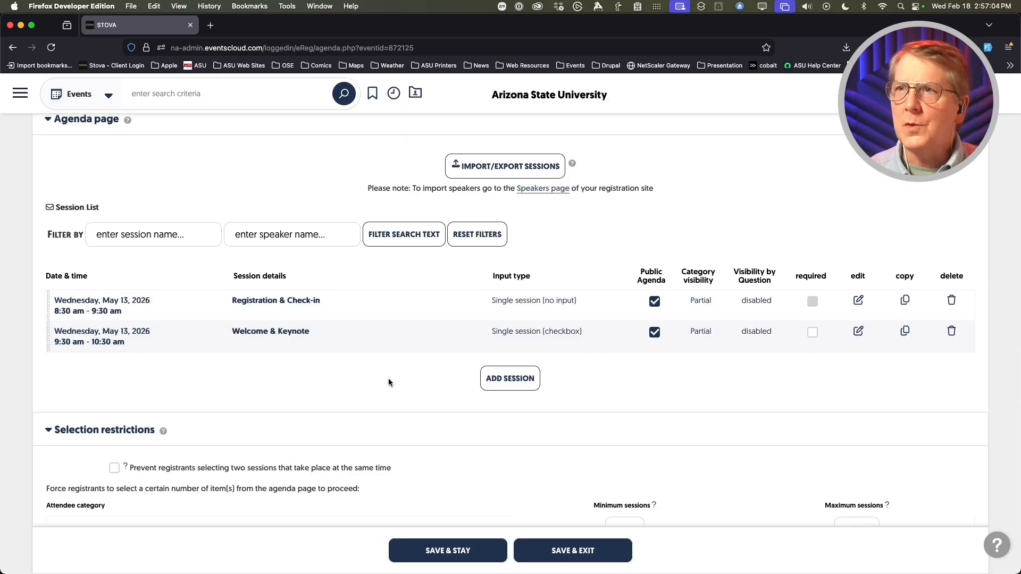
- Duplicate the Welcome & Keynote session from the Session List
left_click(904, 332)
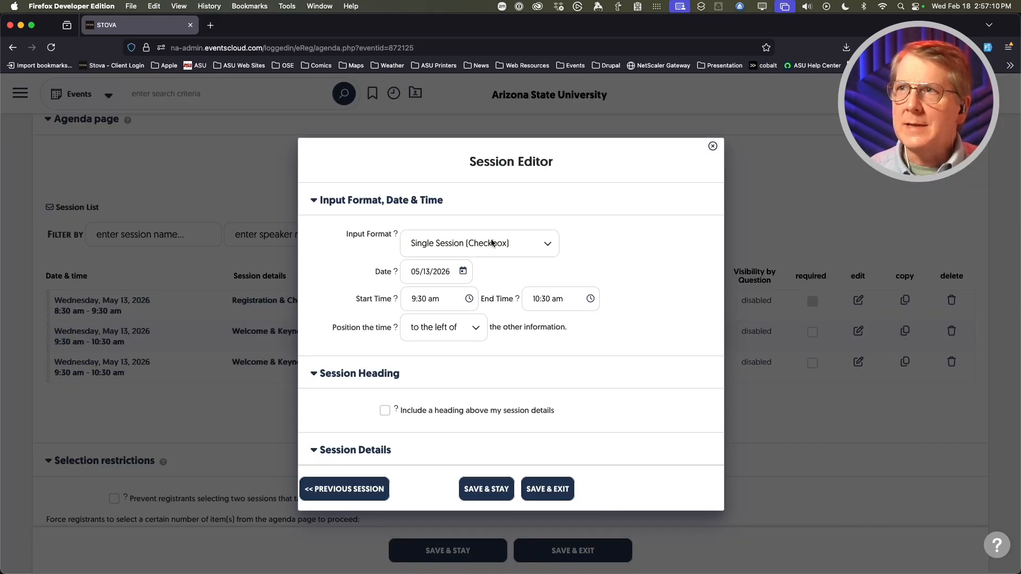
- Set the copy's input format to Multiple Sessions (Radio Buttons)
left_click(492, 243)
left_click(601, 349)
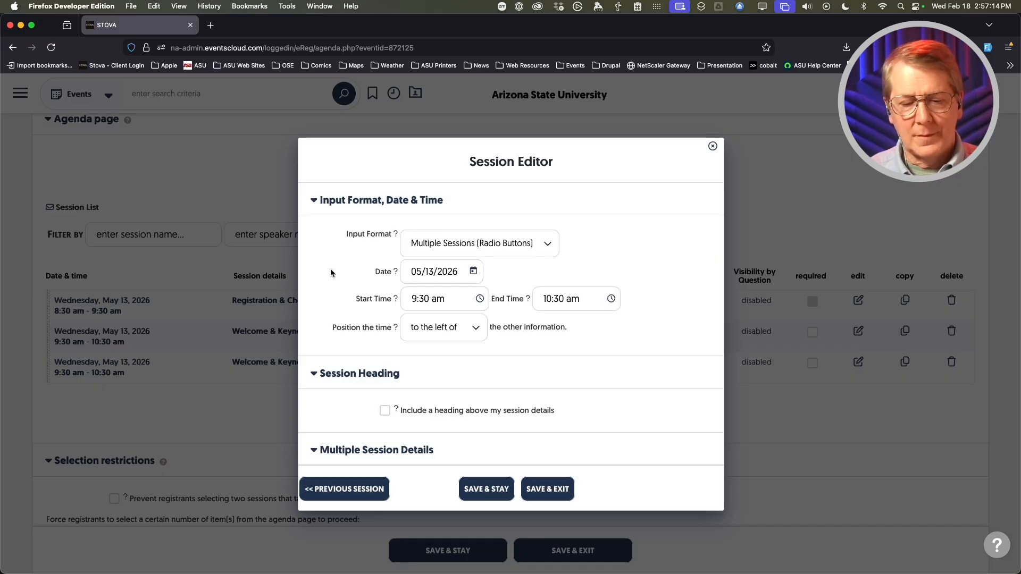
scroll(348, 297, "down", 2)
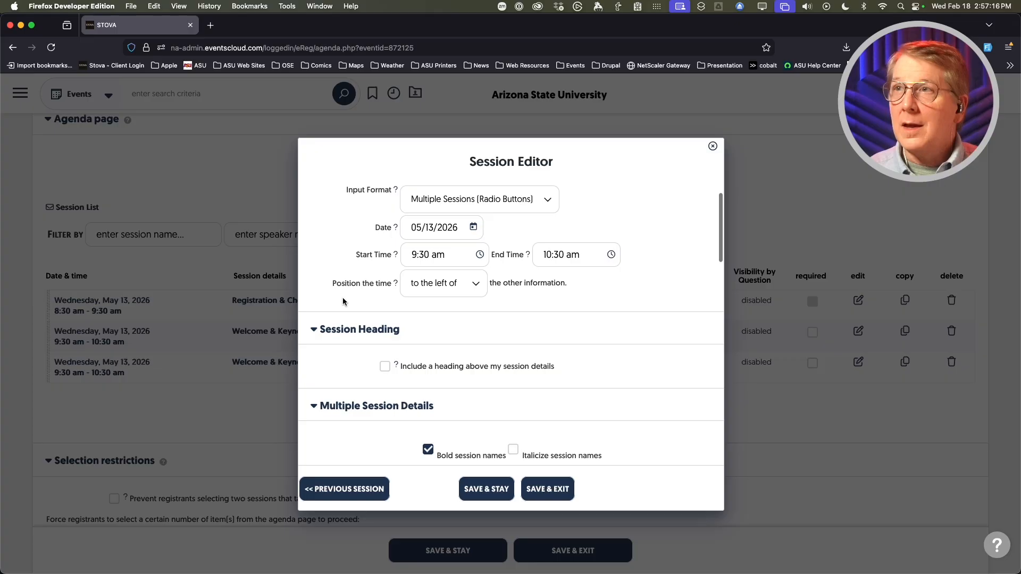
- Set the session to run from 10:45 am to 12:00 pm
left_click(451, 255)
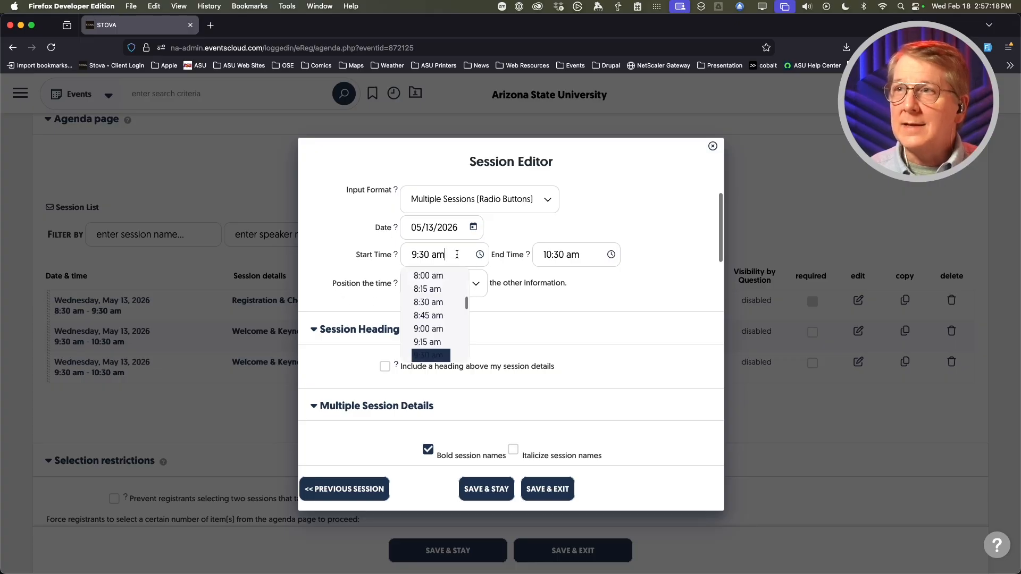
scroll(440, 313, "down", 2)
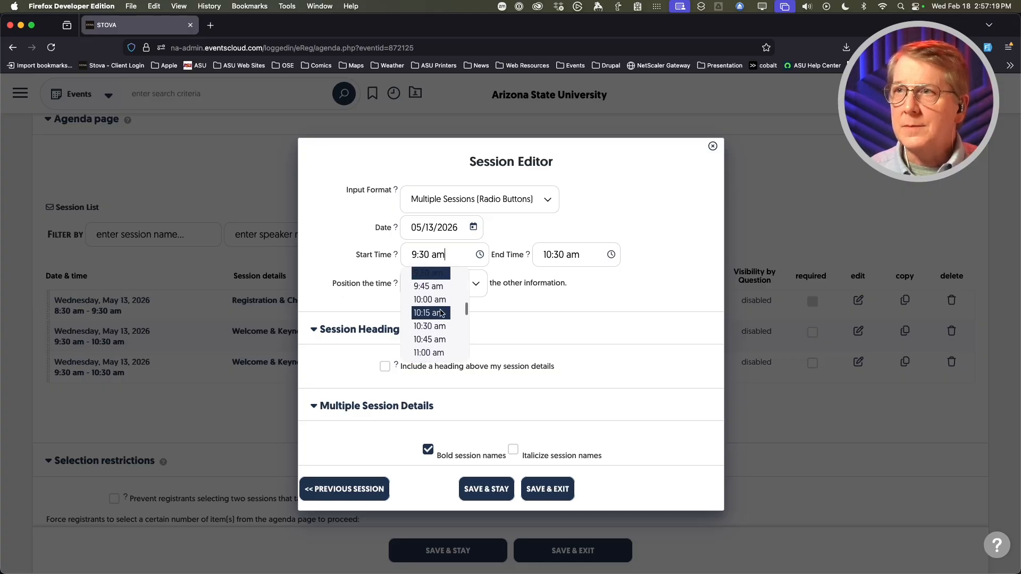
left_click(429, 321)
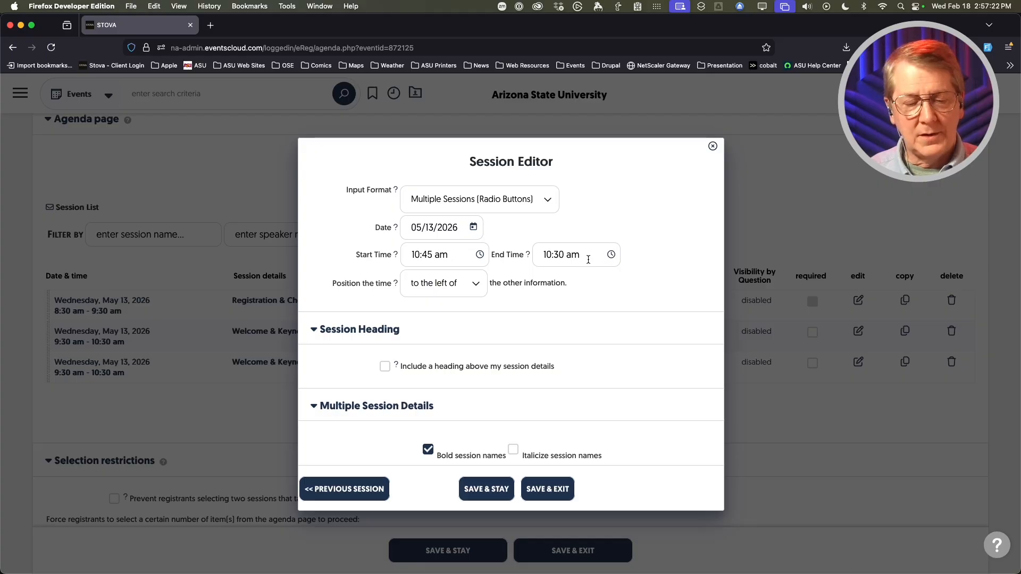
left_click(579, 264)
scroll(575, 305, "down", 3)
left_click(561, 295)
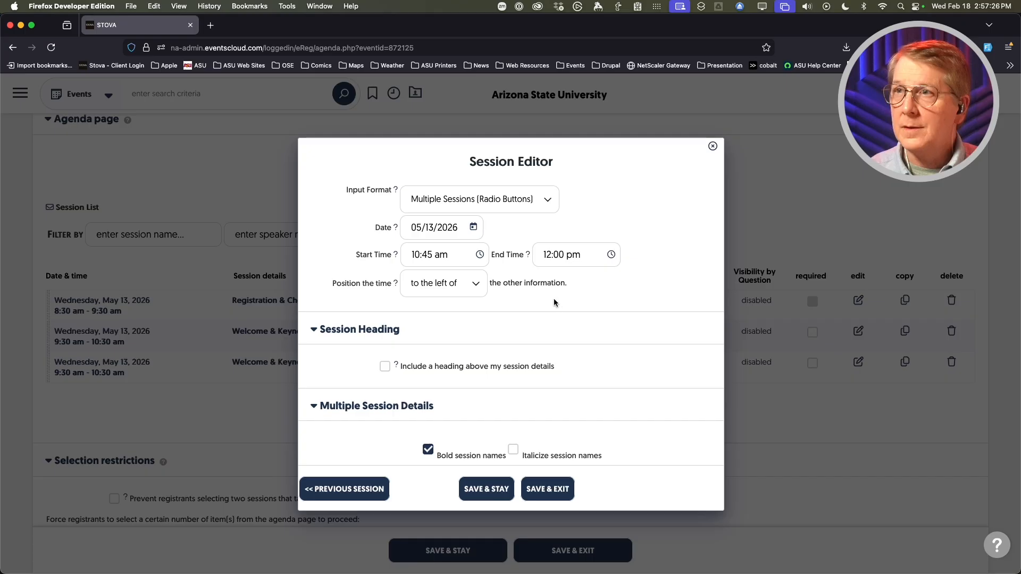
scroll(340, 348, "down", 3)
scroll(340, 348, "down", 1)
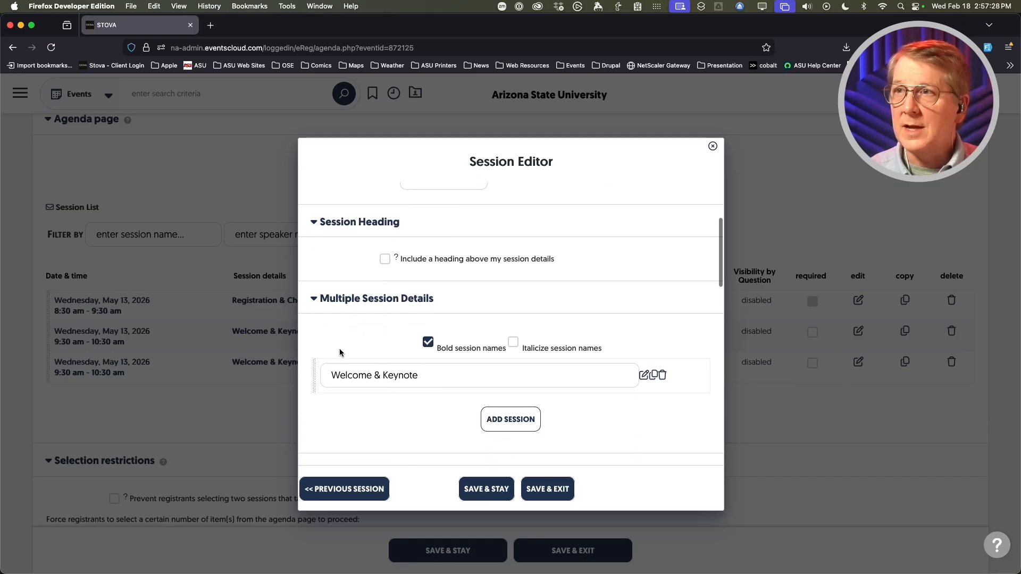
scroll(345, 330, "up", 5)
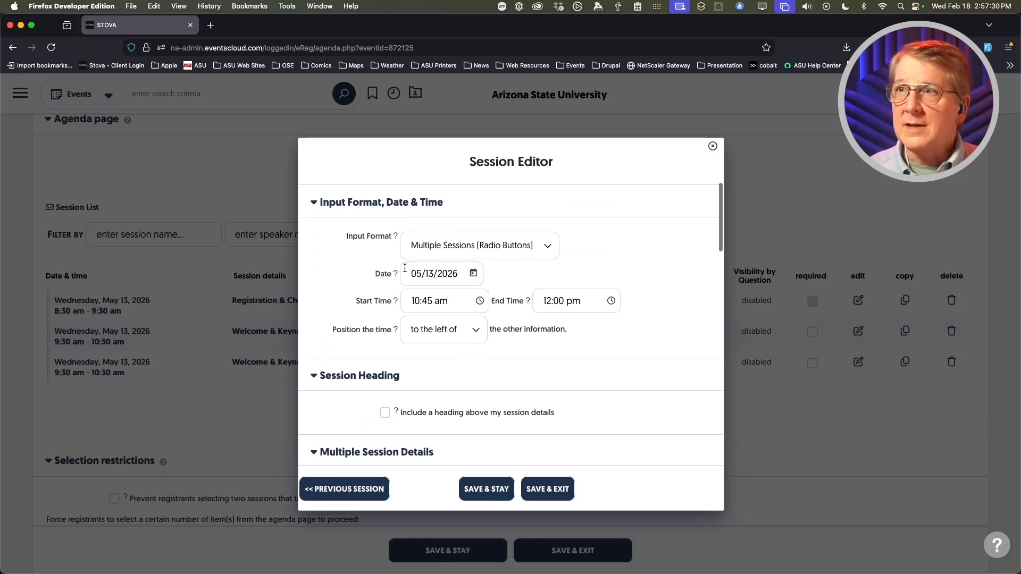
scroll(366, 289, "down", 1)
scroll(361, 319, "down", 4)
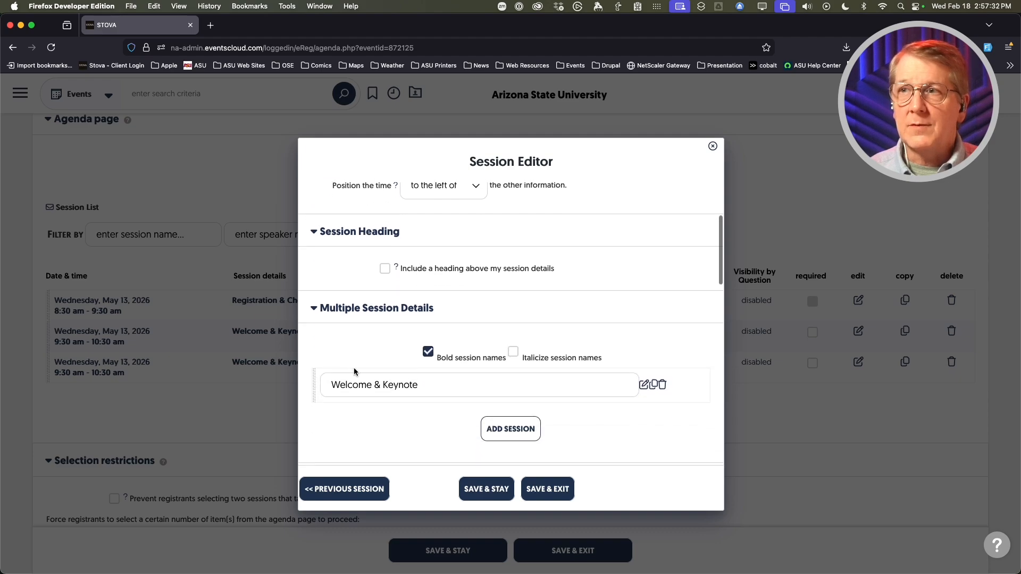
scroll(353, 368, "down", 2)
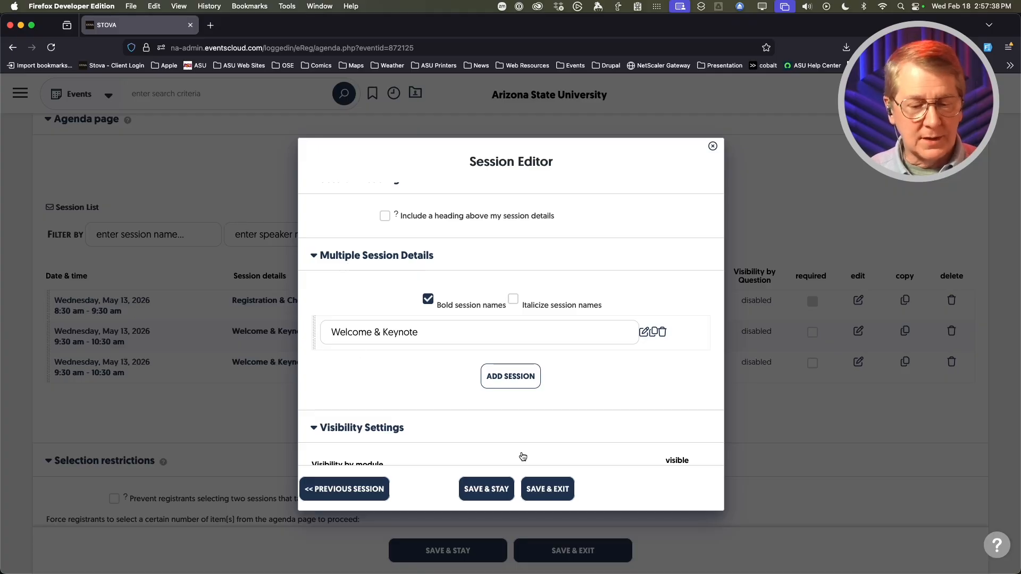
- Rename the first choice from Welcome & Keynote to 'Registration: Creating an event' and save it
left_click(435, 335)
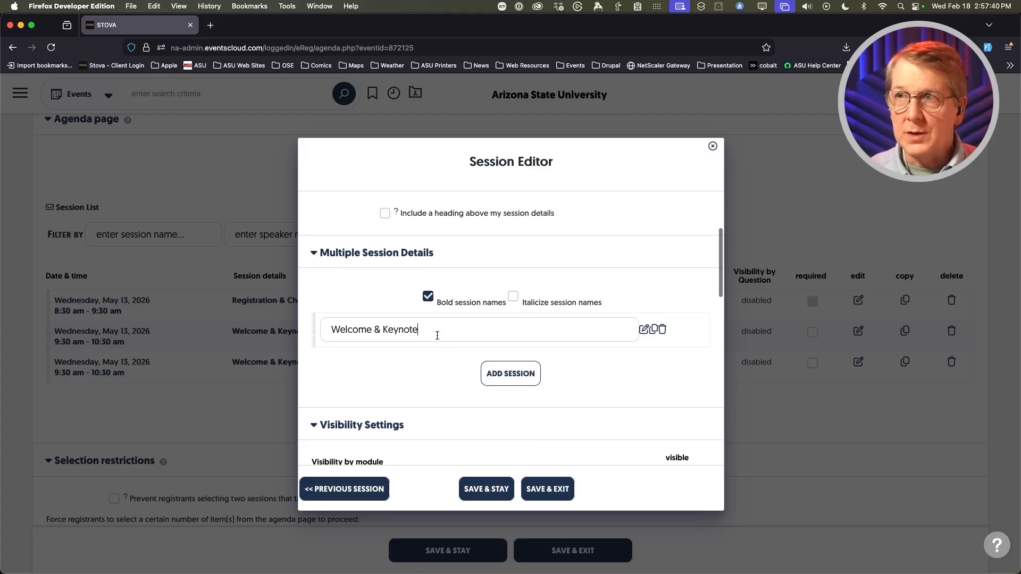
double_click(443, 330)
triple_click(443, 329)
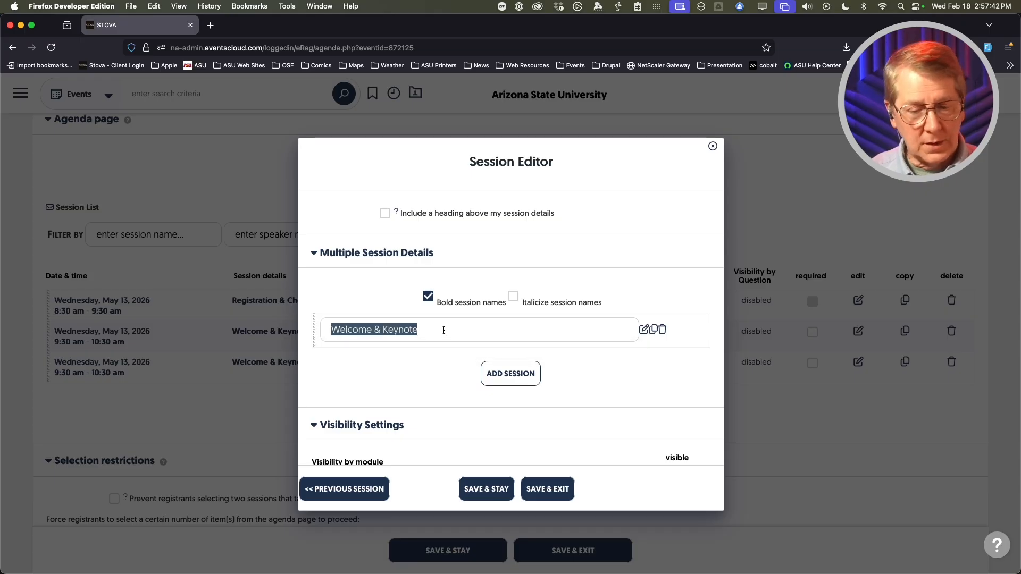
type("Registration: Creating an event")
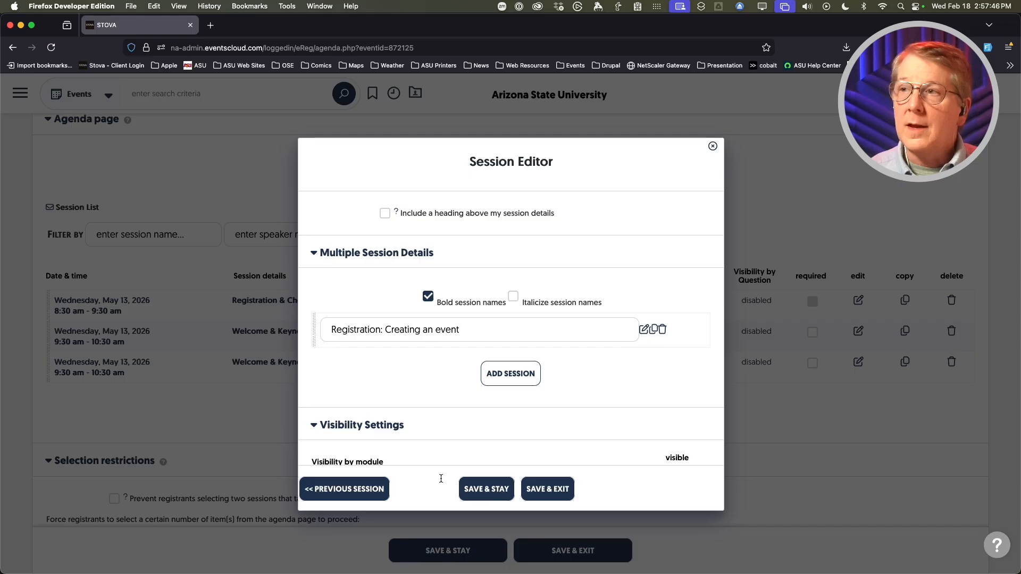
left_click(498, 491)
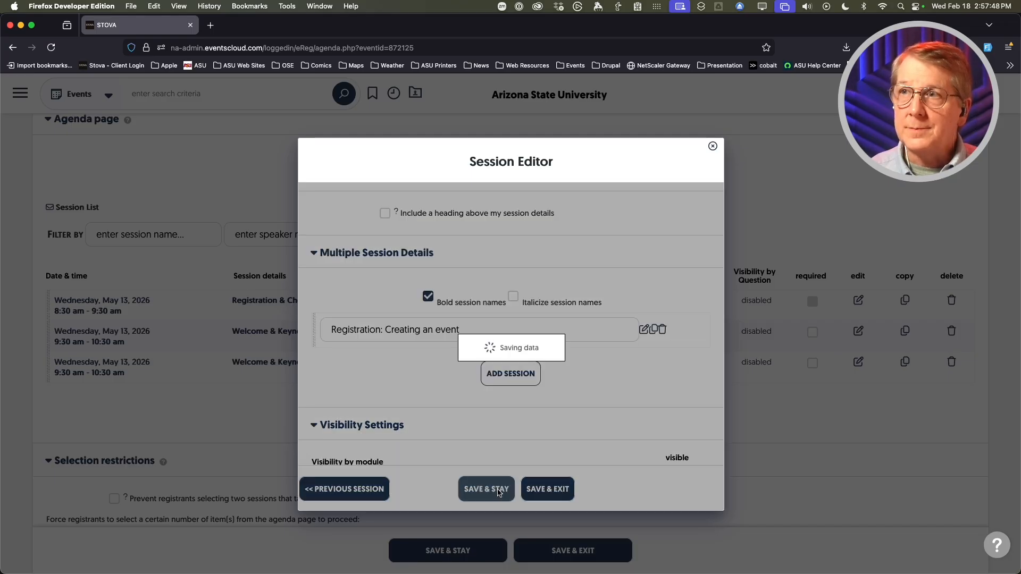
scroll(372, 380, "down", 3)
scroll(356, 381, "down", 2)
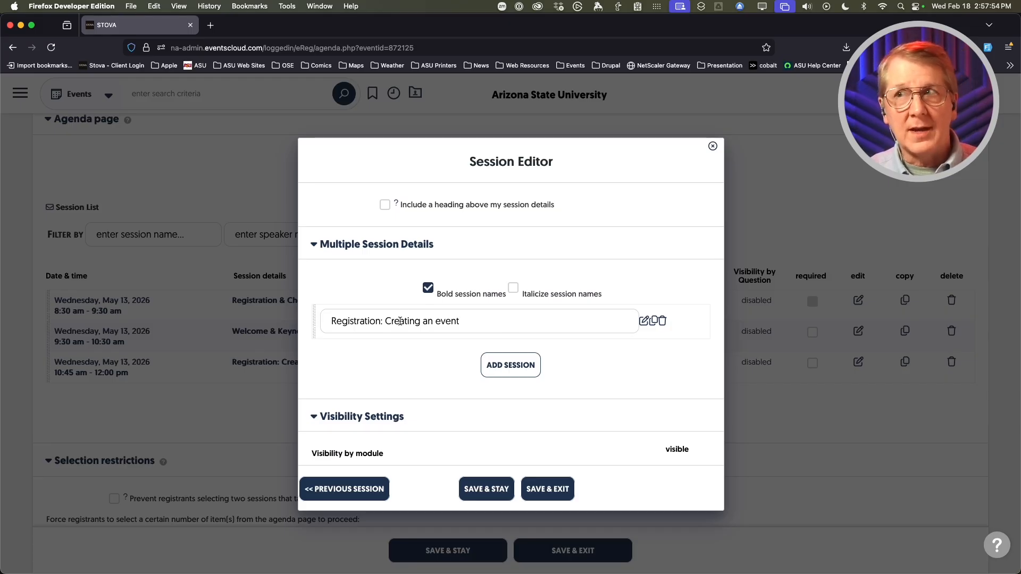
- Add a new choice named 'Getting the Most out of Reporting' to the block and save it
left_click(499, 362)
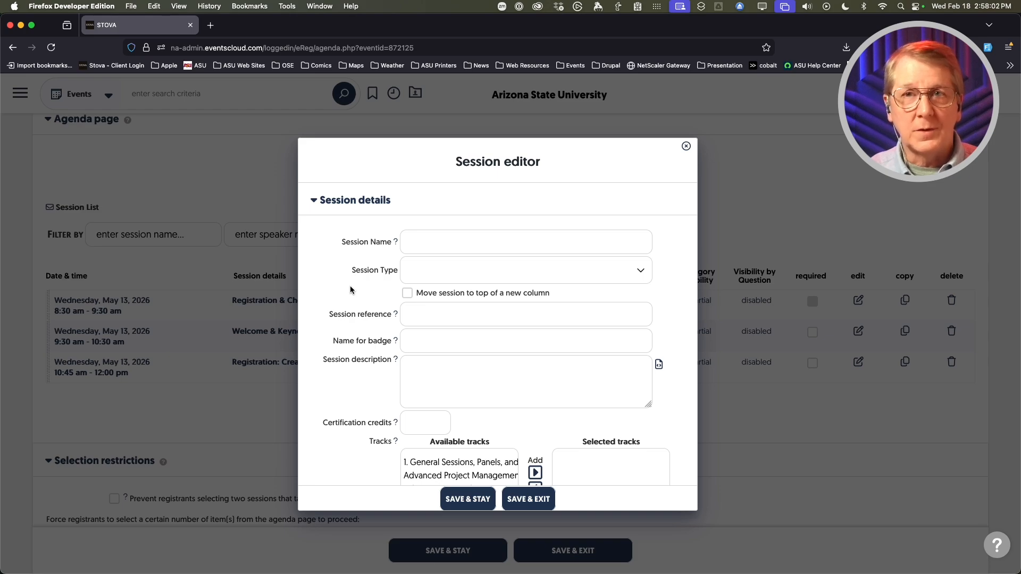
scroll(346, 292, "down", 10)
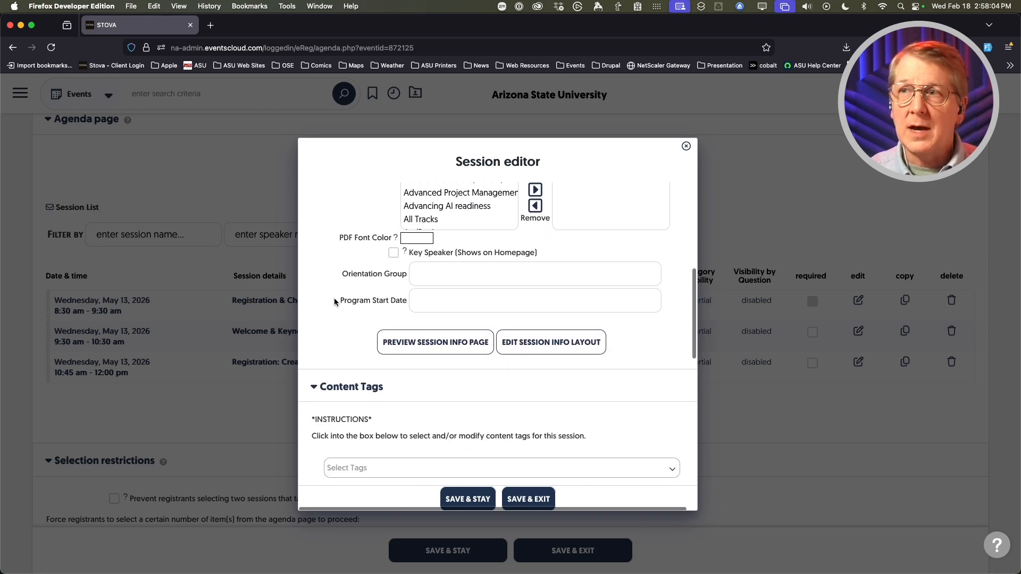
scroll(334, 302, "down", 10)
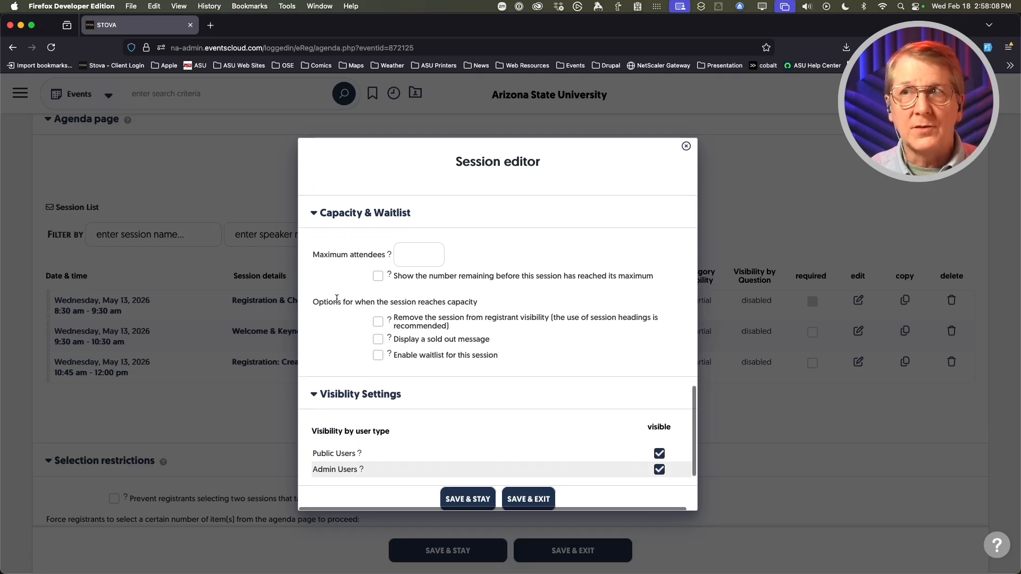
scroll(335, 299, "up", 1)
scroll(344, 269, "down", 3)
scroll(335, 317, "down", 1)
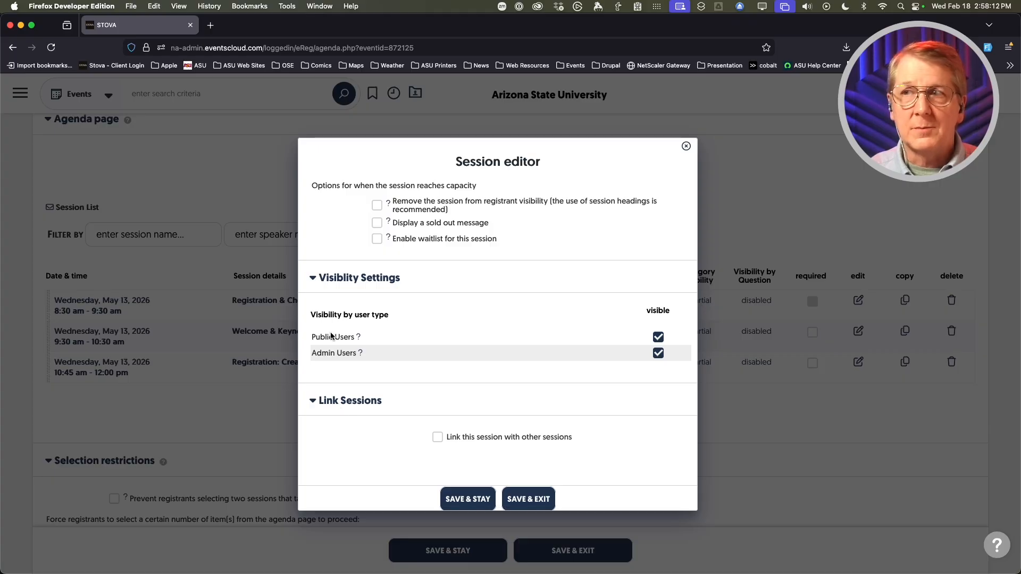
scroll(361, 441, "up", 5)
scroll(361, 436, "up", 8)
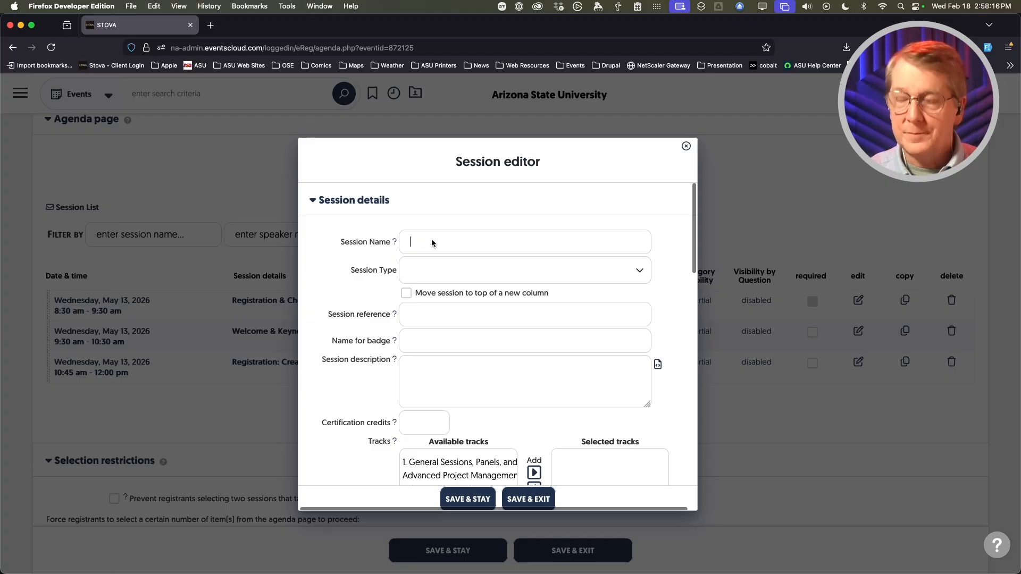
type("ws")
type("Getting the Most out of Reporting")
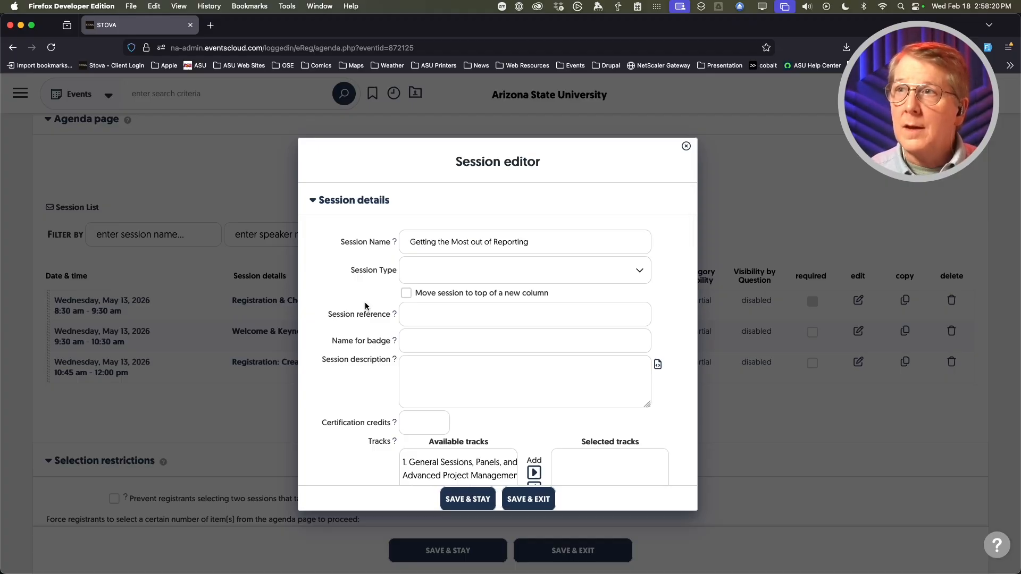
left_click(541, 499)
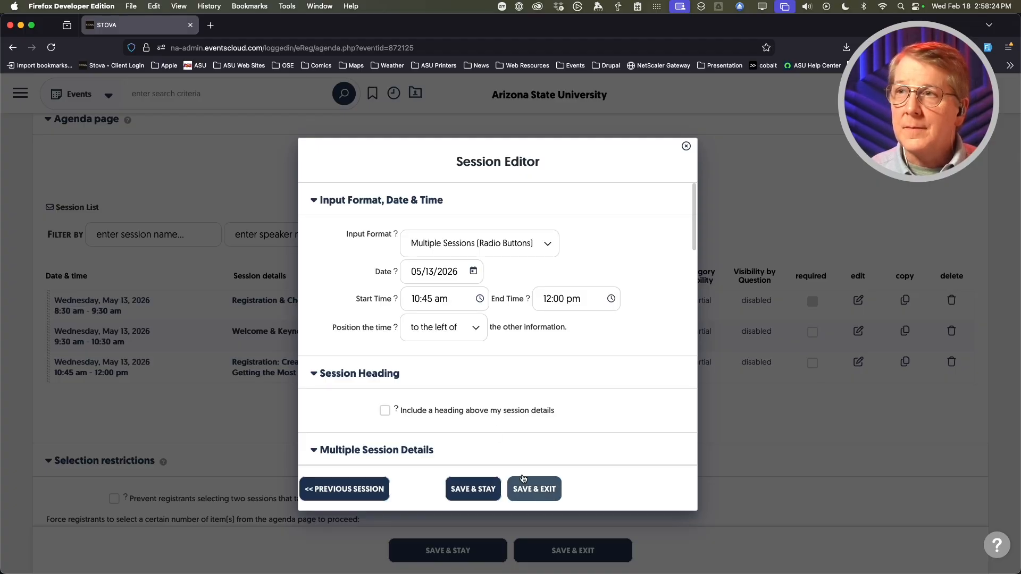
scroll(511, 426, "down", 5)
- Add a third choice, 'Marketing; Designing Effective Emails', and save it
left_click(502, 381)
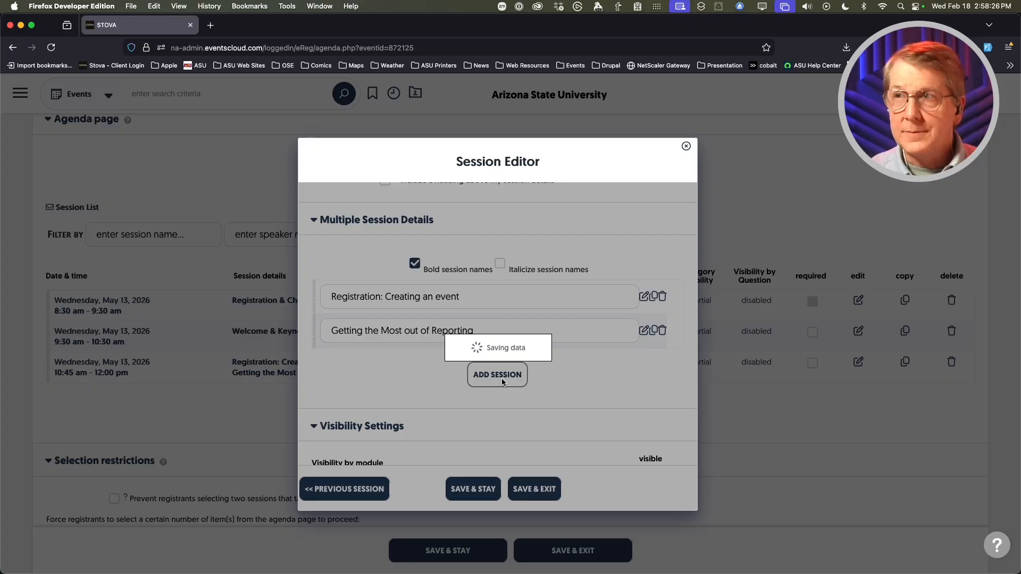
left_click(452, 243)
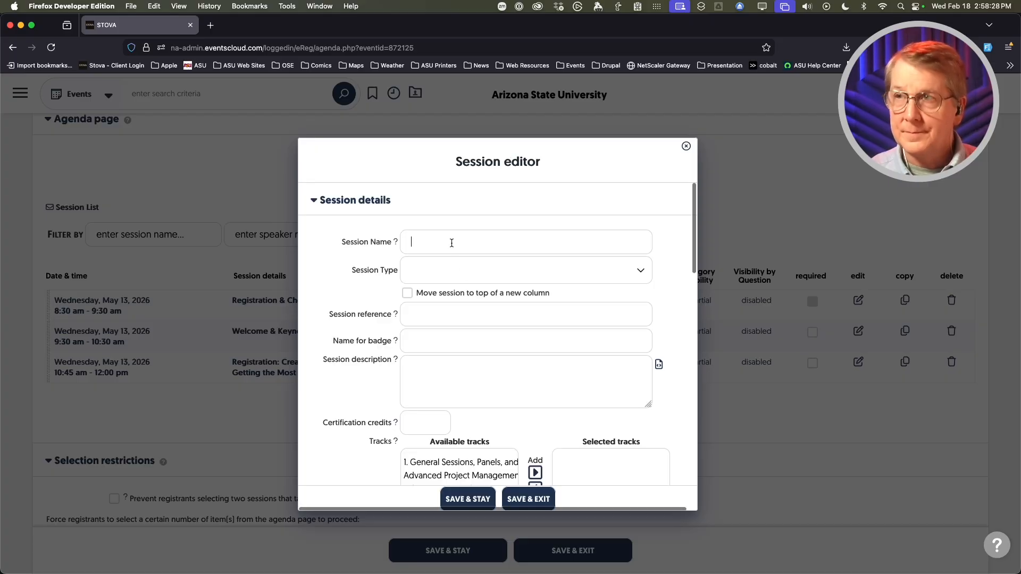
type("ws")
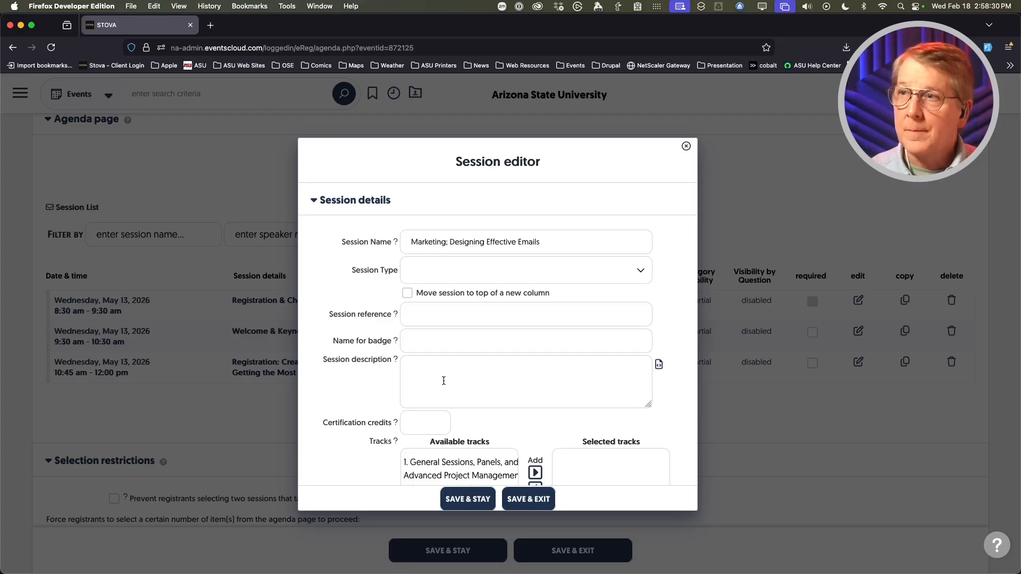
left_click(516, 497)
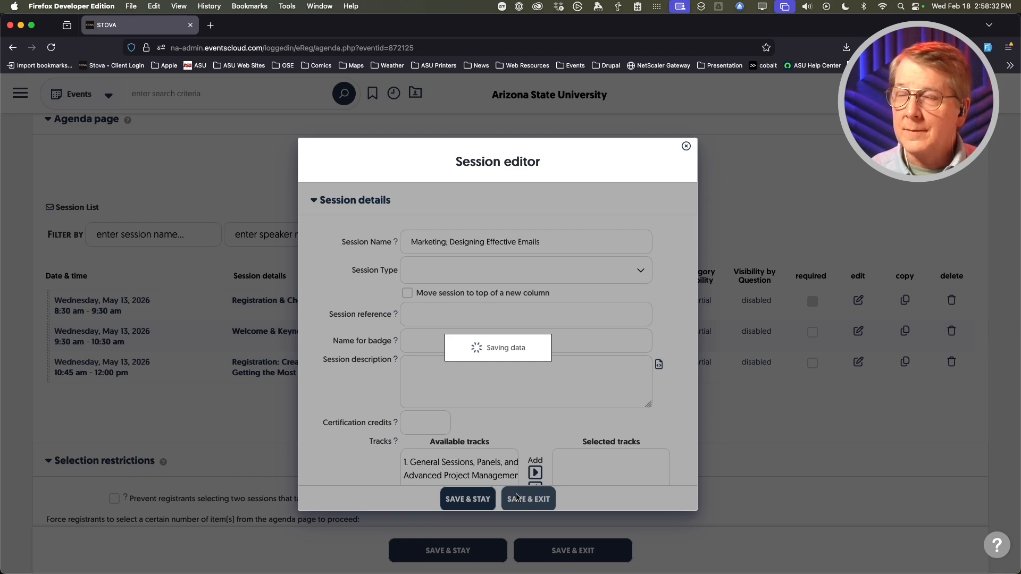
- Add a fourth choice, 'Surveys That Get Results', and save it
scroll(491, 442, "down", 2)
scroll(491, 442, "down", 4)
left_click(501, 412)
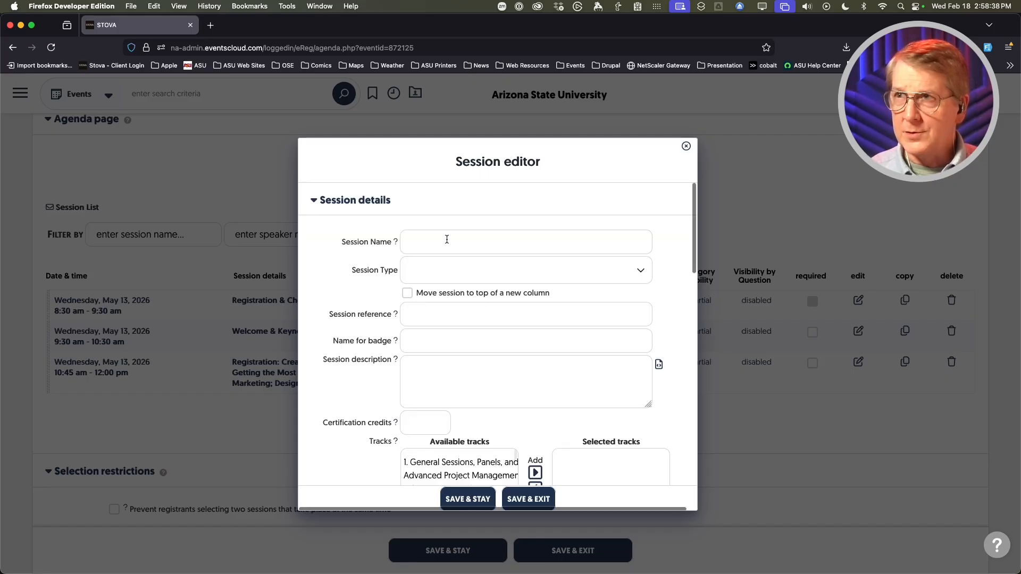
type("Surveys That Get Results")
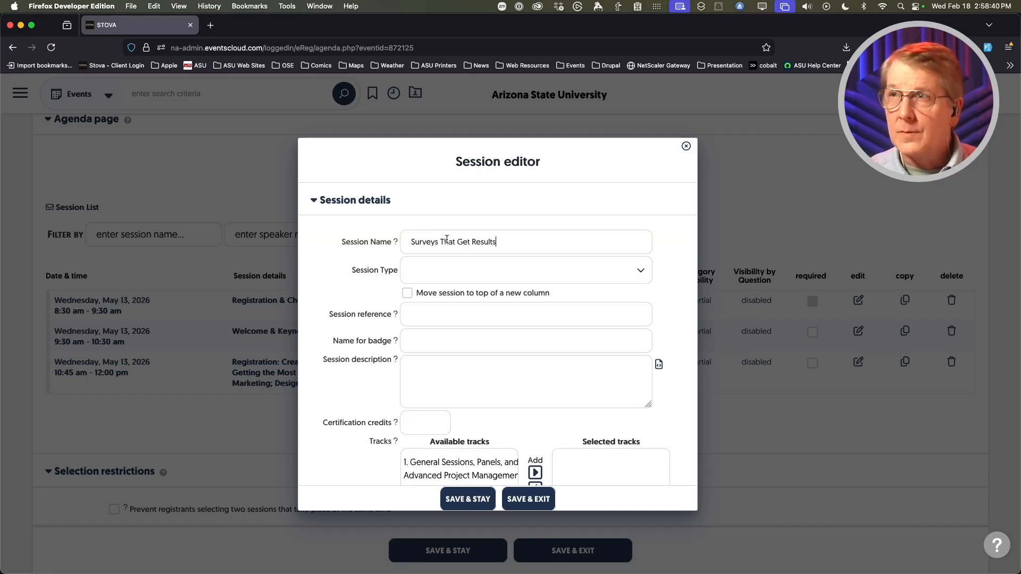
left_click(540, 496)
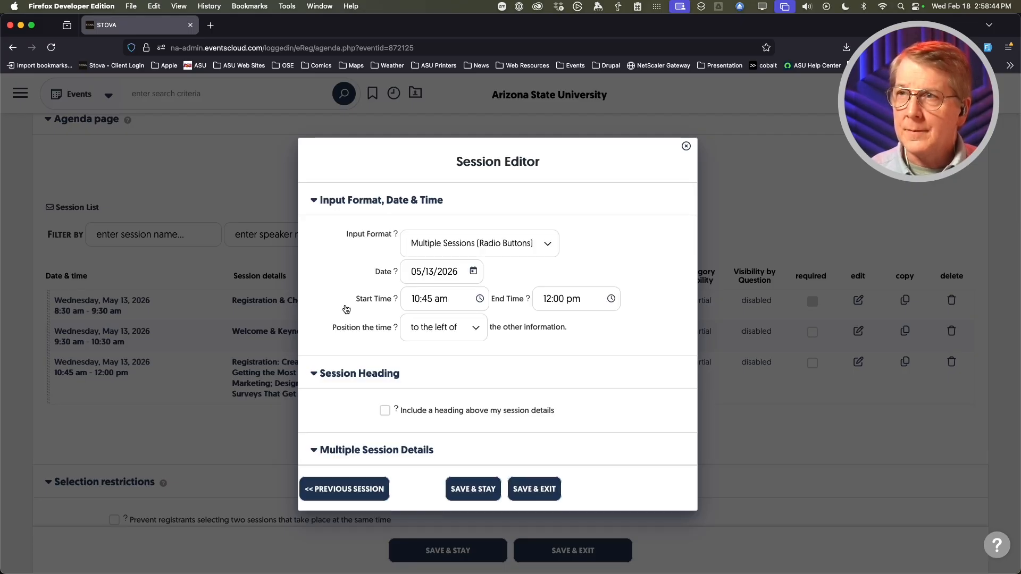
- Open the 'Marketing; Designing Effective Emails' row under Multiple Session Details in the session editor
scroll(352, 353, "down", 3)
scroll(352, 354, "down", 4)
scroll(372, 401, "up", 1)
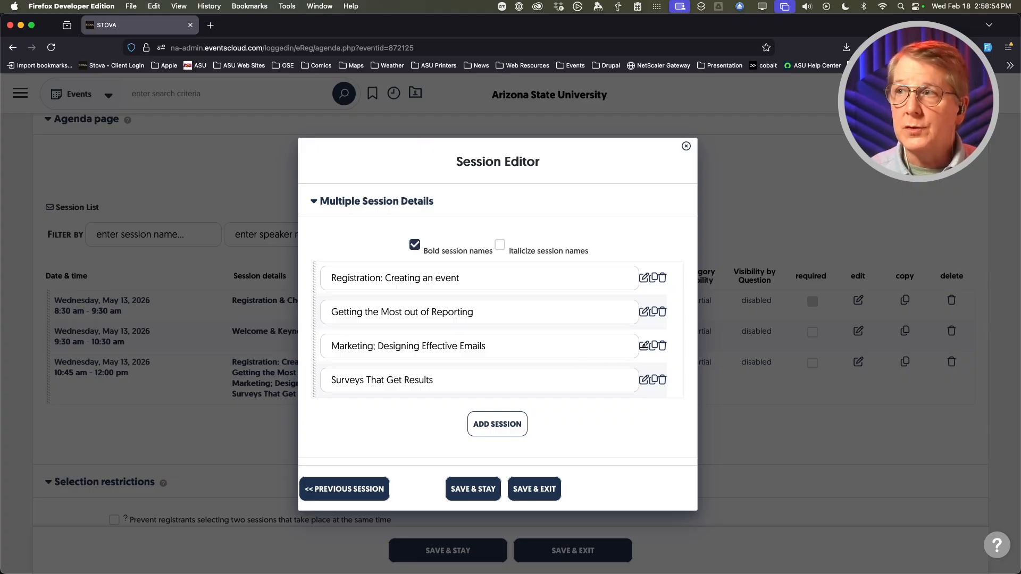
left_click(645, 346)
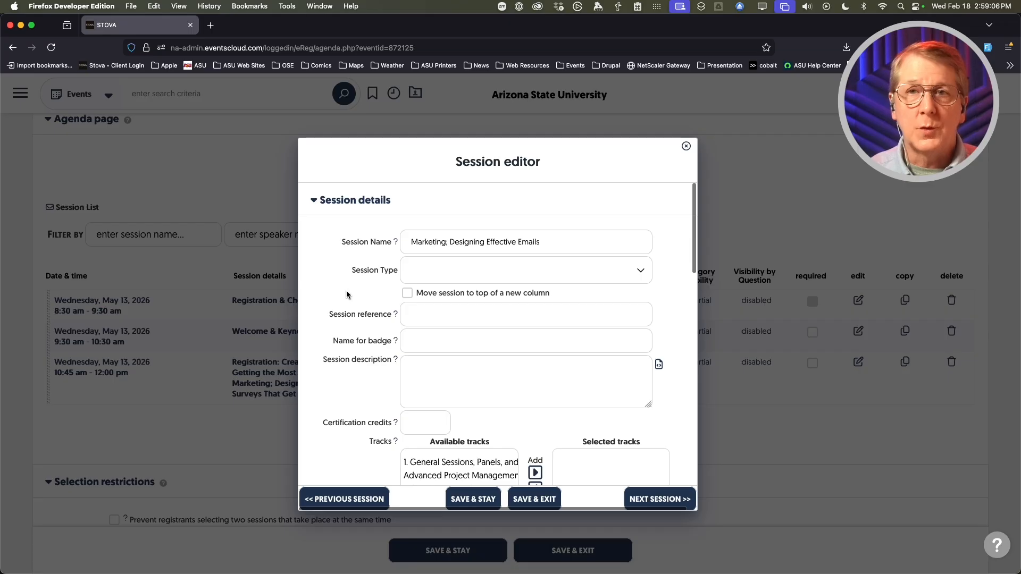
- Return to the Reporting choice, highlight the Advanced Project Management track, and save it
scroll(347, 295, "down", 8)
scroll(328, 319, "up", 8)
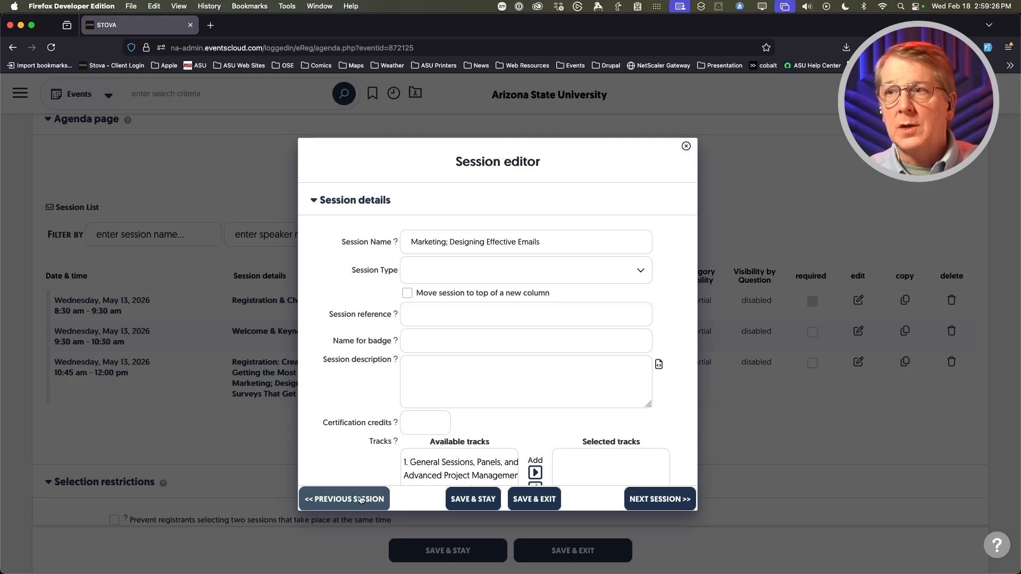
left_click(360, 500)
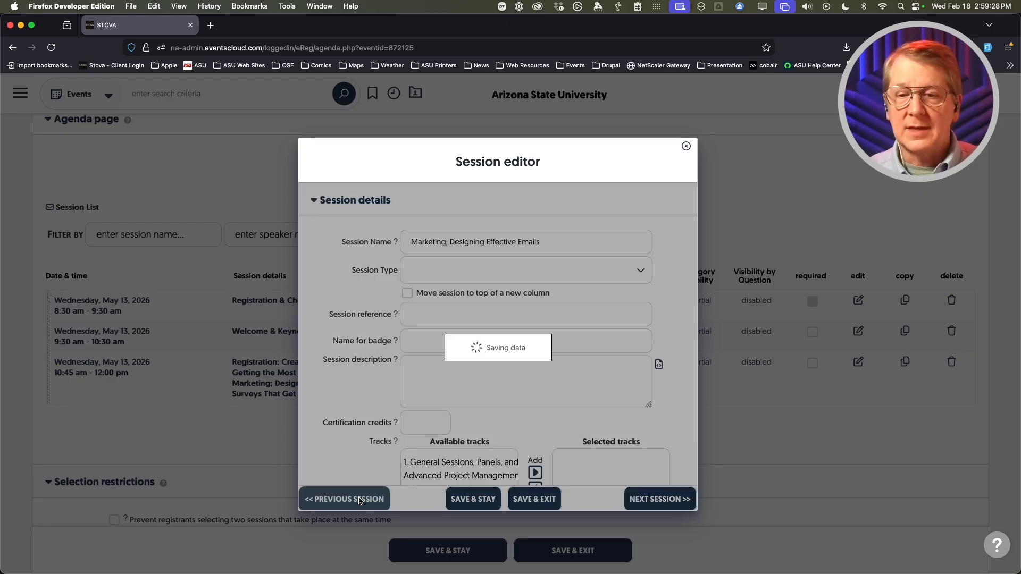
scroll(331, 335, "down", 10)
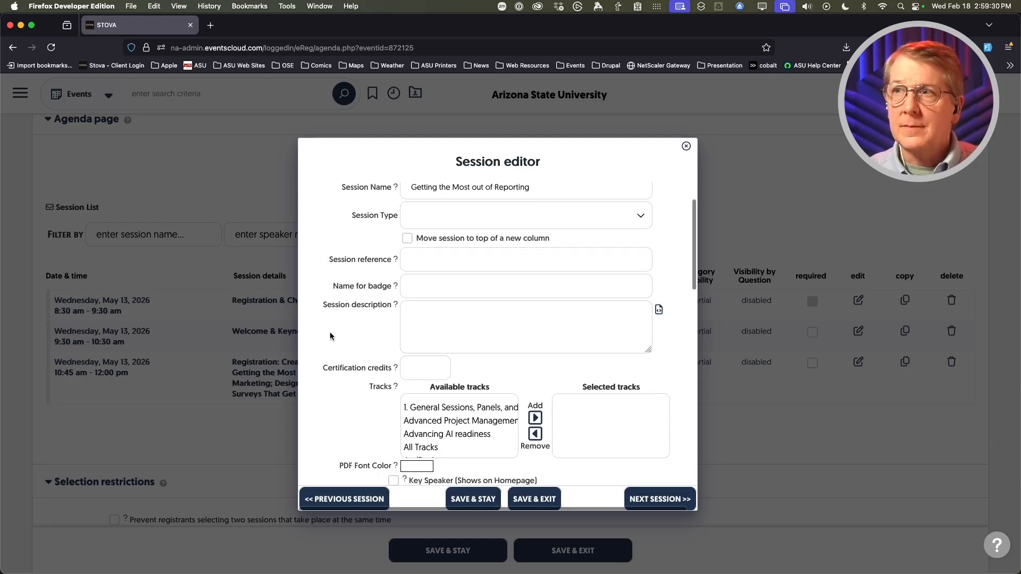
scroll(325, 336, "down", 8)
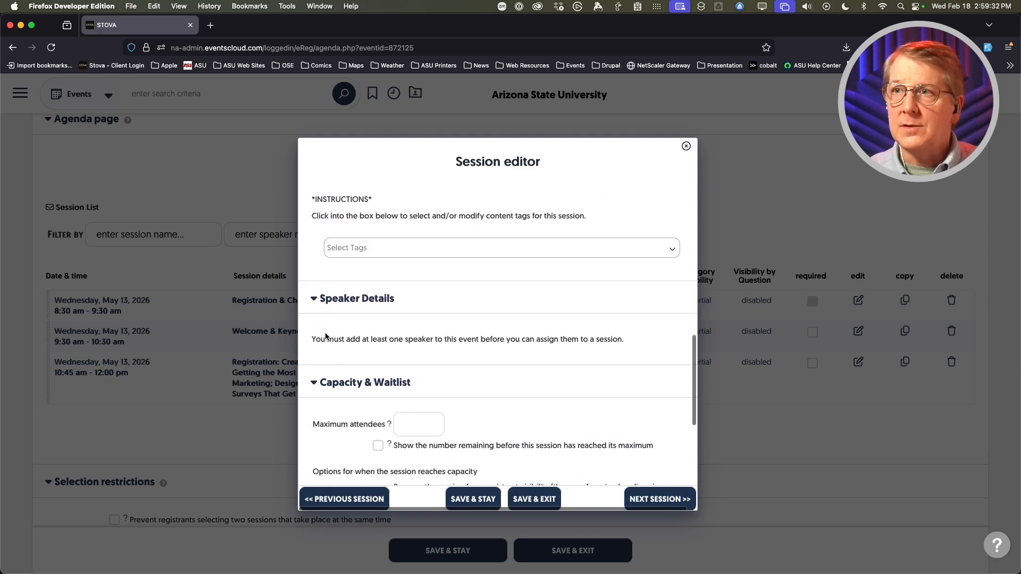
scroll(325, 336, "down", 3)
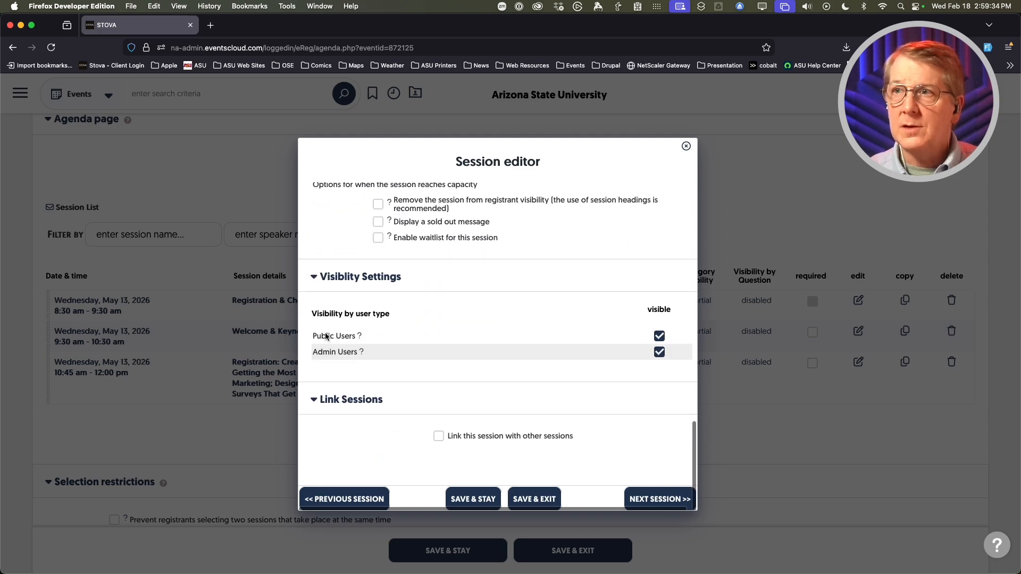
scroll(392, 332, "up", 15)
left_click(468, 476)
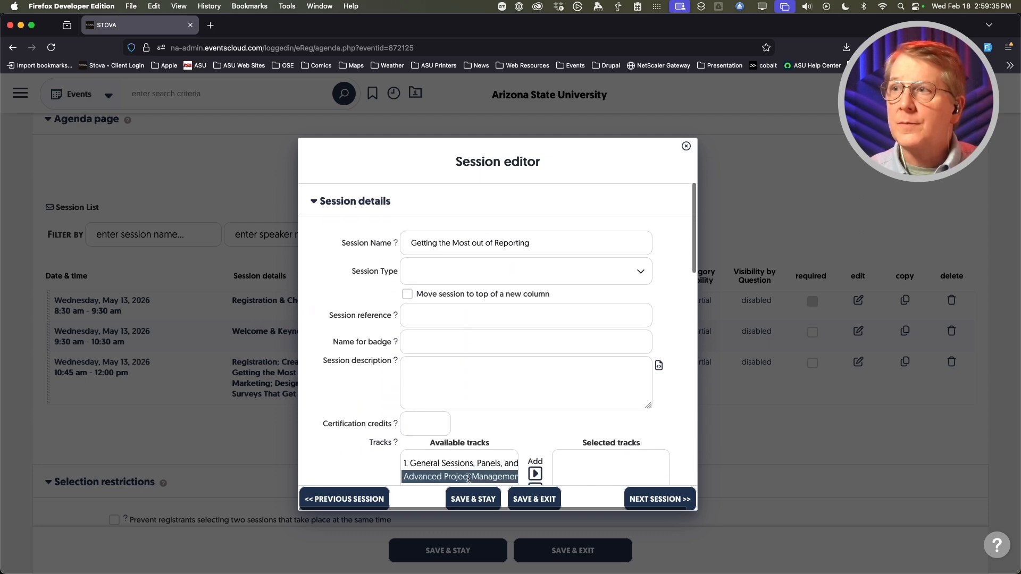
left_click(531, 497)
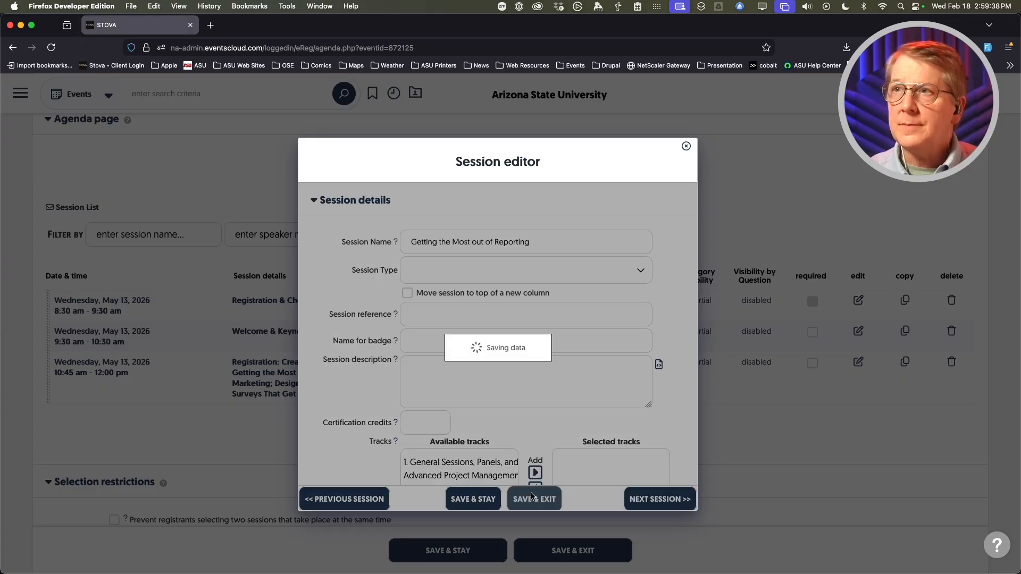
- Save the 10:45 multiple-session group and close the Session Editor
scroll(337, 382, "down", 1)
scroll(337, 383, "down", 8)
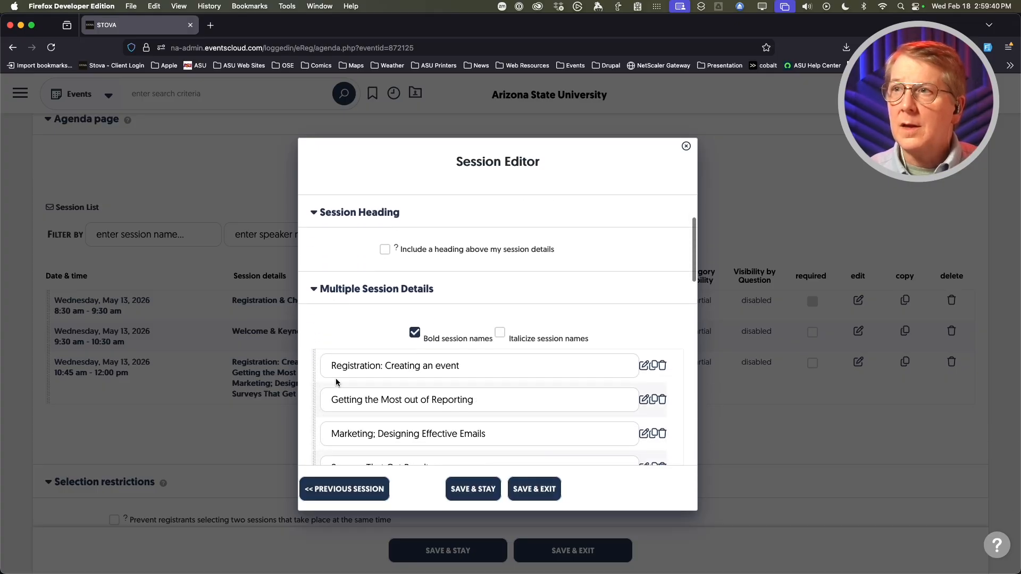
left_click(537, 490)
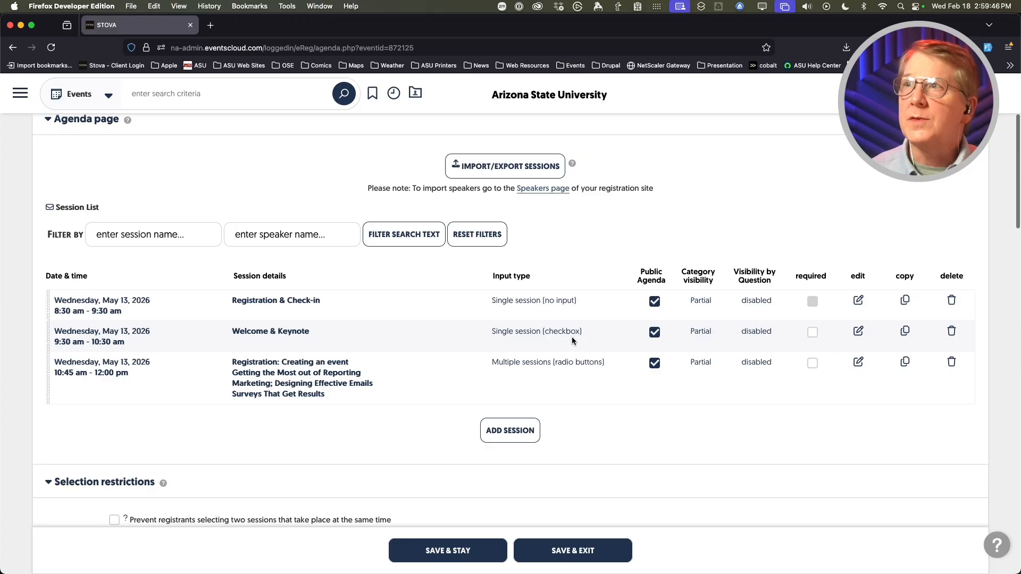
left_click(683, 148)
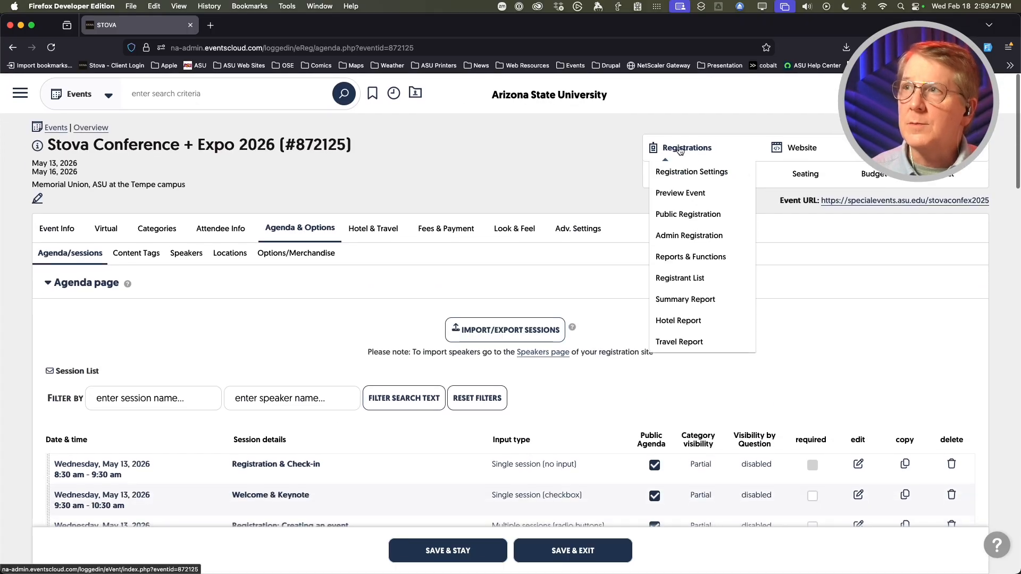
- Preview the registration site's Select Agenda page for General Admission
left_click(677, 195)
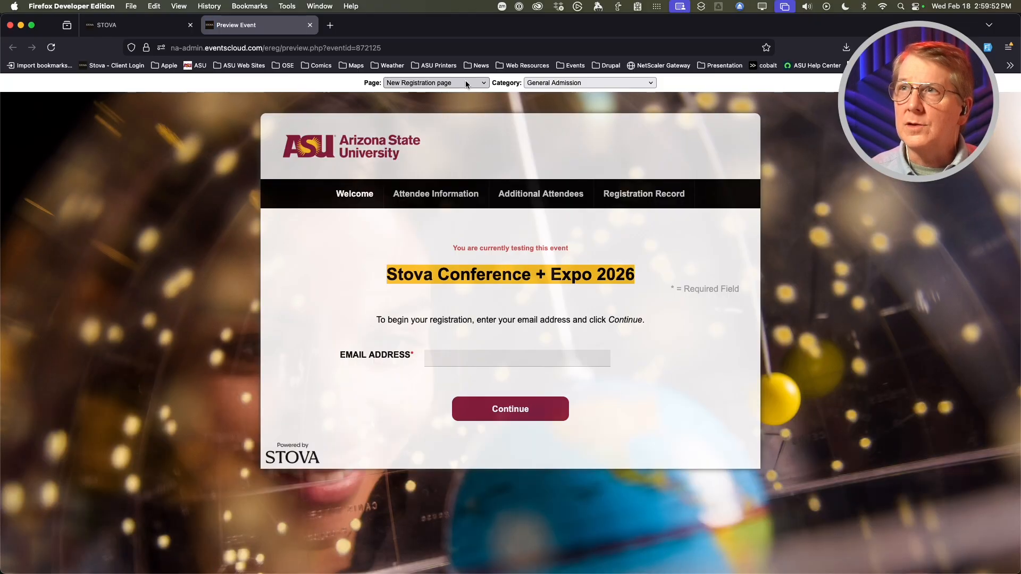
left_click(466, 82)
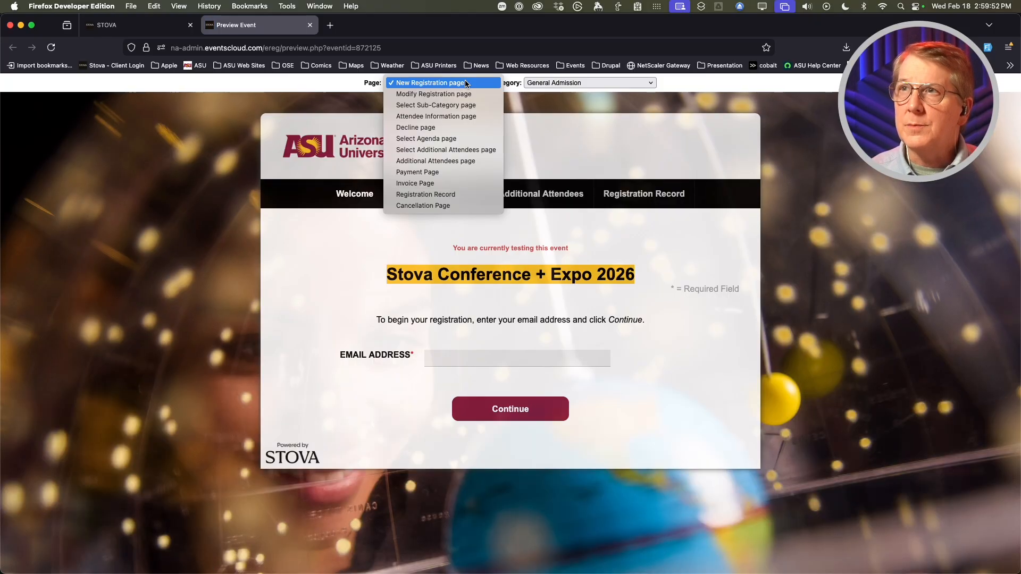
left_click(429, 139)
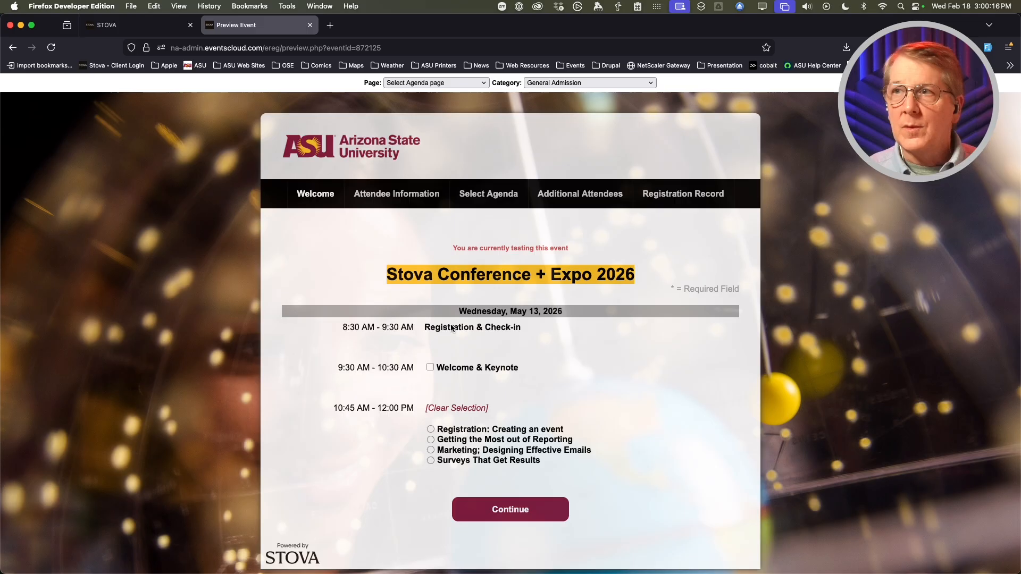
- In the preview, tick Welcome & Keynote, try each 10:45 radio choice, then clear the selection
left_click(430, 368)
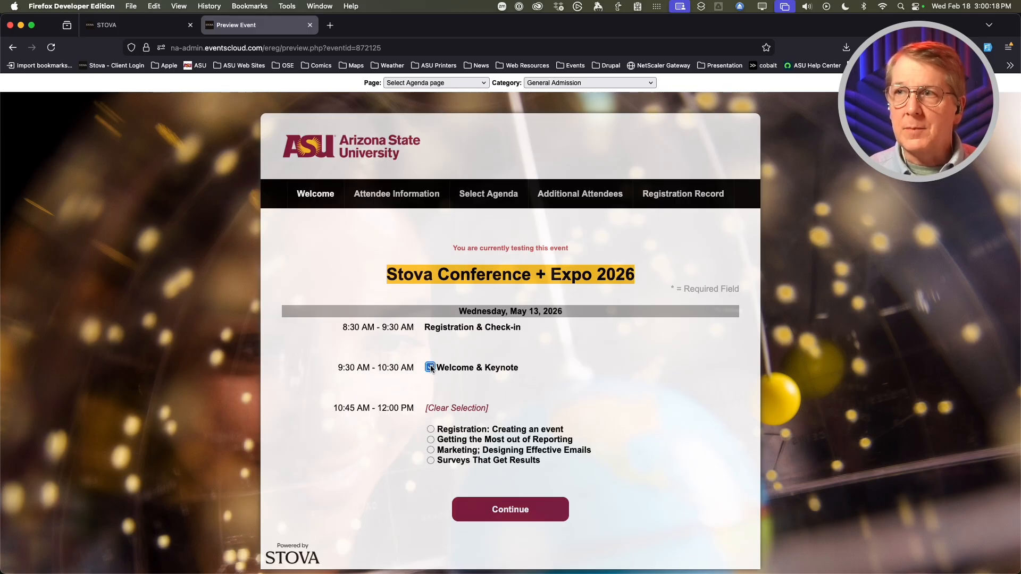
left_click(431, 429)
key("Down")
key("Down")
key("Down")
left_click(431, 439)
left_click(431, 431)
left_click(430, 449)
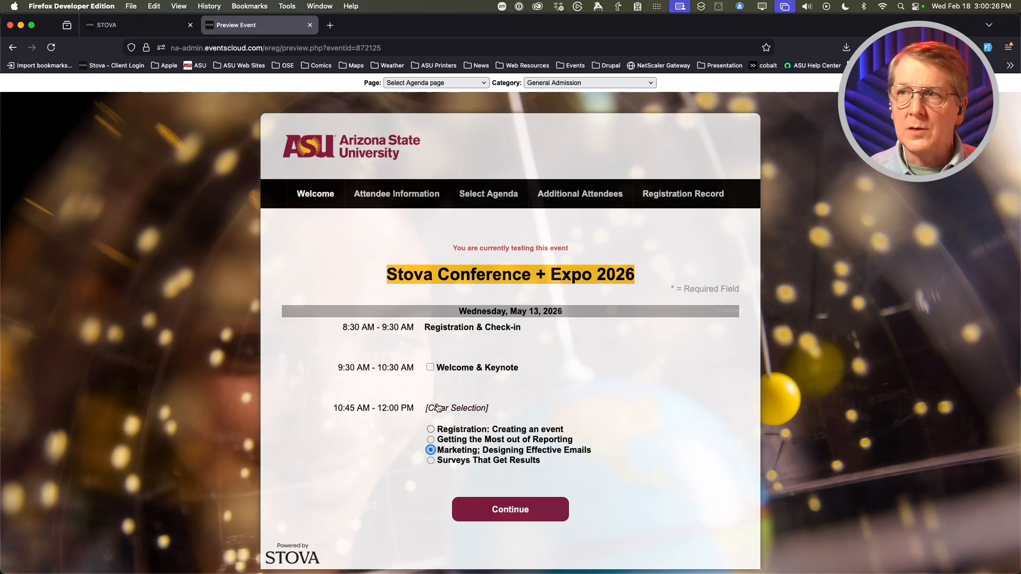
left_click(438, 411)
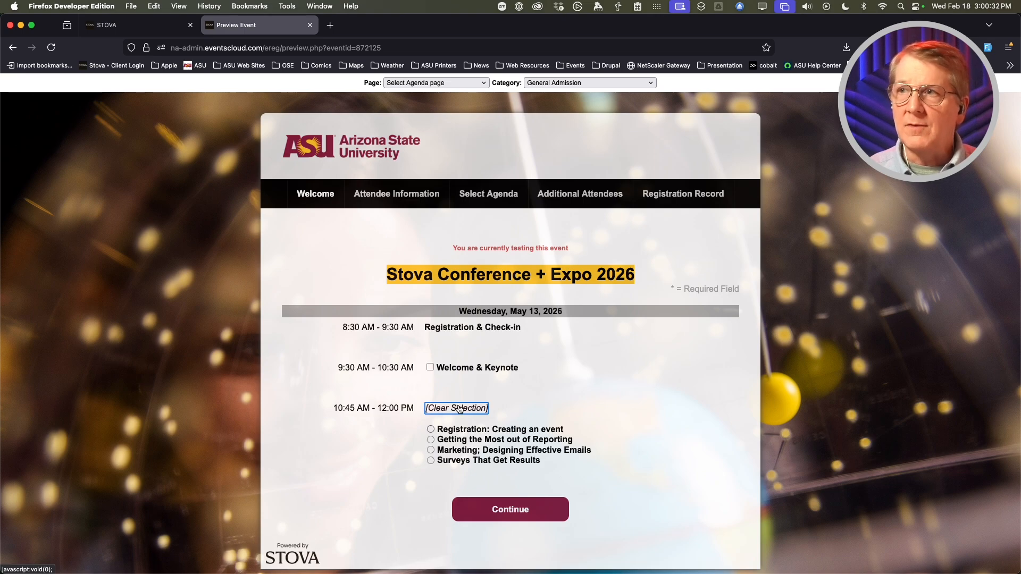
- Return to the Stova admin agenda page
scroll(395, 422, "down", 1)
scroll(395, 422, "up", 1)
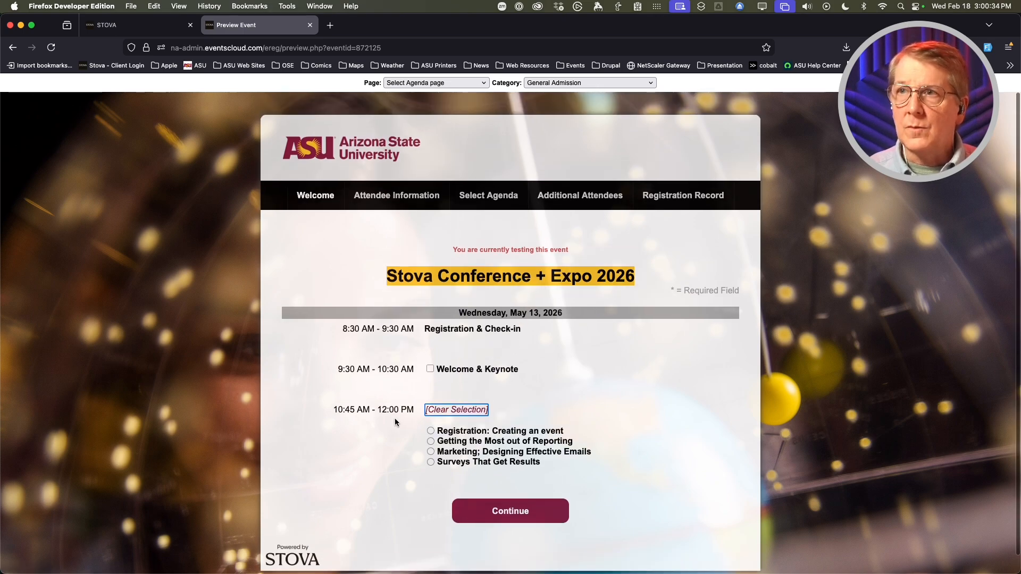
left_click(167, 26)
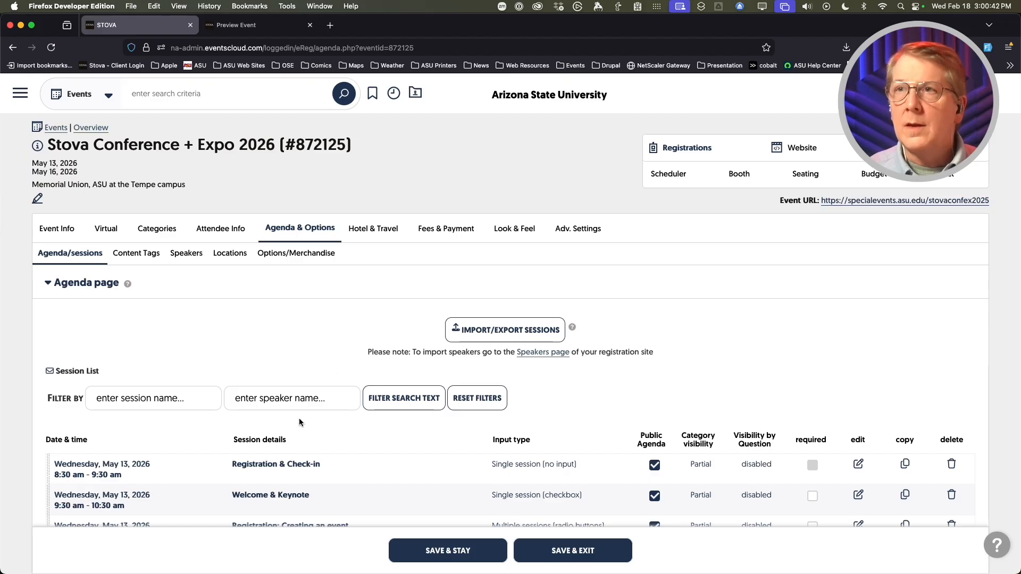
- Open the Import/Export Sessions dialog from the agenda page
scroll(337, 332, "down", 3)
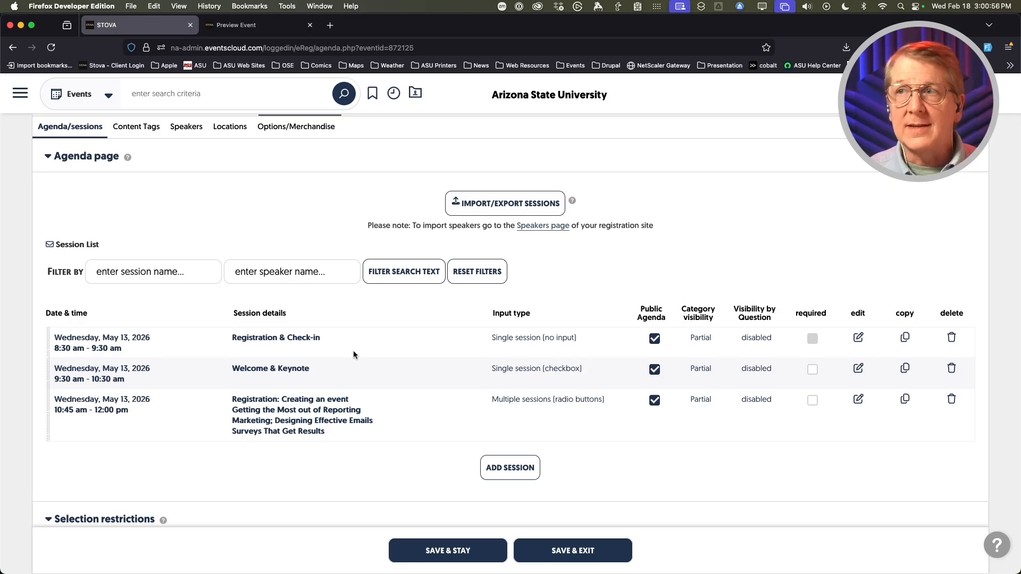
scroll(385, 461, "up", 1)
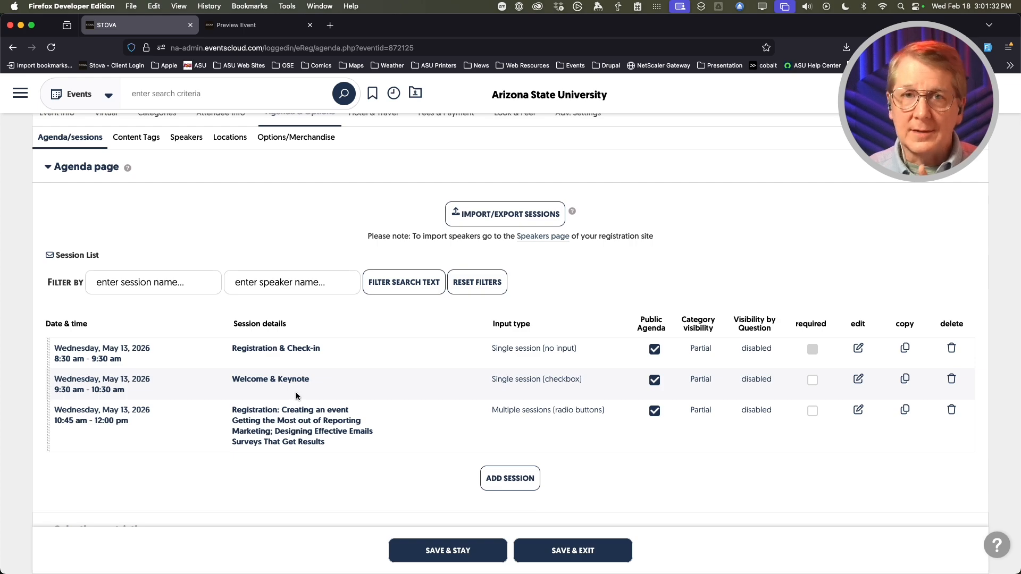
left_click(482, 215)
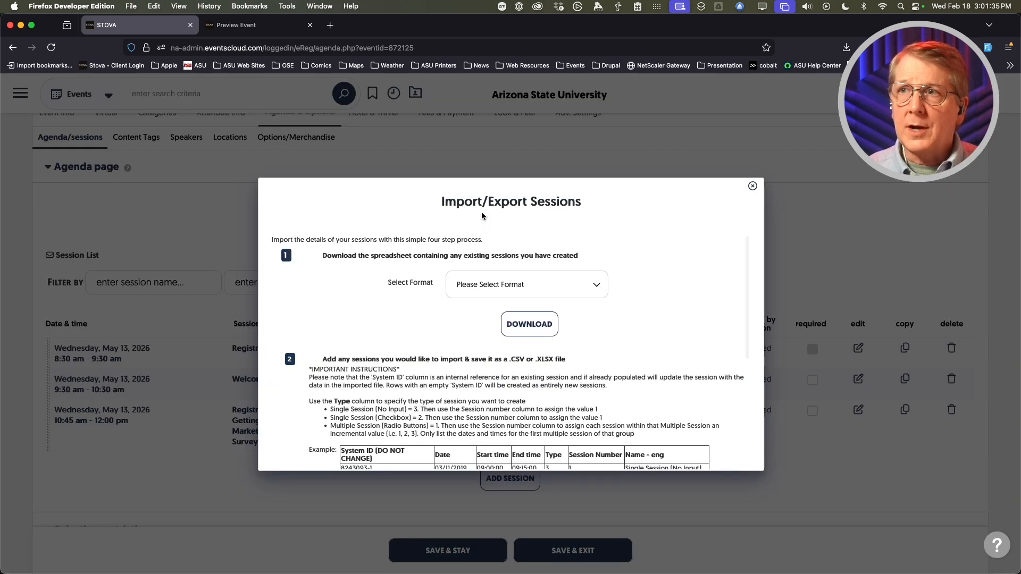
- Download the existing sessions in Excel (.xlsx) format and open the downloaded file
left_click(498, 286)
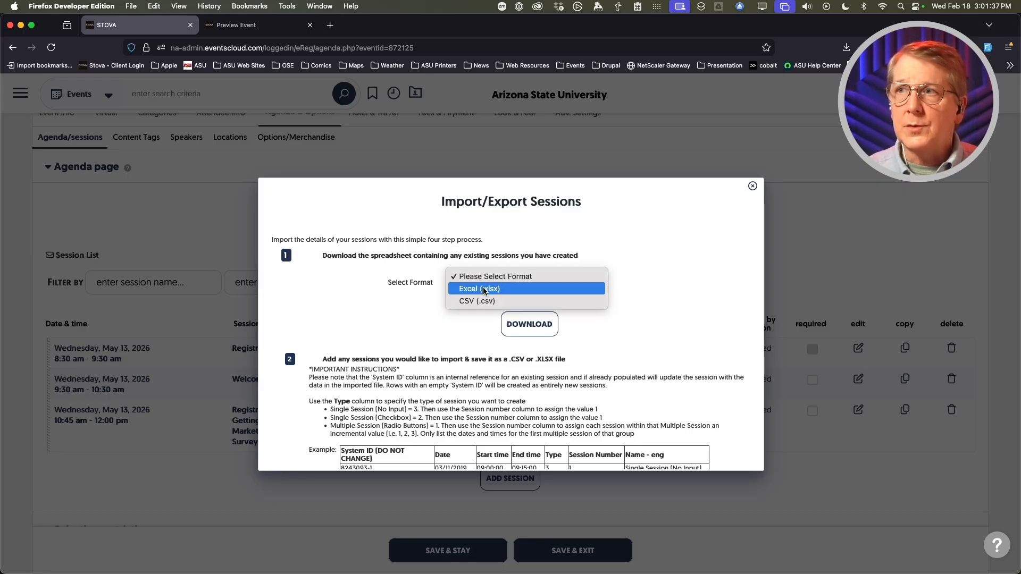
left_click(468, 290)
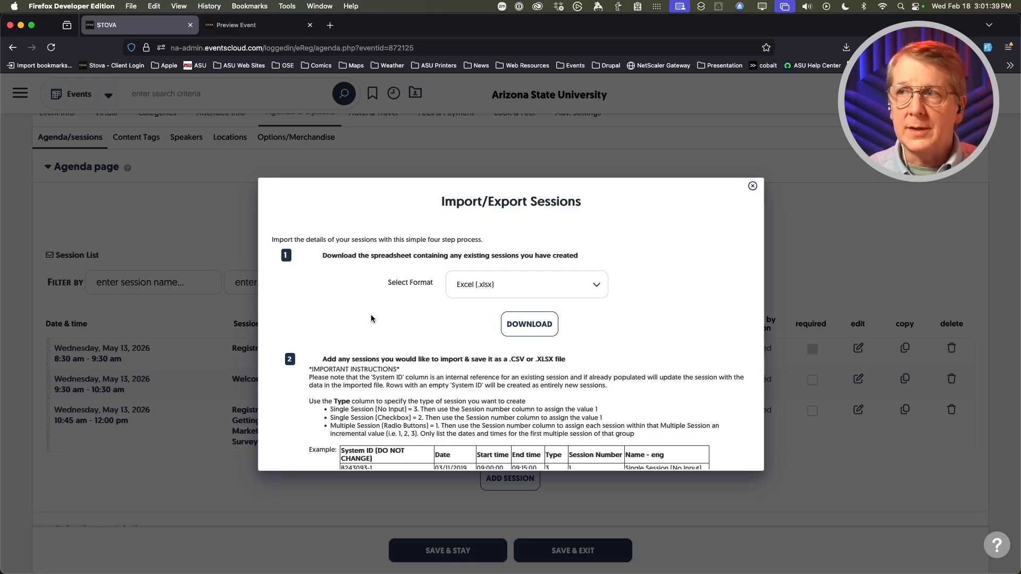
left_click(529, 325)
mouse_move(224, 573)
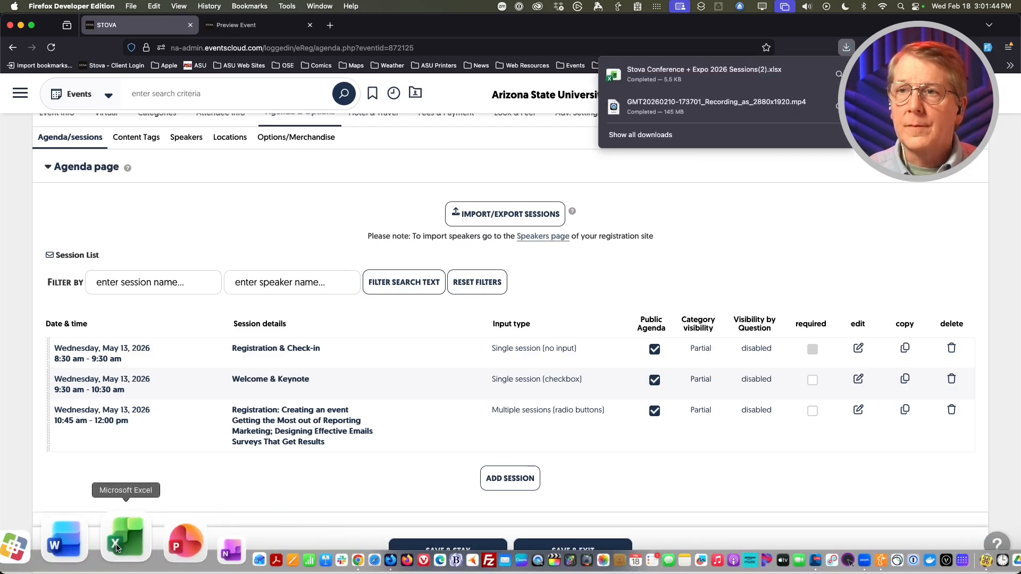
left_click(667, 73)
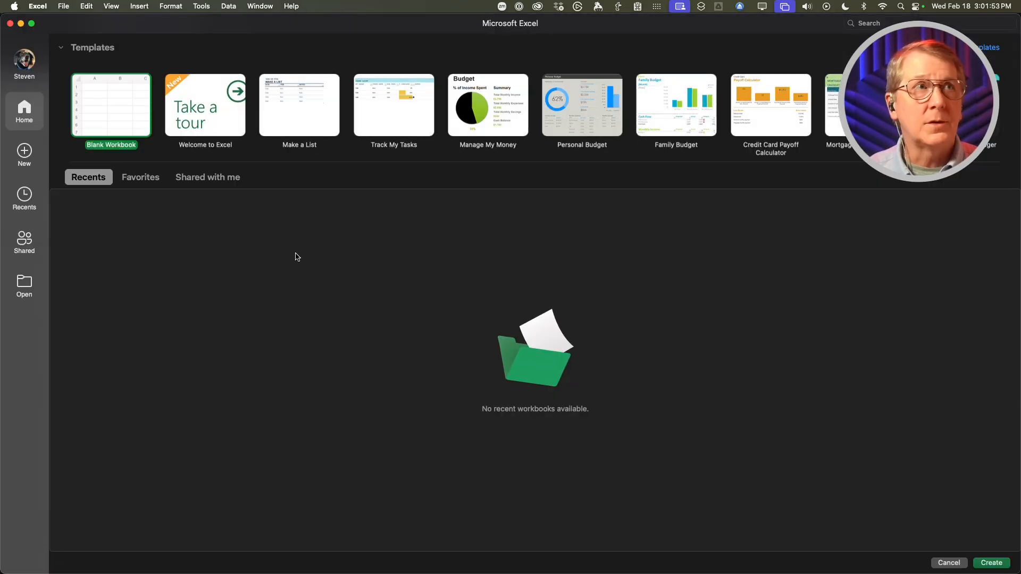
- Open the downloaded 'Stova Conference + Expo 2026 Sessions(2).xlsx' workbook in Excel
key("super+Tab")
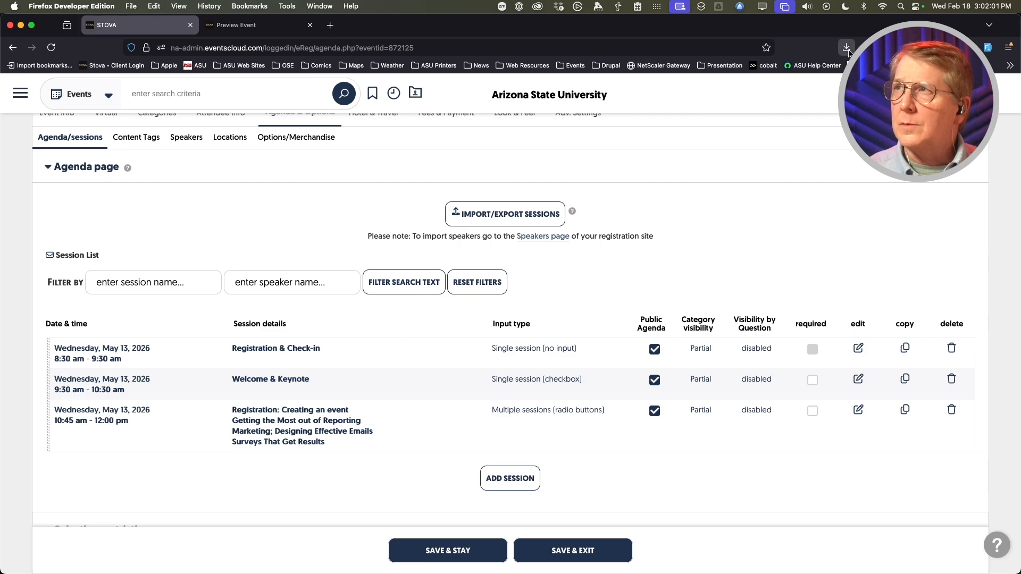
left_click(852, 51)
left_click(698, 75)
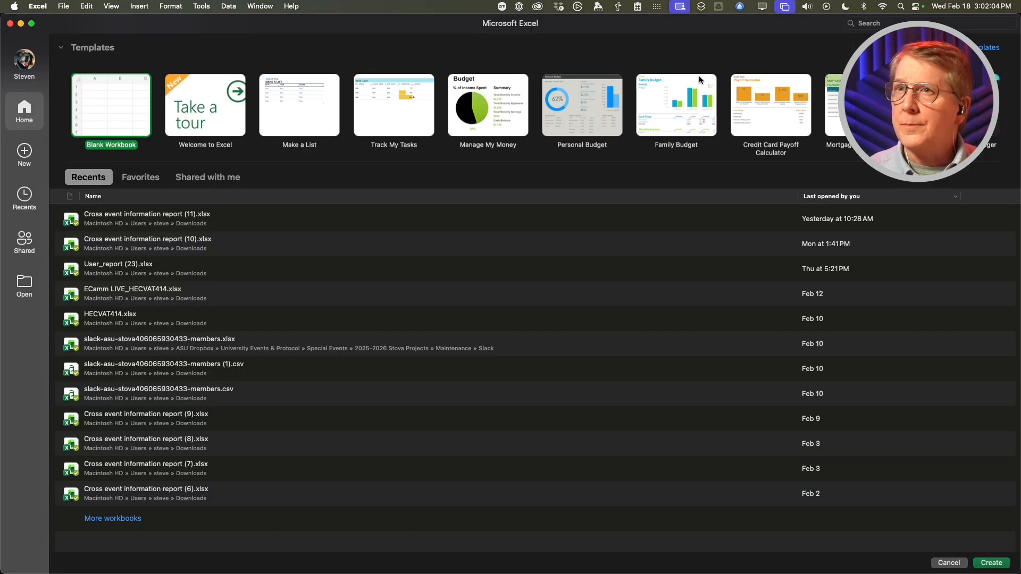
key("Escape")
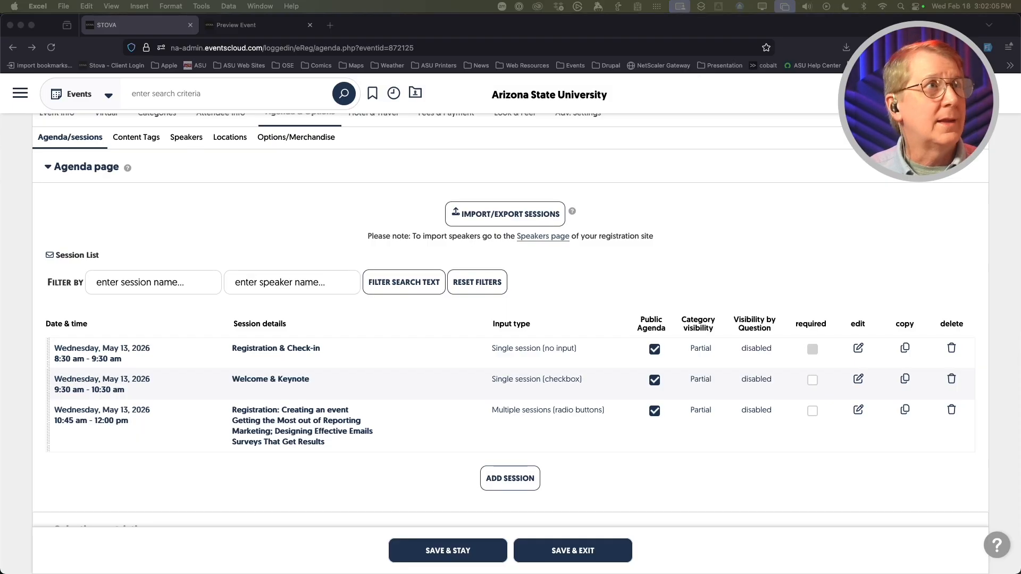
- Enlarge and reposition the workbook window and zoom the sheet to 130%
left_click_drag(369, 171, 241, 118)
left_click_drag(505, 323, 919, 441)
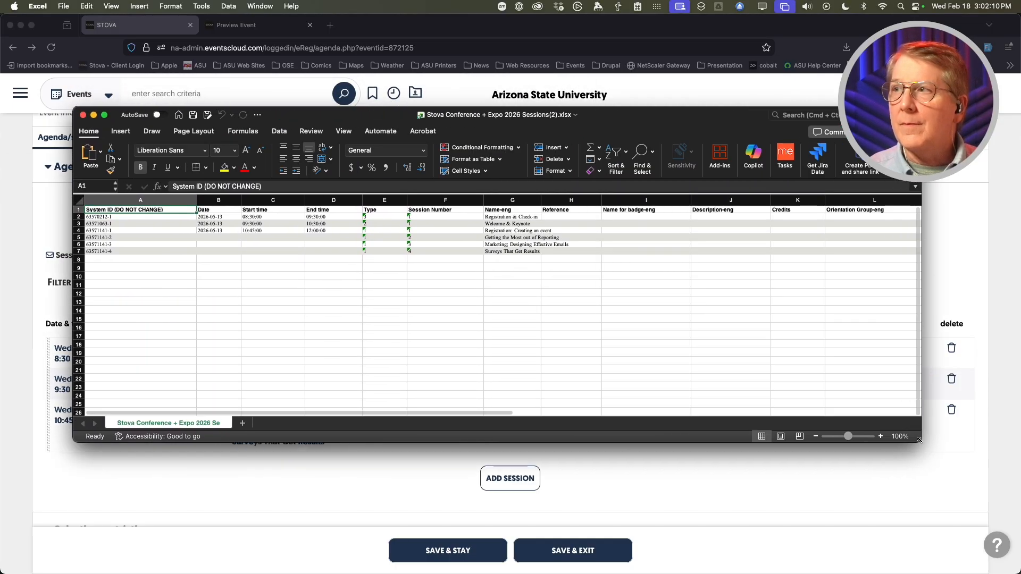
left_click(881, 437)
left_click(881, 437)
left_click(881, 437)
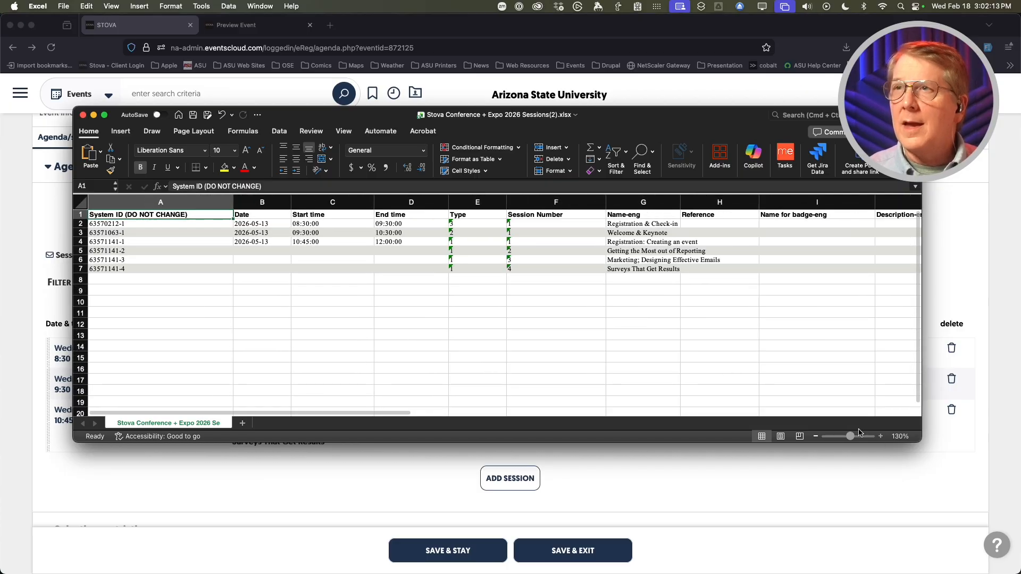
left_click_drag(614, 114, 608, 132)
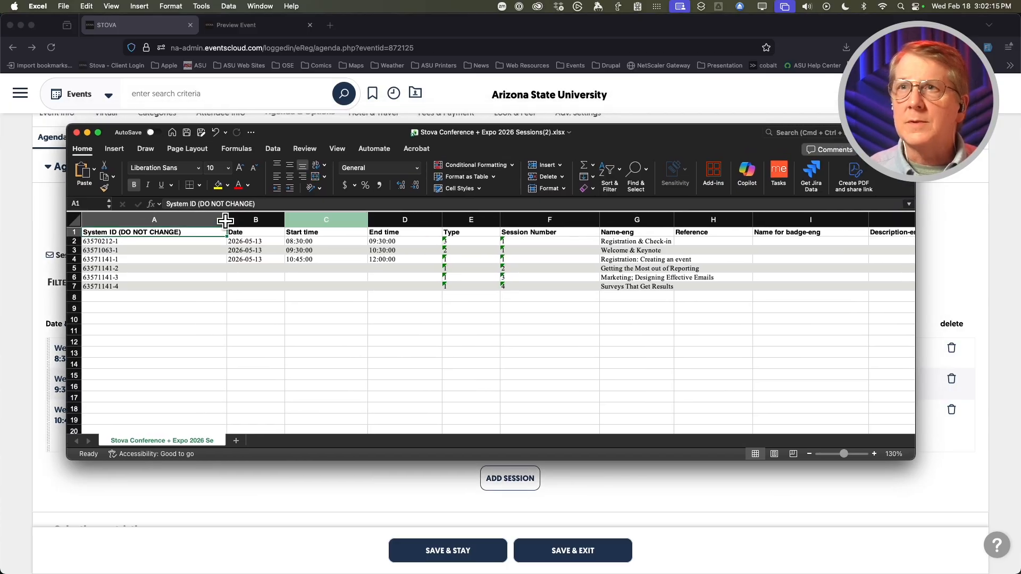
- Auto-fit every column of the sheet so all headings and values are readable
left_click(74, 218)
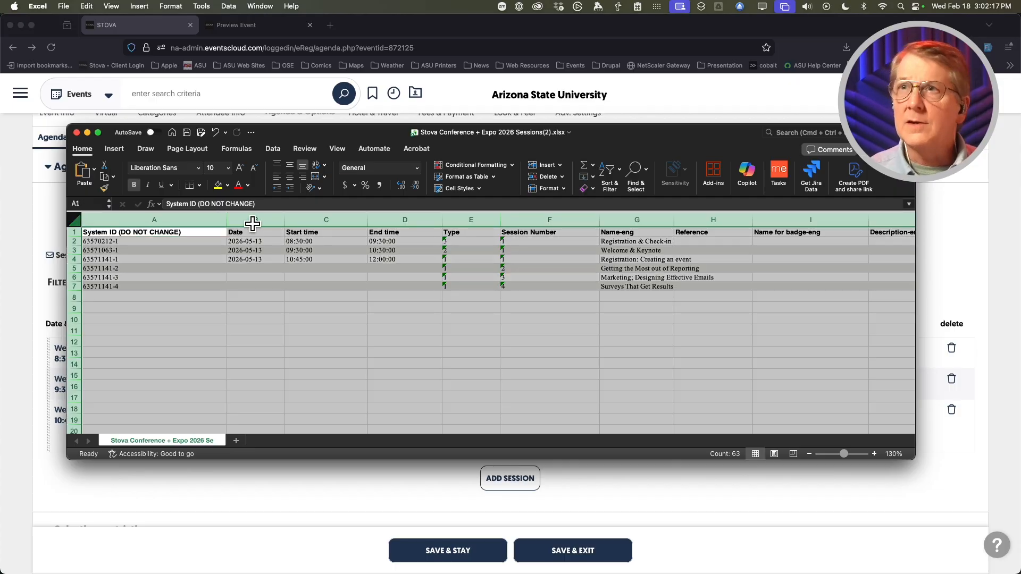
double_click(227, 219)
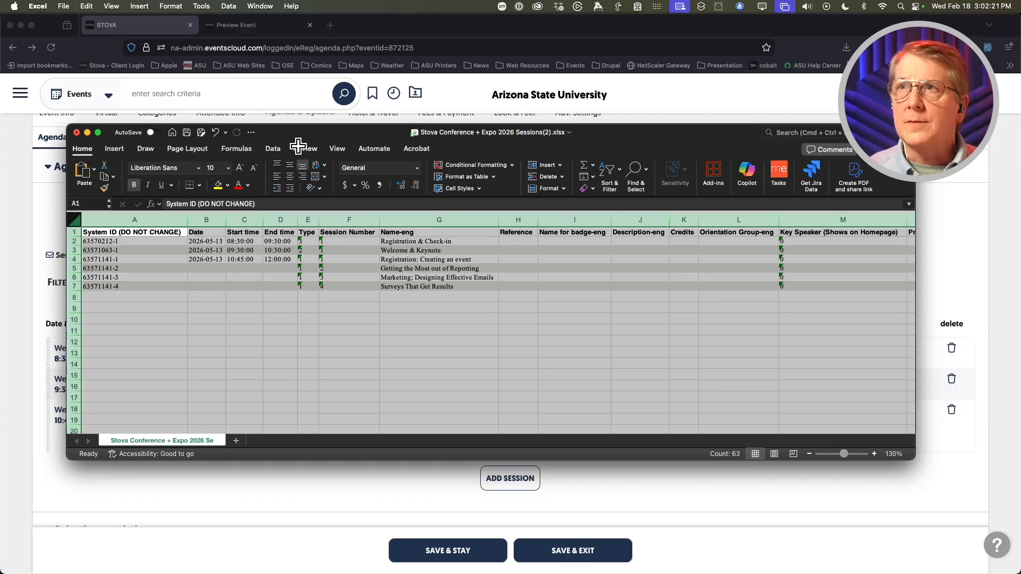
left_click_drag(303, 133, 248, 136)
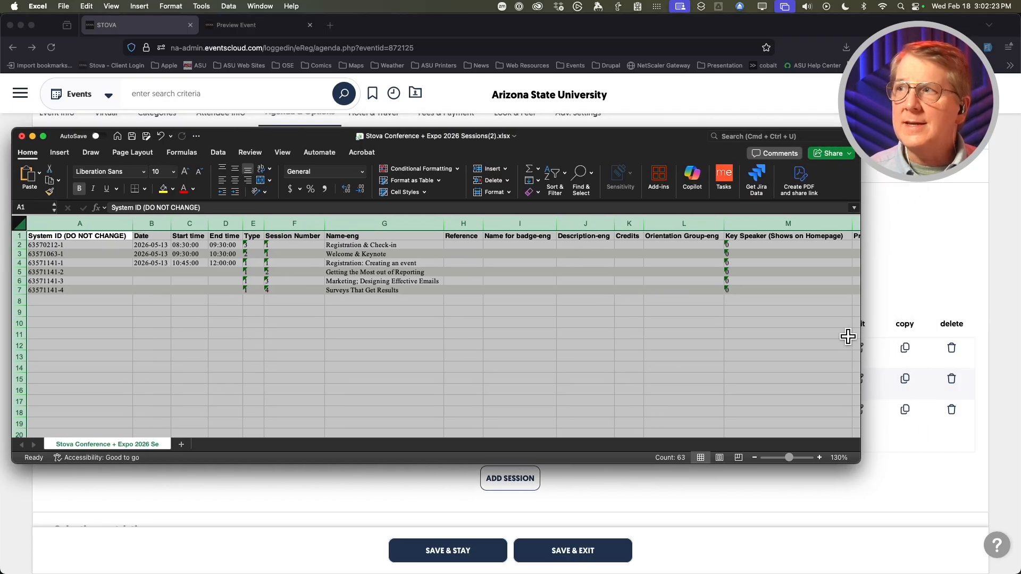
scroll(640, 298, "right", 8)
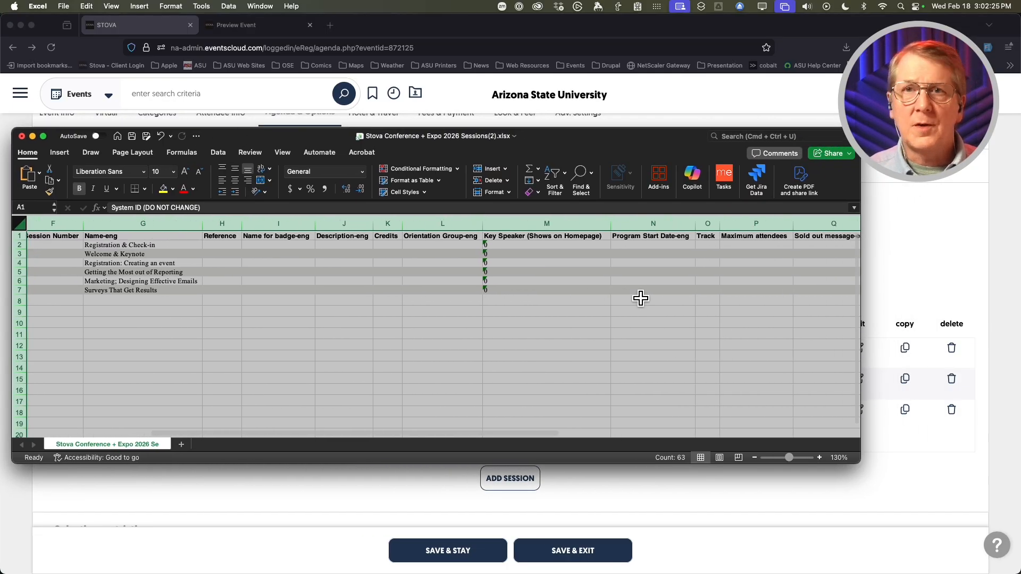
scroll(640, 299, "right", 3)
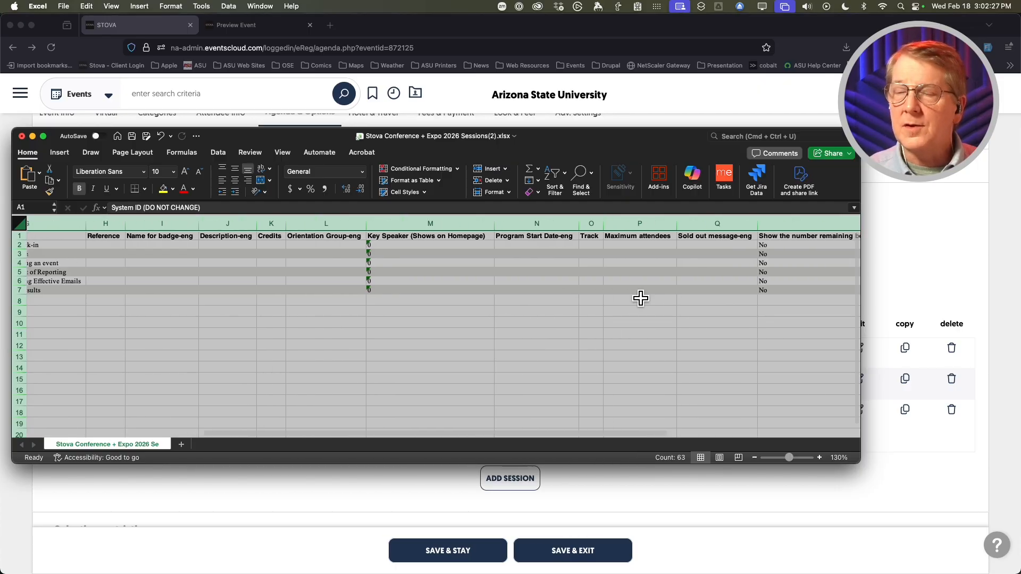
scroll(641, 298, "left", 10)
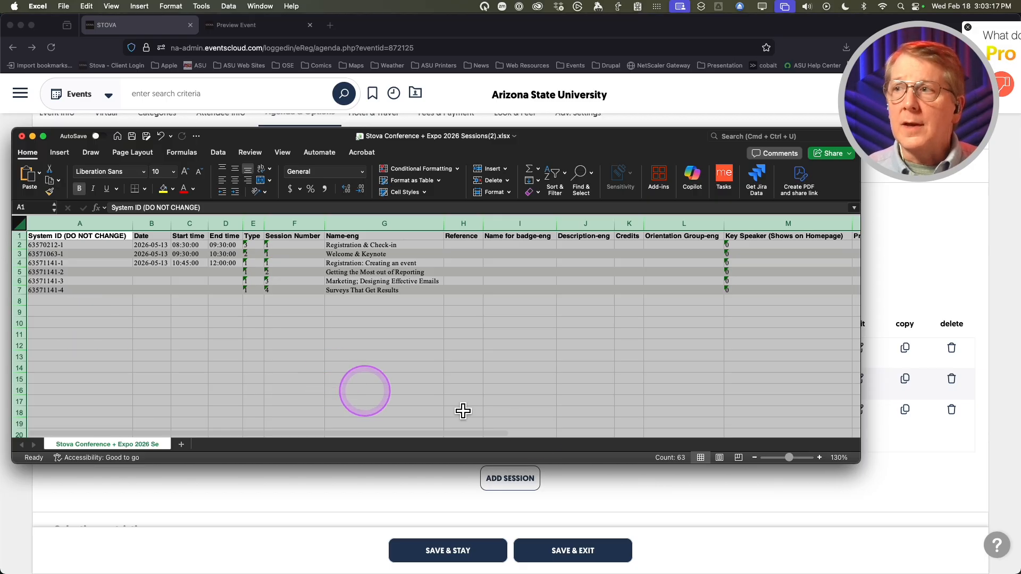
- Zoom the Excel sessions sheet in from 140% to 160%
left_click(819, 458)
left_click(819, 457)
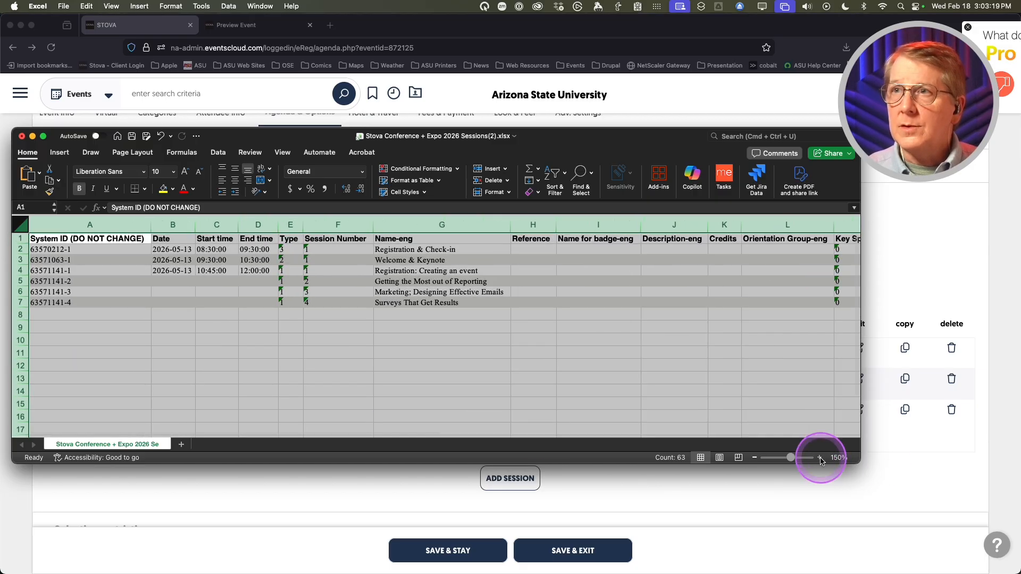
left_click(819, 458)
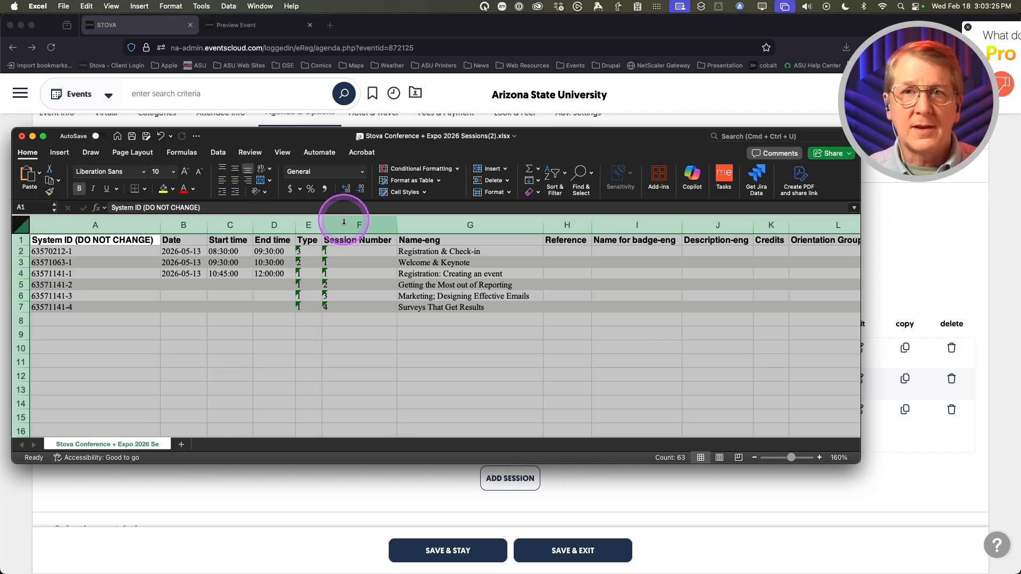
- Show the Import/Export Sessions instructions at step 2's Type and Session Number table, then return to the spreadsheet
left_click(363, 488)
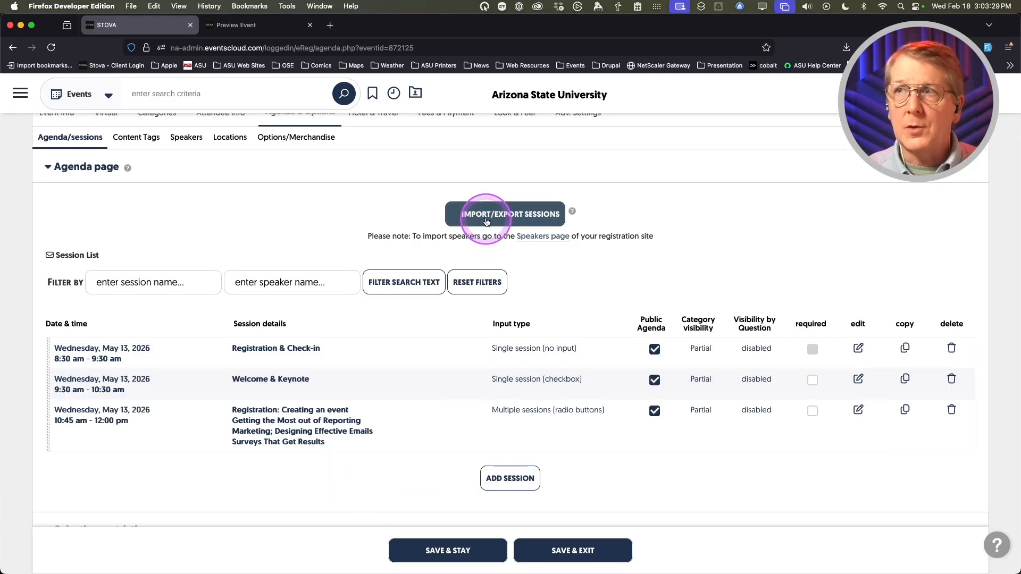
left_click(486, 220)
scroll(420, 307, "down", 5)
scroll(420, 307, "down", 1)
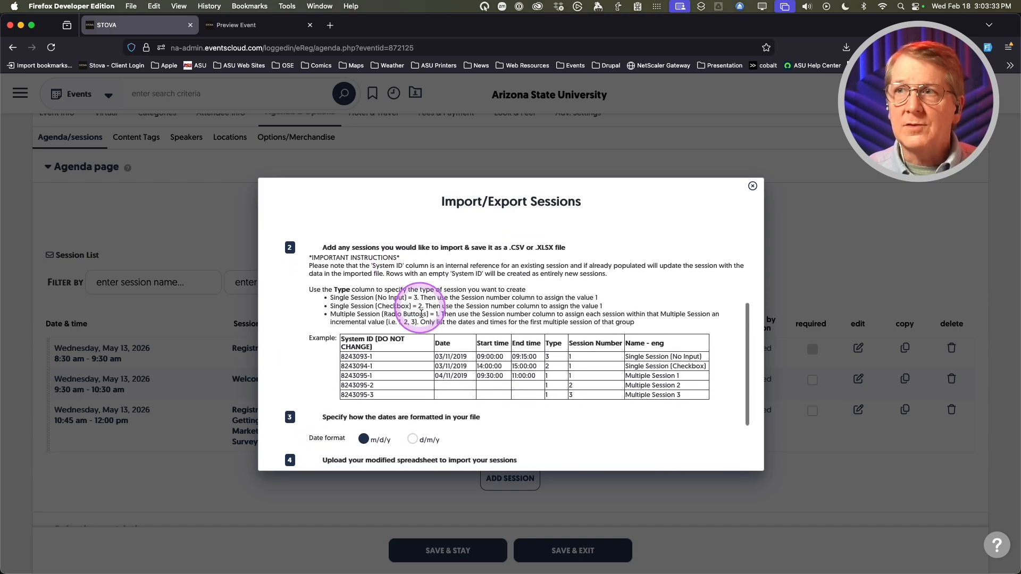
scroll(488, 318, "up", 5)
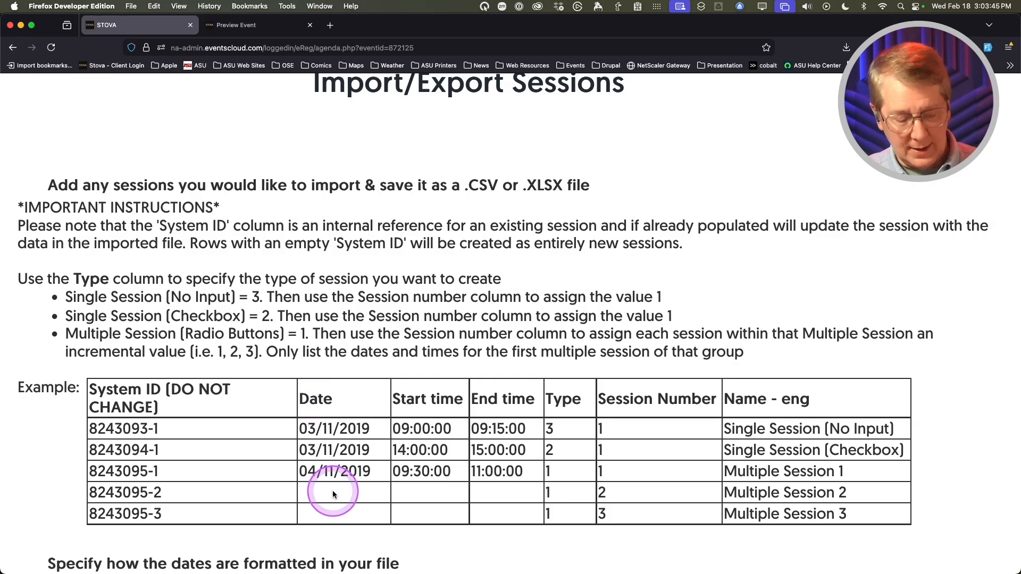
key("super+Tab")
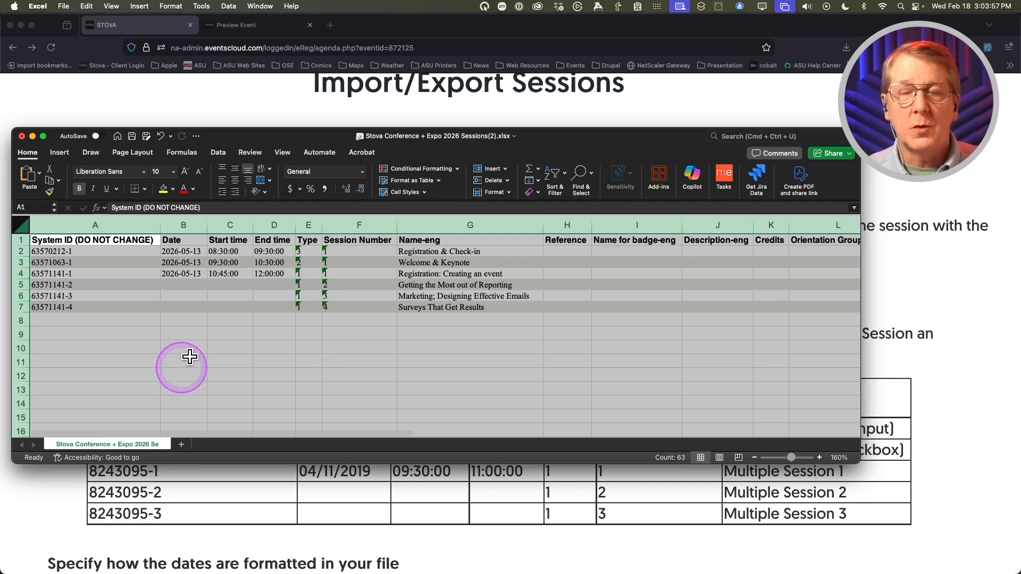
- Bring the browser's Import/Export Sessions instructions and example session-type table back in front of Excel
left_click(335, 495)
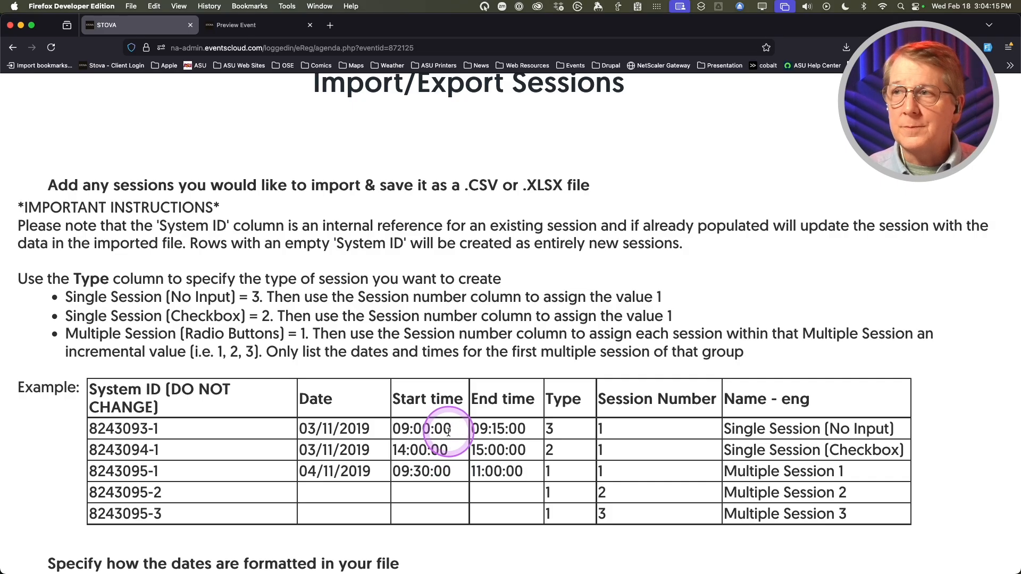
scroll(473, 442, "right", 2)
scroll(472, 442, "left", 2)
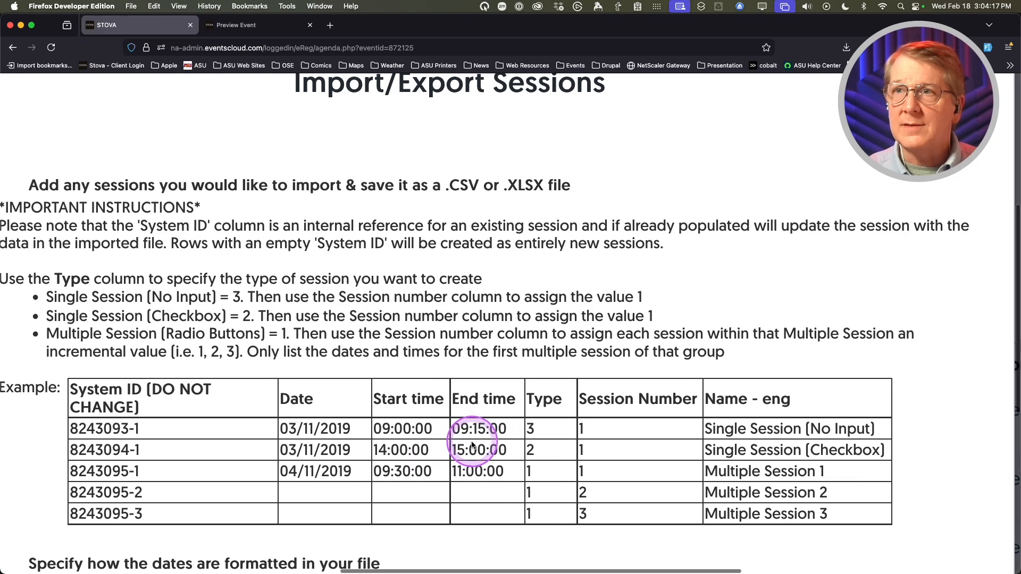
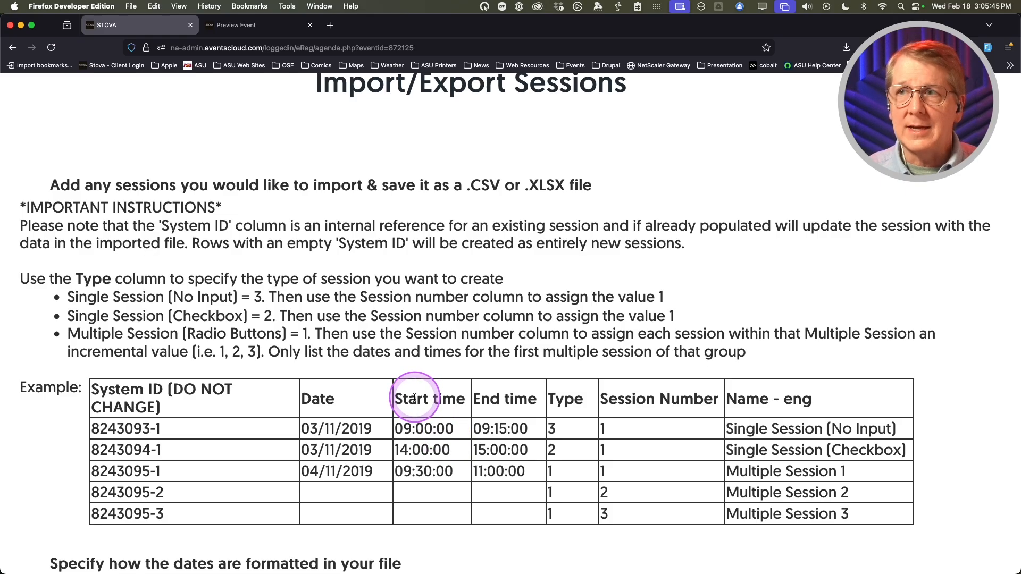
- Choose 'Stova Conference + Expo Sessions to import.xlsx' from the Import Files folder
scroll(414, 398, "down", 2)
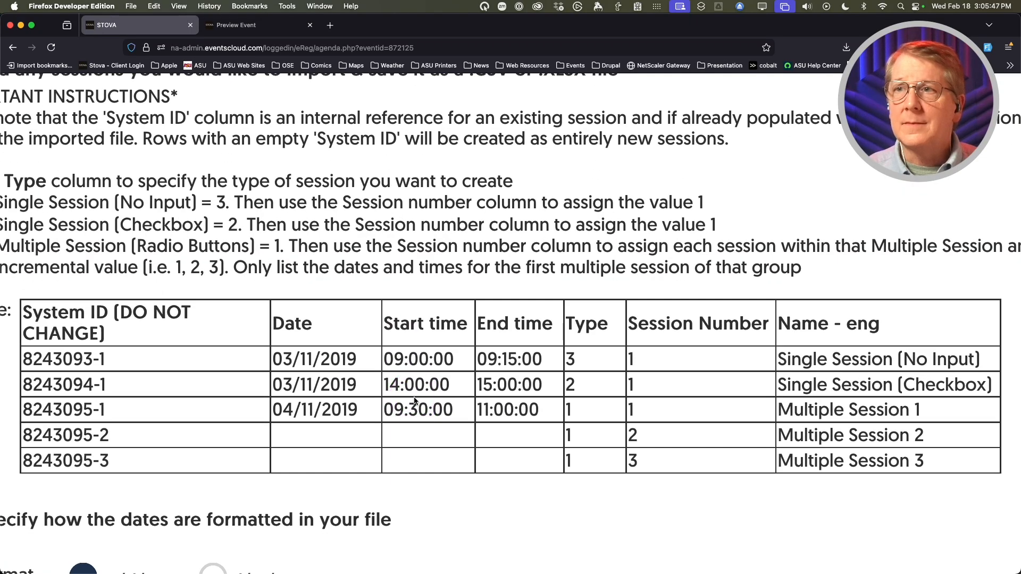
scroll(414, 401, "down", 5)
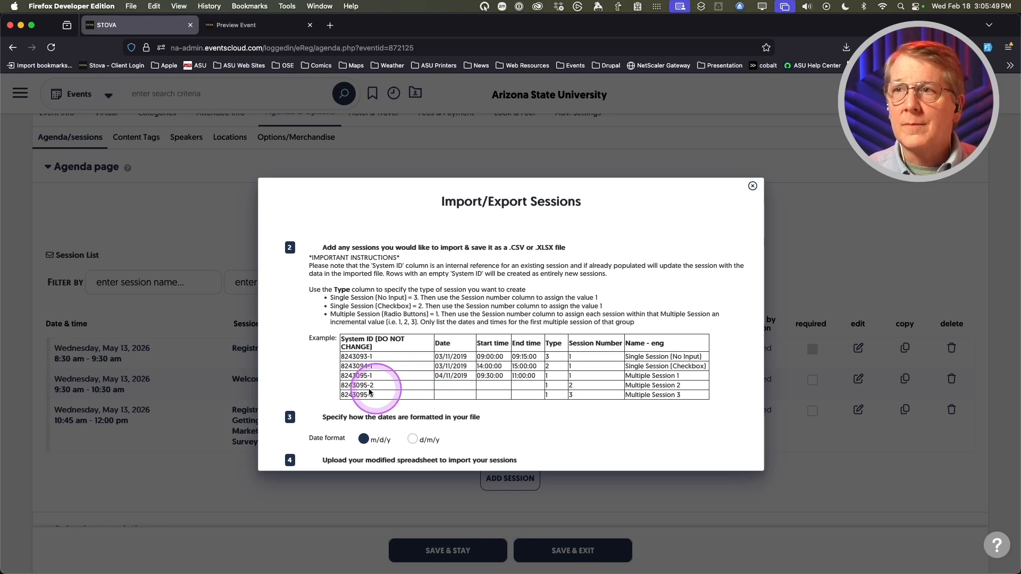
scroll(333, 421, "down", 3)
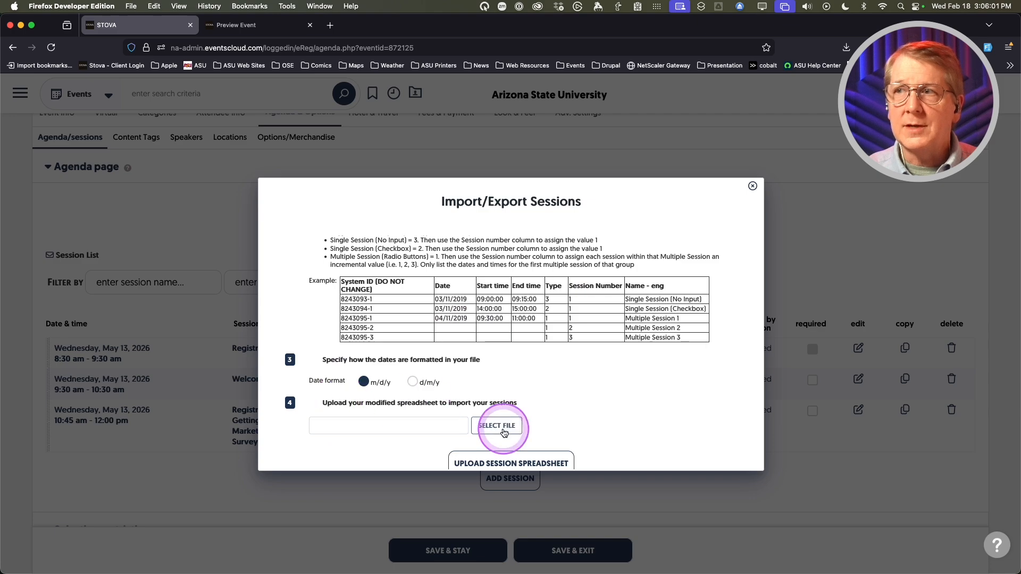
left_click(498, 427)
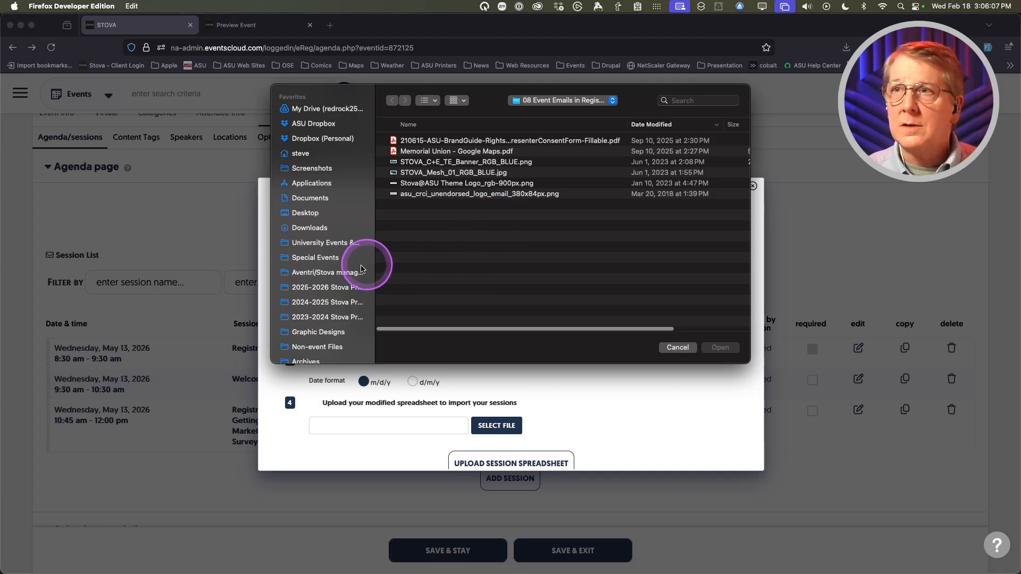
left_click(330, 275)
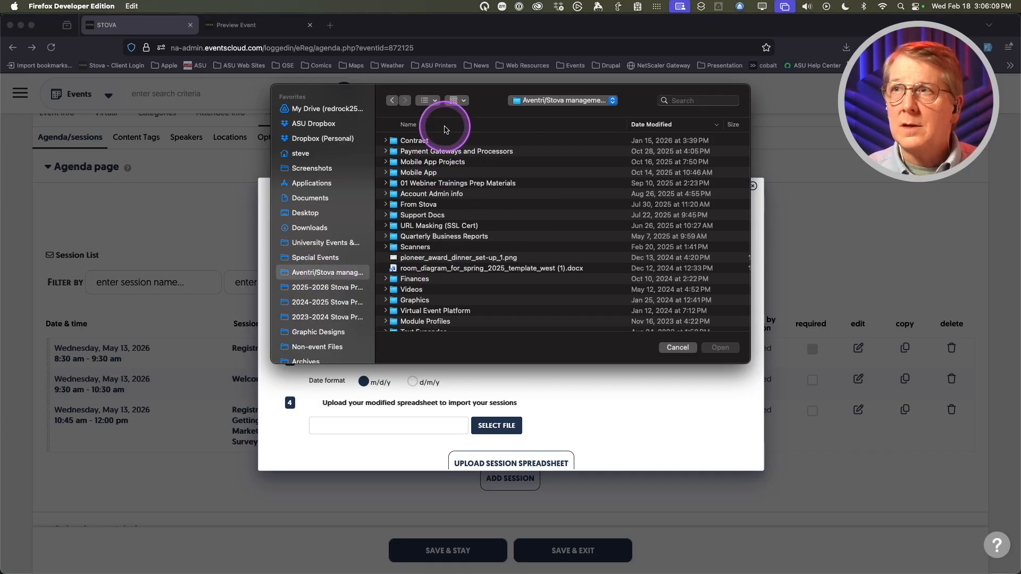
left_click(441, 124)
double_click(425, 140)
left_click(386, 152)
left_click(386, 152)
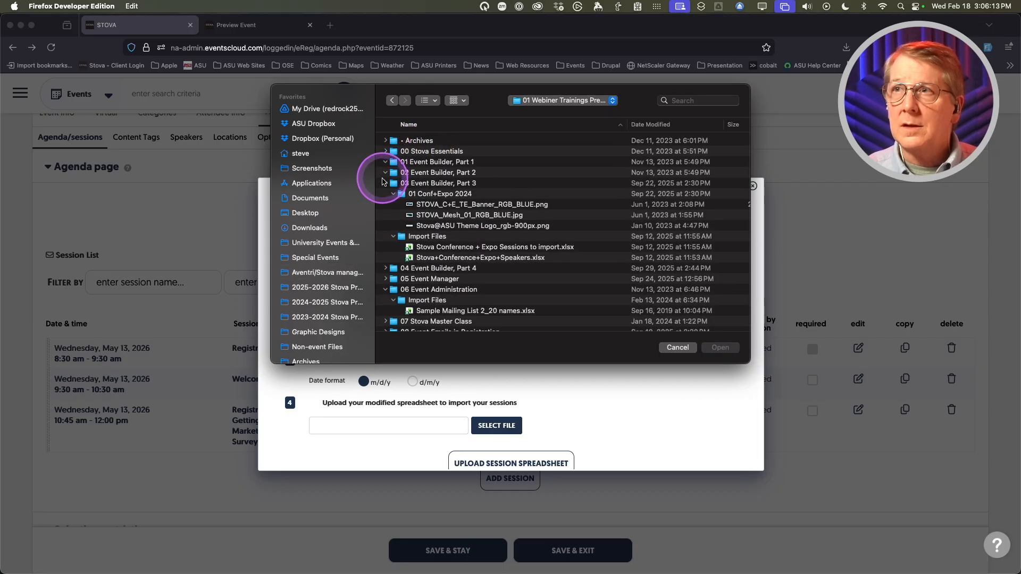
double_click(420, 237)
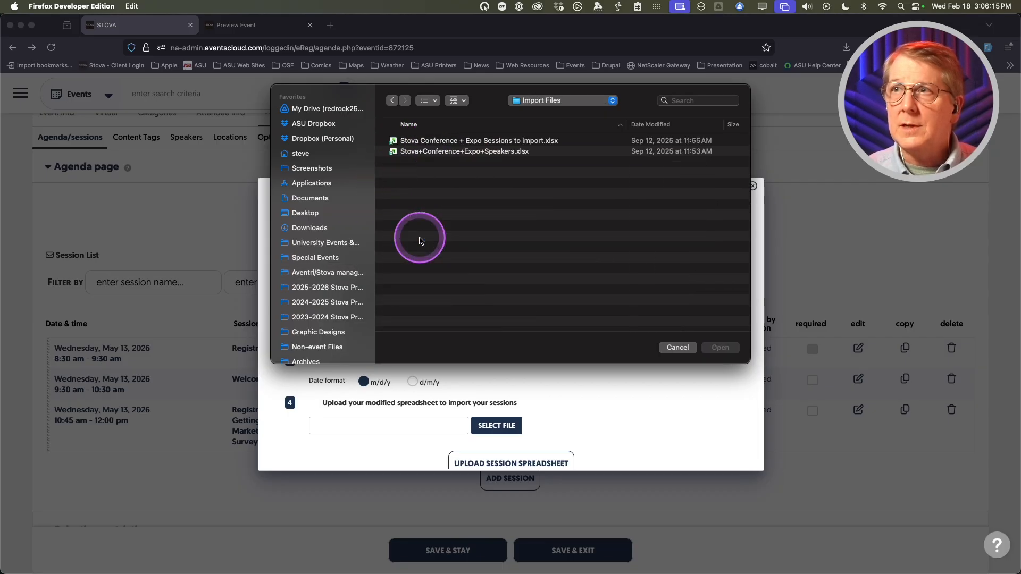
double_click(490, 140)
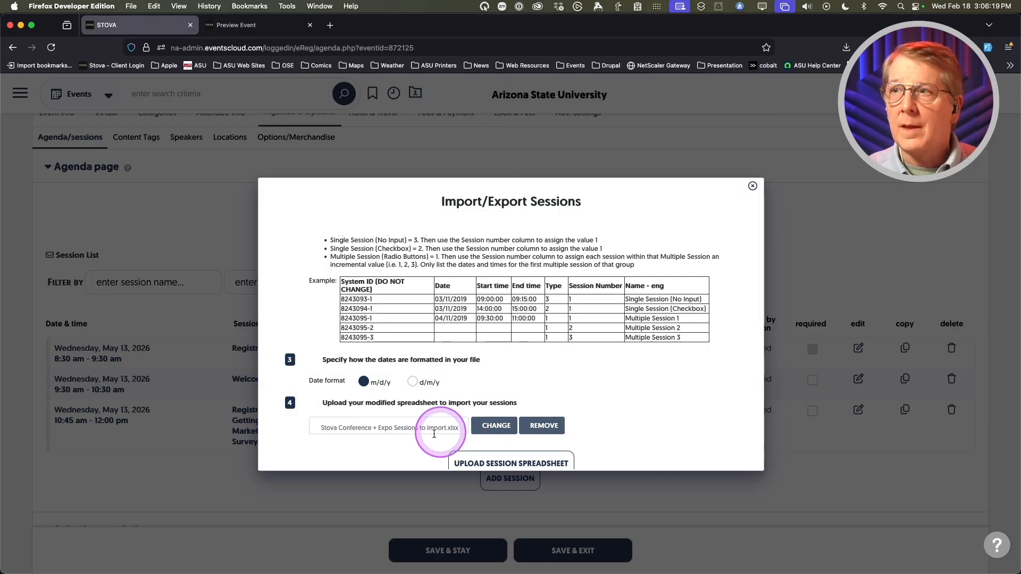
- Upload the session spreadsheet, creating 25 sessions, and close the import results
scroll(444, 433, "down", 1)
left_click(518, 449)
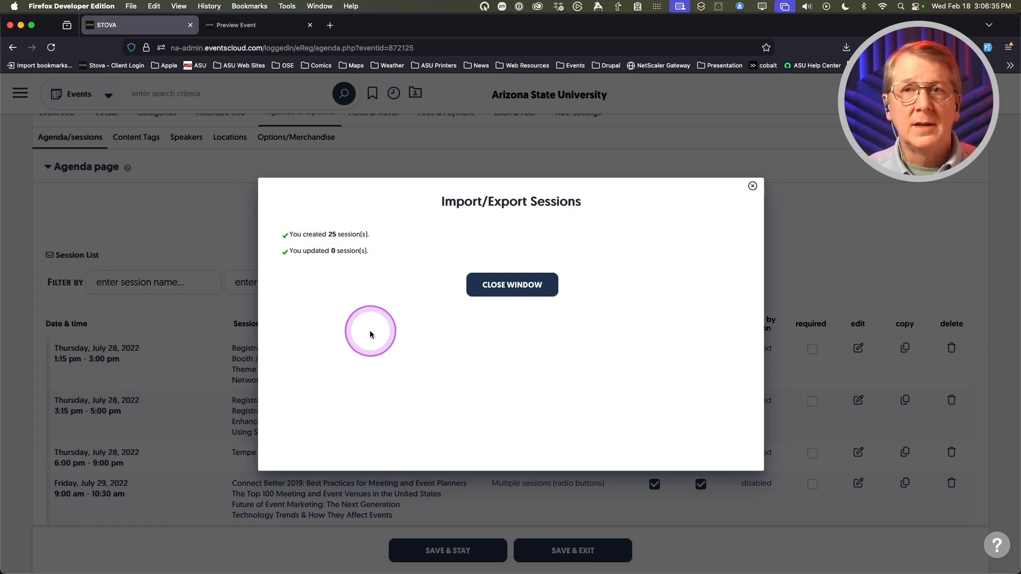
left_click(513, 284)
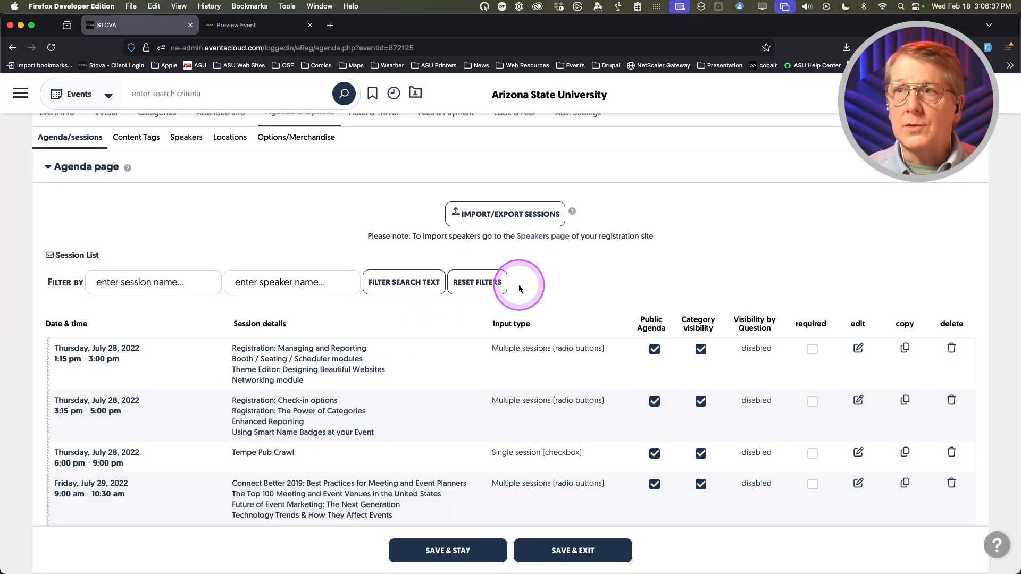
- Review the imported July 2022 sessions and save the agenda page with Save & Stay
scroll(387, 381, "down", 2)
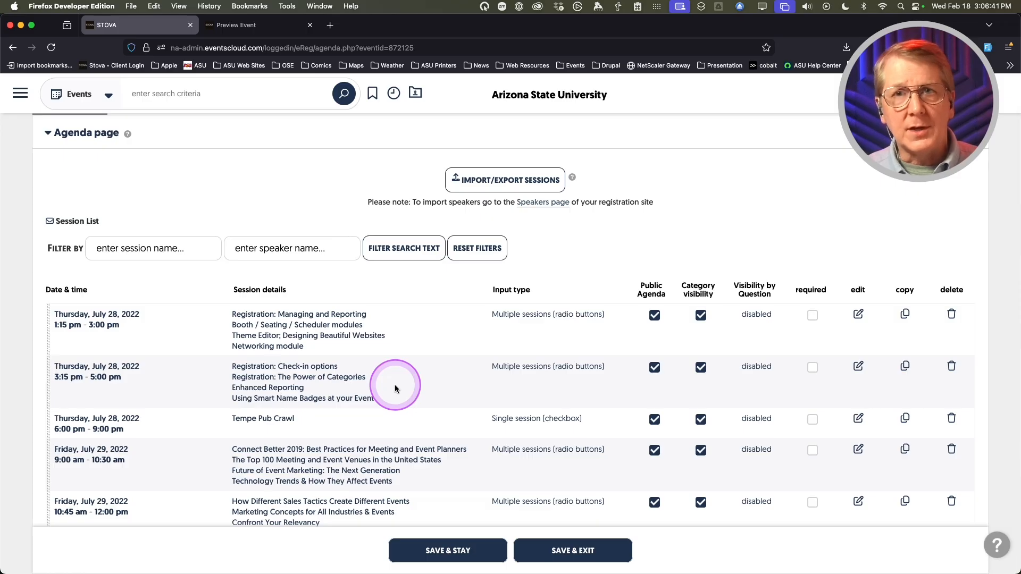
scroll(193, 369, "down", 1)
scroll(184, 373, "down", 10)
scroll(182, 374, "down", 7)
scroll(182, 375, "up", 20)
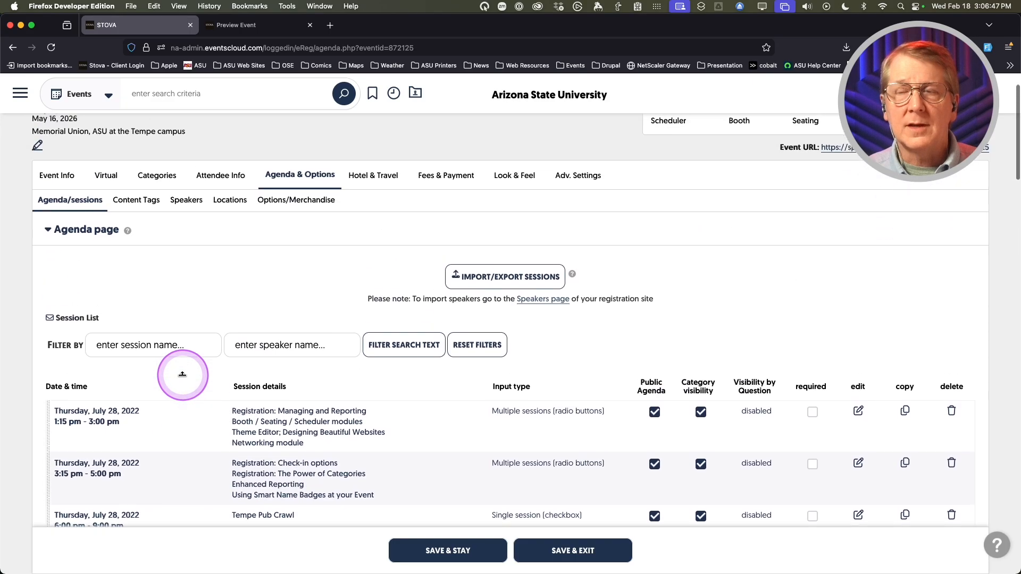
scroll(182, 374, "up", 2)
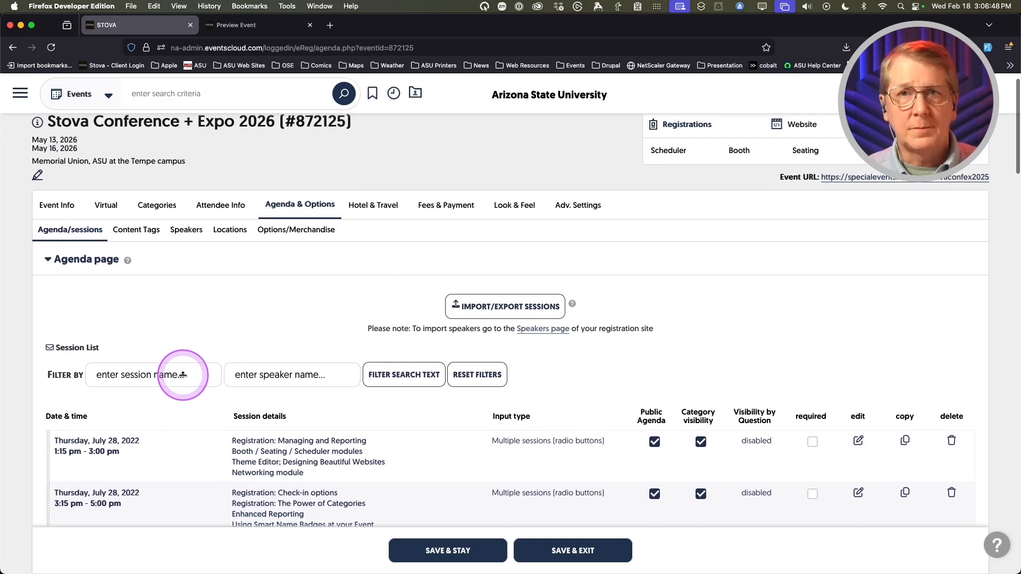
left_click(182, 412)
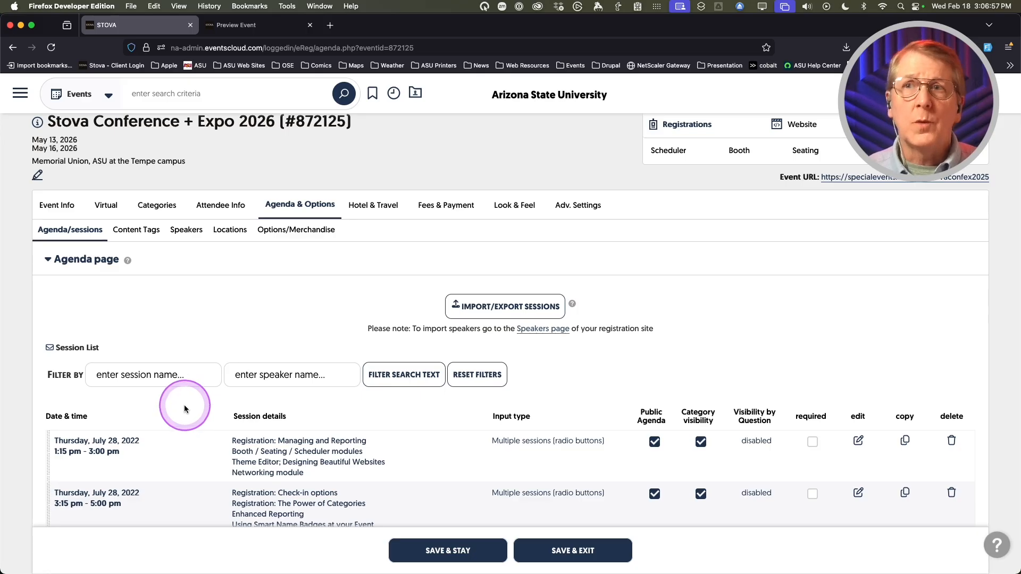
left_click(443, 553)
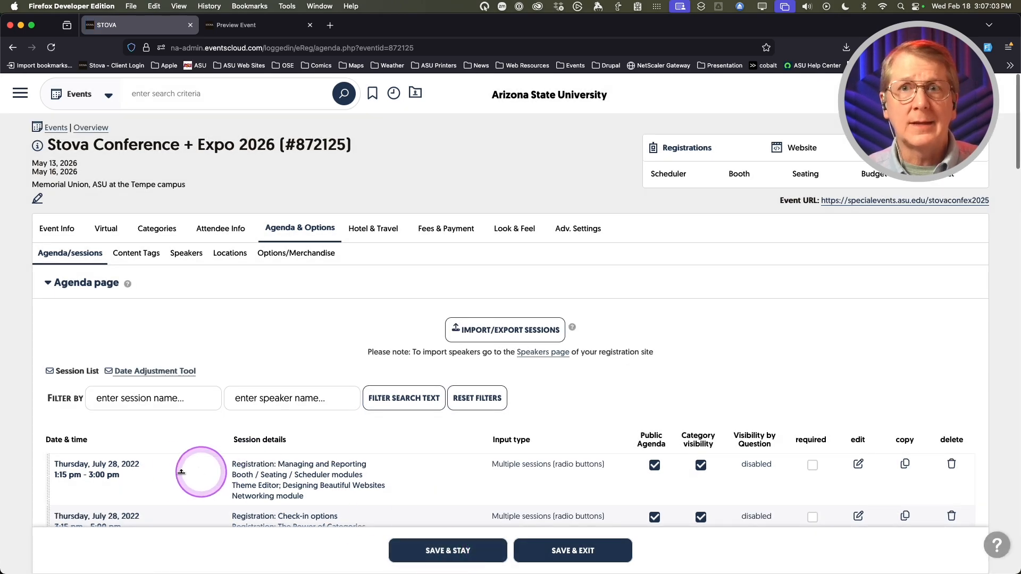
scroll(191, 461, "down", 2)
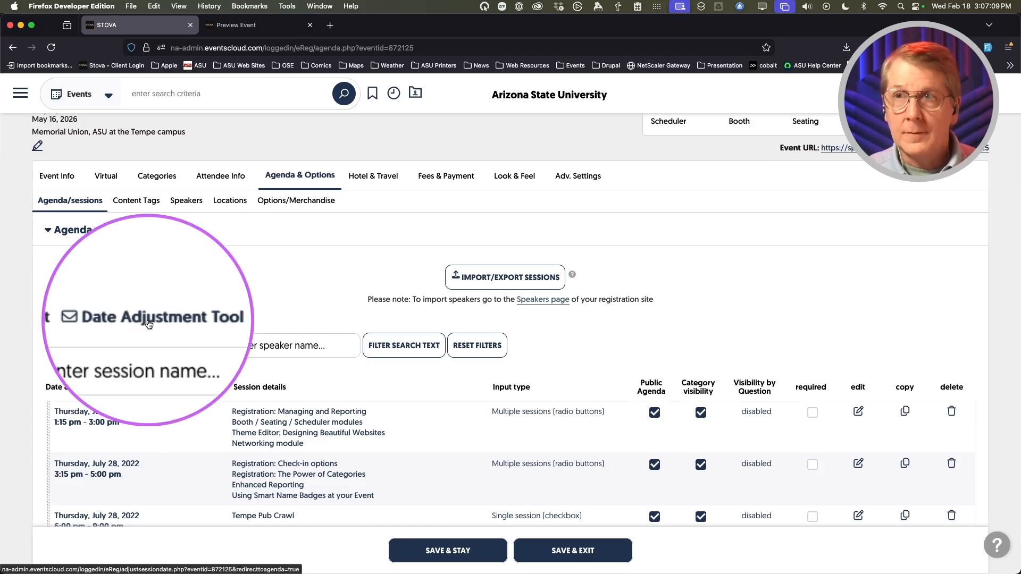
- In the Date Adjustment Tool, set Day 1 to 05/13/2026
left_click(149, 319)
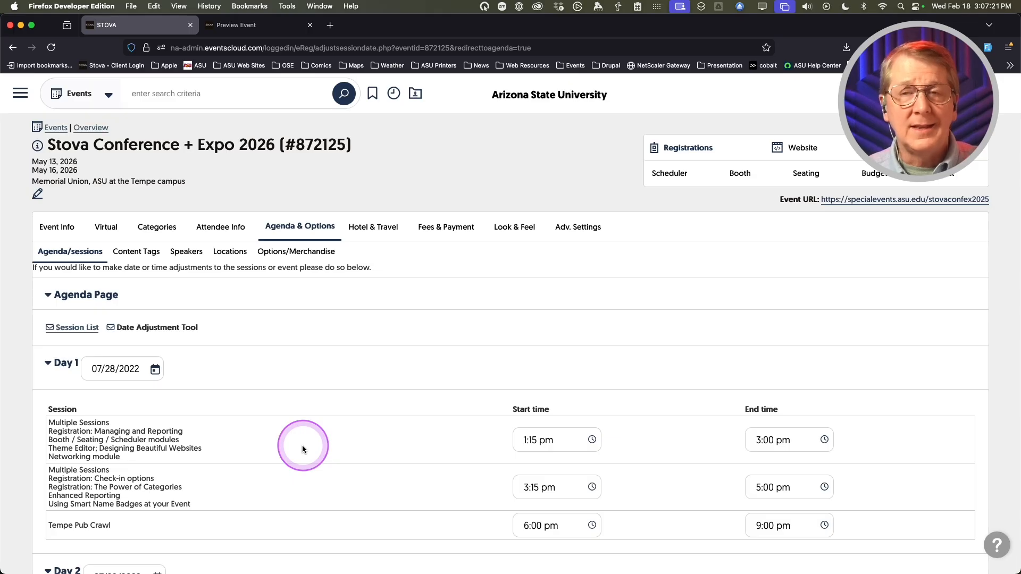
scroll(263, 433, "down", 5)
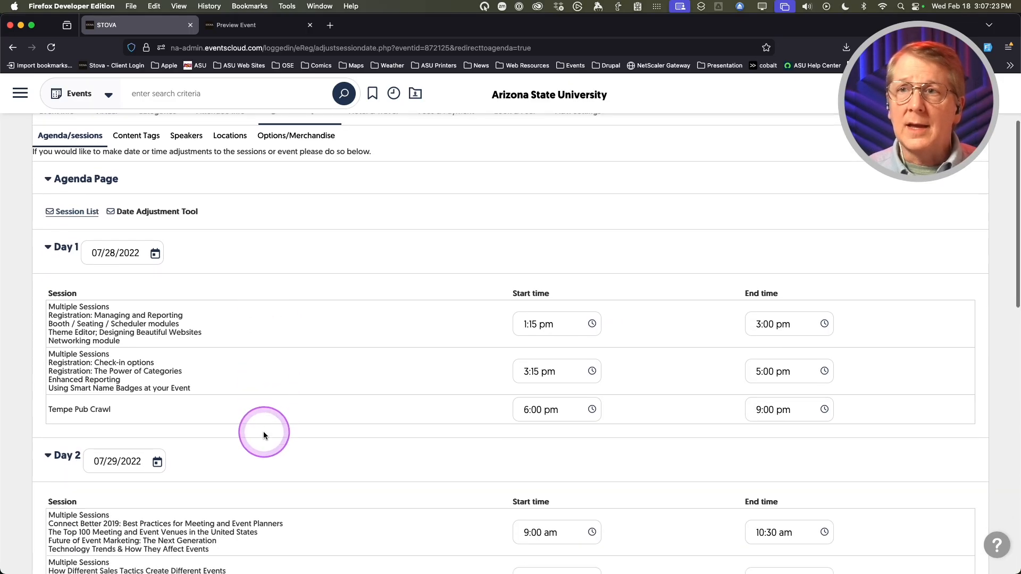
scroll(264, 434, "up", 2)
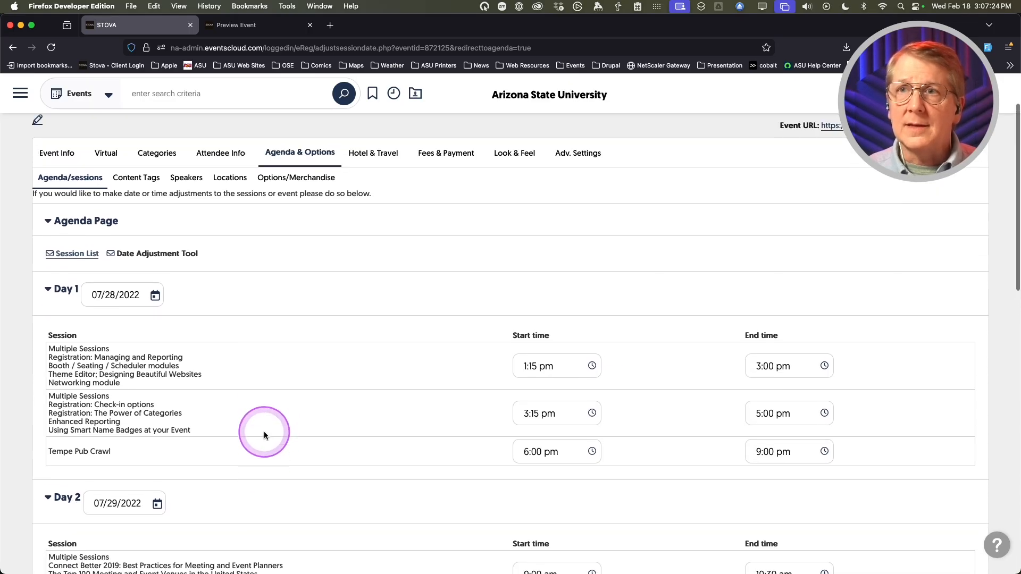
left_click(154, 296)
left_click(200, 333)
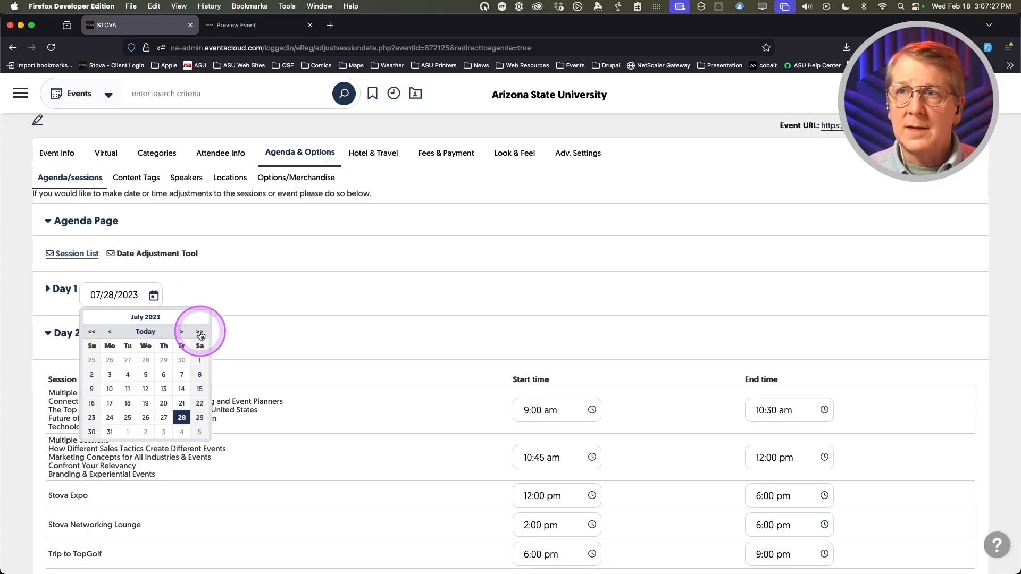
left_click(199, 332)
left_click(200, 332)
left_click(199, 332)
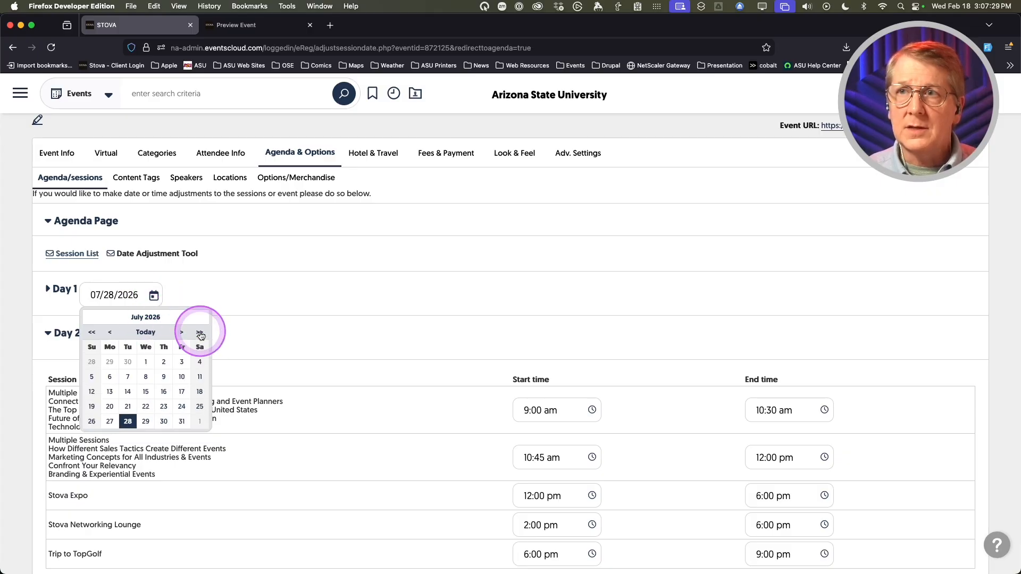
left_click(110, 333)
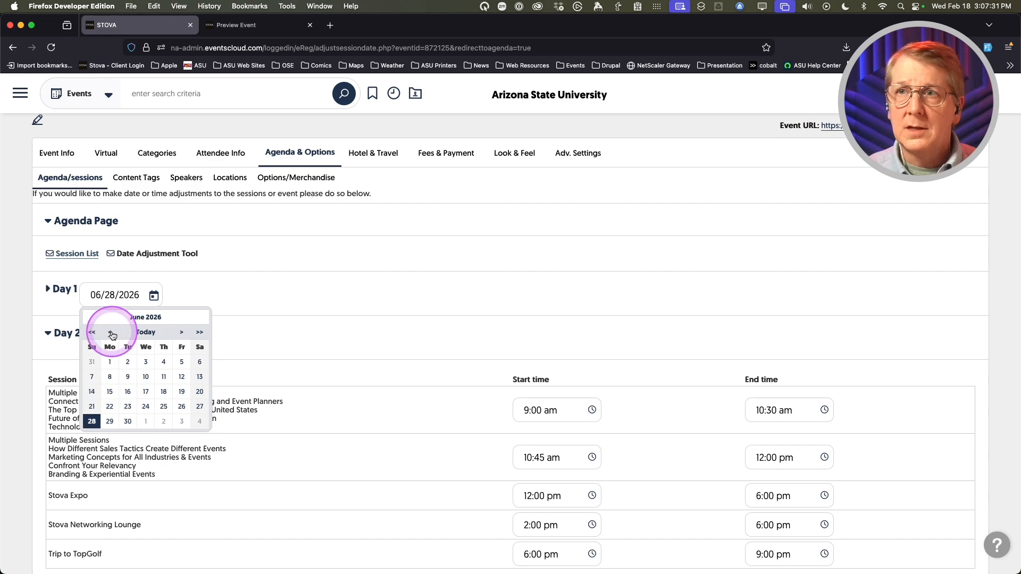
left_click(111, 333)
left_click(146, 389)
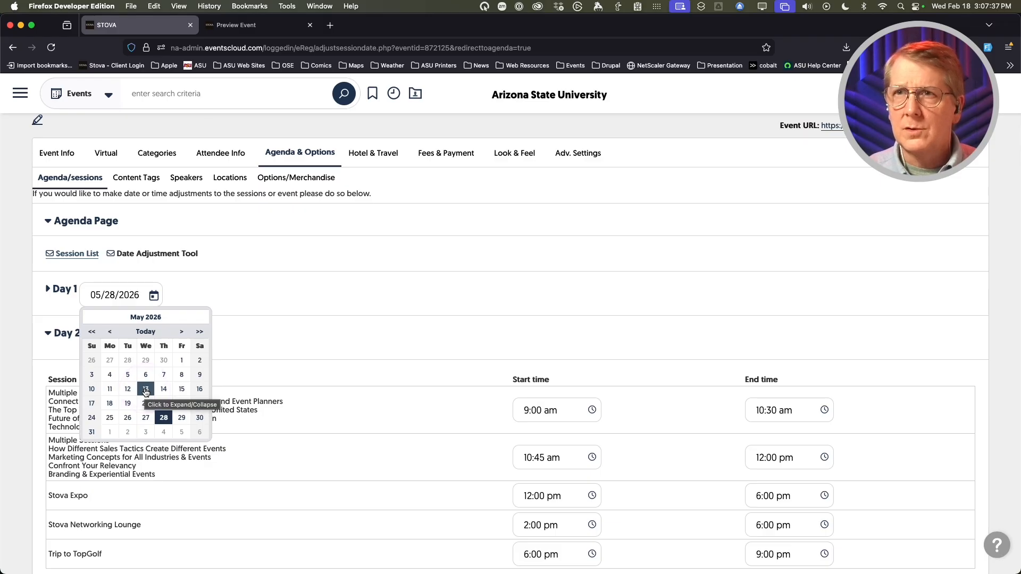
left_click(146, 391)
left_click(49, 291)
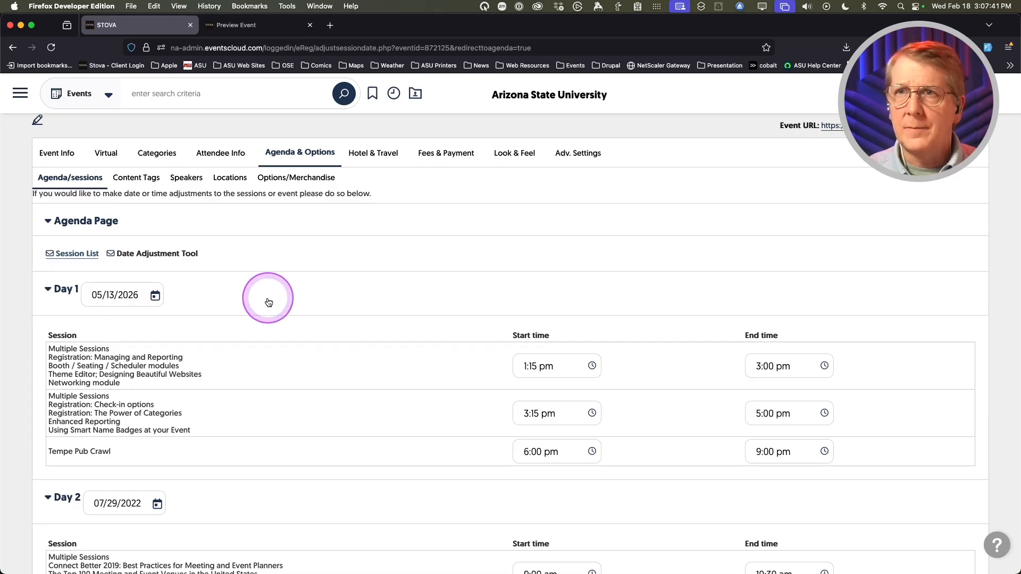
- Set Day 2 of the agenda to 05/14/2026
scroll(243, 310, "down", 1)
scroll(243, 311, "down", 3)
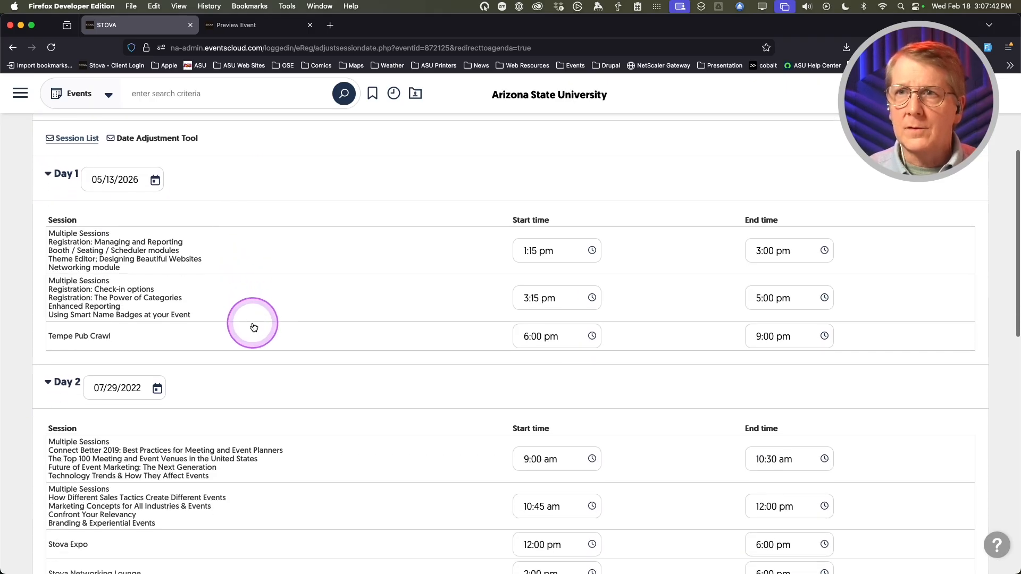
left_click(49, 382)
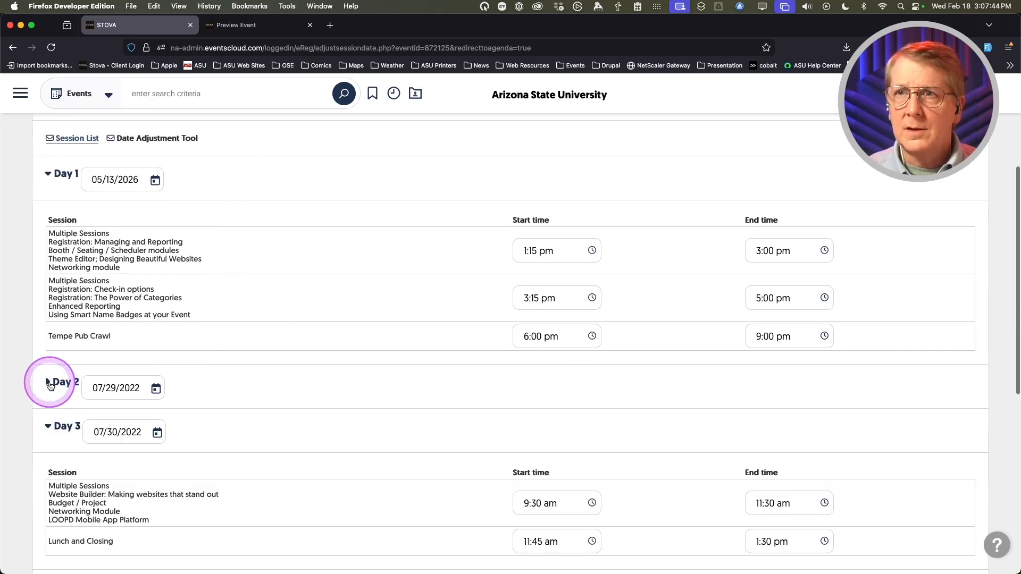
left_click(157, 390)
left_click(203, 426)
left_click(203, 425)
left_click(203, 426)
left_click(203, 426)
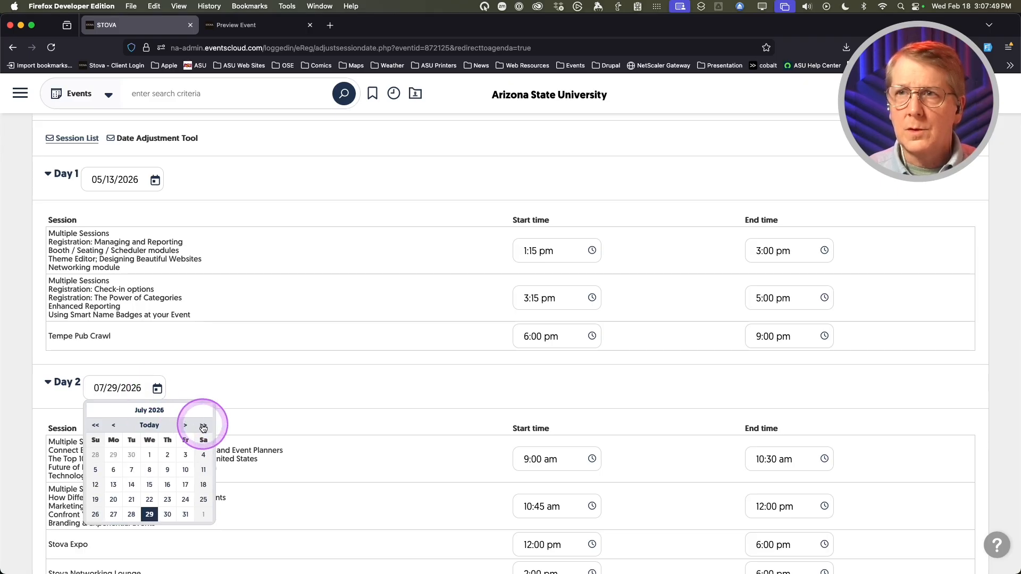
left_click(113, 426)
left_click(113, 426)
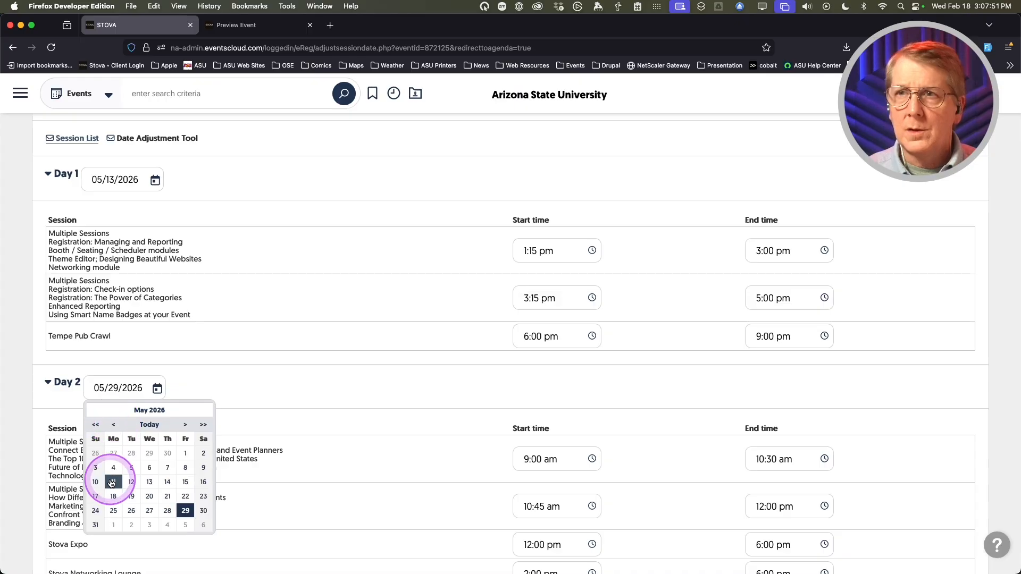
left_click(168, 481)
left_click(61, 382)
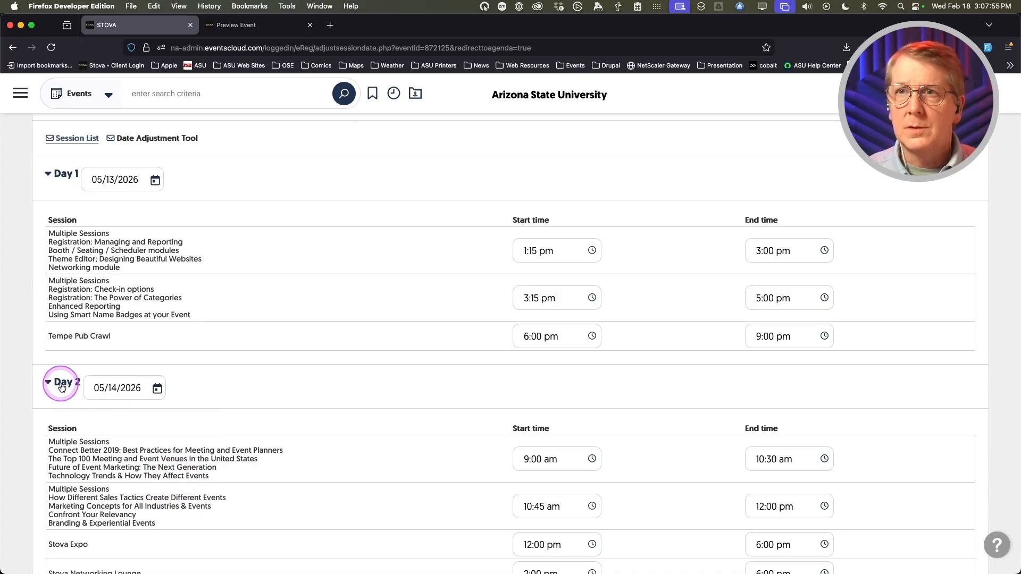
- Set Day 3 of the agenda to May 15, 2026
left_click(156, 432)
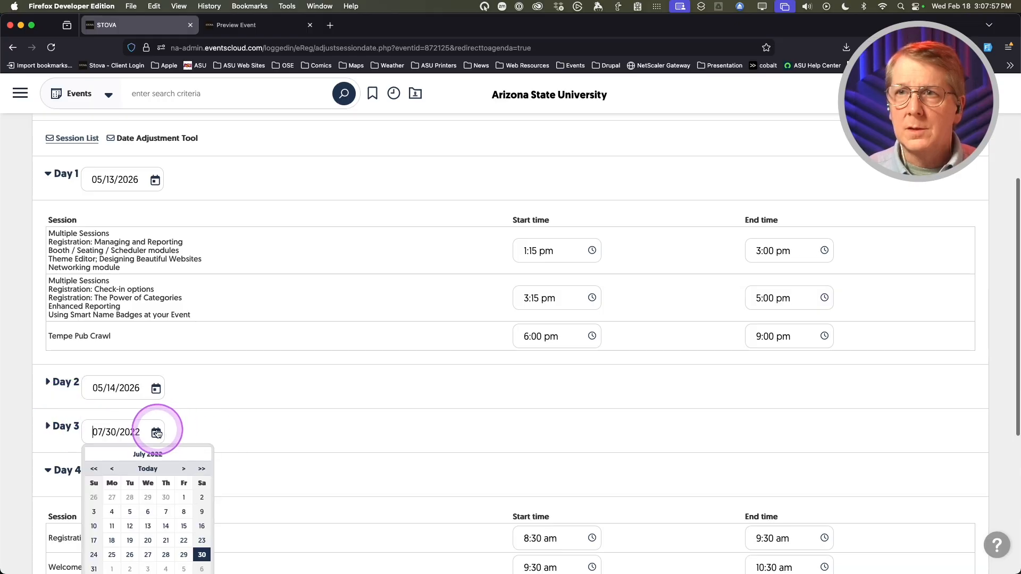
scroll(154, 432, "down", 3)
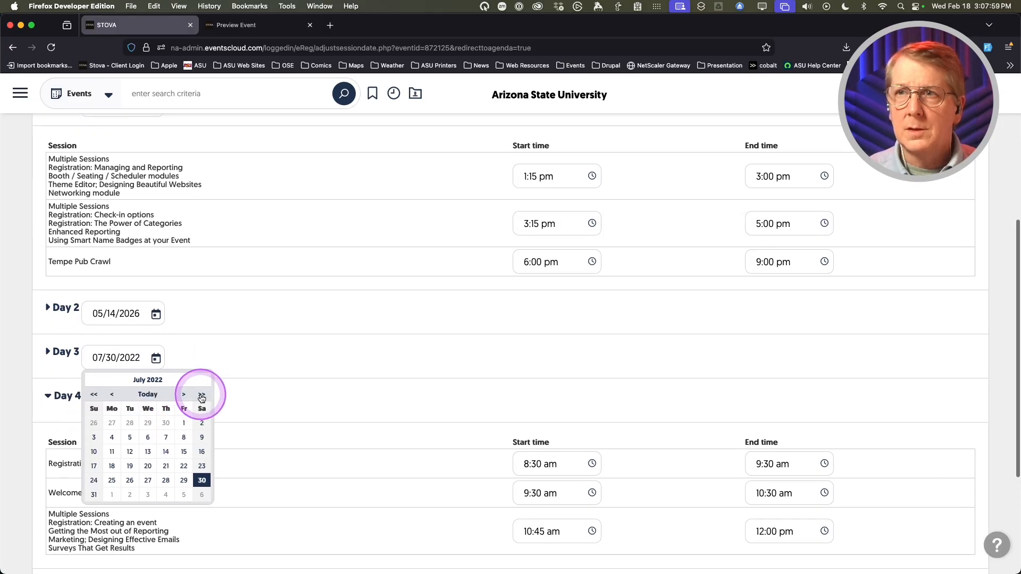
double_click(202, 396)
left_click(201, 396)
left_click(201, 396)
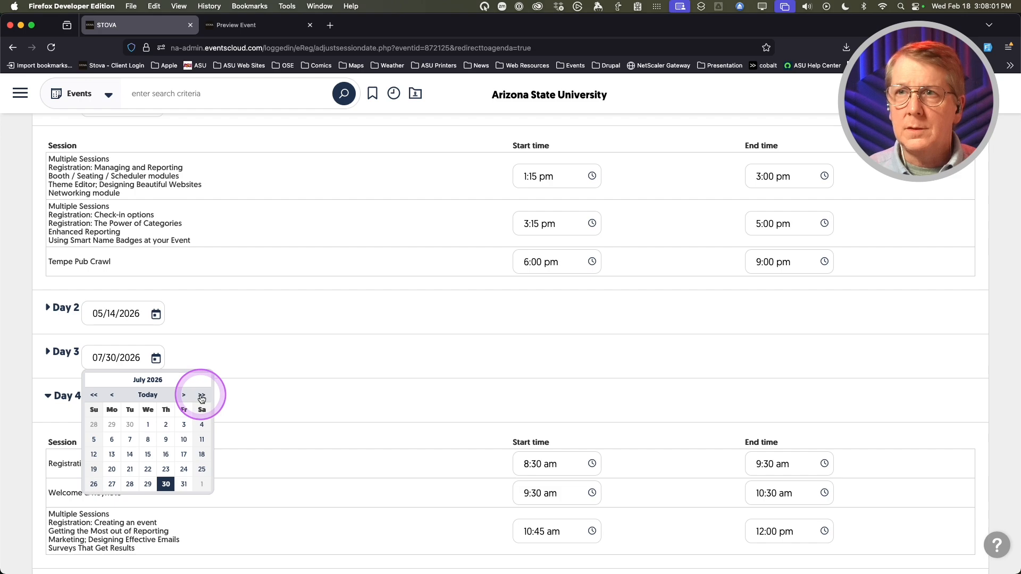
left_click(112, 394)
left_click(112, 395)
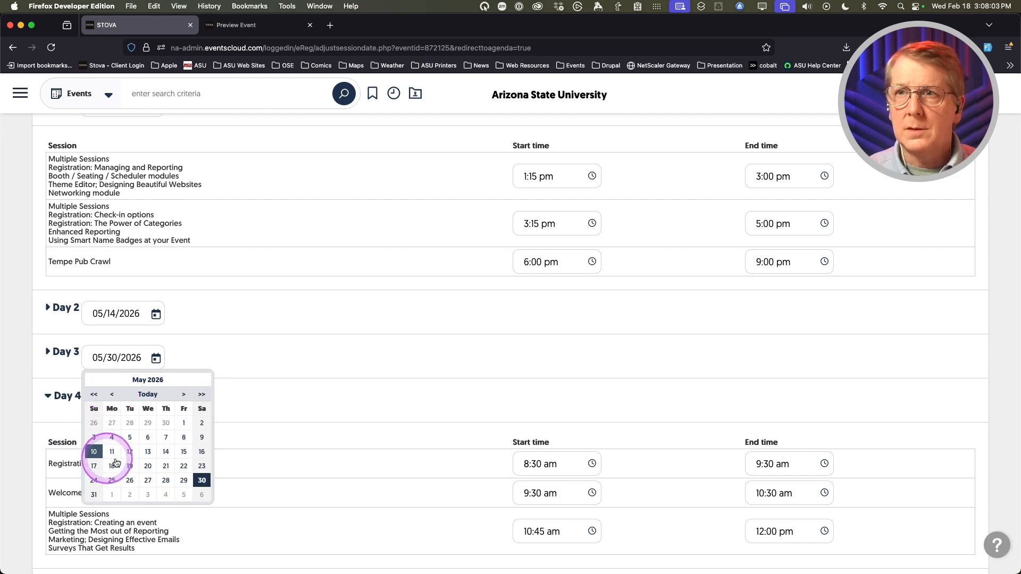
left_click(181, 453)
- Set Day 4 of the agenda to May 16, 2026
left_click(53, 392)
left_click(53, 393)
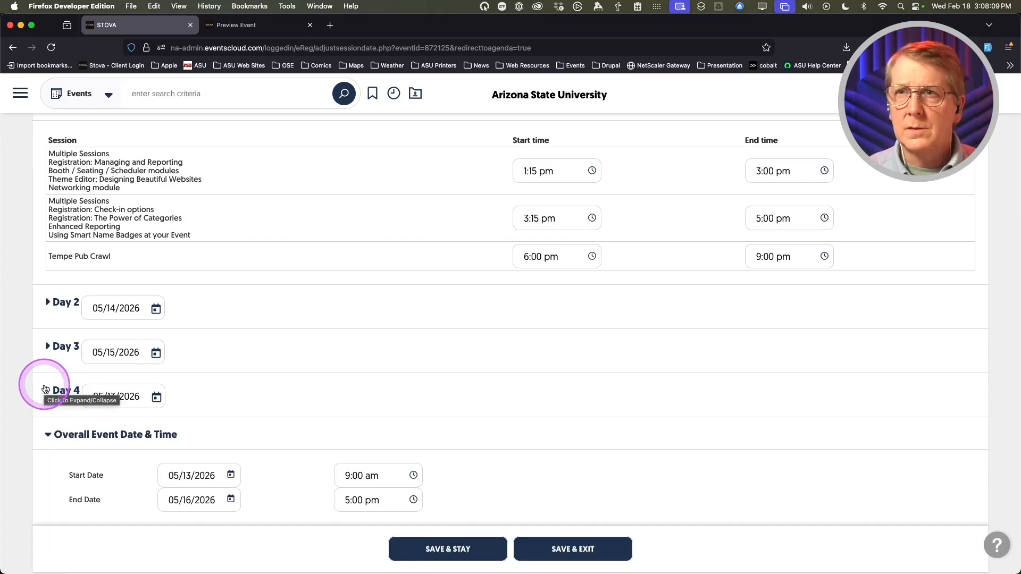
left_click(156, 397)
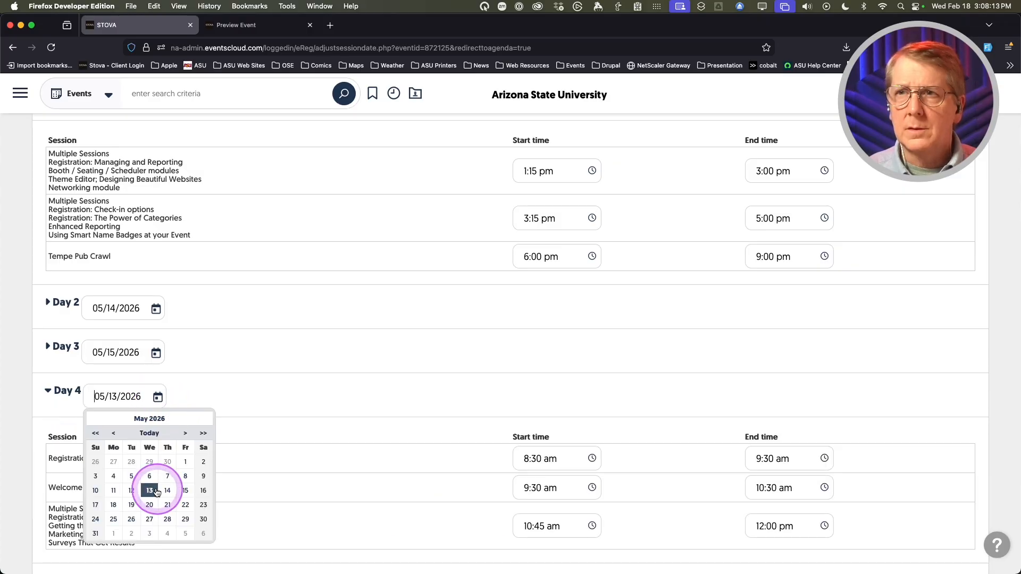
left_click(202, 491)
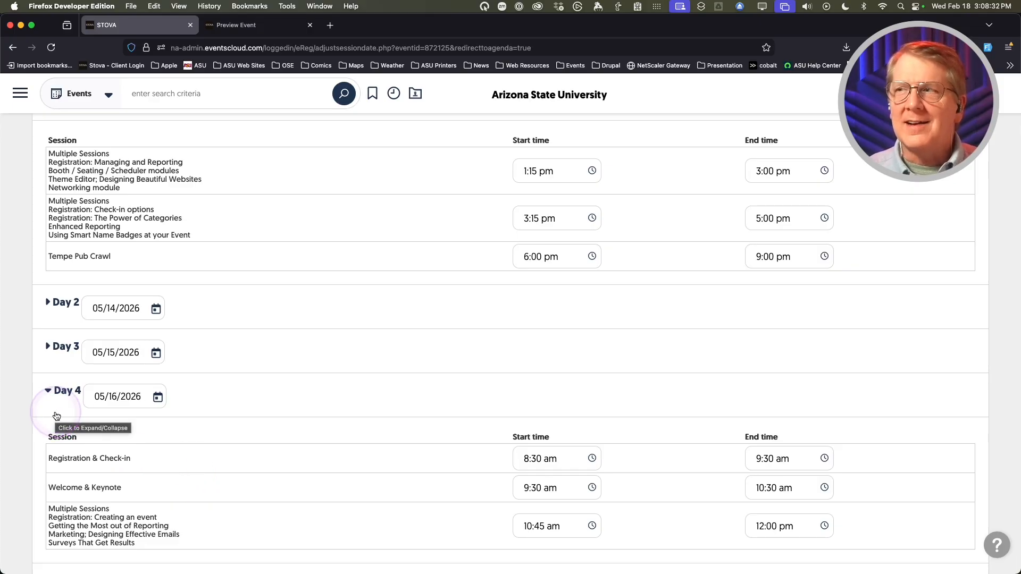
scroll(56, 414, "down", 5)
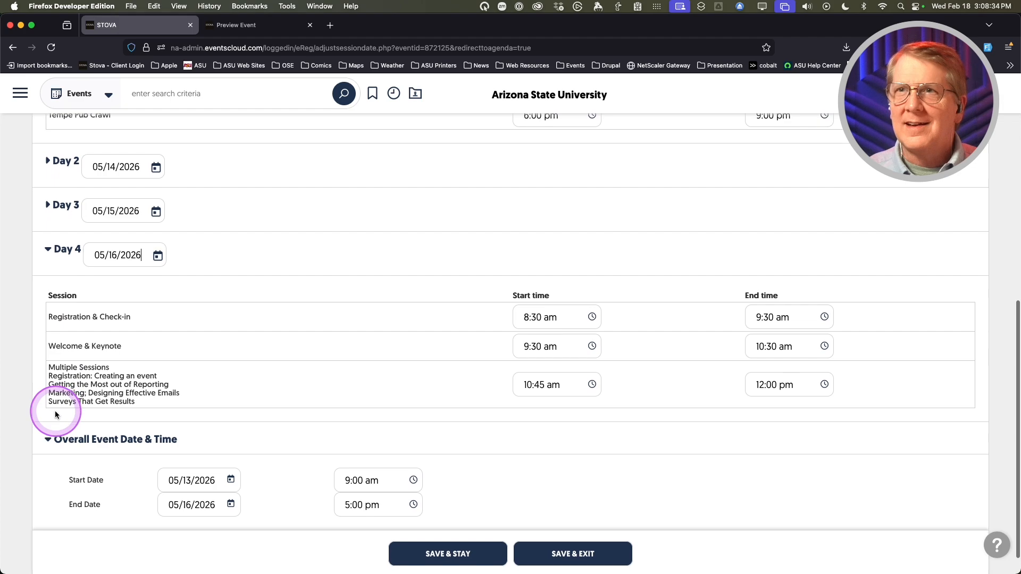
scroll(56, 414, "up", 7)
scroll(56, 414, "up", 2)
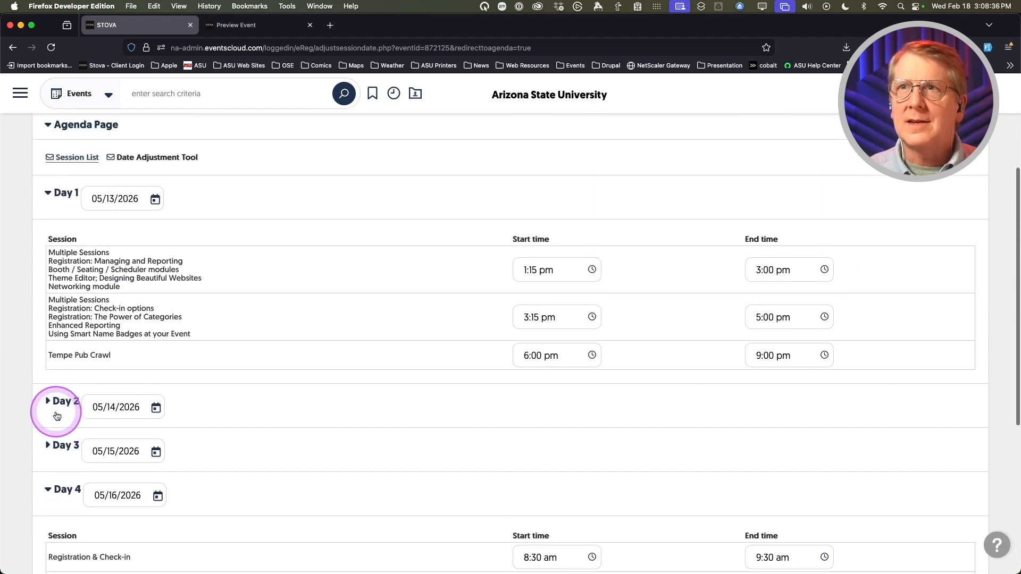
scroll(436, 429, "down", 10)
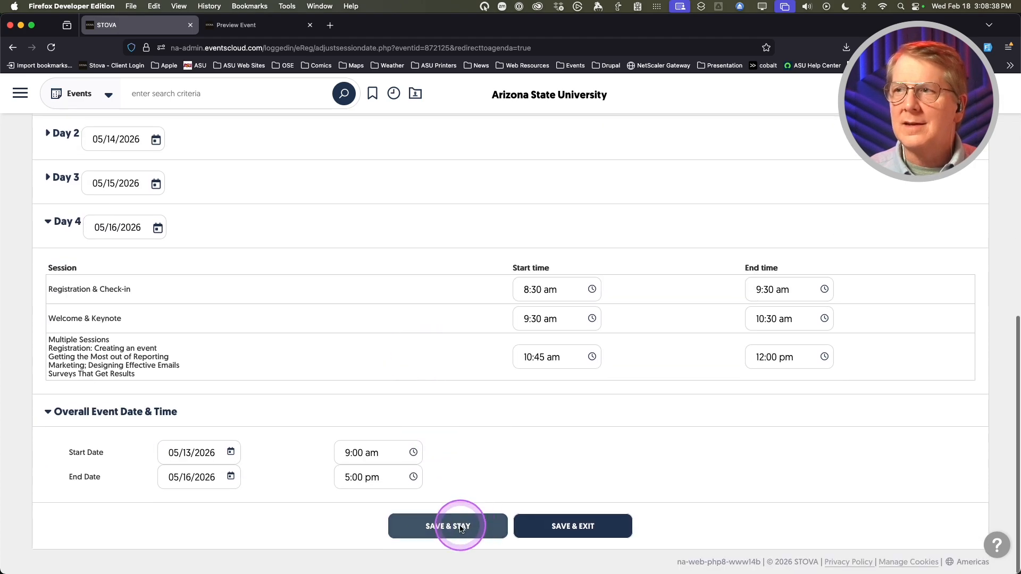
- Save the Day 1–4 dates of 05/13–05/16/2026 with Save & Stay
left_click(460, 525)
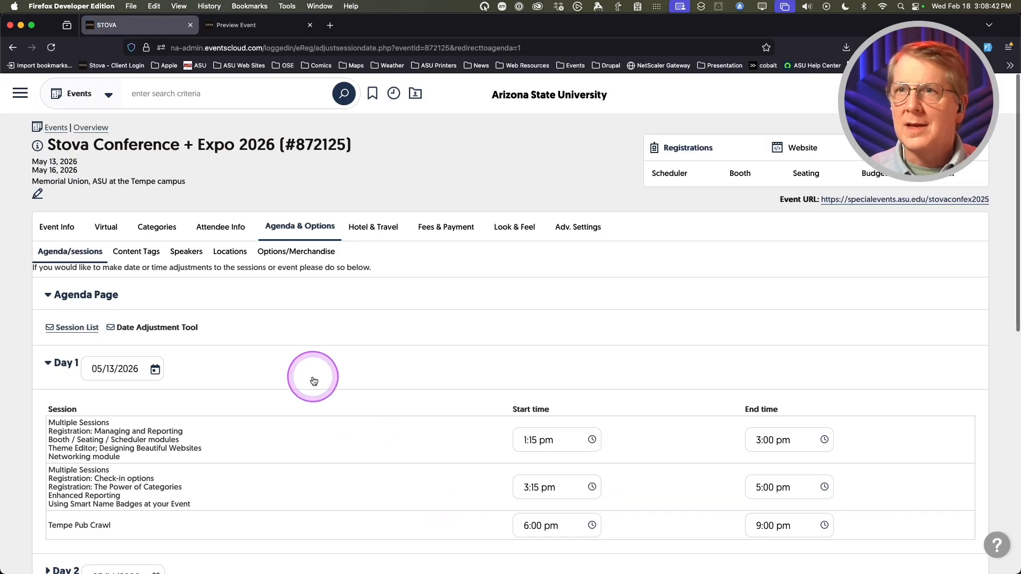
scroll(318, 381, "down", 2)
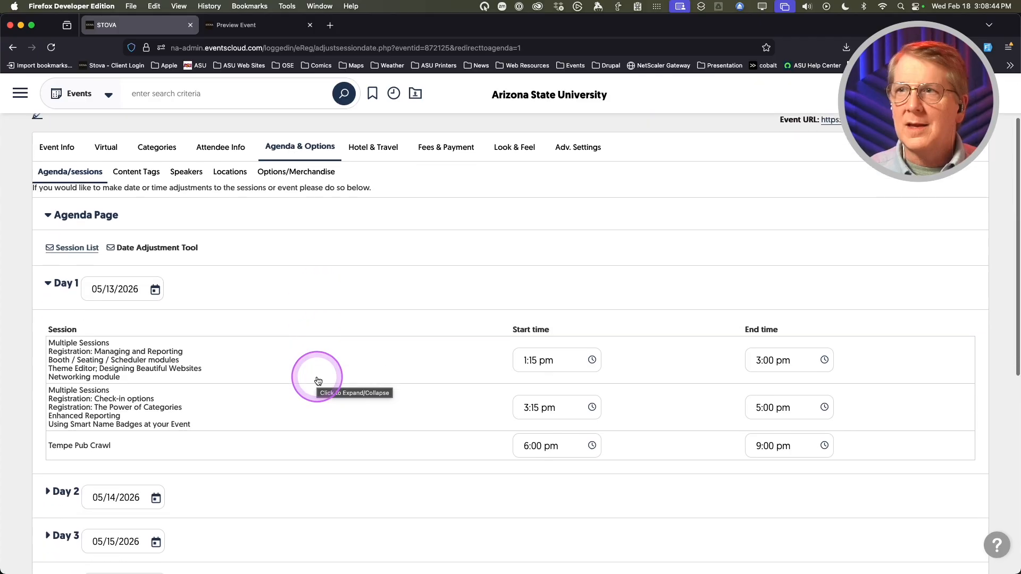
scroll(318, 380, "down", 2)
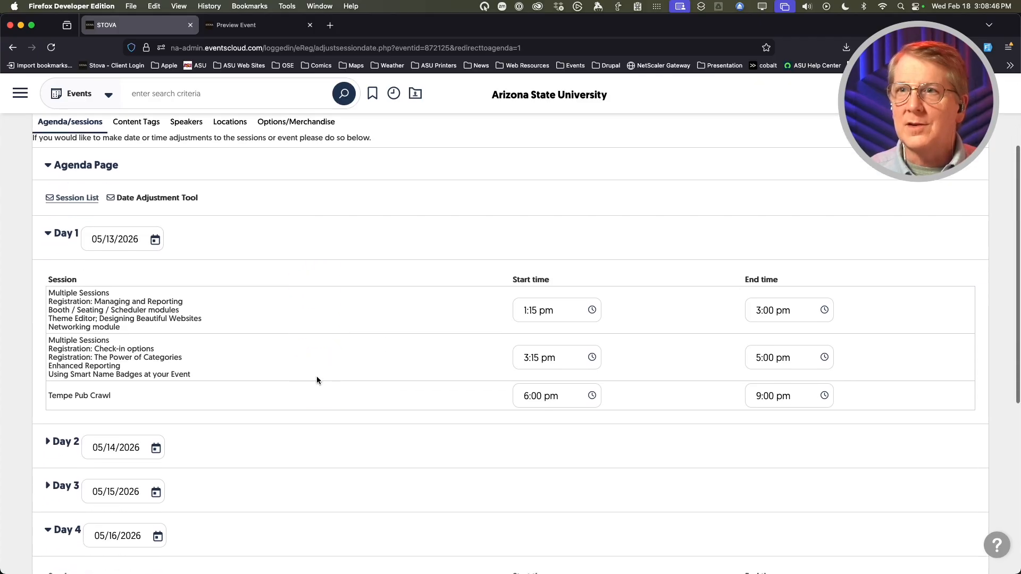
scroll(316, 379, "up", 4)
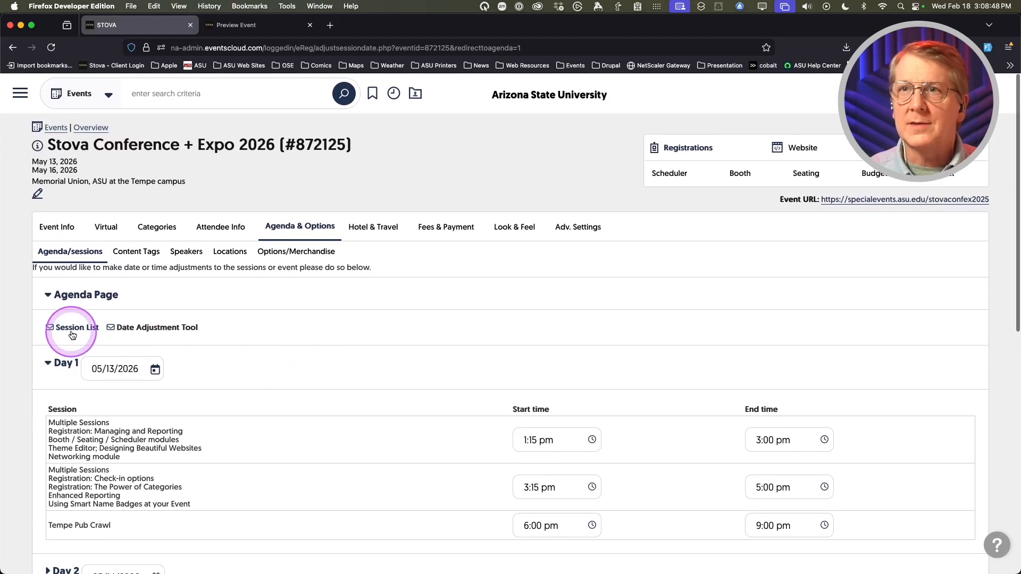
- Open the Session List, save it, and review sessions dated May 13–16, 2026
left_click(70, 329)
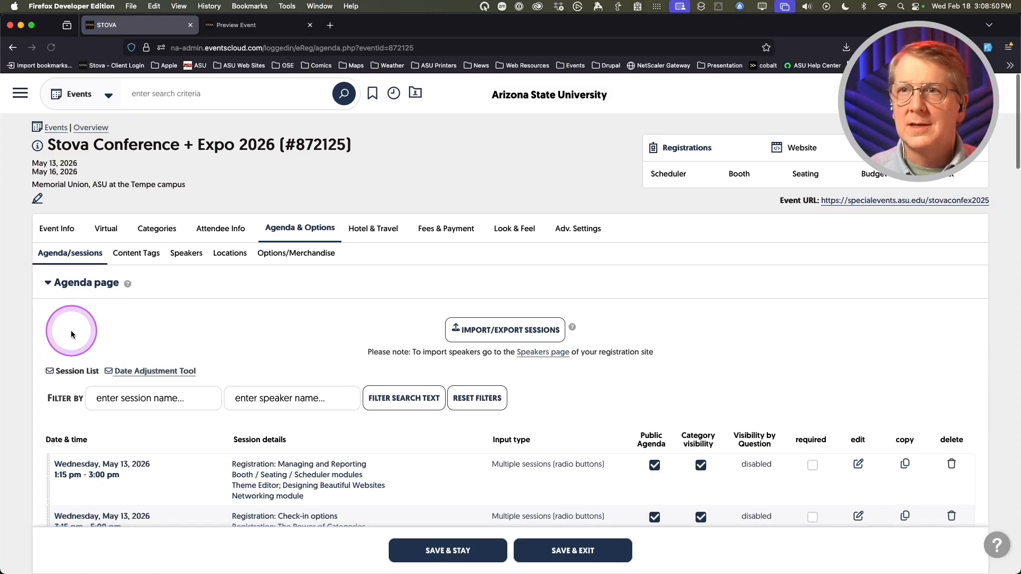
scroll(50, 410, "down", 5)
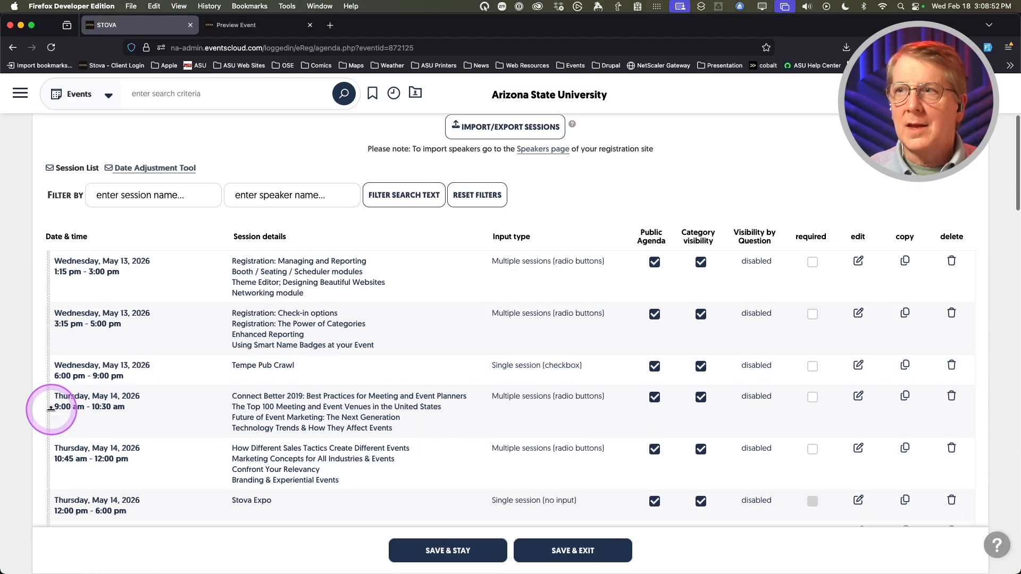
left_click(436, 551)
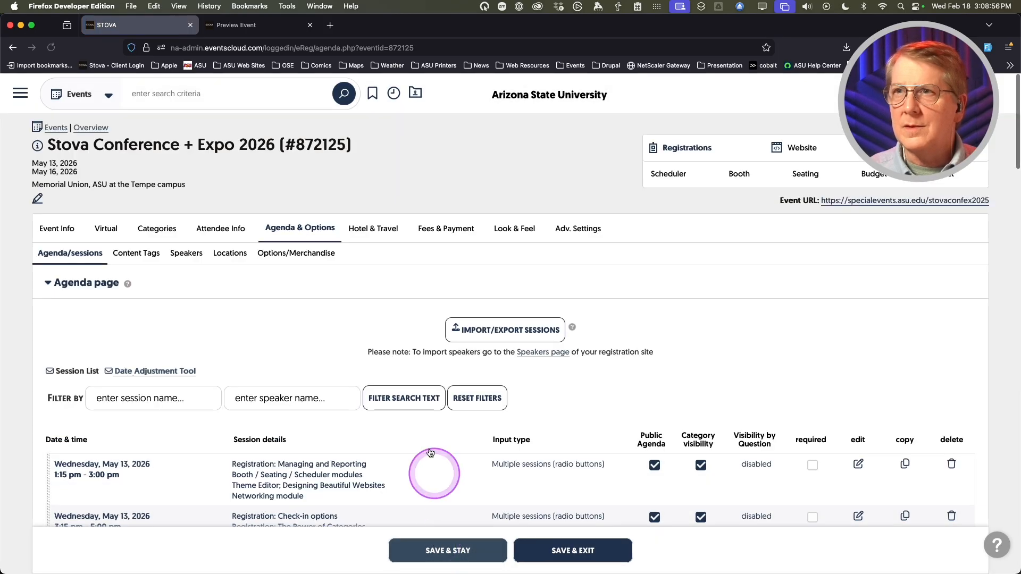
scroll(409, 454, "down", 3)
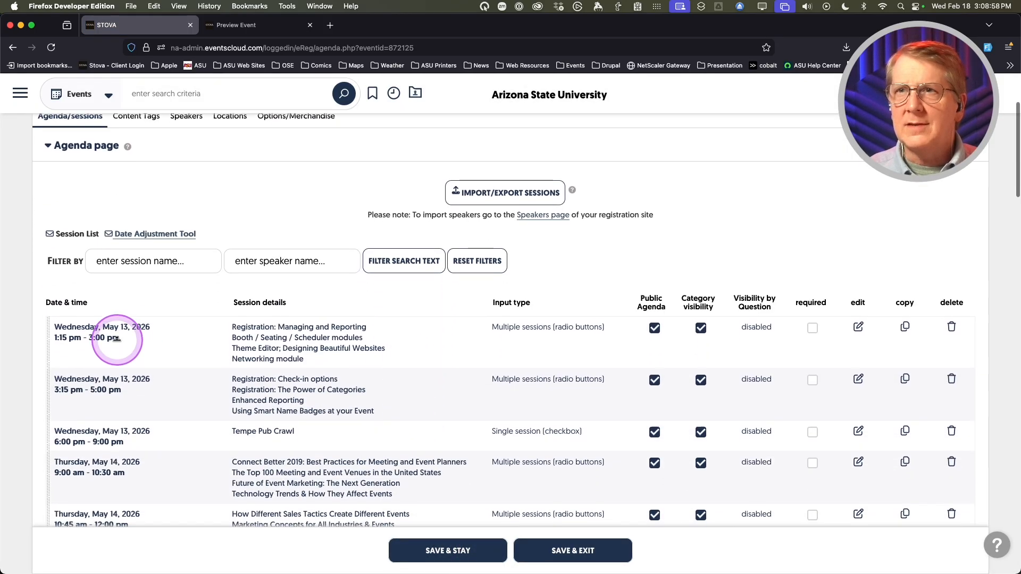
scroll(328, 388, "down", 3)
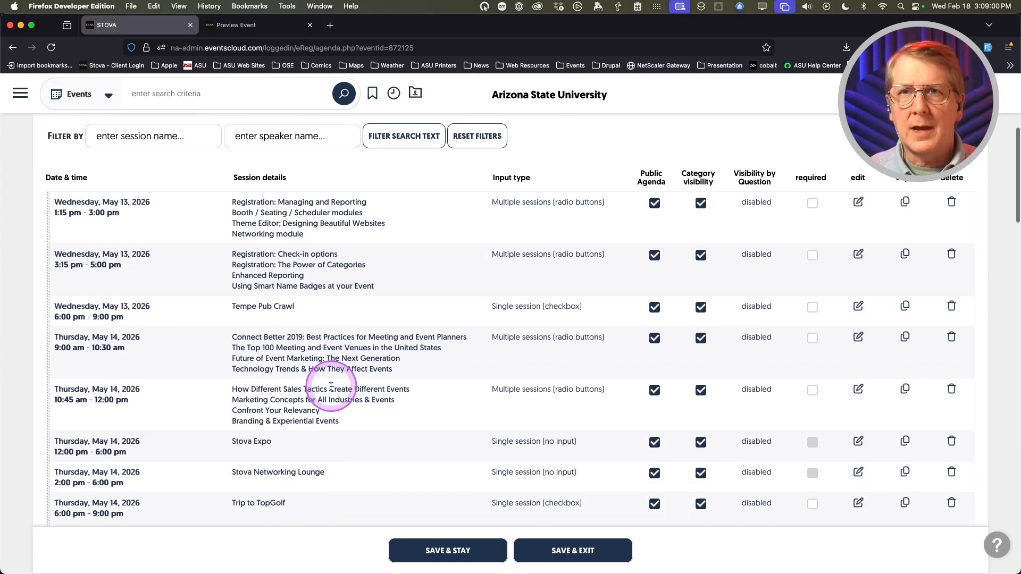
scroll(331, 387, "down", 9)
scroll(331, 389, "up", 2)
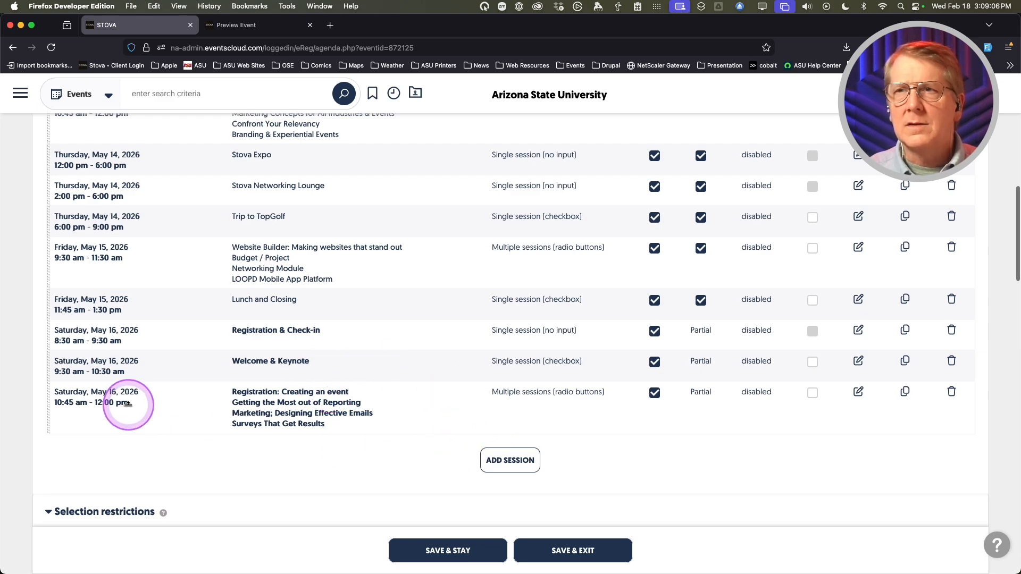
scroll(175, 458, "up", 3)
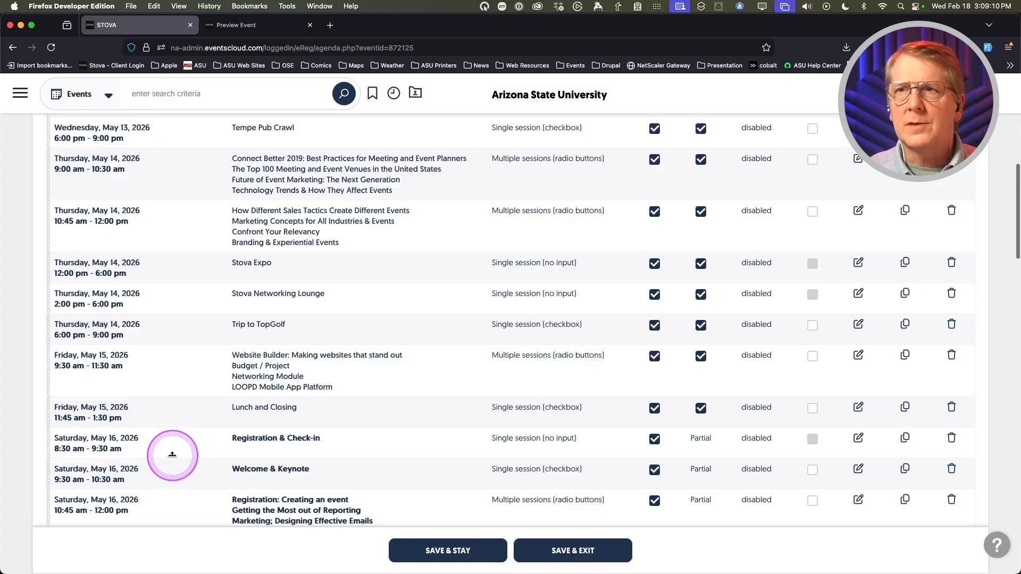
scroll(173, 454, "down", 2)
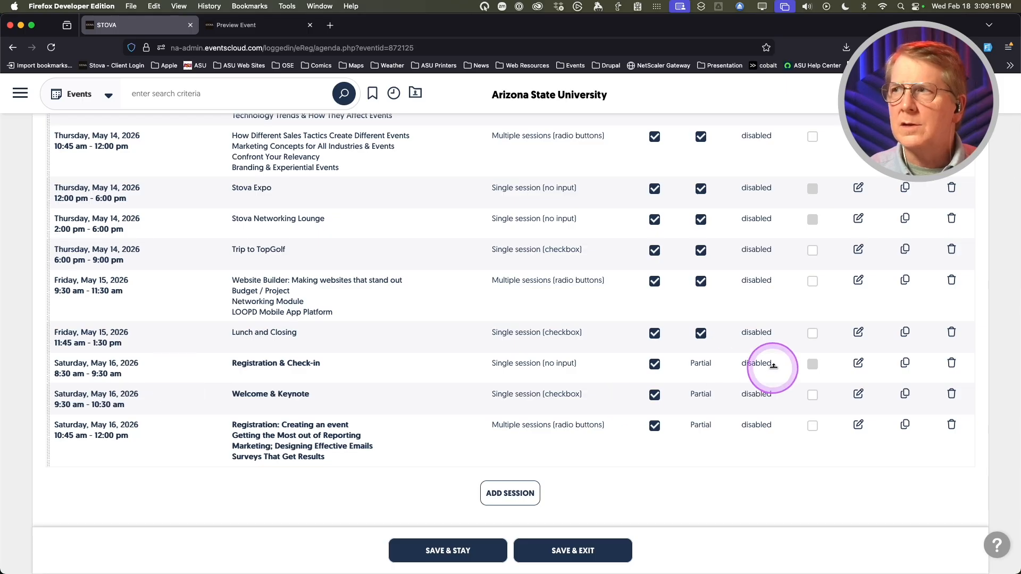
- Redate Registration & Check-in, Welcome & Keynote and the next breakout to 05/13/2026, then save
left_click(858, 363)
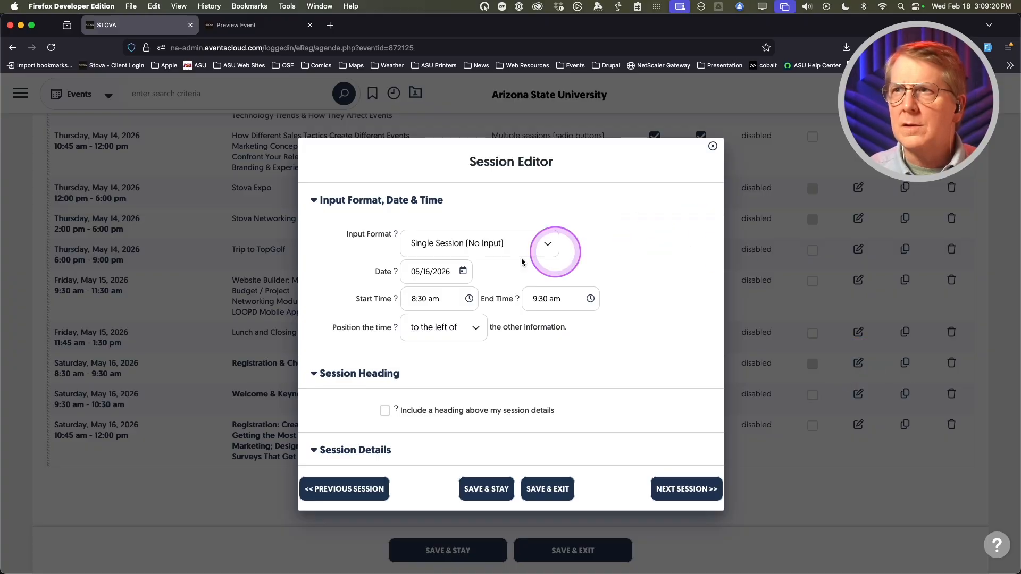
left_click(435, 272)
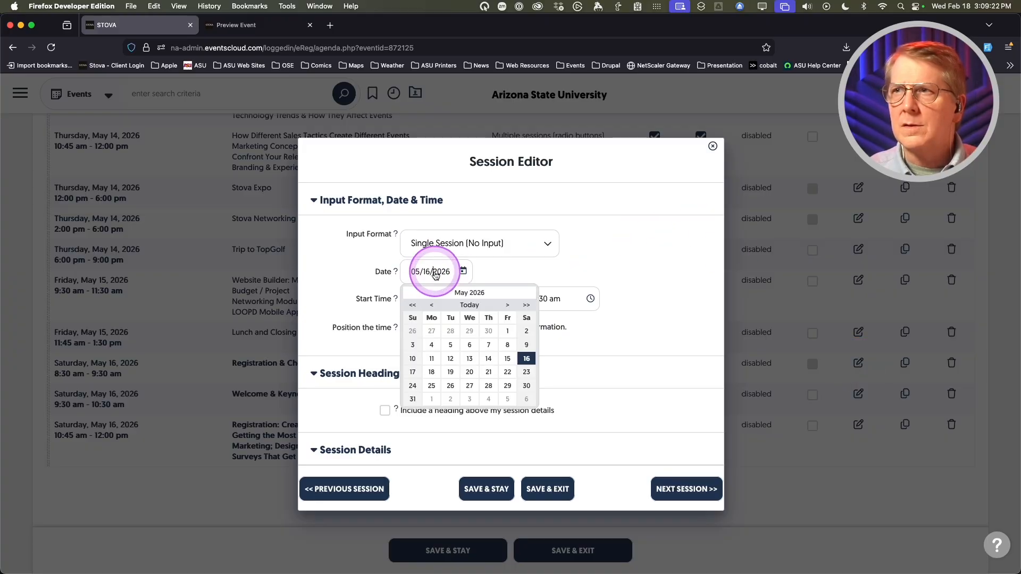
left_click(469, 358)
left_click(671, 500)
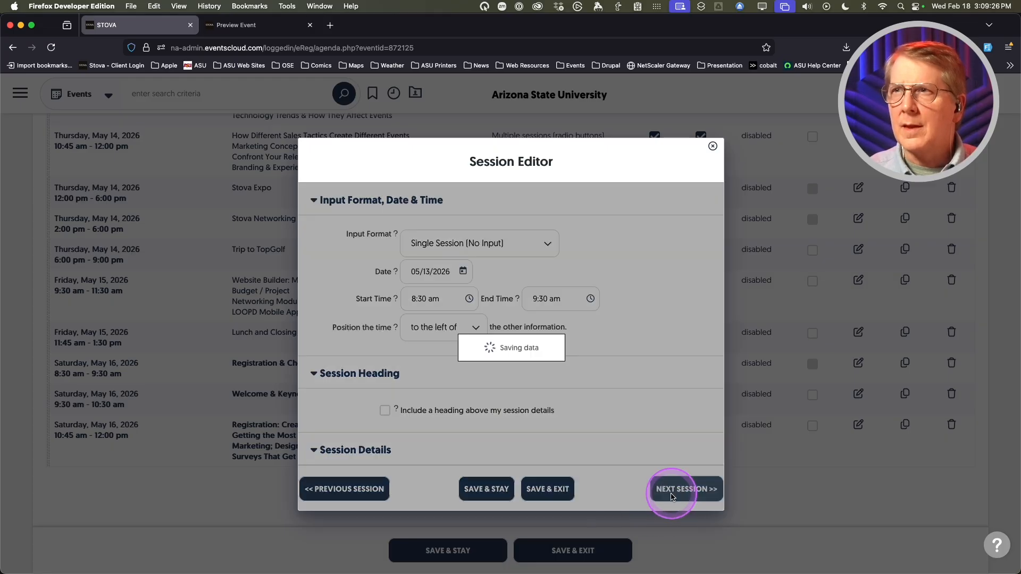
left_click(441, 274)
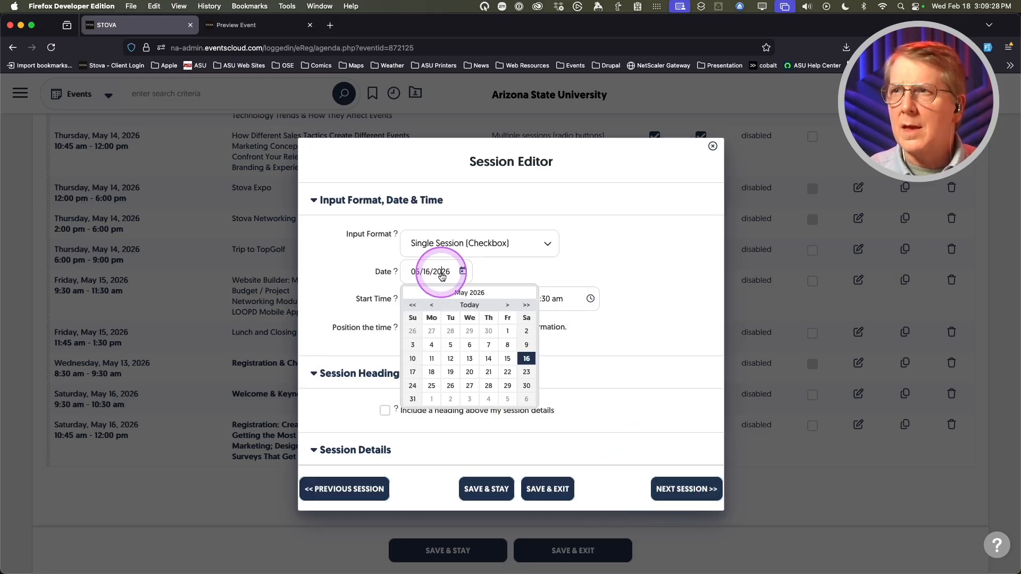
left_click(469, 358)
left_click(669, 484)
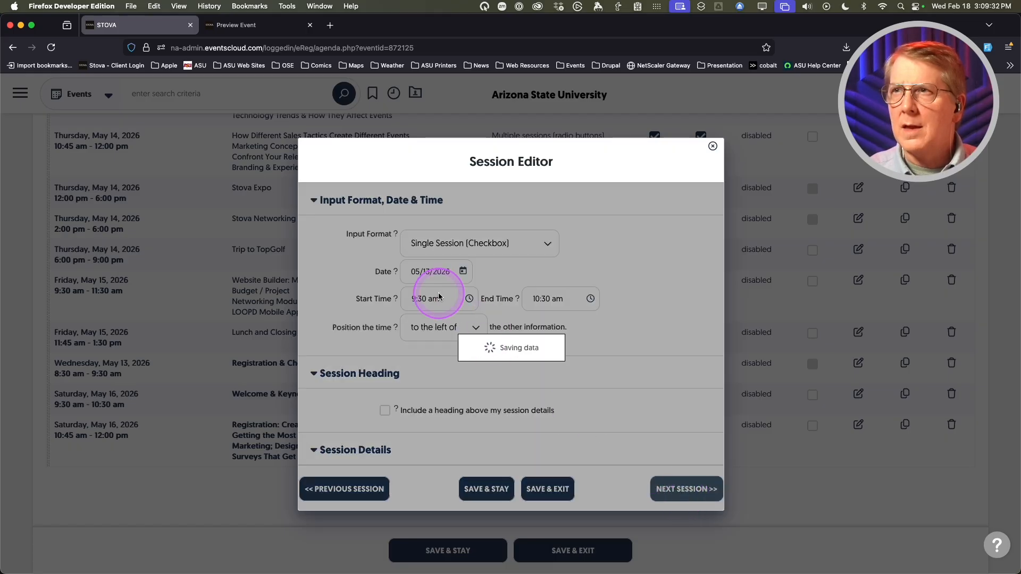
left_click(438, 271)
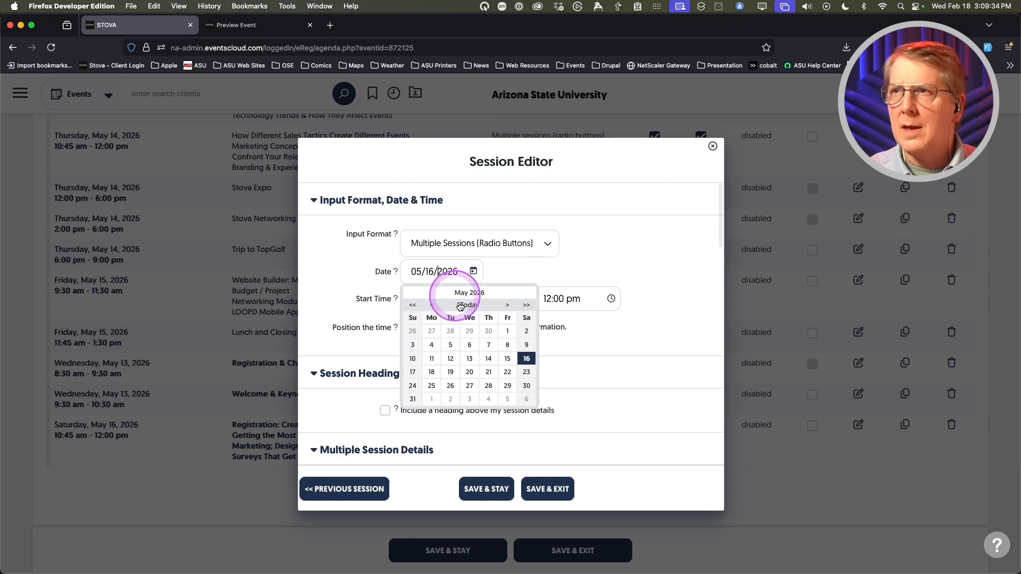
left_click(470, 359)
left_click(556, 490)
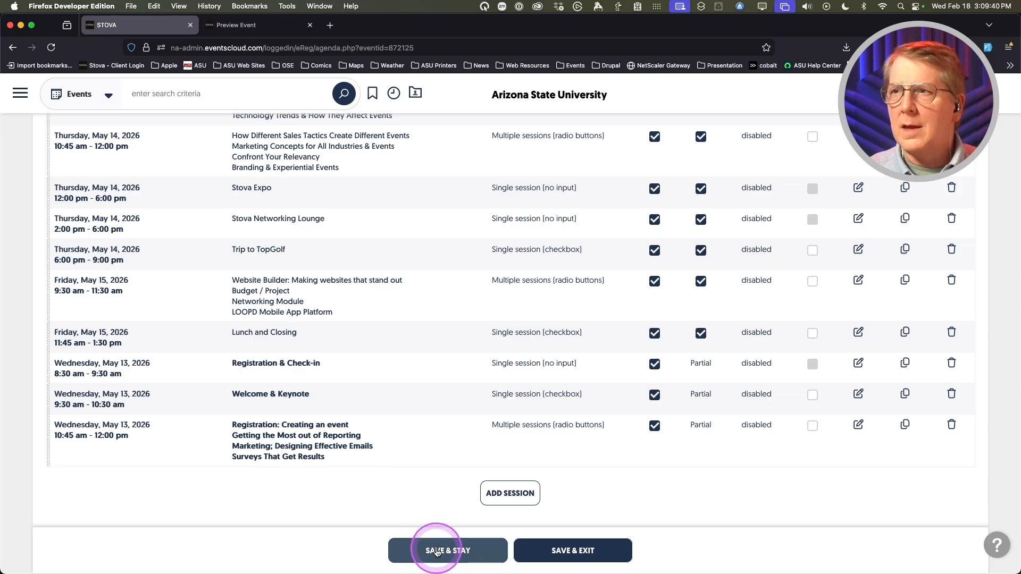
left_click(425, 550)
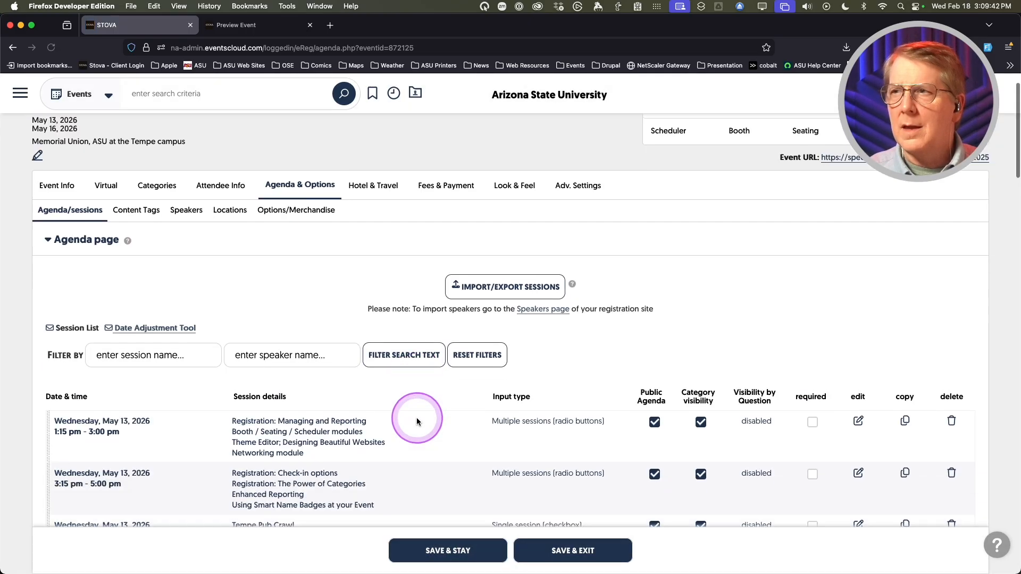
- Re-sort the agenda sessions chronologically with Order By Date/Time
scroll(417, 417, "down", 12)
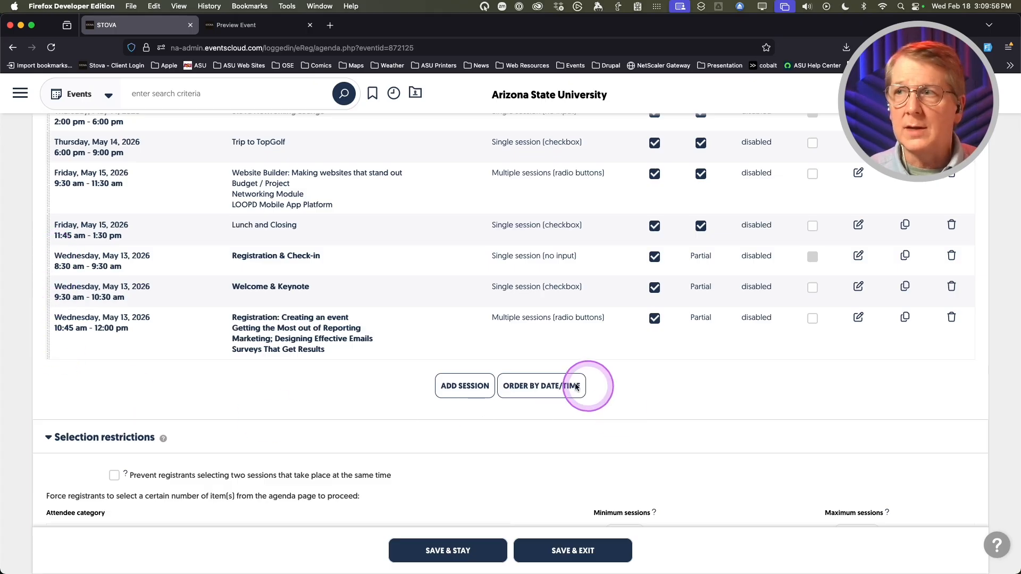
left_click(528, 391)
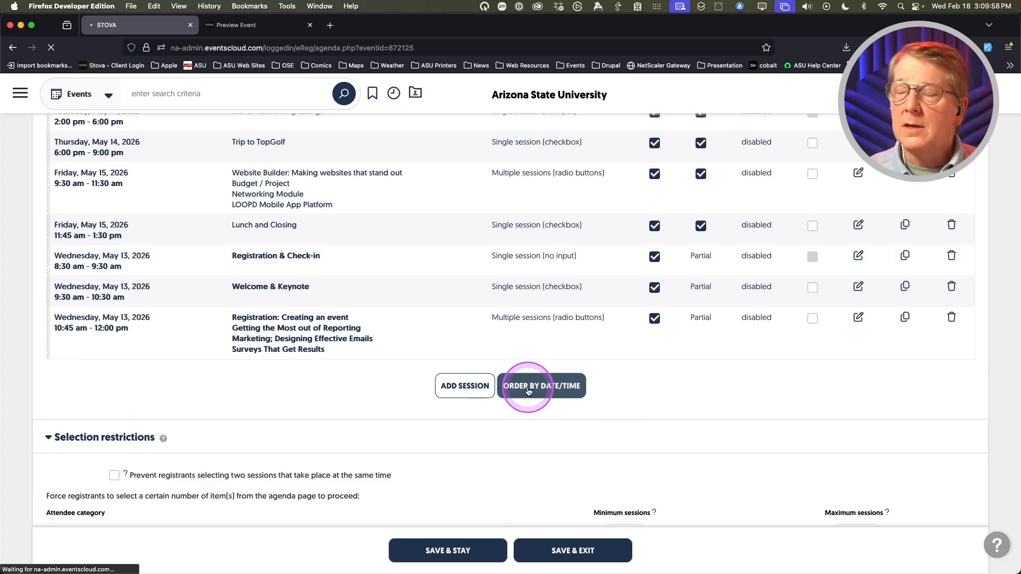
scroll(433, 447, "down", 5)
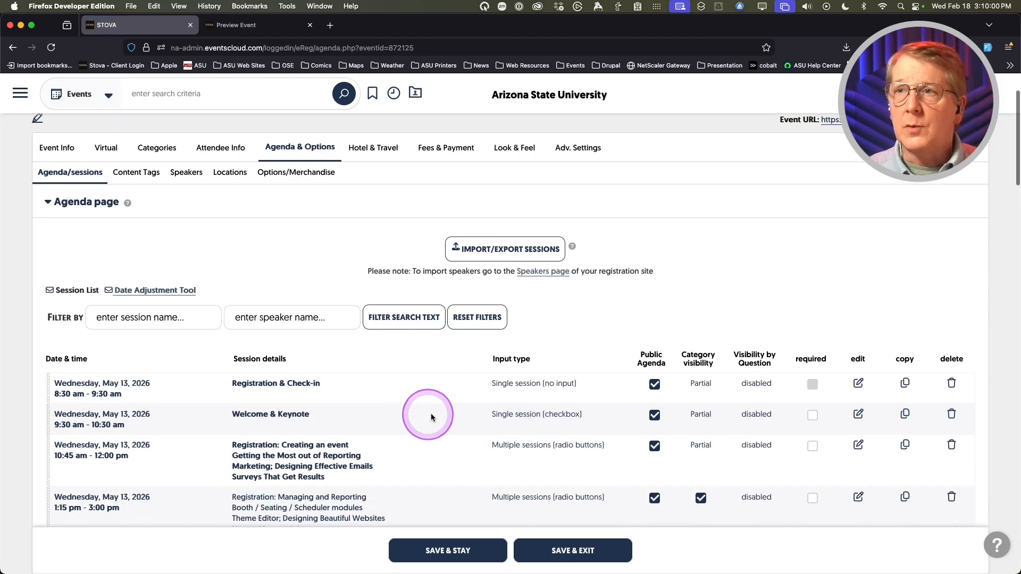
scroll(440, 415, "down", 2)
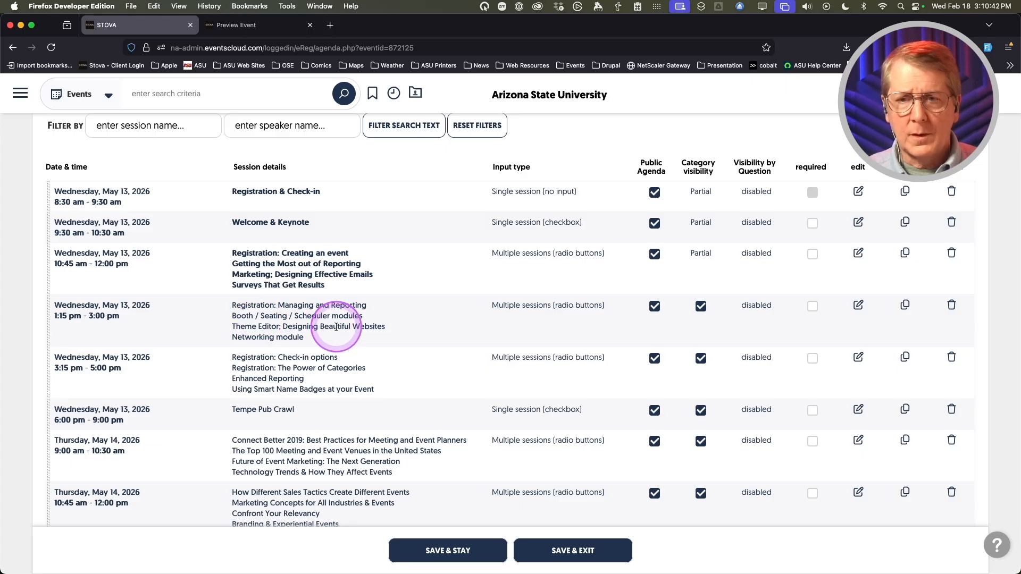
scroll(422, 359, "down", 1)
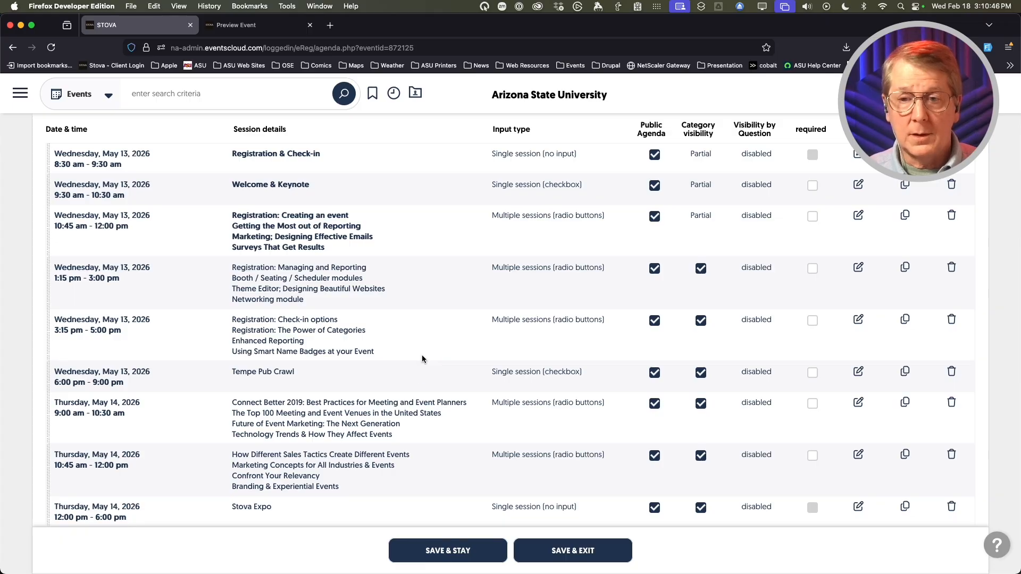
scroll(424, 356, "up", 8)
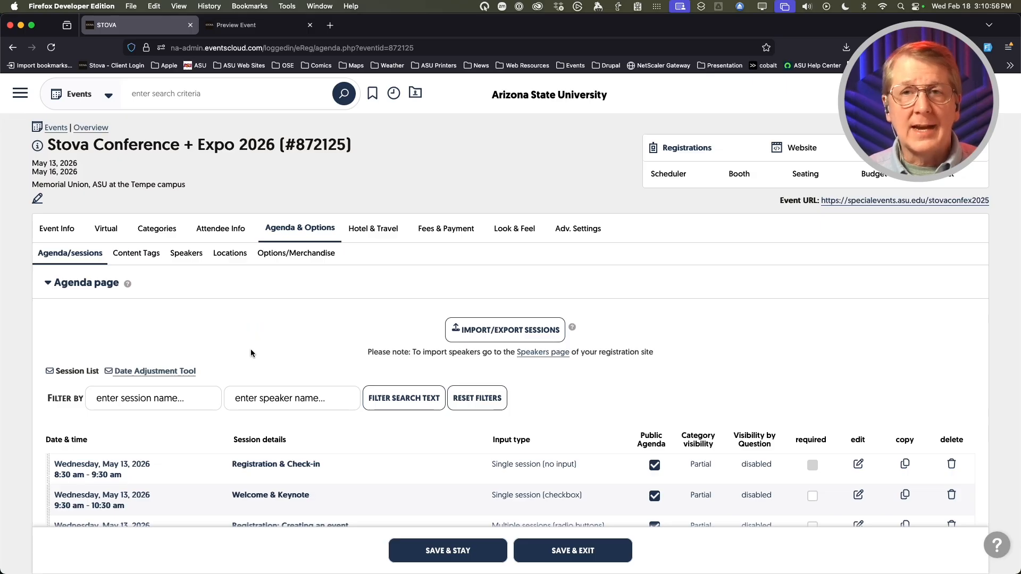
scroll(217, 358, "down", 10)
scroll(217, 357, "down", 2)
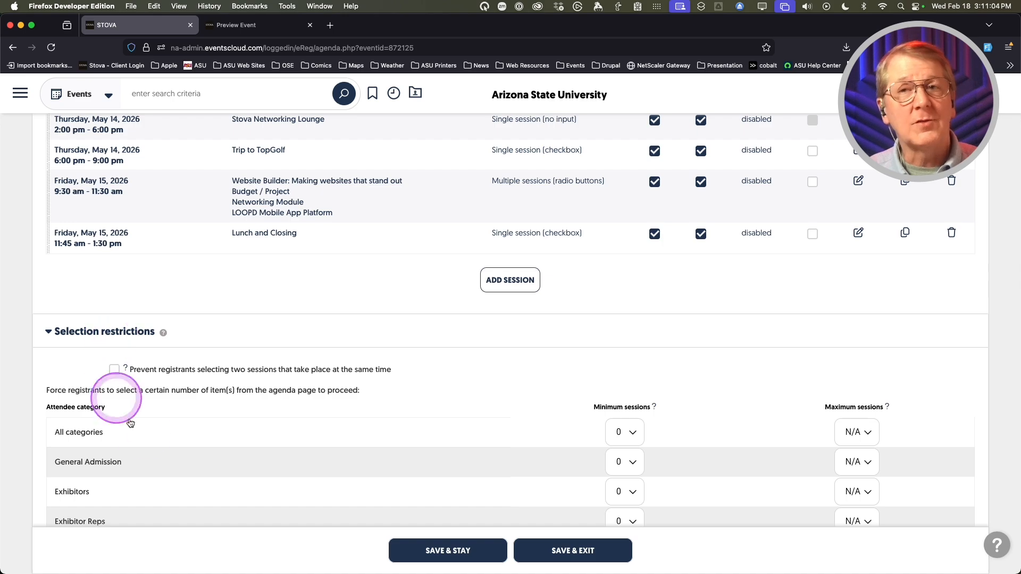
scroll(262, 434, "down", 1)
scroll(264, 433, "down", 3)
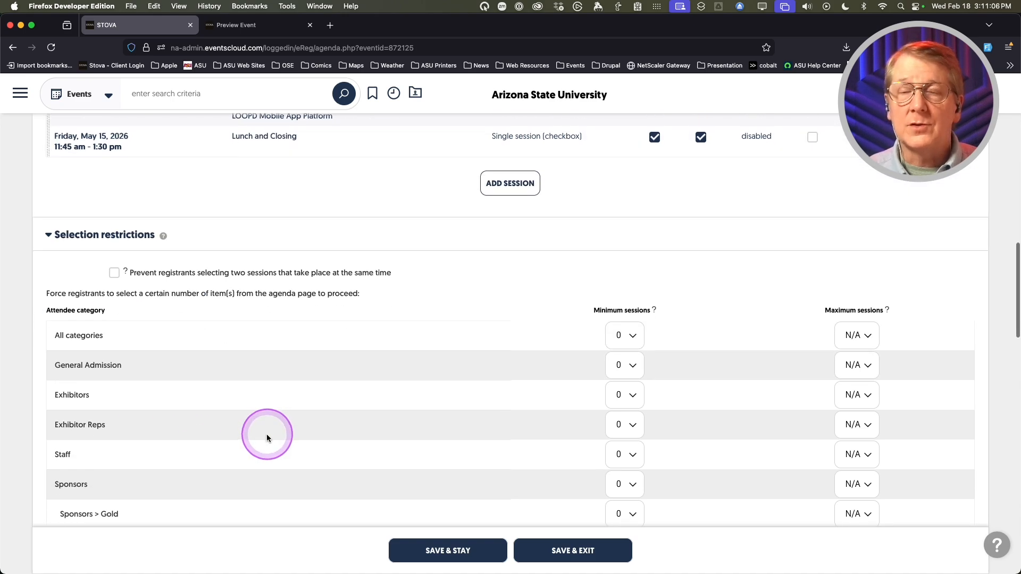
scroll(266, 434, "down", 1)
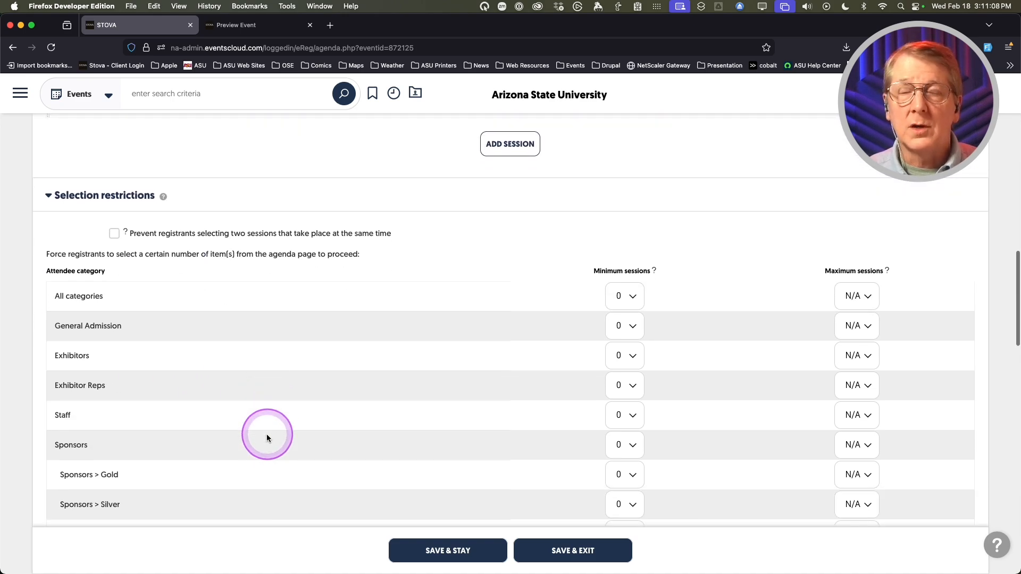
scroll(267, 434, "down", 1)
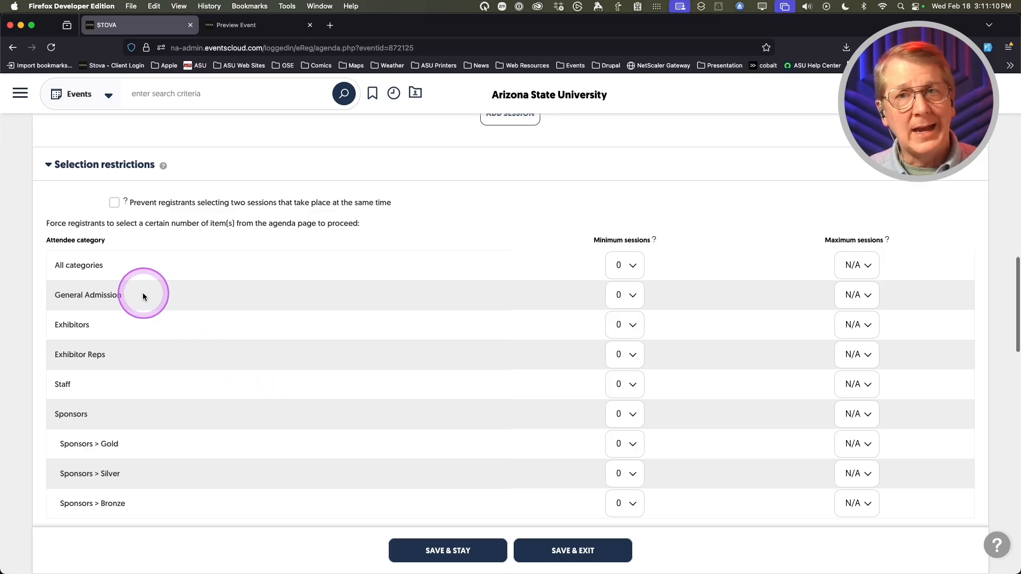
scroll(251, 392, "down", 2)
scroll(251, 390, "down", 5)
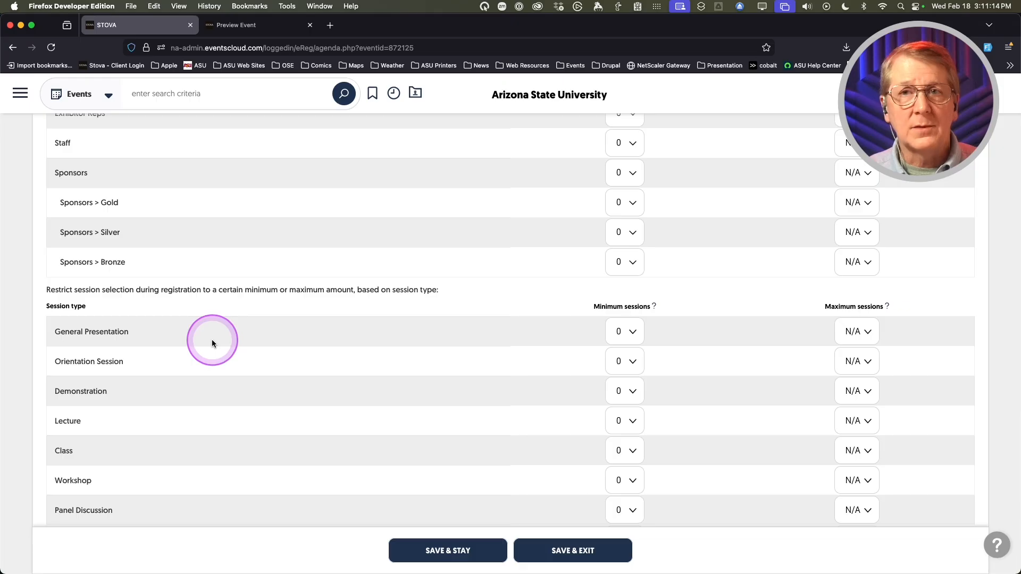
scroll(431, 401, "up", 5)
scroll(505, 402, "up", 3)
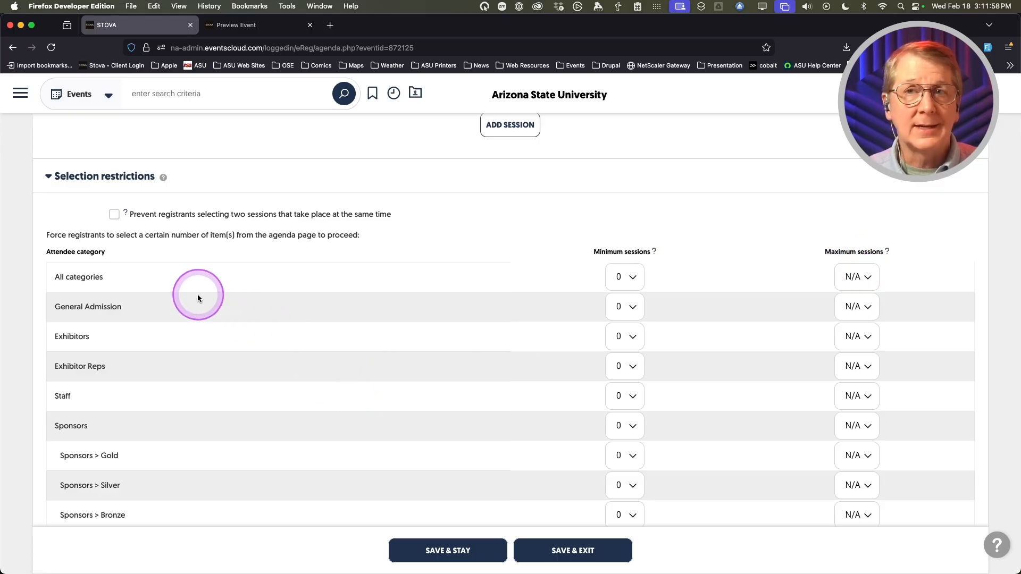
scroll(285, 360, "down", 6)
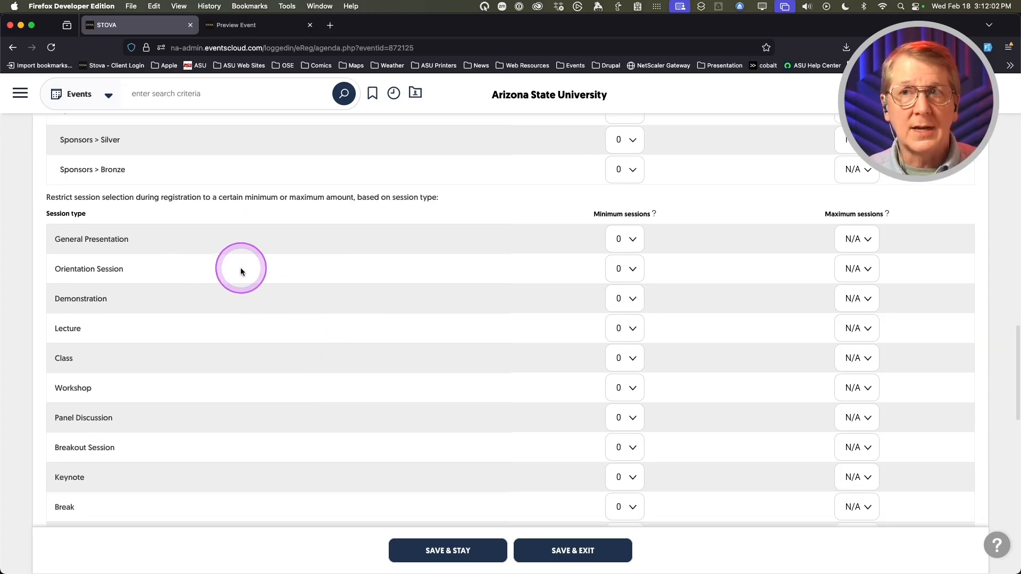
scroll(241, 271, "down", 2)
scroll(240, 272, "up", 1)
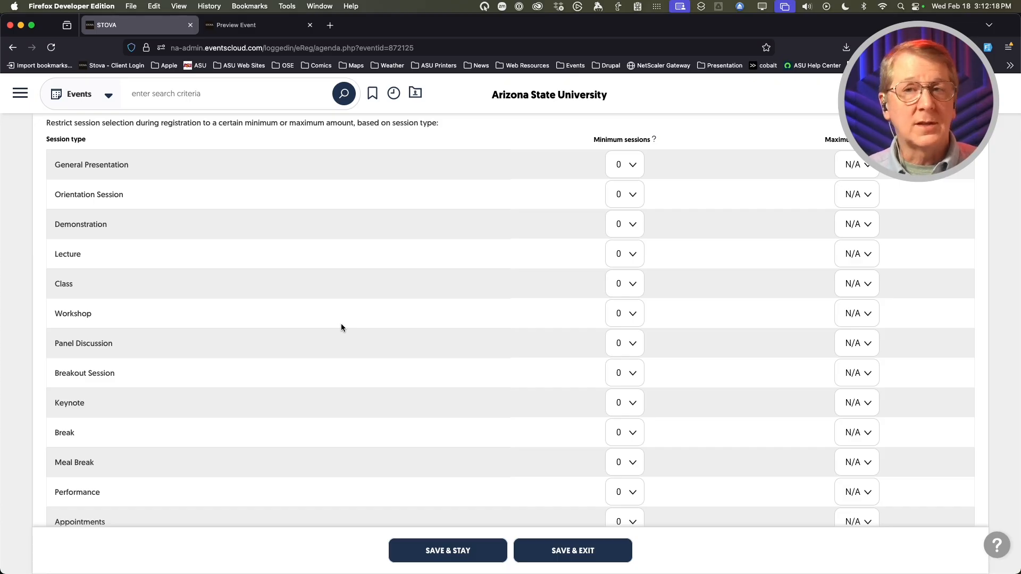
scroll(341, 327, "down", 5)
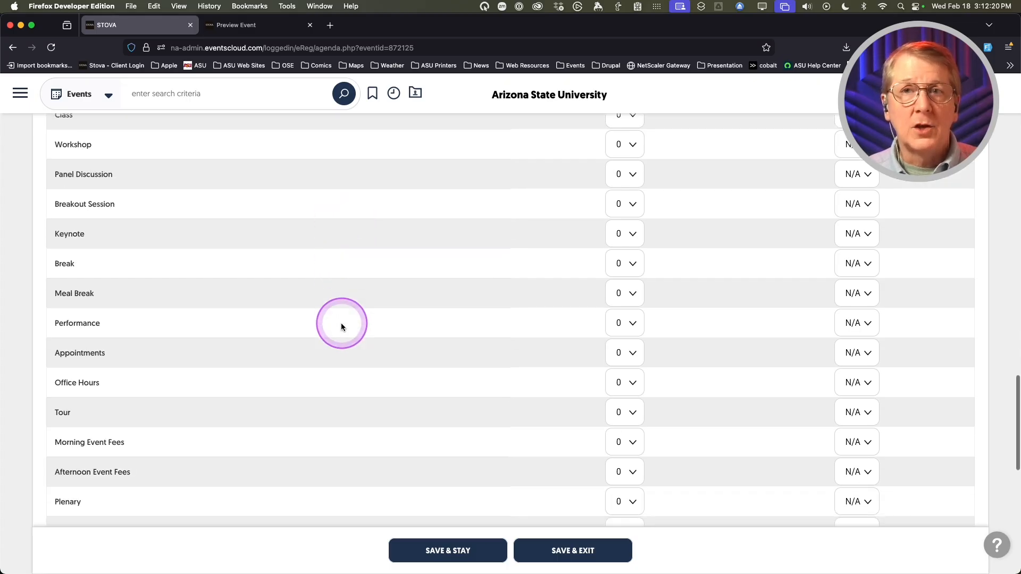
scroll(341, 323, "up", 2)
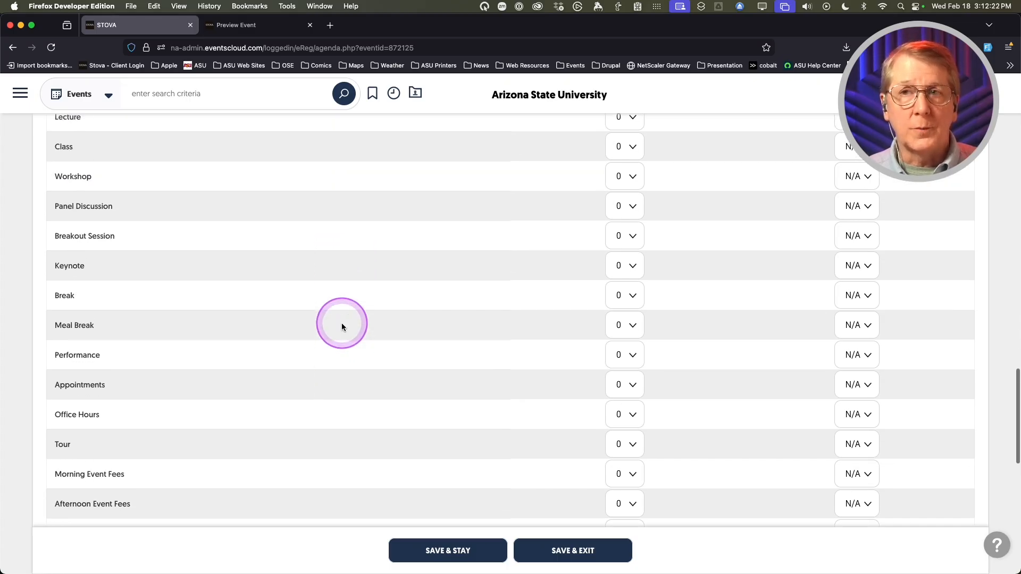
scroll(341, 323, "down", 5)
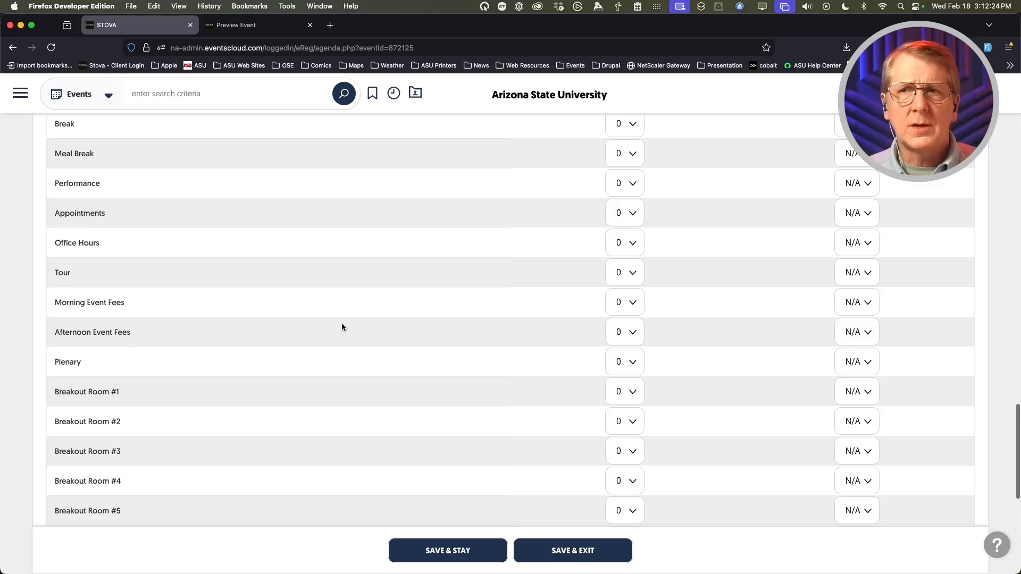
scroll(341, 325, "down", 3)
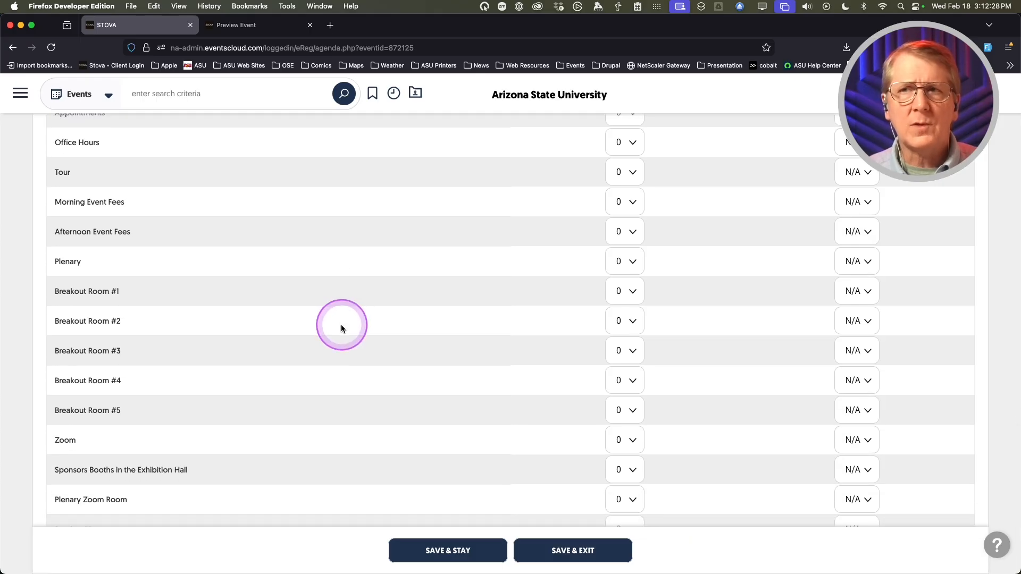
scroll(341, 328, "down", 1)
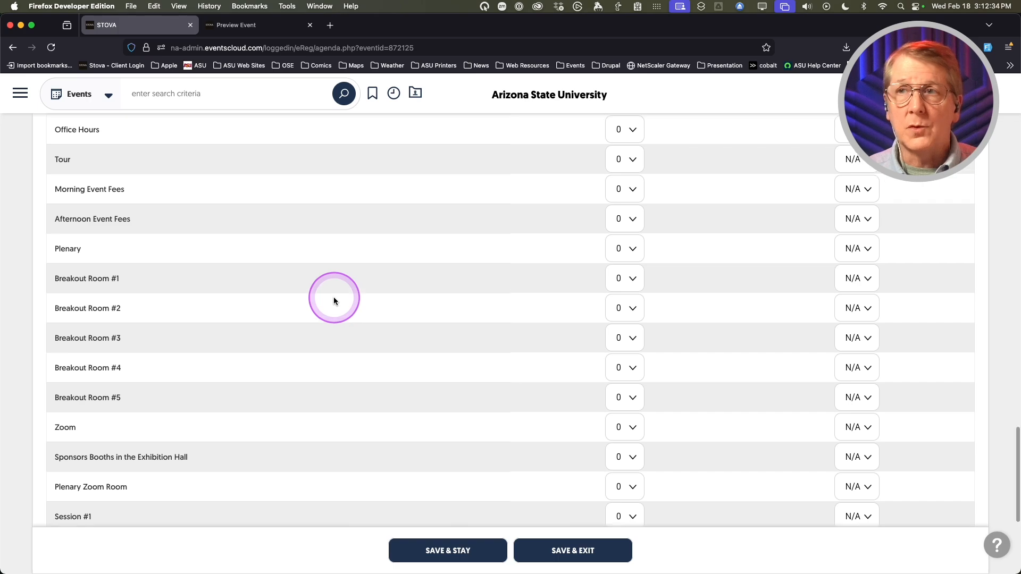
scroll(334, 300, "up", 1)
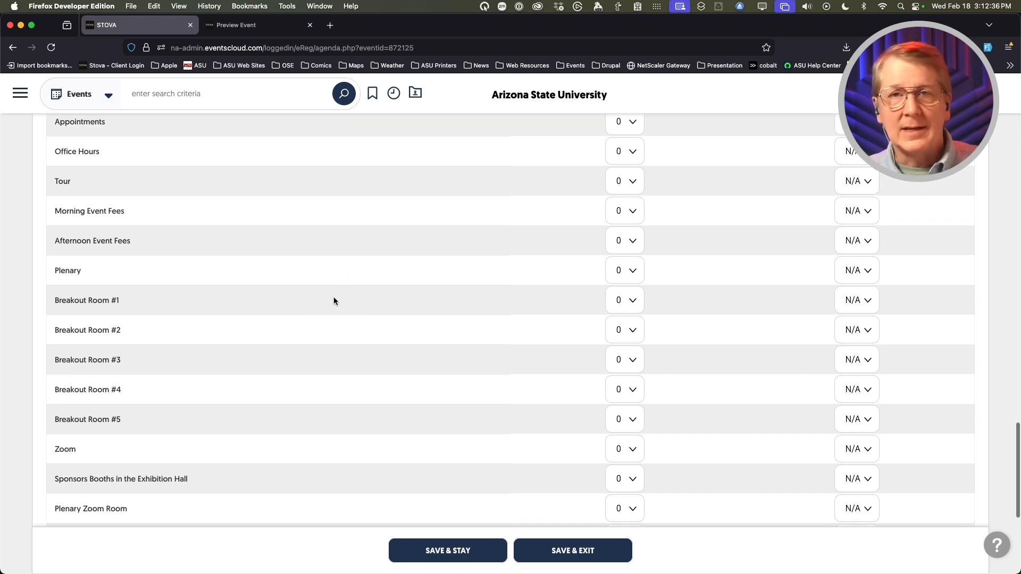
scroll(420, 330, "up", 15)
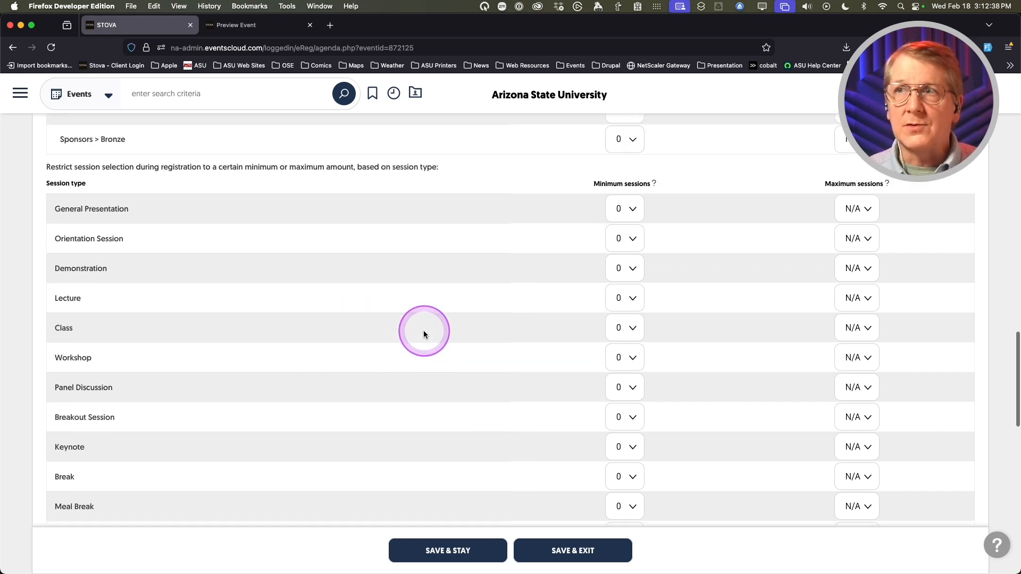
scroll(424, 333, "up", 20)
left_click(168, 321)
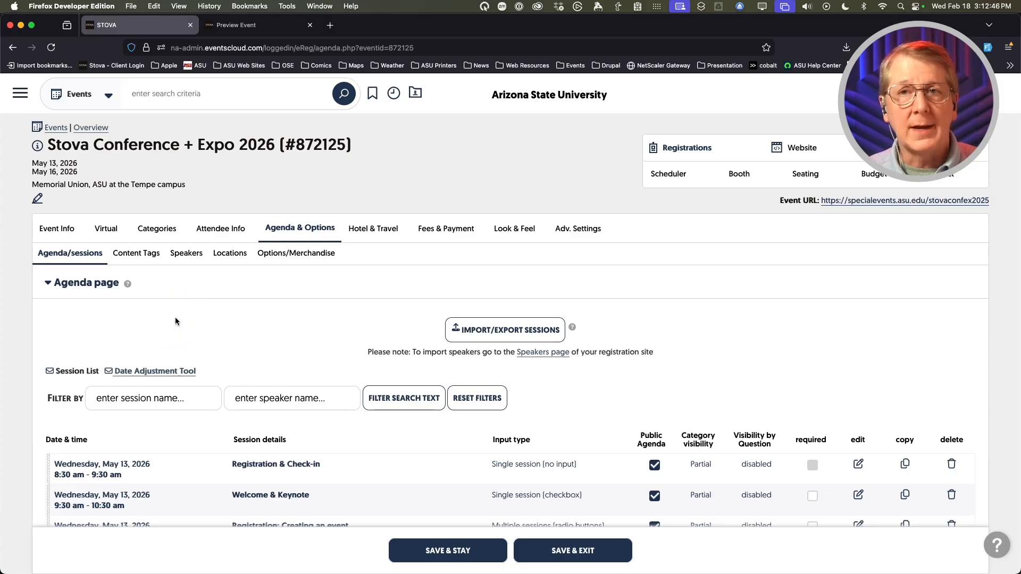
- Under Content Tags, add and save a content field named 'Experience Level'
left_click(136, 258)
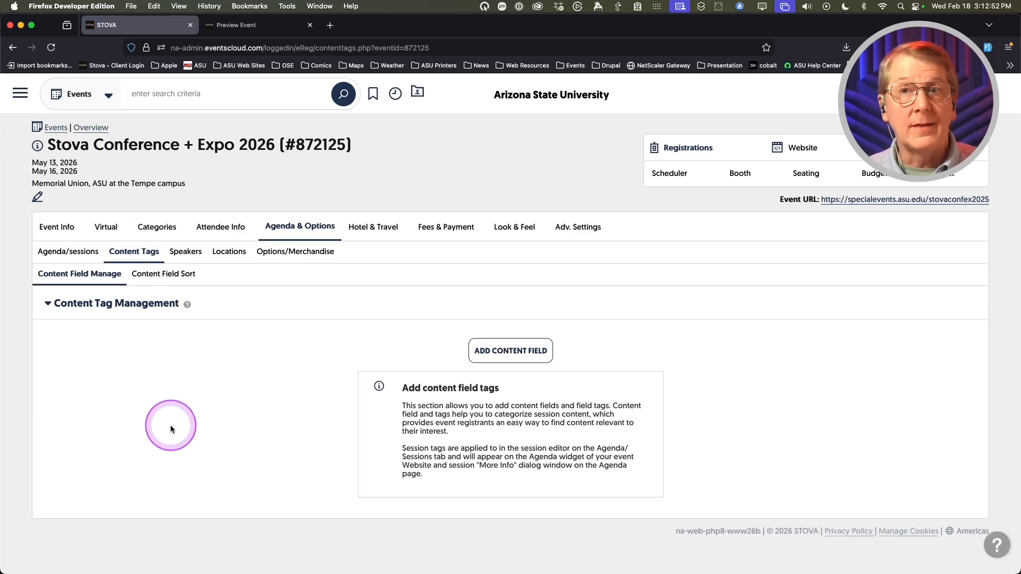
left_click(502, 348)
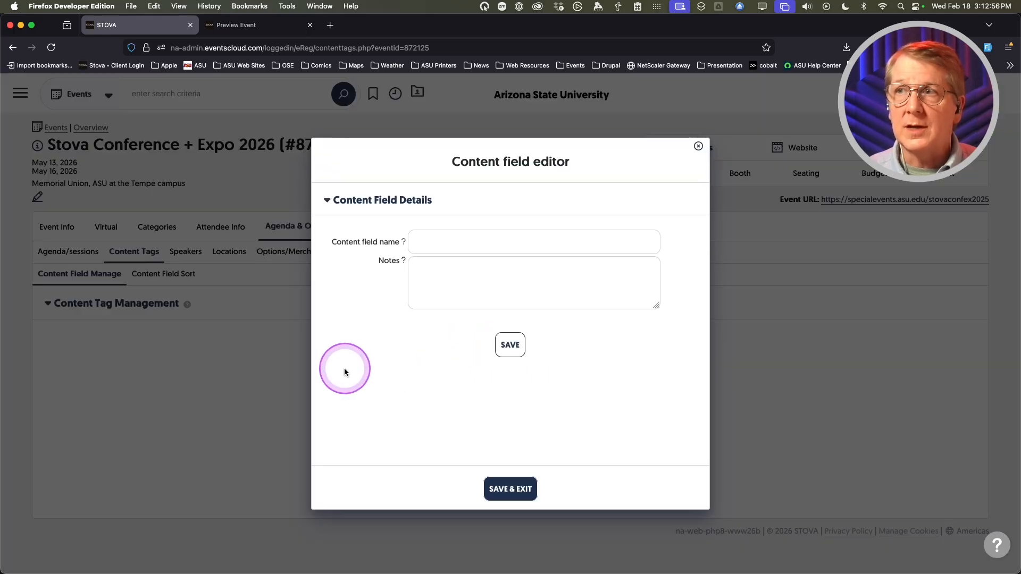
left_click(448, 241)
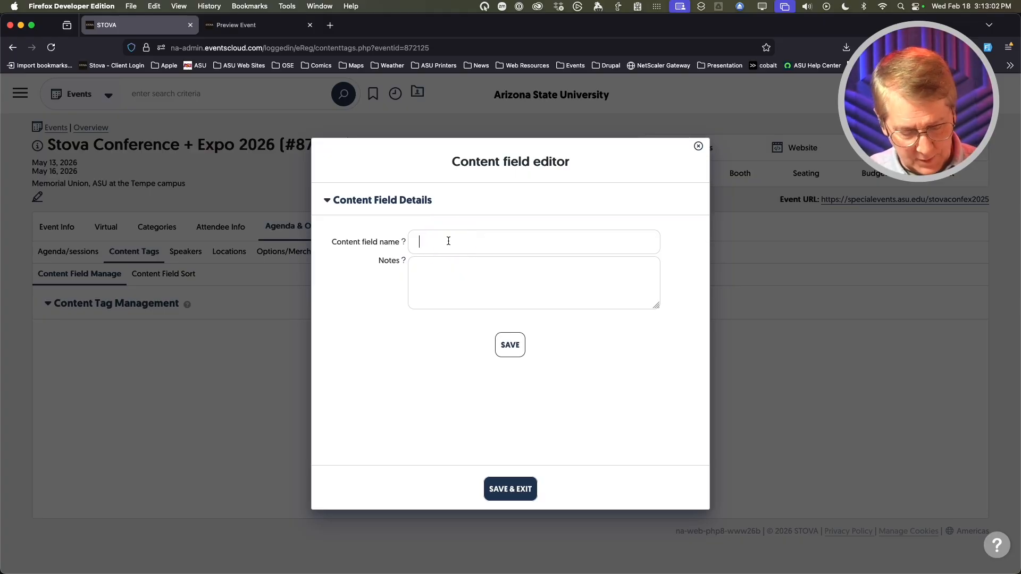
left_click(448, 241)
type("vc")
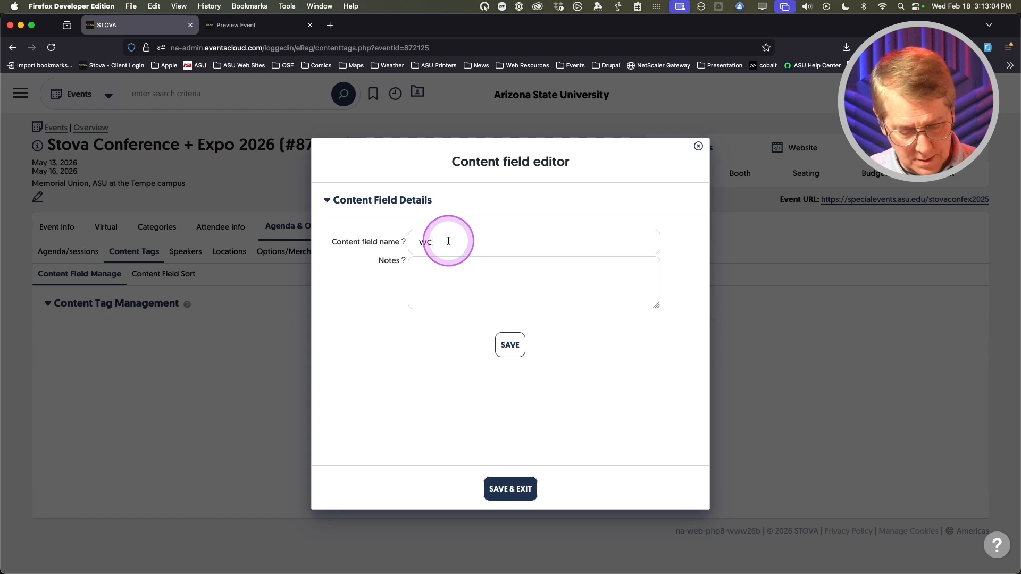
type("tExperience Level")
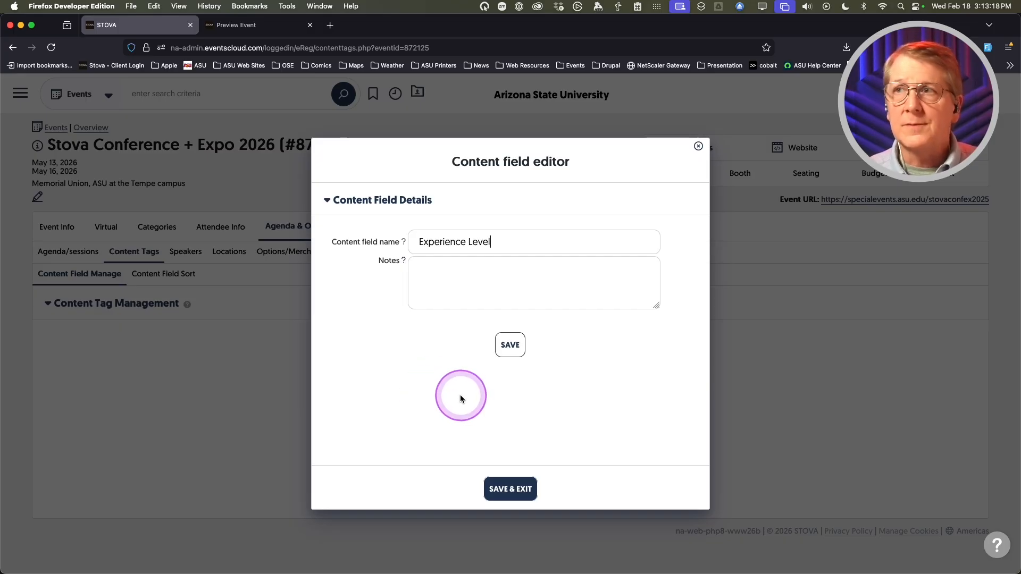
left_click(508, 347)
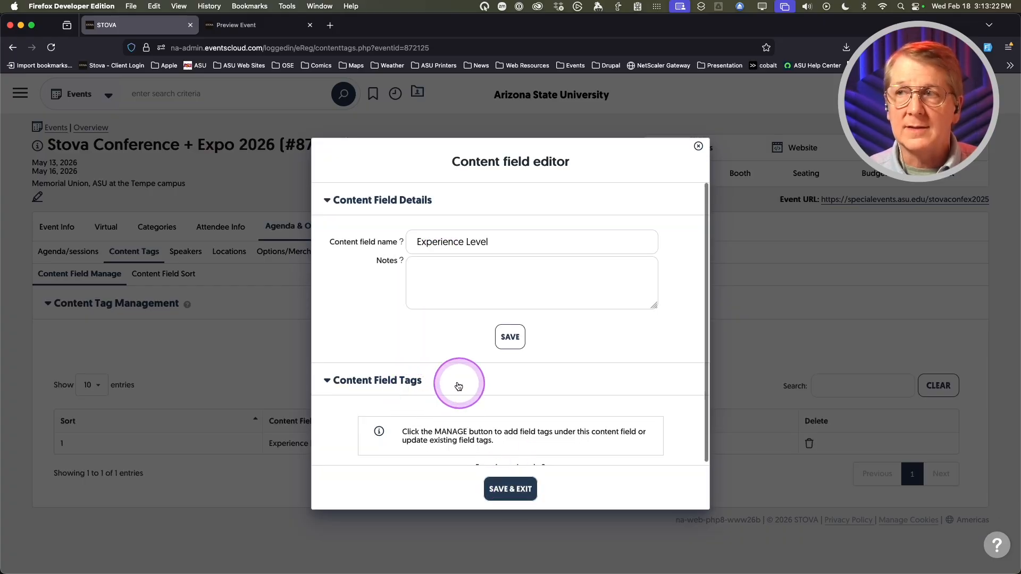
scroll(372, 337, "down", 2)
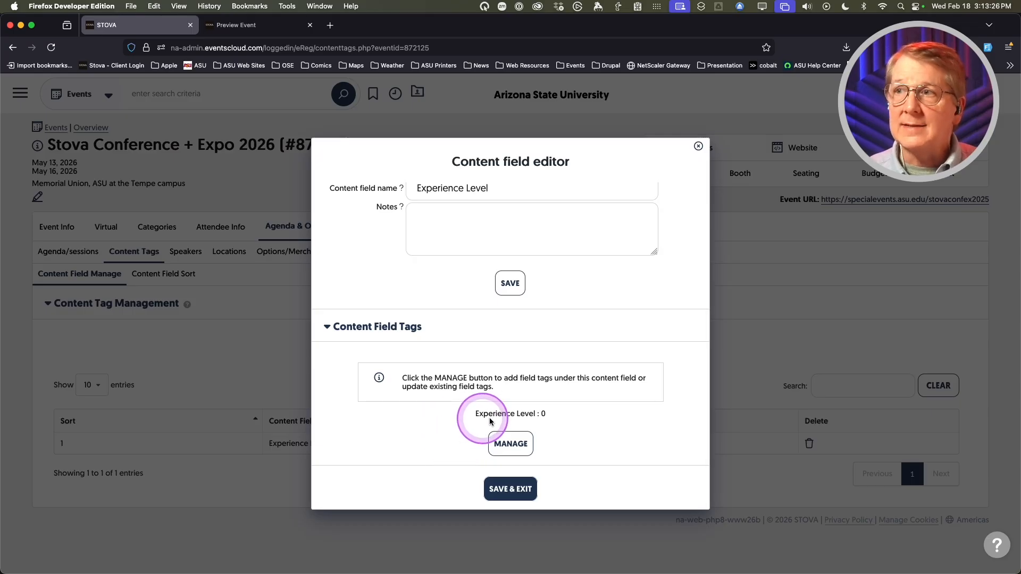
- Add three tag rows to Experience Level and name the first 'Beginner'
left_click(515, 443)
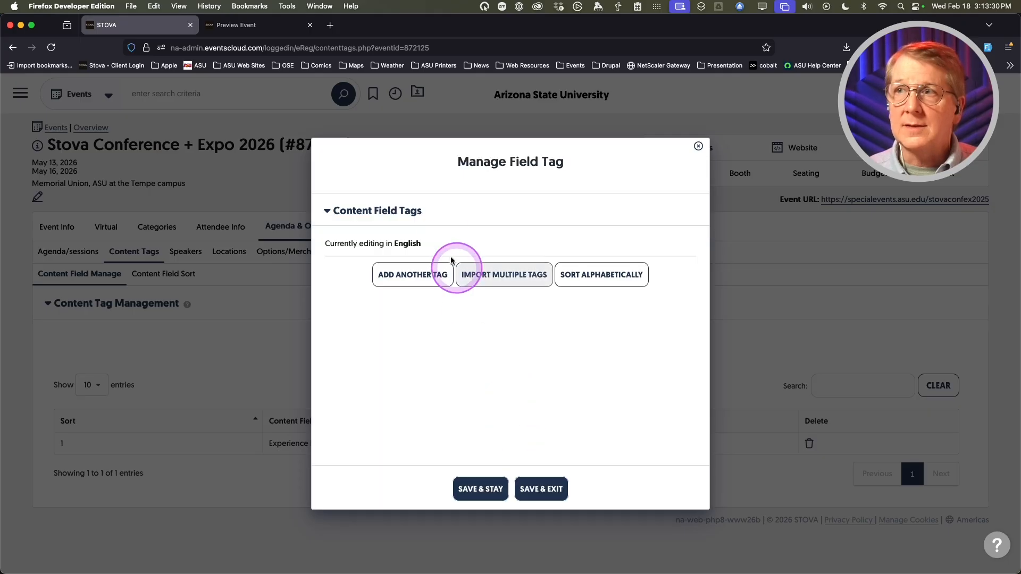
left_click(419, 275)
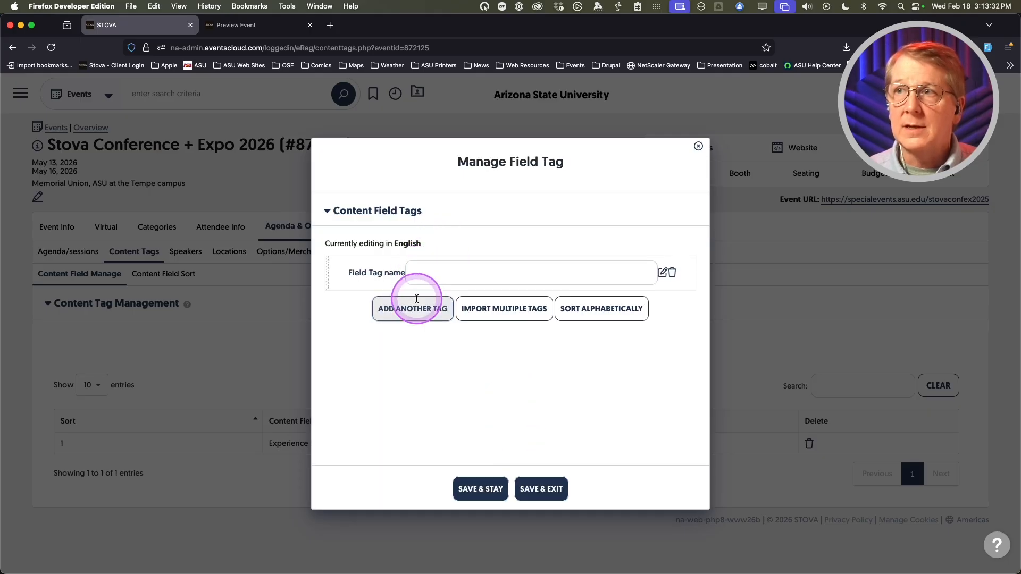
left_click(416, 307)
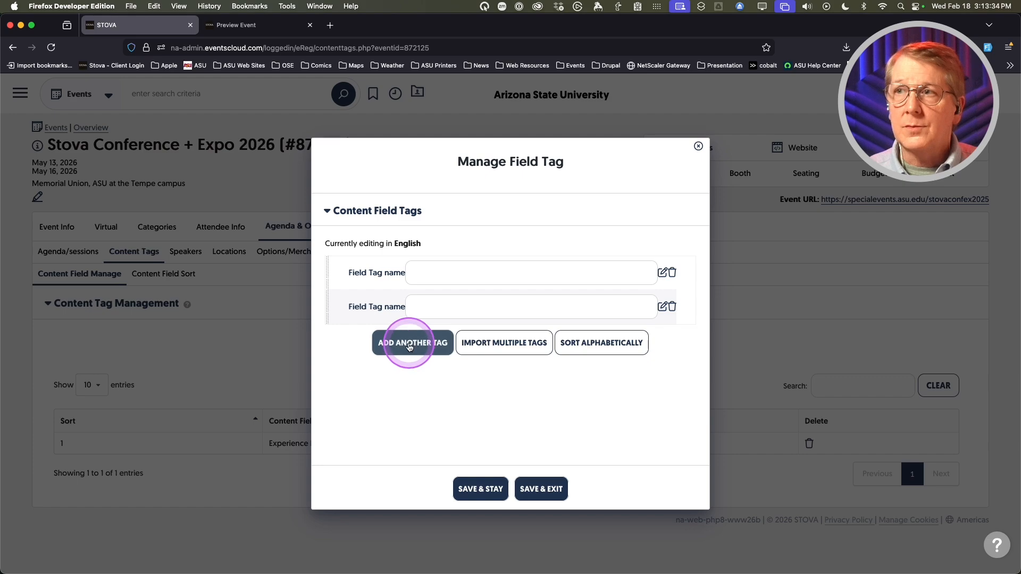
left_click(410, 347)
left_click(434, 272)
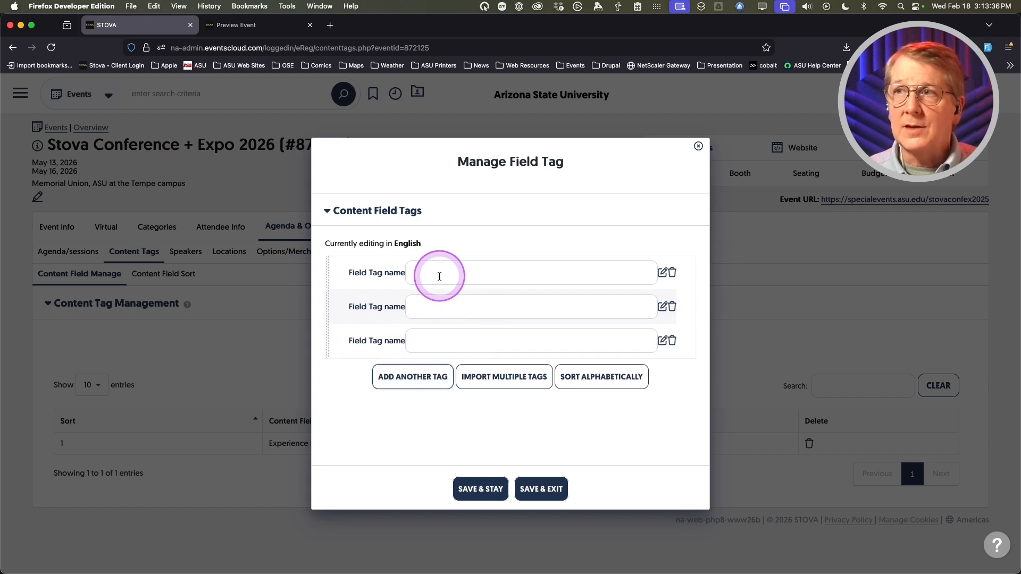
type("wc")
key("BackSpace")
key("BackSpace")
type("Beginner")
- Name the other tags 'Intermediate' and 'Advanced' and save all three
left_click(449, 307)
type("wc")
key("BackSpace")
key("BackSpace")
type("Intermediate")
left_click(446, 342)
type("wct")
key("BackSpace")
key("BackSpace")
key("BackSpace")
type("Advanced")
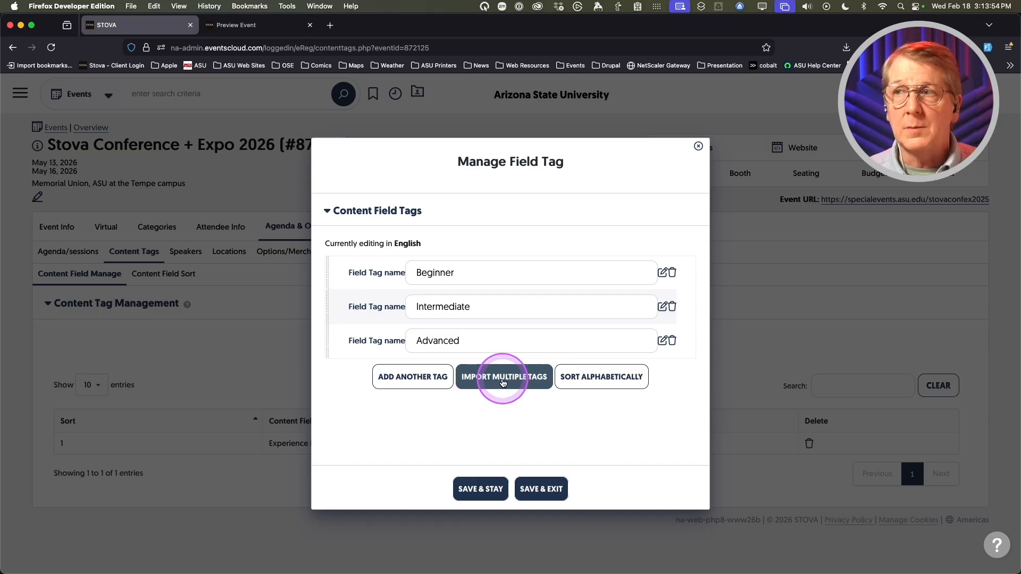
left_click(488, 494)
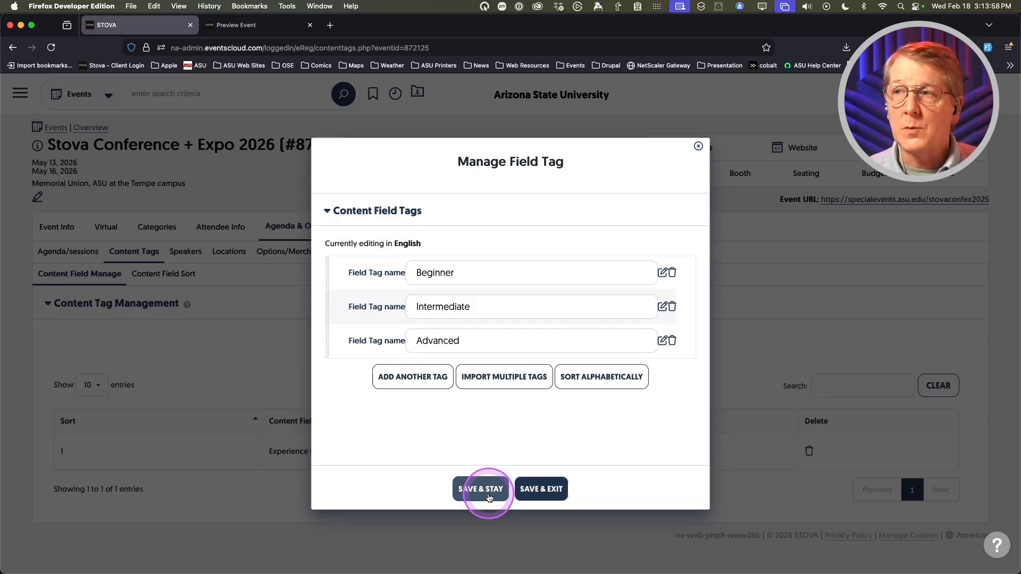
- Download the field-tag import template in Excel (.xlsx) format, then close the Import Field Tags dialog
left_click(489, 378)
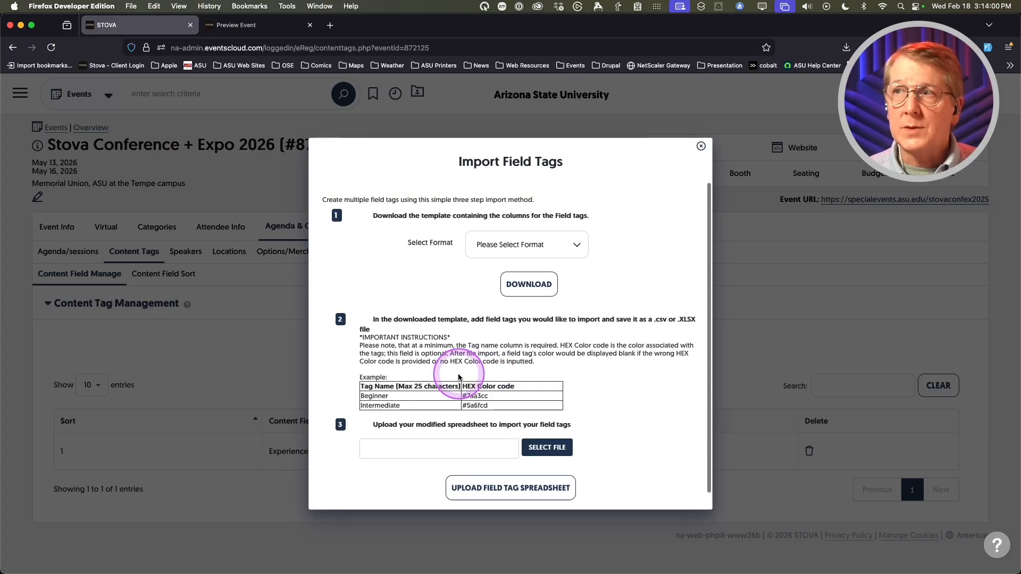
left_click(519, 254)
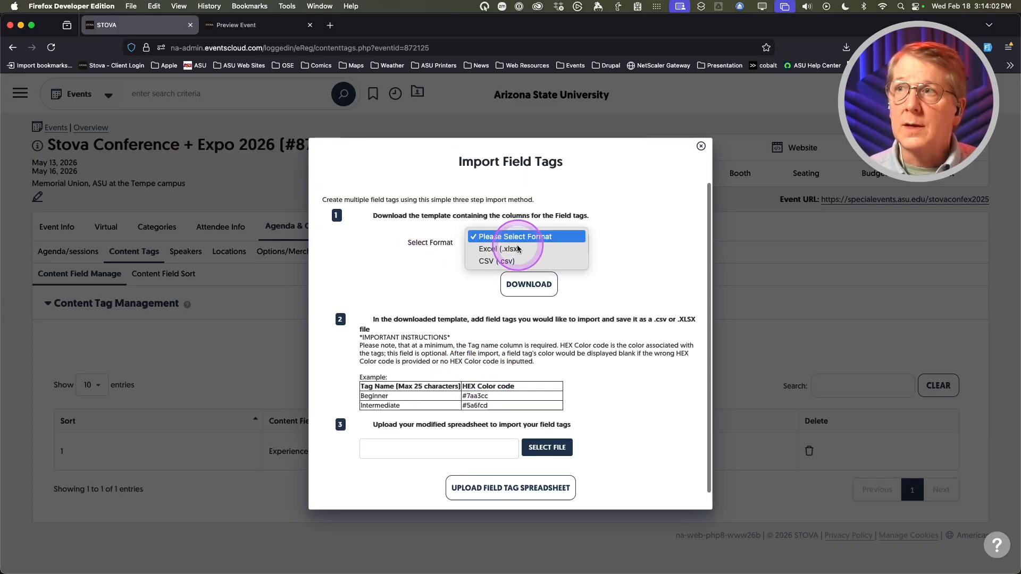
left_click(509, 250)
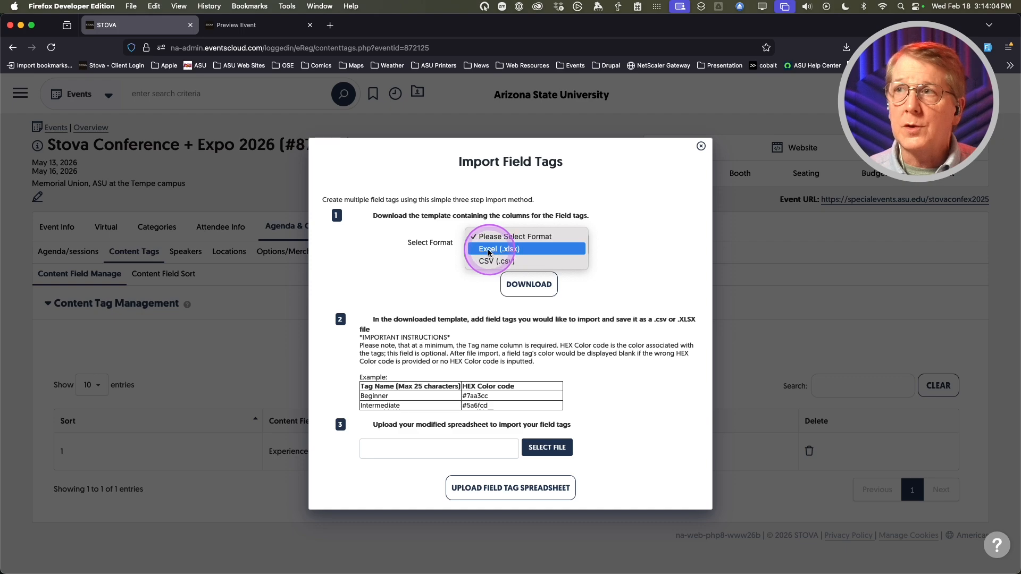
left_click(415, 263)
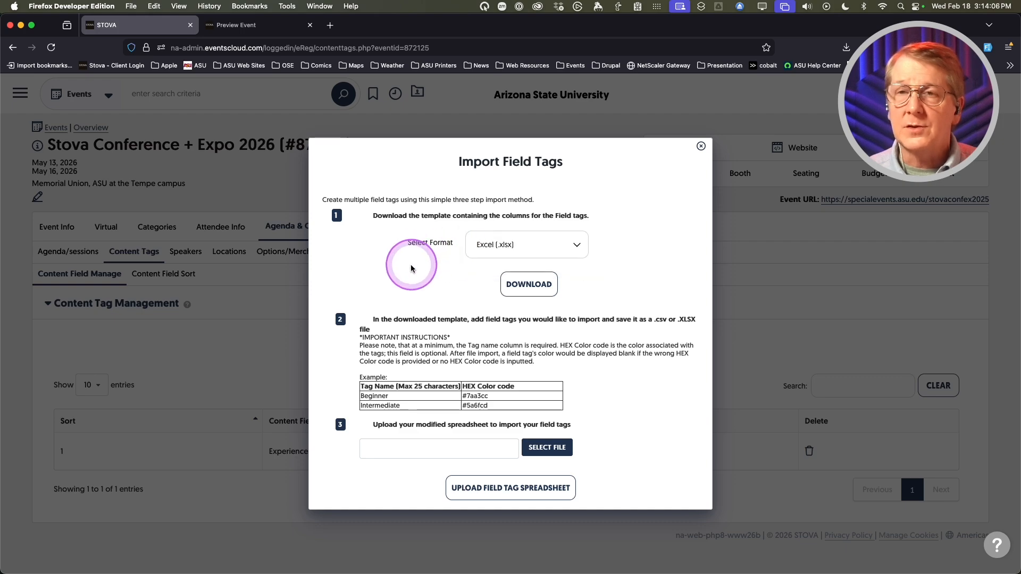
scroll(485, 390, "down", 1)
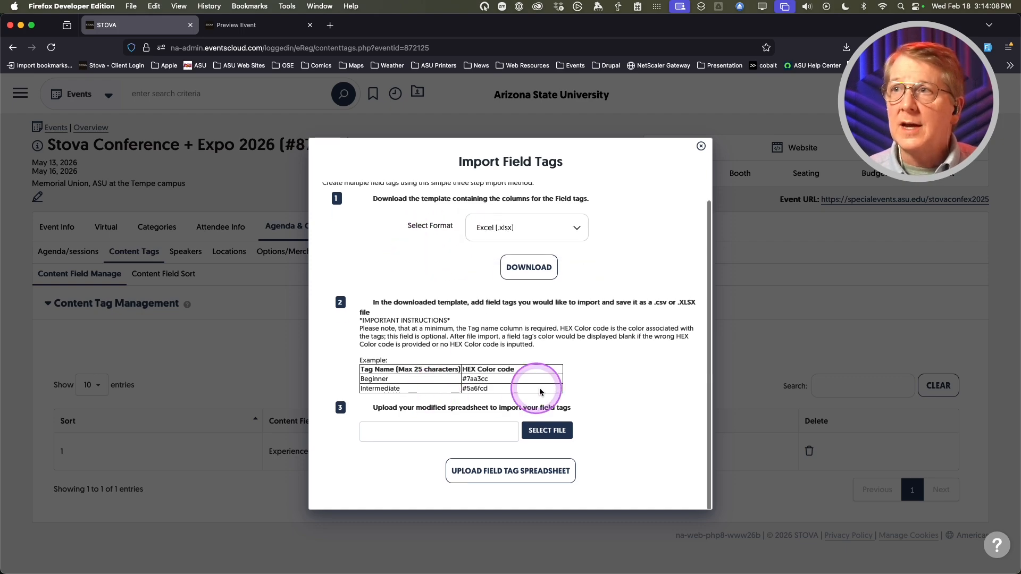
left_click(524, 267)
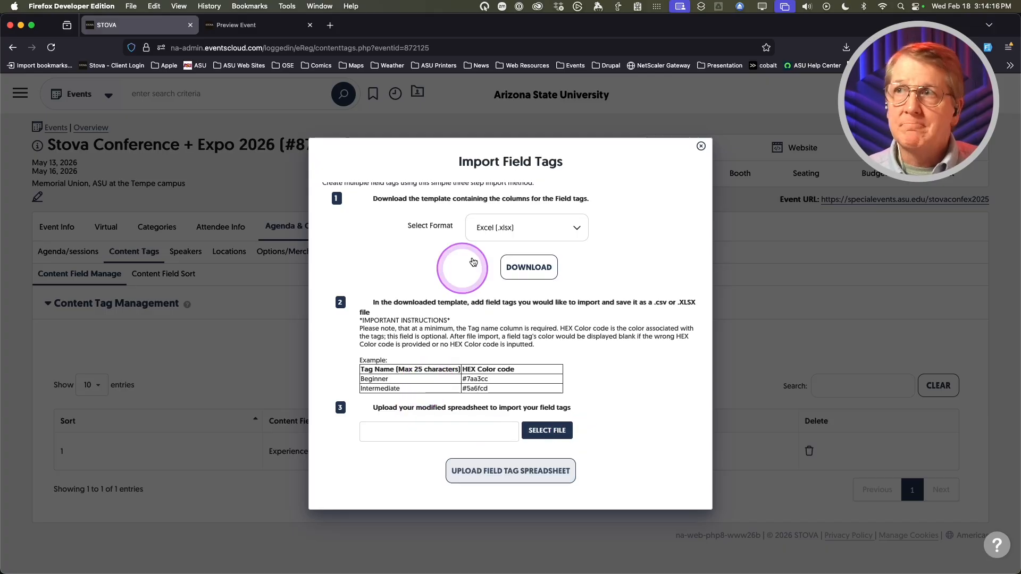
left_click(702, 147)
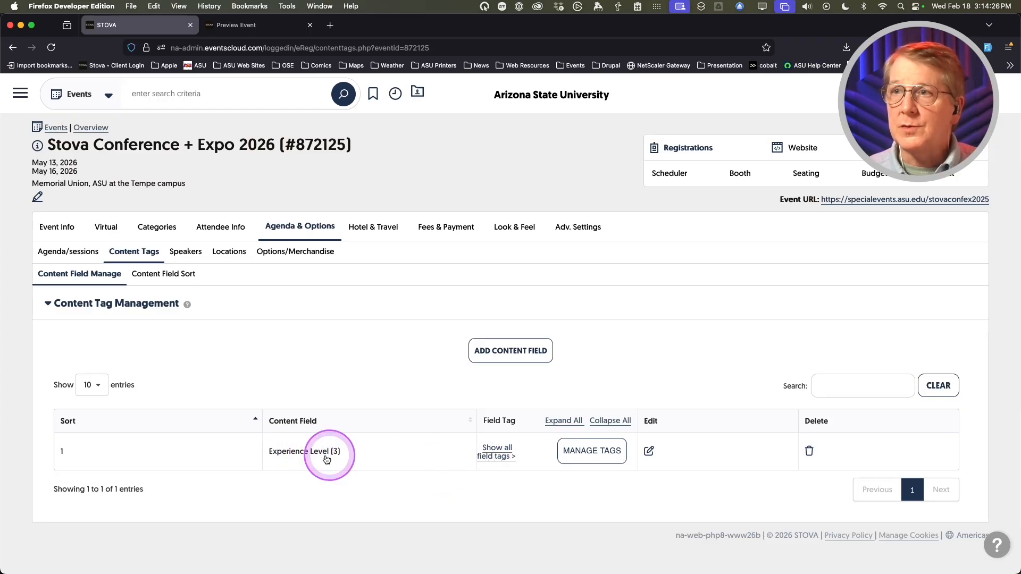
- Show the Content Field Sort tree with Experience Level expanded to Beginner, Intermediate and Advanced
left_click(159, 276)
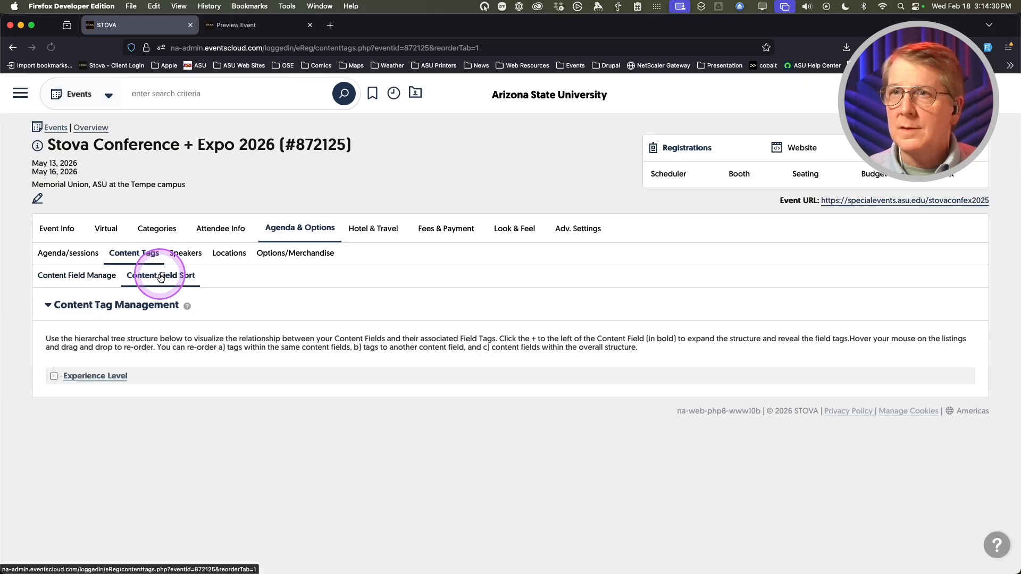
left_click(54, 377)
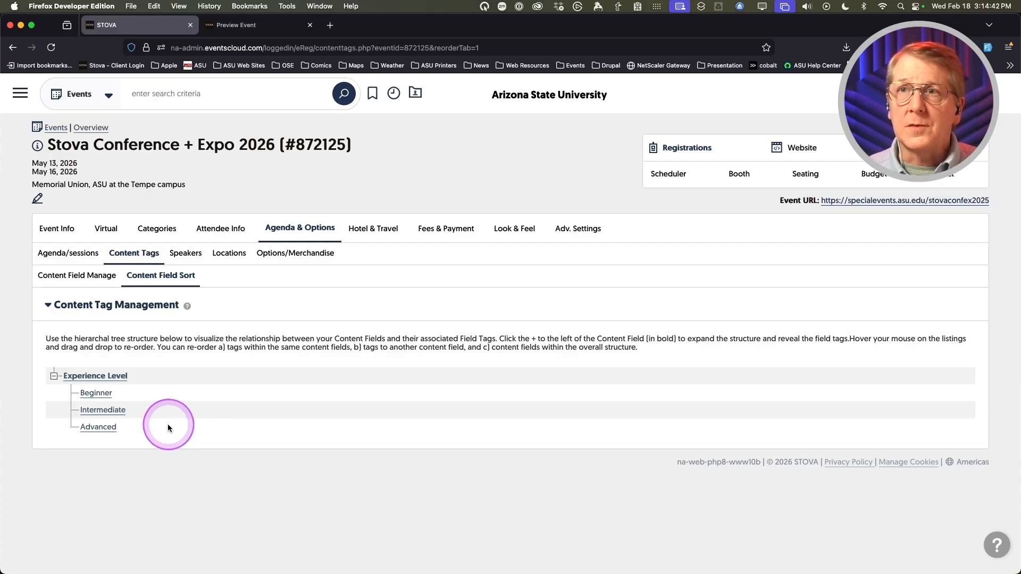
- Open the 10:45 am group's 'Registration: Creating an event' session for editing
left_click(78, 255)
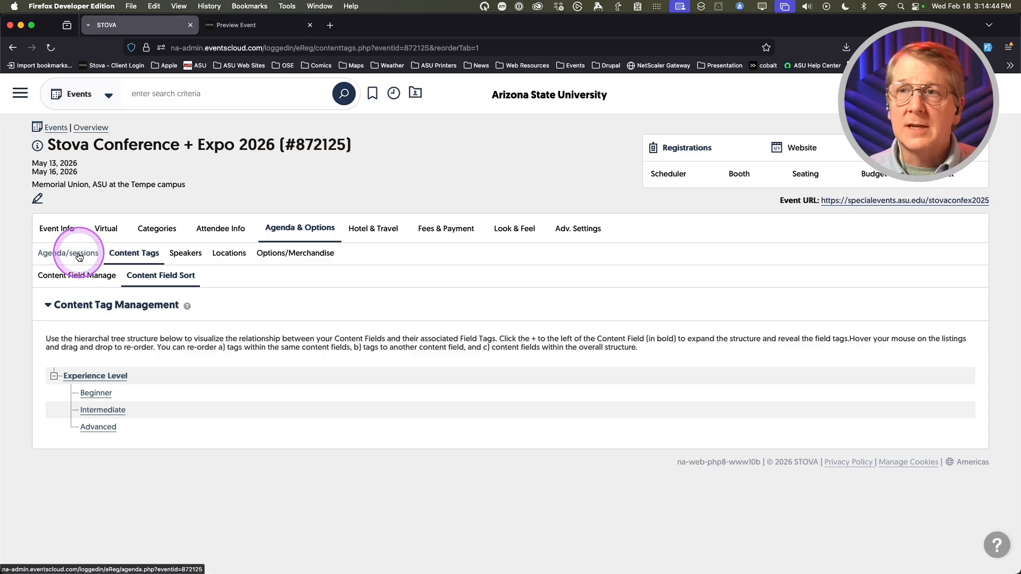
scroll(213, 394, "down", 5)
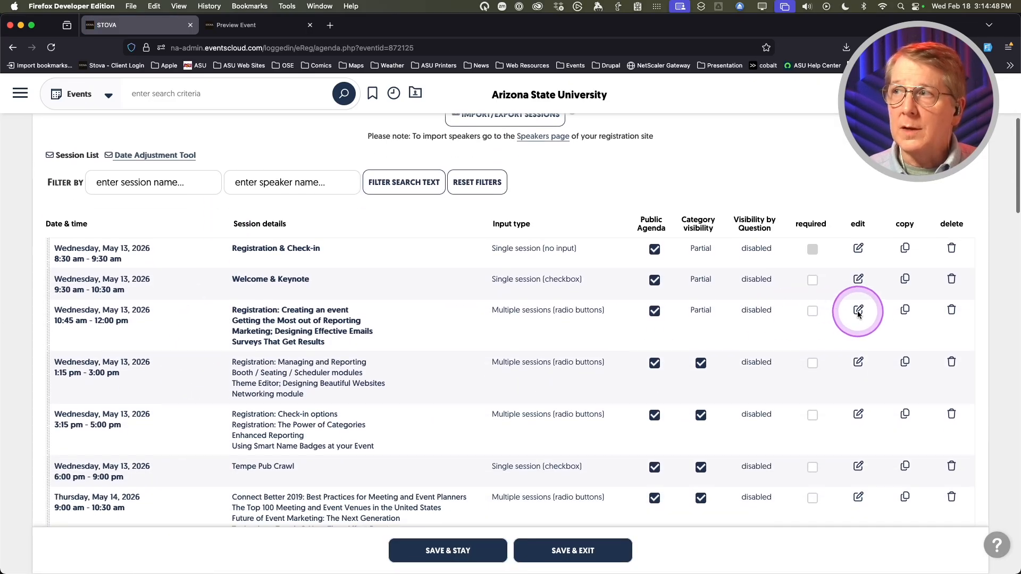
left_click(858, 311)
scroll(348, 335, "down", 4)
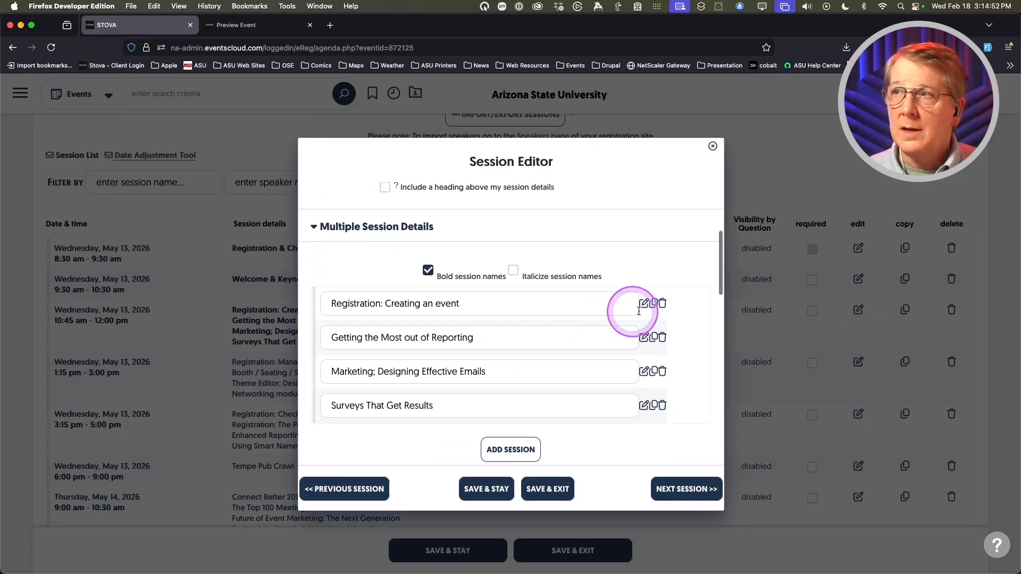
left_click(645, 305)
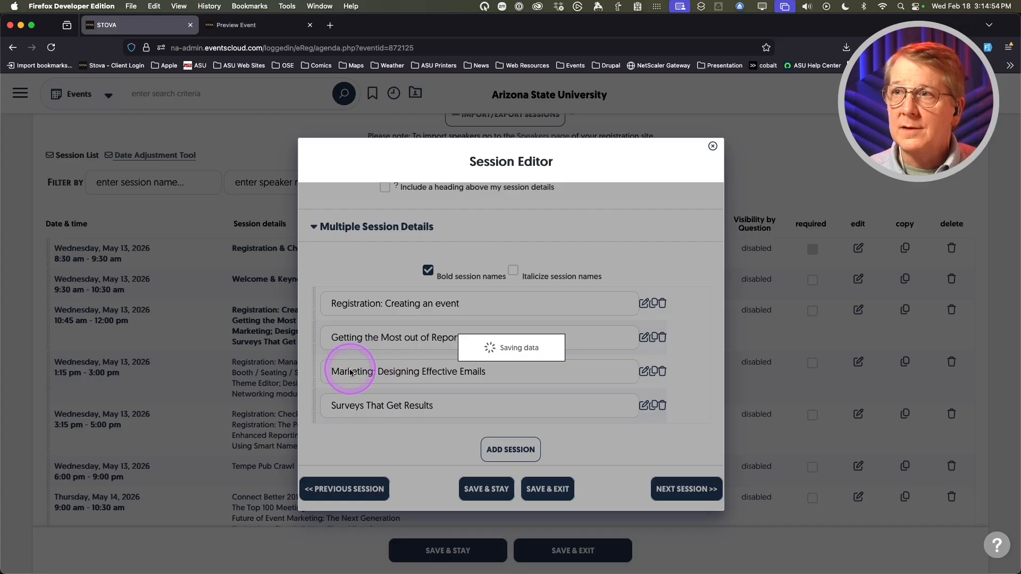
- Tag 'Registration: Creating an event' as Beginner only and save, moving to the next session
scroll(341, 372, "down", 8)
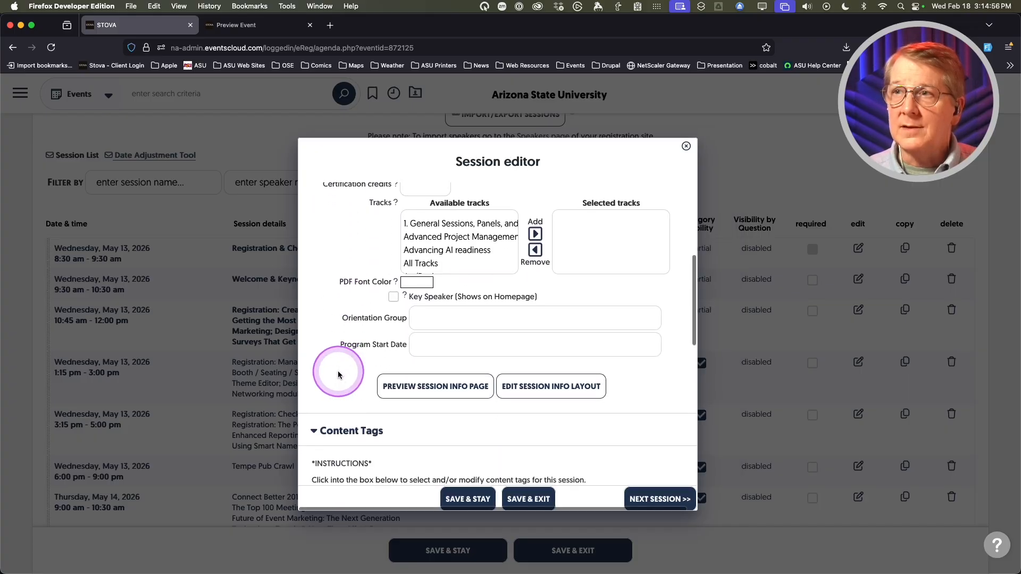
left_click(394, 359)
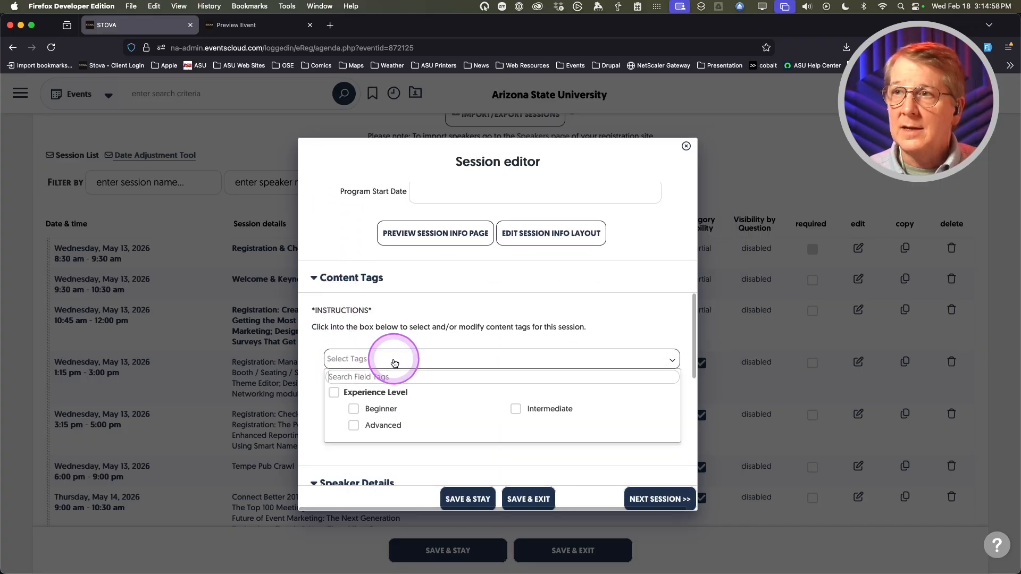
left_click(354, 409)
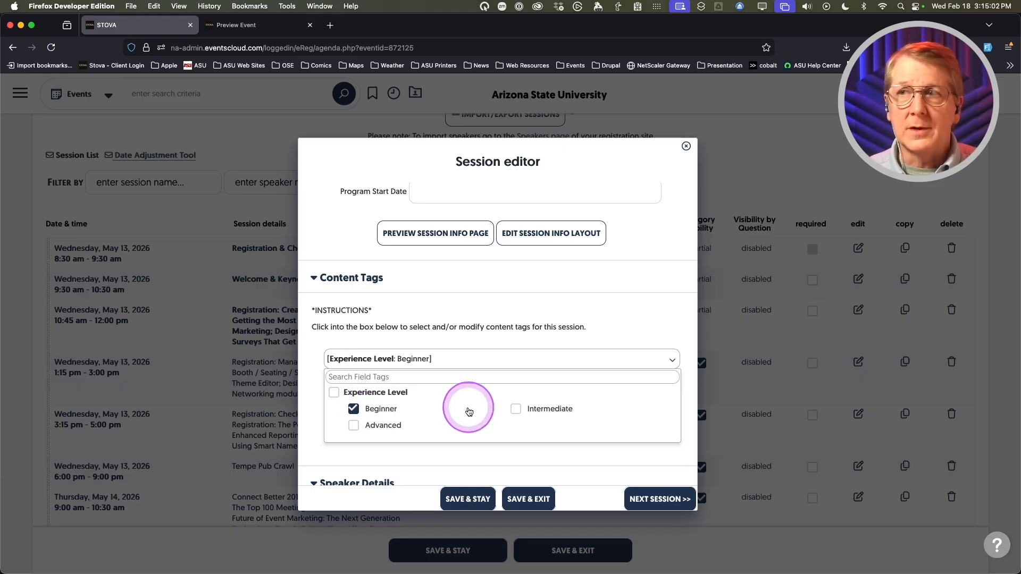
left_click(333, 394)
left_click(334, 395)
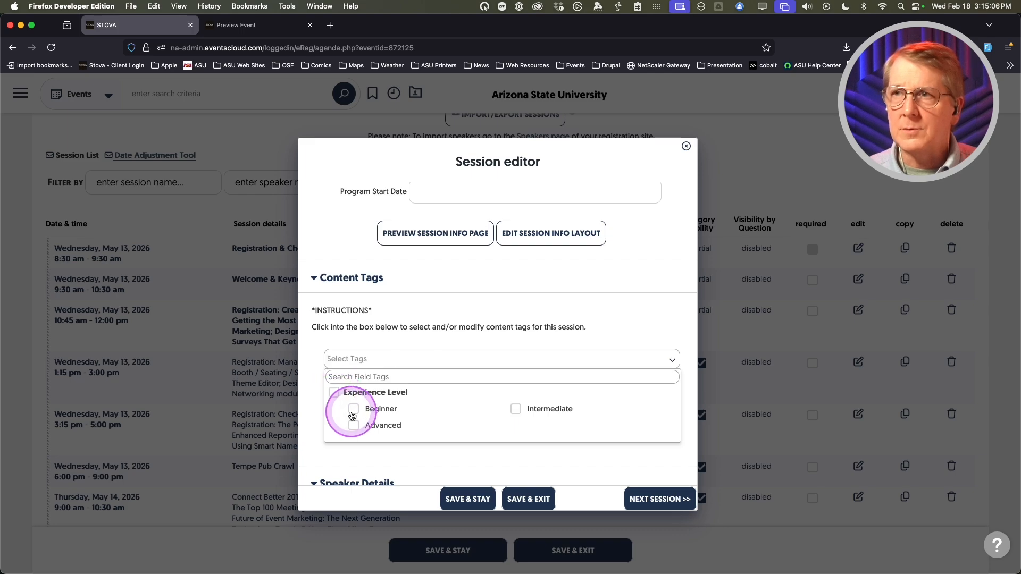
left_click(354, 410)
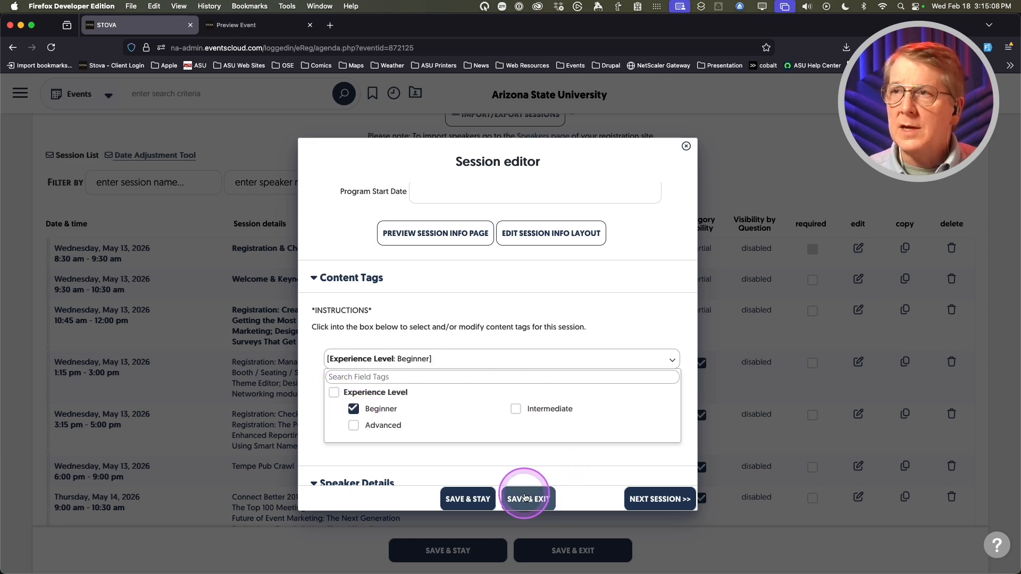
left_click(515, 412)
left_click(516, 415)
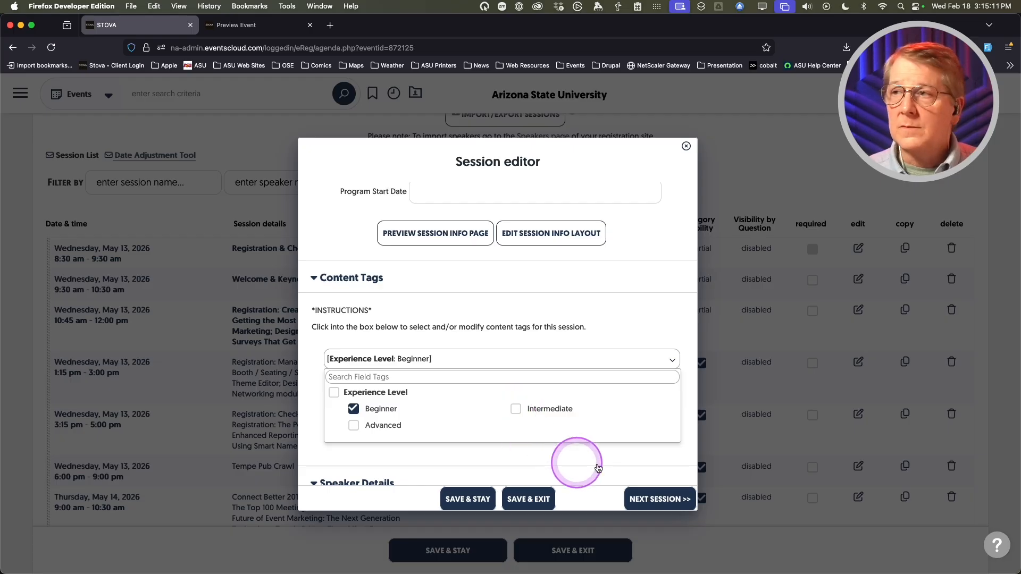
left_click(649, 498)
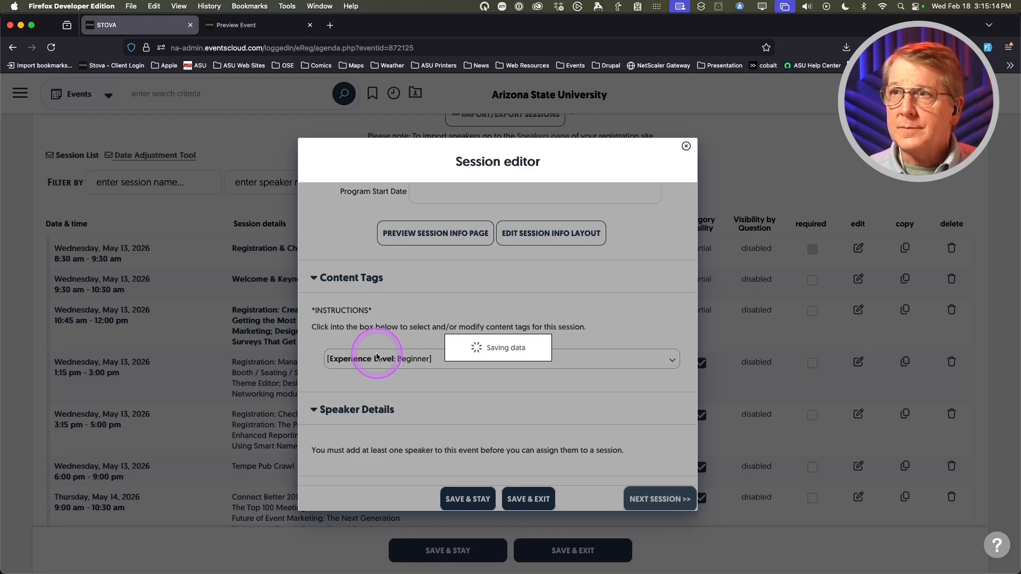
- Tag the Reporting session as Advanced and Intermediate, then save and close the editor
scroll(376, 354, "down", 2)
scroll(376, 353, "up", 2)
scroll(376, 354, "down", 10)
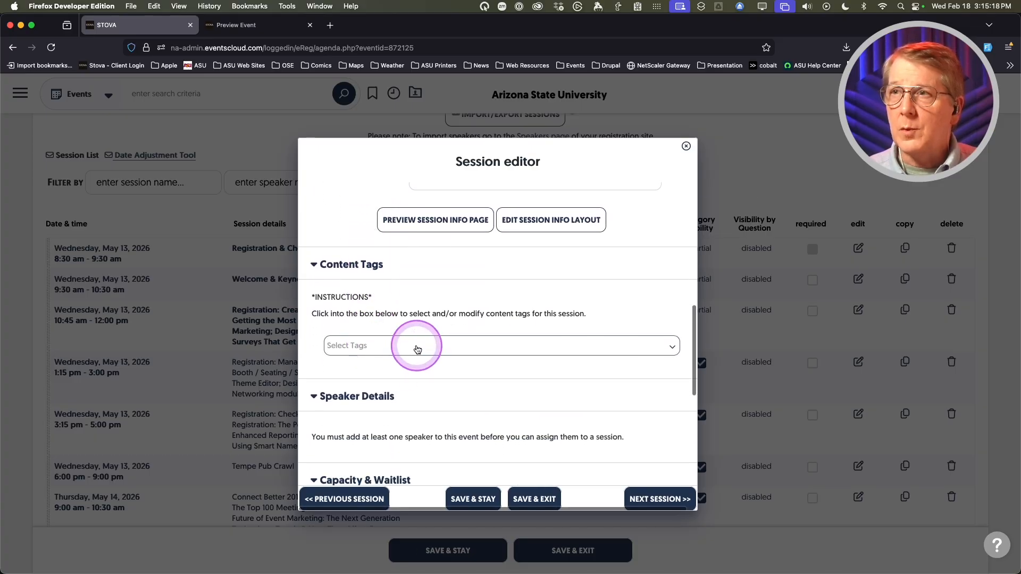
left_click(415, 347)
left_click(355, 412)
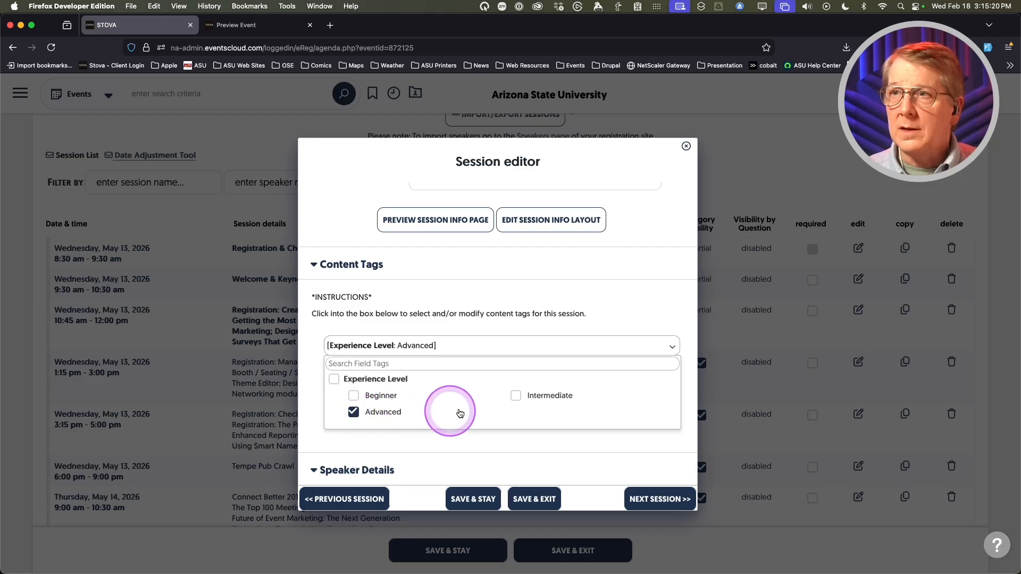
left_click(515, 395)
left_click(637, 498)
left_click(530, 499)
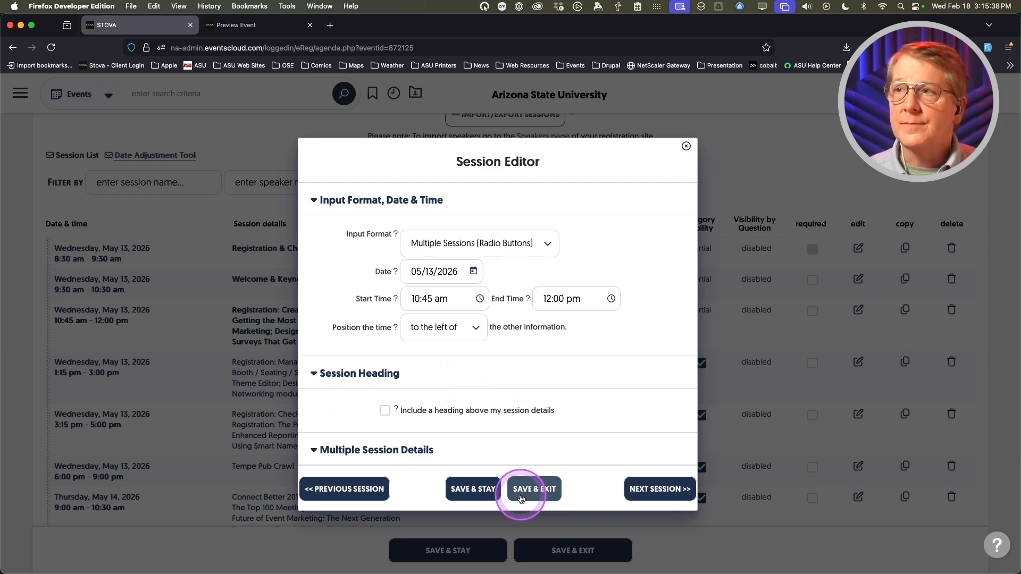
left_click(532, 494)
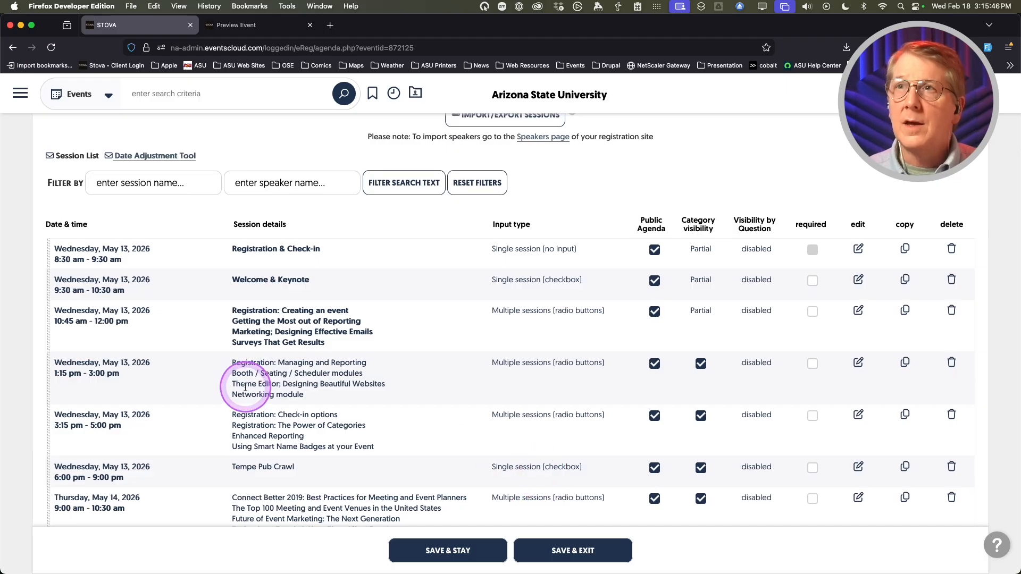
scroll(239, 387, "up", 5)
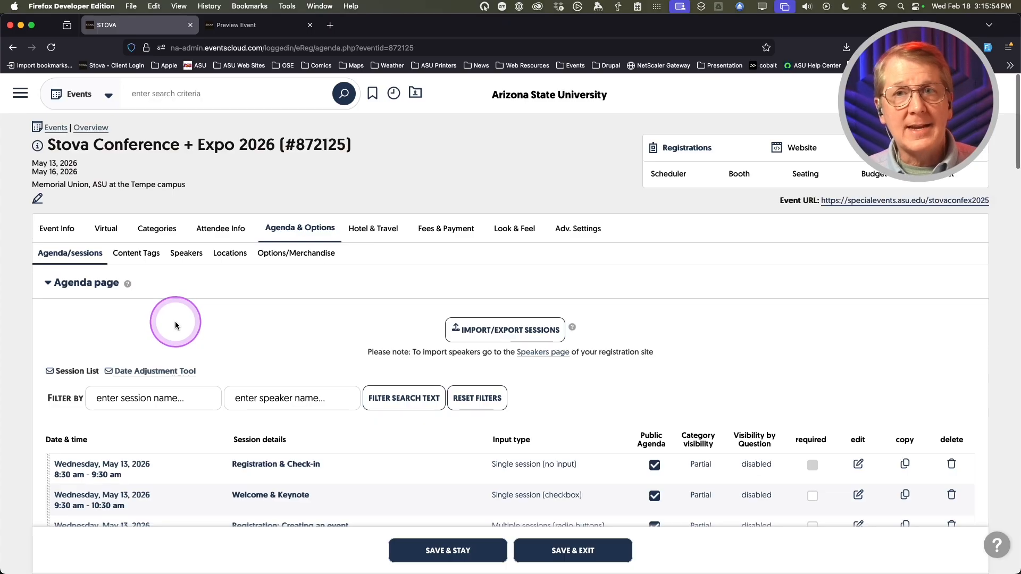
- Open a blank Speaker editor from the event's Speakers page and view the template merge fields
left_click(183, 254)
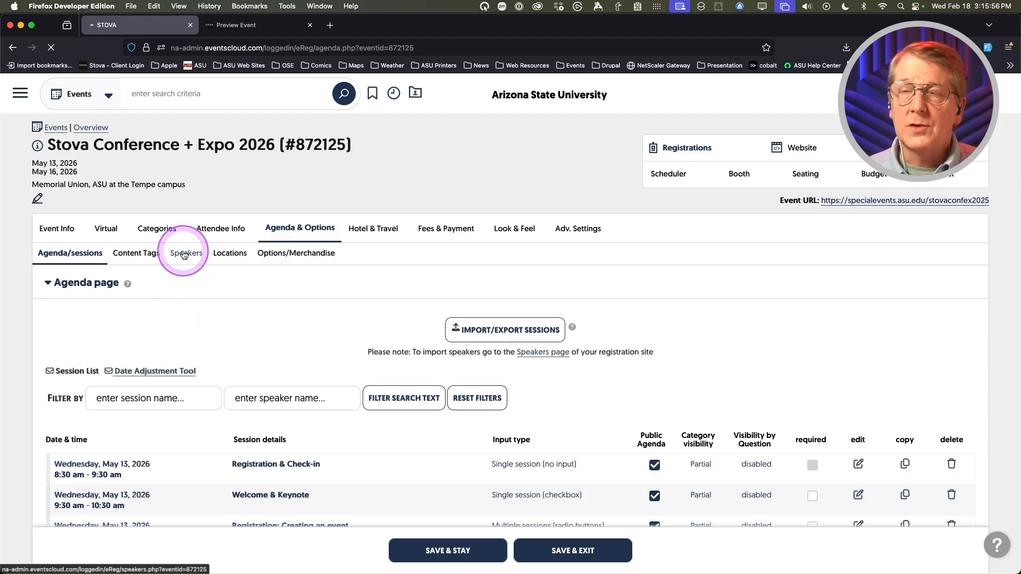
scroll(287, 402, "down", 1)
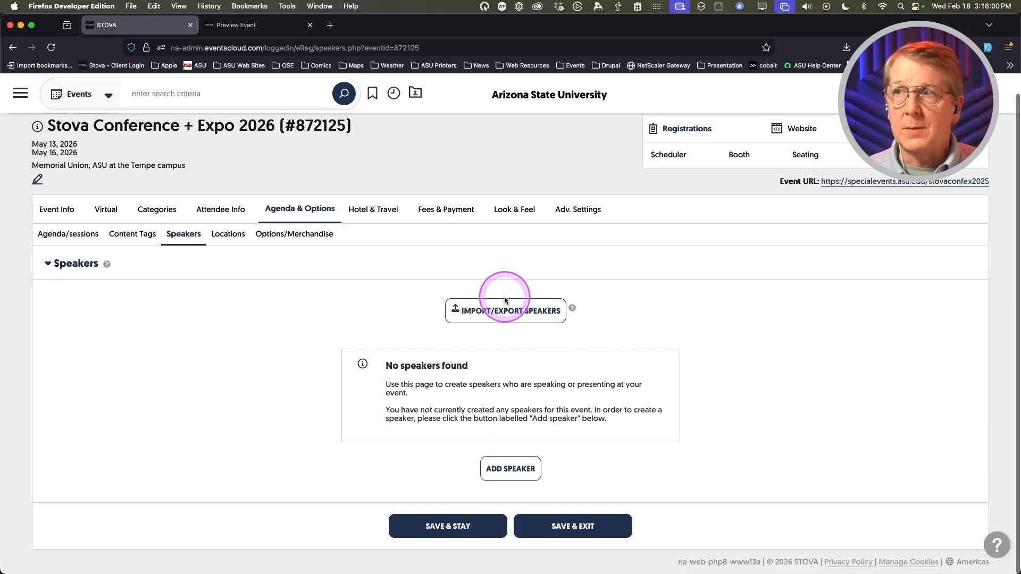
left_click(511, 468)
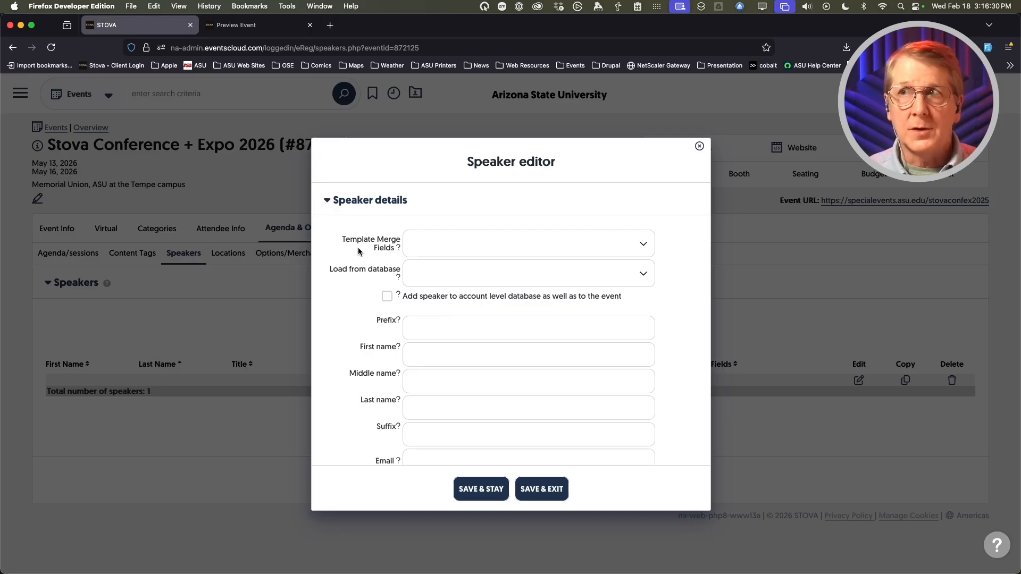
left_click(631, 244)
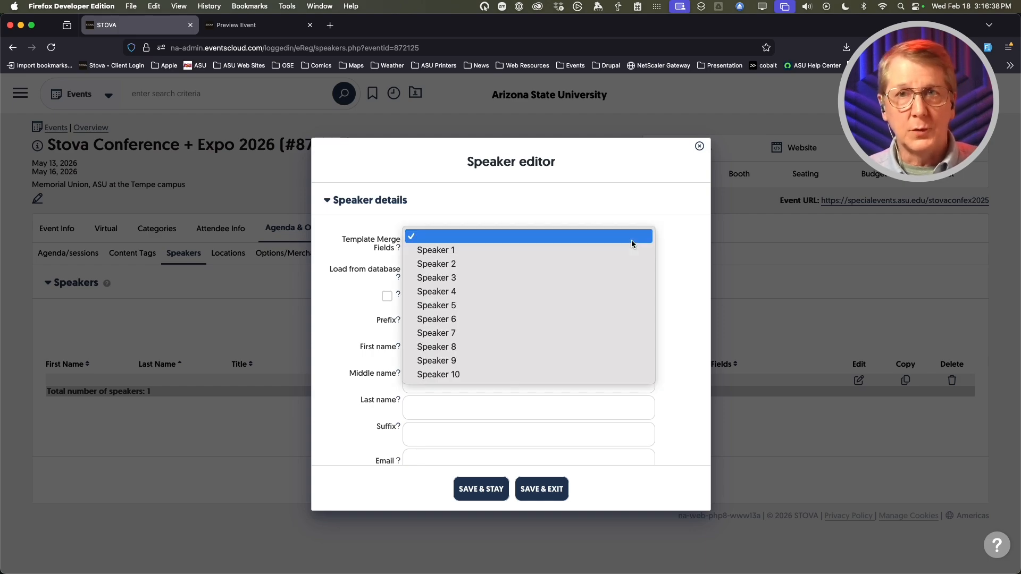
- Check the merge fields and account database speaker lists without loading anyone
left_click(345, 290)
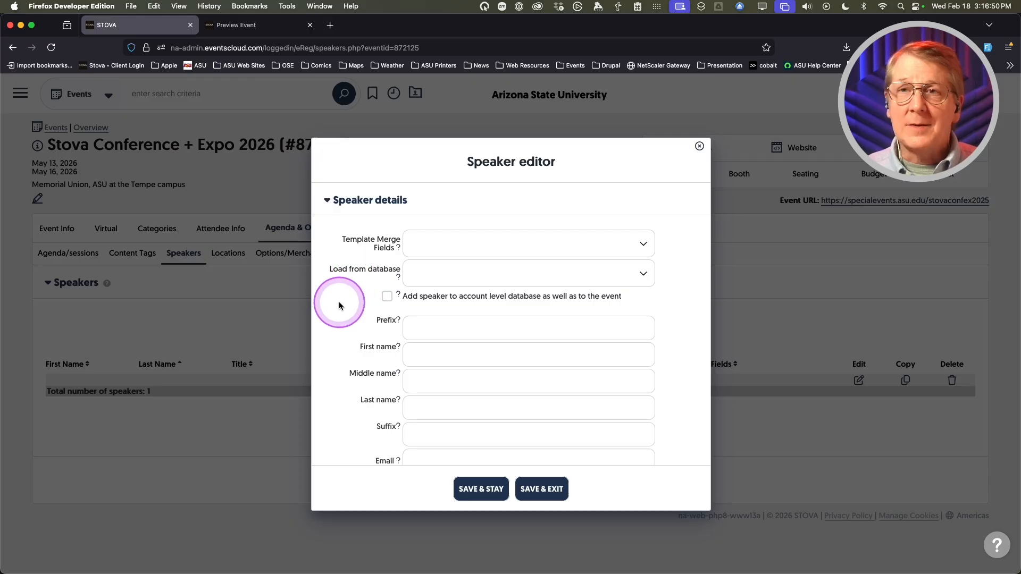
scroll(339, 306, "down", 1)
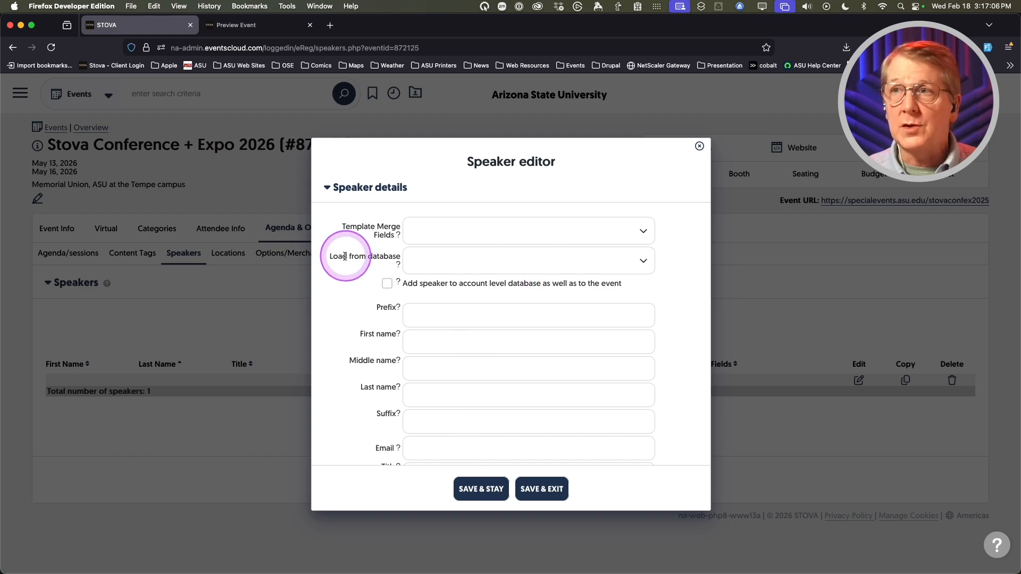
left_click(636, 262)
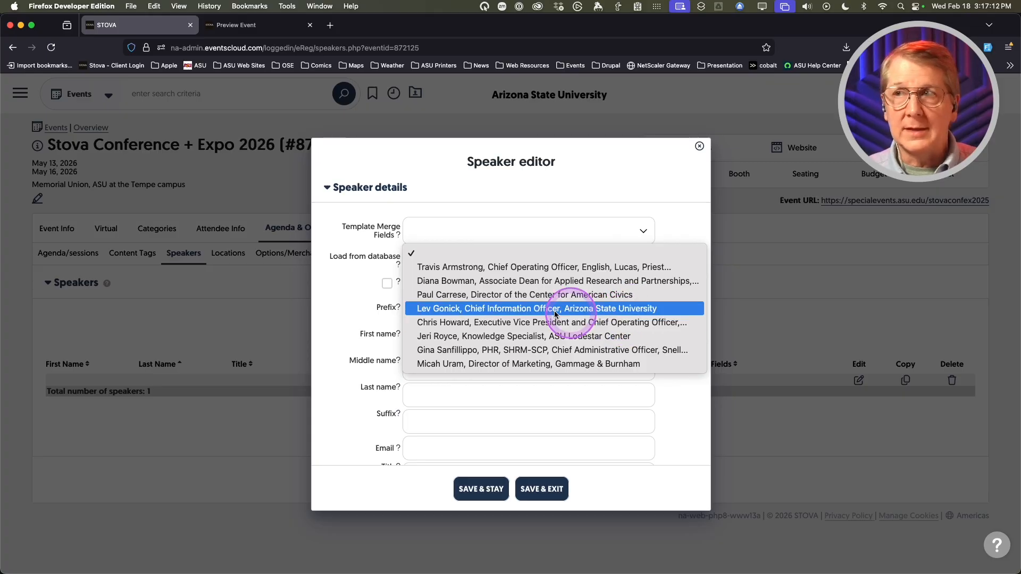
left_click(340, 298)
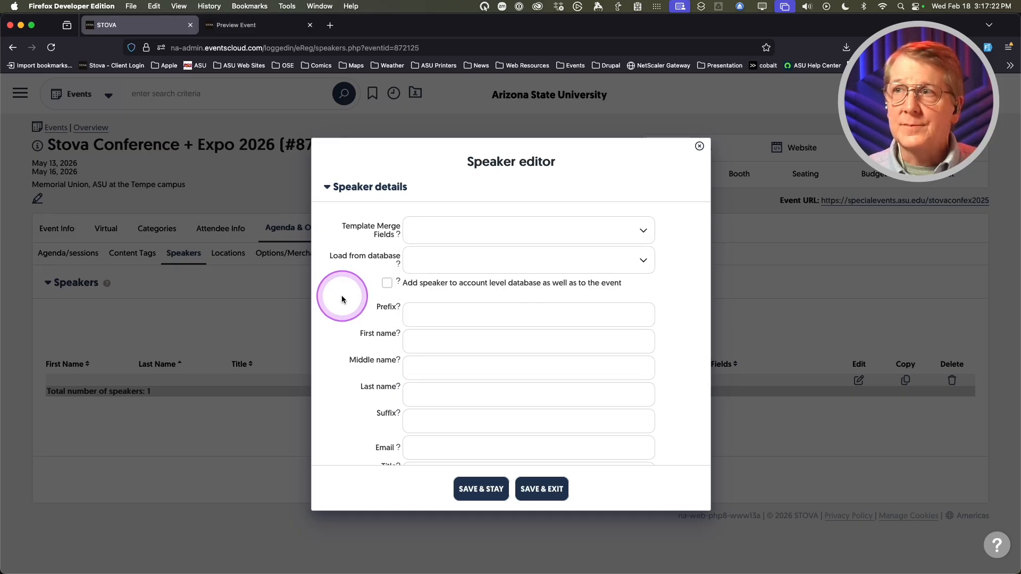
- Enter the new speaker's first name
scroll(342, 296, "down", 2)
left_click(511, 277)
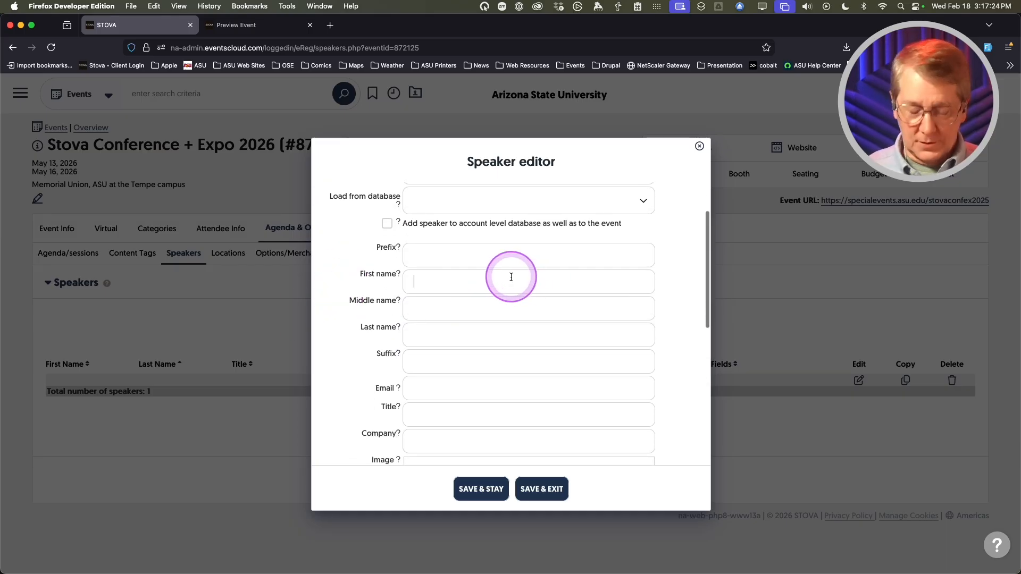
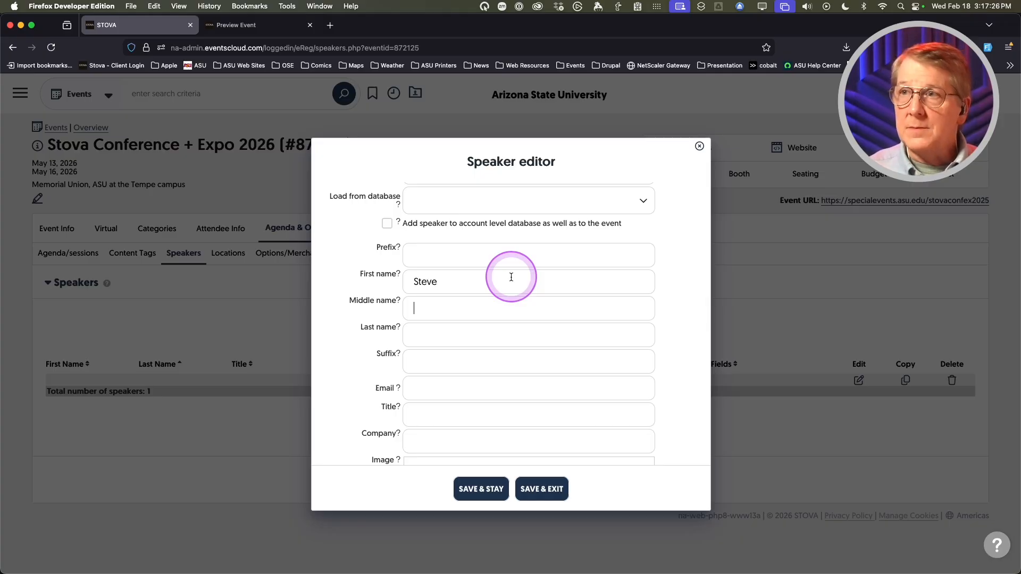
- Enter the speaker's last name in the Last name field, correcting a typo
key("Tab")
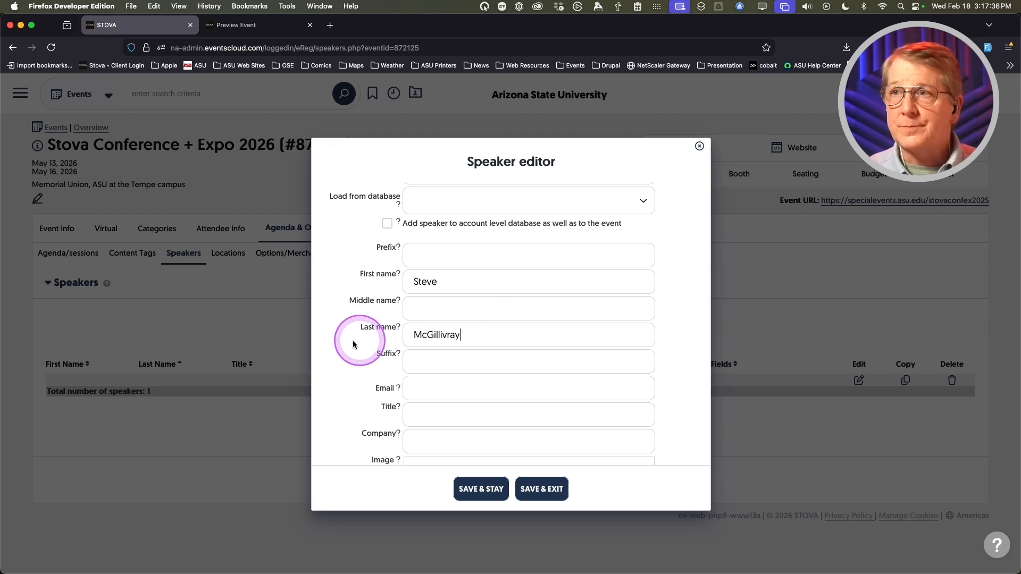
- Review the Description and Bio fields and their help notes, leaving them empty
scroll(343, 333, "down", 3)
scroll(343, 329, "up", 2)
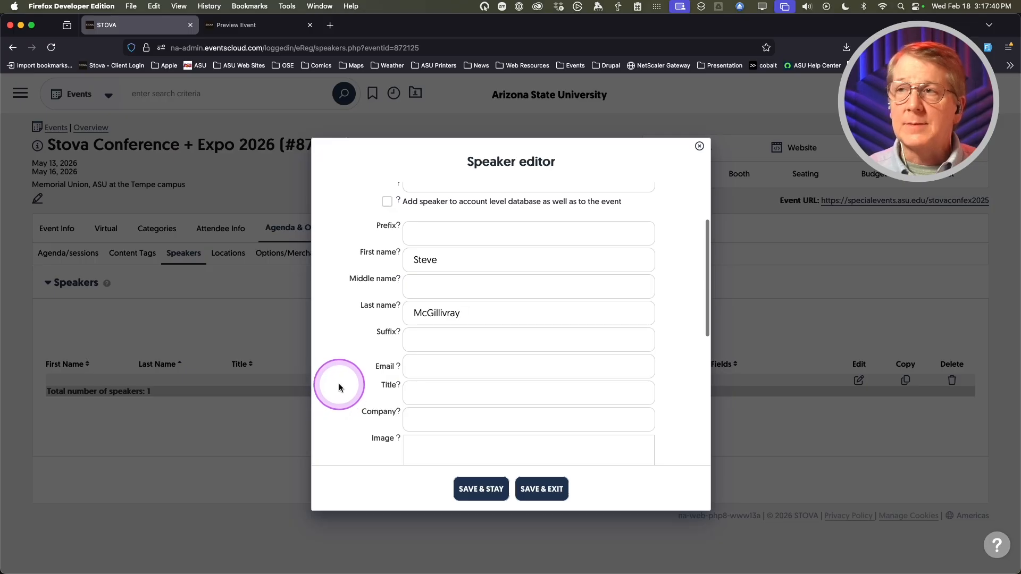
scroll(336, 388, "down", 4)
scroll(340, 370, "down", 1)
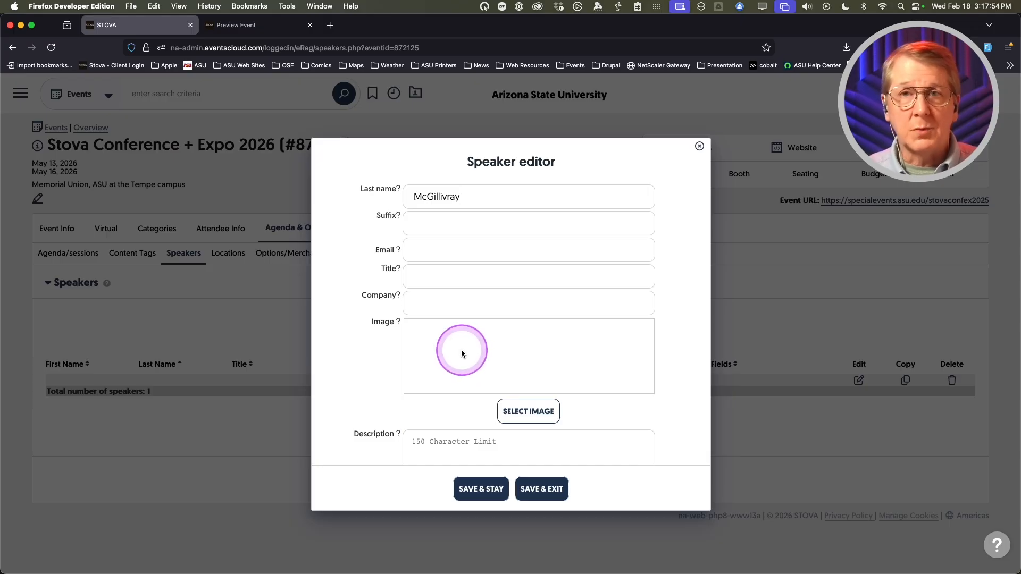
scroll(356, 346, "down", 2)
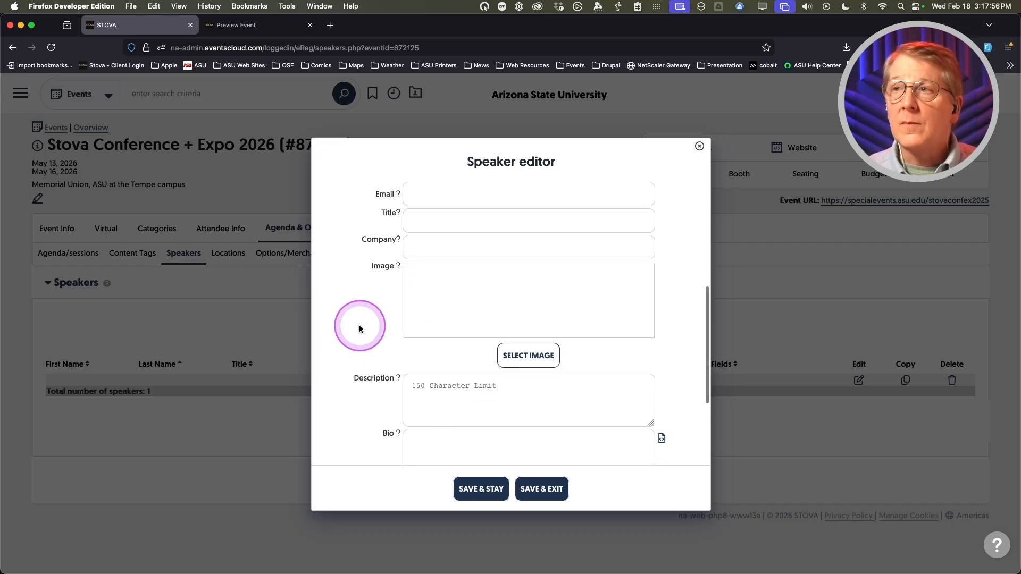
scroll(361, 328, "down", 3)
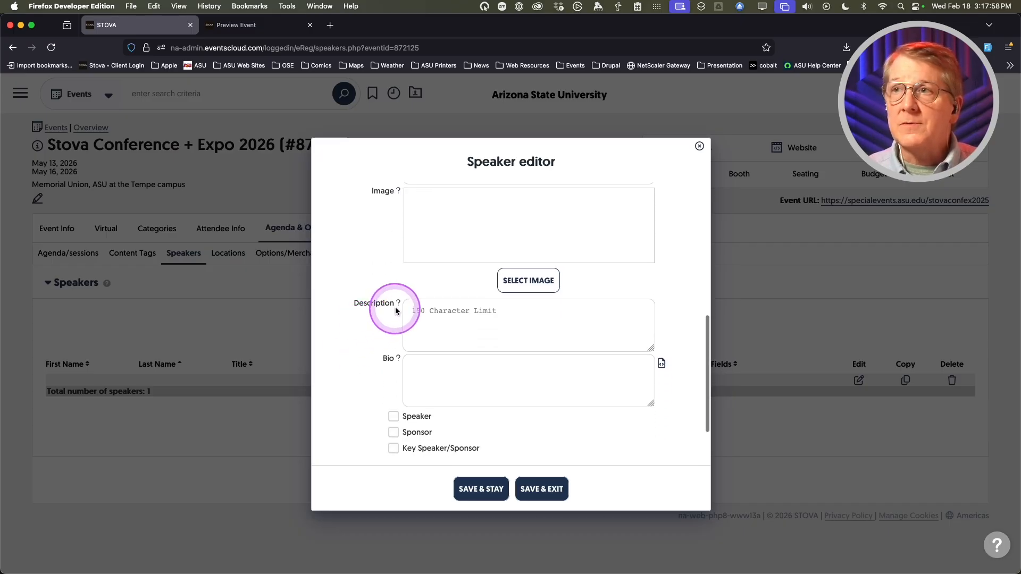
mouse_move(399, 304)
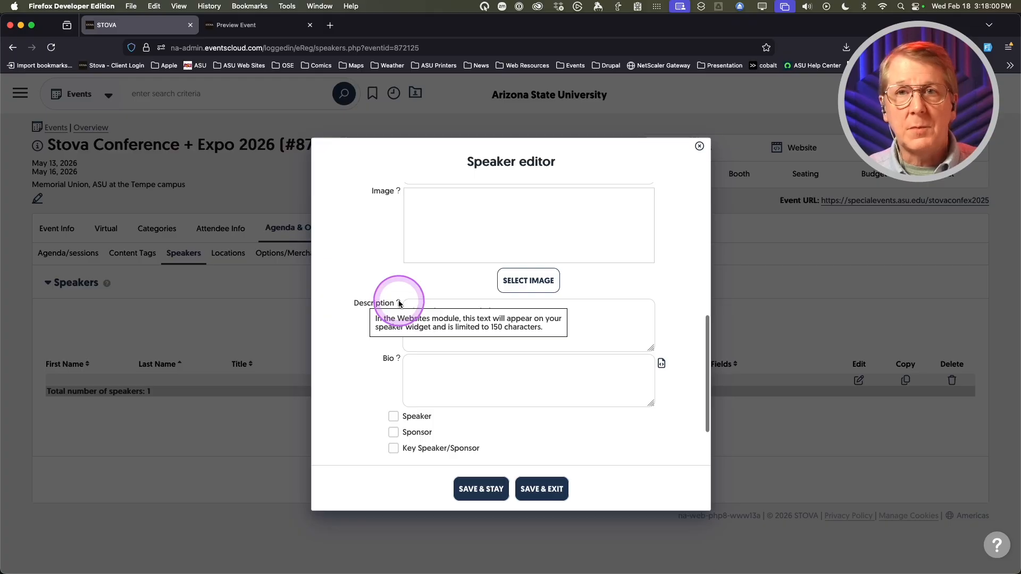
scroll(351, 364, "down", 1)
scroll(352, 364, "down", 1)
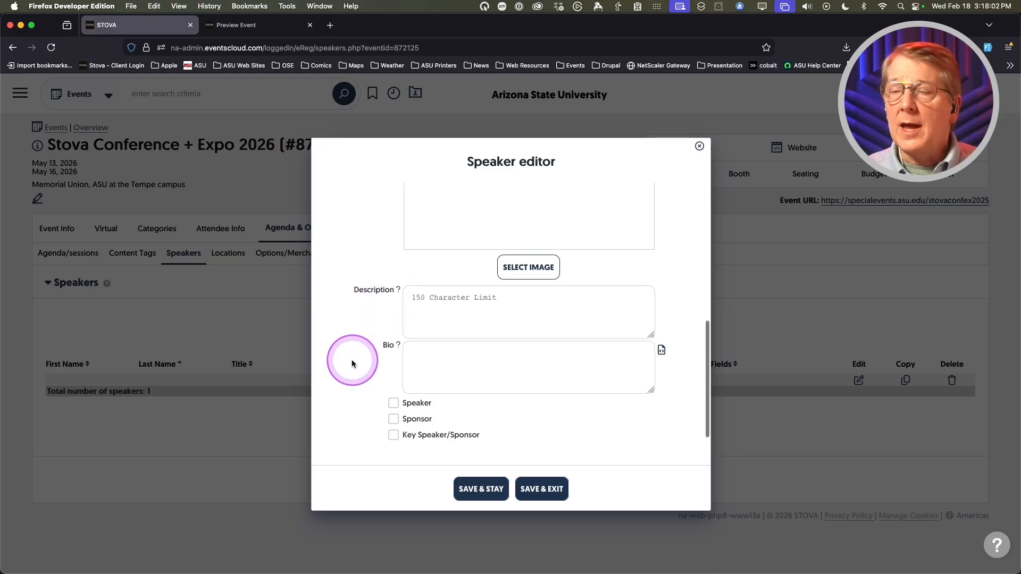
mouse_move(398, 348)
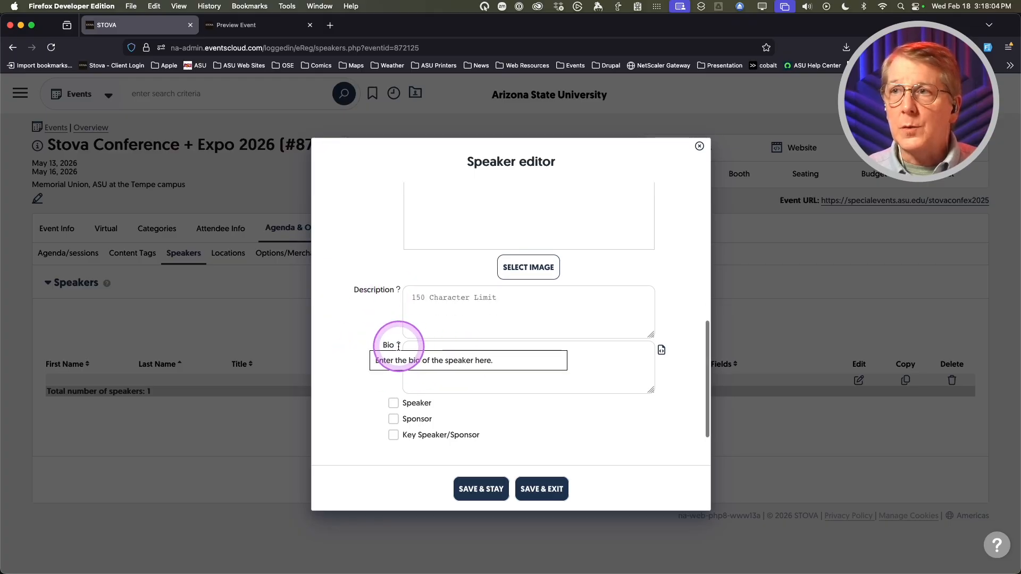
scroll(358, 383, "down", 5)
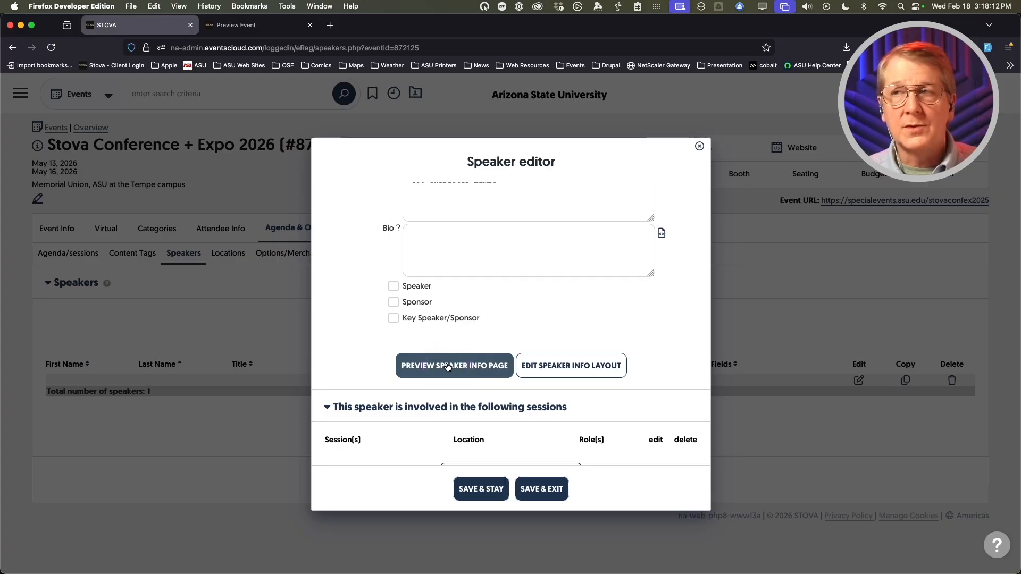
- Preview the speaker info page, then view the speaker info layout template and close it
left_click(448, 367)
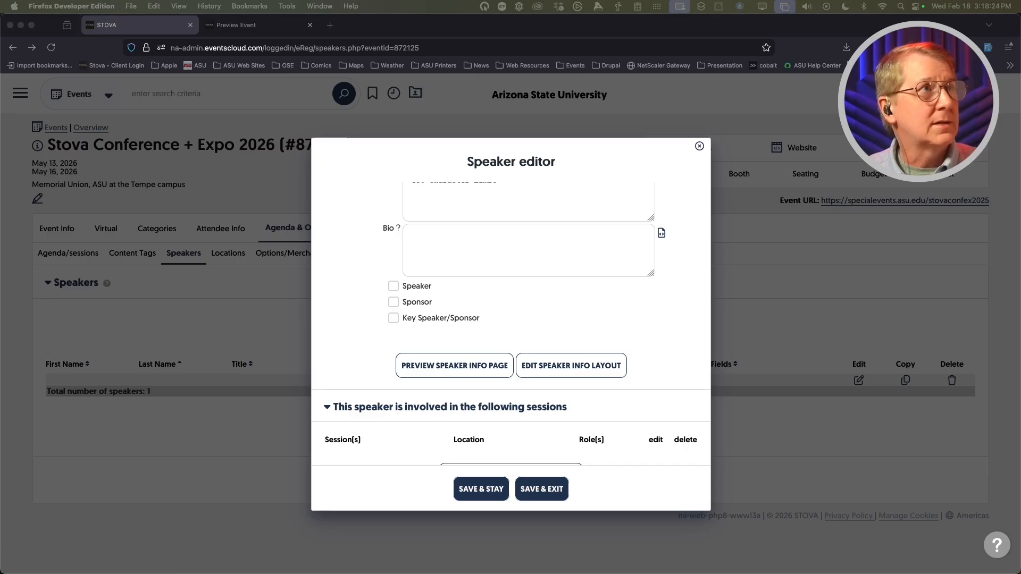
left_click_drag(141, 144, 145, 121)
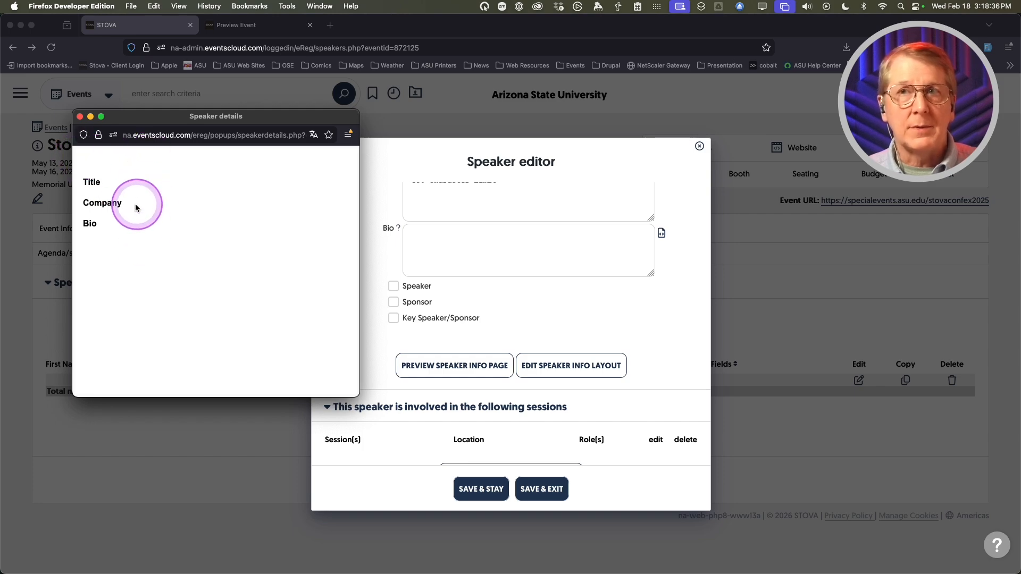
left_click(79, 116)
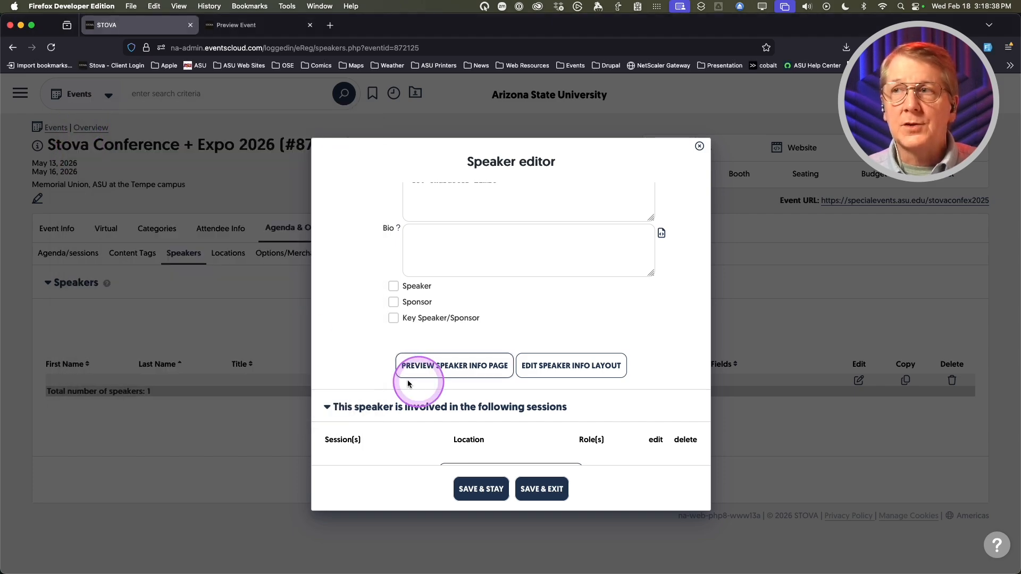
left_click(568, 372)
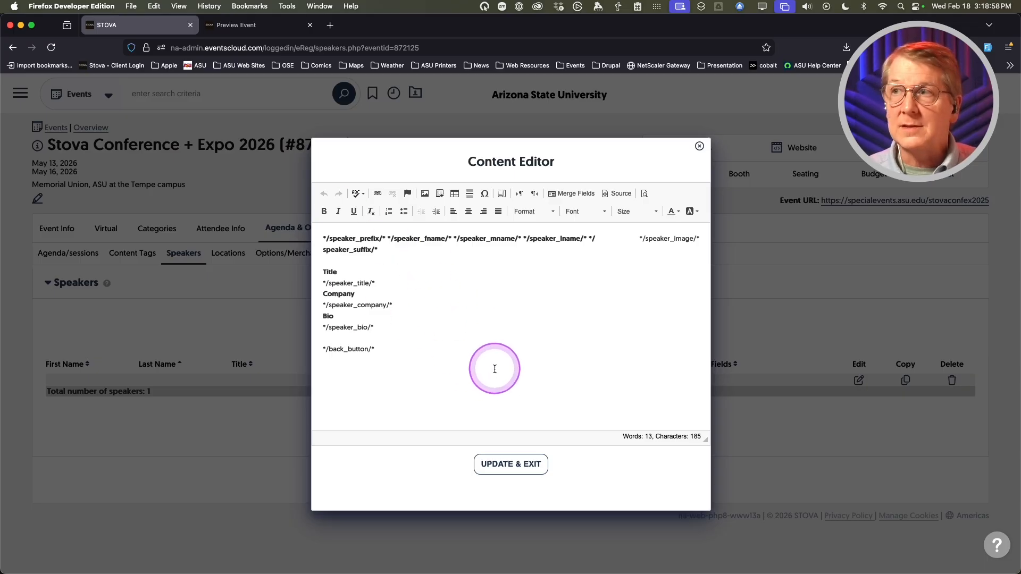
left_click(508, 466)
- Save the new speaker while keeping the editor open
scroll(364, 295, "down", 1)
scroll(364, 297, "down", 2)
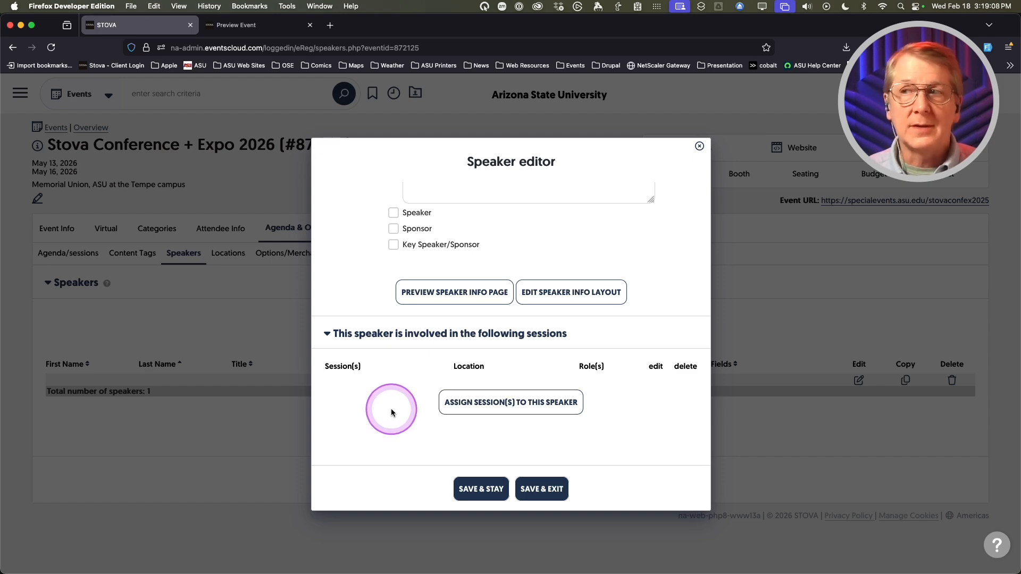
scroll(396, 409, "up", 15)
scroll(390, 402, "down", 15)
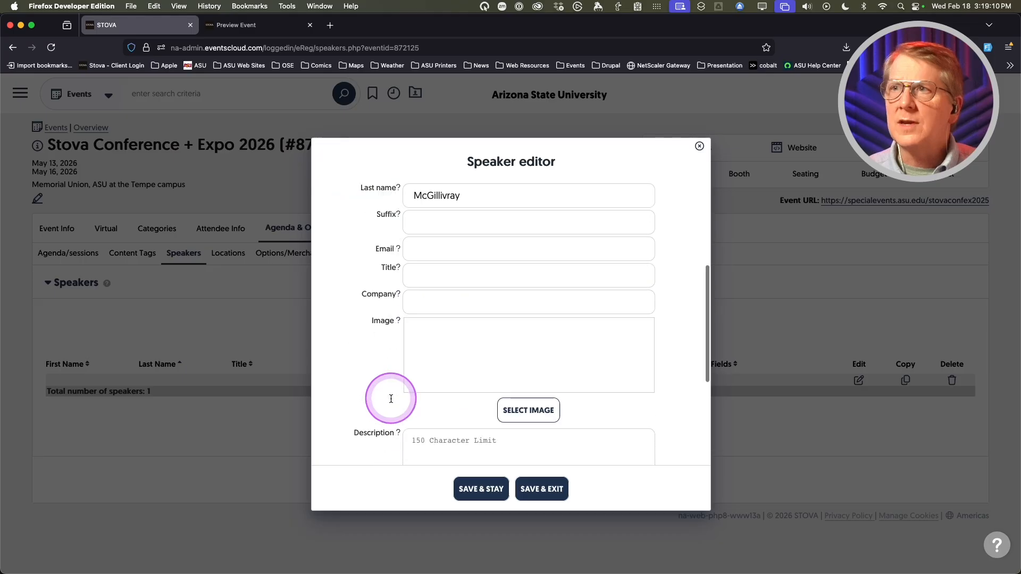
left_click(466, 490)
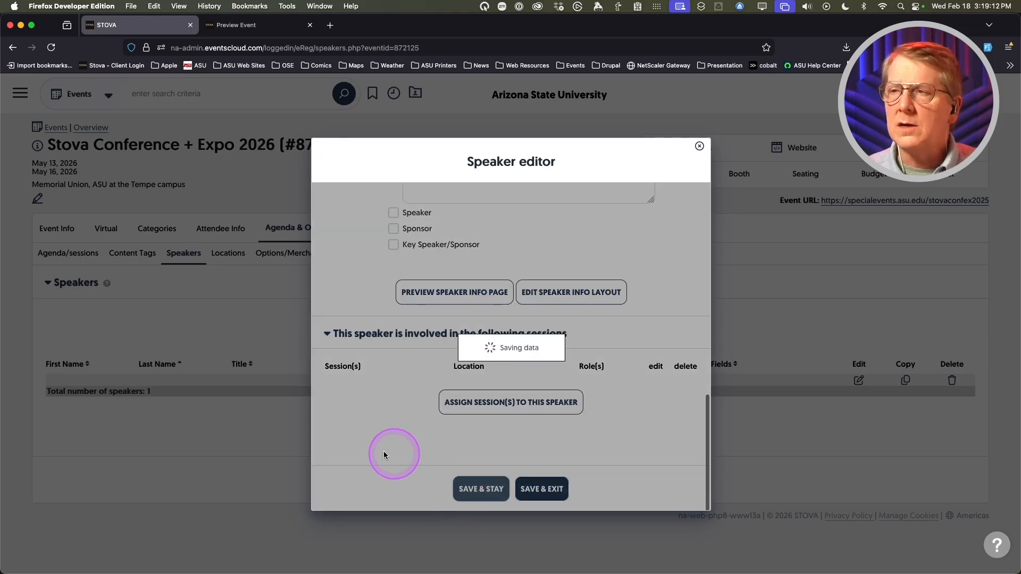
- Assign the speaker to the Booth / Seating / Scheduler and 'Future of Event Marketing: The Next Generation' sessions
scroll(382, 433, "down", 15)
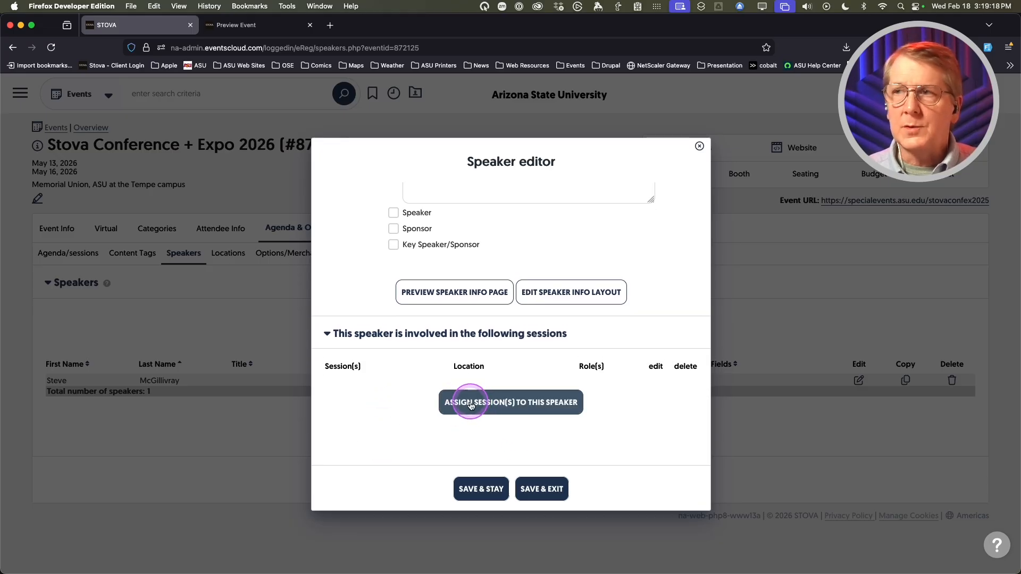
left_click(471, 404)
scroll(457, 361, "down", 3)
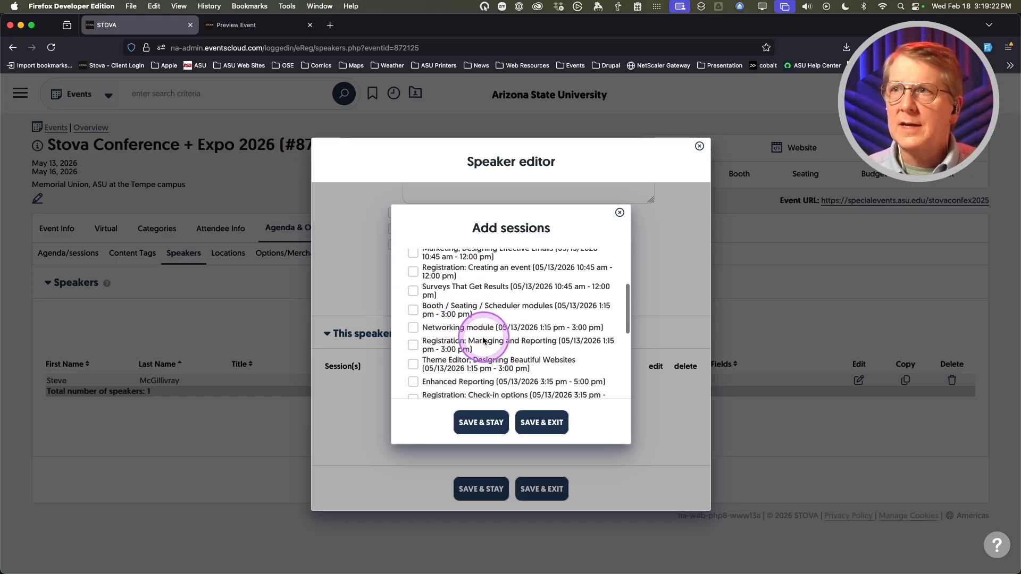
left_click(413, 314)
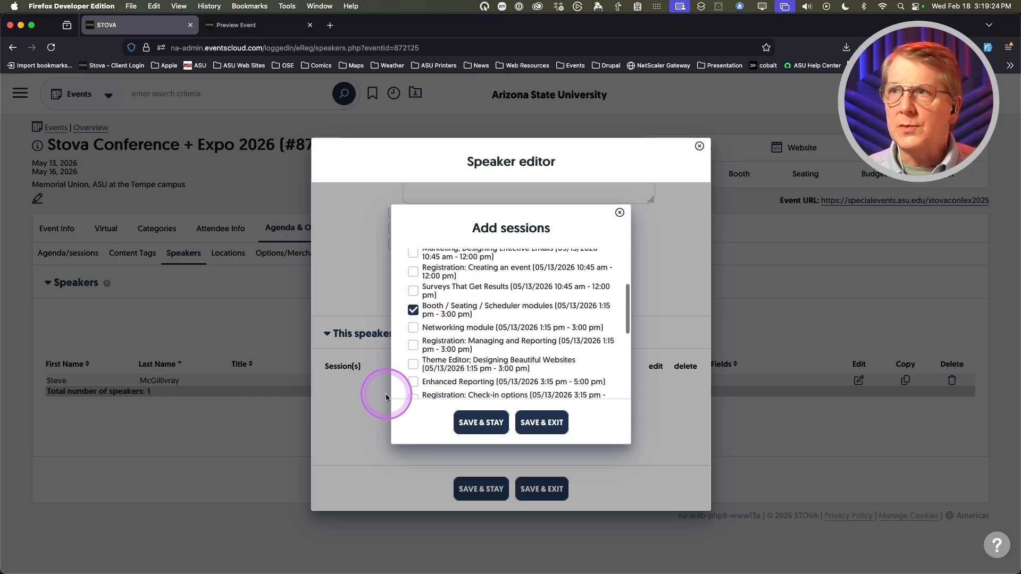
scroll(465, 340, "down", 5)
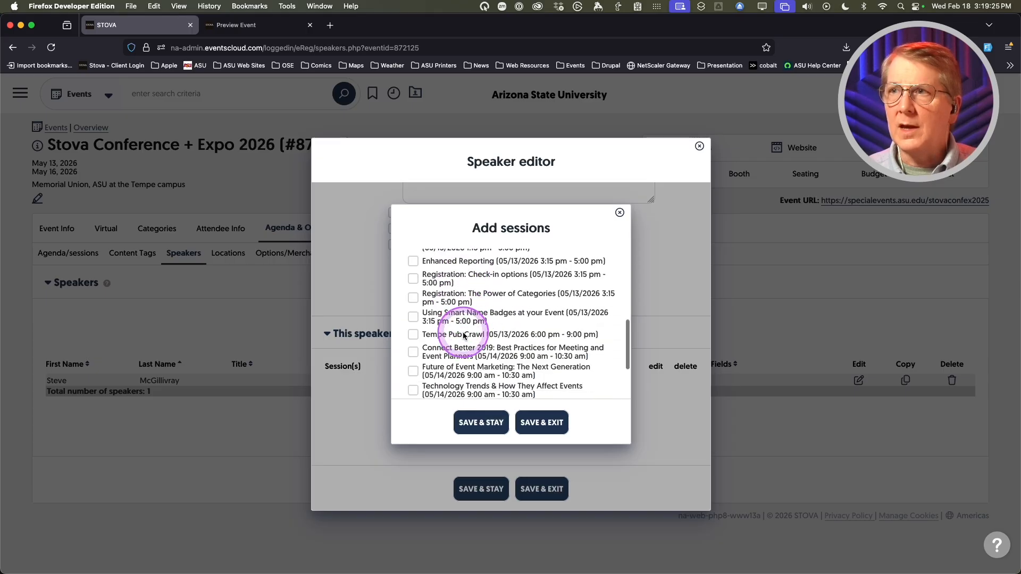
left_click(413, 371)
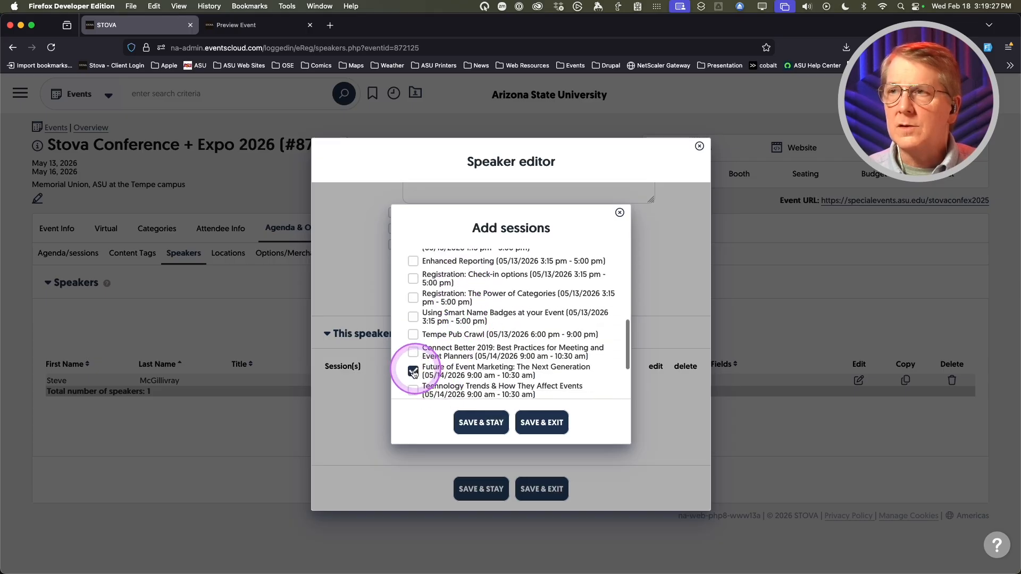
left_click(533, 424)
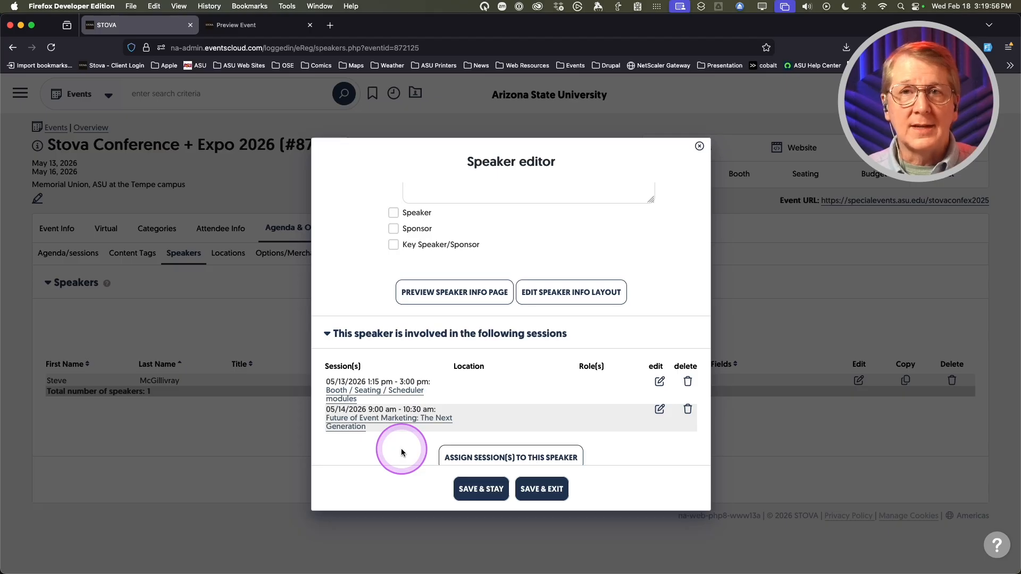
scroll(401, 452, "down", 2)
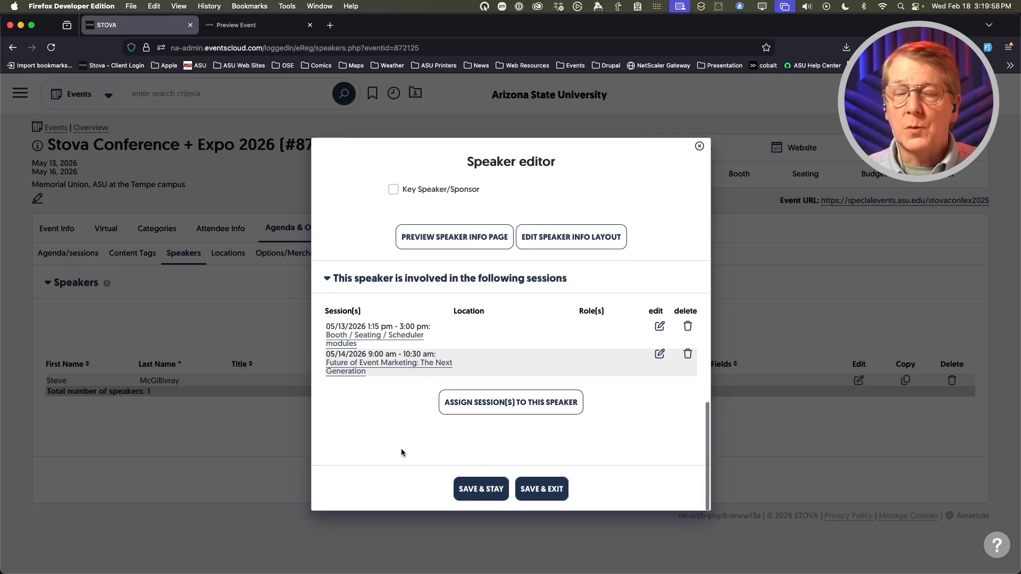
scroll(401, 452, "up", 6)
scroll(394, 436, "up", 6)
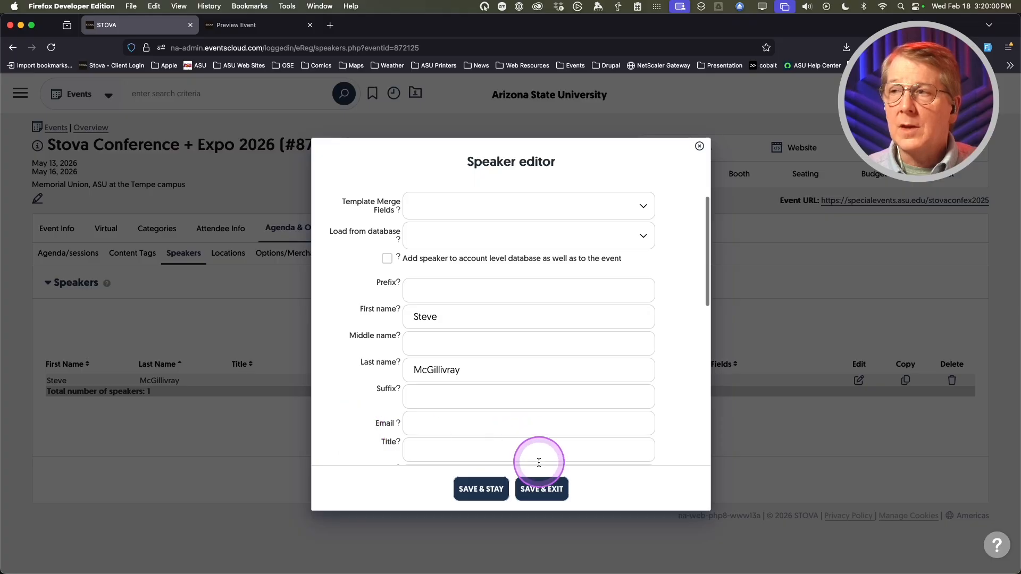
- Save and close the speaker, then bring up the speaker import/export options
left_click(540, 488)
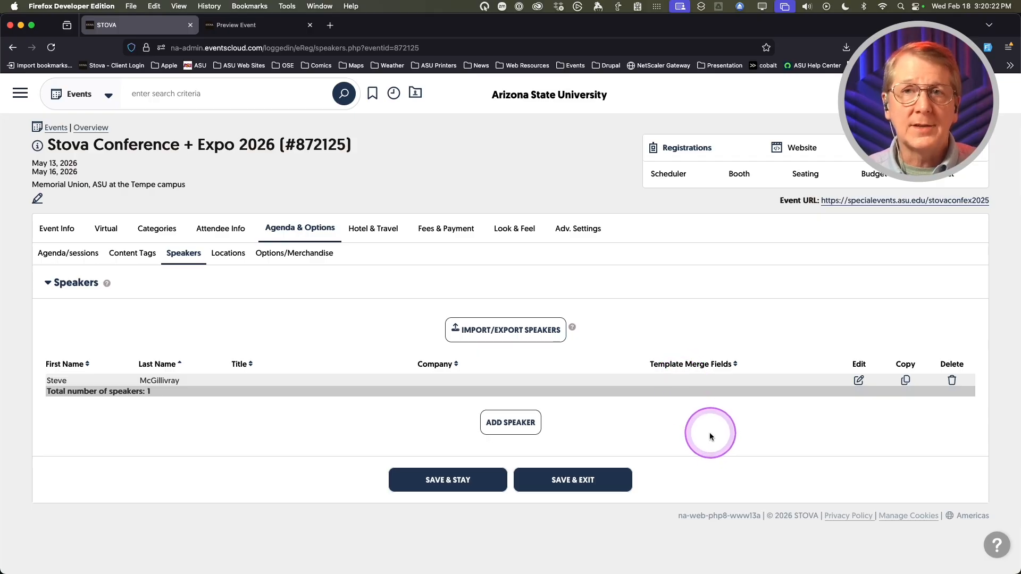
left_click(501, 331)
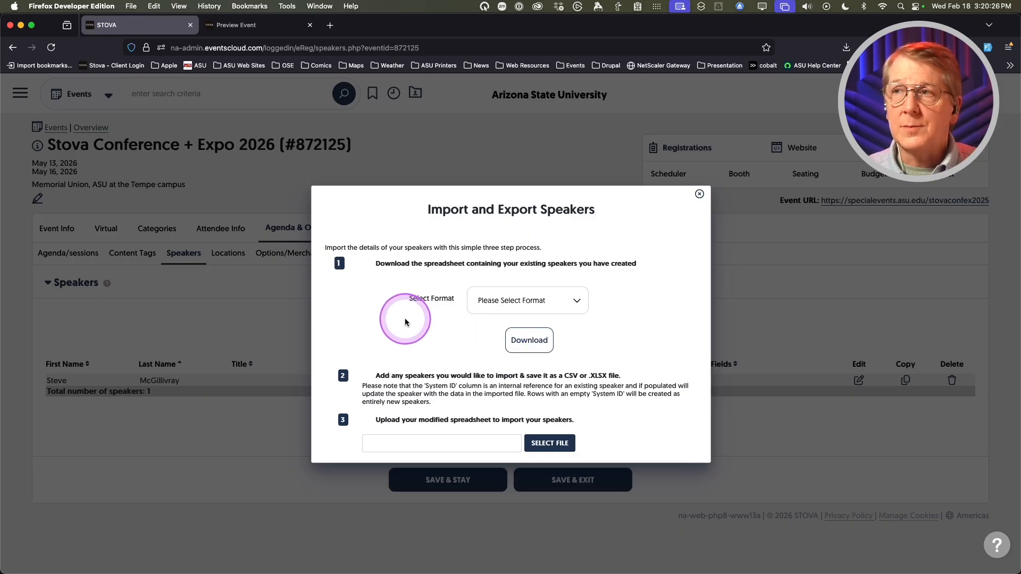
left_click(513, 302)
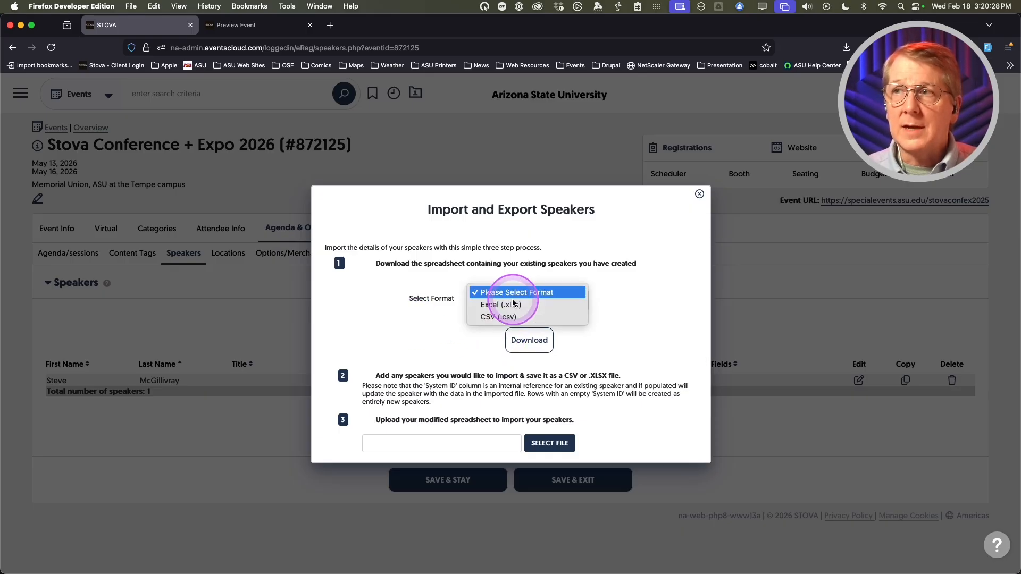
left_click(388, 310)
scroll(389, 310, "down", 2)
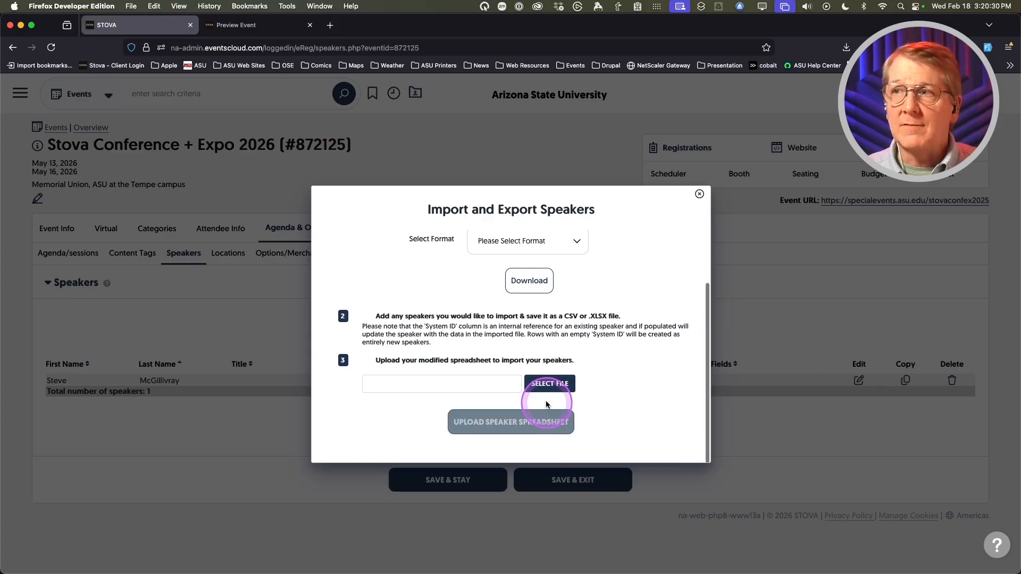
- Upload Stova+Conference+Expo+Speakers.xlsx to import 21 speakers, then close the dialog
left_click(547, 385)
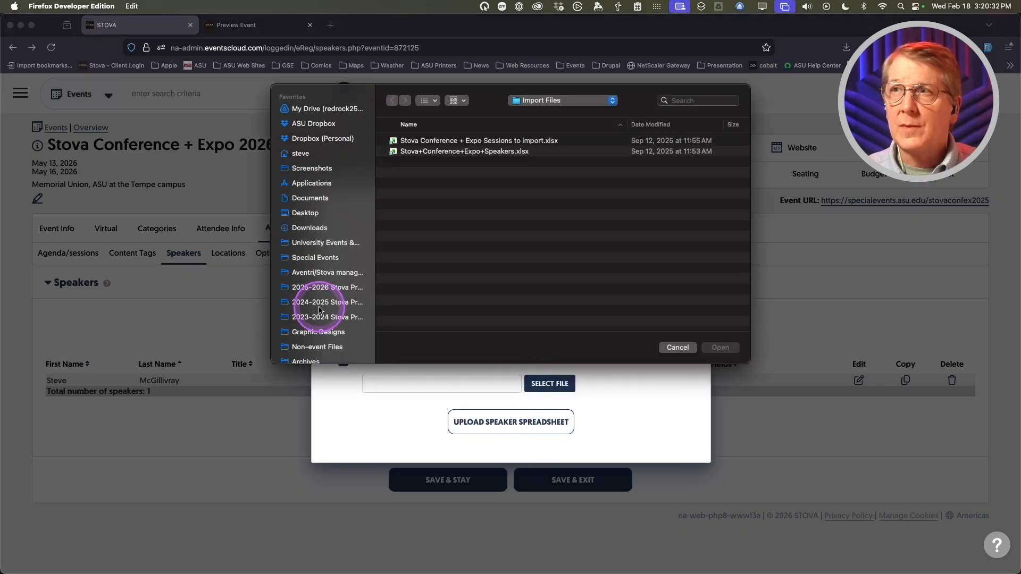
double_click(462, 153)
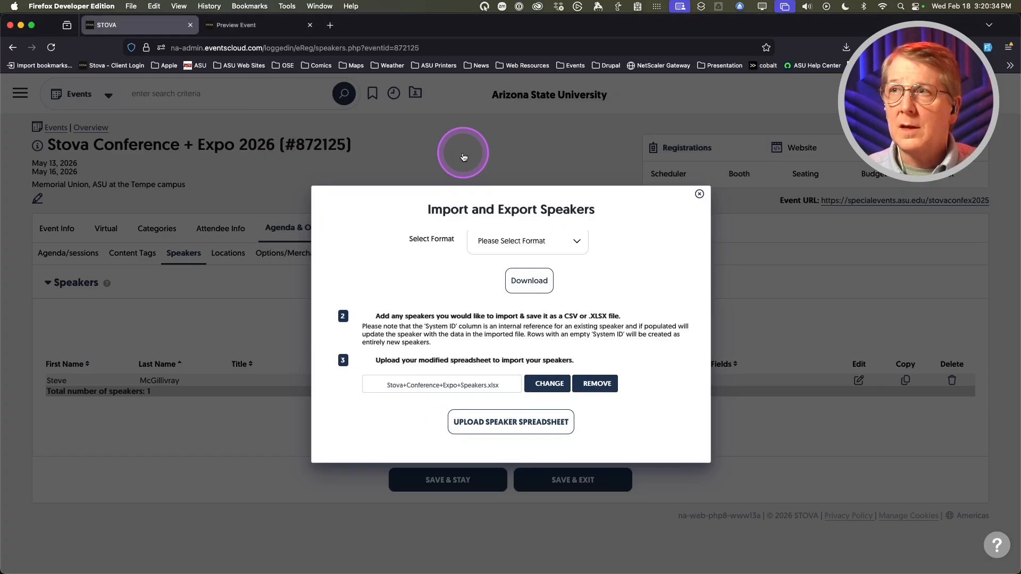
left_click(515, 424)
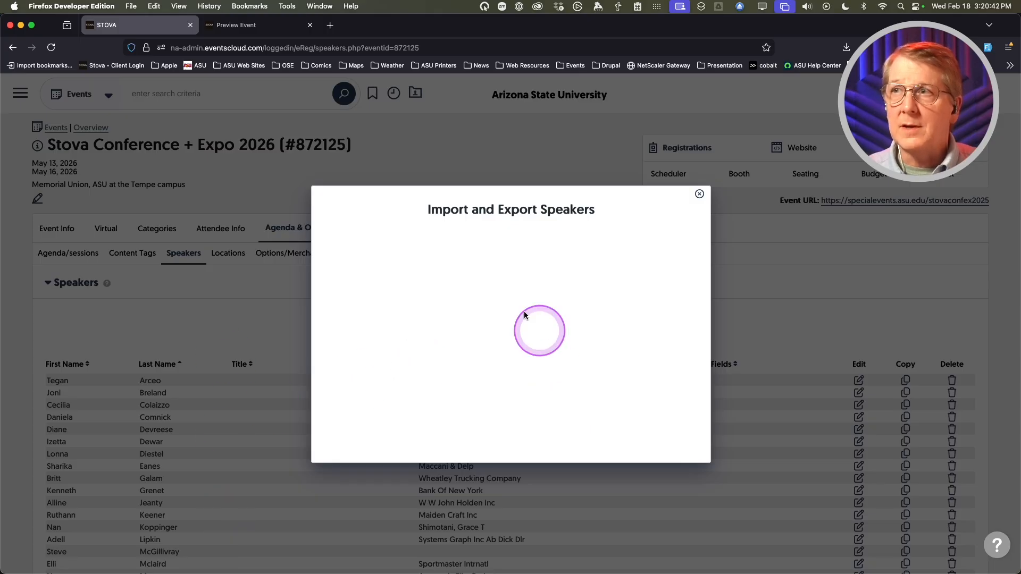
left_click(700, 195)
scroll(340, 403, "down", 3)
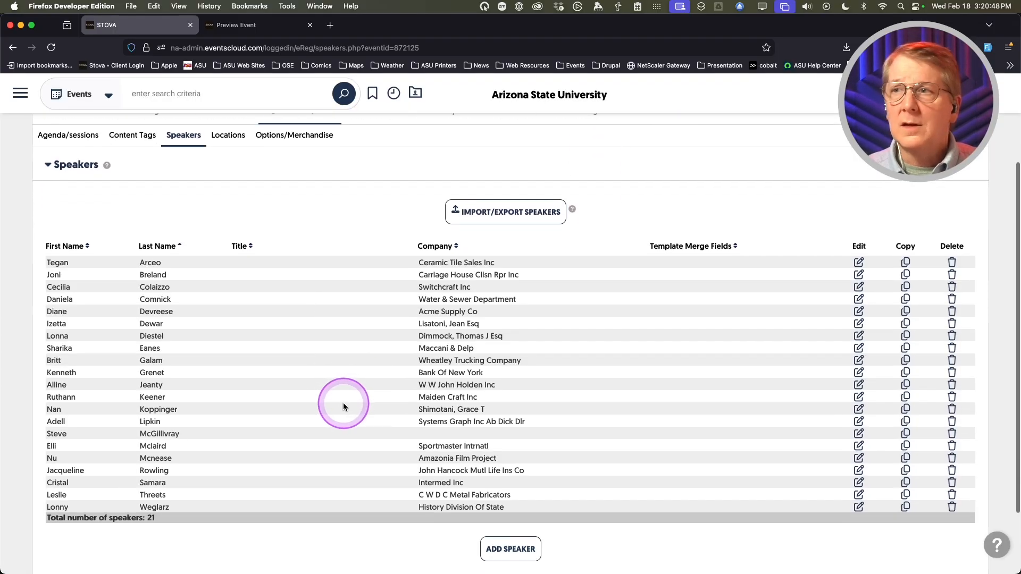
scroll(343, 405, "up", 2)
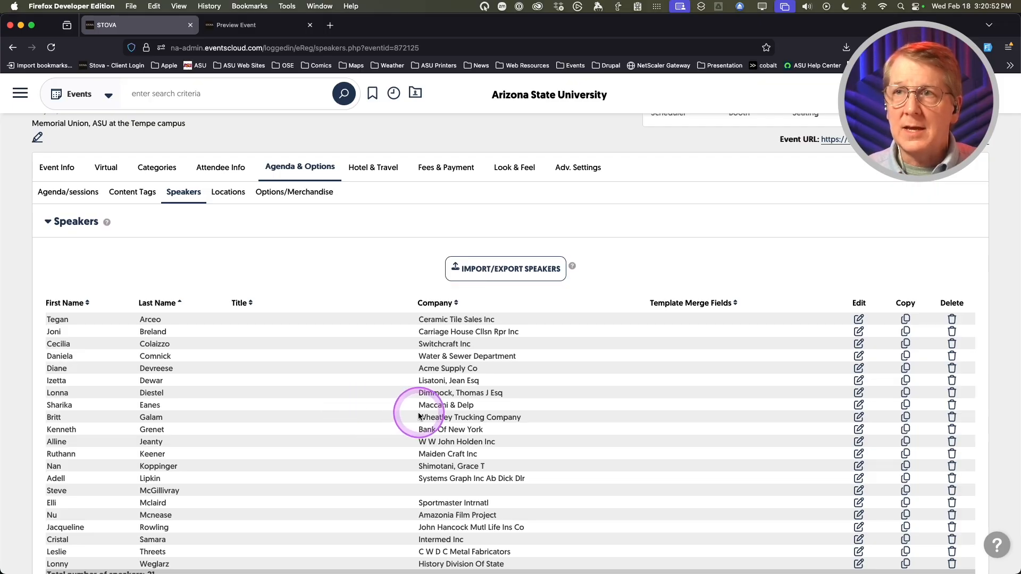
scroll(418, 414, "down", 1)
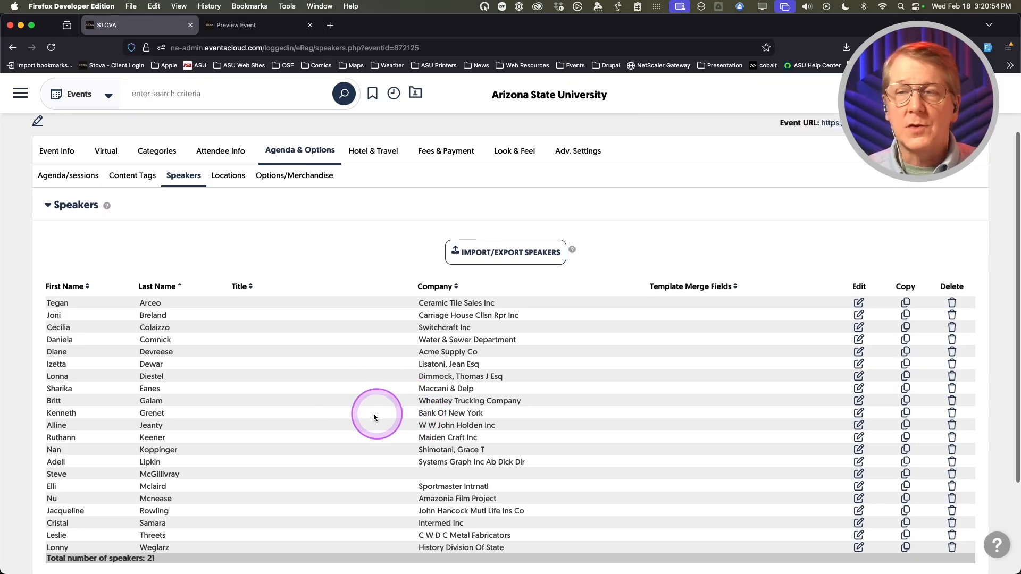
scroll(372, 412, "up", 3)
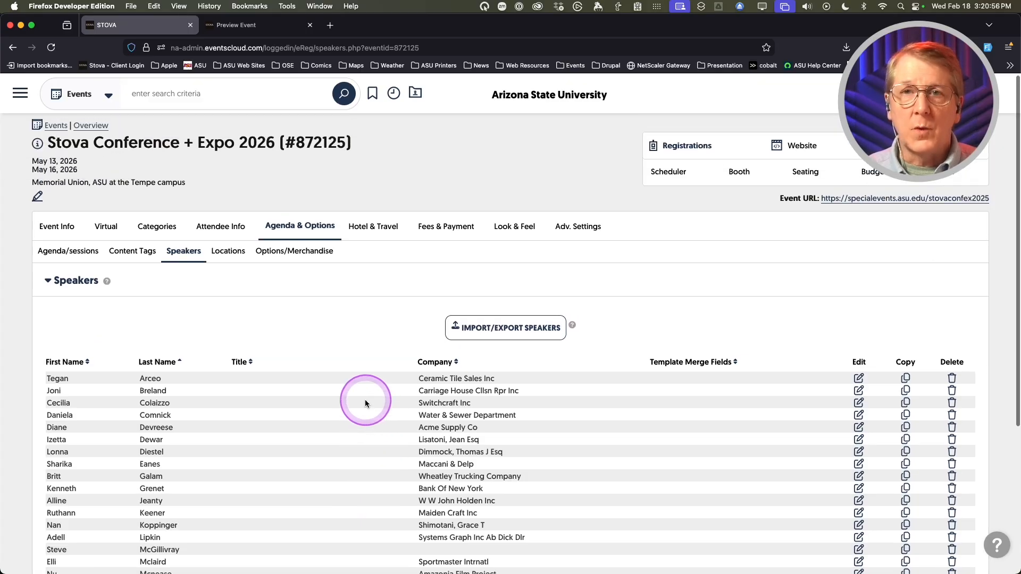
- Open the Welcome & Keynote session for editing from the agenda sessions list
left_click(78, 254)
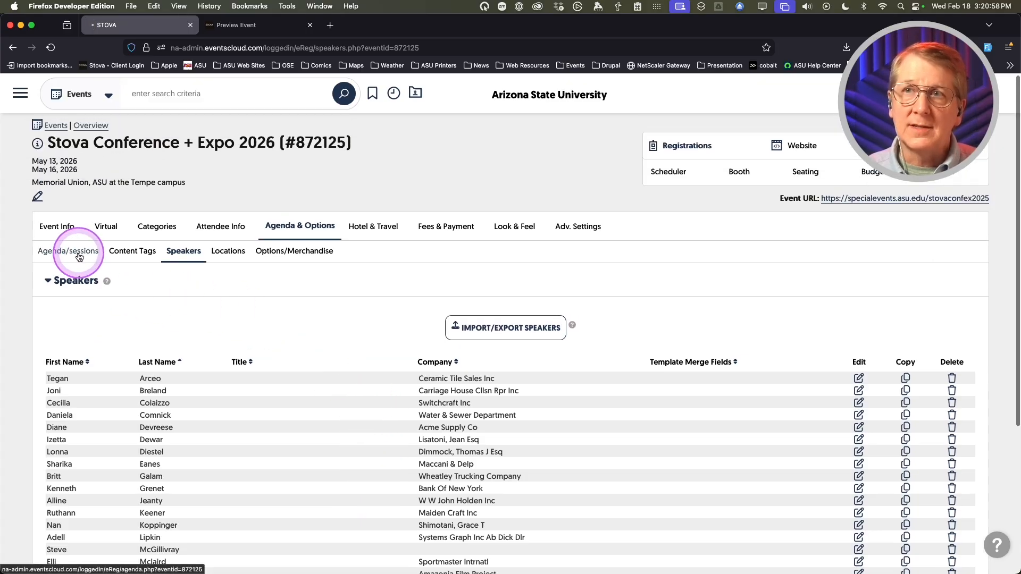
scroll(399, 497, "down", 3)
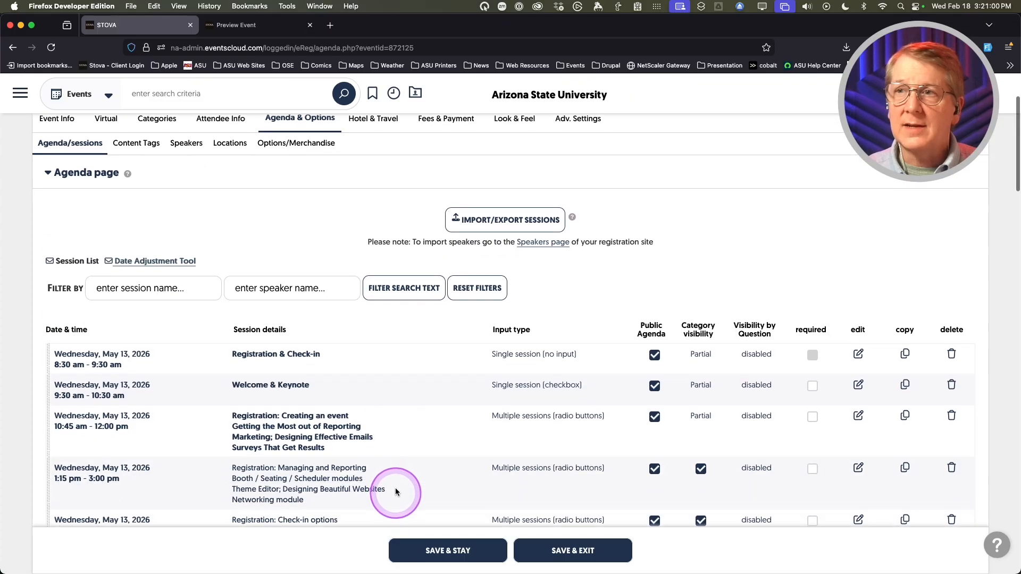
left_click(857, 354)
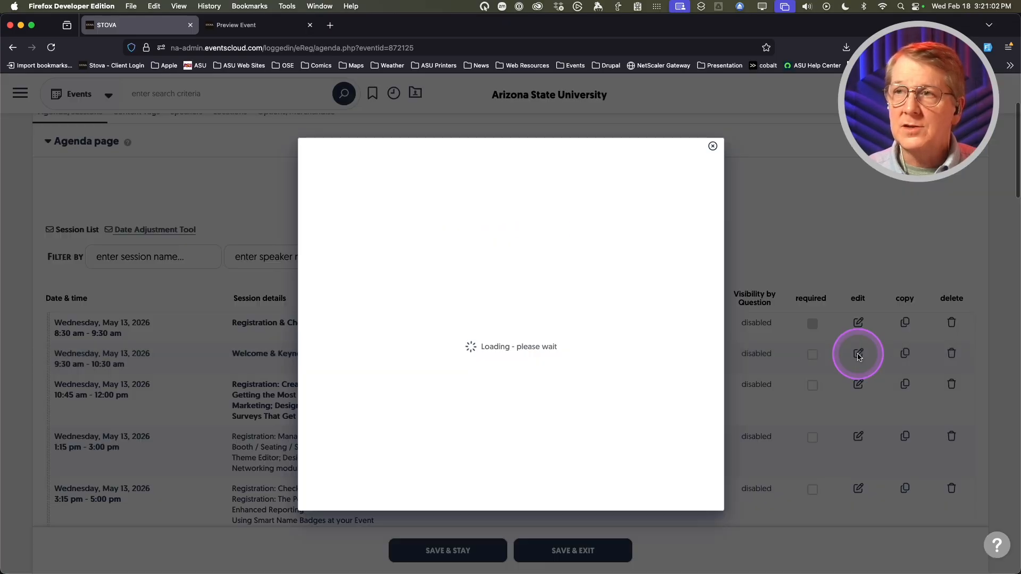
scroll(340, 345, "down", 5)
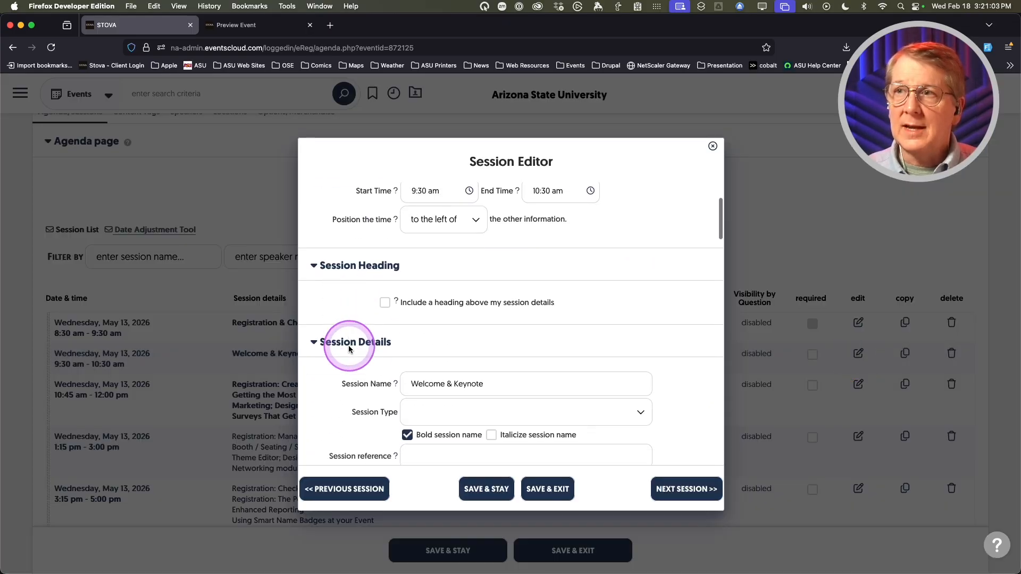
scroll(344, 349, "down", 10)
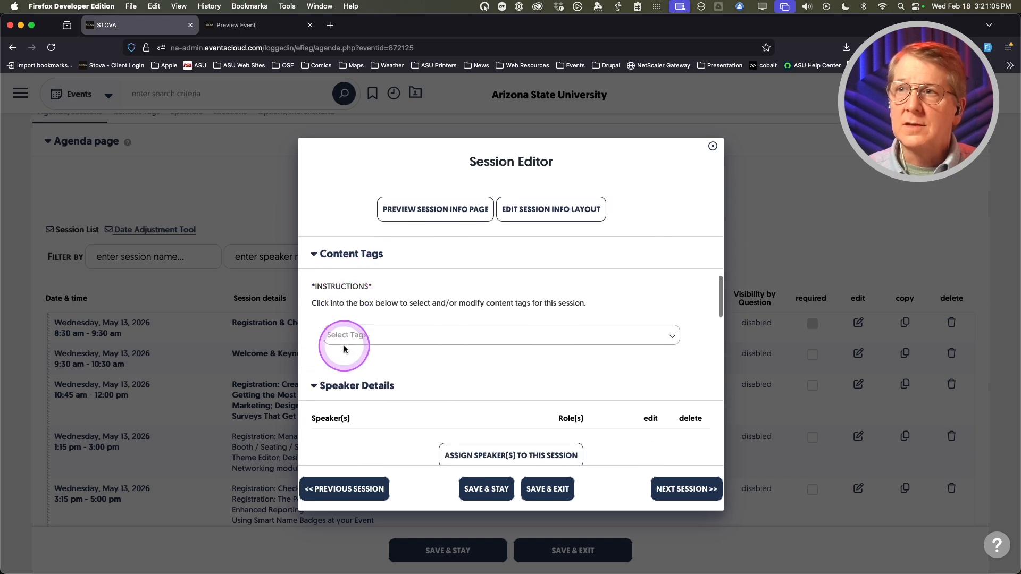
- Search 'tecg' and add the matching speaker to the session
left_click(463, 335)
left_click(494, 340)
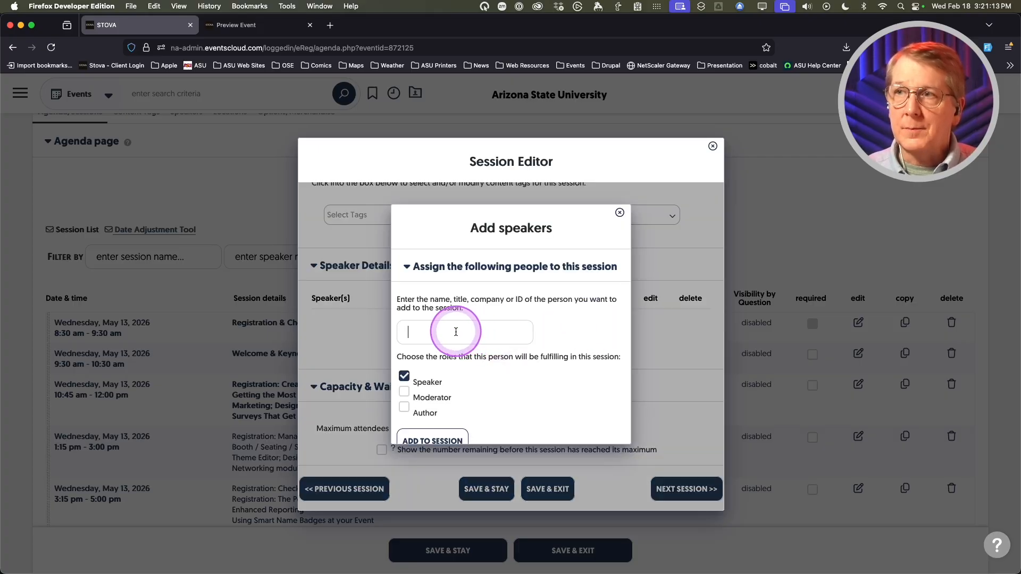
type("tec")
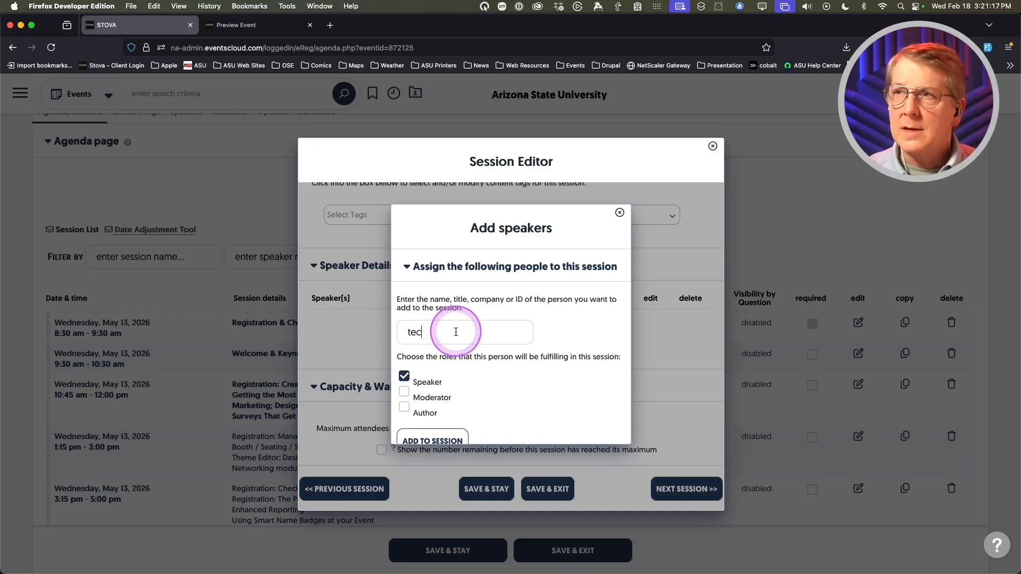
type("g")
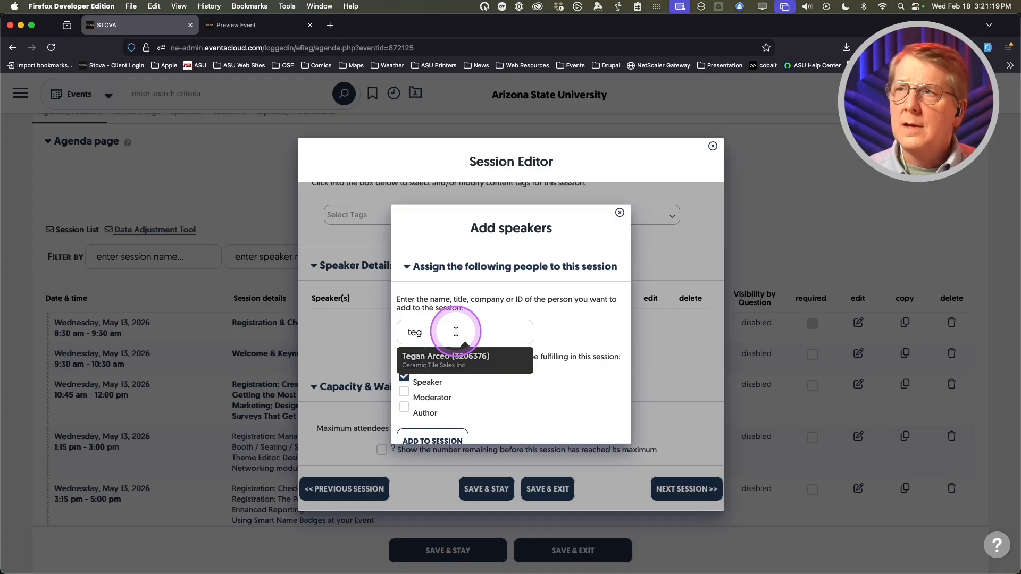
left_click(441, 359)
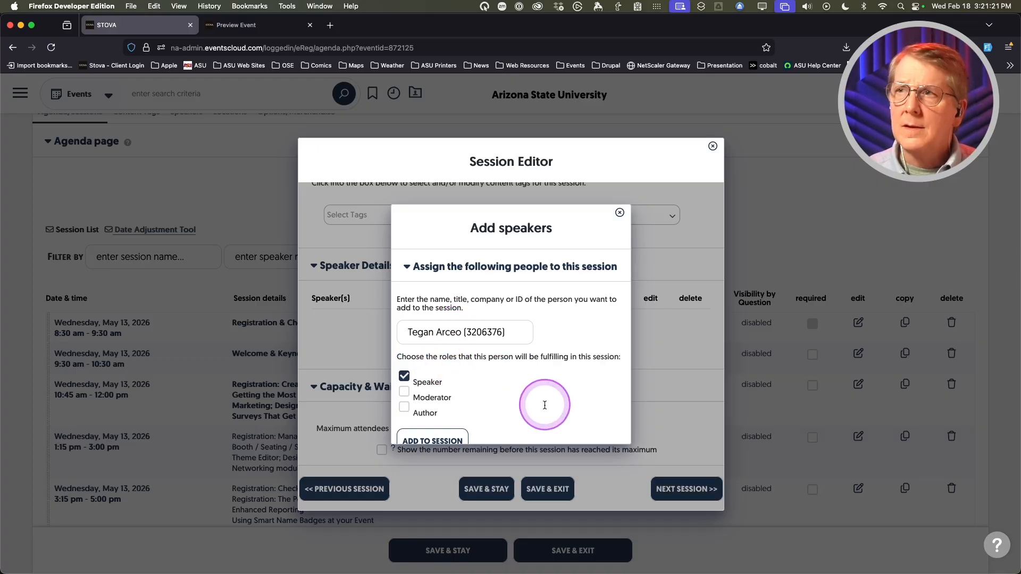
scroll(491, 380, "down", 2)
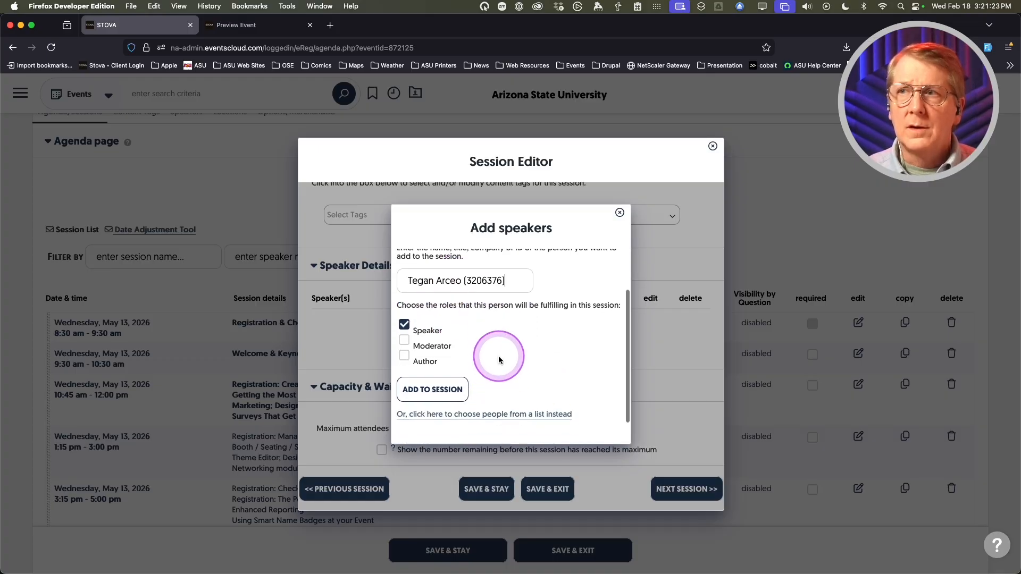
scroll(481, 367, "down", 1)
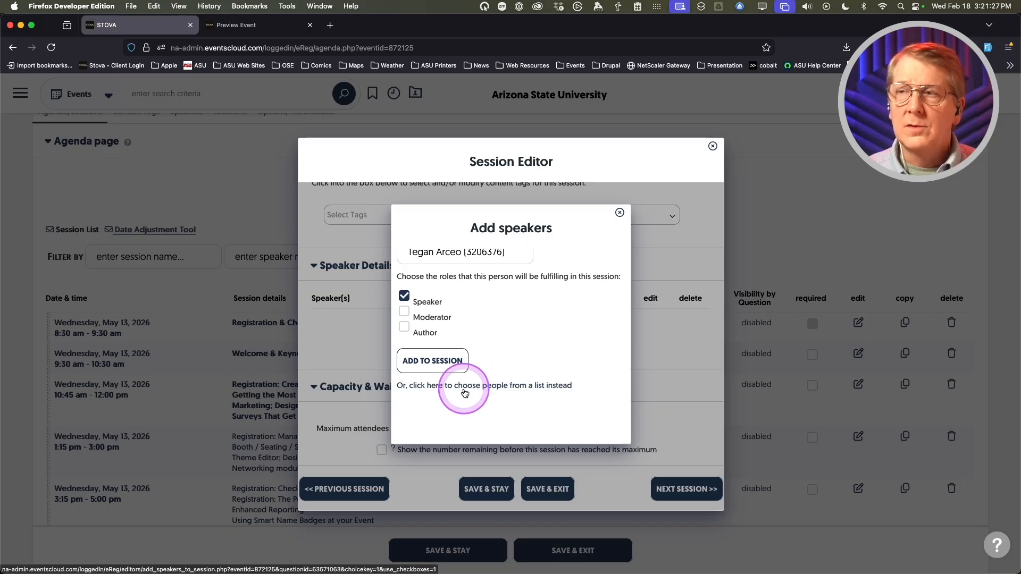
- Tick the first and sixth speakers in the checklist, save the session, and go to Locations
left_click(464, 393)
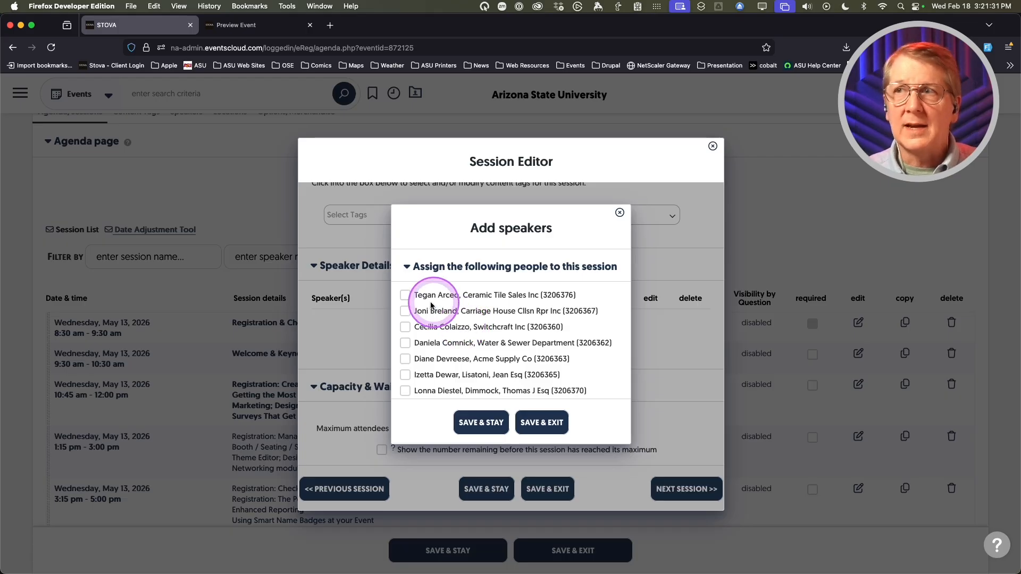
left_click(405, 294)
left_click(405, 375)
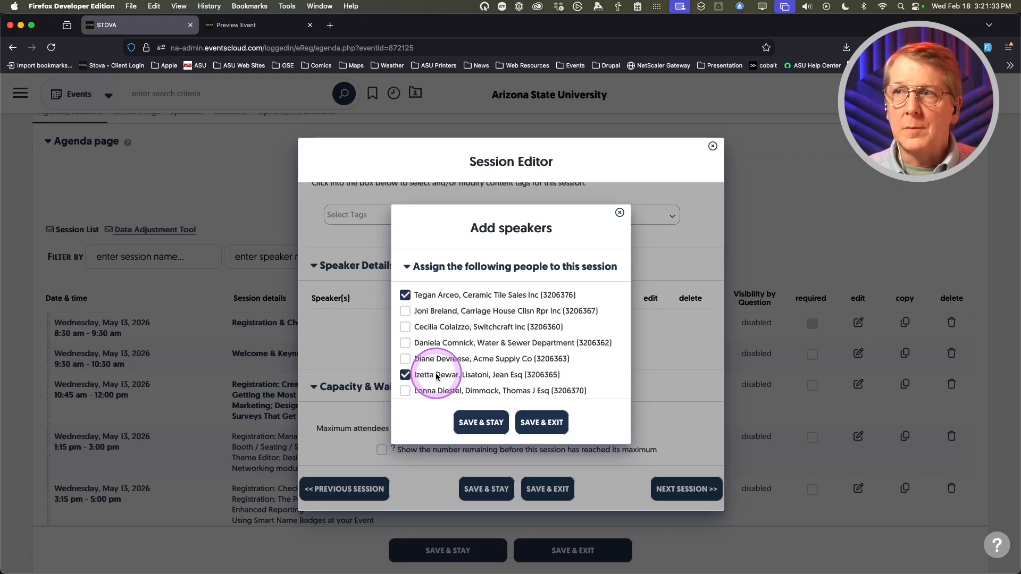
scroll(415, 372, "down", 2)
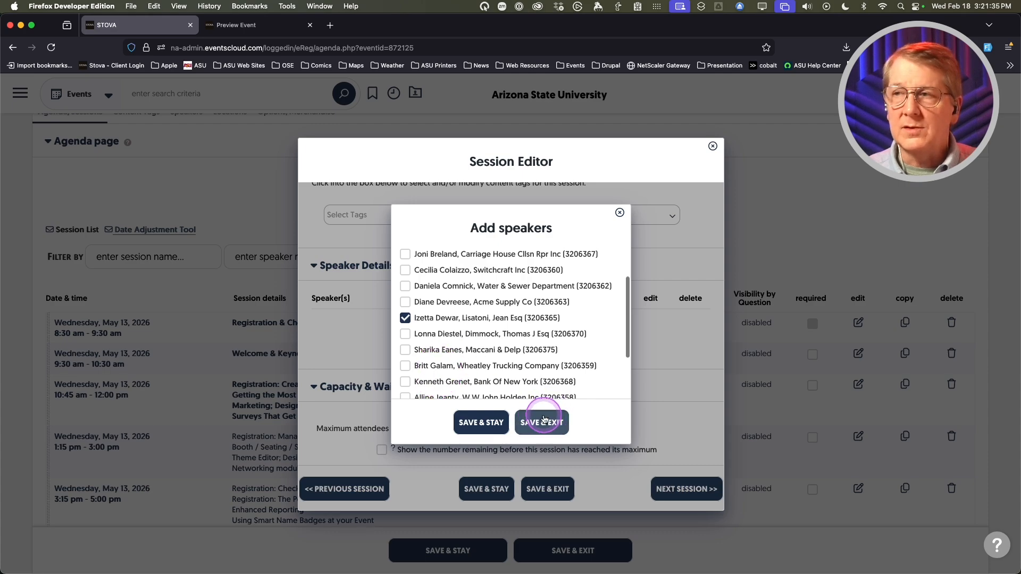
left_click(543, 417)
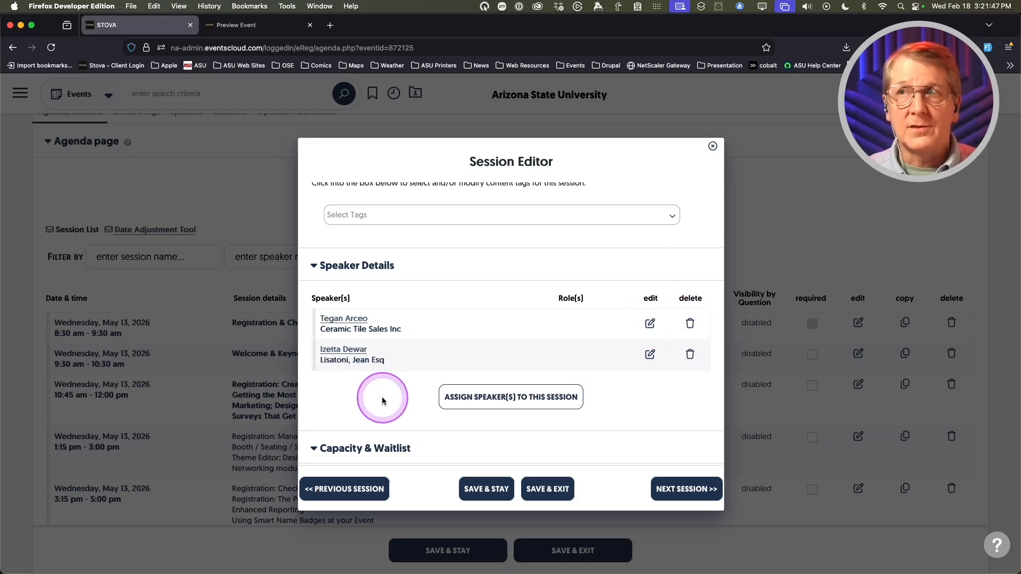
left_click(549, 495)
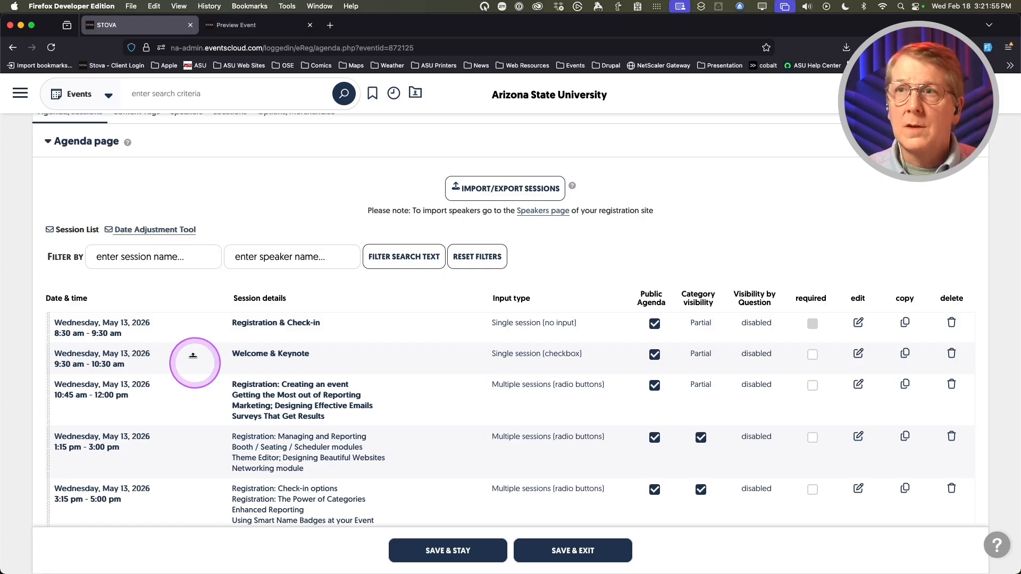
scroll(216, 407, "up", 5)
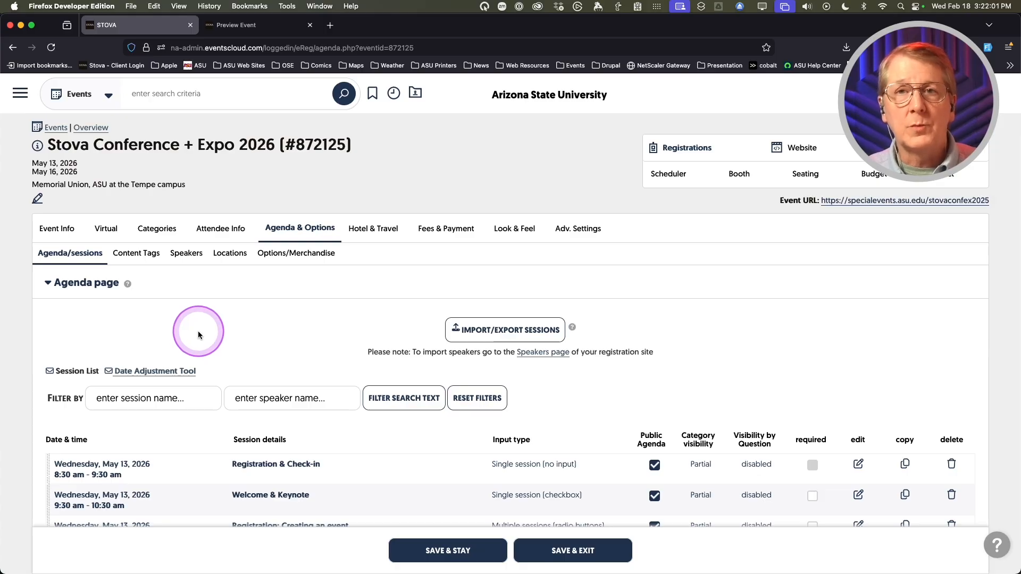
left_click(226, 257)
- Add the Turquoise Ballroom (220) and Arizona Ballroom (221) locations
left_click(509, 449)
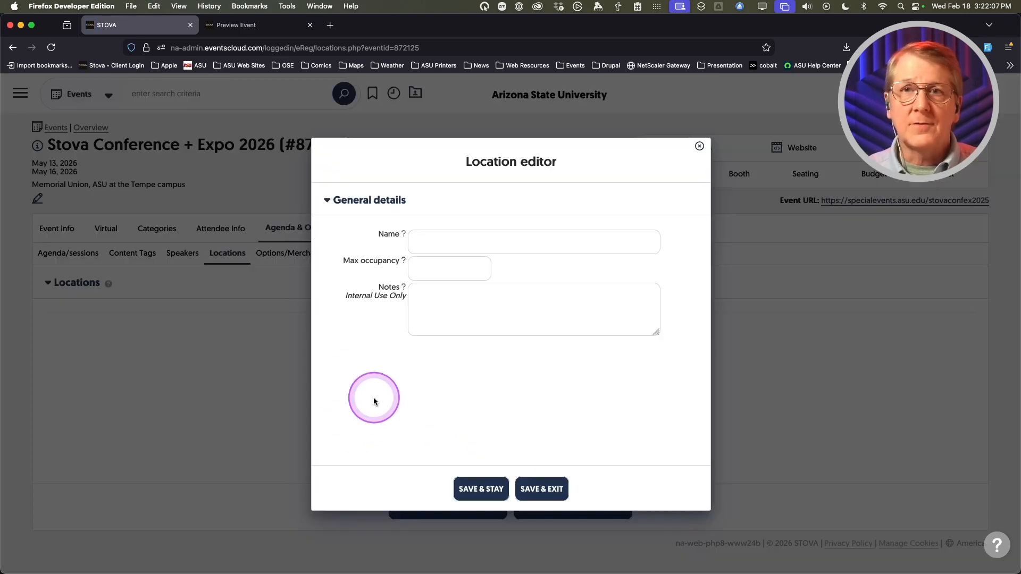
left_click(440, 241)
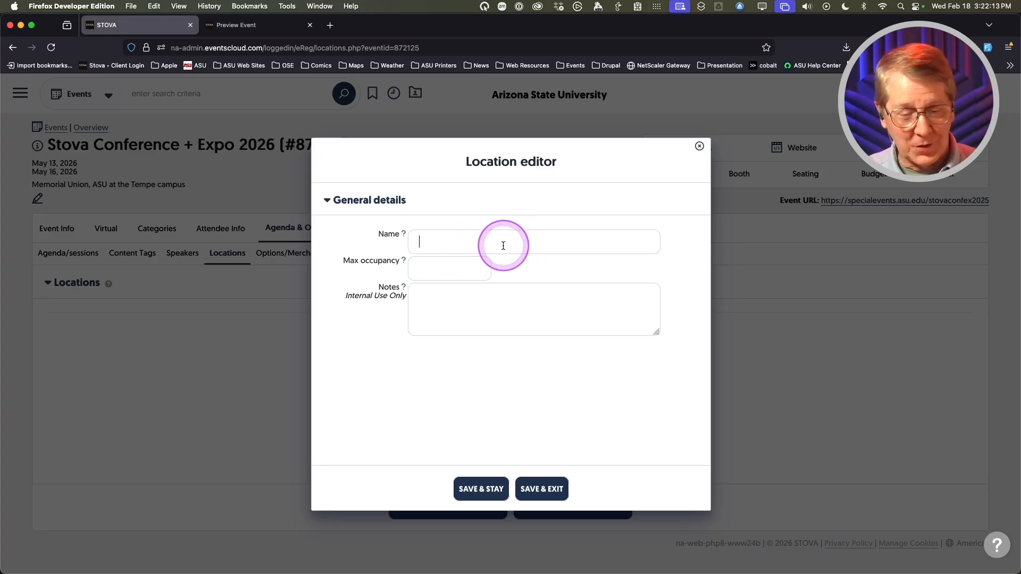
type("Turquoise Ballroom (220)")
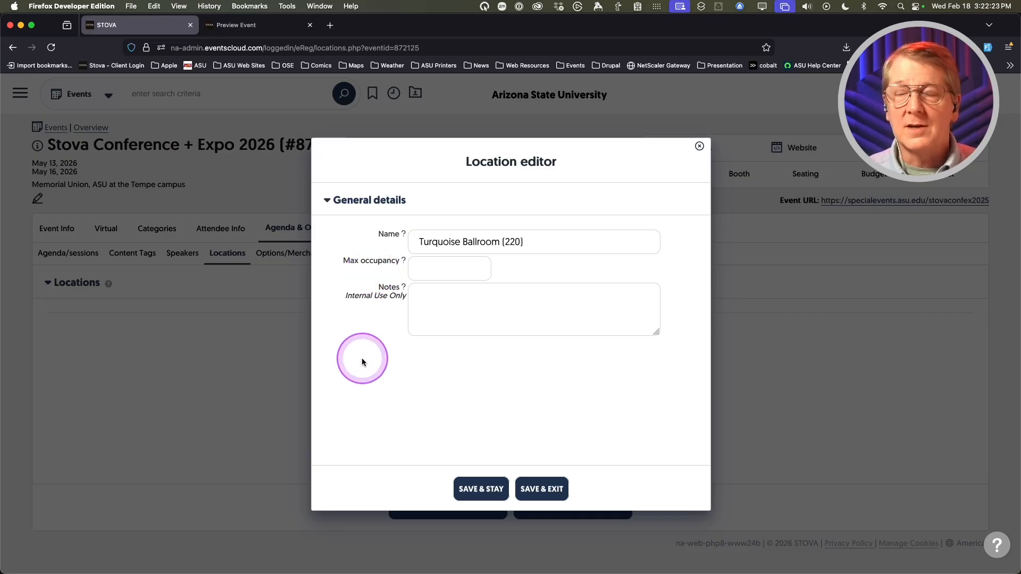
left_click(552, 490)
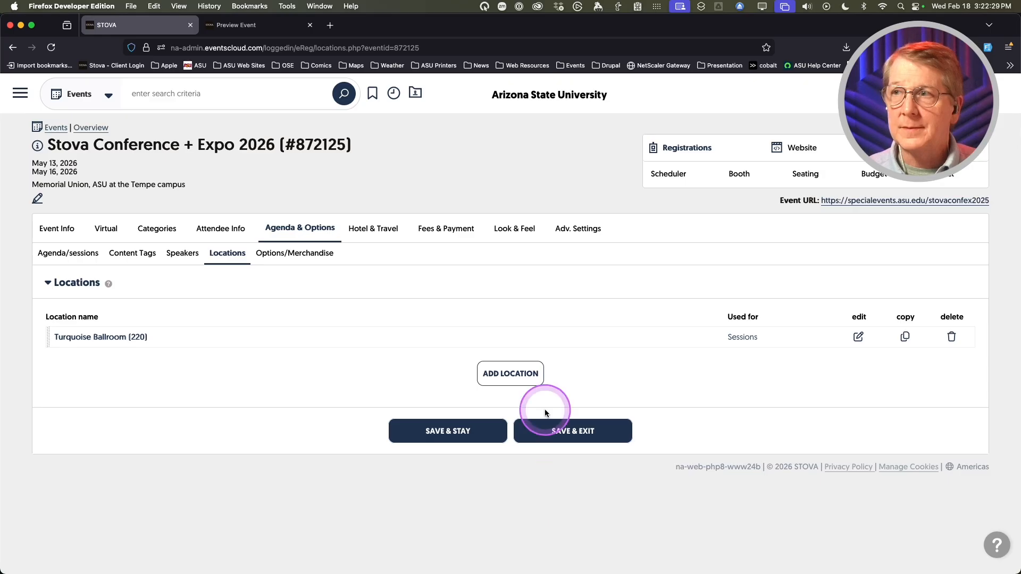
left_click(505, 373)
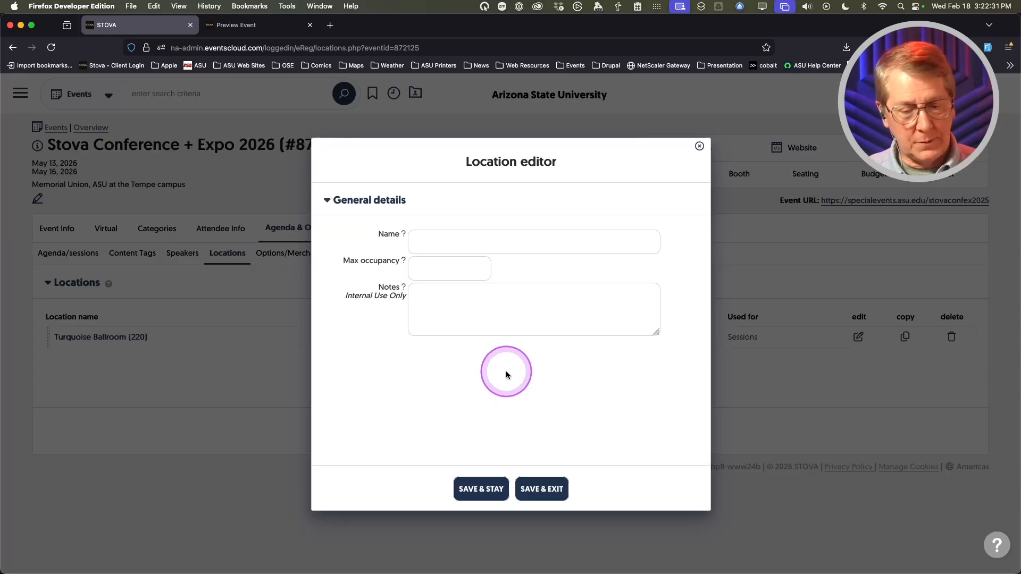
left_click(449, 239)
type("wrm")
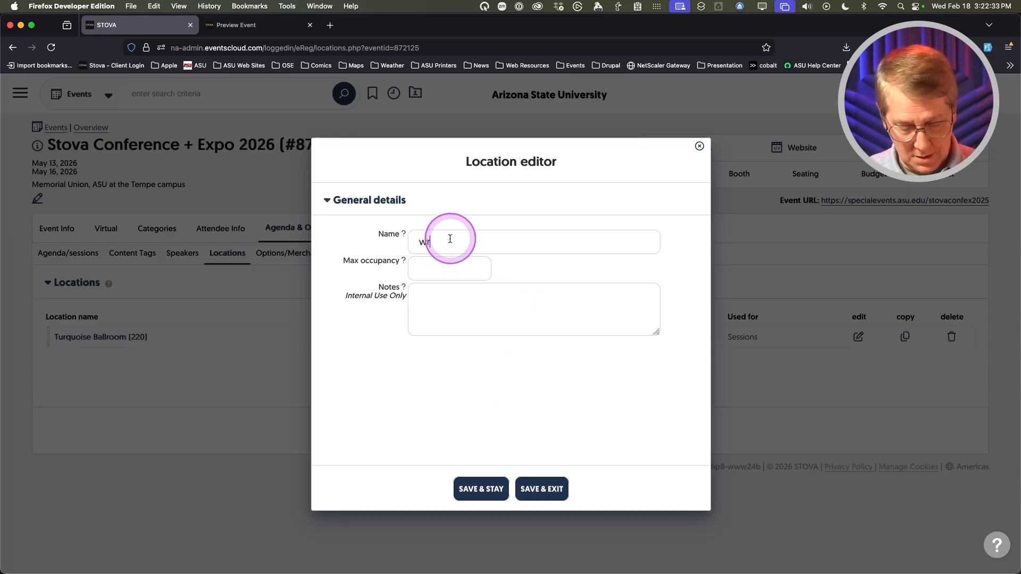
left_click(529, 495)
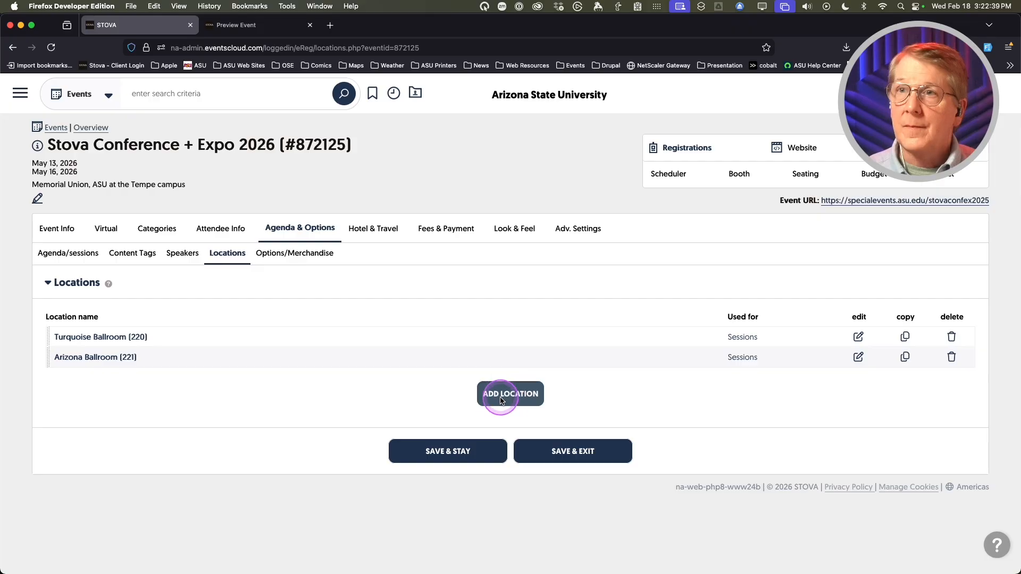
- Add the Alumni Lounge (202) and Gold (207) locations
left_click(479, 395)
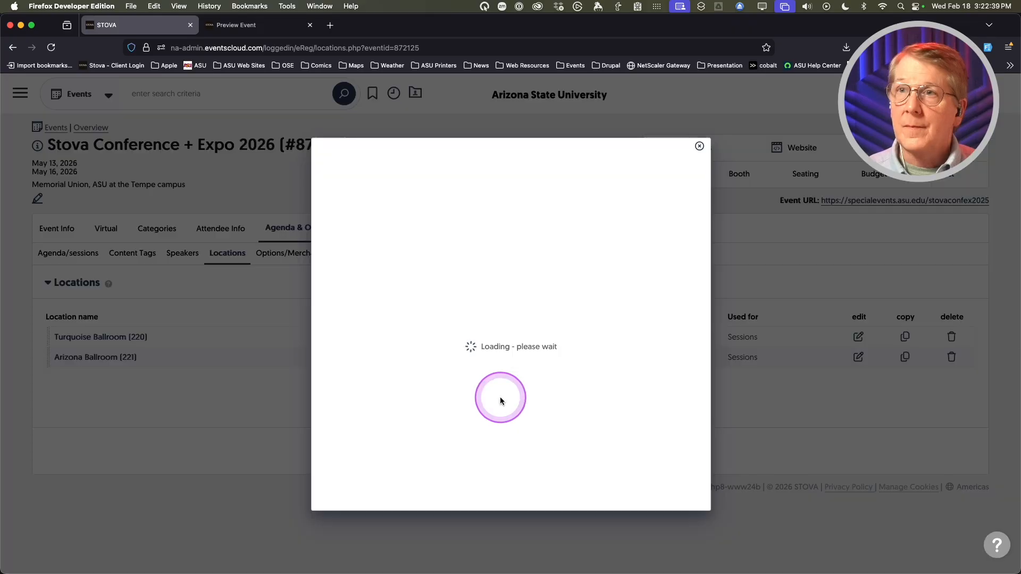
left_click(447, 243)
type("wrAlumni Lounge (202)")
left_click(549, 498)
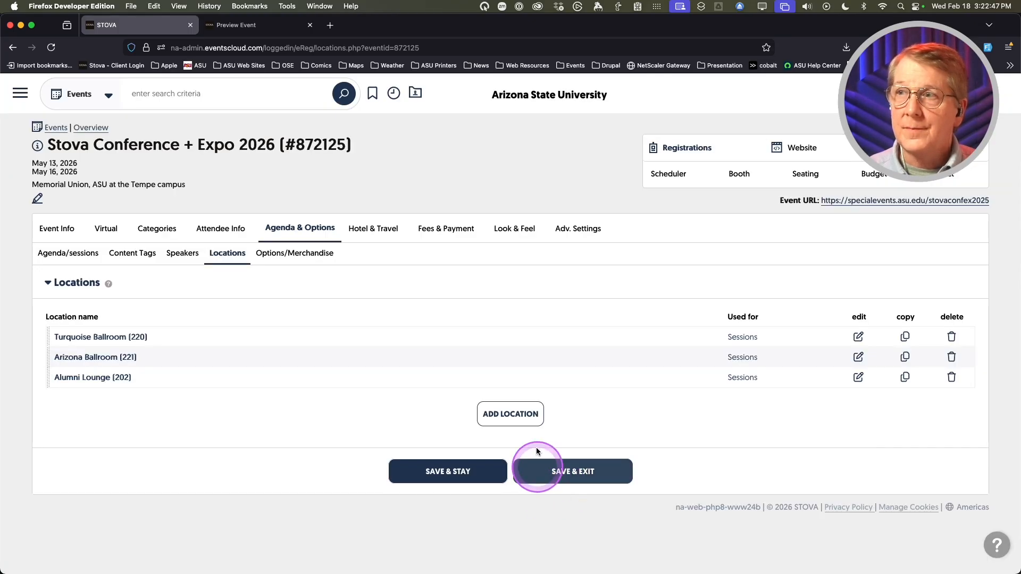
left_click(511, 413)
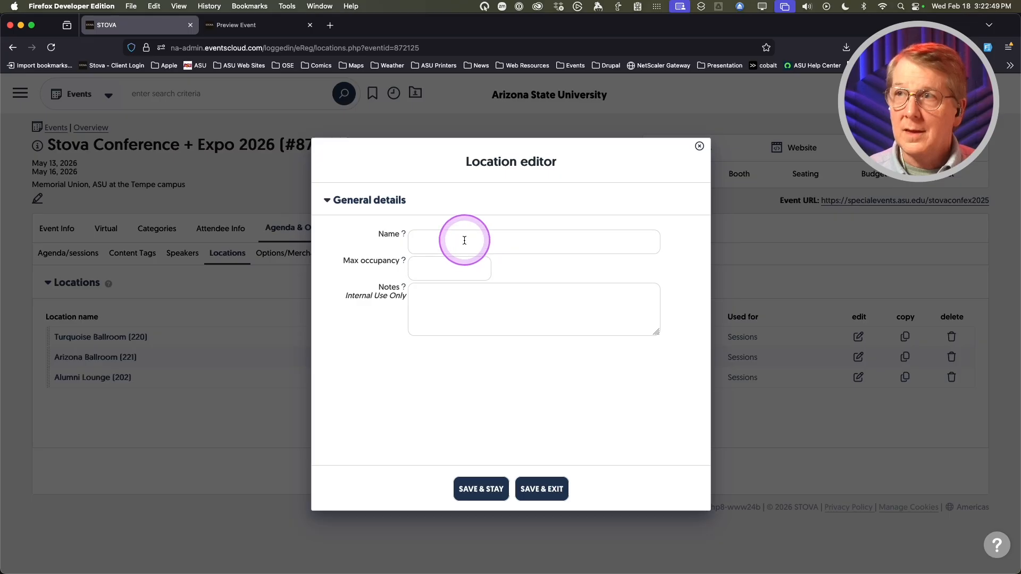
left_click(464, 240)
type("Gold [207]")
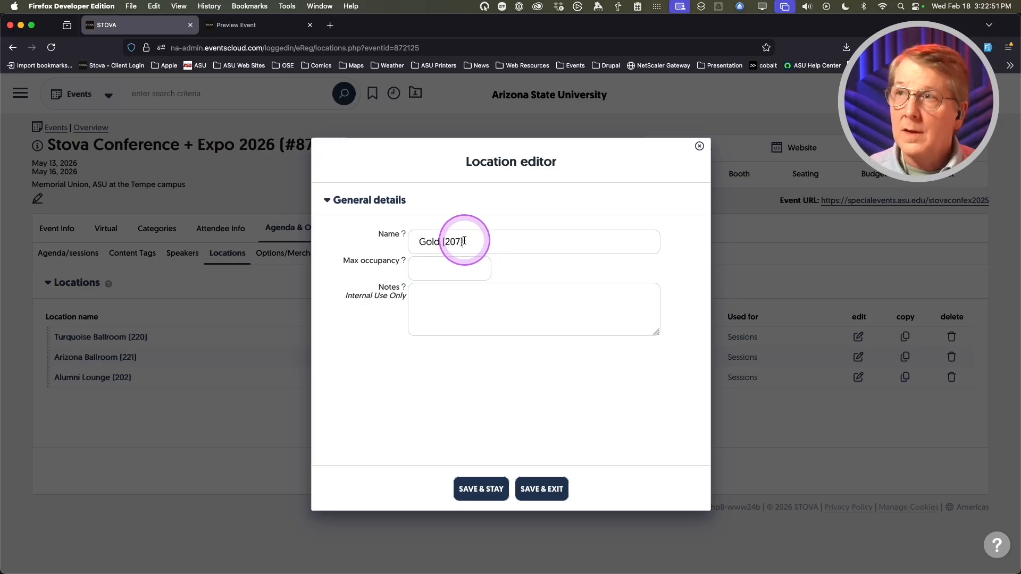
left_click(542, 488)
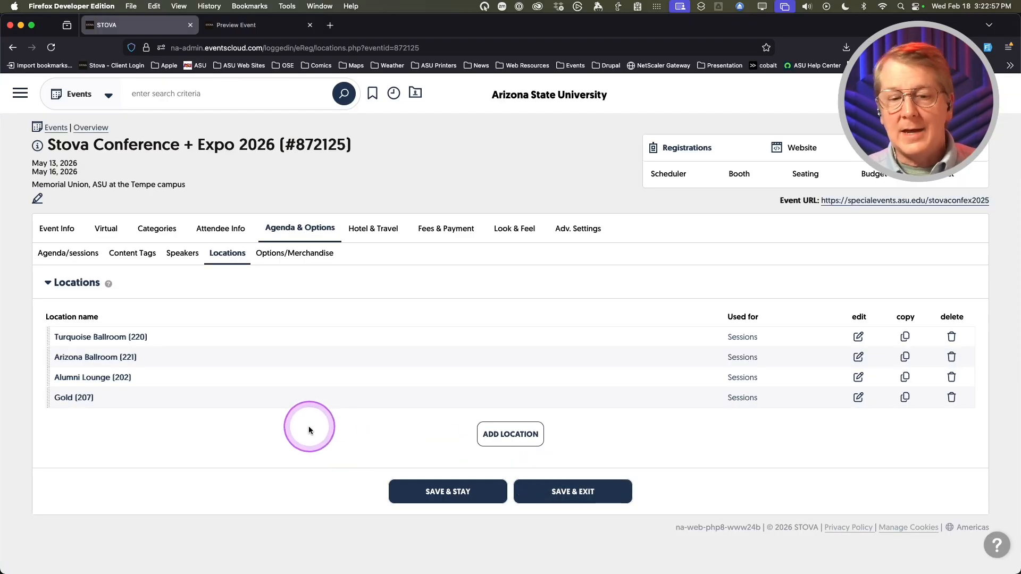
- Set the Registration & Check-in session's location to Turquoise Ballroom (220)
left_click(57, 257)
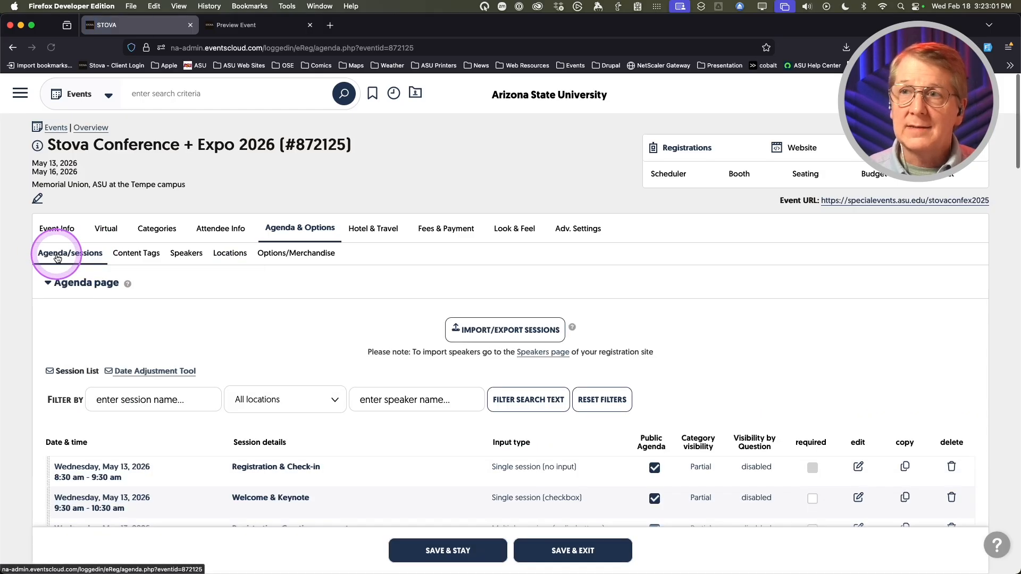
scroll(346, 363, "down", 3)
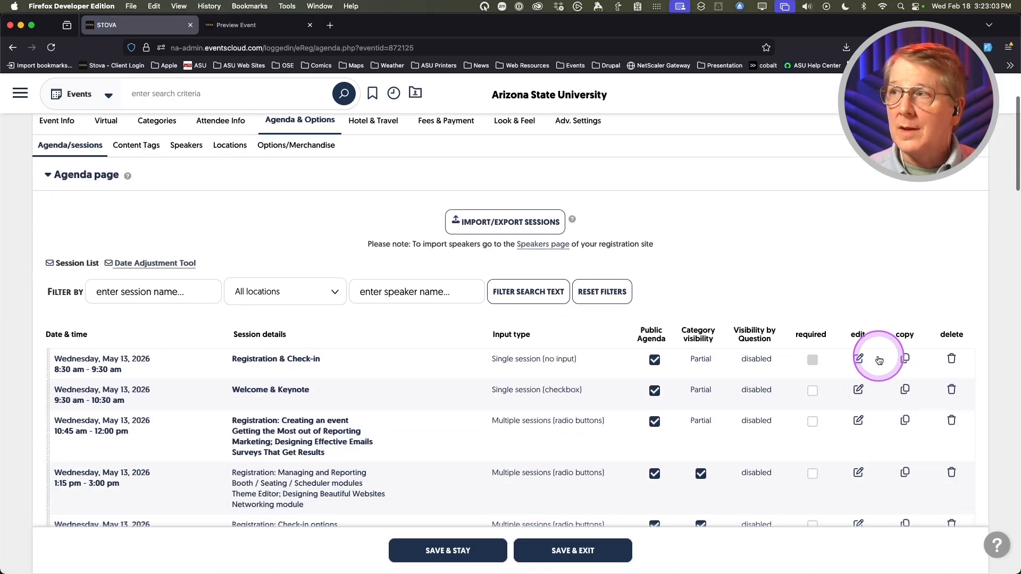
left_click(859, 360)
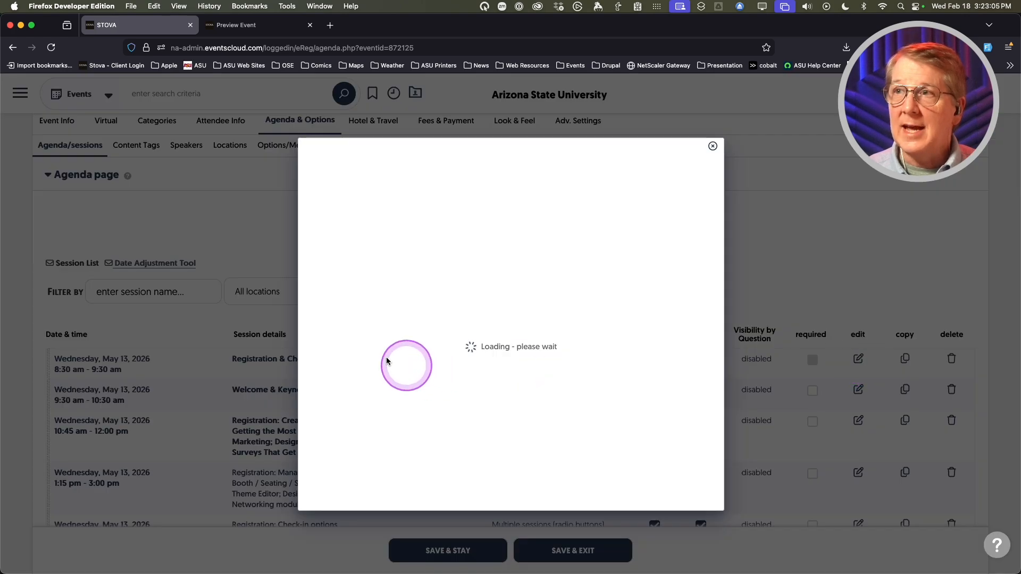
scroll(330, 340, "down", 2)
scroll(329, 337, "down", 3)
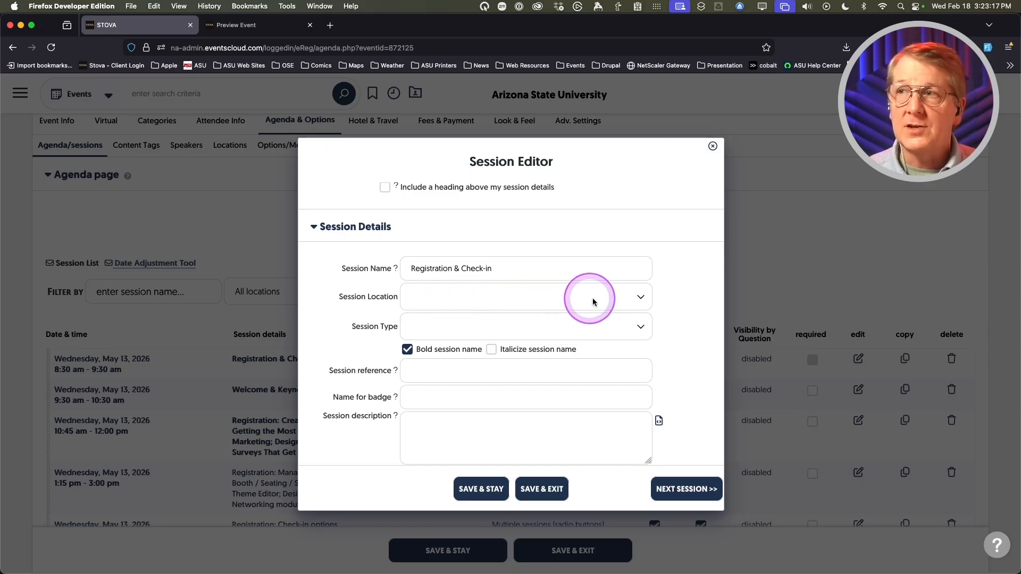
left_click(621, 297)
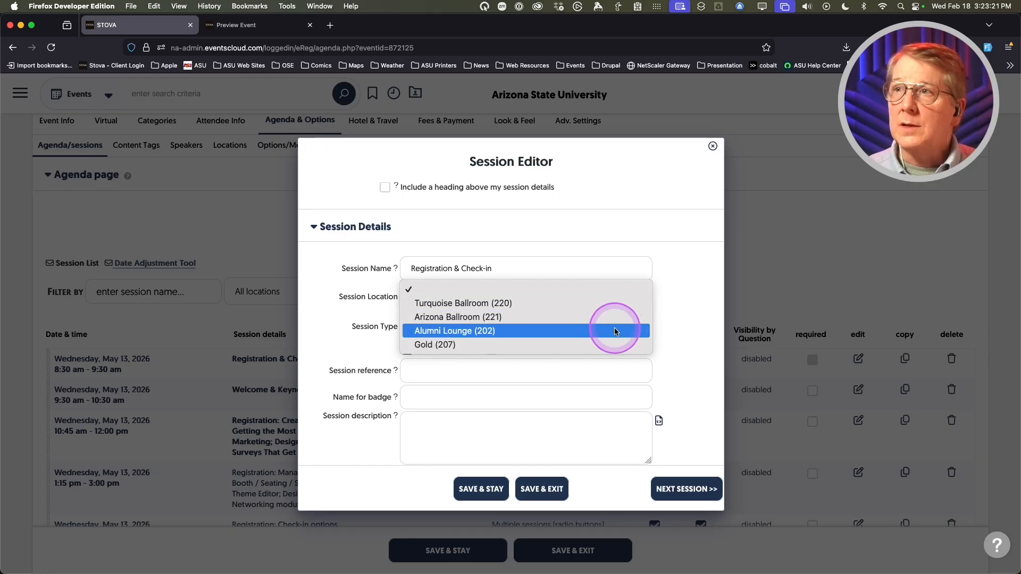
left_click(611, 303)
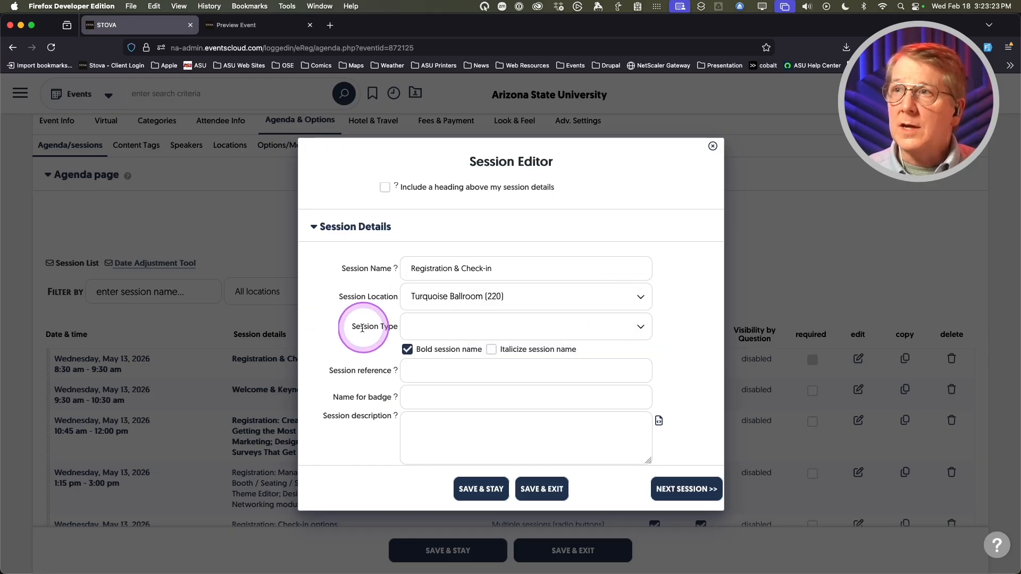
left_click(678, 496)
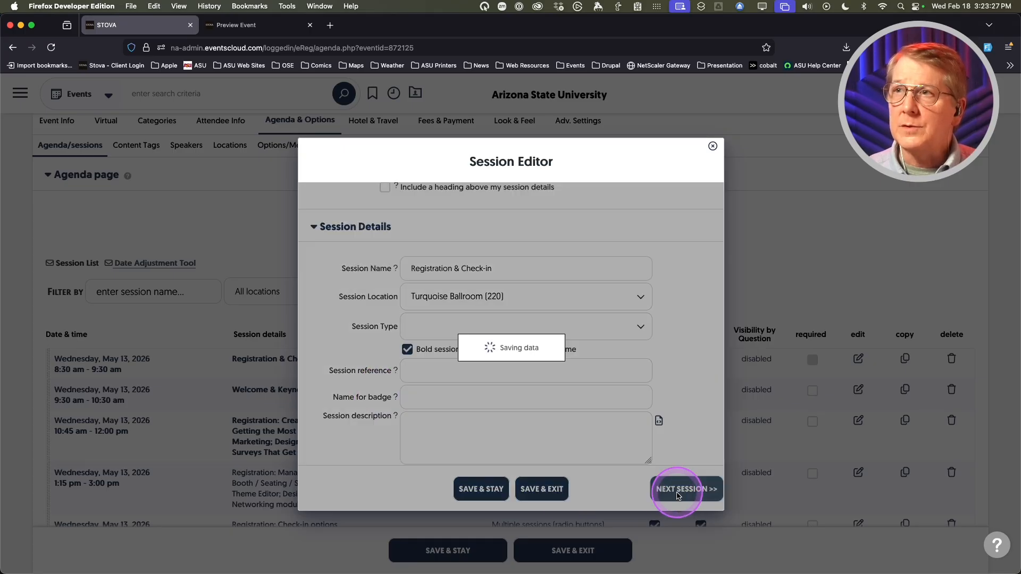
- Set the Welcome & Keynote session's location to Arizona Ballroom (221) and save
scroll(627, 425, "down", 5)
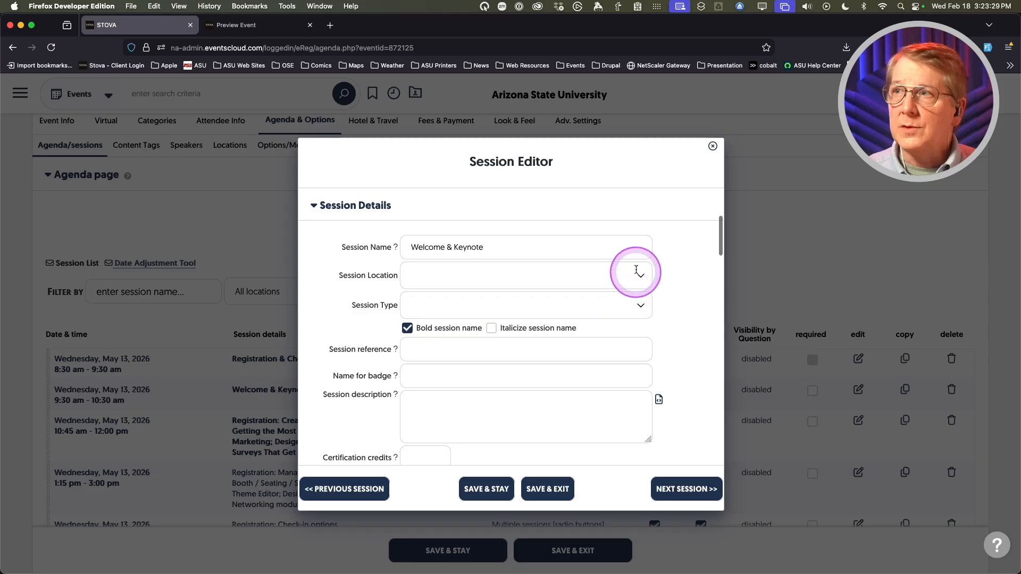
left_click(636, 270)
left_click(618, 291)
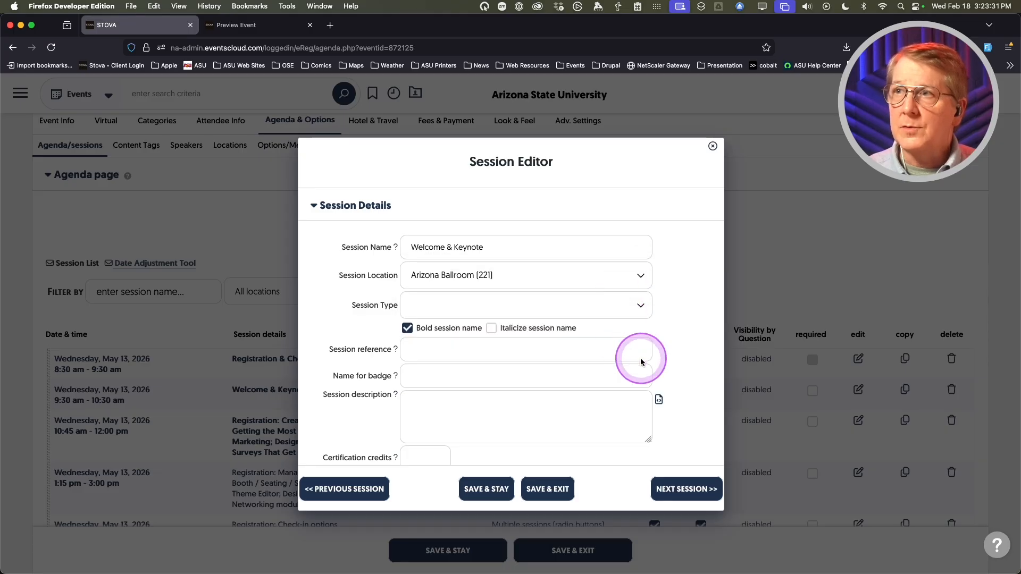
left_click(548, 491)
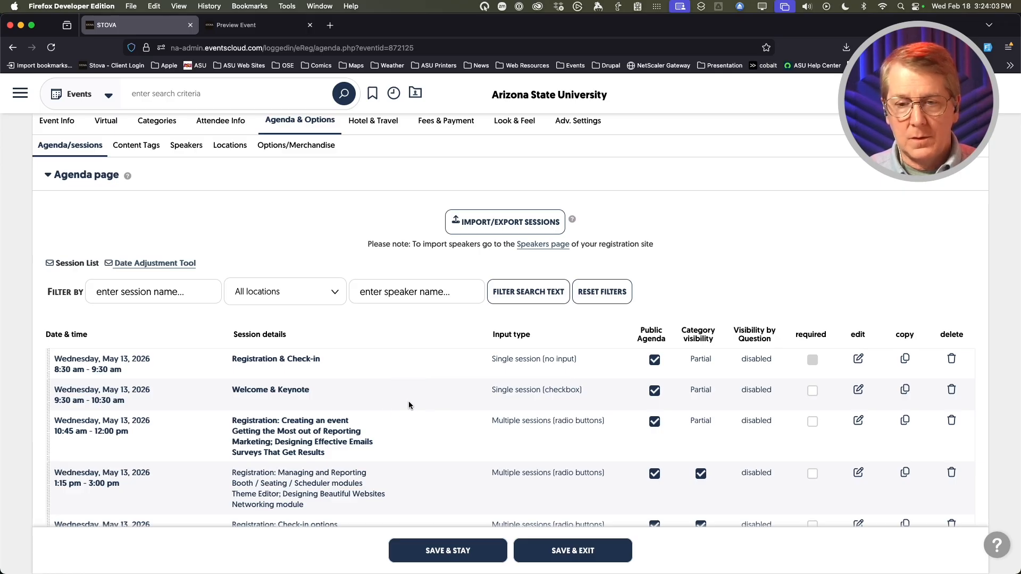
scroll(409, 406, "up", 3)
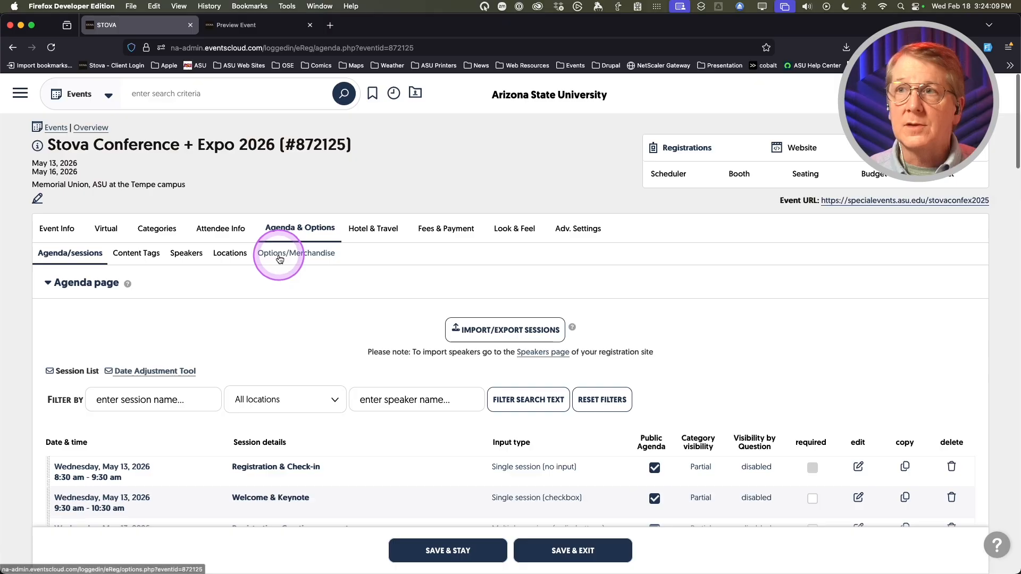
- Start a new registration option of type Multiple options (radio buttons)
left_click(279, 258)
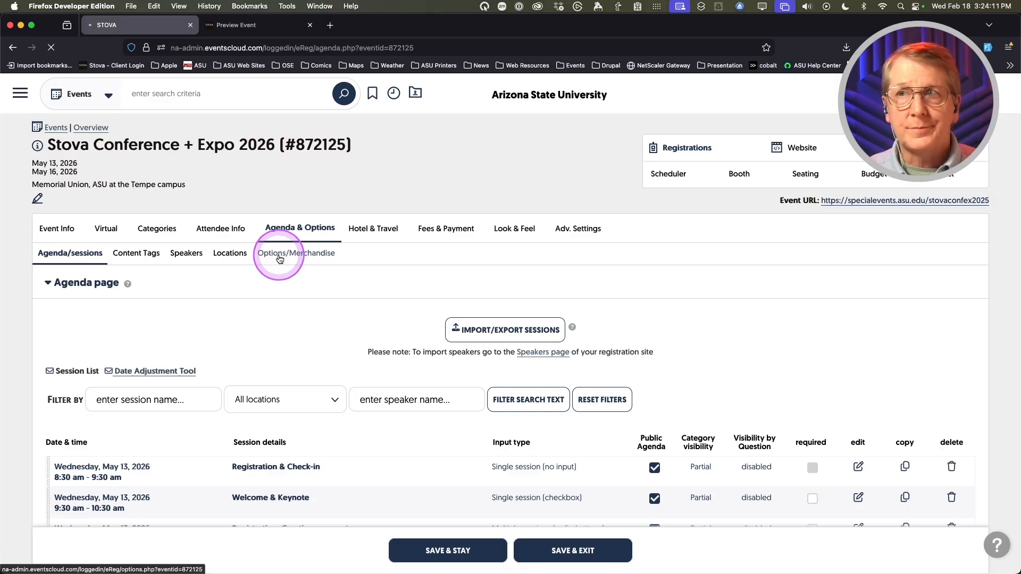
left_click(272, 400)
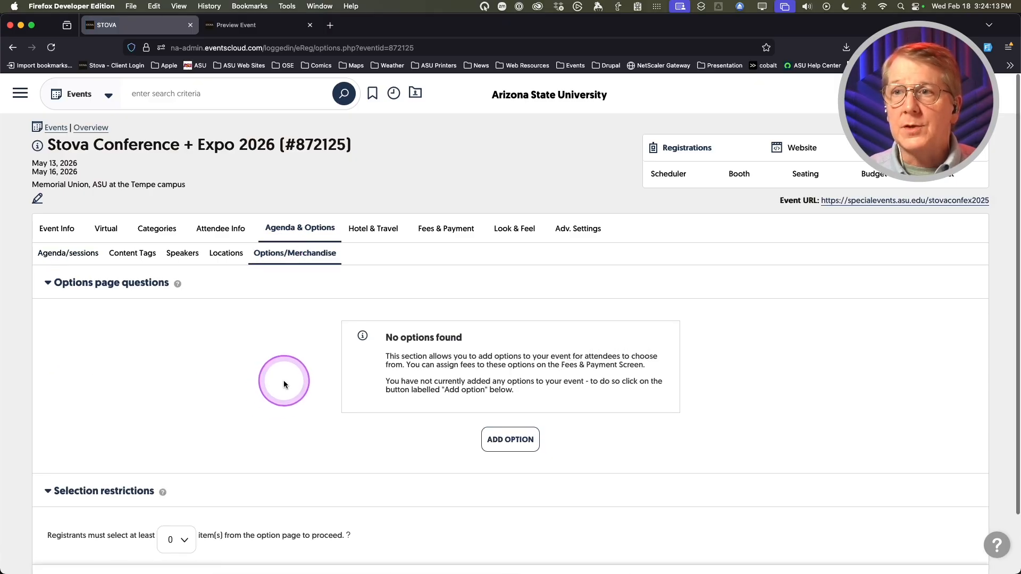
scroll(283, 381, "down", 2)
scroll(273, 375, "up", 2)
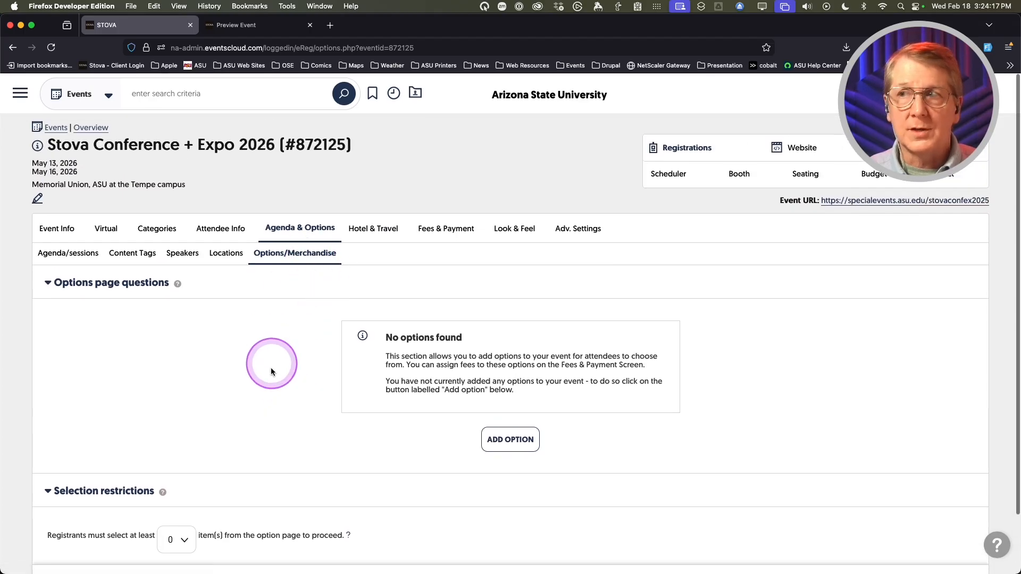
left_click(513, 440)
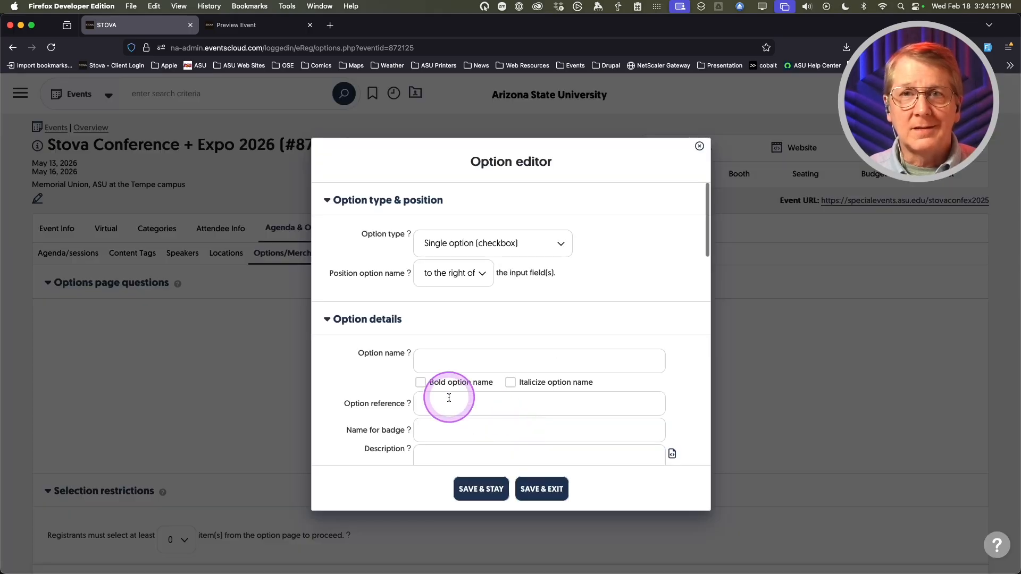
left_click(541, 245)
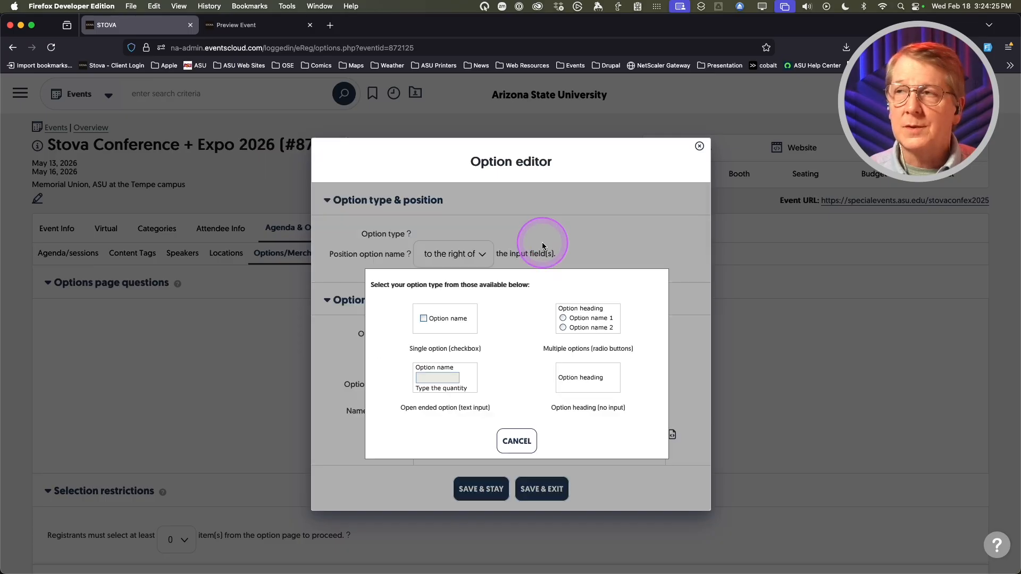
left_click(537, 382)
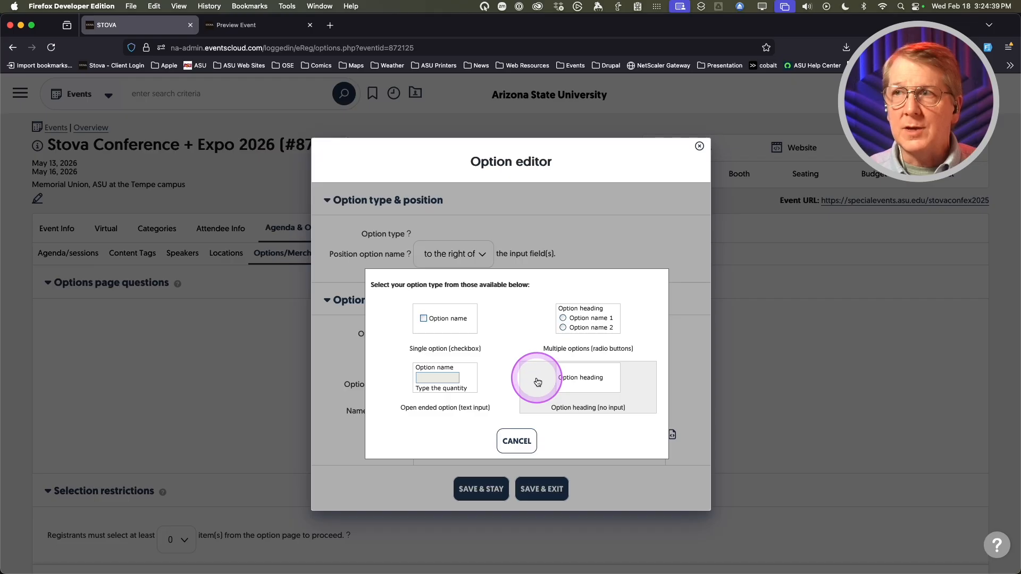
left_click(510, 337)
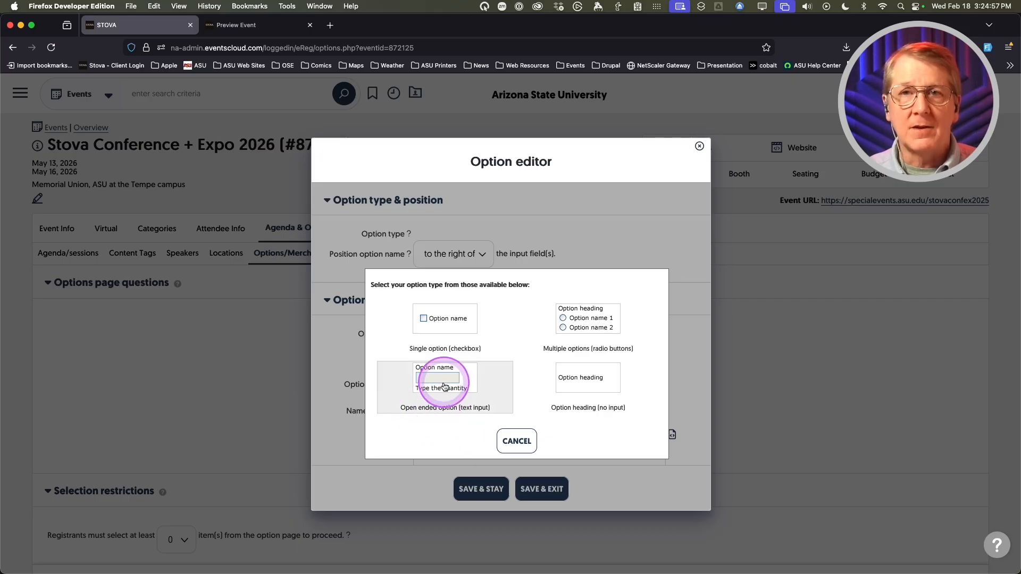
left_click(570, 319)
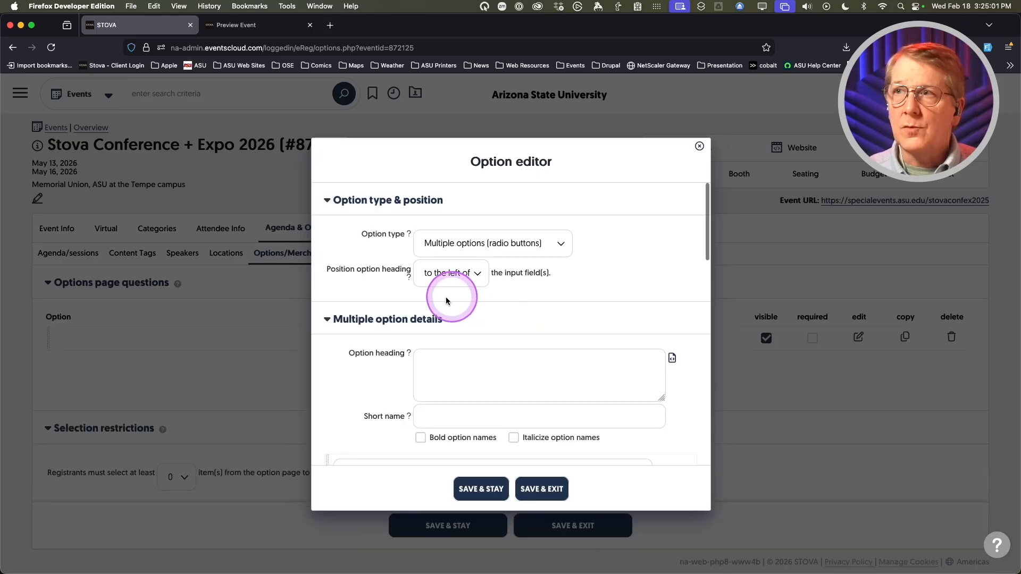
scroll(346, 420, "down", 3)
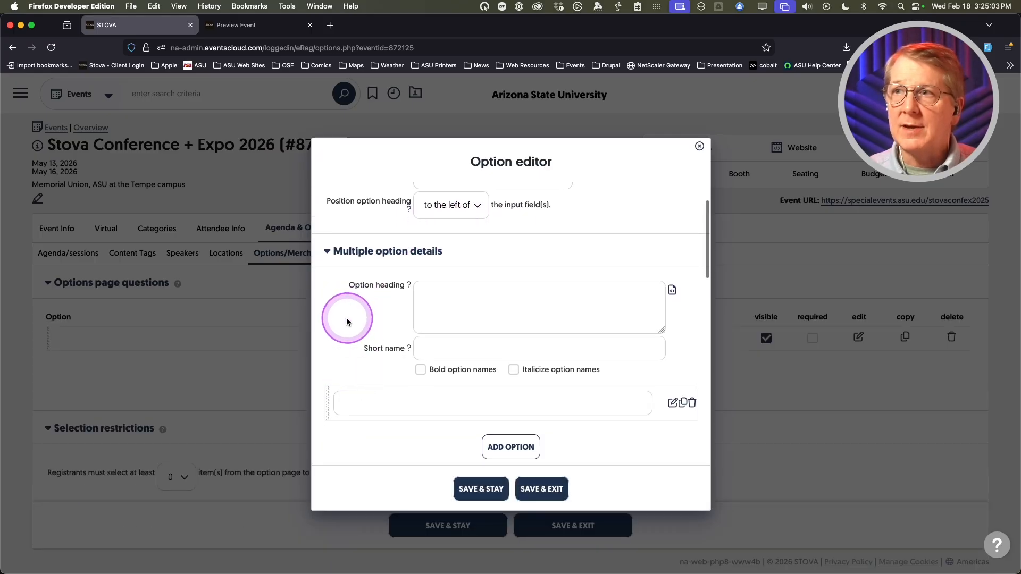
- Enter T-Shirts as the option heading and make it bold in the Content Editor
left_click(449, 303)
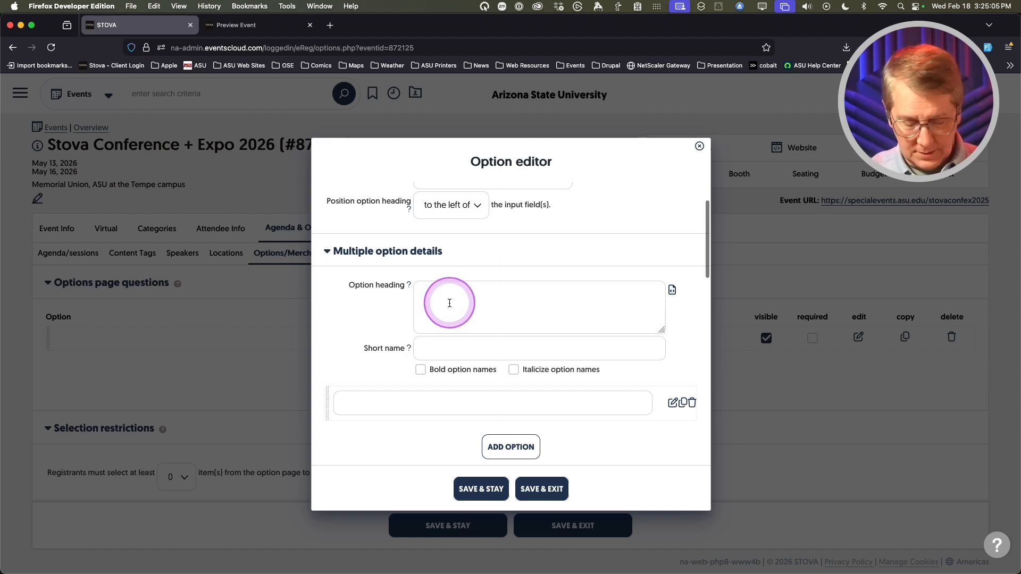
type("T-Shirts")
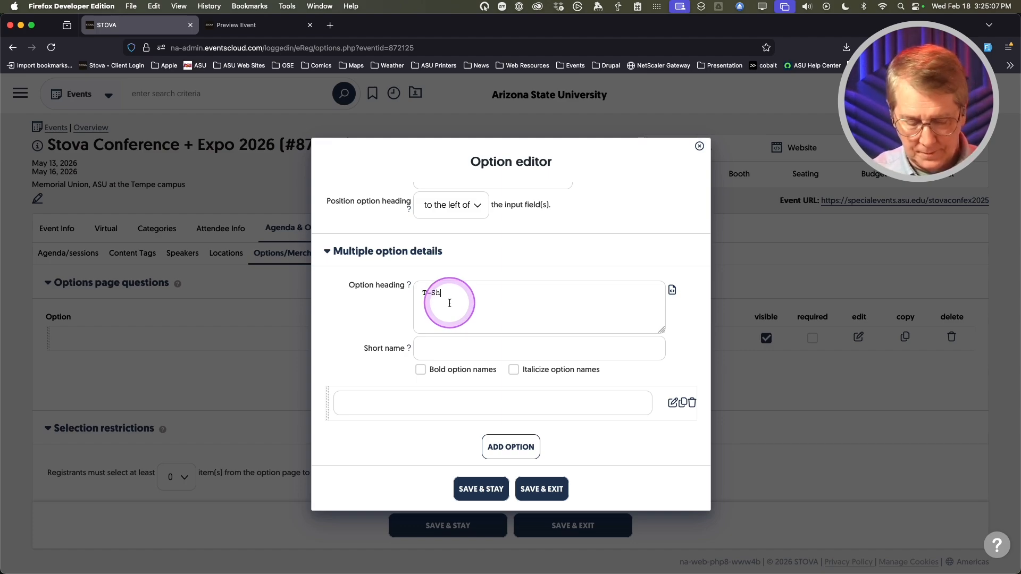
left_click(671, 291)
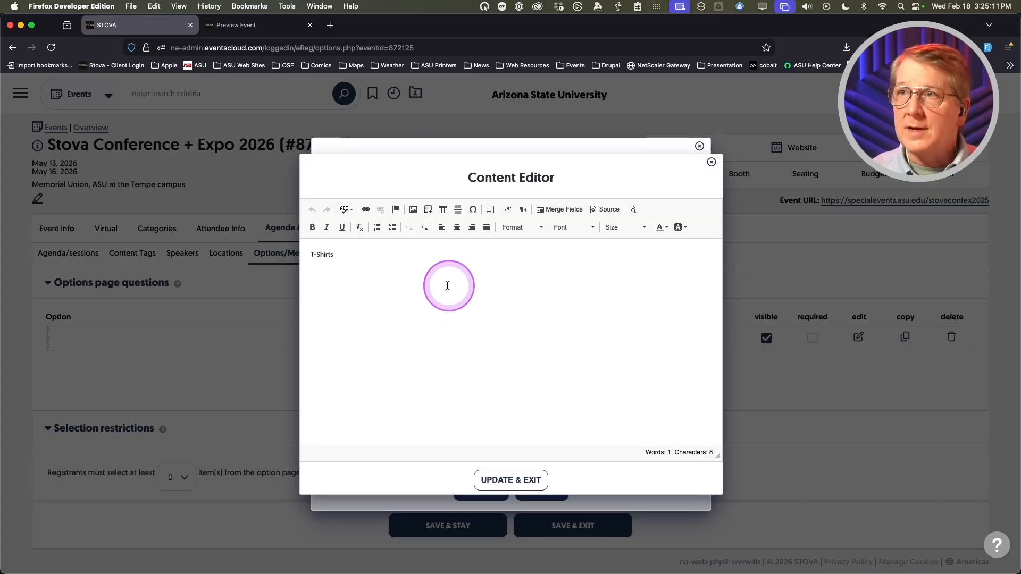
key("super+a")
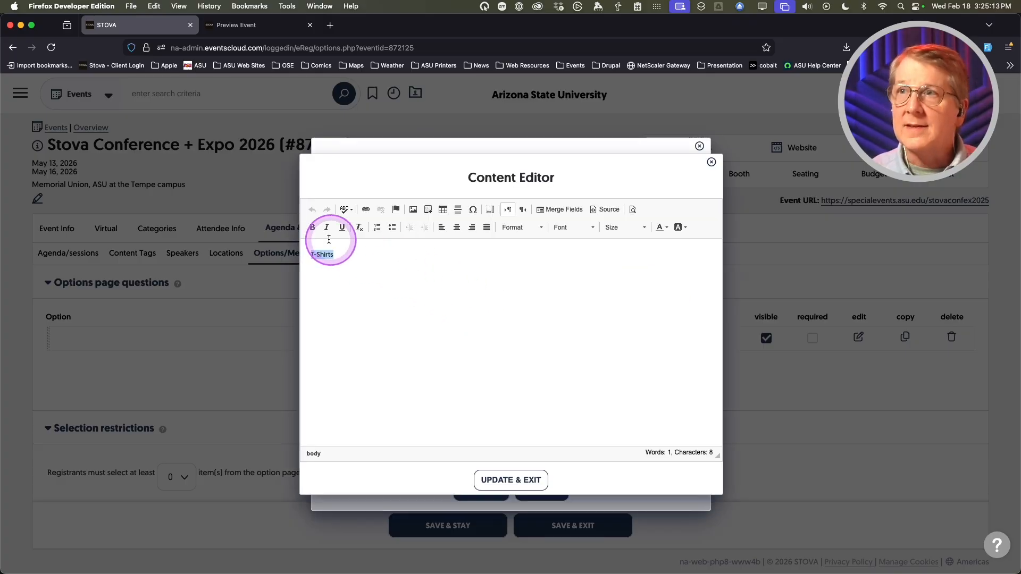
left_click(312, 227)
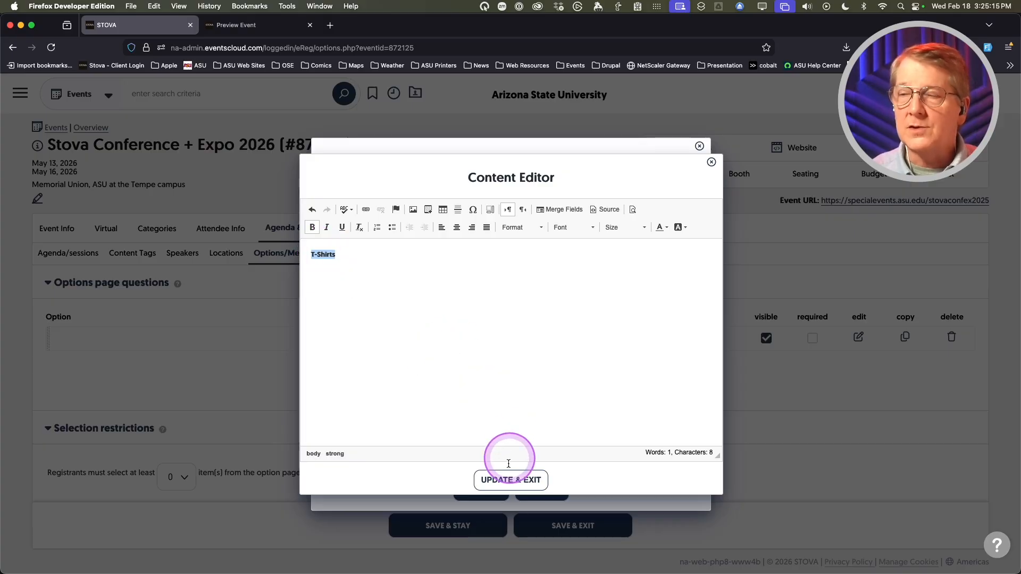
left_click(506, 479)
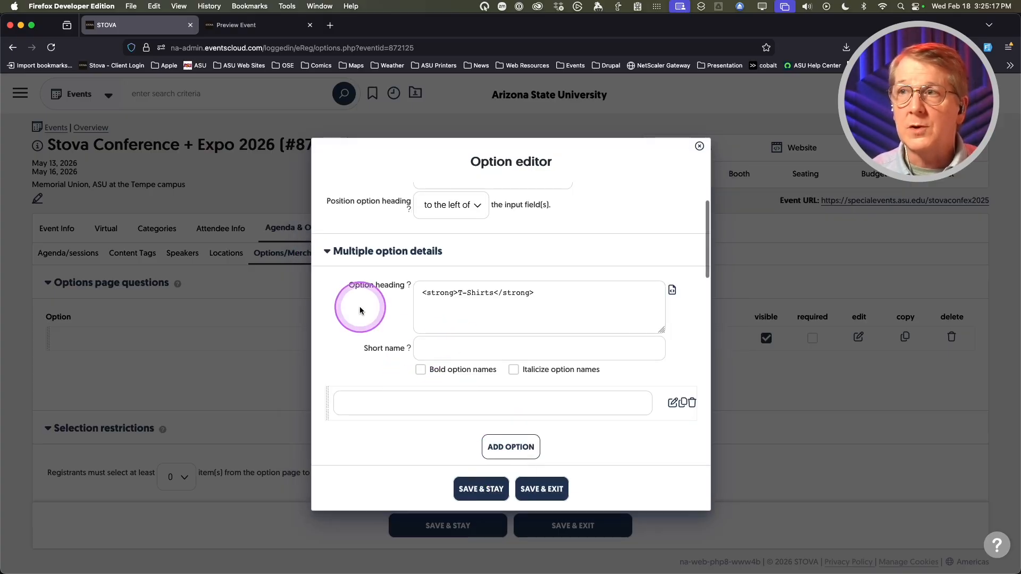
- Add Small as the first T-shirt choice
scroll(350, 310, "down", 1)
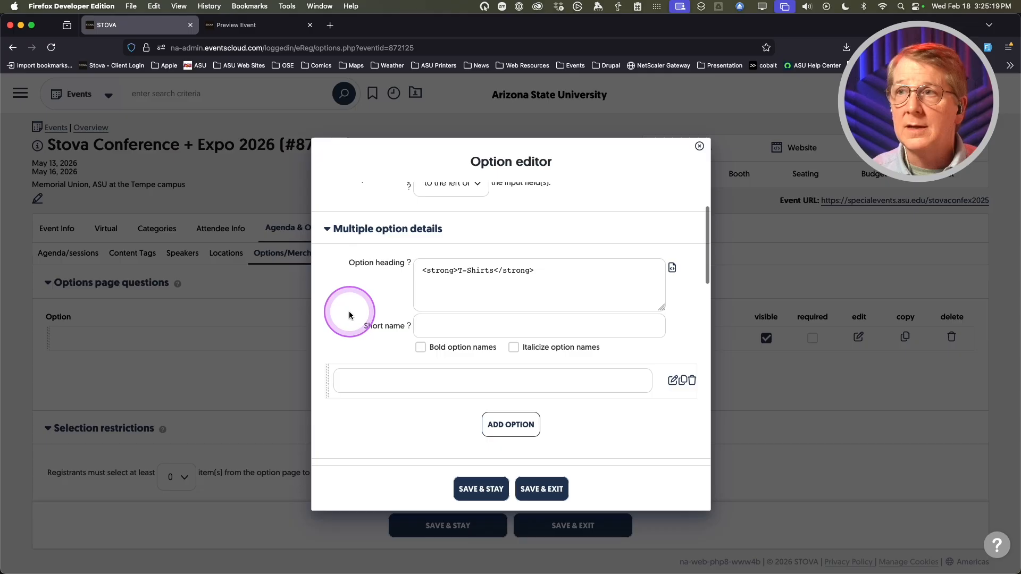
scroll(348, 311, "down", 2)
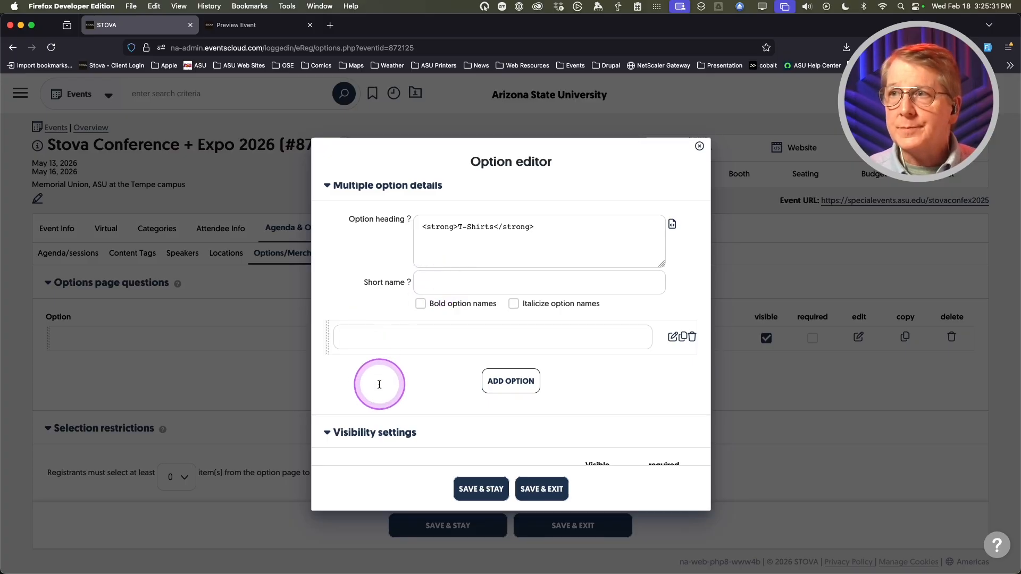
type("Small")
left_click(518, 383)
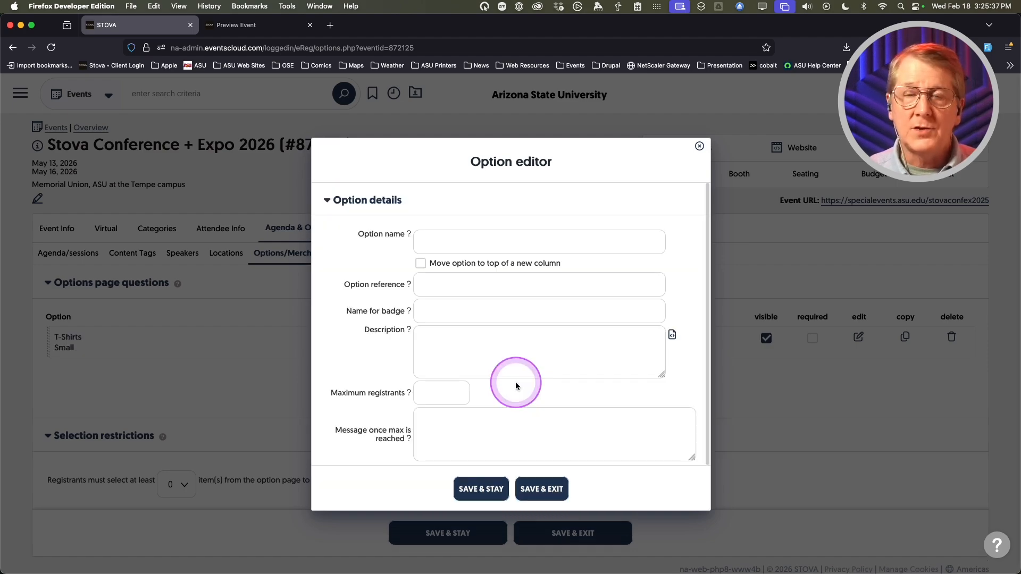
- Add Medium as a T-shirt choice
left_click(439, 243)
type("Medium")
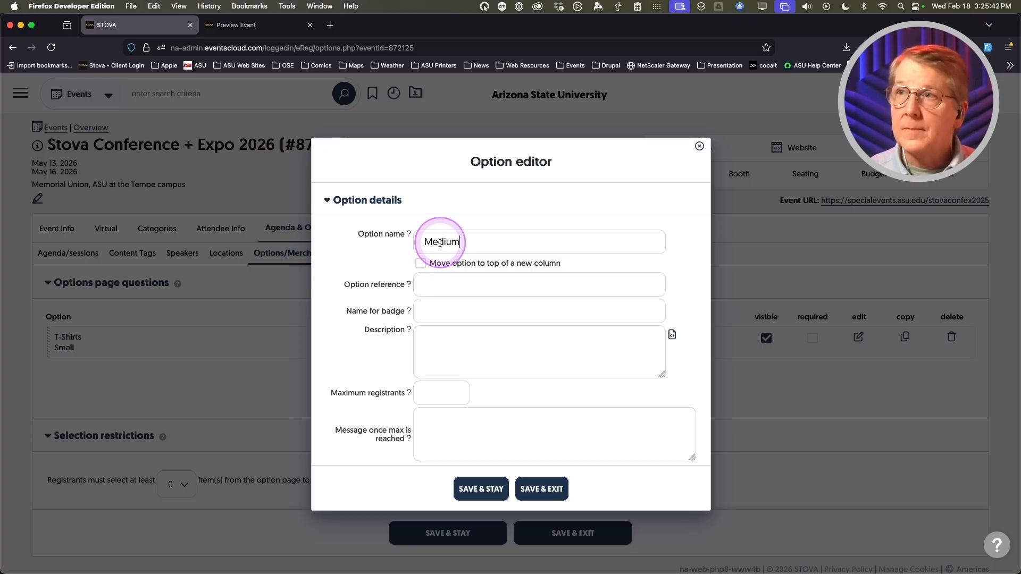
left_click(454, 287)
left_click(554, 488)
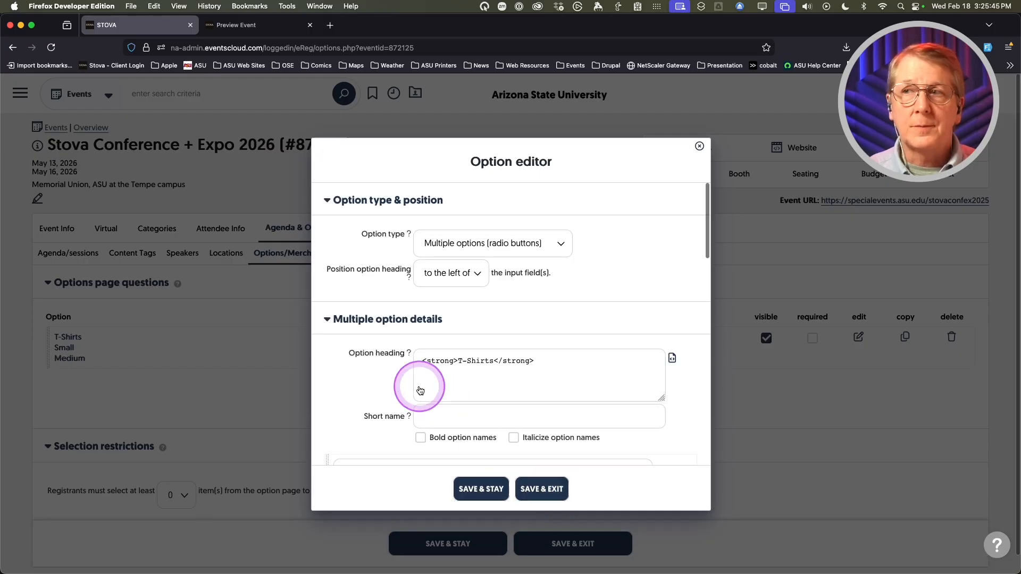
- Add Large as a T-shirt choice, correcting the misspelled name
scroll(360, 376, "down", 5)
left_click(526, 369)
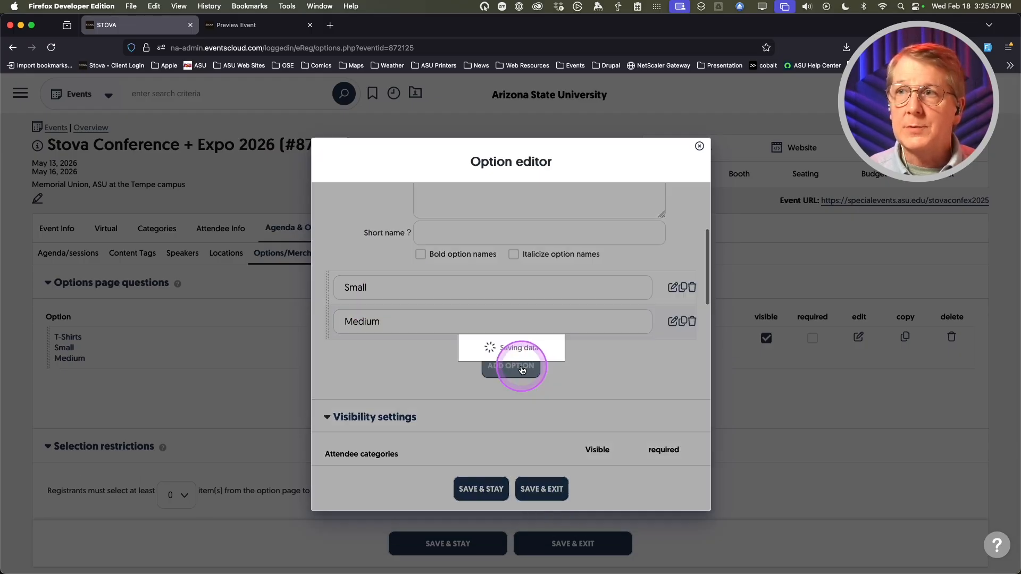
left_click(445, 238)
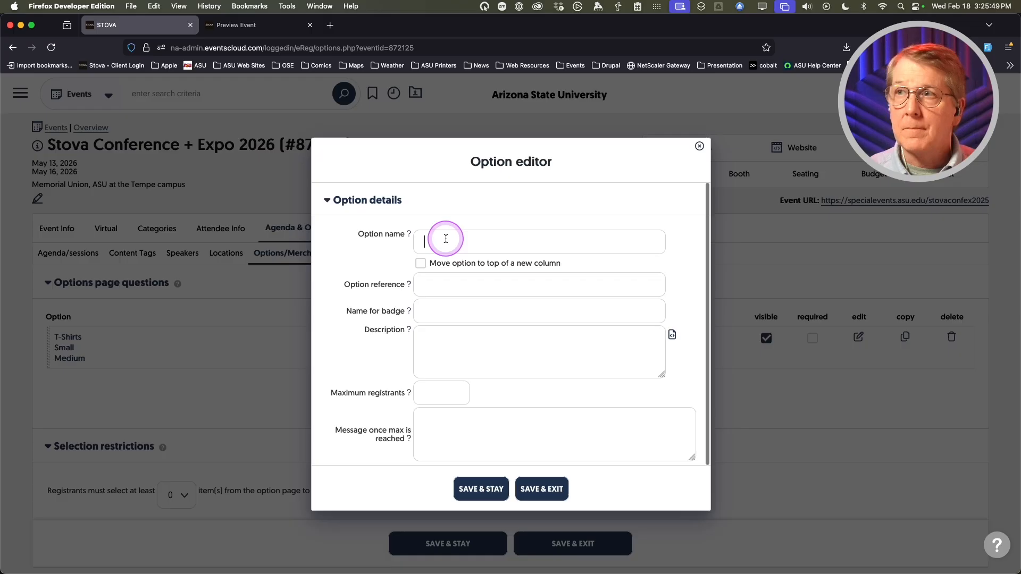
type("Lsrge")
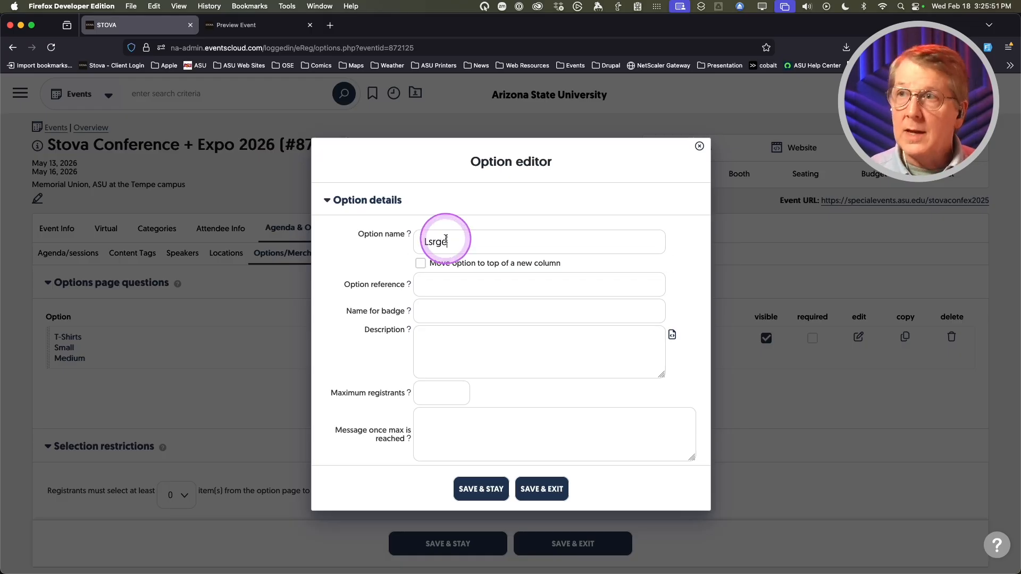
left_click(430, 242)
key("BackSpace")
type("a")
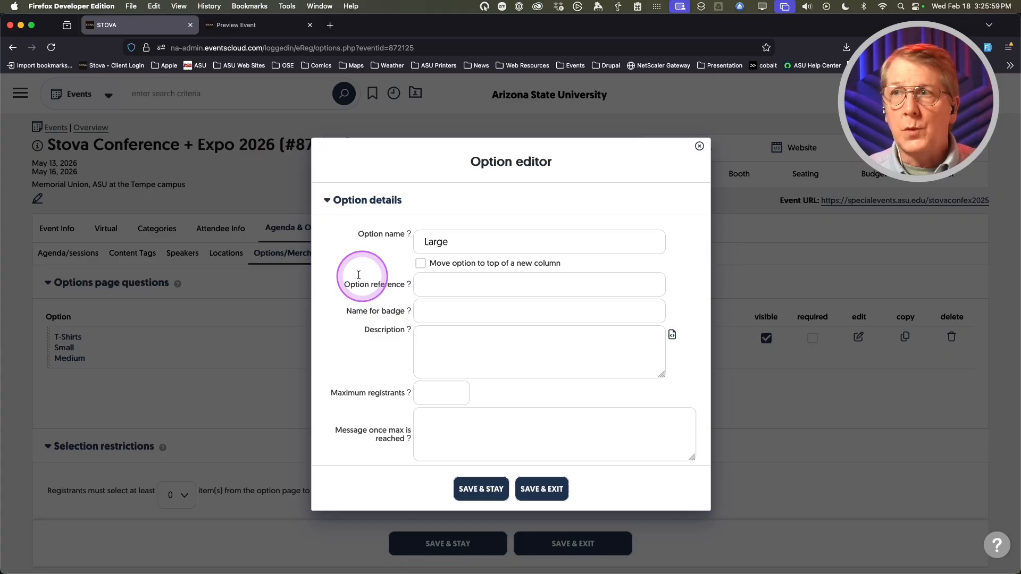
scroll(348, 276, "down", 2)
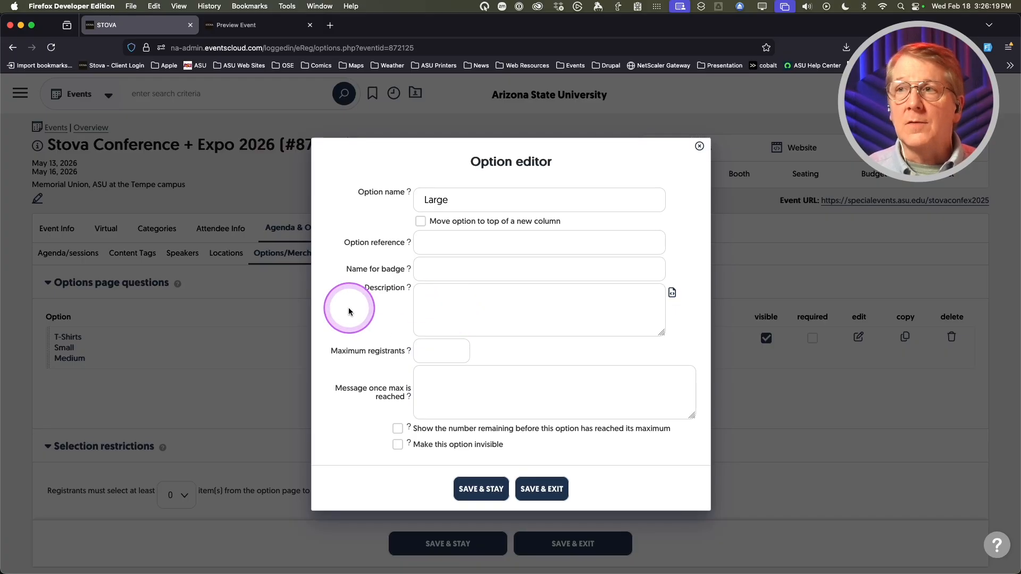
scroll(349, 309, "down", 1)
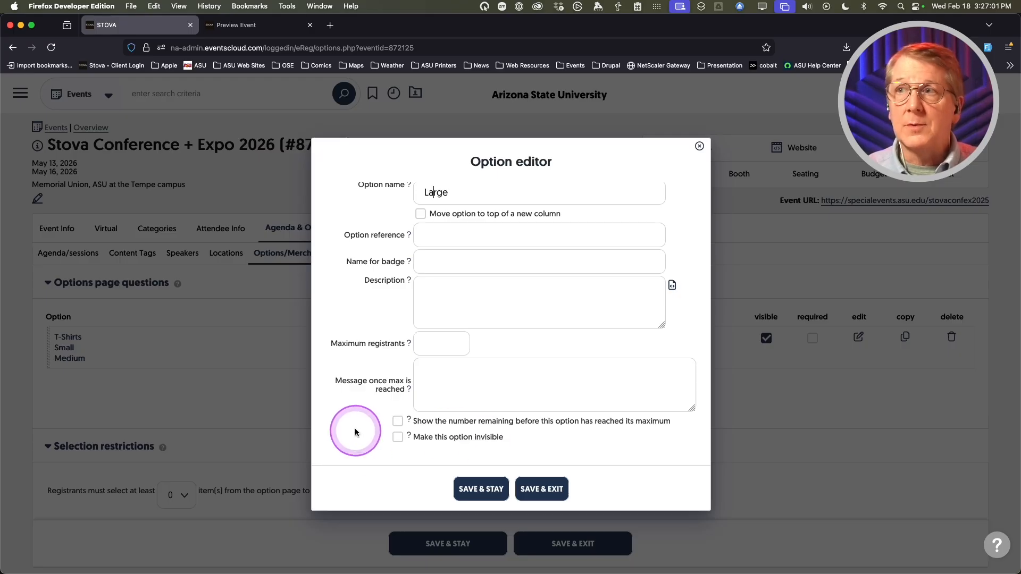
scroll(356, 432, "up", 3)
left_click(553, 491)
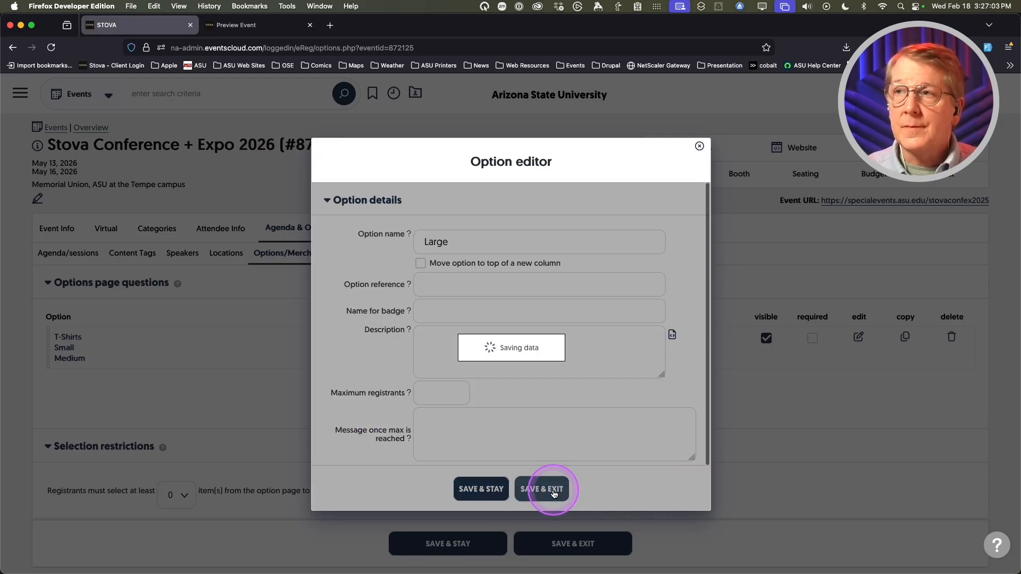
- Add X-Large as a T-shirt choice
scroll(391, 392, "down", 4)
left_click(502, 388)
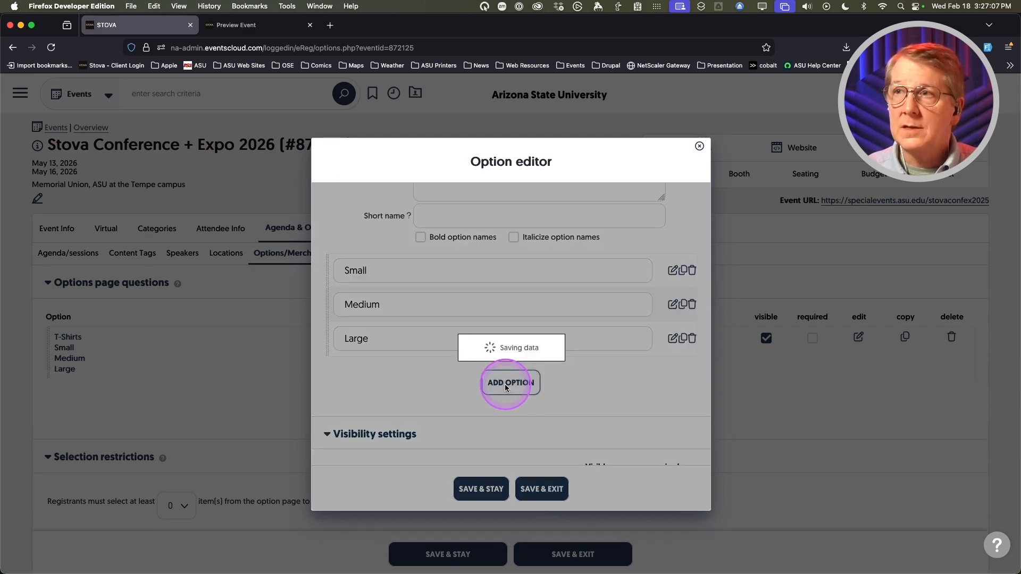
left_click(441, 241)
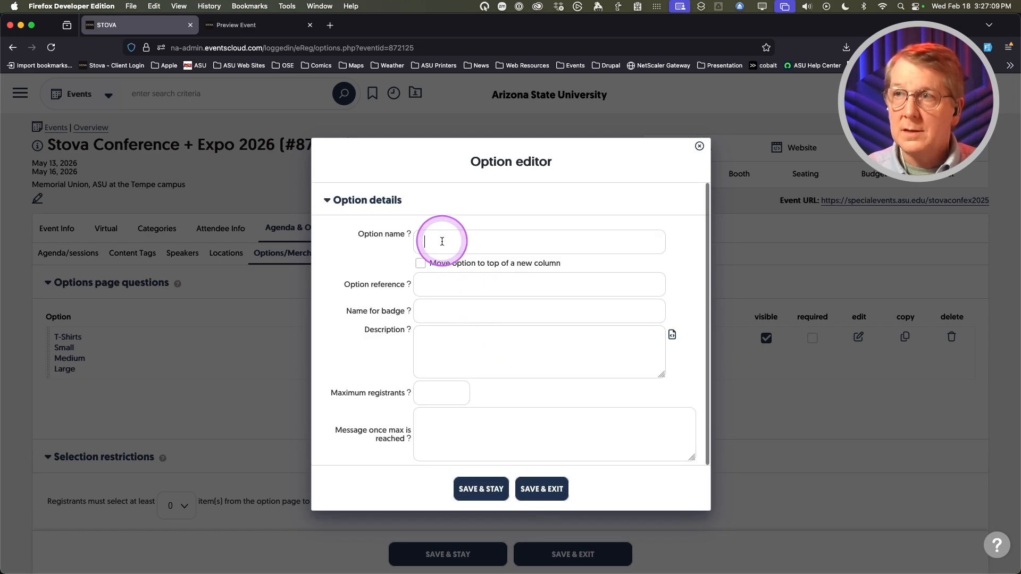
type("X-Large")
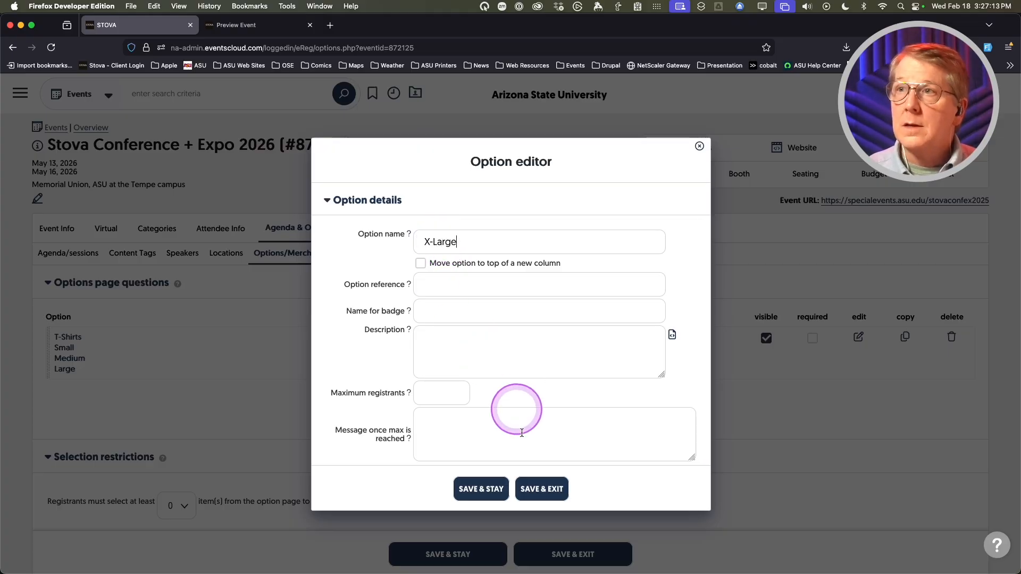
left_click(538, 489)
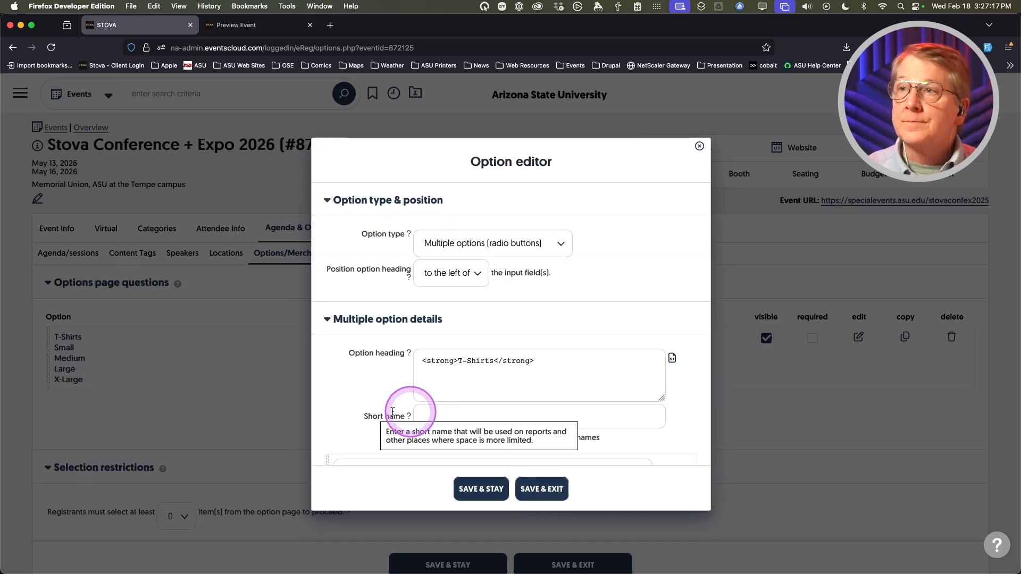
- Restrict the T-Shirts option to General Admission attendees and save it
scroll(351, 400, "down", 10)
scroll(356, 401, "down", 6)
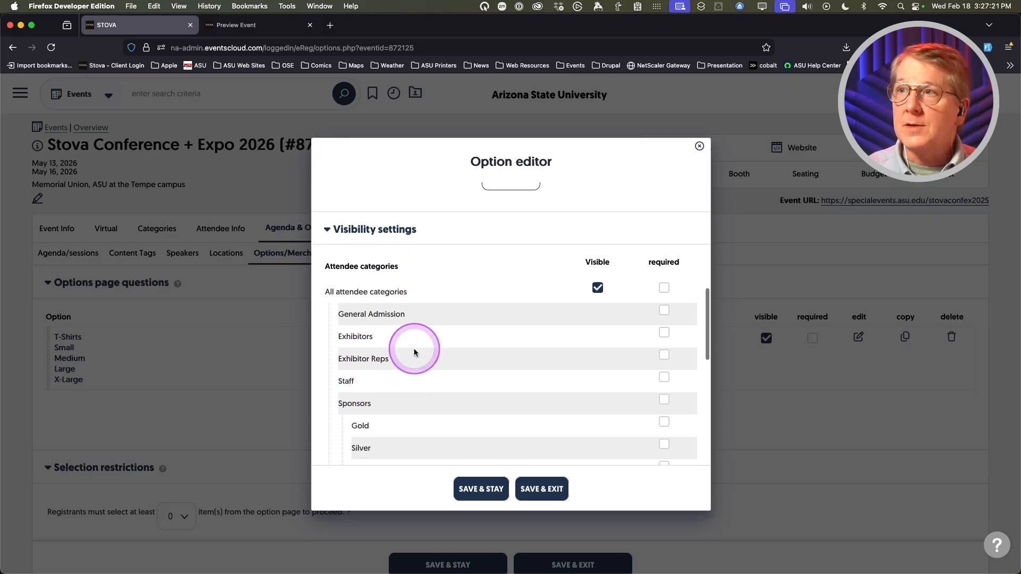
scroll(415, 347, "down", 1)
left_click(597, 270)
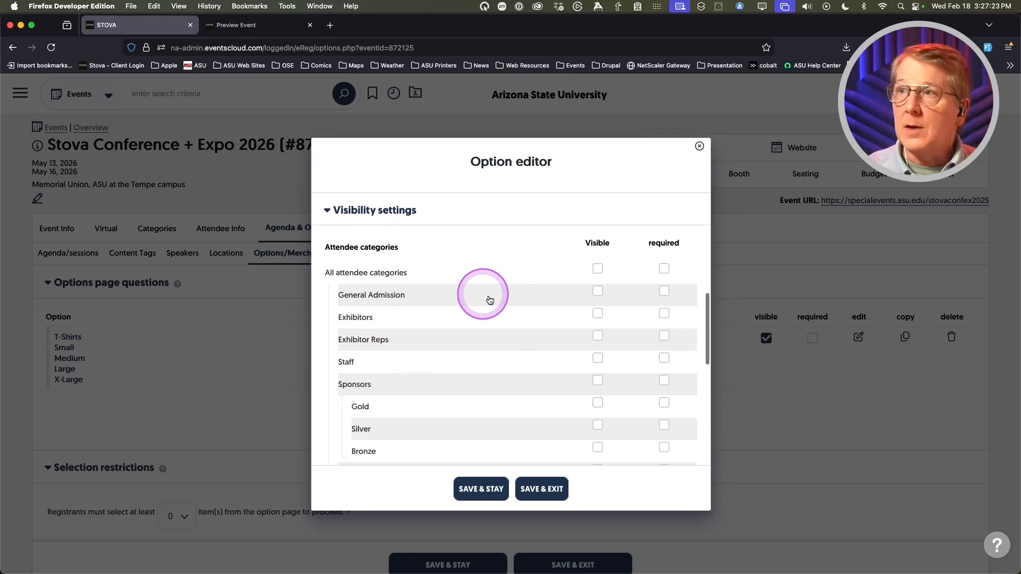
left_click(598, 293)
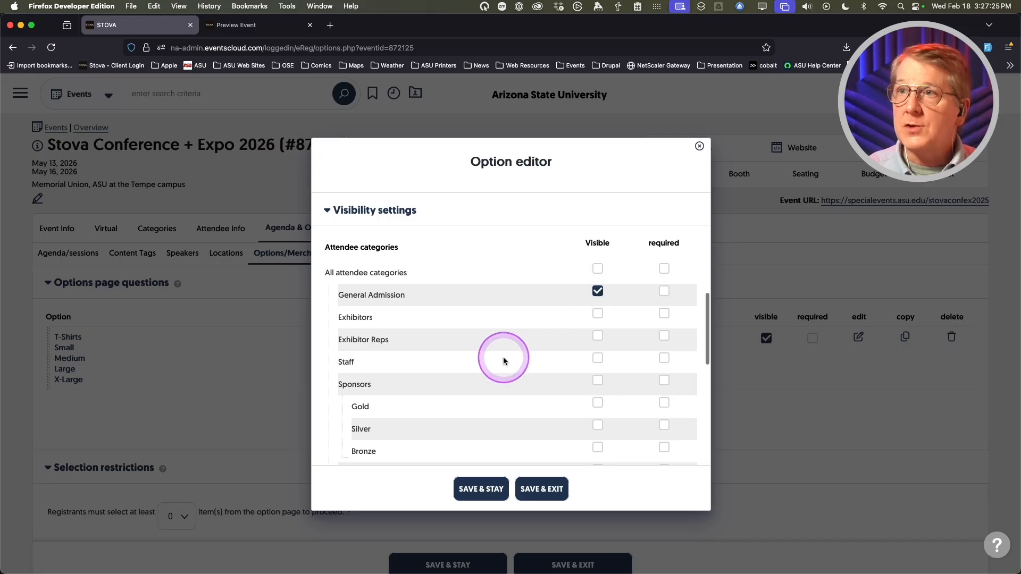
scroll(504, 361, "down", 2)
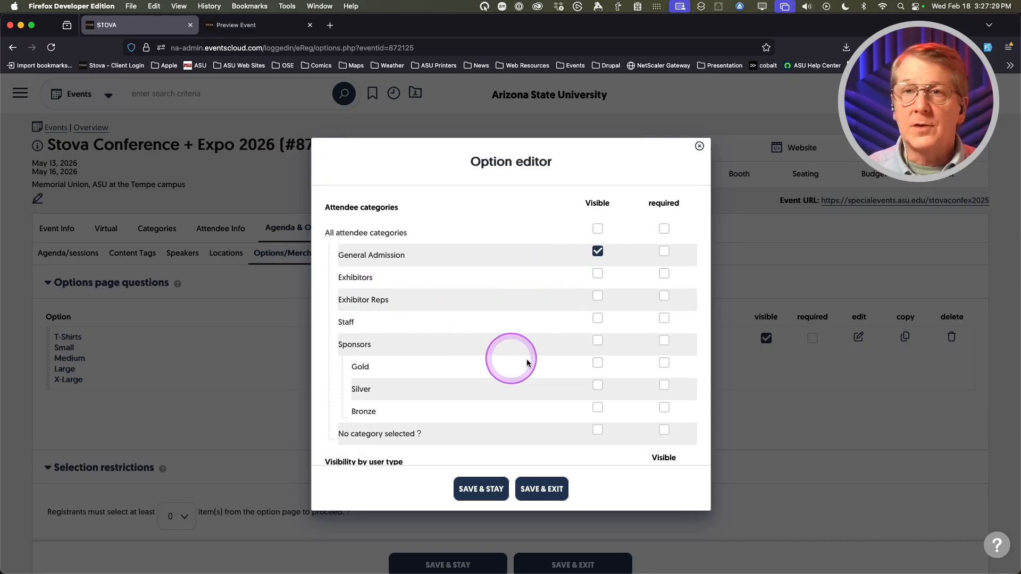
scroll(527, 361, "down", 5)
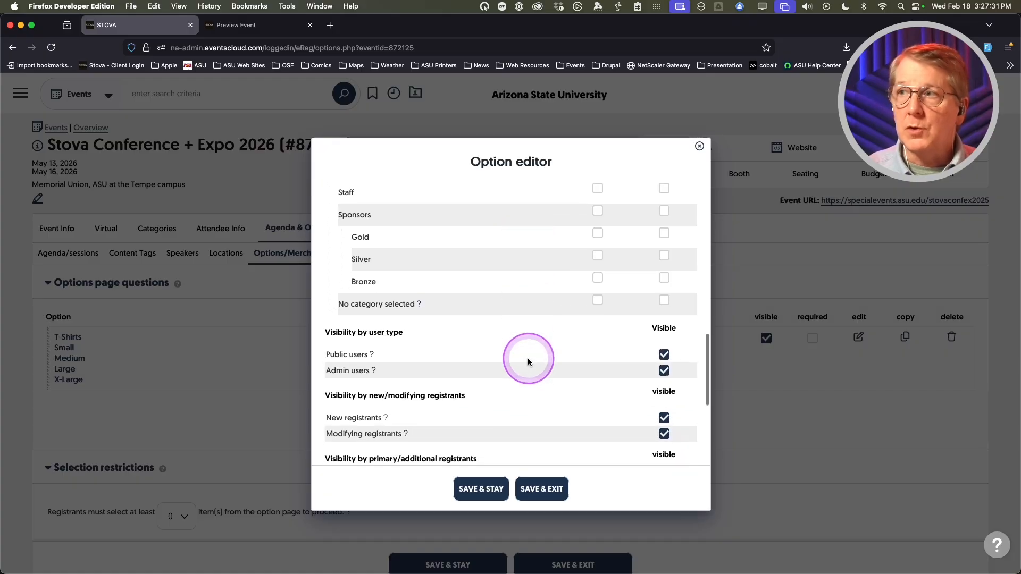
scroll(527, 361, "down", 3)
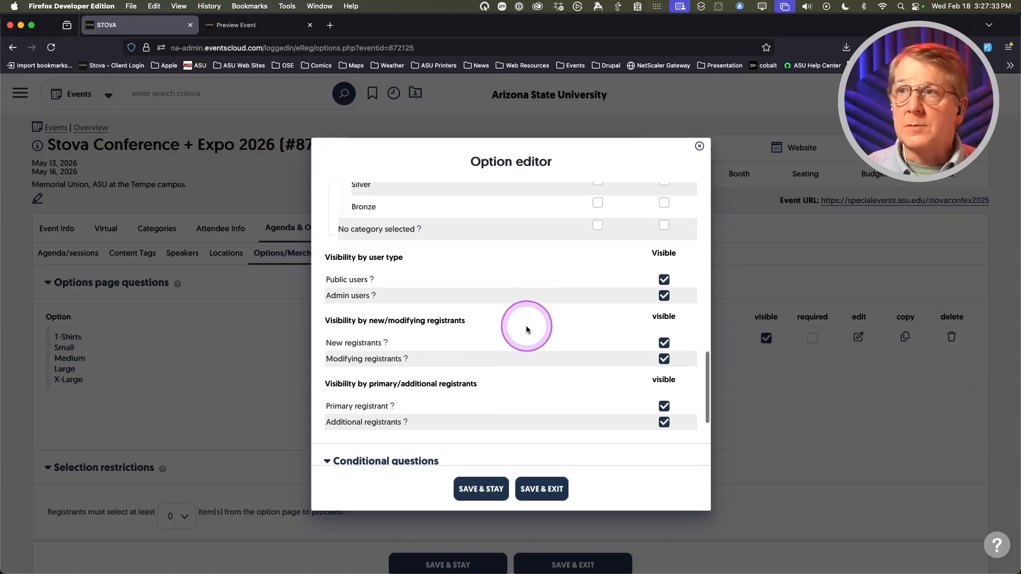
scroll(554, 329, "down", 1)
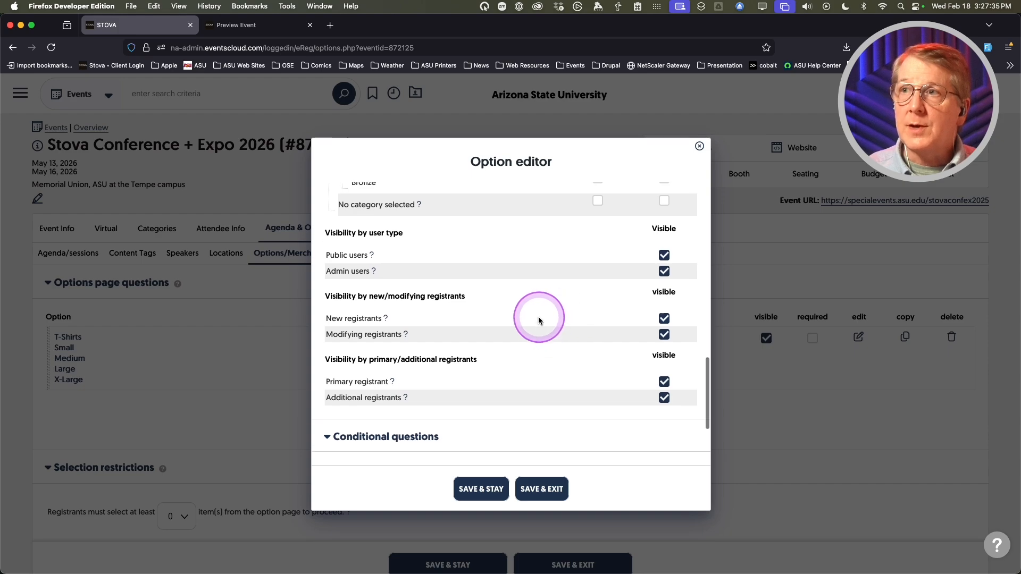
scroll(538, 317, "down", 6)
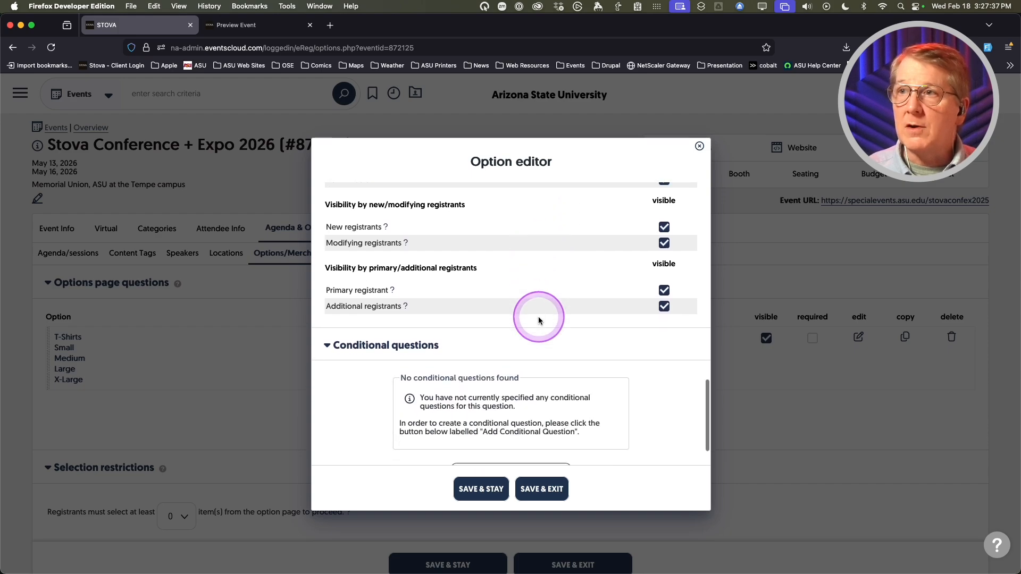
left_click(362, 343)
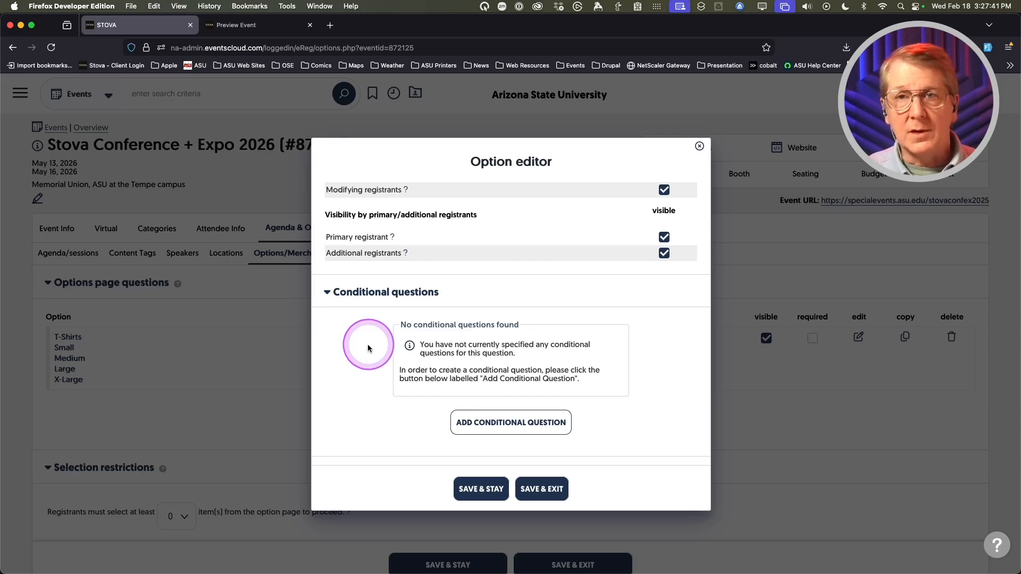
scroll(368, 344, "down", 8)
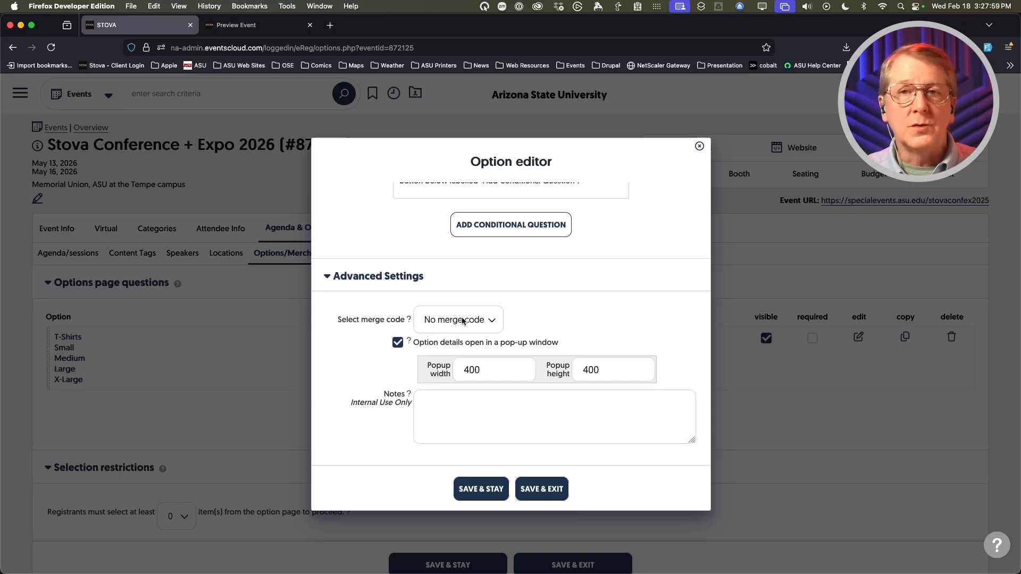
left_click(542, 494)
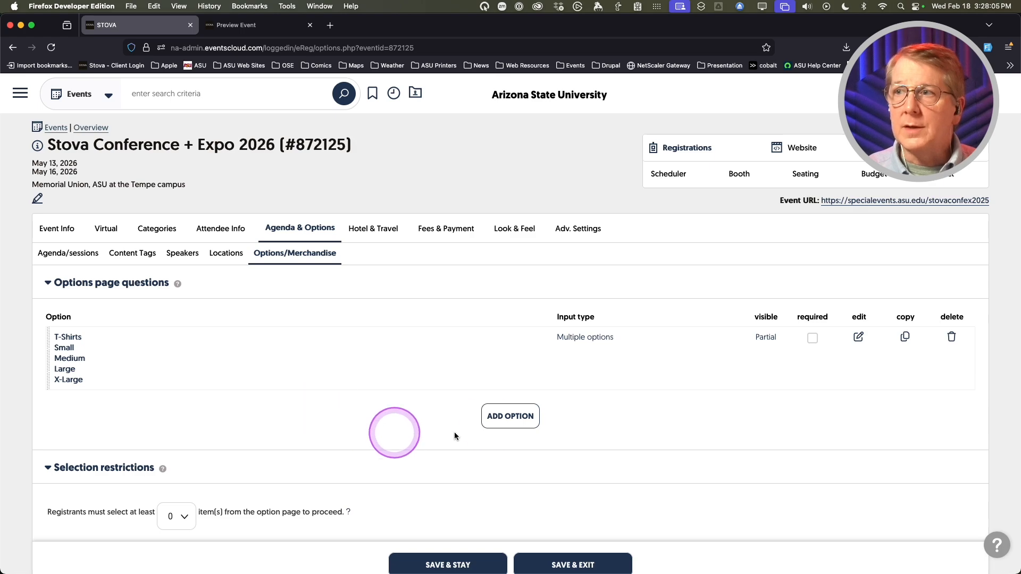
- Create an open-ended option named Expo Guide with its name shown in bold
left_click(500, 417)
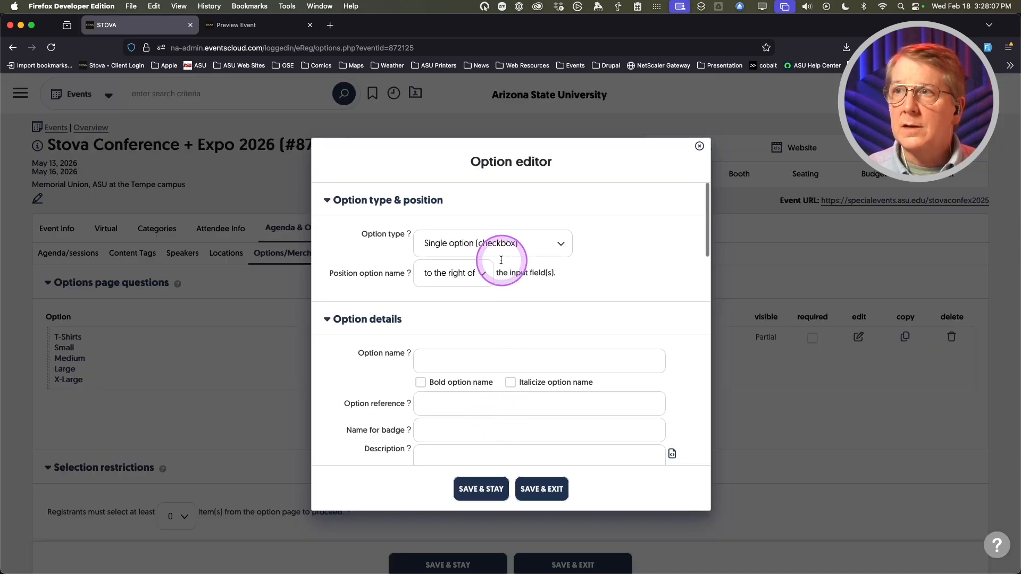
left_click(491, 245)
left_click(430, 392)
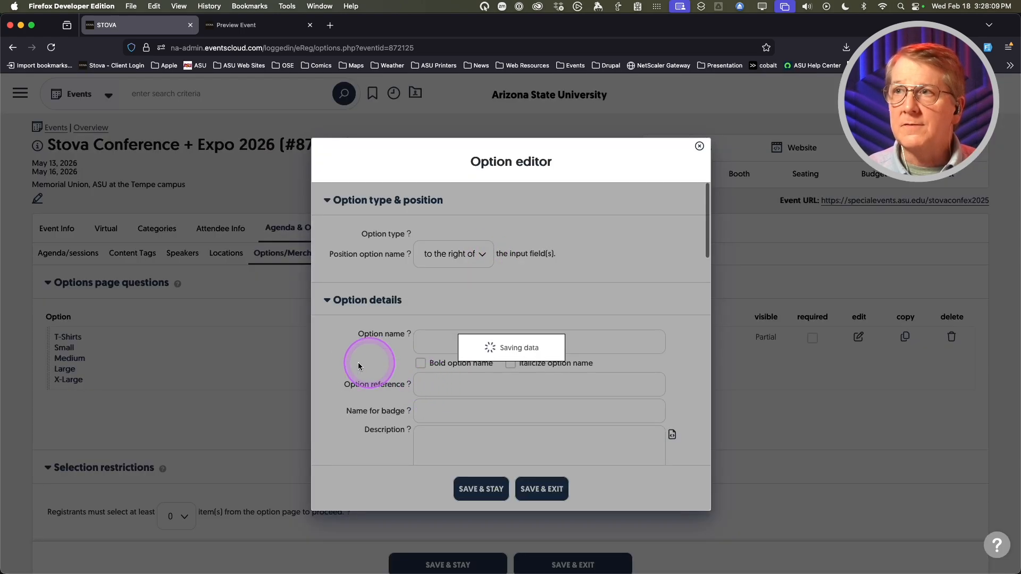
scroll(355, 359, "down", 5)
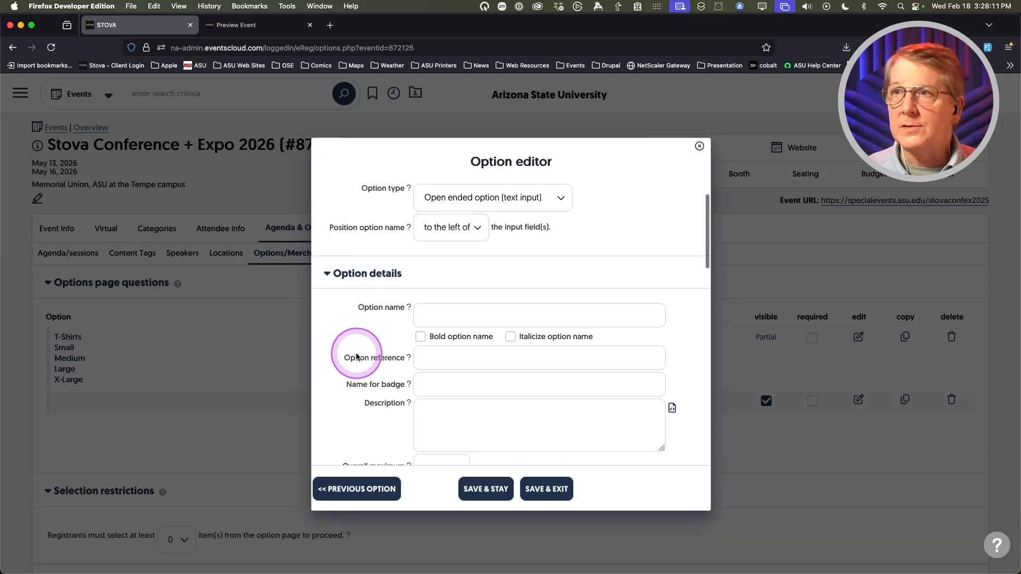
type("Expo Guide")
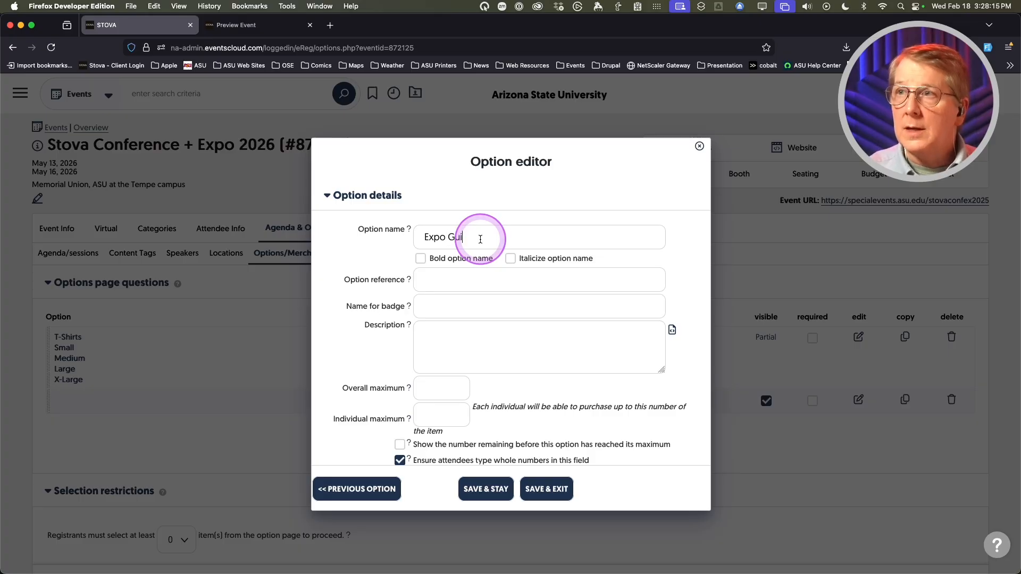
left_click(419, 260)
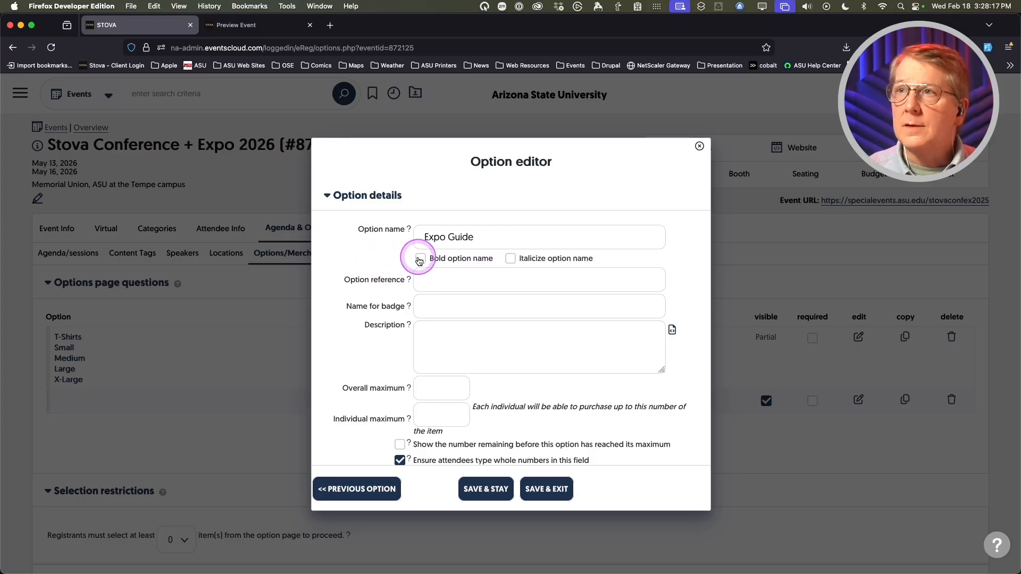
- Make Expo Guide visible only to General Admission attendees and save it
scroll(341, 277, "down", 1)
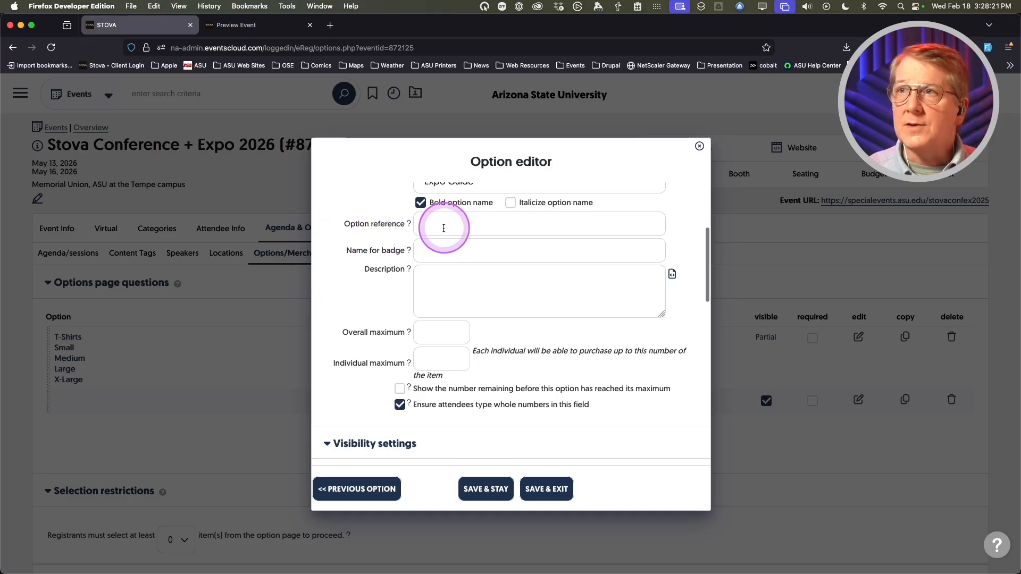
scroll(340, 299, "down", 1)
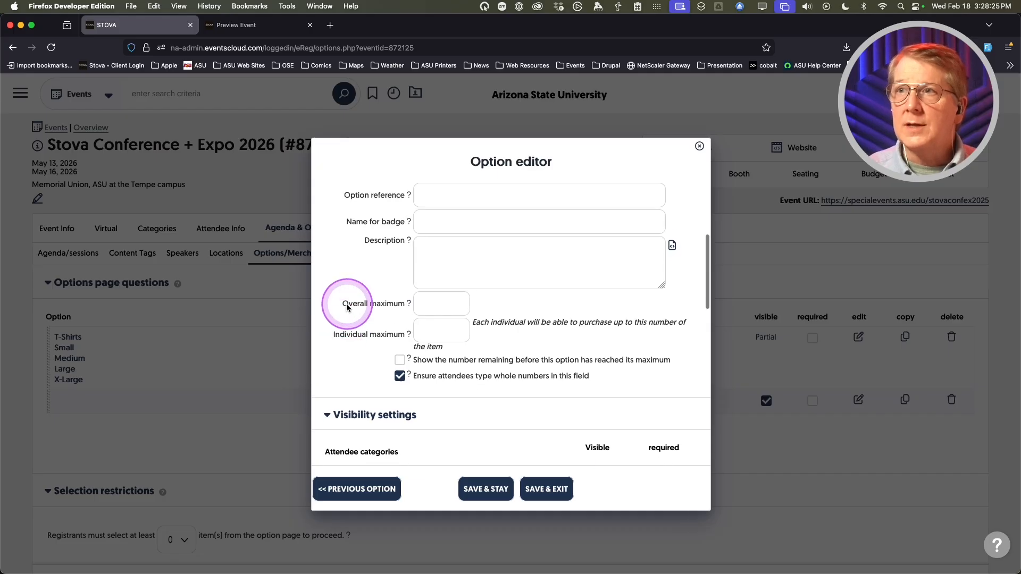
scroll(351, 305, "up", 2)
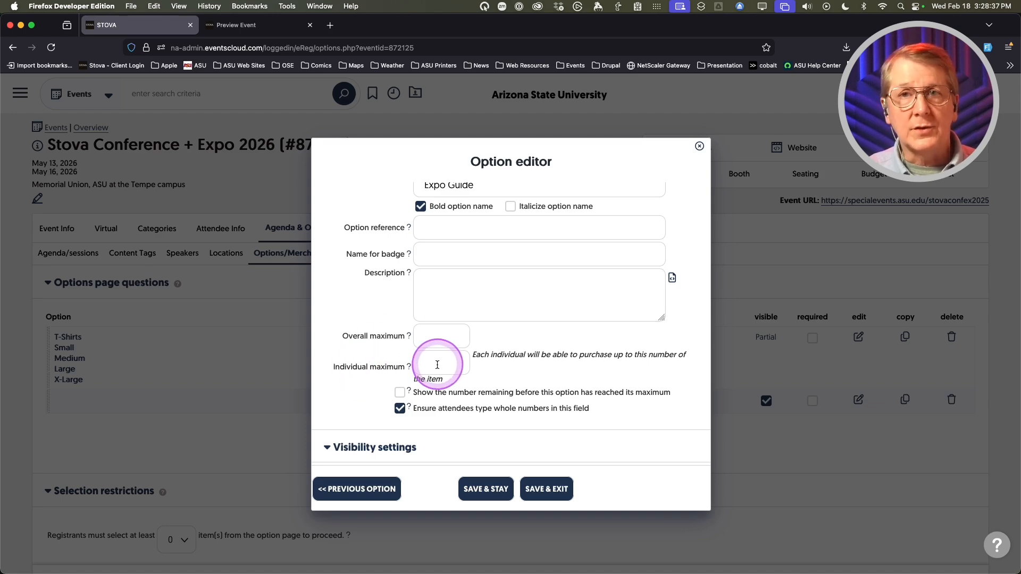
scroll(376, 362, "down", 3)
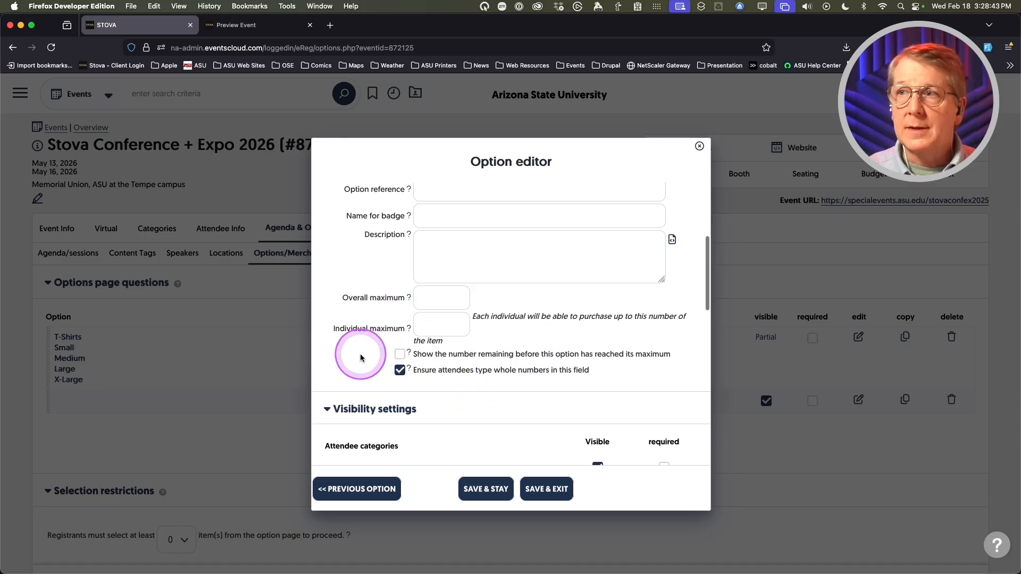
scroll(354, 354, "down", 2)
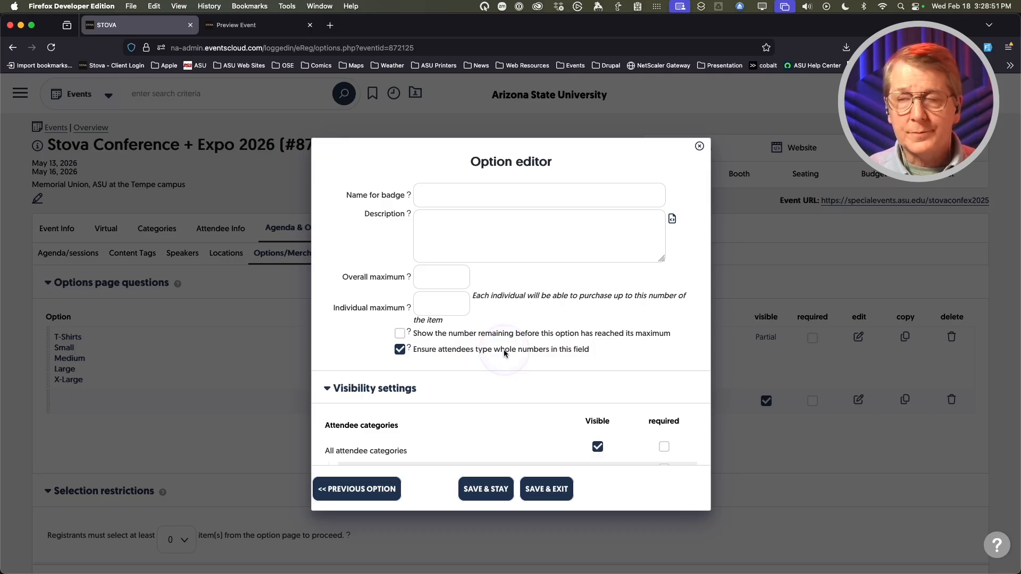
scroll(364, 345, "down", 3)
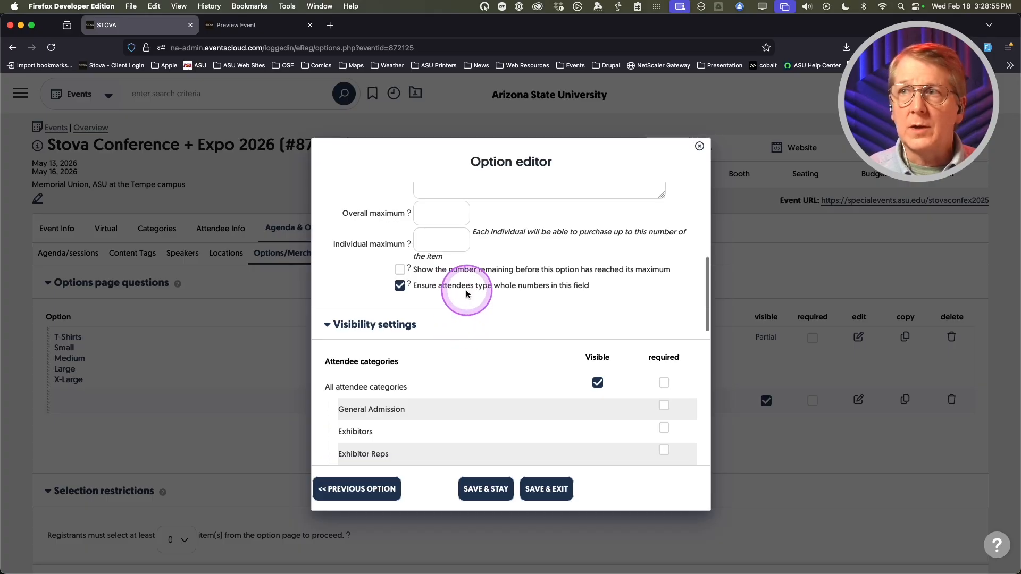
scroll(463, 361, "down", 4)
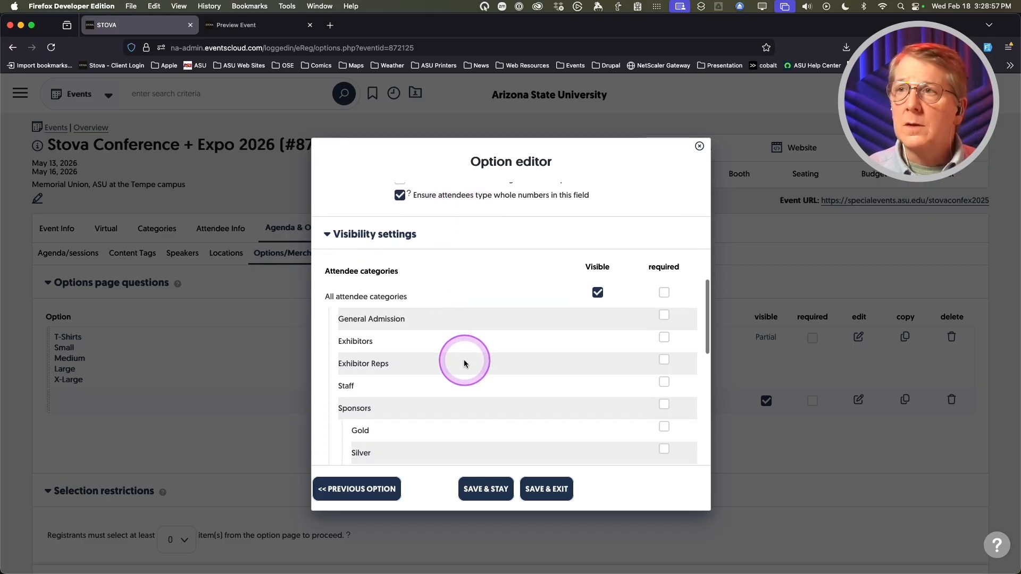
left_click(597, 293)
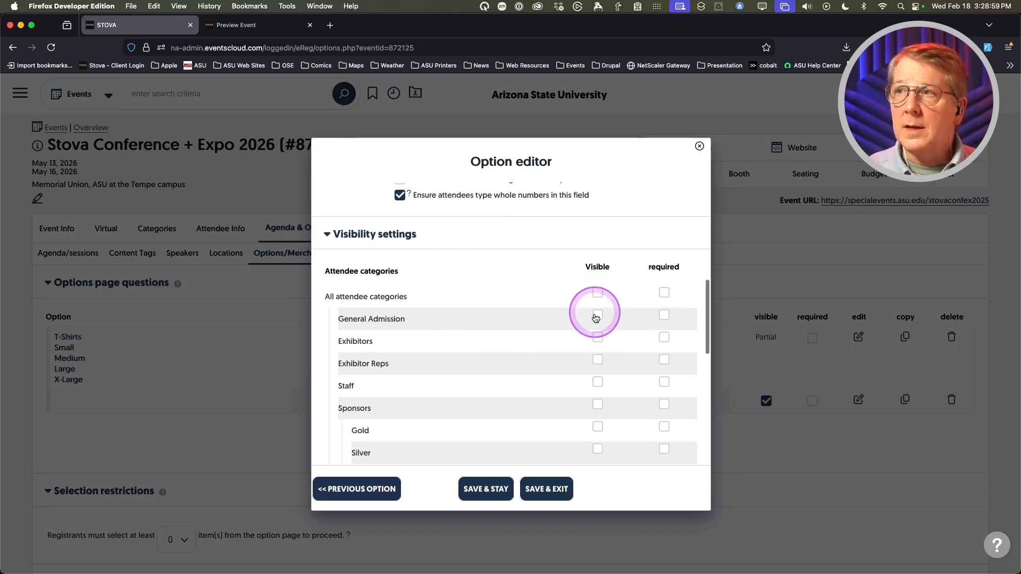
left_click(597, 314)
scroll(475, 362, "down", 4)
scroll(475, 362, "down", 12)
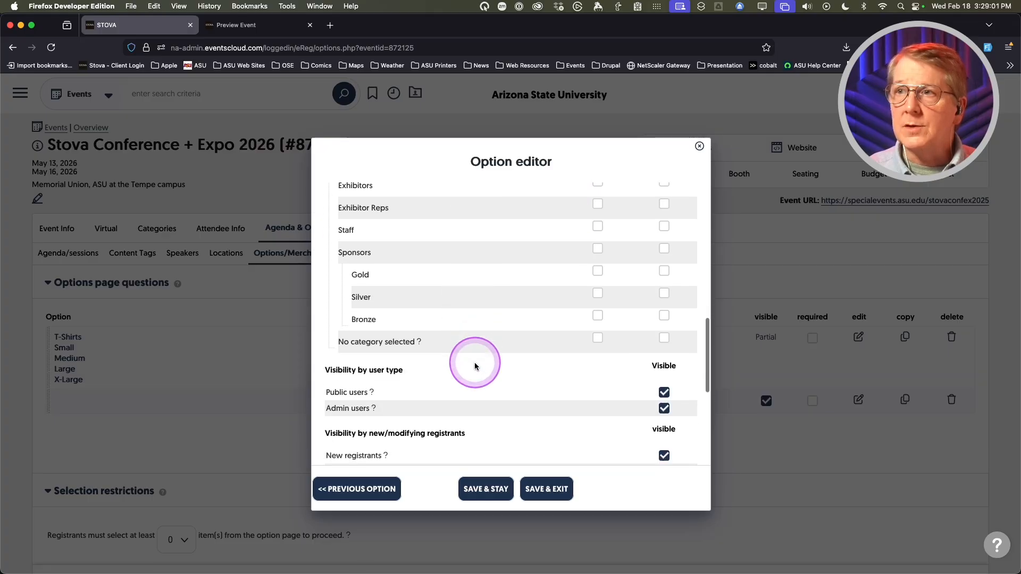
scroll(474, 362, "down", 8)
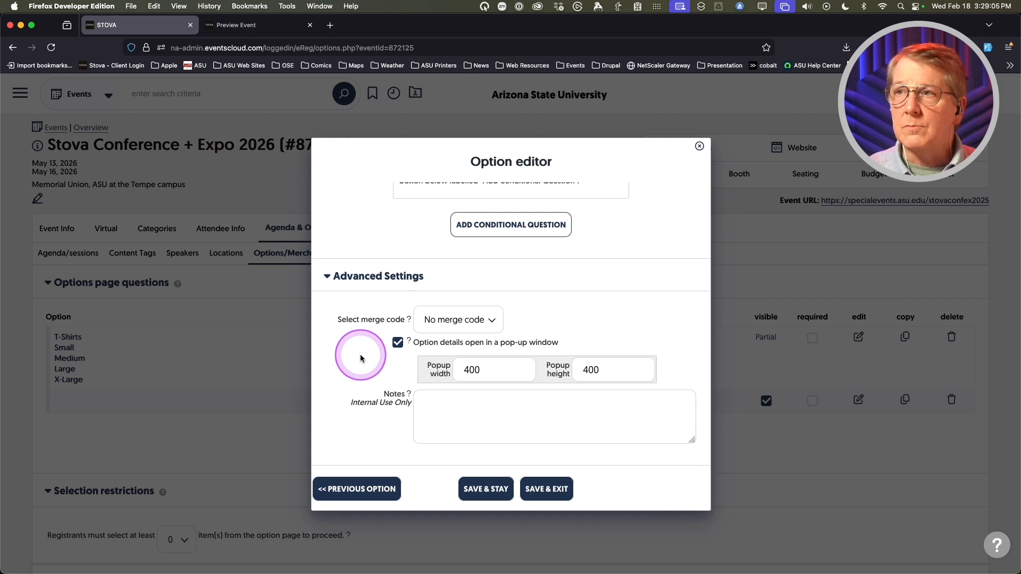
left_click(542, 488)
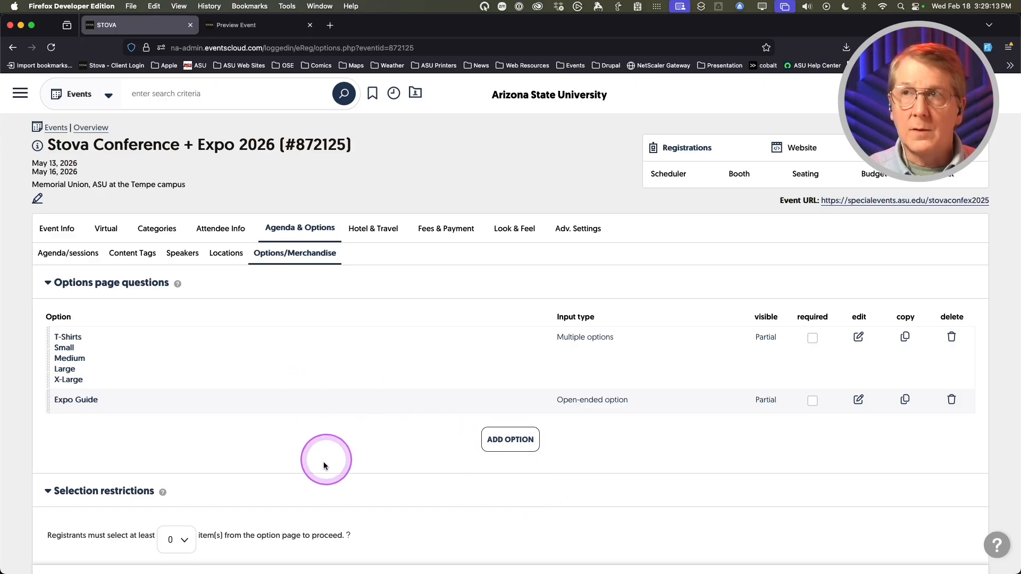
left_click(257, 32)
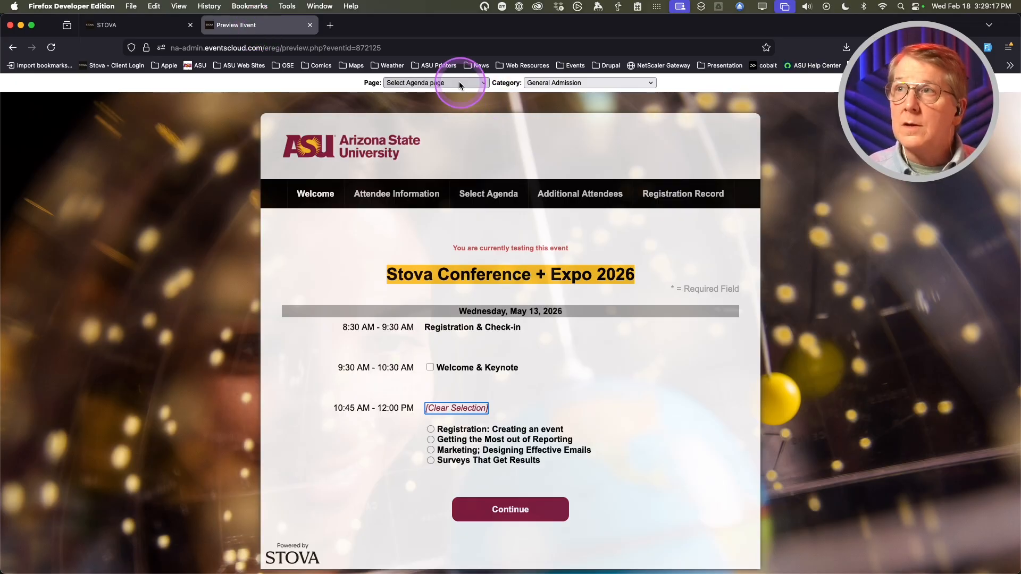
key("super+r")
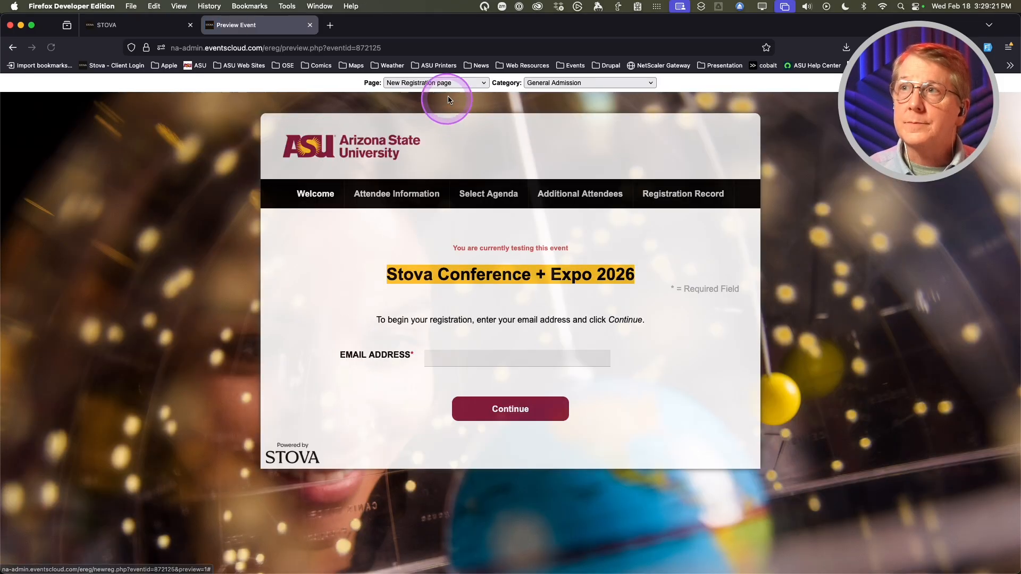
left_click(460, 83)
left_click(457, 142)
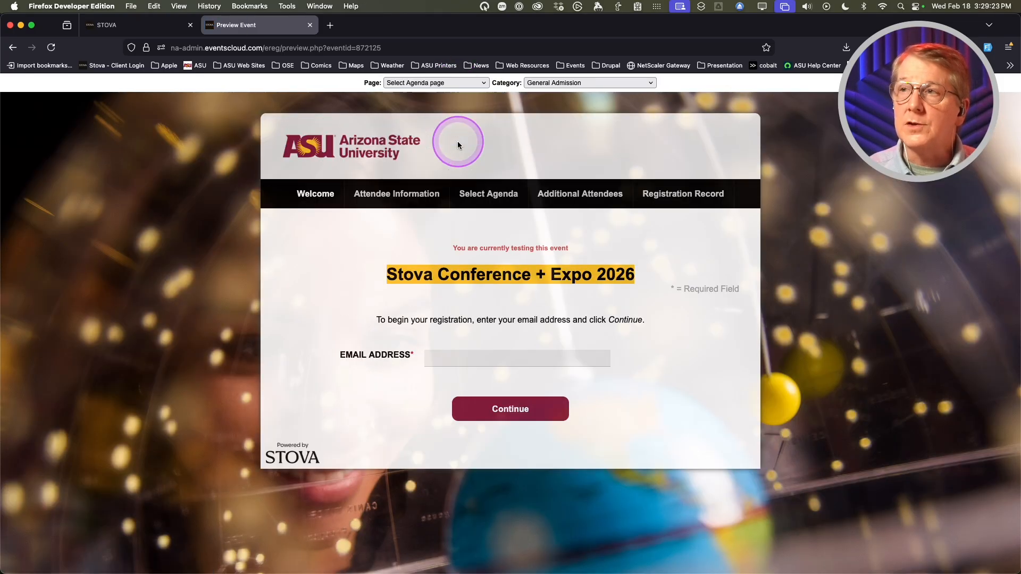
scroll(303, 338, "down", 5)
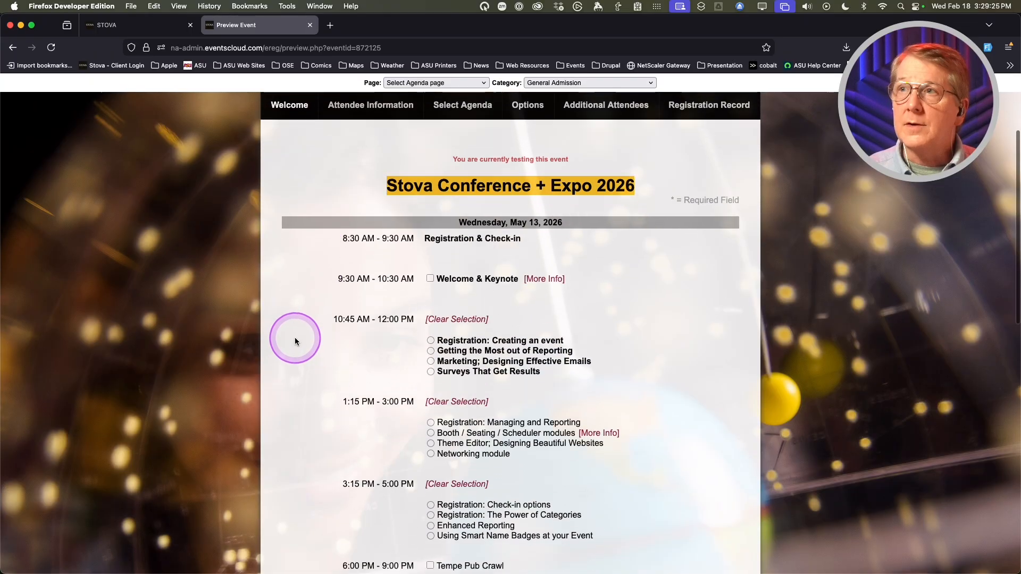
scroll(299, 336, "down", 9)
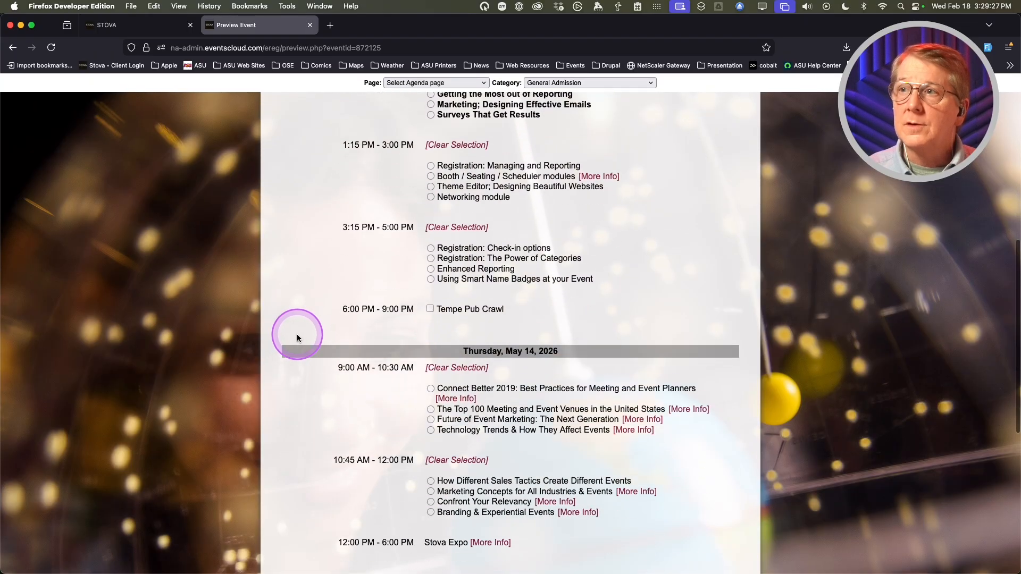
scroll(297, 337, "down", 1)
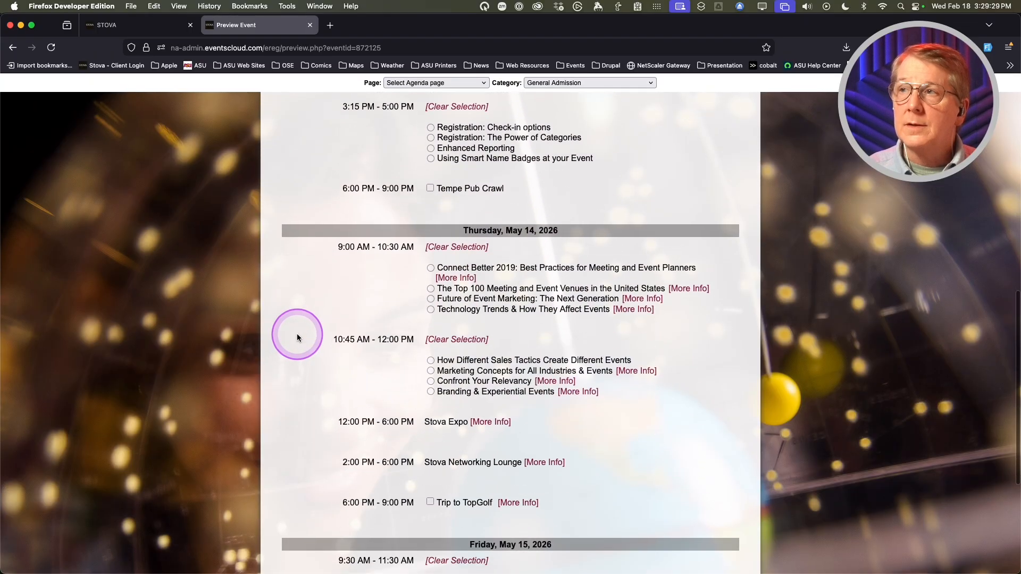
scroll(296, 337, "down", 1)
scroll(296, 337, "up", 2)
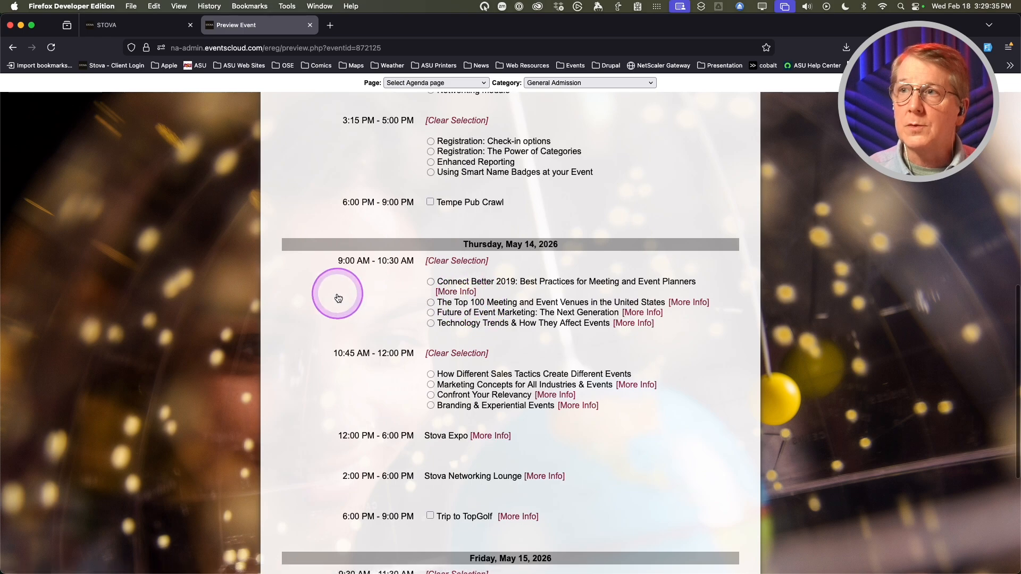
scroll(316, 295, "down", 5)
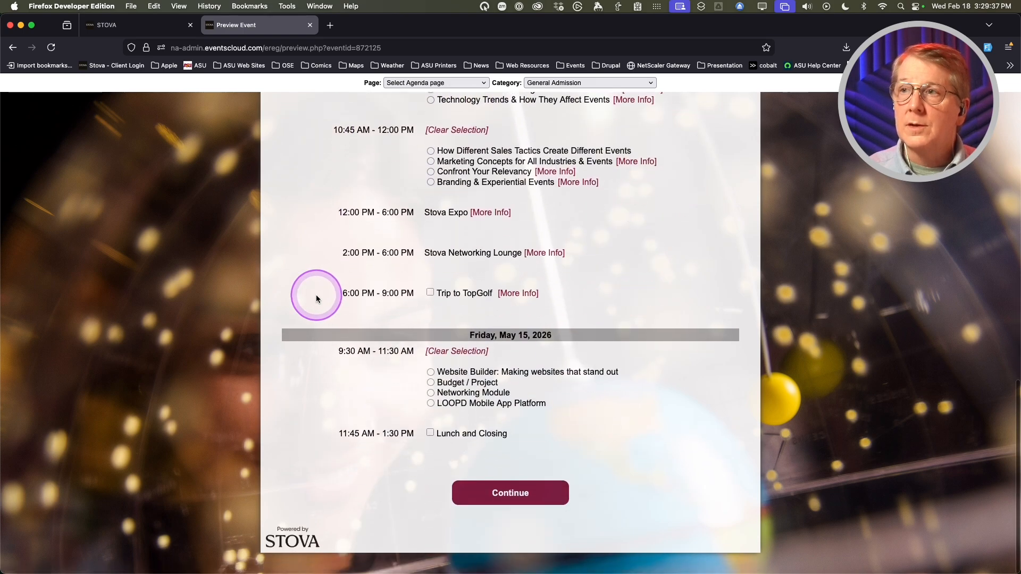
scroll(316, 295, "up", 20)
scroll(315, 298, "down", 10)
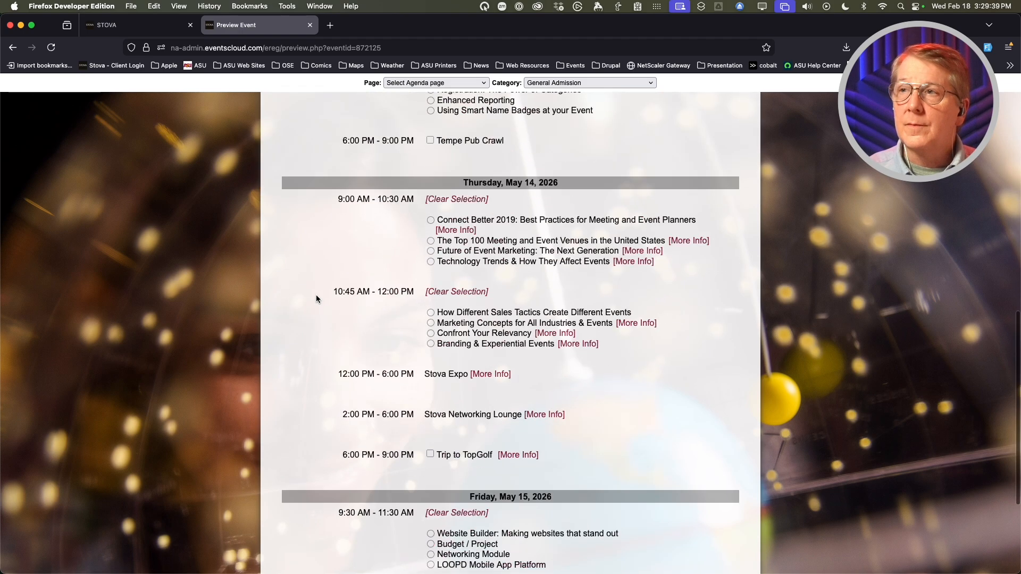
scroll(316, 298, "up", 10)
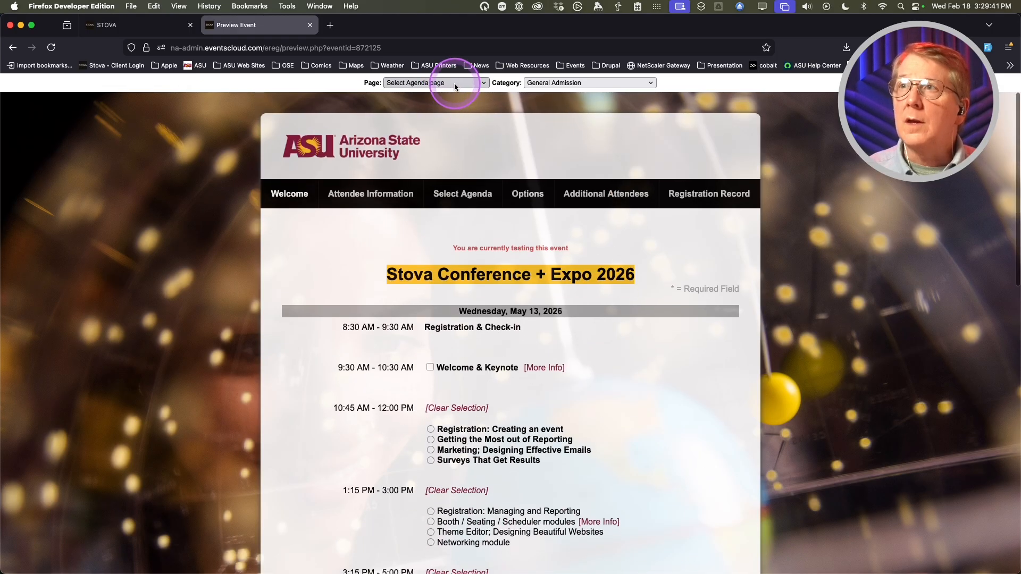
- Preview the Options page, pick the Small T-shirt and enter 1.5 Expo Guides
left_click(454, 83)
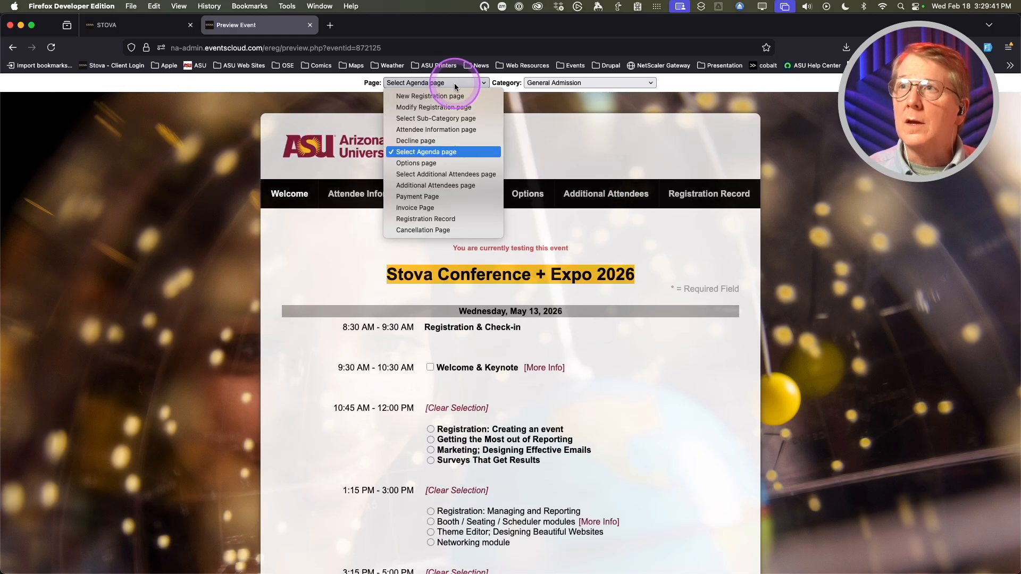
left_click(456, 163)
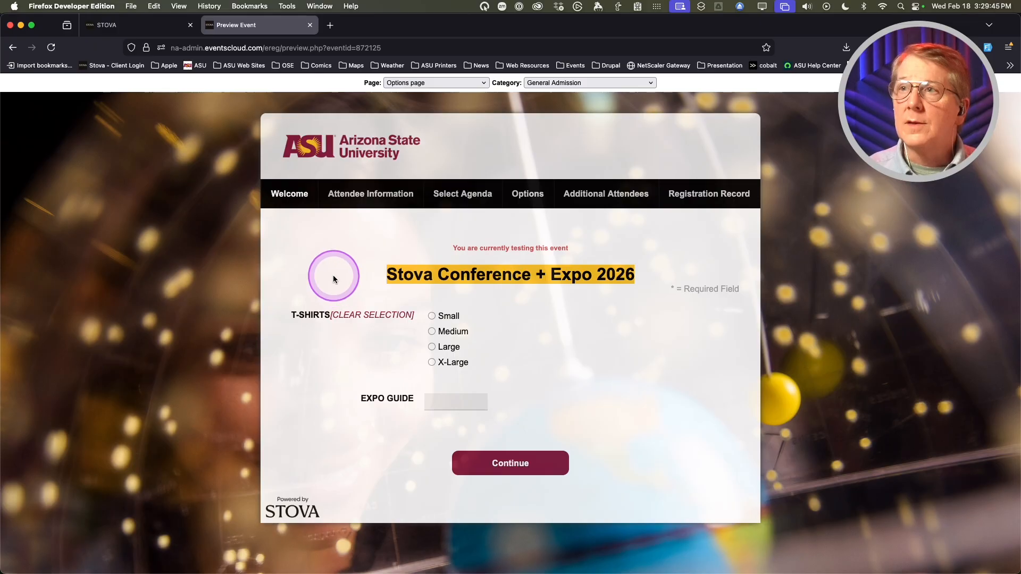
left_click(432, 330)
left_click(431, 317)
left_click(447, 401)
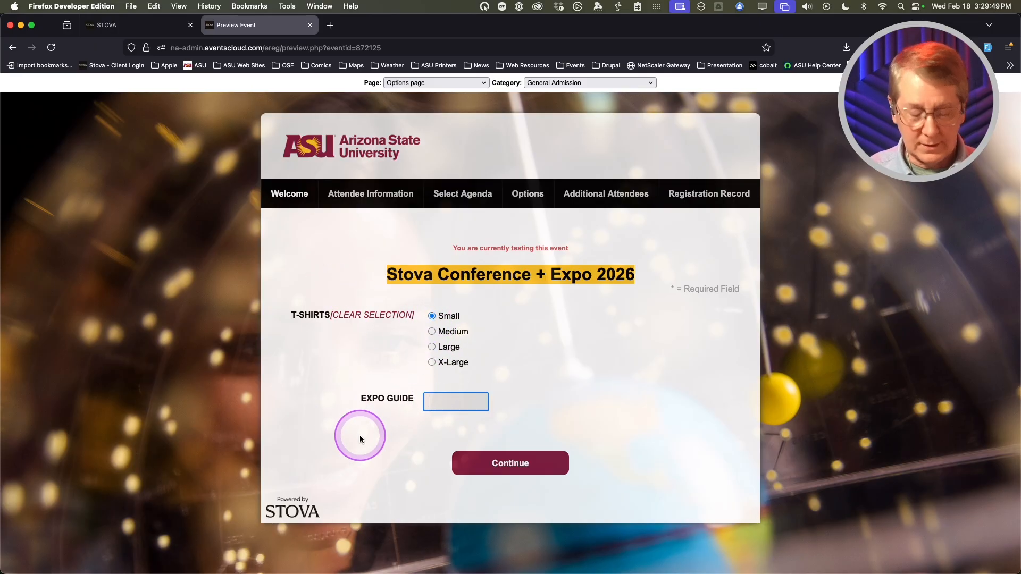
type("1.5")
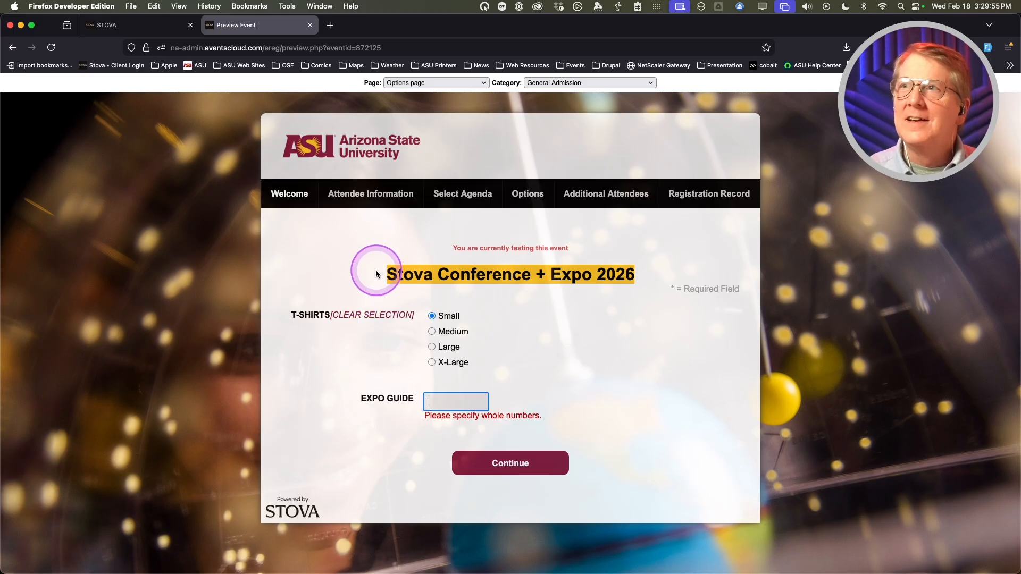
- Recheck the Page dropdown, keeping the Options page preview unchanged
left_click(454, 83)
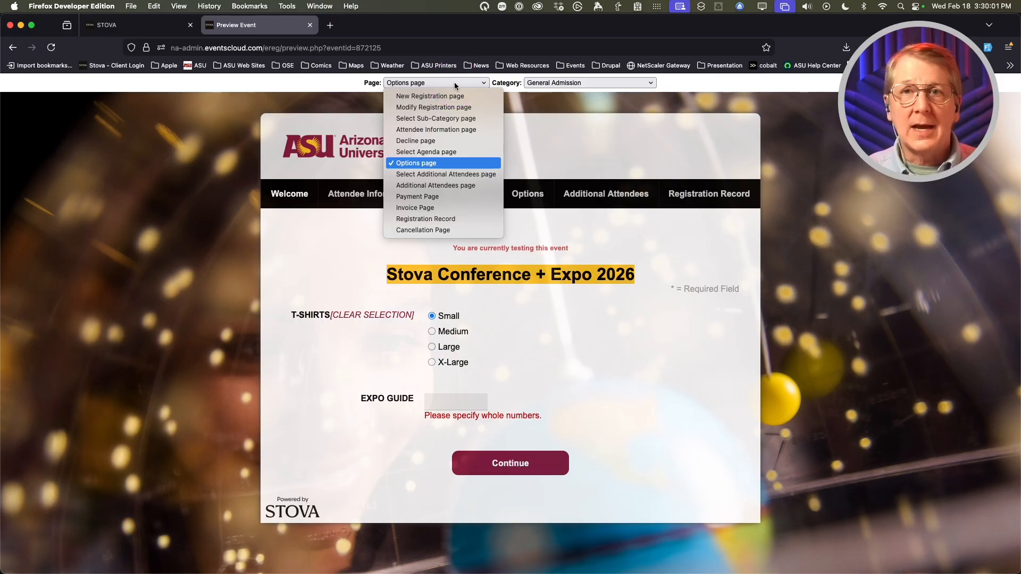
left_click(442, 163)
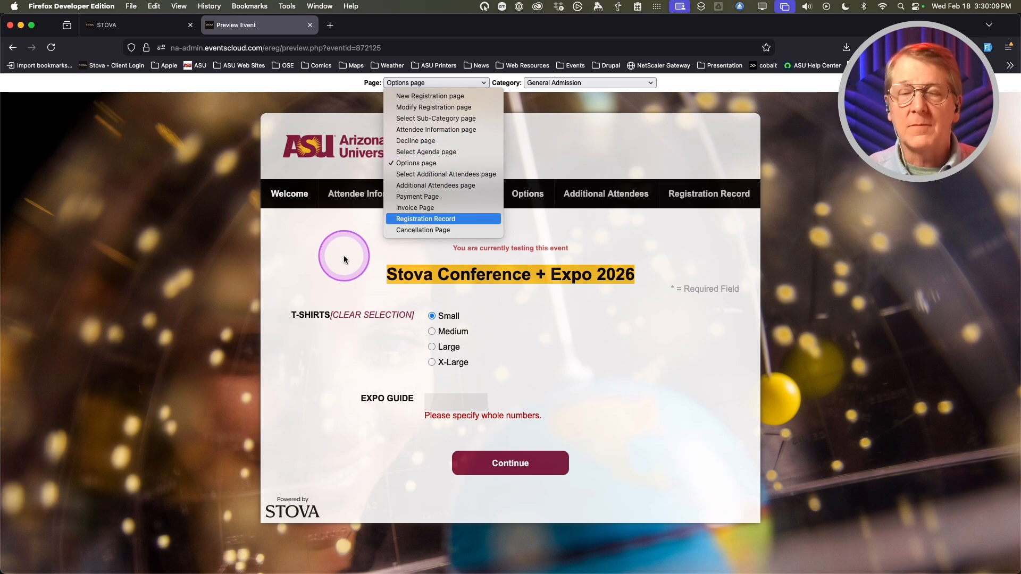
left_click(337, 236)
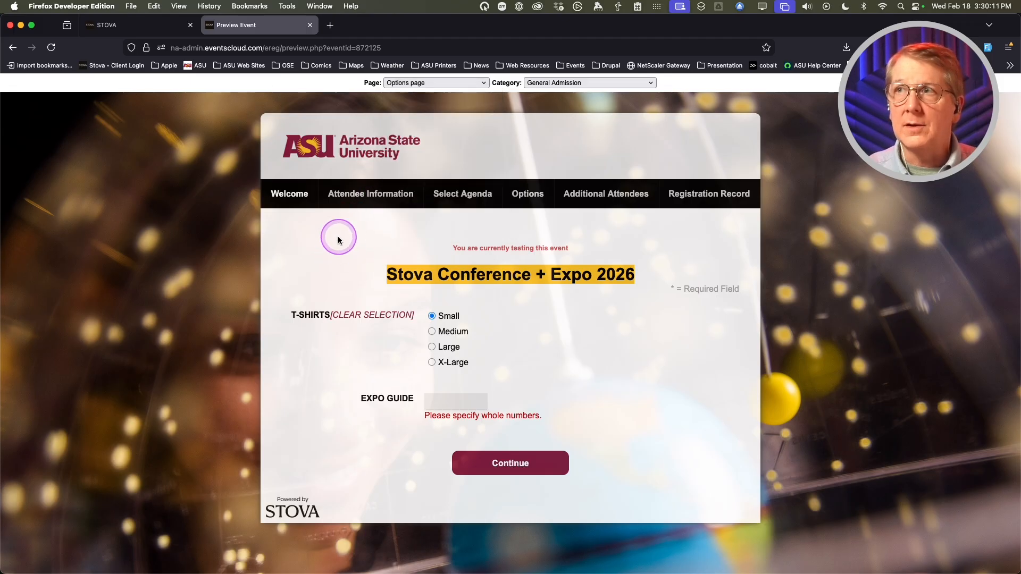
left_click(461, 83)
left_click(589, 80)
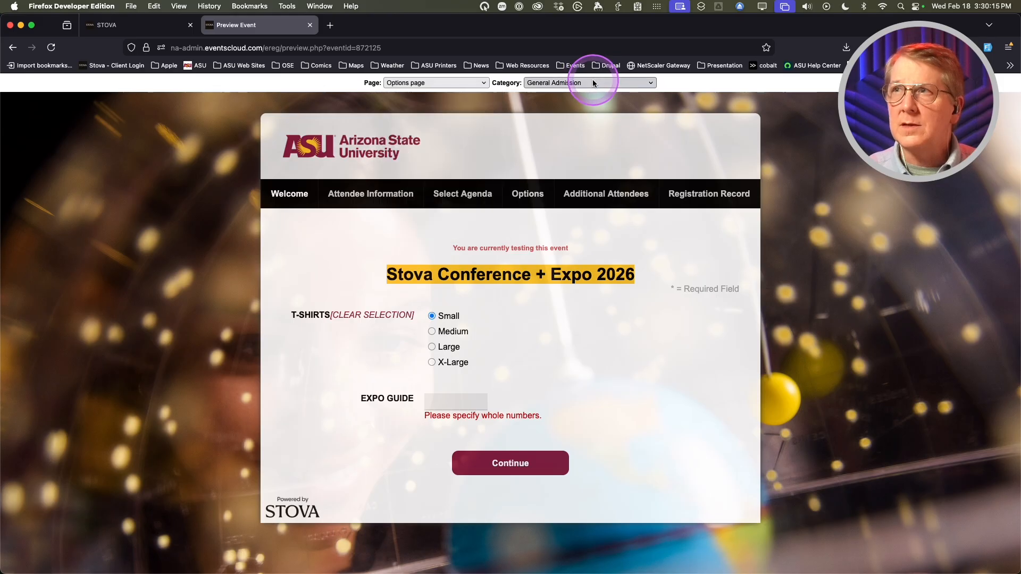
left_click(592, 78)
- Preview registration as Exhibitors and scroll through their agenda page
left_click(592, 94)
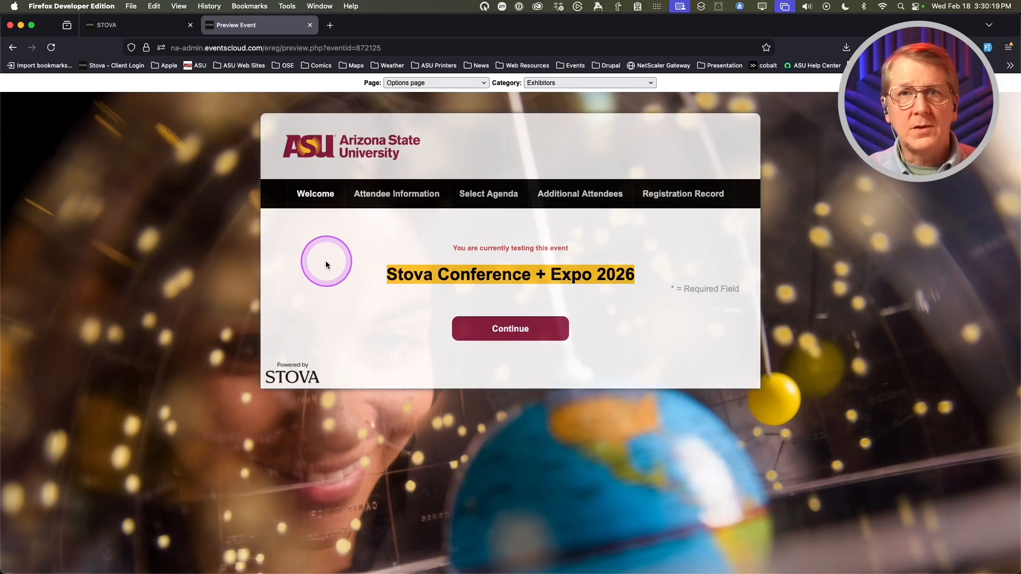
left_click(451, 83)
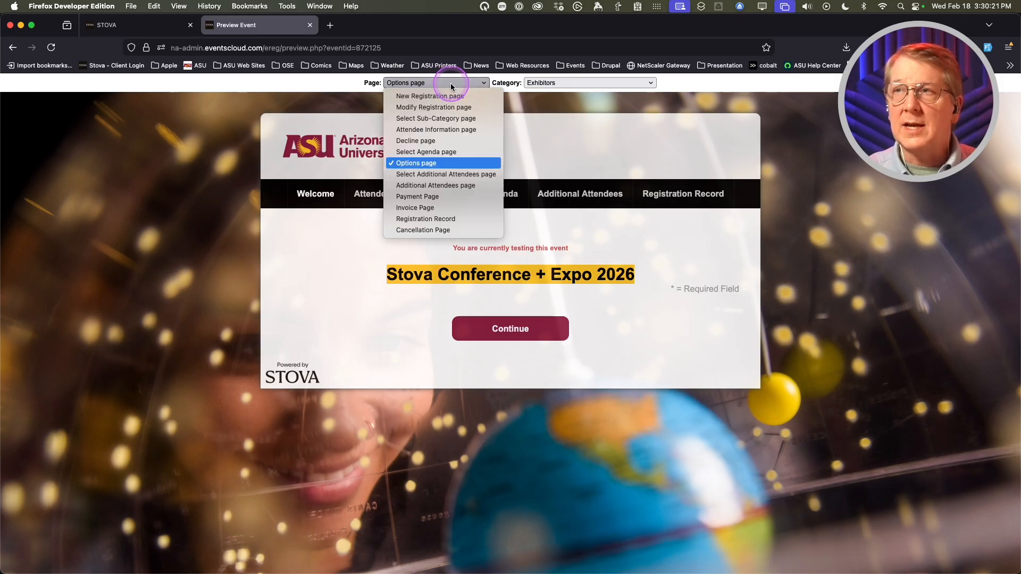
left_click(425, 152)
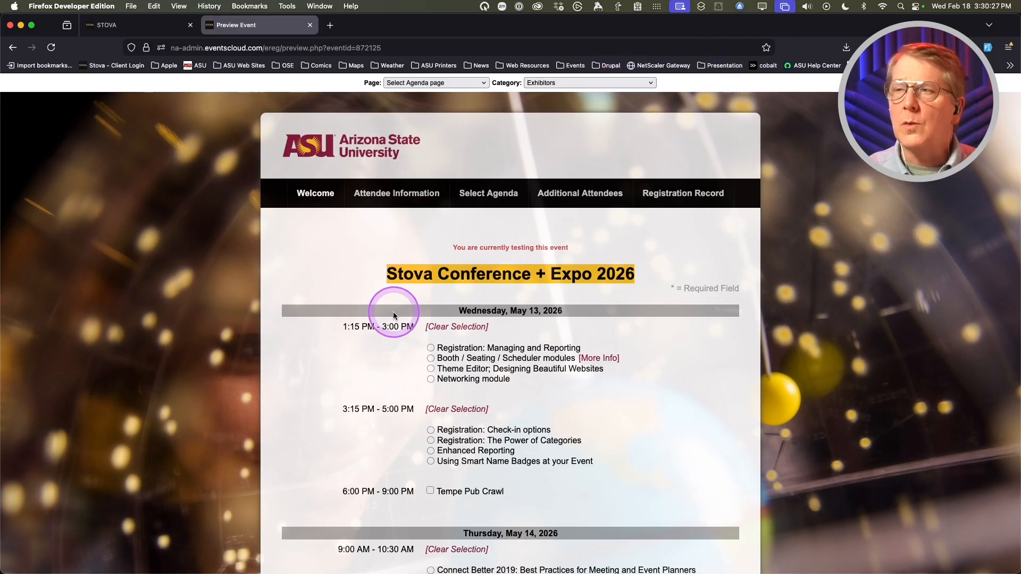
scroll(394, 311, "down", 1)
scroll(471, 330, "down", 8)
scroll(470, 334, "down", 3)
scroll(468, 337, "up", 12)
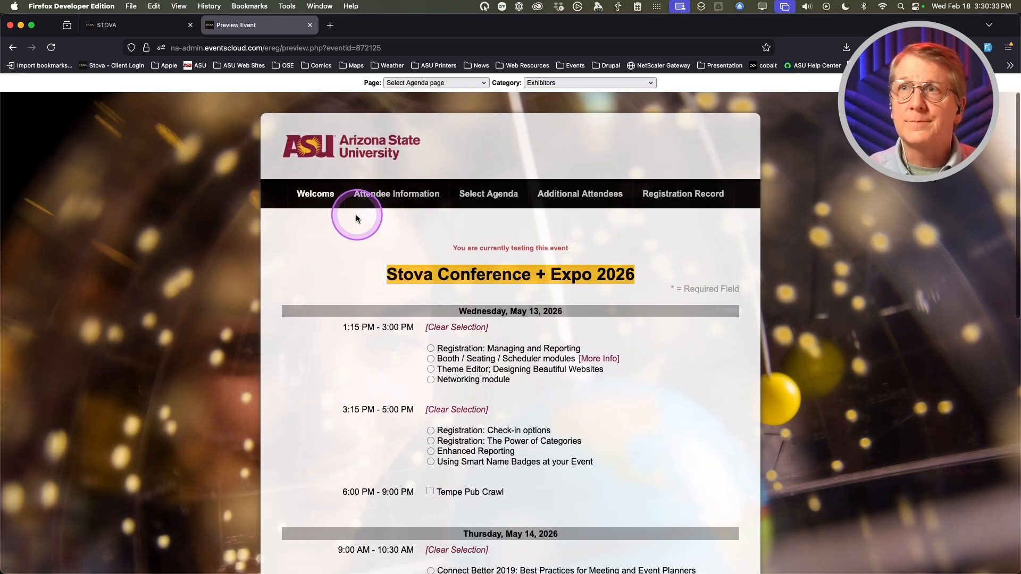
left_click(162, 29)
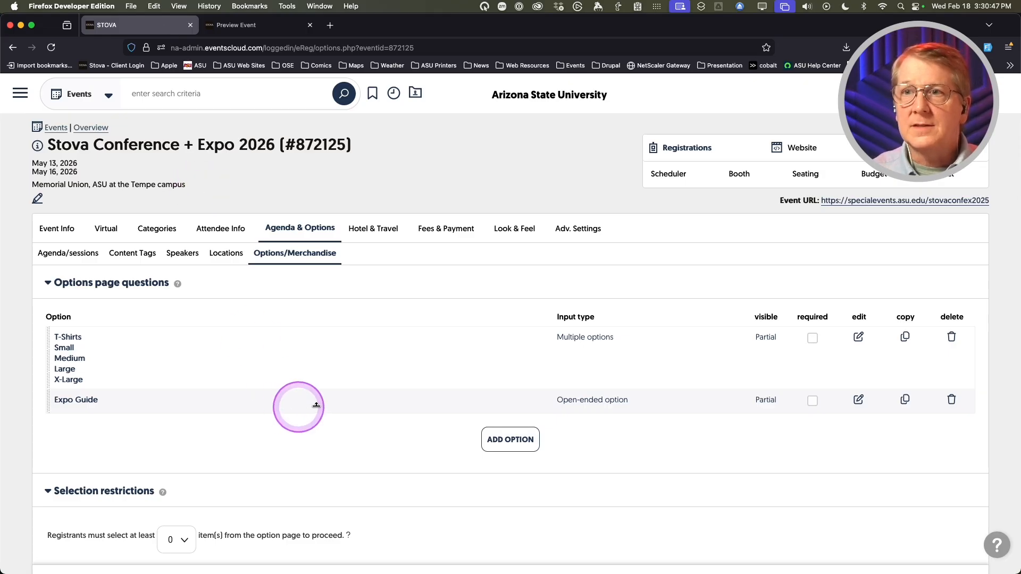
- Scroll the Options/Merchandise list to review the T-Shirts and Expo Guide options
scroll(351, 386, "down", 2)
scroll(363, 378, "up", 2)
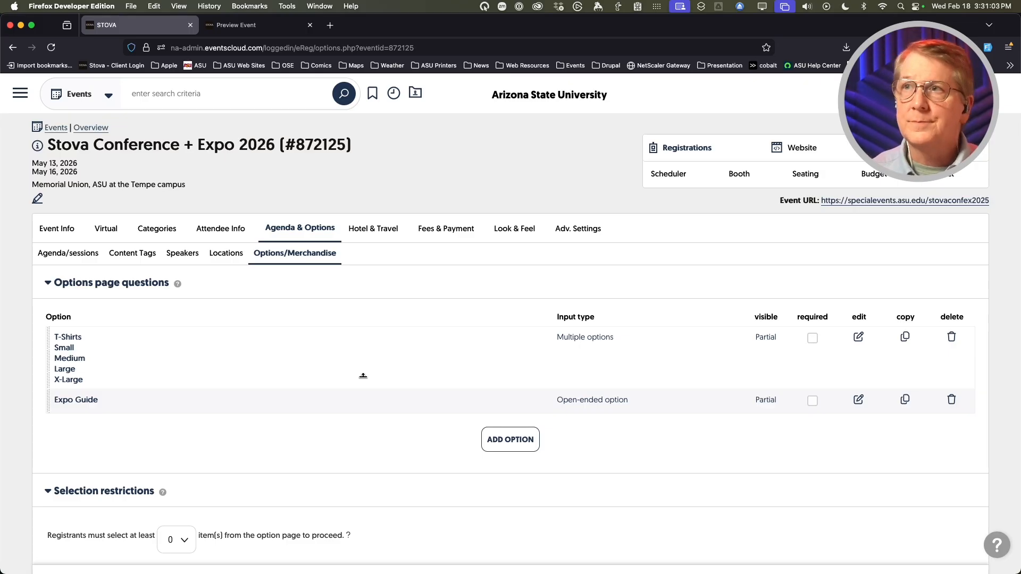
mouse_move(440, 228)
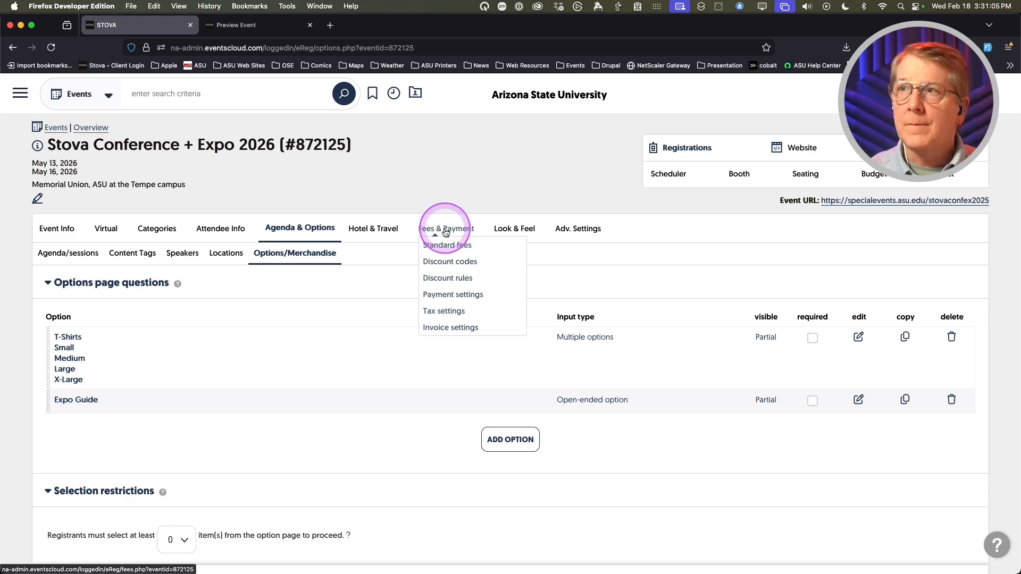
- In Payment settings, add a payment method and expand its type list
left_click(441, 294)
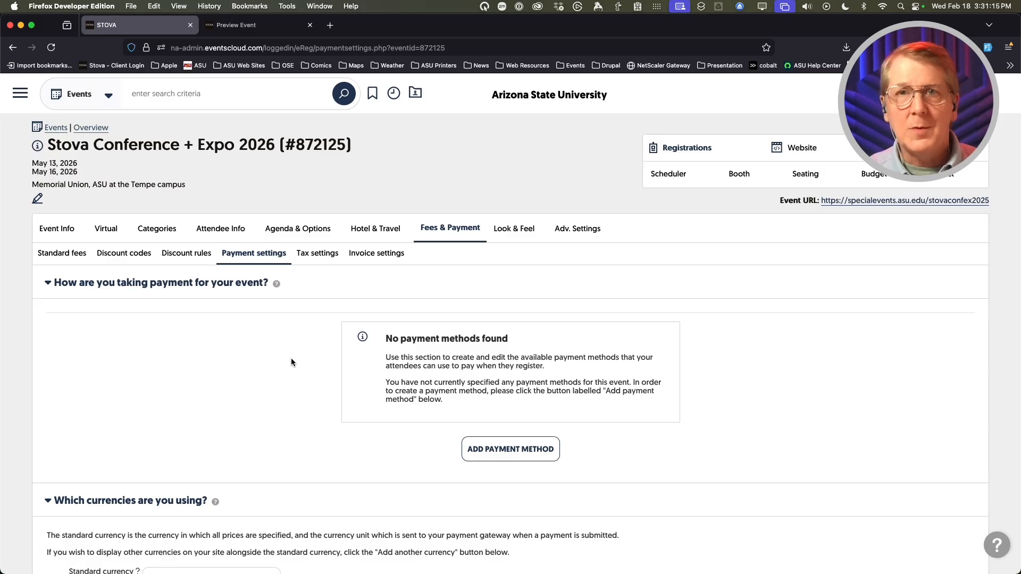
left_click(490, 451)
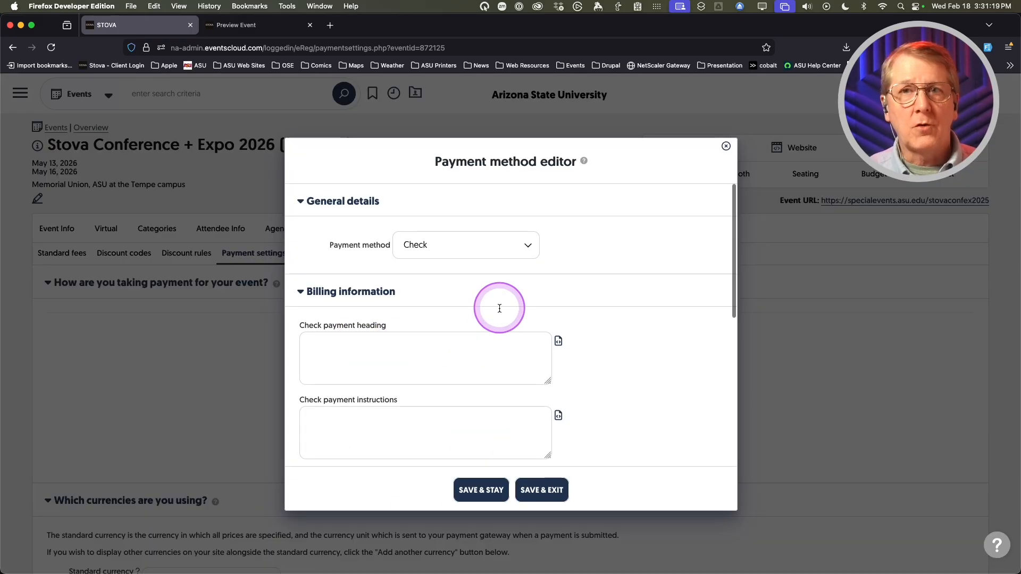
left_click(510, 246)
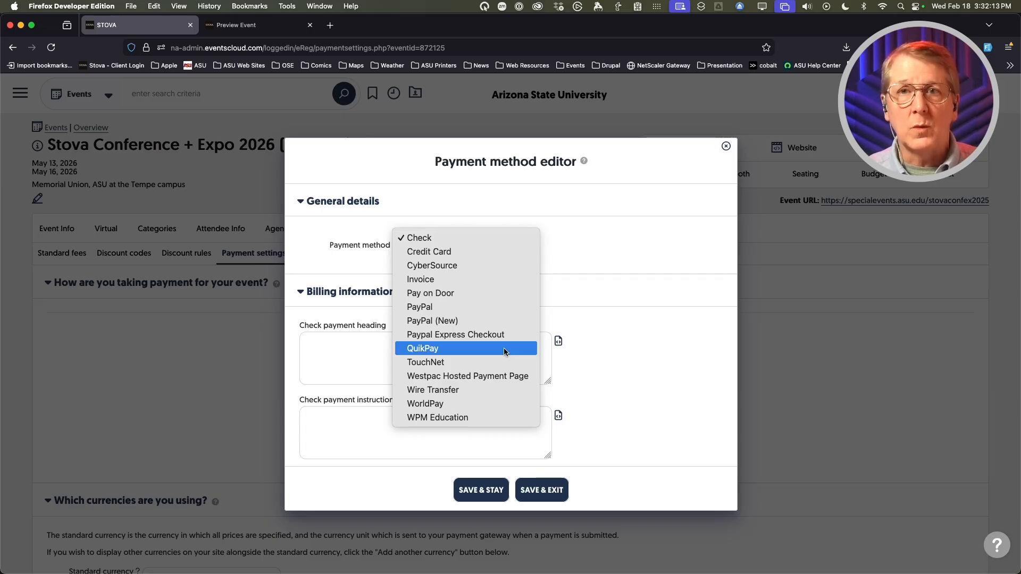
- Set the payment method to QuikPay with the Univ Events Aventri processor
left_click(503, 348)
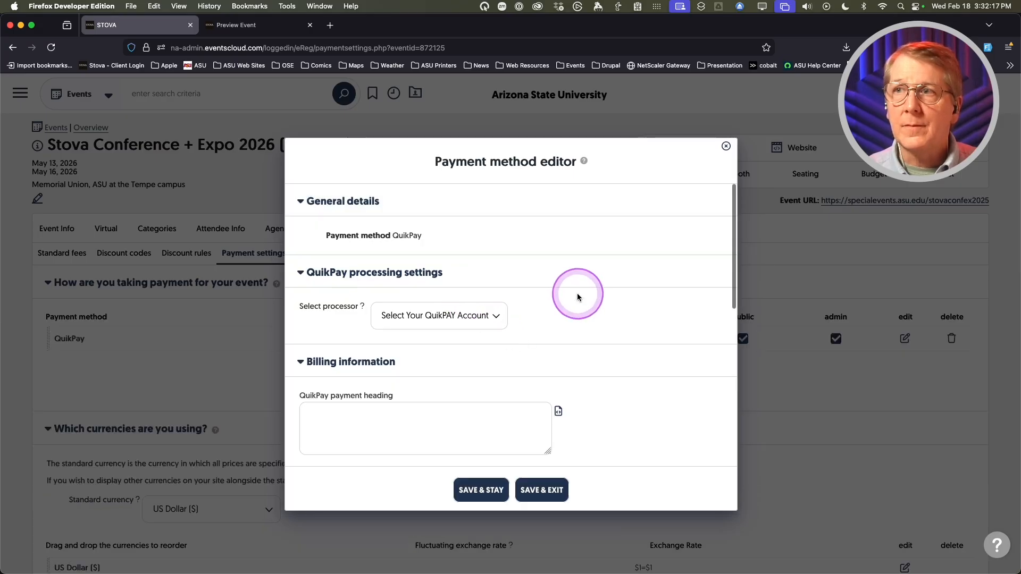
scroll(326, 336, "down", 1)
scroll(325, 338, "up", 1)
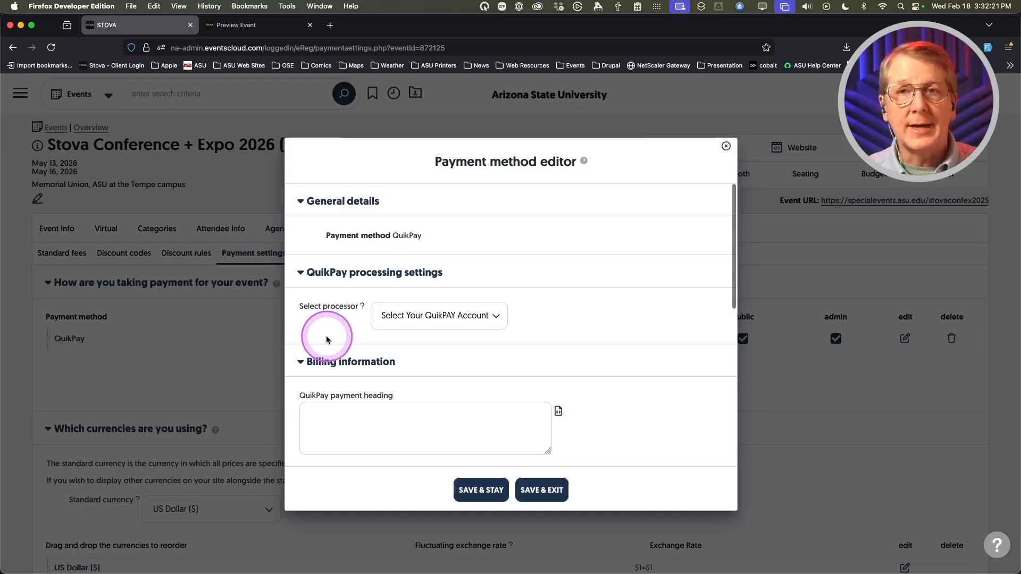
left_click(493, 316)
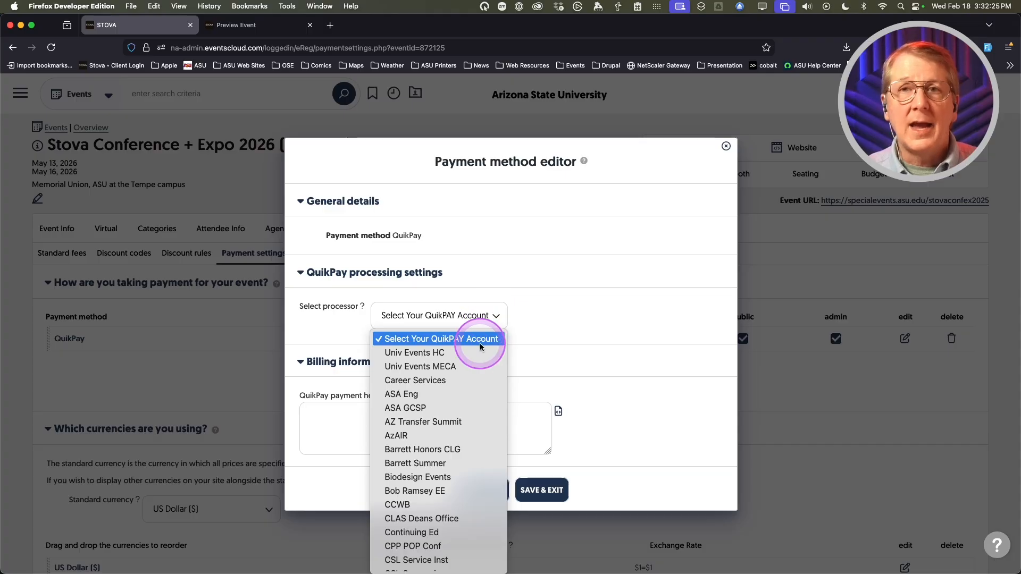
scroll(479, 362, "down", 5)
scroll(480, 362, "down", 10)
scroll(474, 367, "down", 8)
scroll(475, 367, "down", 2)
left_click(422, 387)
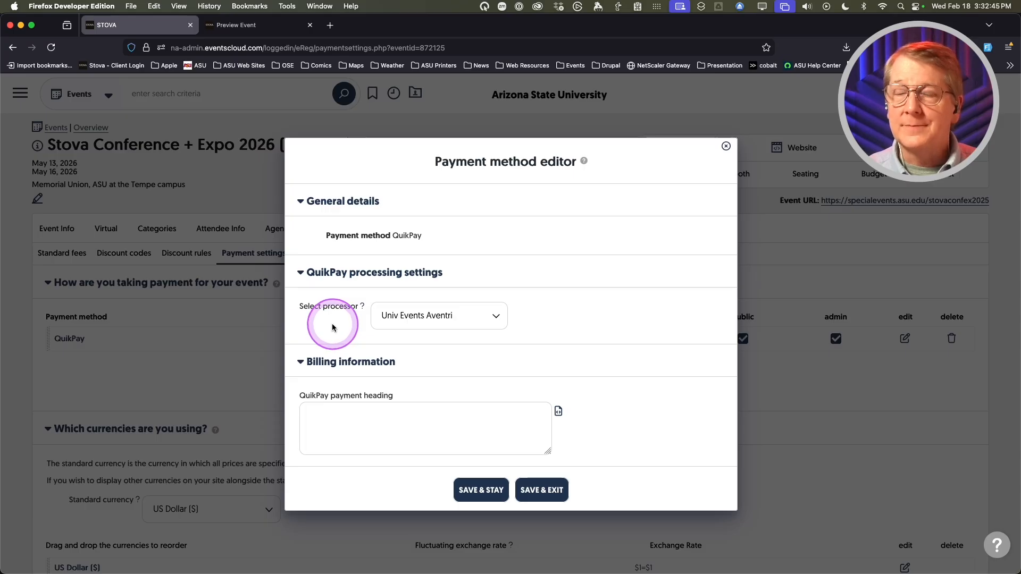
- Untick Visible for all nine billing fields, from Billing Company through Billing Country
scroll(332, 324, "down", 1)
scroll(353, 351, "down", 3)
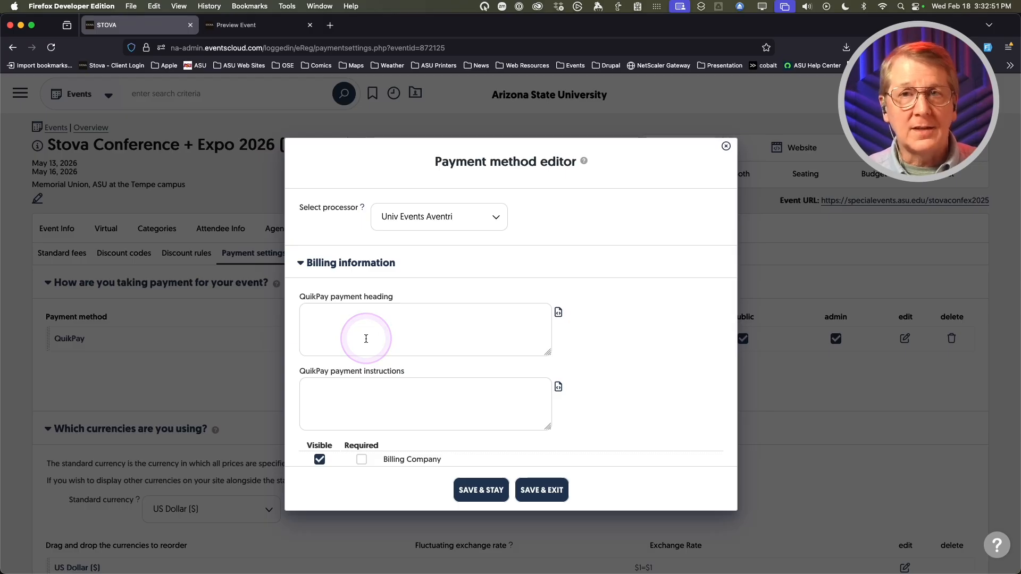
scroll(366, 339, "down", 3)
left_click(365, 338)
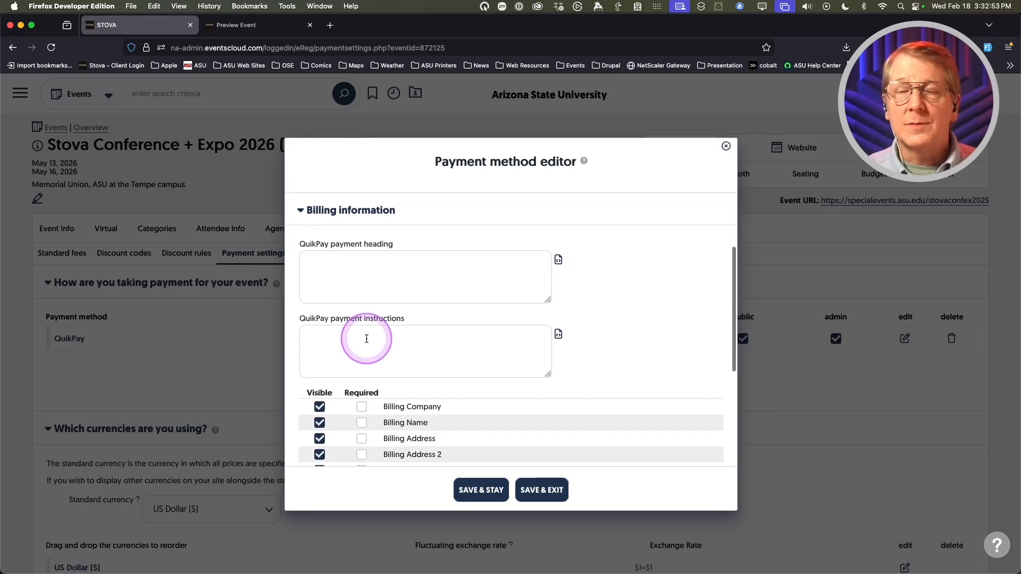
left_click(488, 386)
scroll(488, 385, "down", 5)
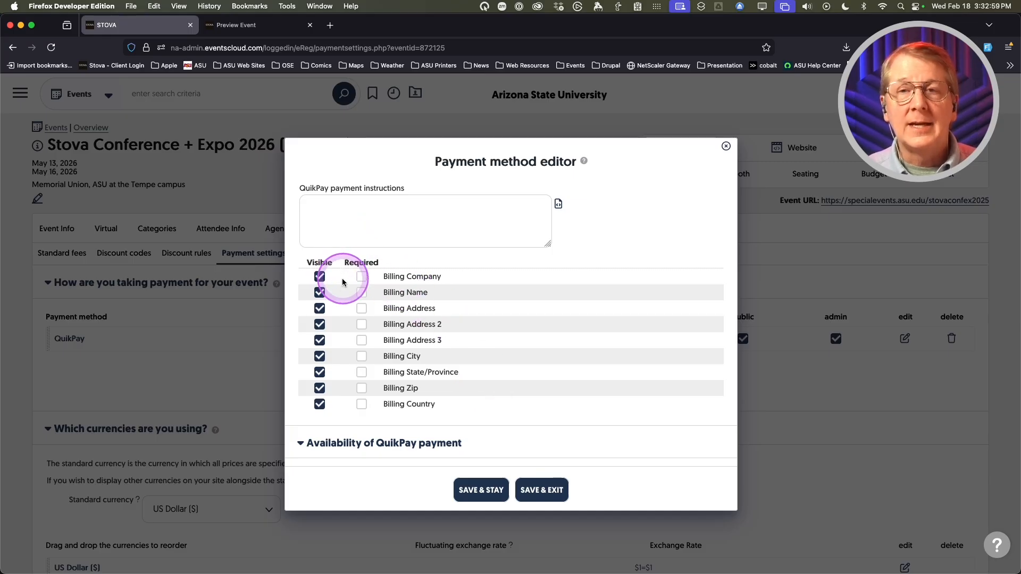
left_click(319, 276)
left_click(319, 292)
left_click(319, 309)
left_click(320, 325)
left_click(319, 341)
left_click(320, 357)
left_click(319, 372)
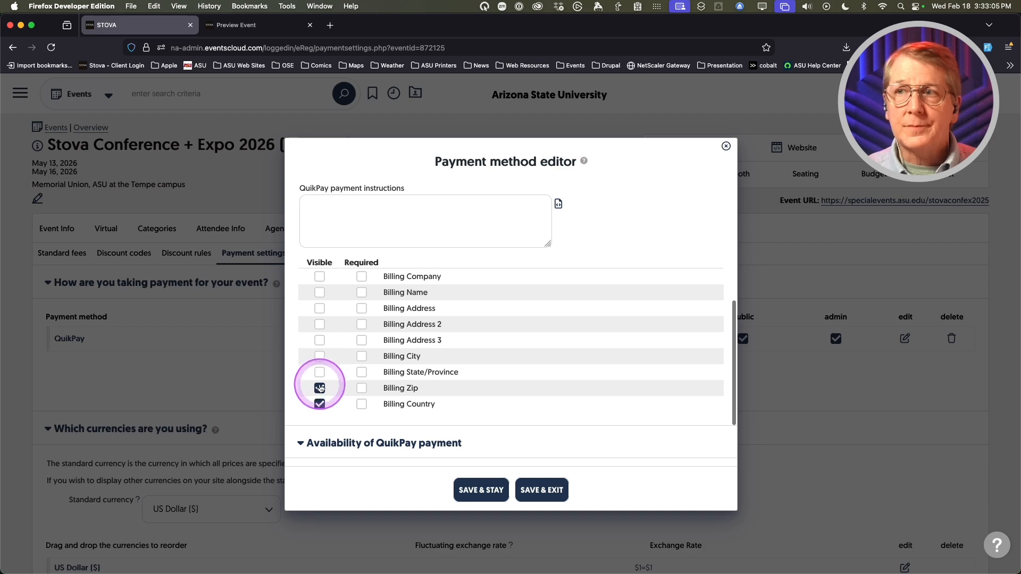
left_click(320, 388)
left_click(319, 404)
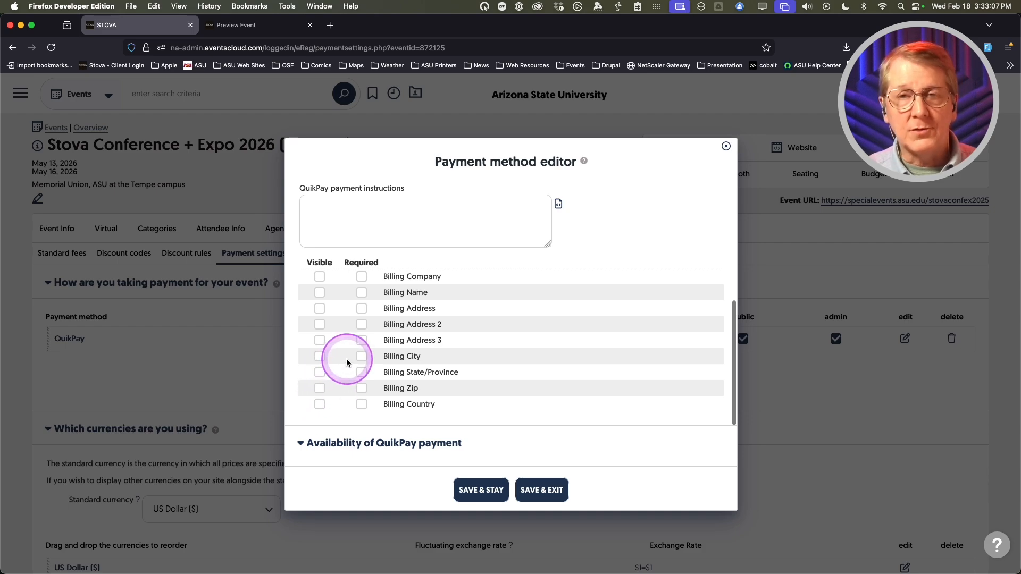
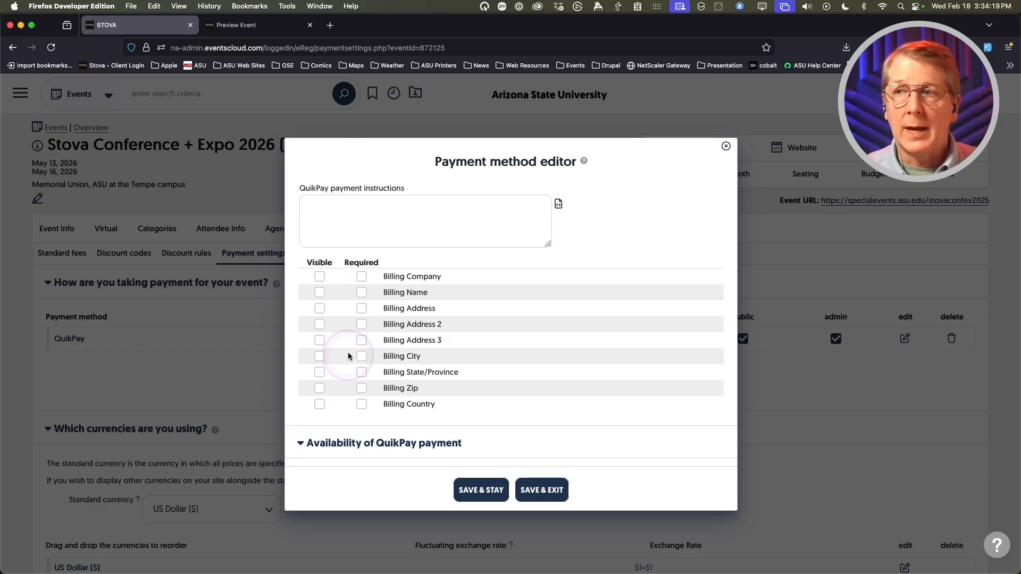
- Review the QuikPay payment method settings, then save and close its editor
scroll(347, 357, "down", 5)
scroll(532, 284, "down", 2)
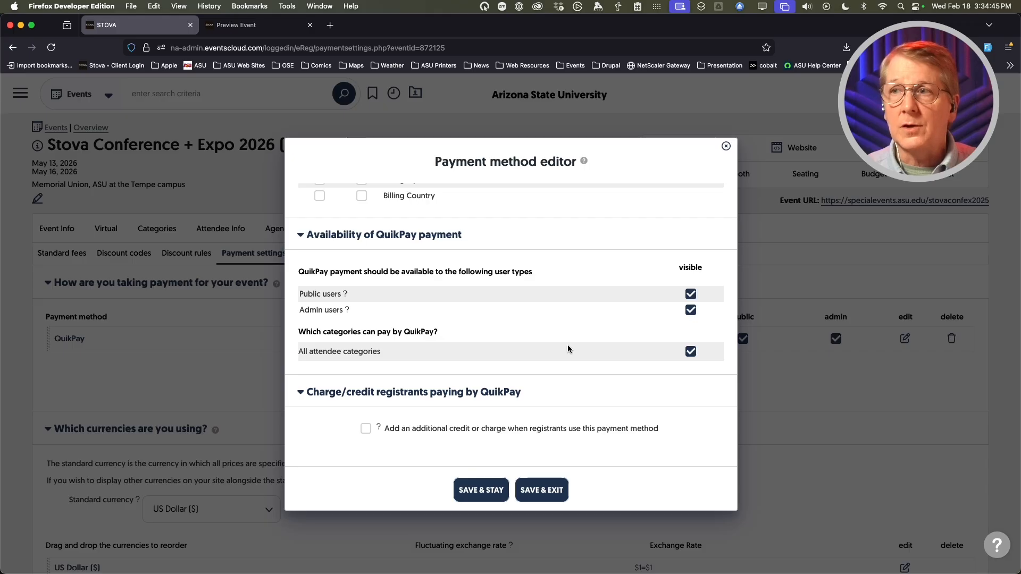
scroll(567, 347, "up", 5)
scroll(567, 344, "up", 3)
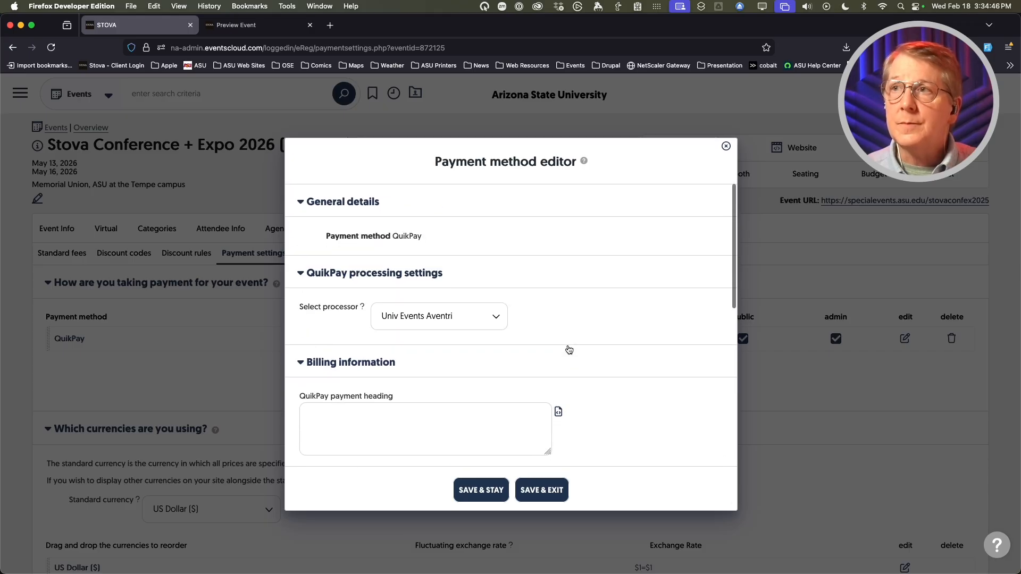
left_click(549, 490)
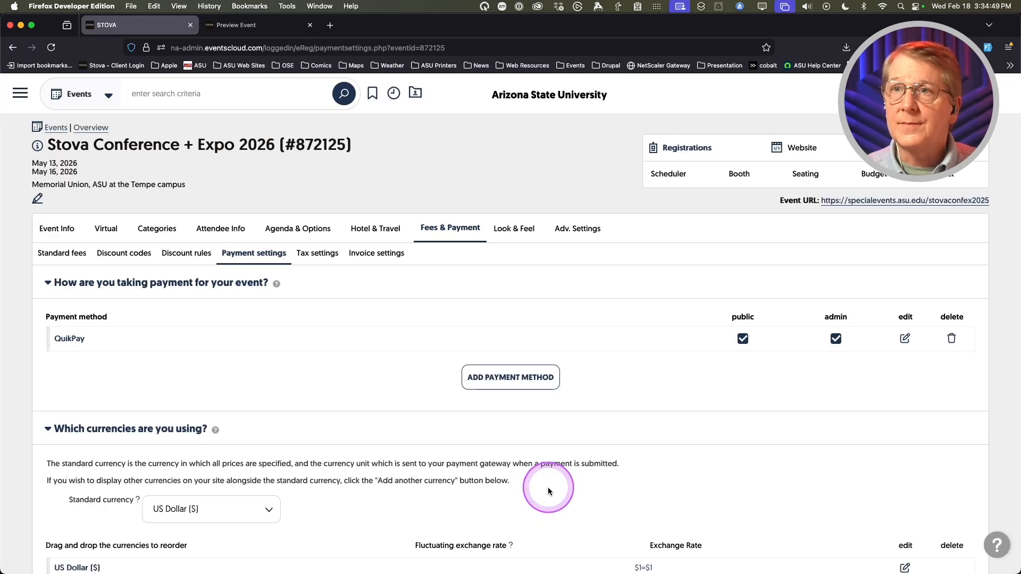
- Begin adding a second payment method alongside QuikPay
left_click(367, 386)
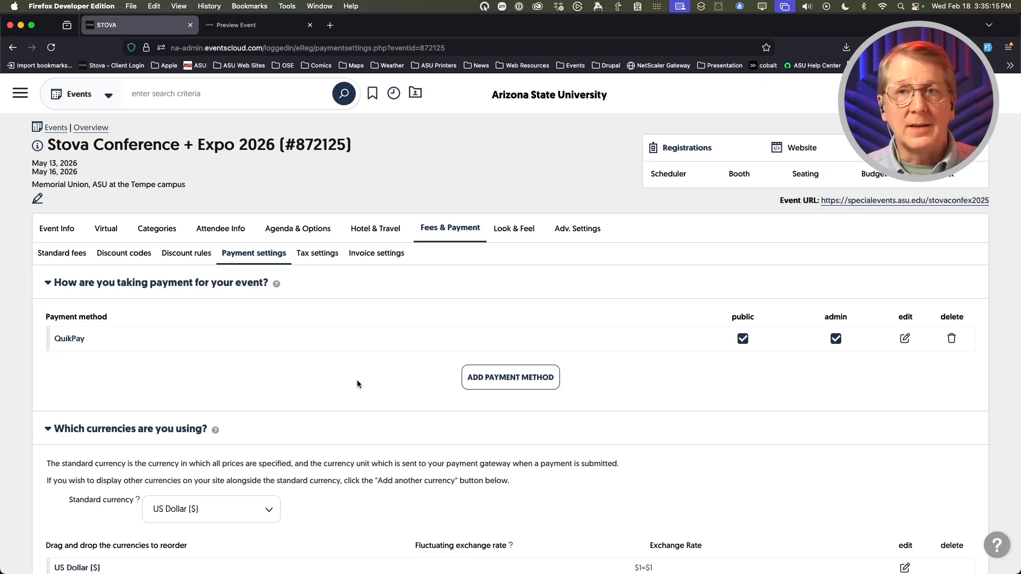
left_click(489, 376)
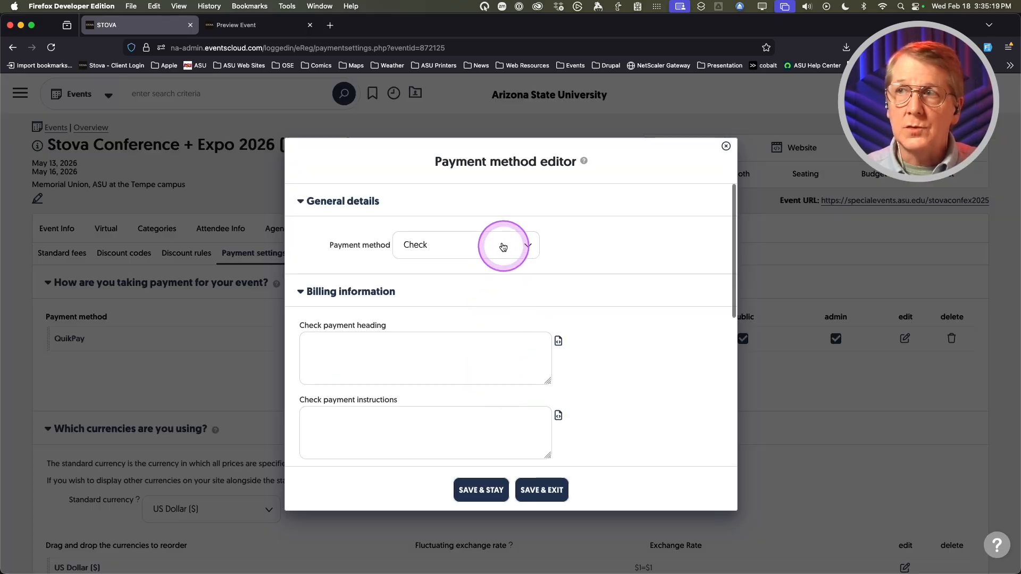
- Choose Invoice as the new payment method type
left_click(499, 242)
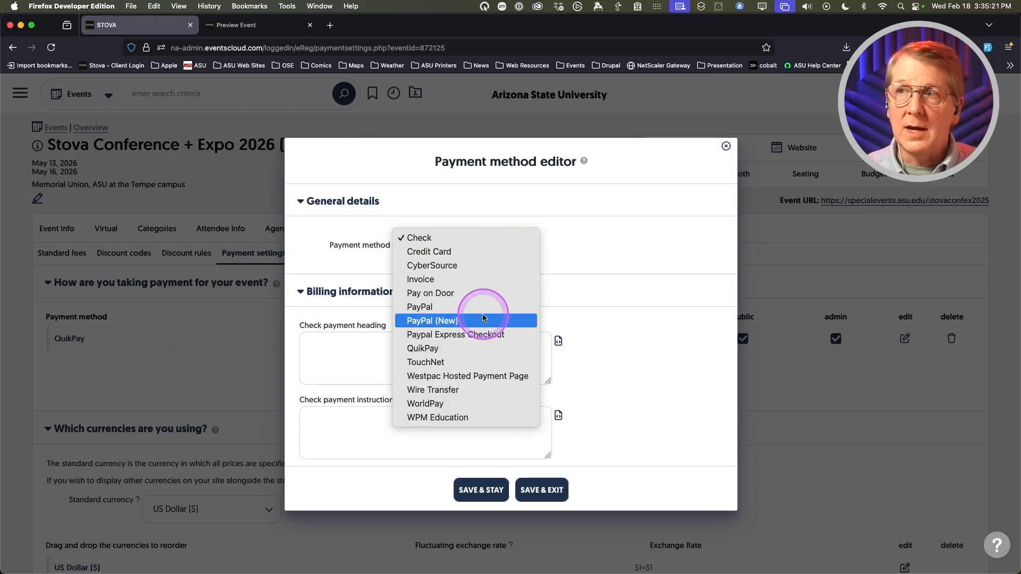
left_click(482, 280)
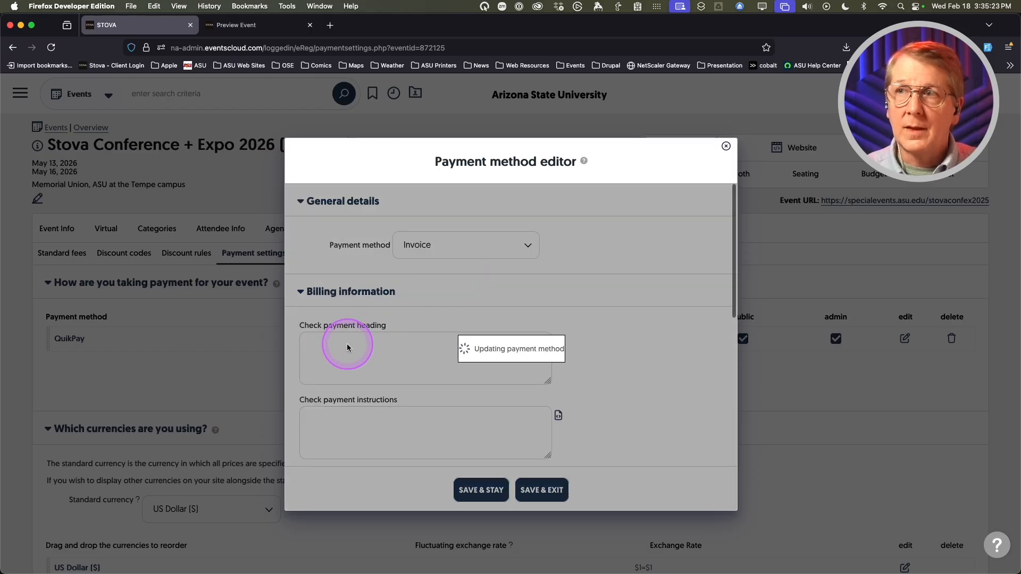
scroll(346, 347, "down", 4)
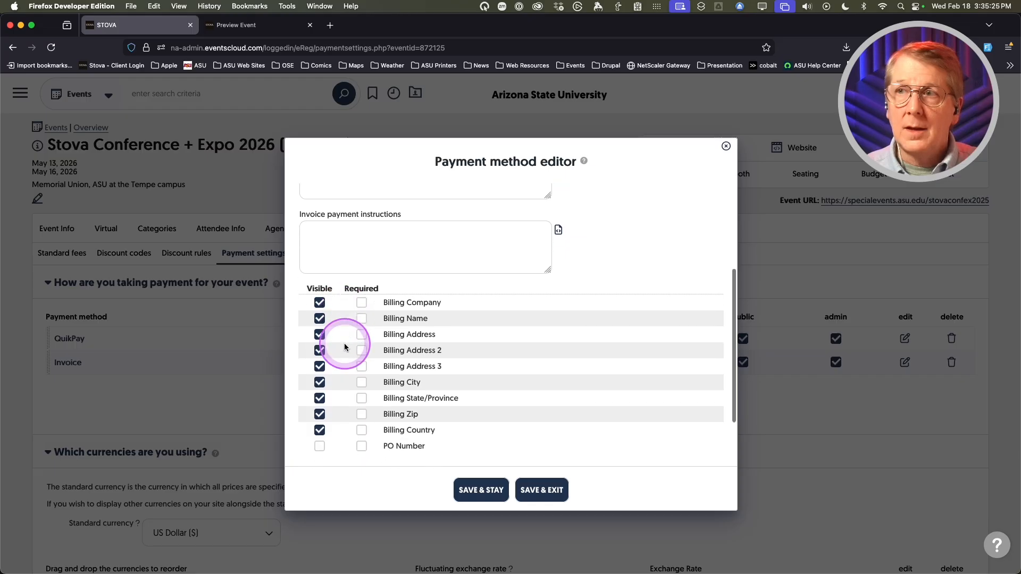
scroll(345, 347, "down", 1)
- Hide all nine billing fields, Billing Company through Billing Country, and save the Invoice method
left_click(319, 286)
left_click(320, 302)
left_click(319, 317)
left_click(320, 333)
left_click(319, 350)
left_click(319, 367)
left_click(320, 383)
left_click(319, 398)
left_click(321, 414)
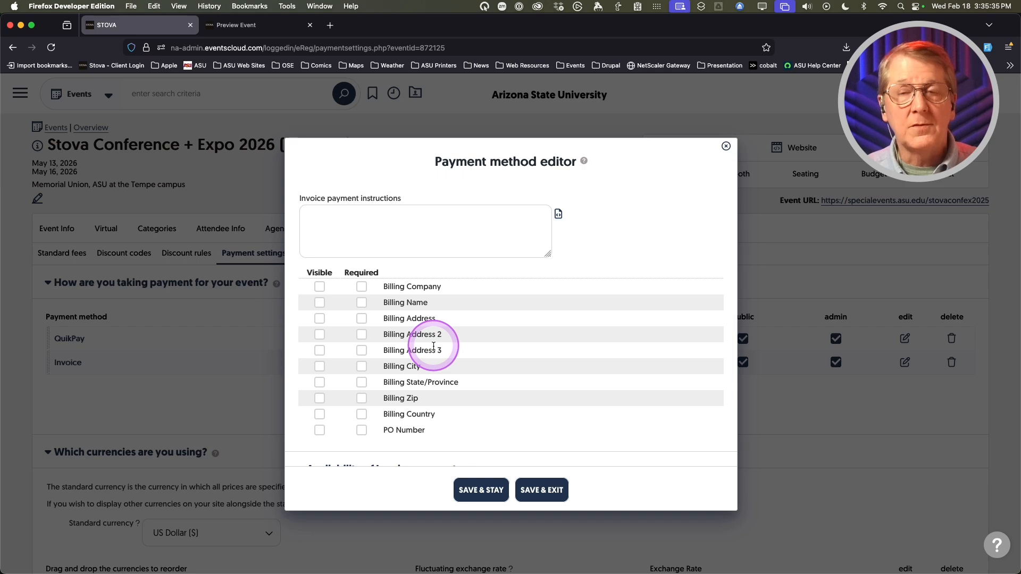
scroll(436, 342, "down", 5)
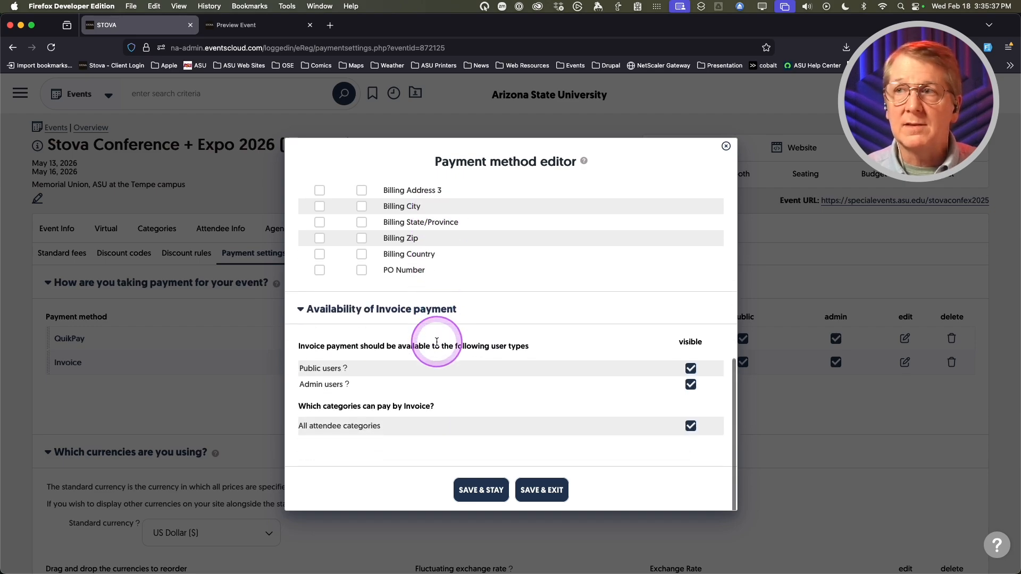
scroll(512, 351, "up", 10)
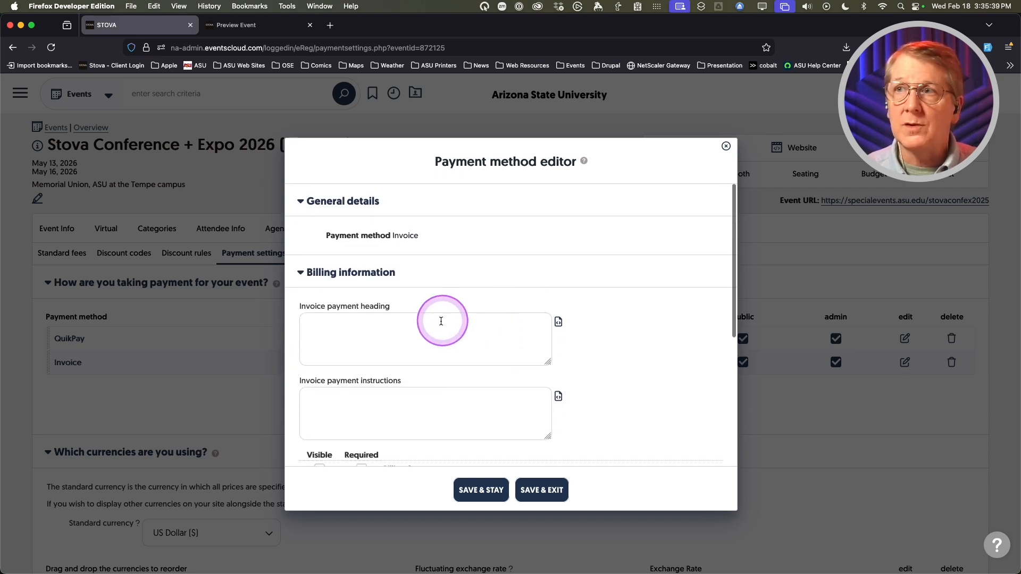
left_click(541, 490)
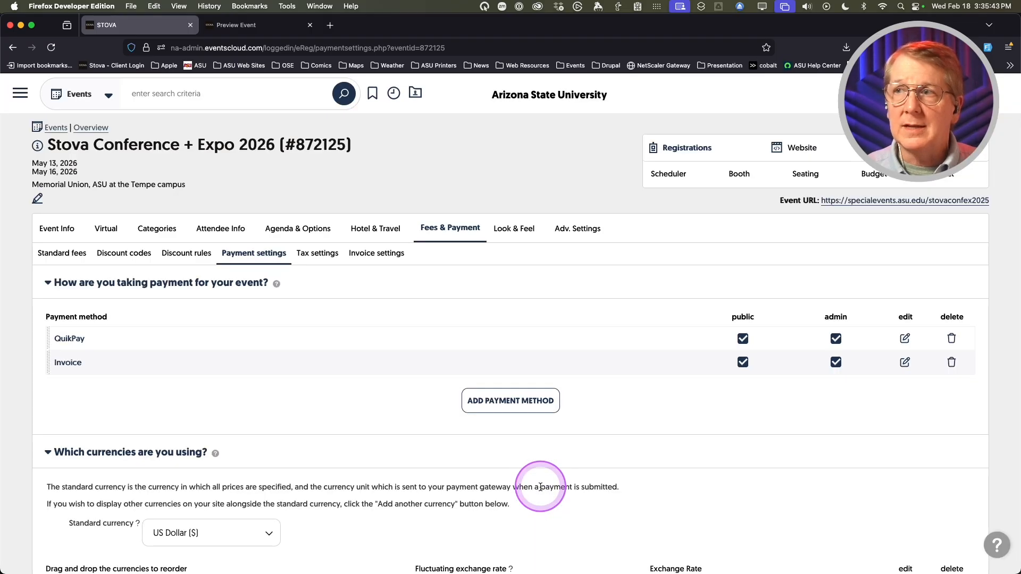
left_click(299, 397)
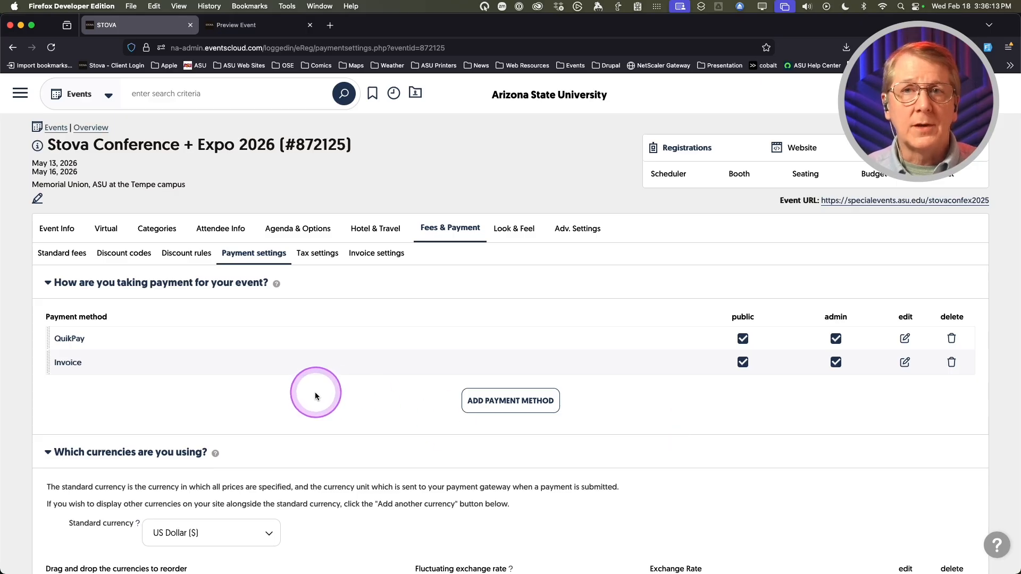
scroll(315, 392, "down", 5)
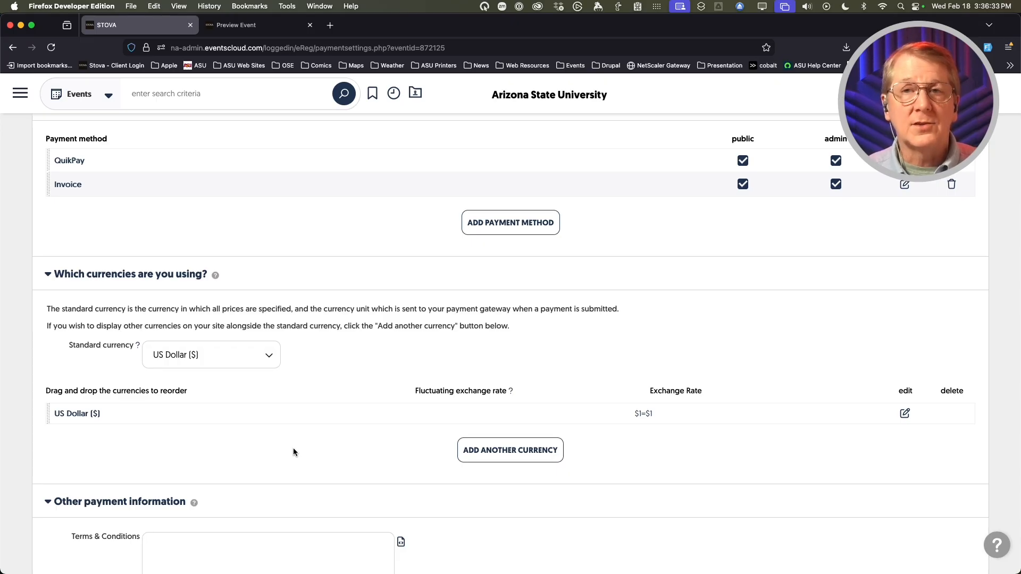
scroll(293, 448, "down", 1)
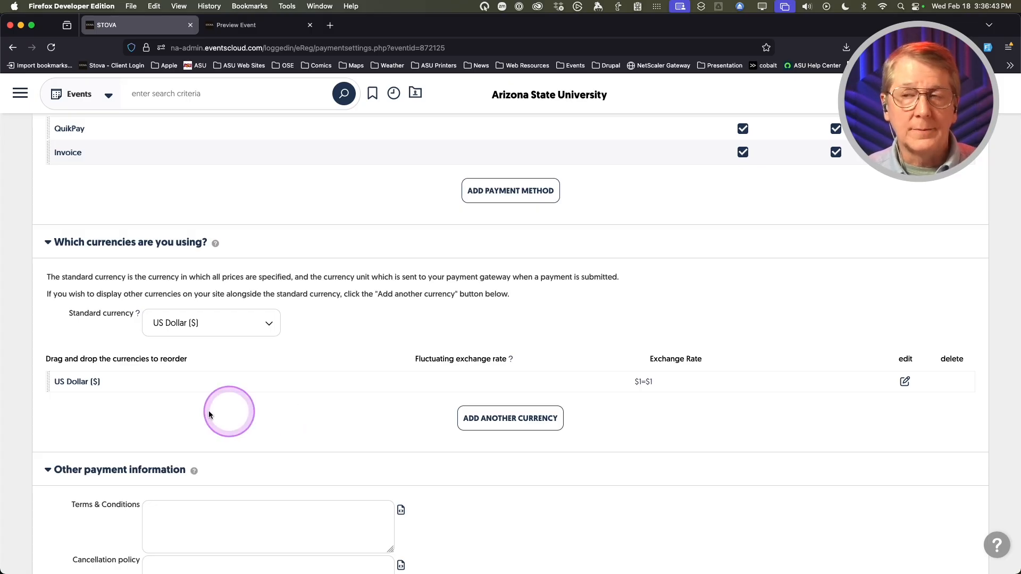
scroll(96, 411, "down", 1)
scroll(95, 410, "down", 5)
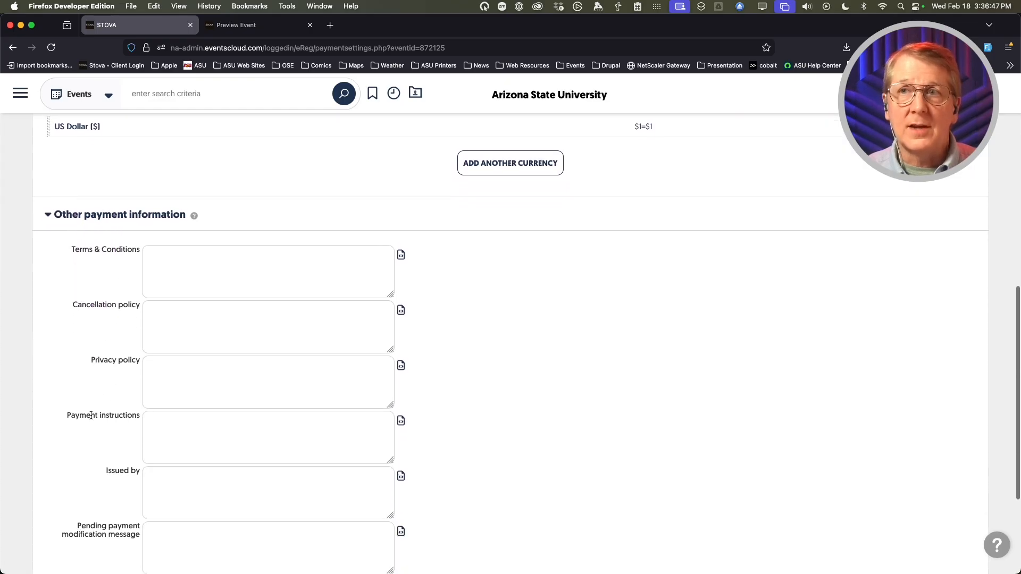
- Enter the QuikPay credit-card payment instructions and check them in the Content Editor
left_click(73, 456)
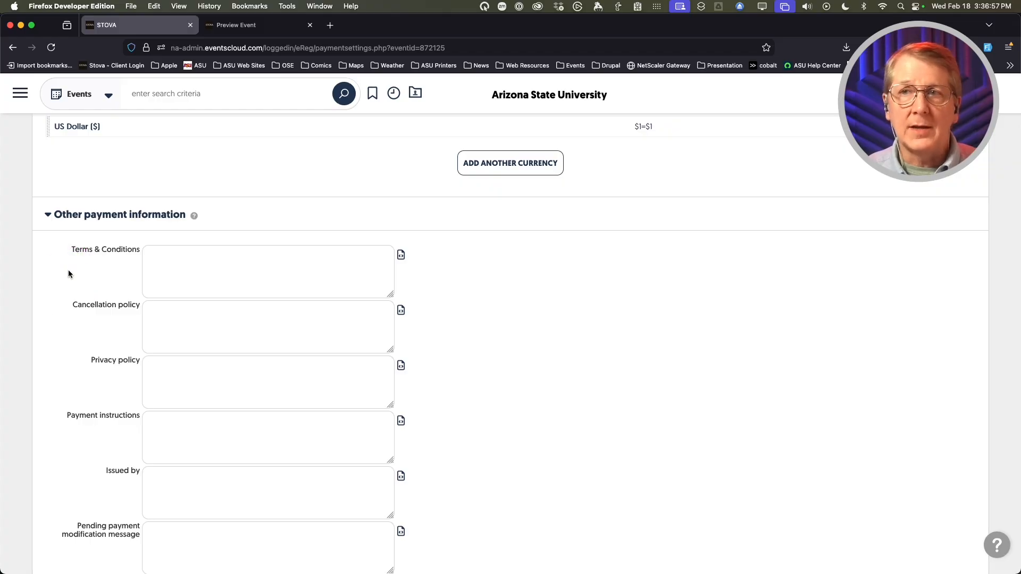
left_click(198, 432)
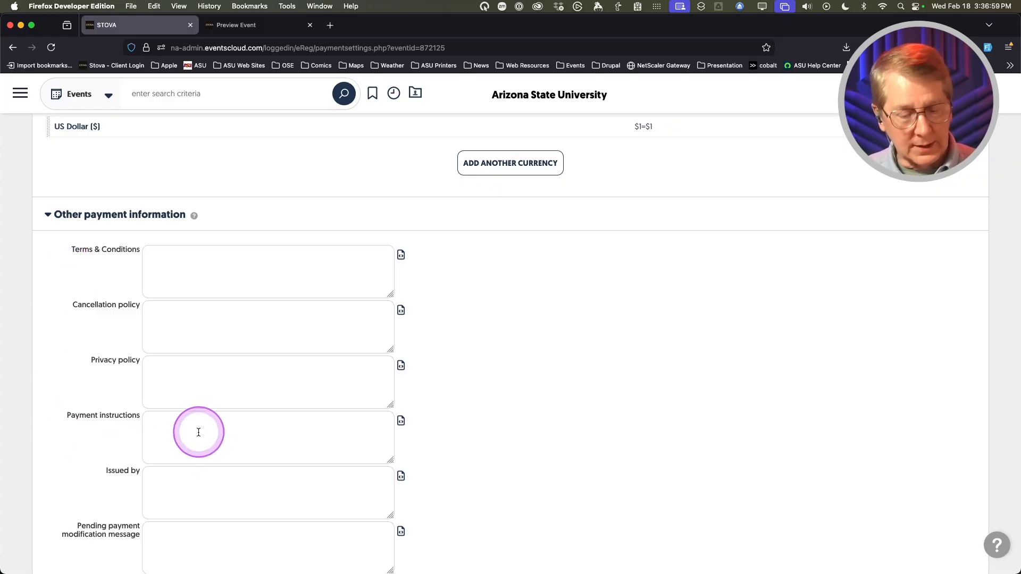
type("W")
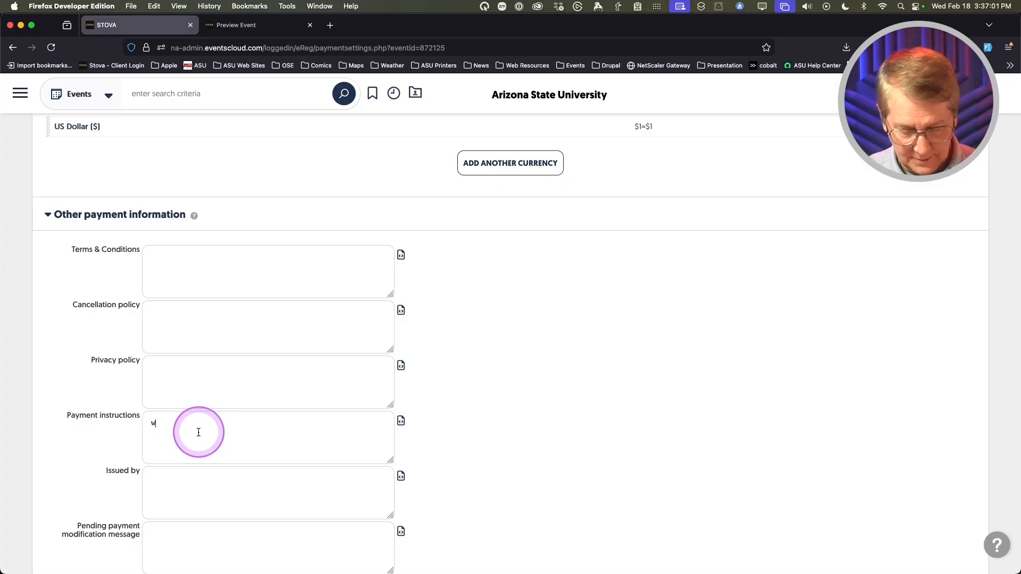
type("qp")
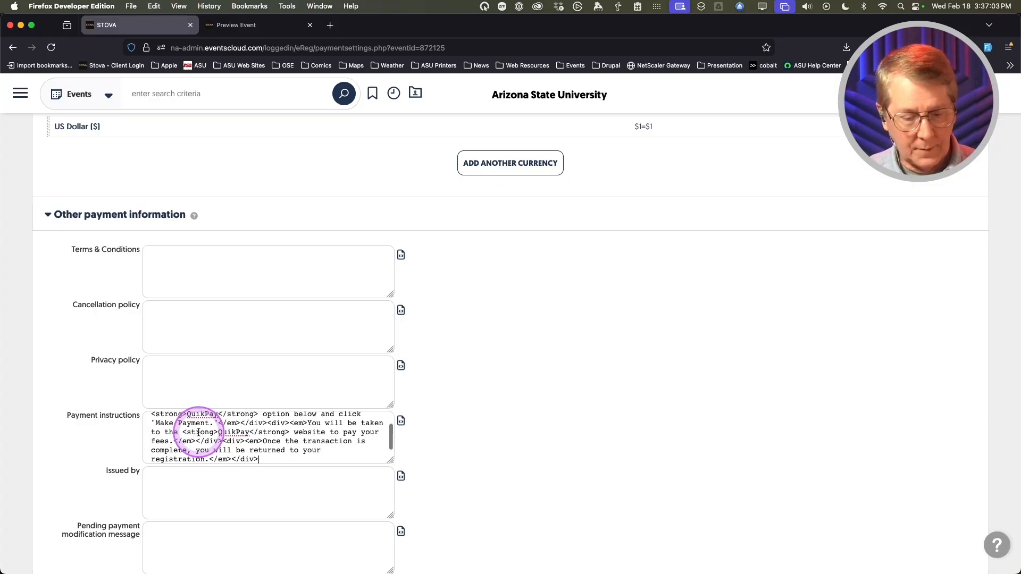
left_click(401, 420)
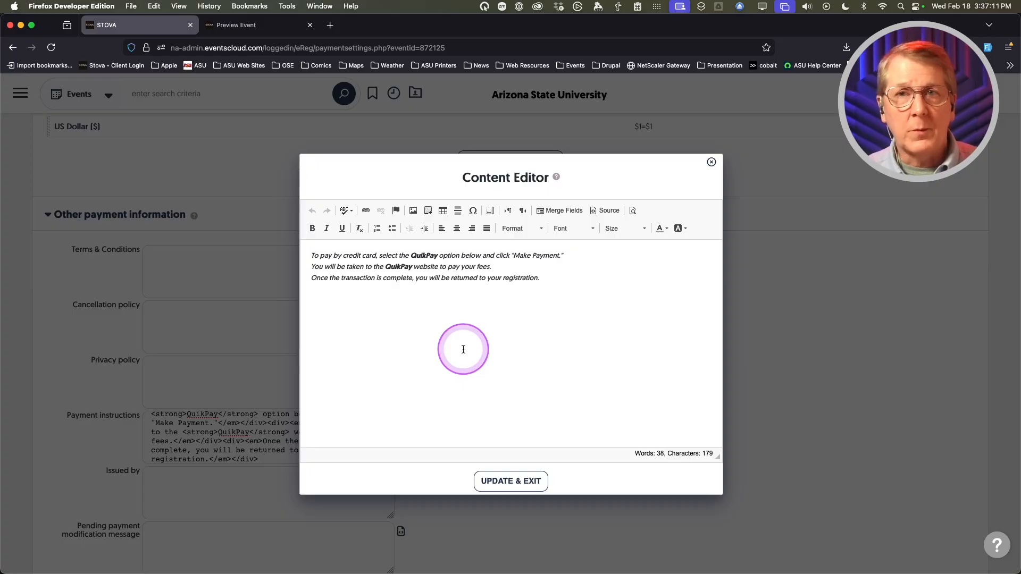
left_click(453, 347)
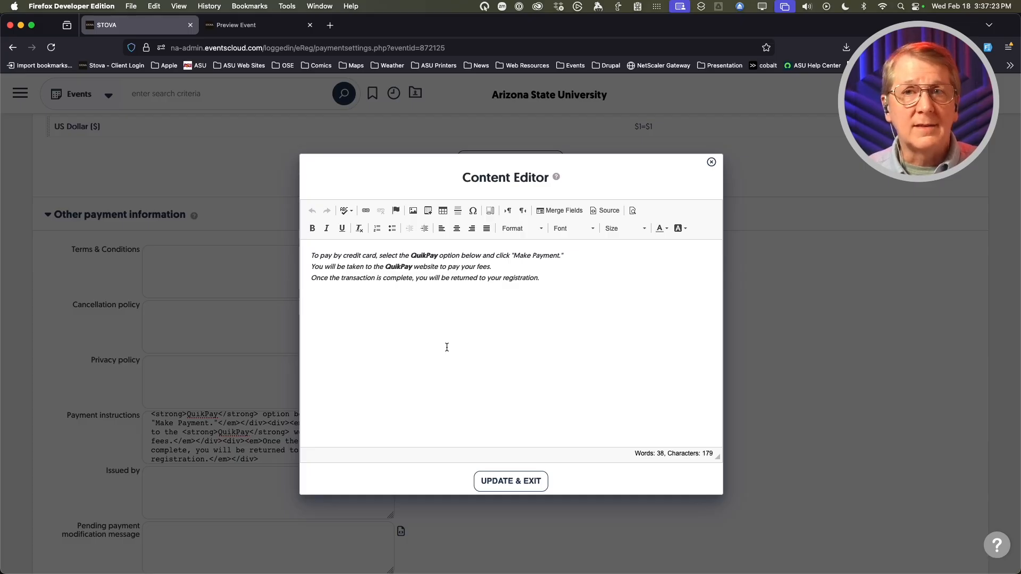
left_click(446, 347)
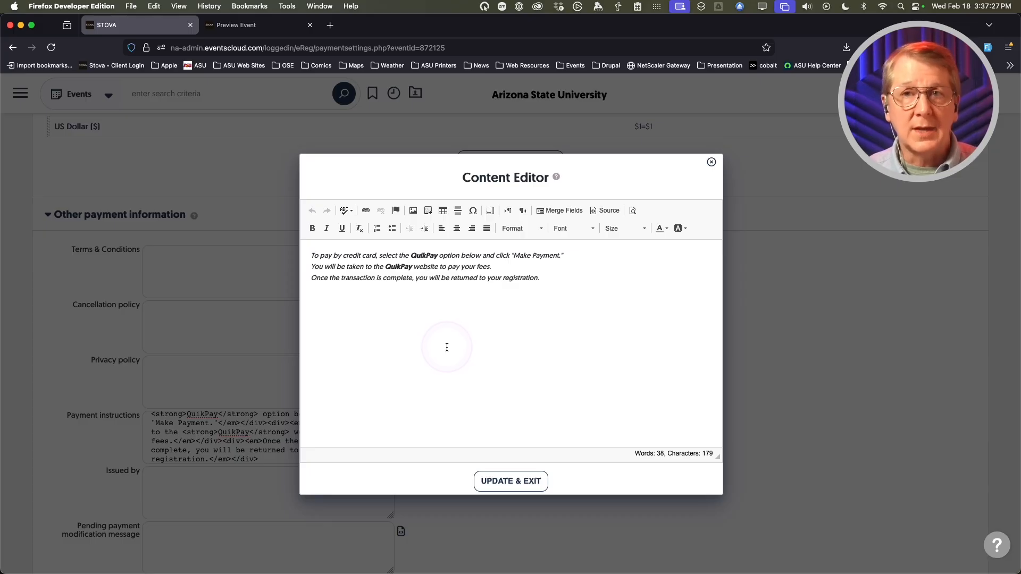
left_click(510, 481)
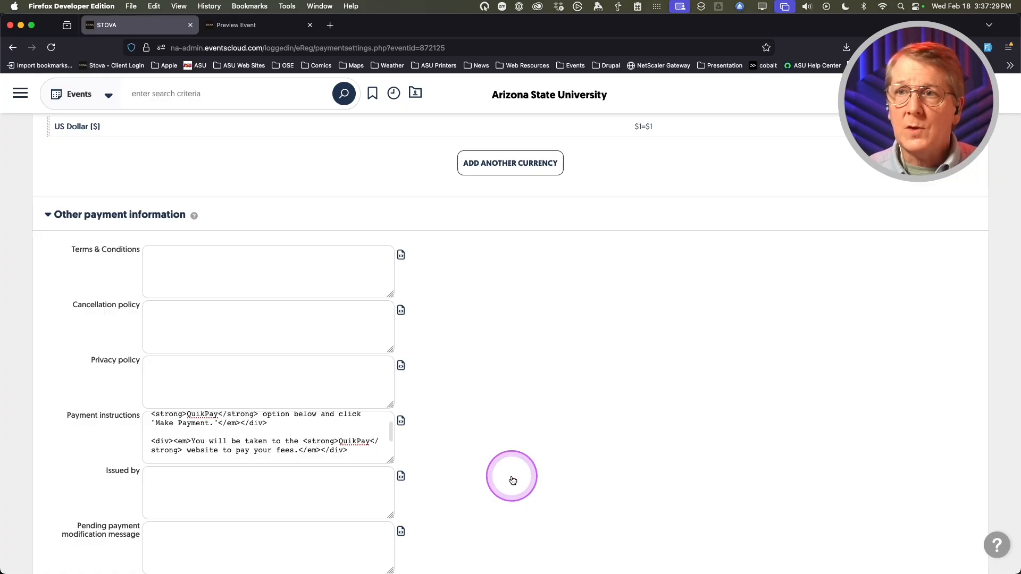
- Save the payment settings and stay on the page
left_click(422, 449)
left_click(79, 437)
scroll(78, 441, "down", 5)
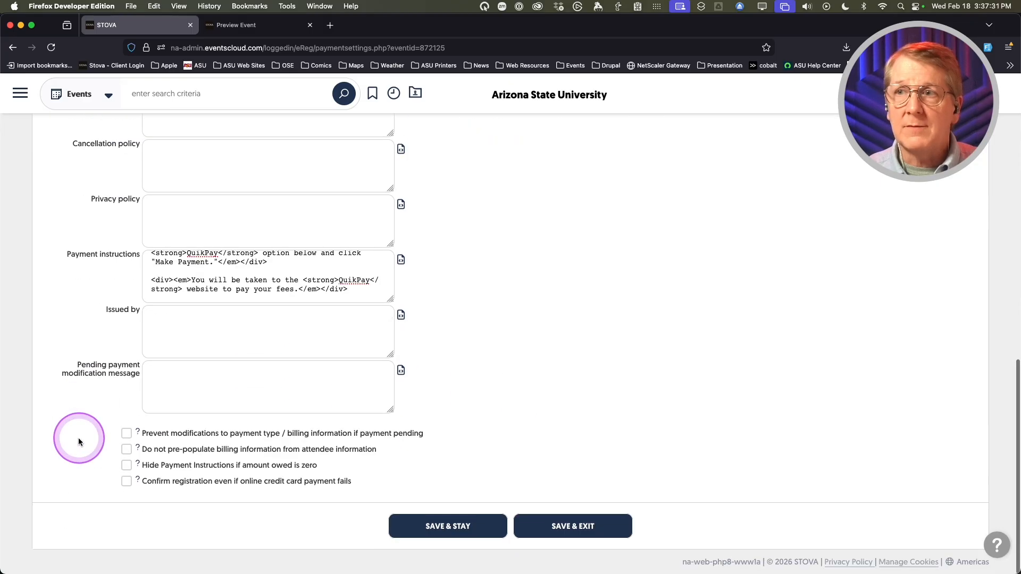
left_click(463, 527)
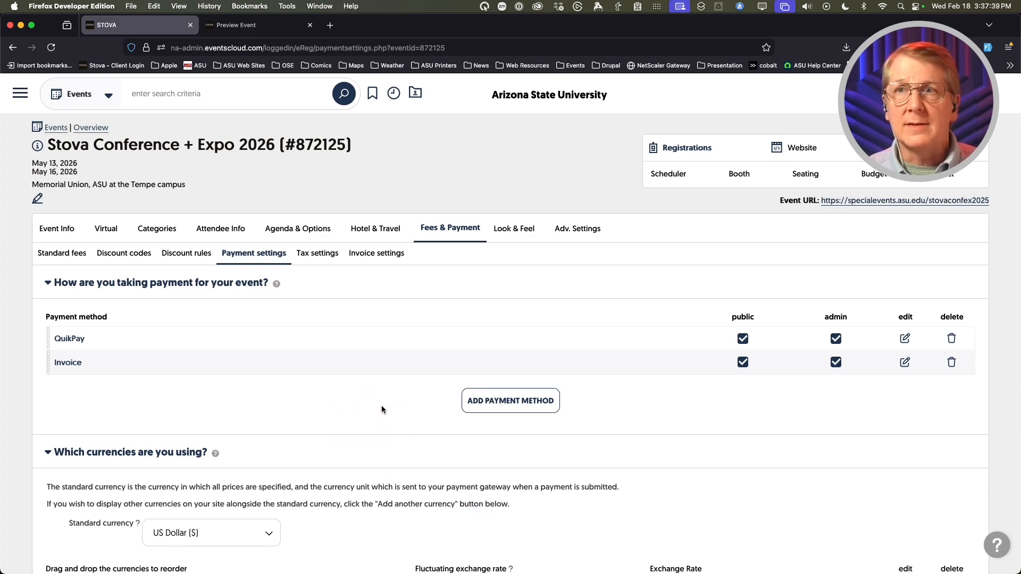
- In the standard fees, price General Admission at 100 and Exhibitors at 500
left_click(58, 255)
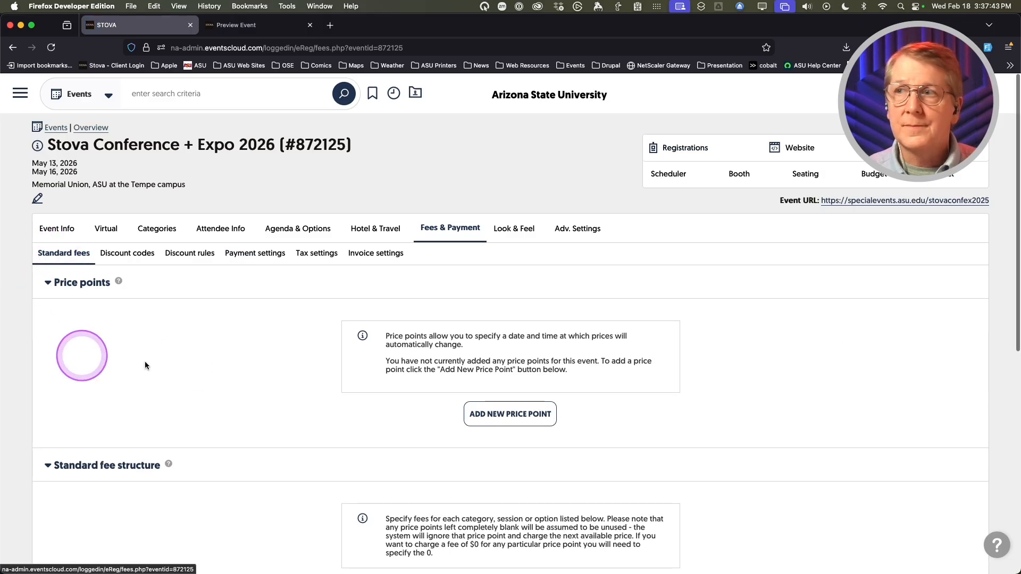
scroll(196, 359, "down", 5)
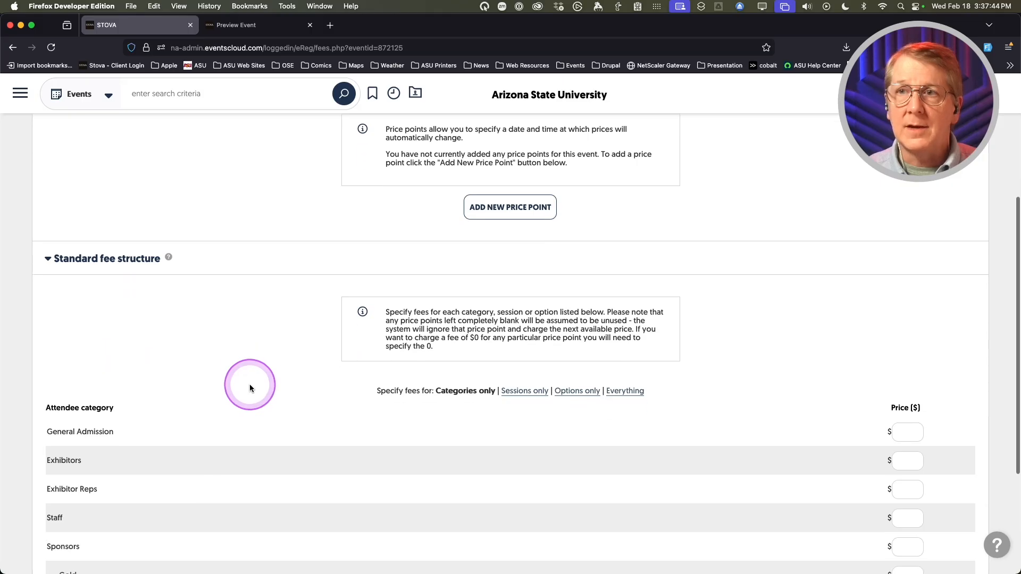
scroll(250, 388, "down", 3)
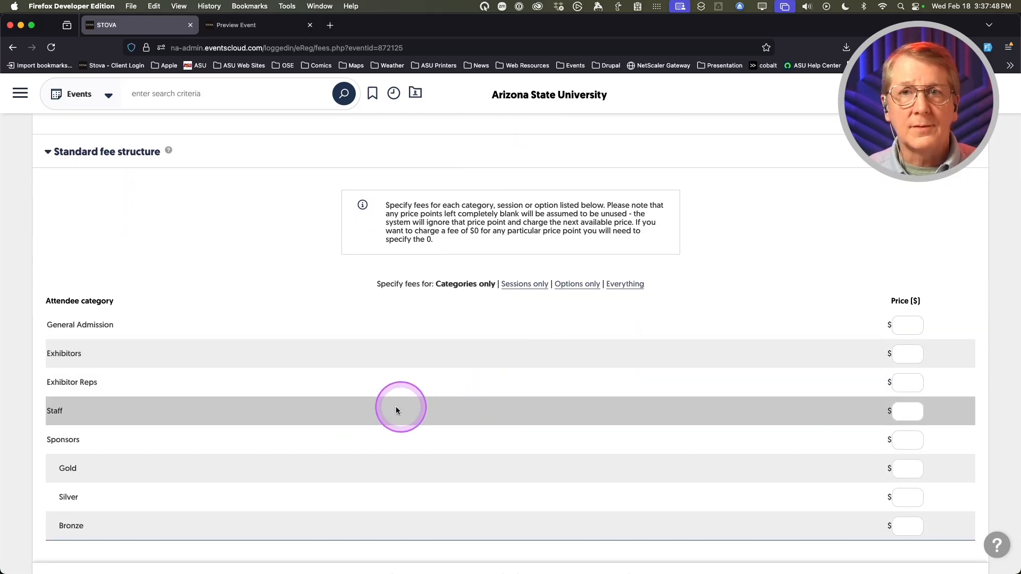
left_click(907, 326)
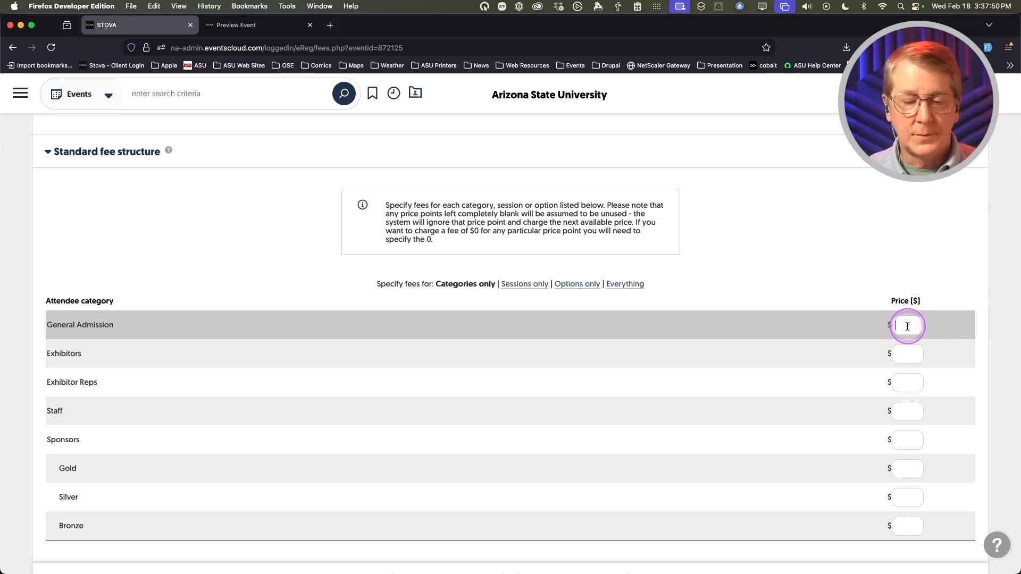
type("100")
key("Tab")
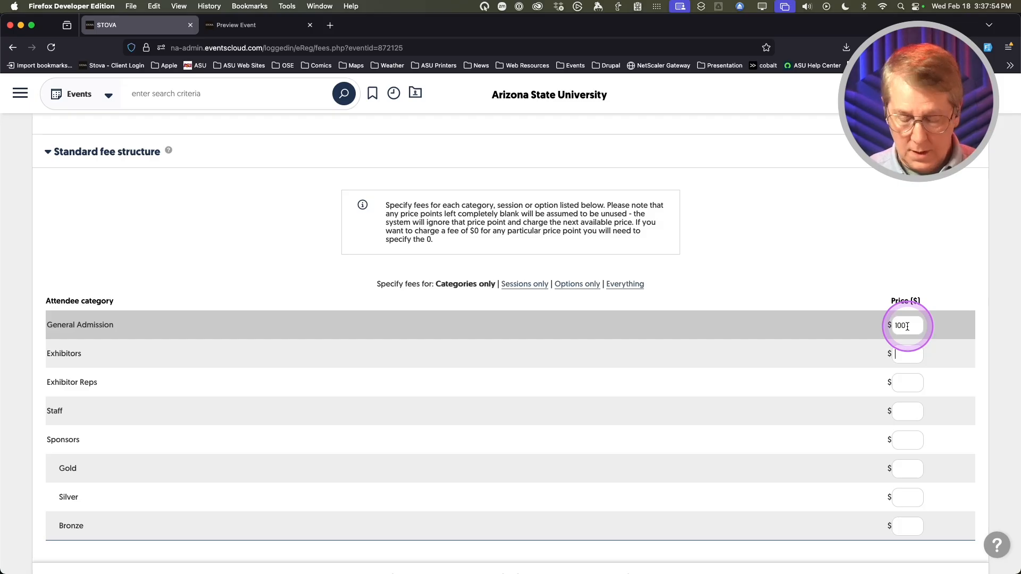
type("500")
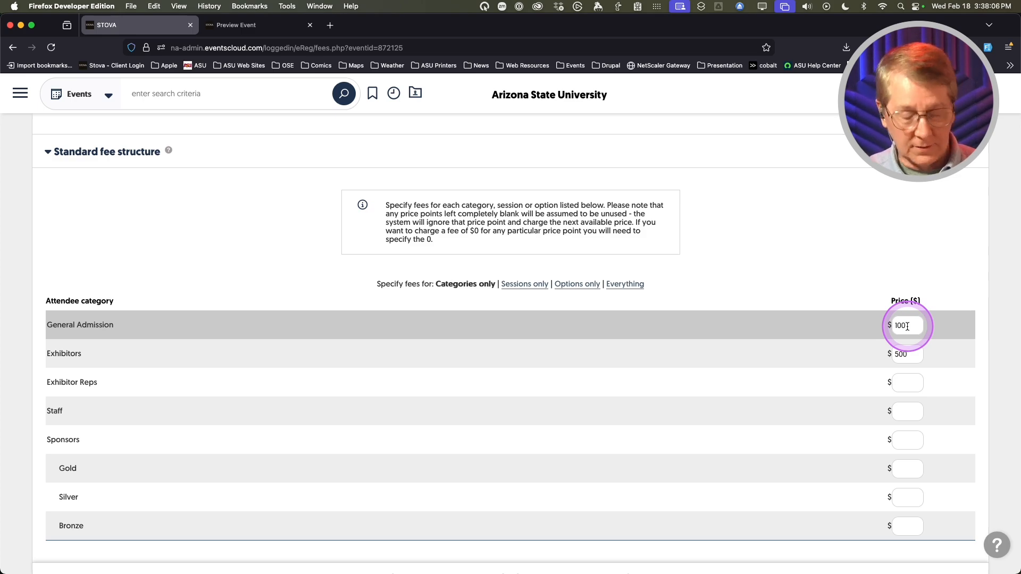
- Price Gold, Silver and Bronze sponsors at 5000, 2500 and 1000, then save
type("5000")
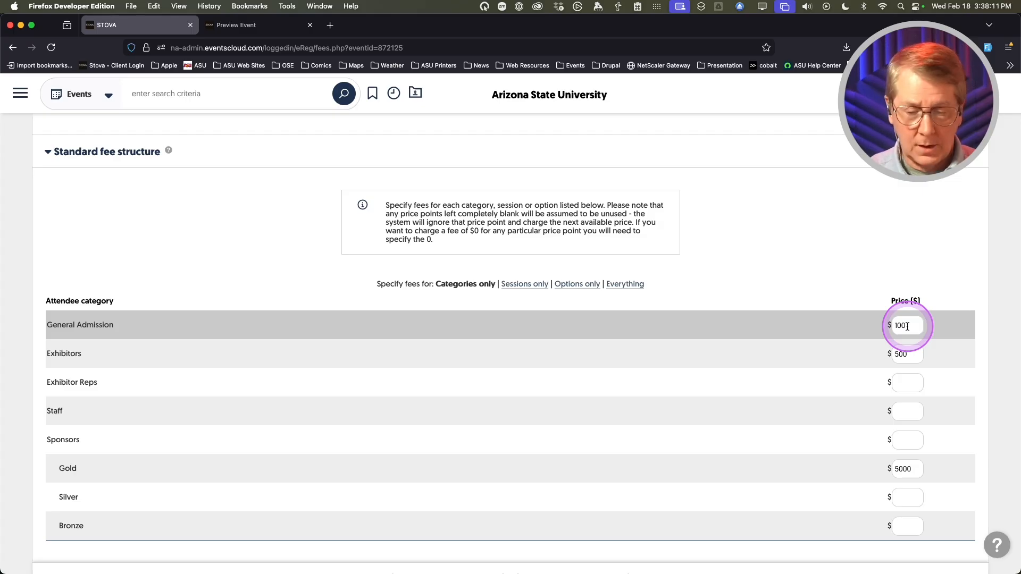
type("2500")
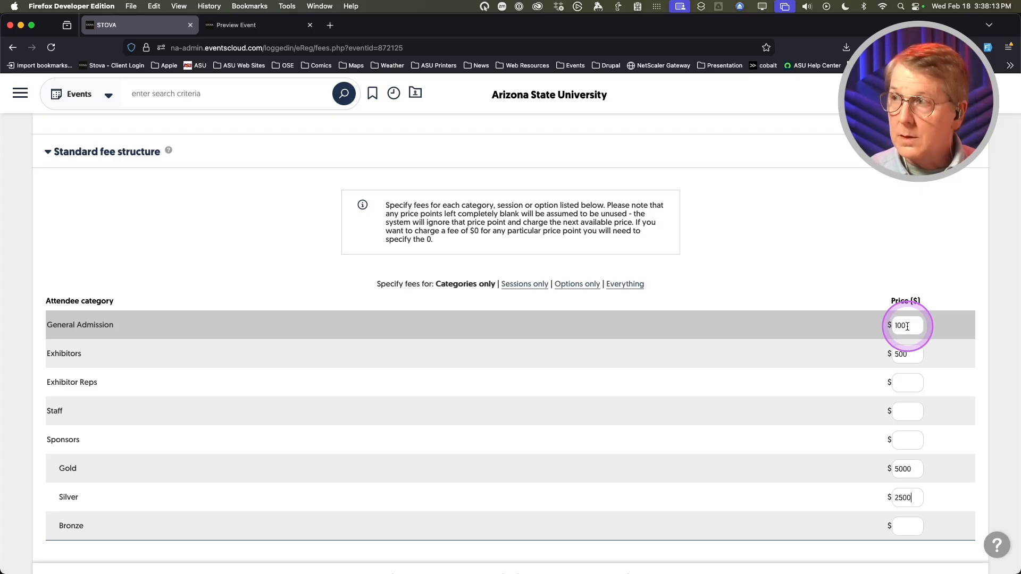
type("1000")
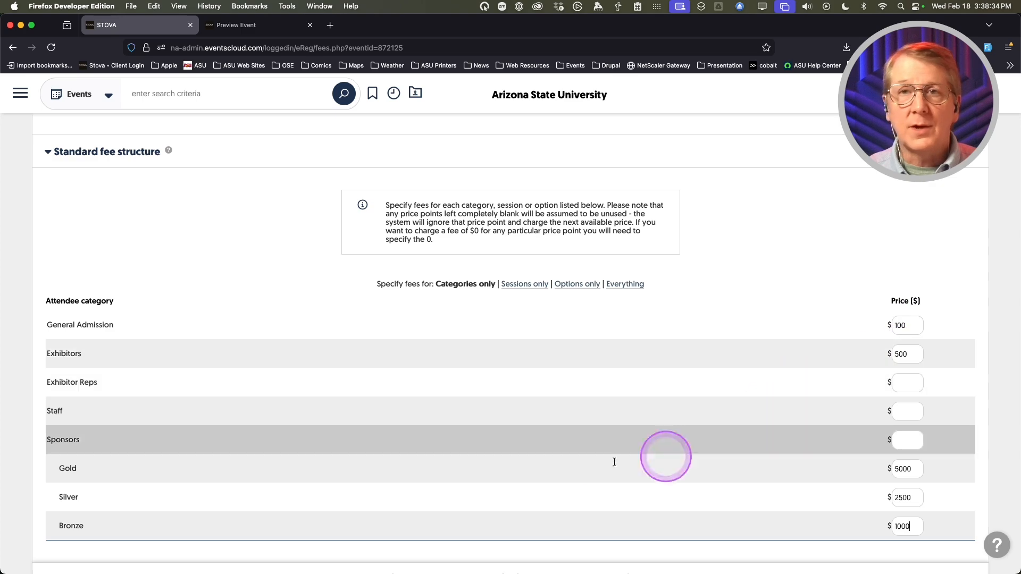
scroll(681, 438, "down", 2)
left_click(460, 529)
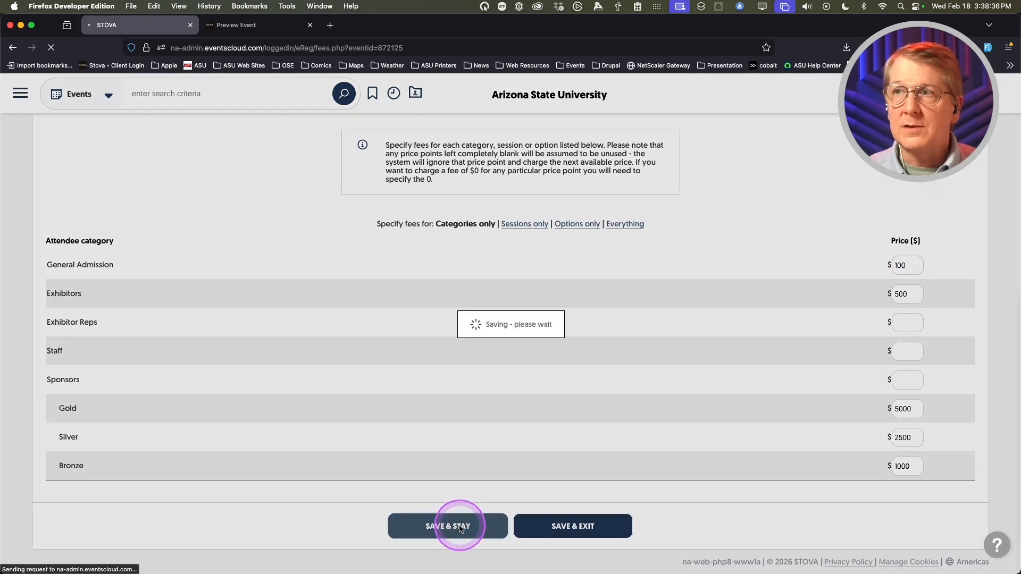
scroll(328, 450, "down", 6)
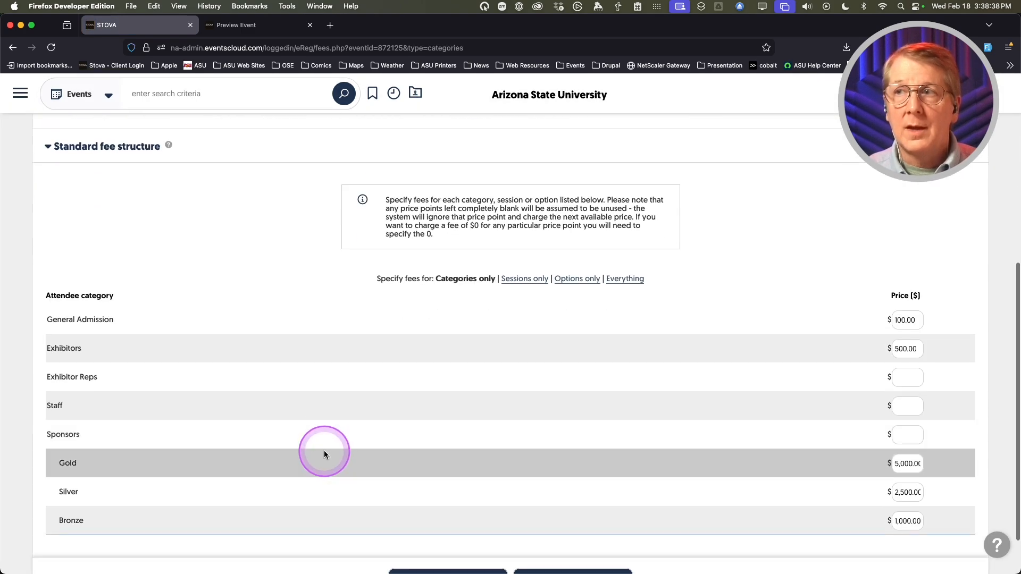
scroll(331, 449, "up", 2)
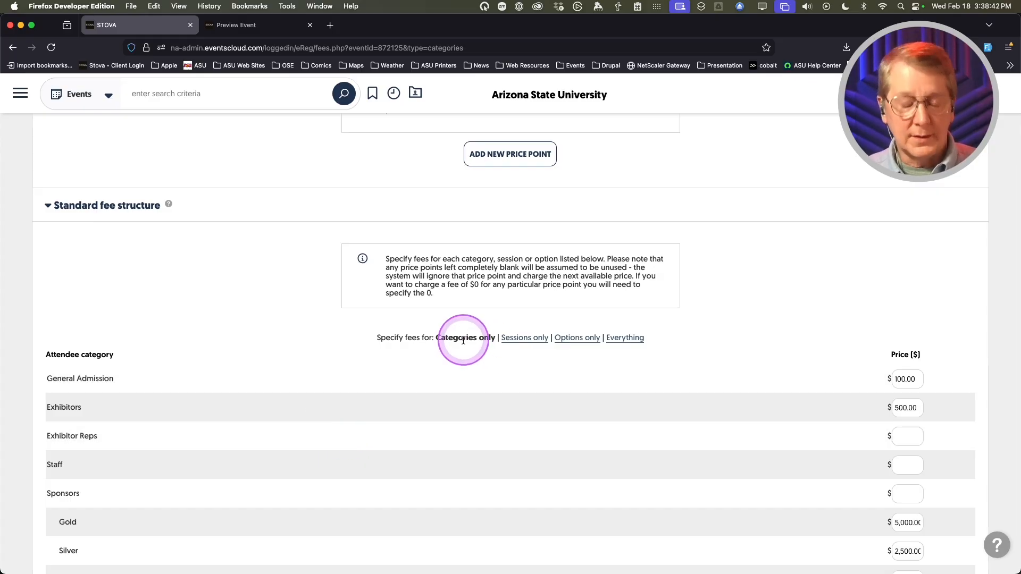
key("ctrl+alt+m")
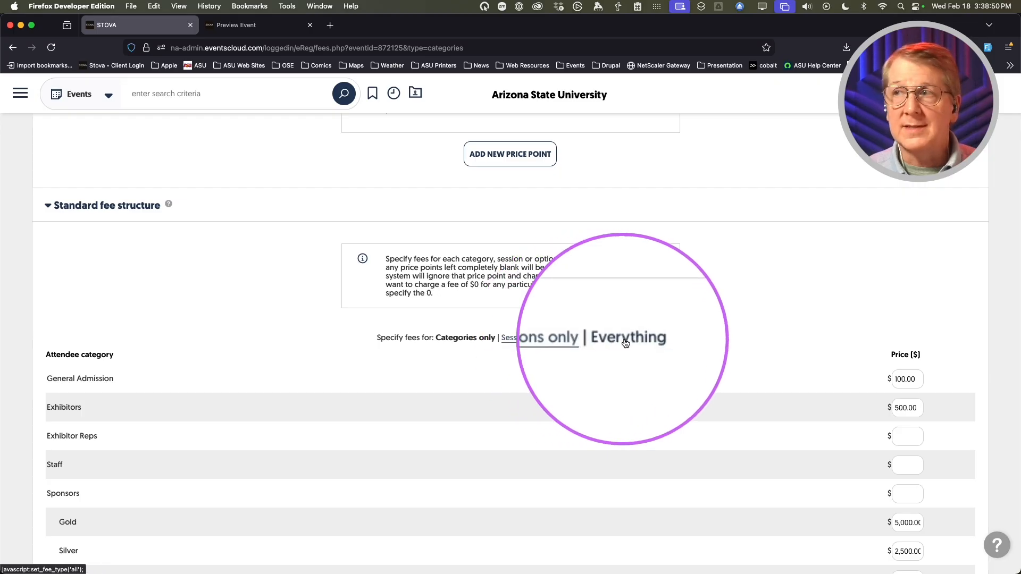
key("ctrl+alt+m")
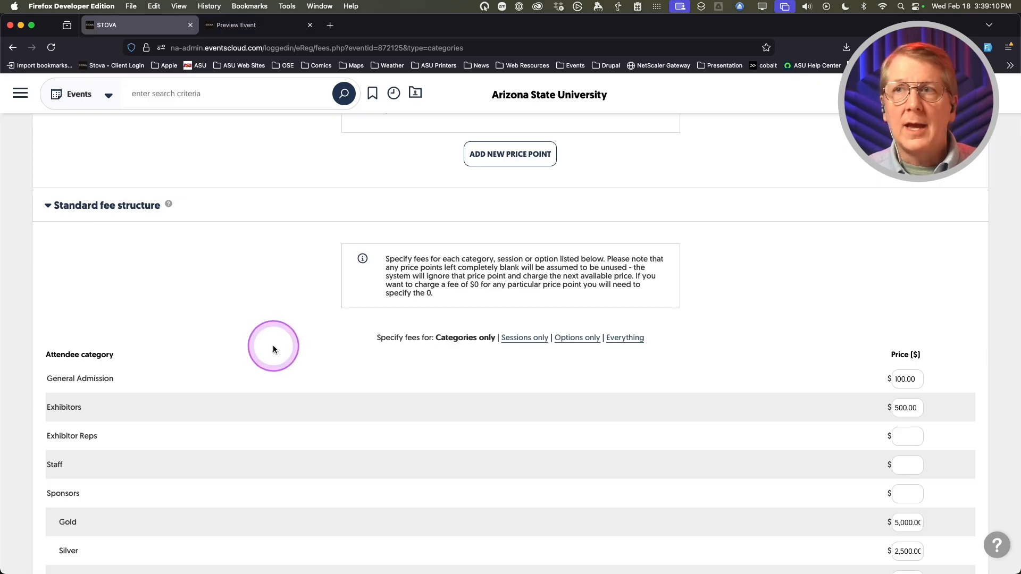
scroll(271, 349, "up", 5)
scroll(274, 347, "up", 1)
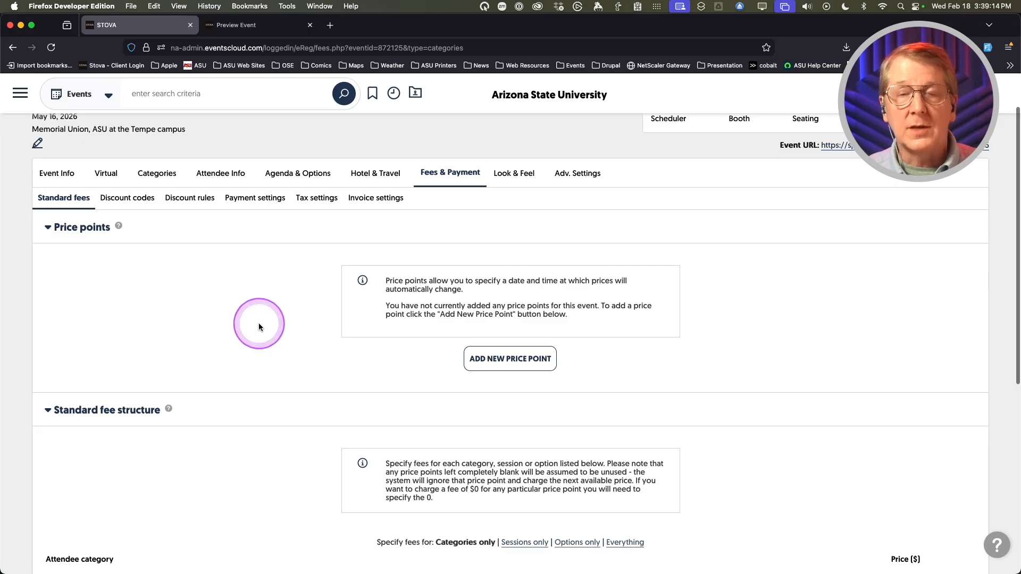
- Add Price Point 1 dated April 1, 2026
left_click(496, 360)
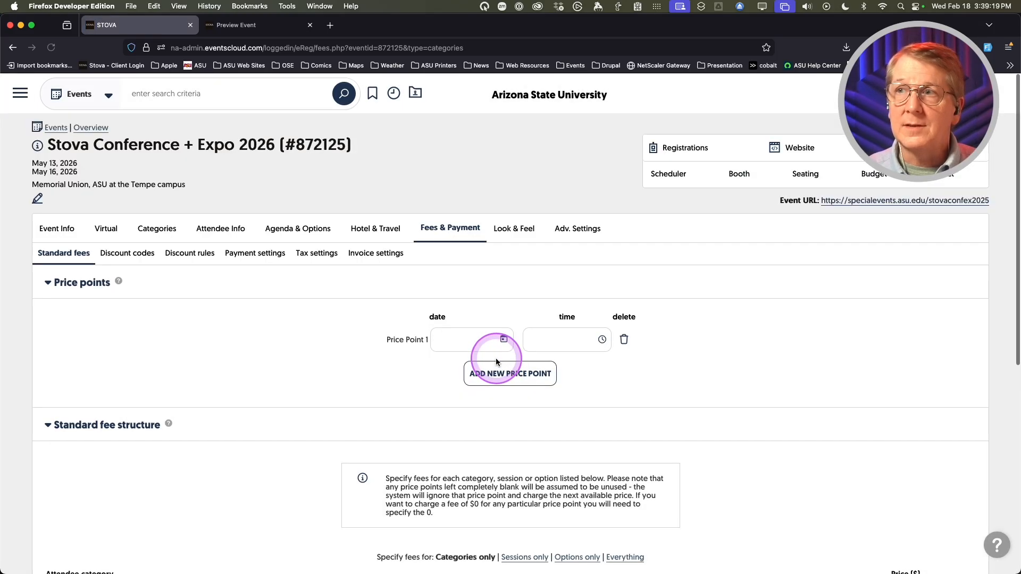
left_click(457, 339)
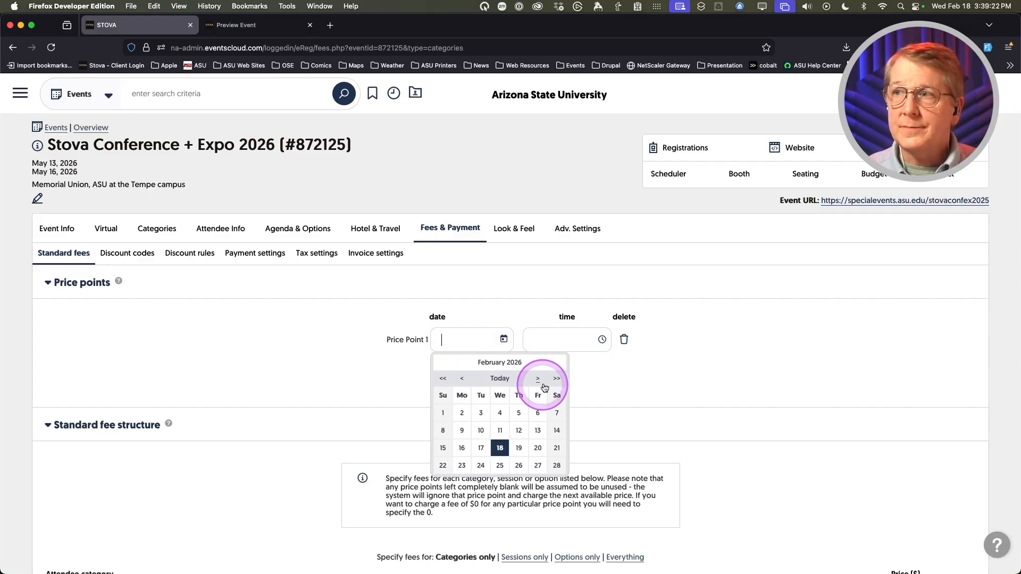
left_click(537, 379)
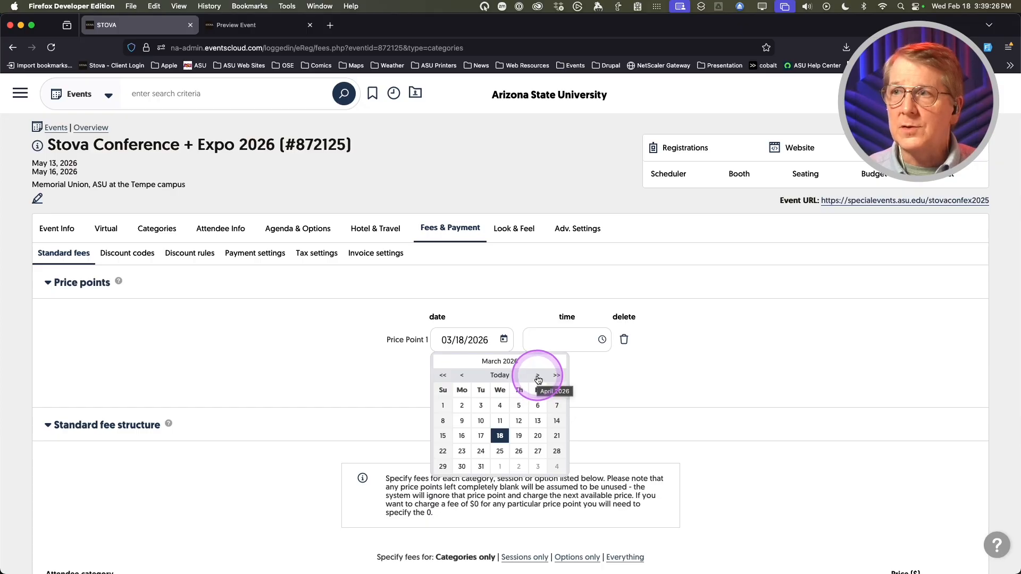
left_click(538, 379)
left_click(498, 402)
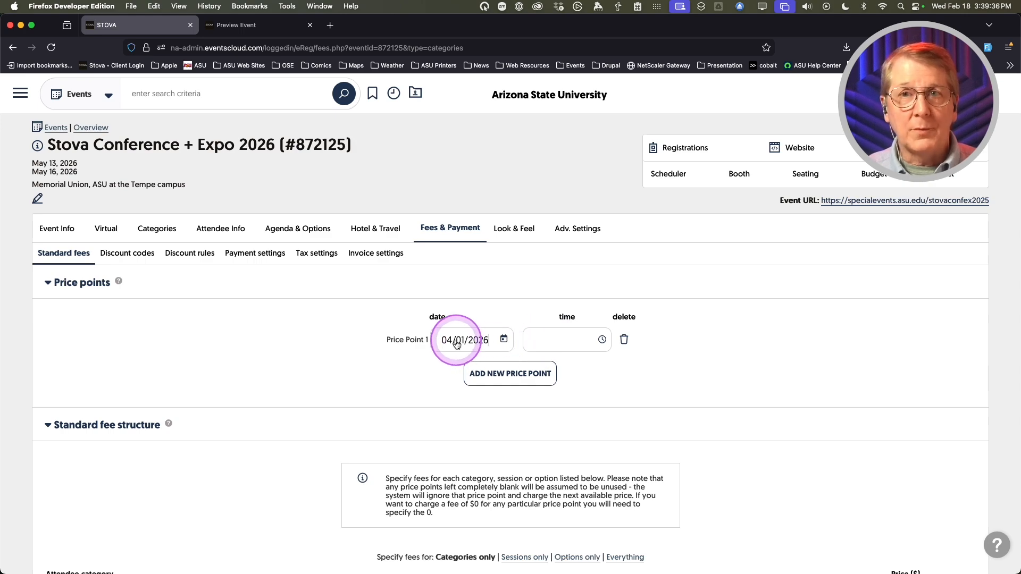
- Set Price Point 1's time to 5:00 pm
left_click(571, 343)
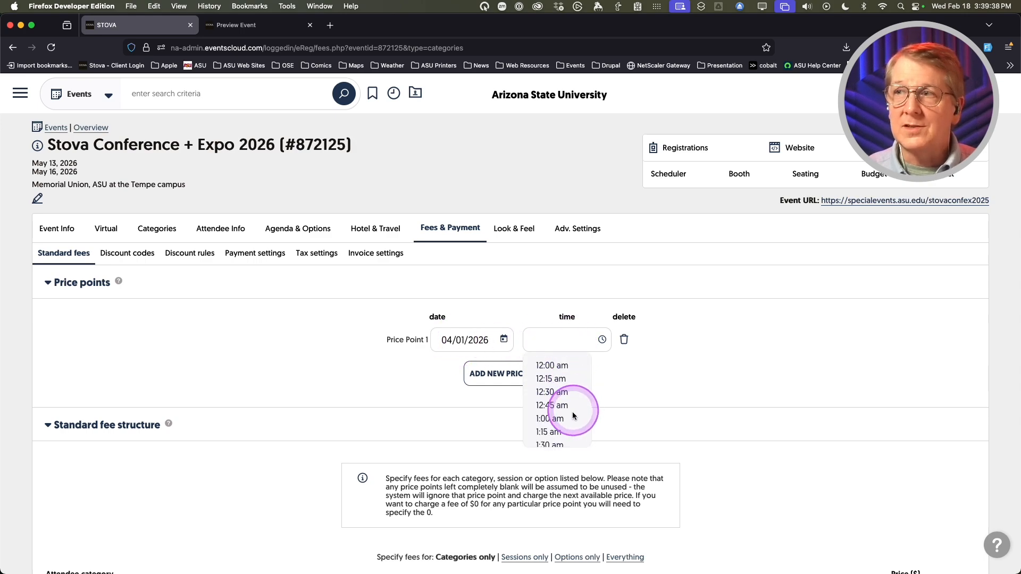
scroll(569, 417, "down", 3)
scroll(570, 420, "down", 7)
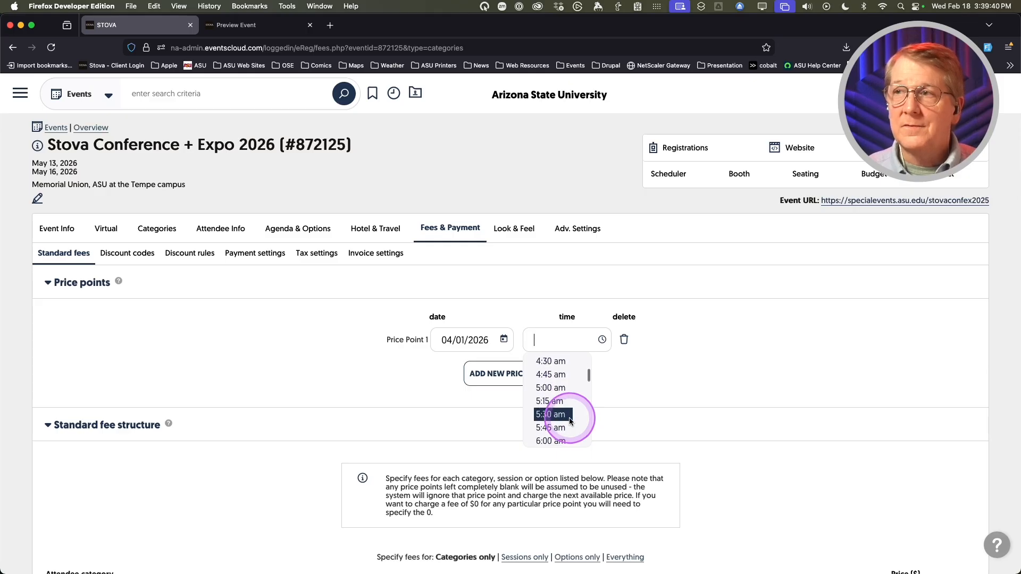
scroll(569, 412, "down", 8)
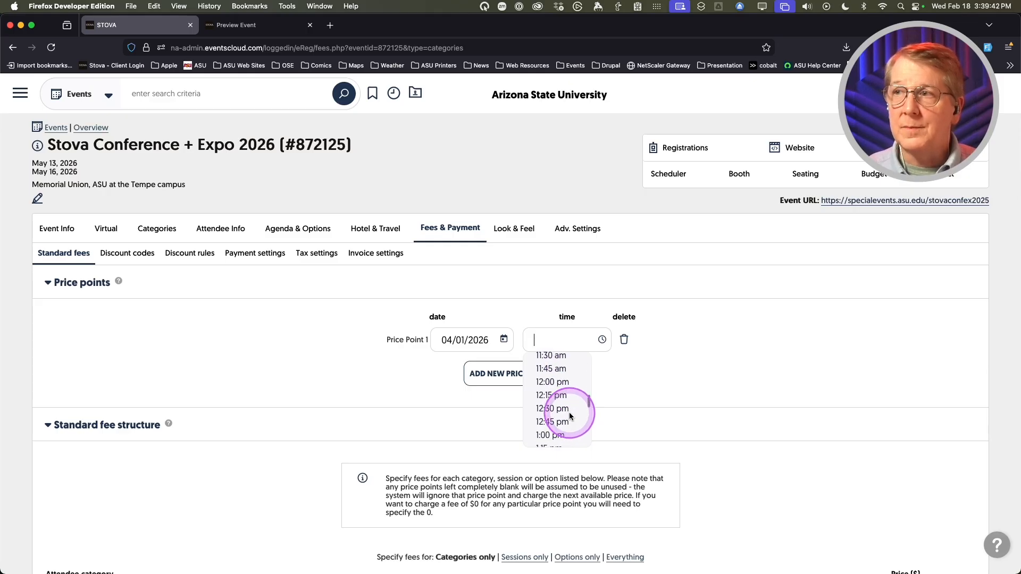
left_click(553, 408)
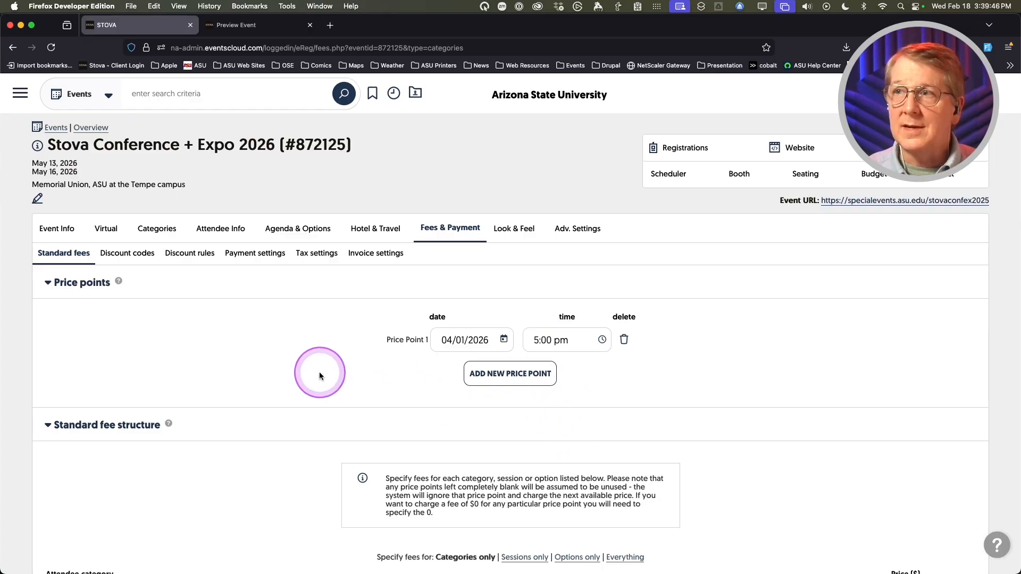
scroll(281, 376, "down", 10)
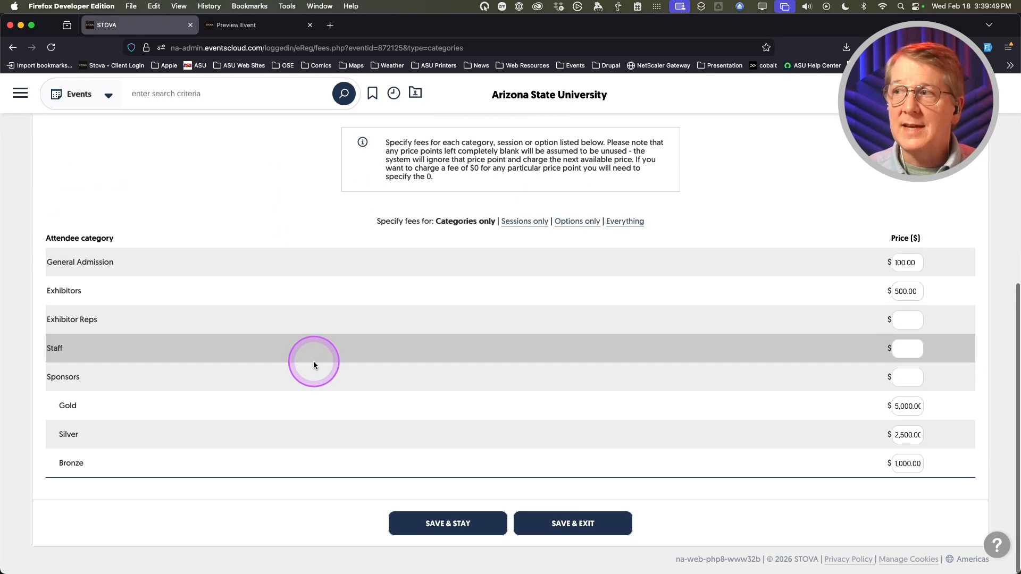
- Save the new 04/01/2026 5:00 pm price point
left_click(445, 525)
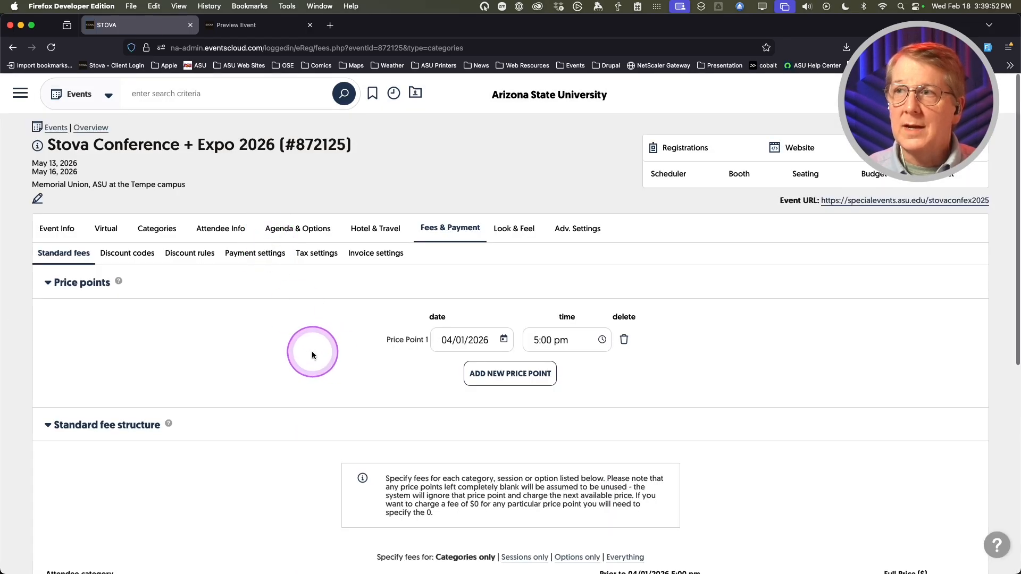
scroll(311, 355, "down", 6)
scroll(312, 354, "down", 2)
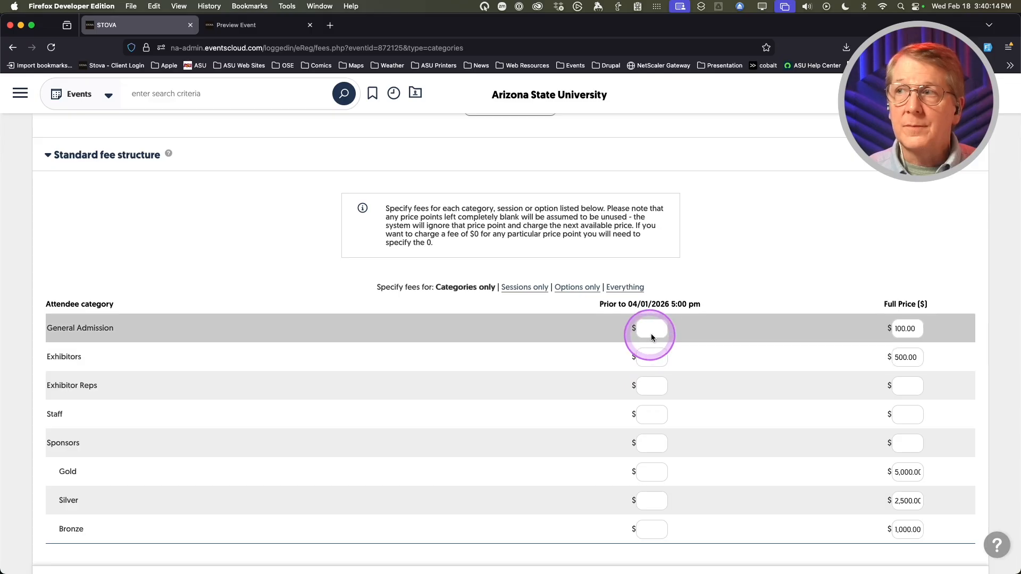
- Give General Admission an early fee of 50 and Exhibitors 400, then save
left_click(651, 329)
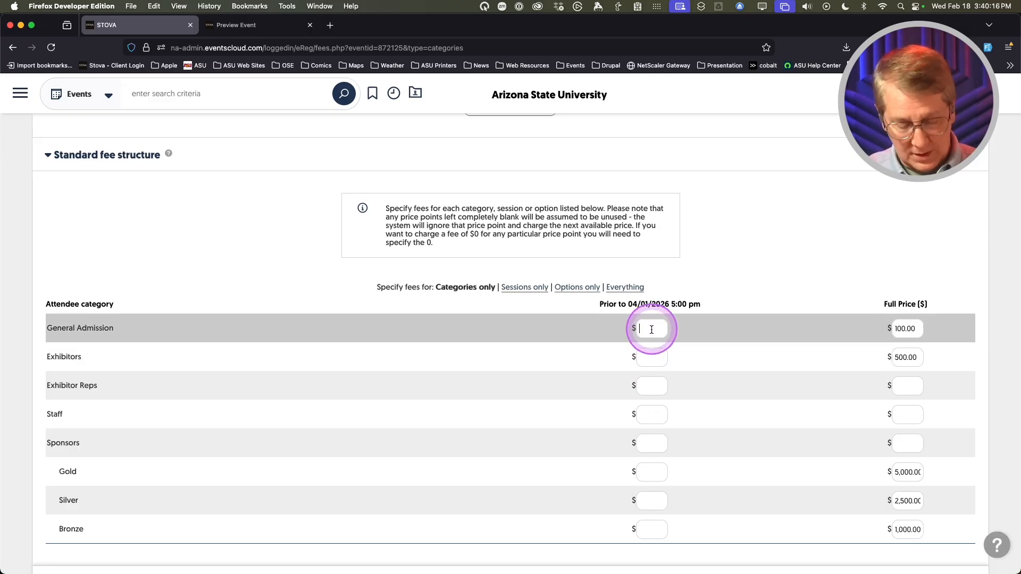
type("50")
left_click(652, 359)
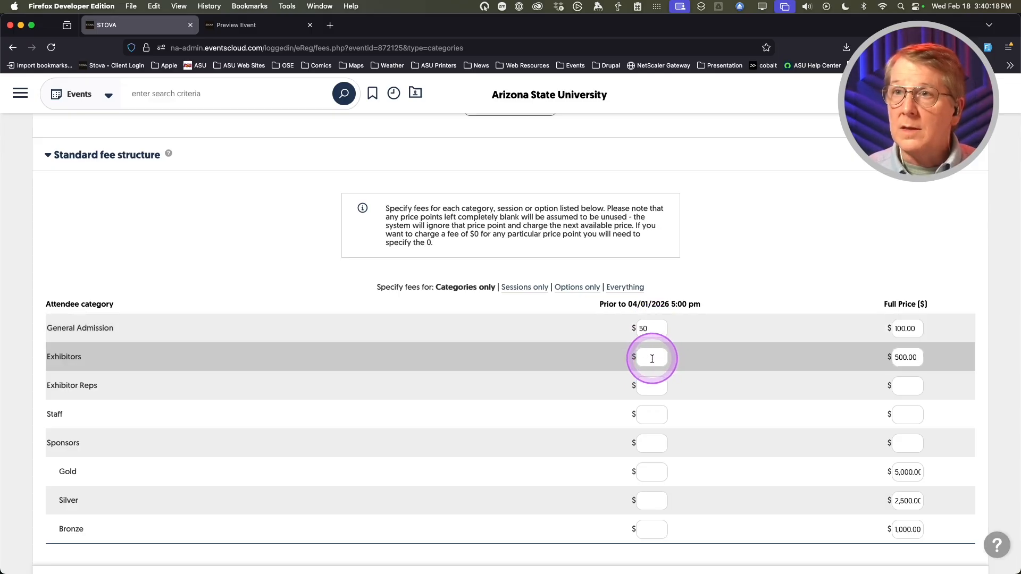
type("400")
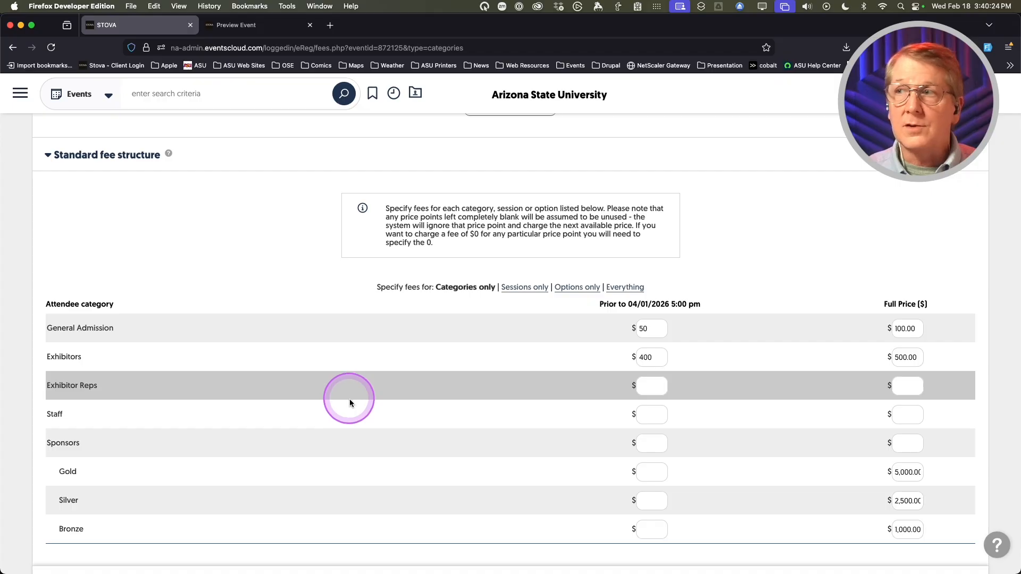
scroll(519, 420, "down", 2)
left_click(446, 525)
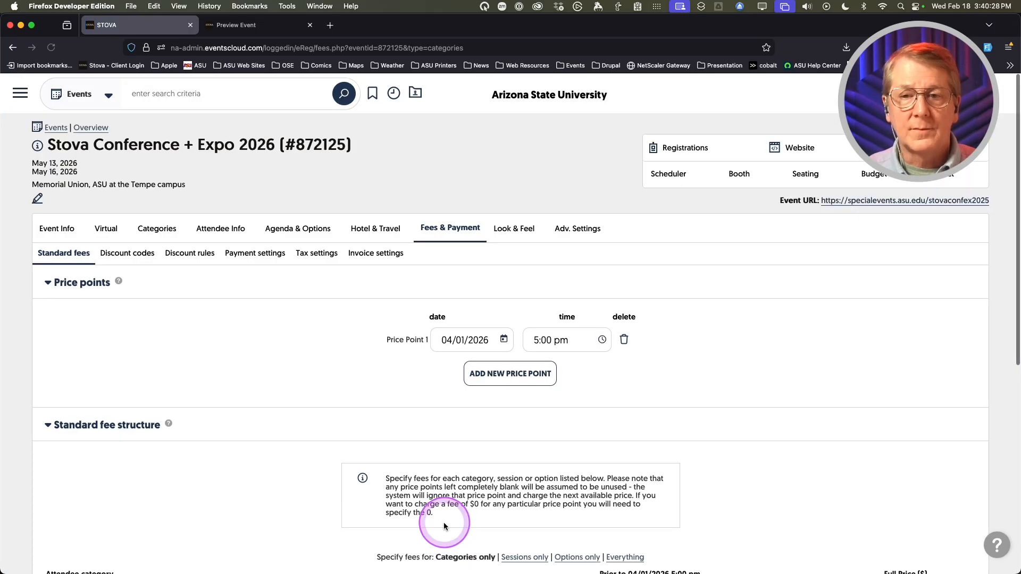
scroll(327, 370, "down", 1)
scroll(327, 371, "down", 5)
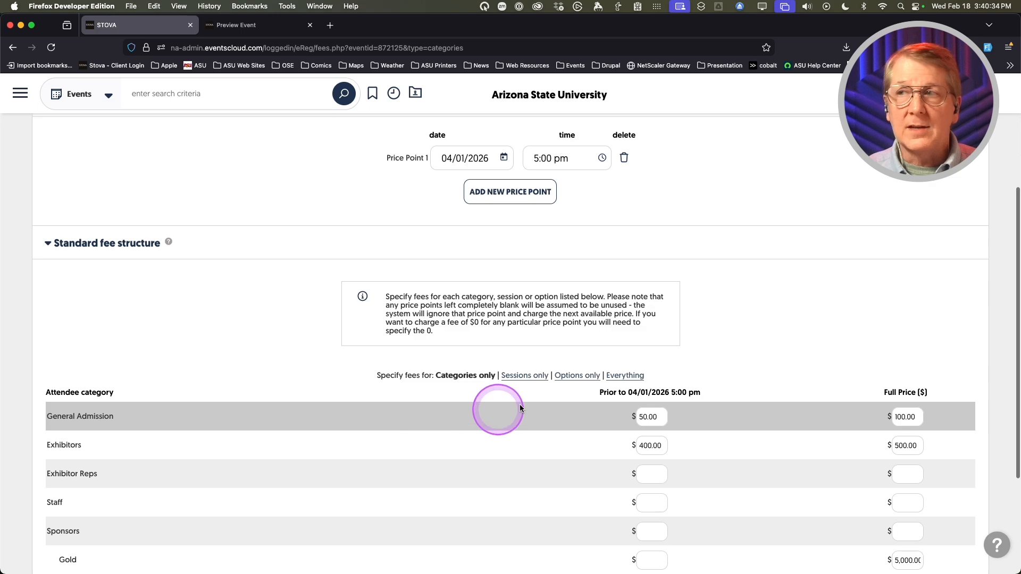
- Switch to session fees, then expand and collapse the Surveys That Get Results per-category rows
left_click(516, 376)
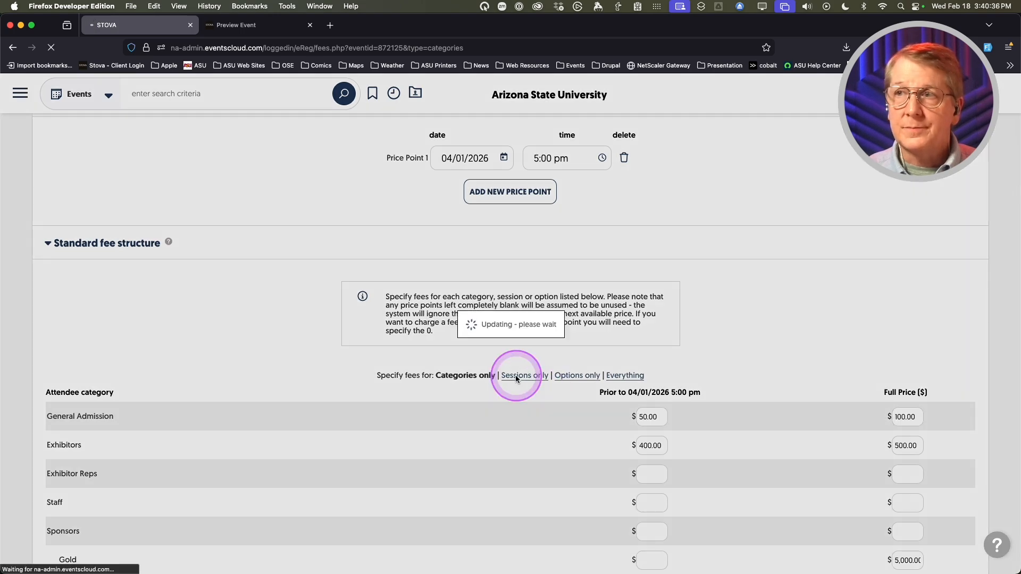
scroll(267, 445, "down", 5)
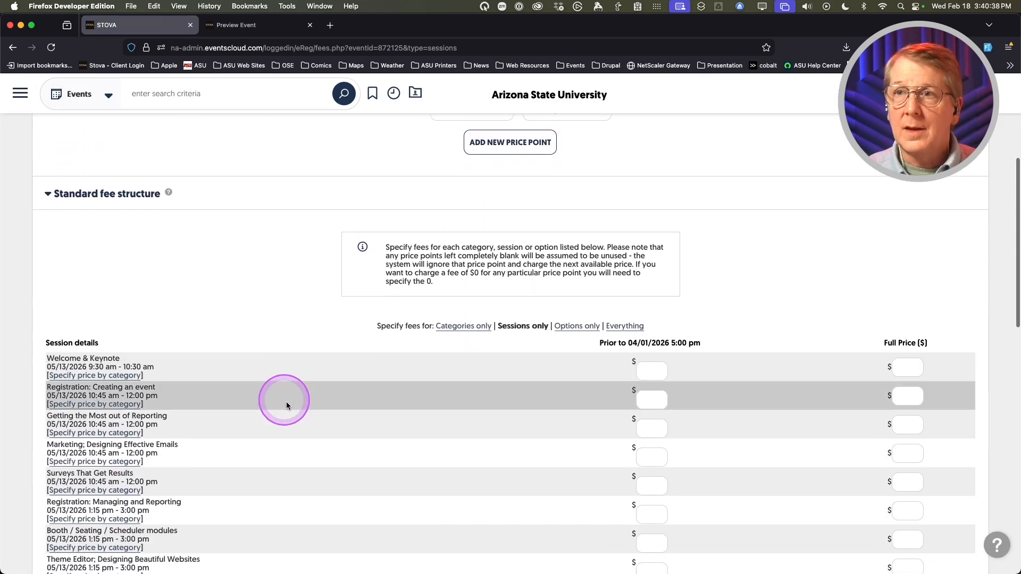
scroll(267, 442, "down", 2)
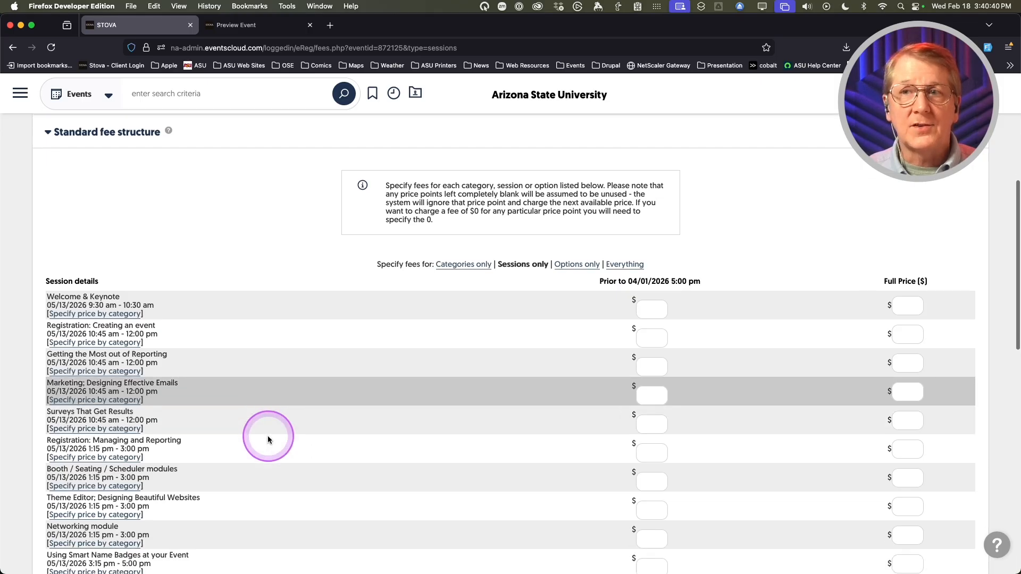
scroll(290, 448, "up", 1)
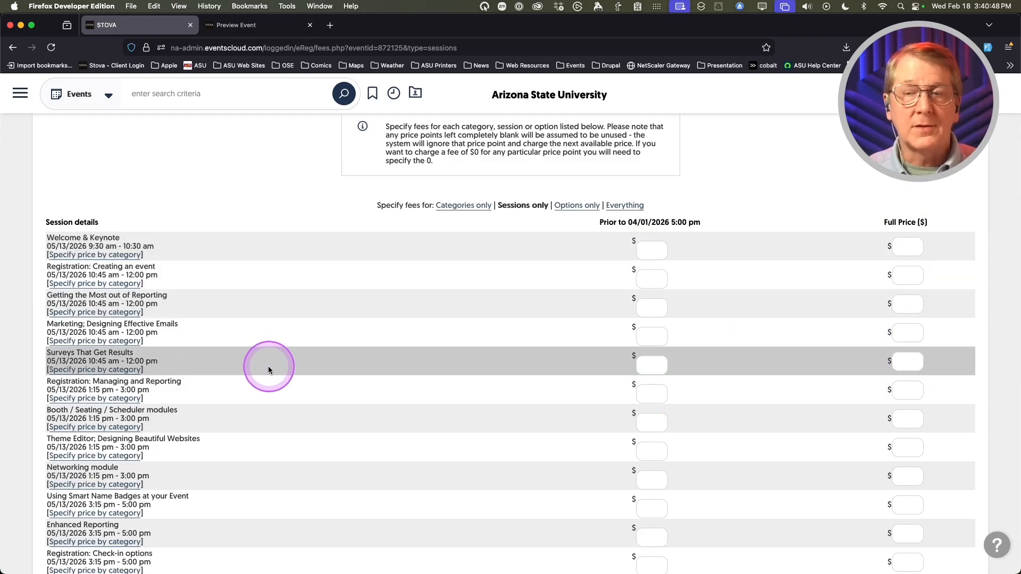
scroll(267, 365, "down", 1)
key("ctrl+alt+m")
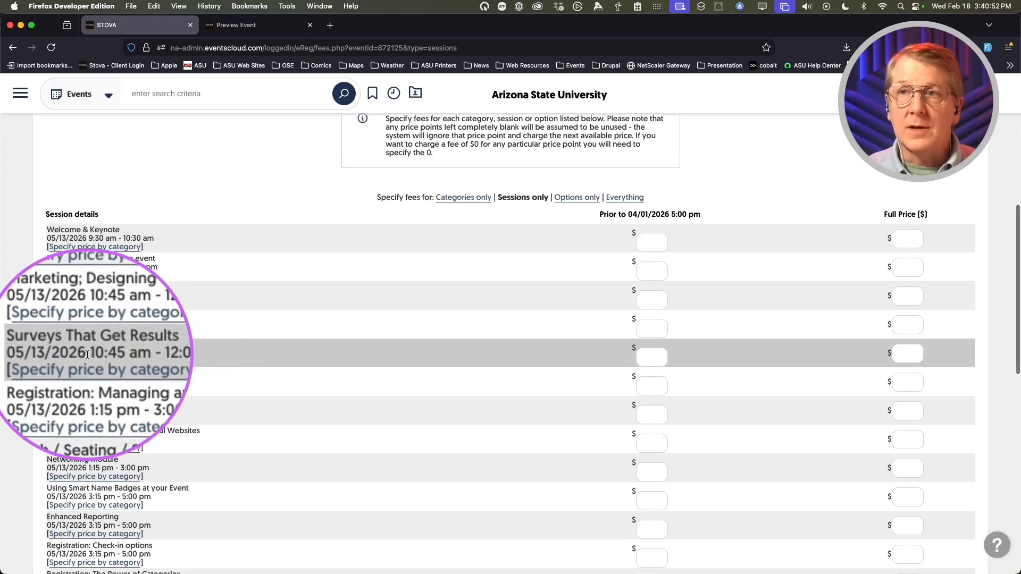
key("ctrl+alt+m")
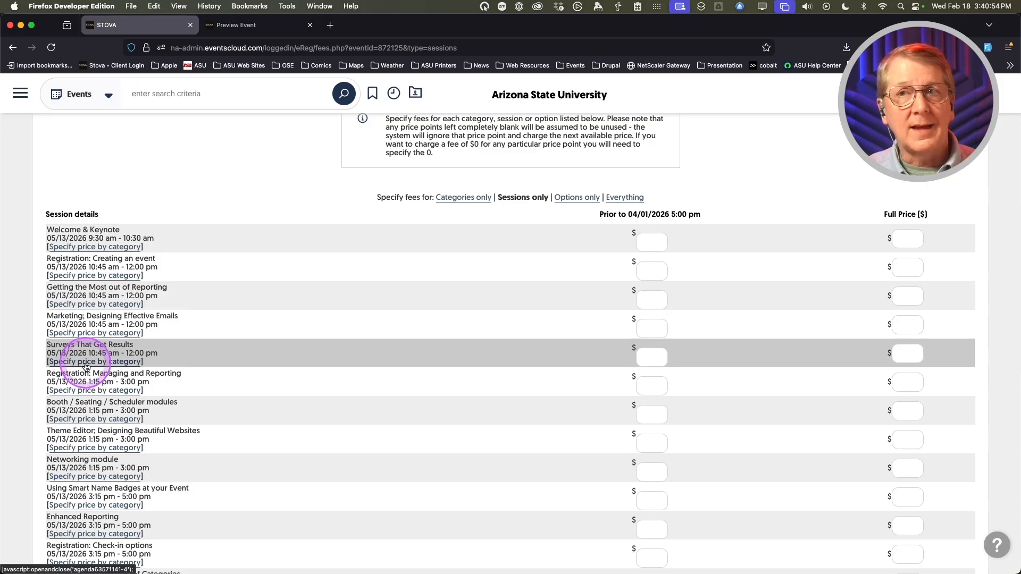
left_click(86, 363)
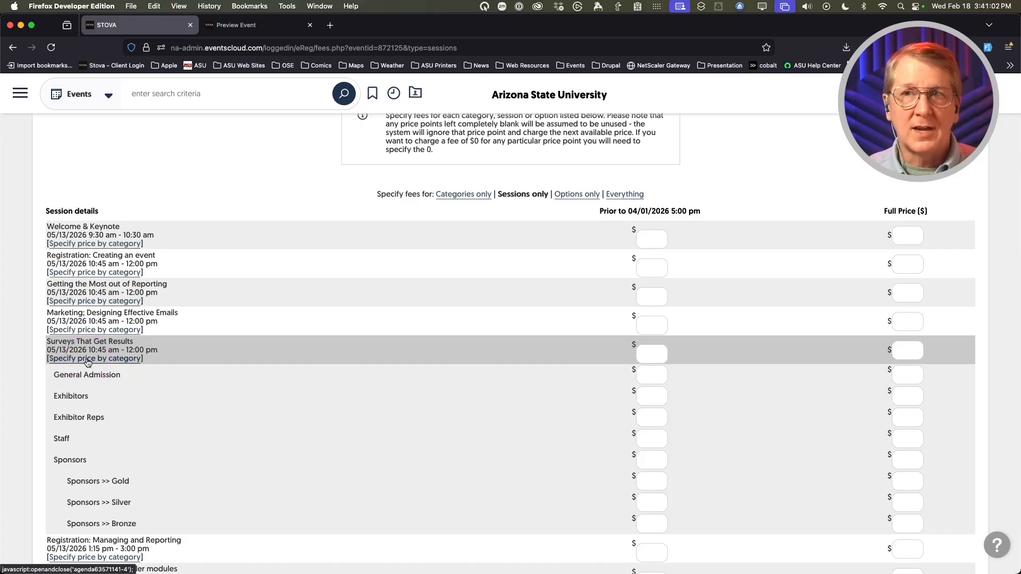
left_click(88, 359)
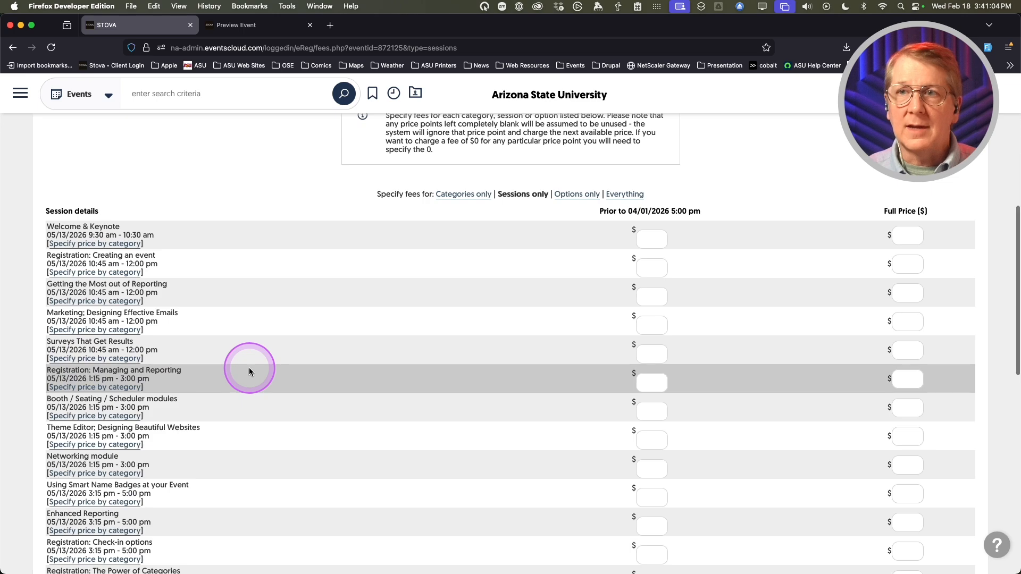
scroll(249, 371, "down", 2)
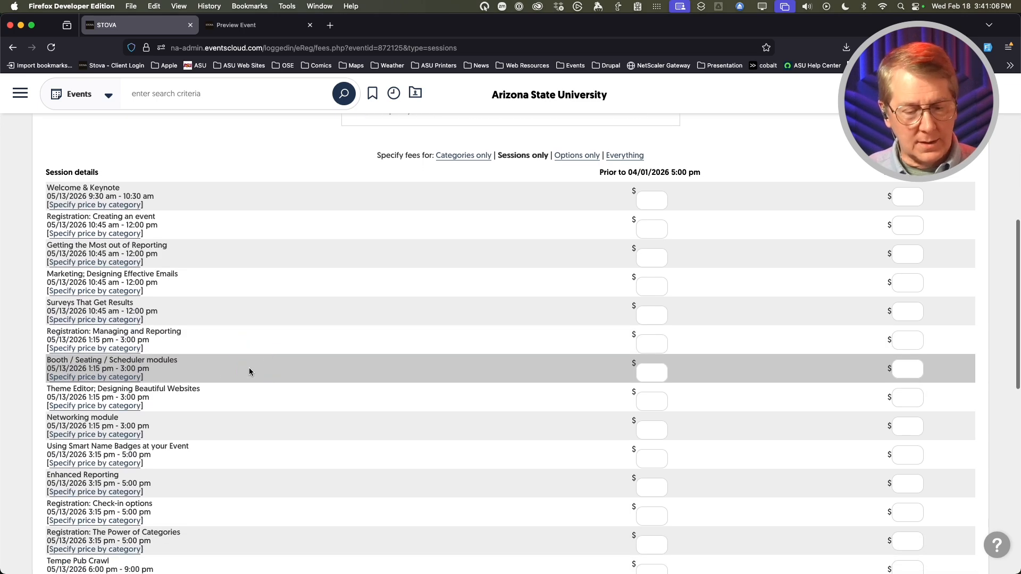
scroll(236, 371, "down", 8)
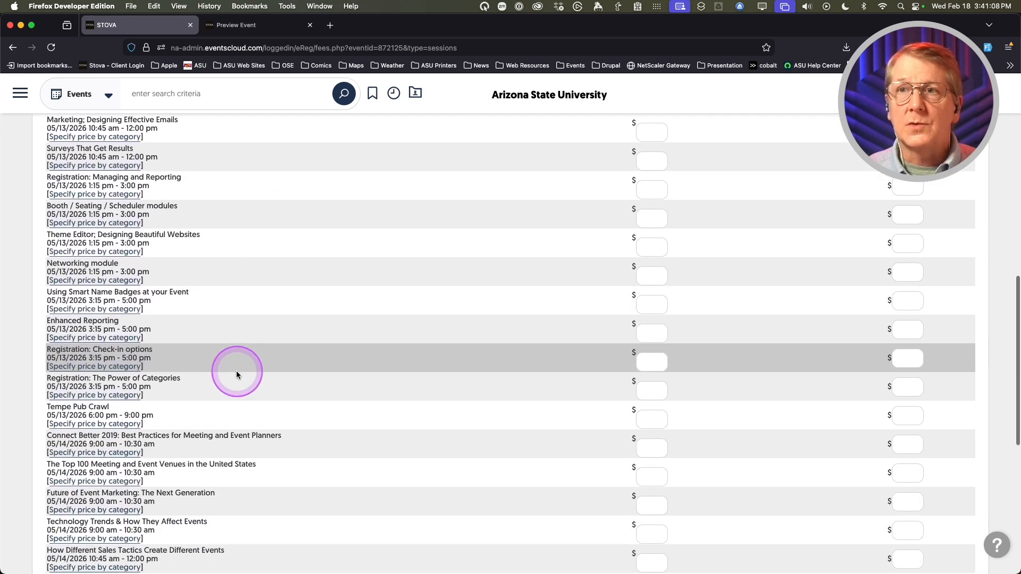
scroll(236, 371, "down", 14)
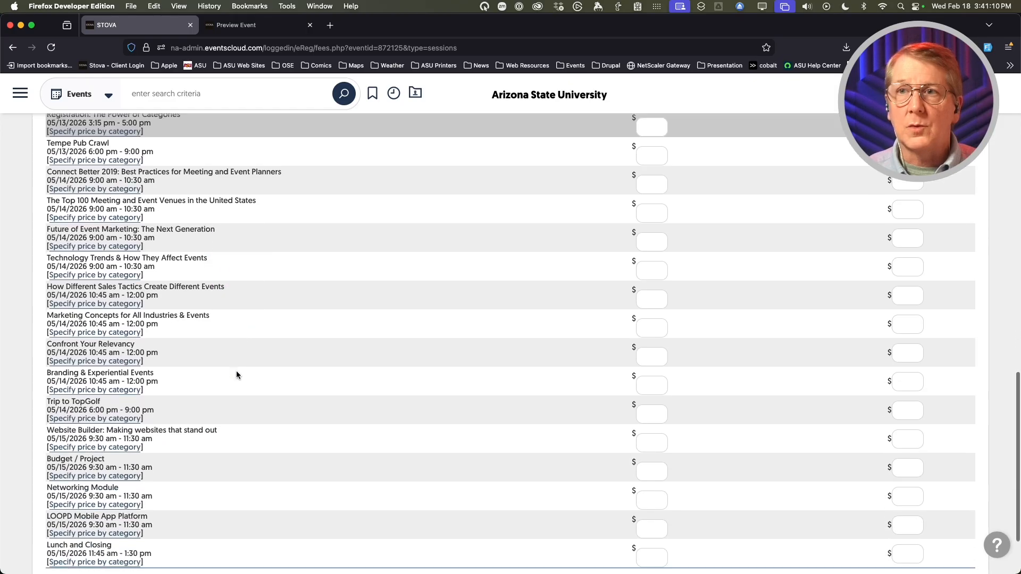
scroll(236, 371, "down", 2)
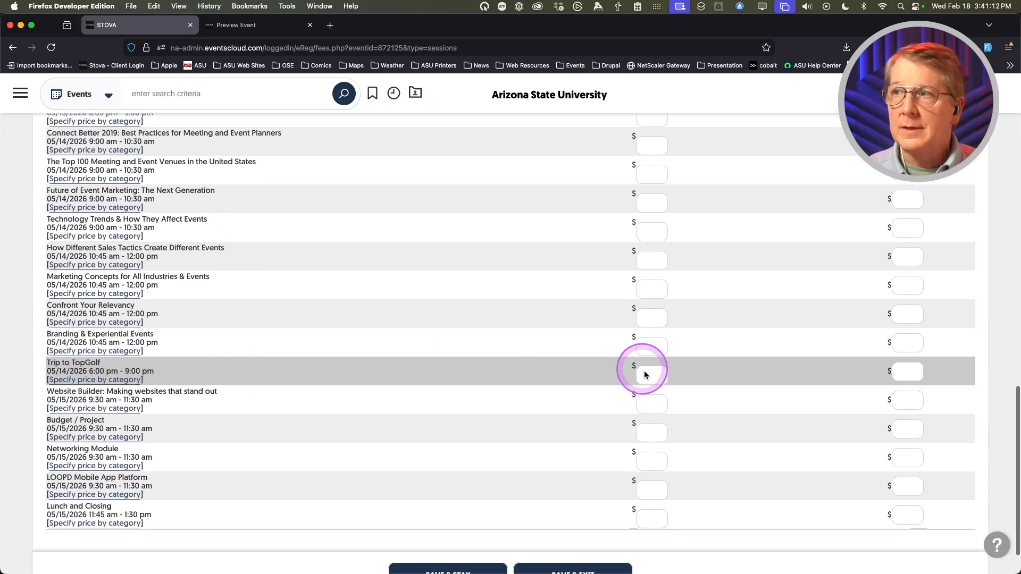
- Give Trip to TopGolf a $50 full price and save the session fees
left_click(651, 376)
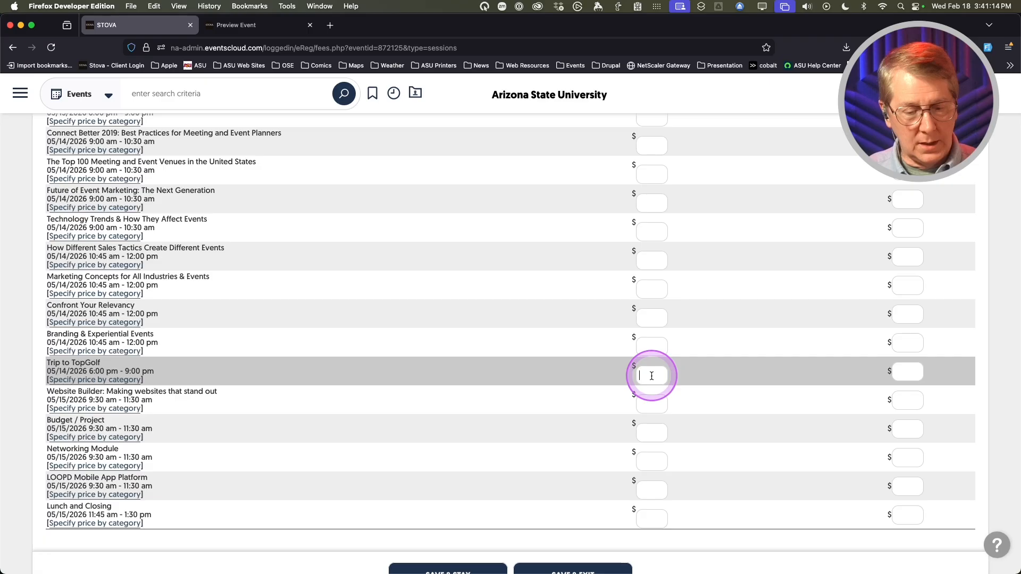
left_click(912, 371)
type("50")
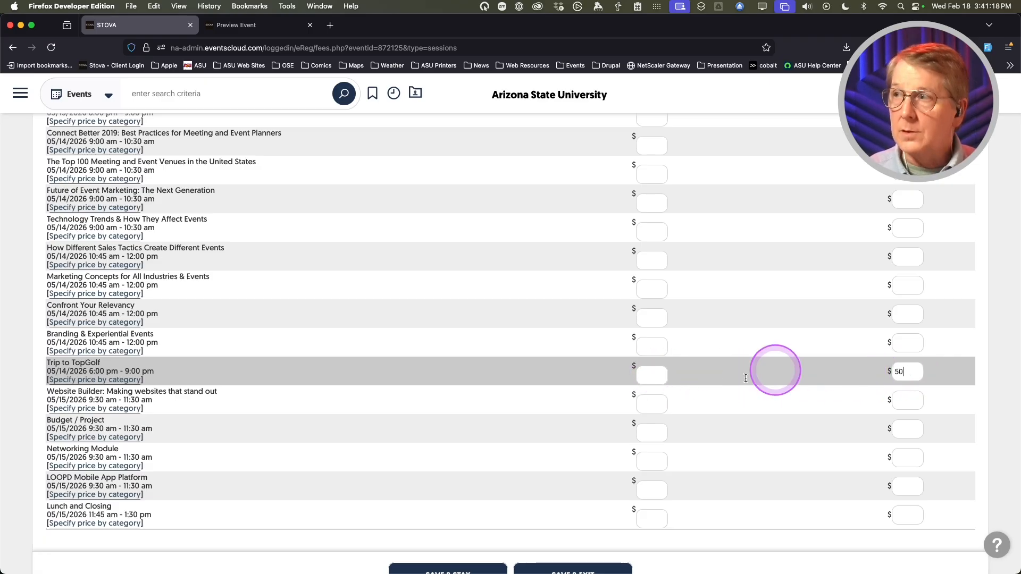
scroll(478, 521, "down", 1)
left_click(462, 552)
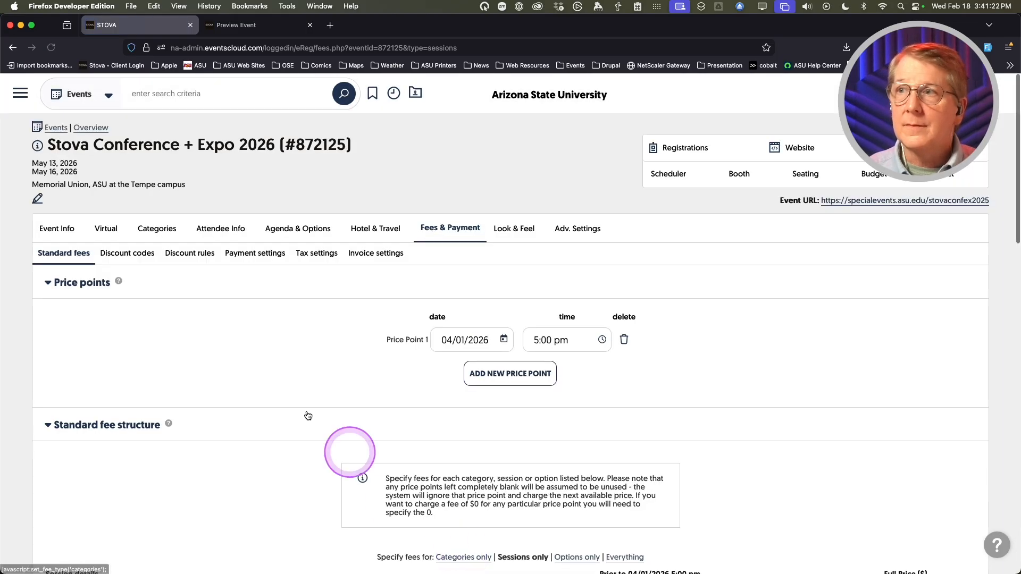
scroll(244, 332, "down", 3)
- Show option fees and price the T-shirt sizes at $12 each
left_click(571, 405)
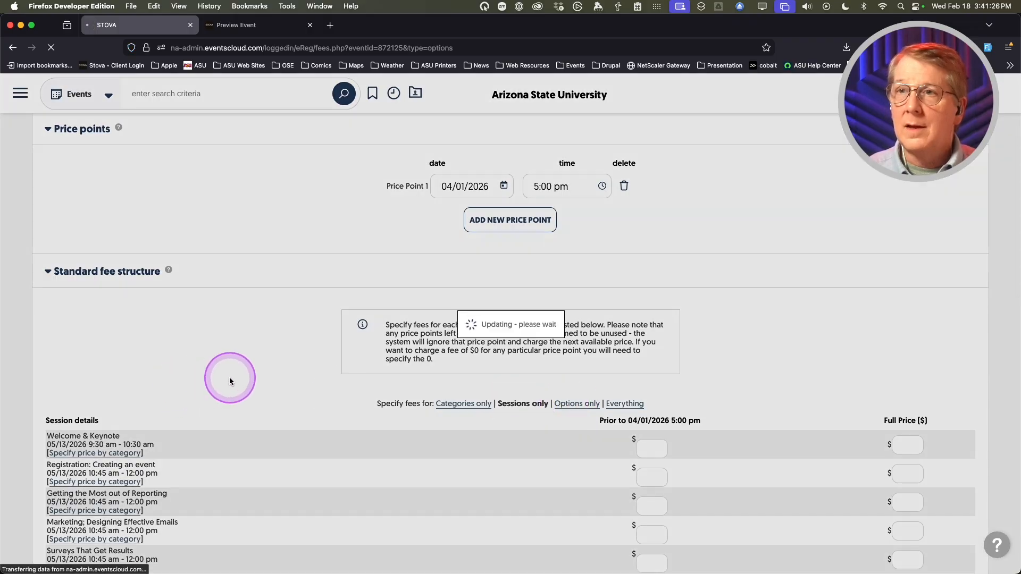
scroll(253, 381, "down", 1)
scroll(253, 379, "down", 5)
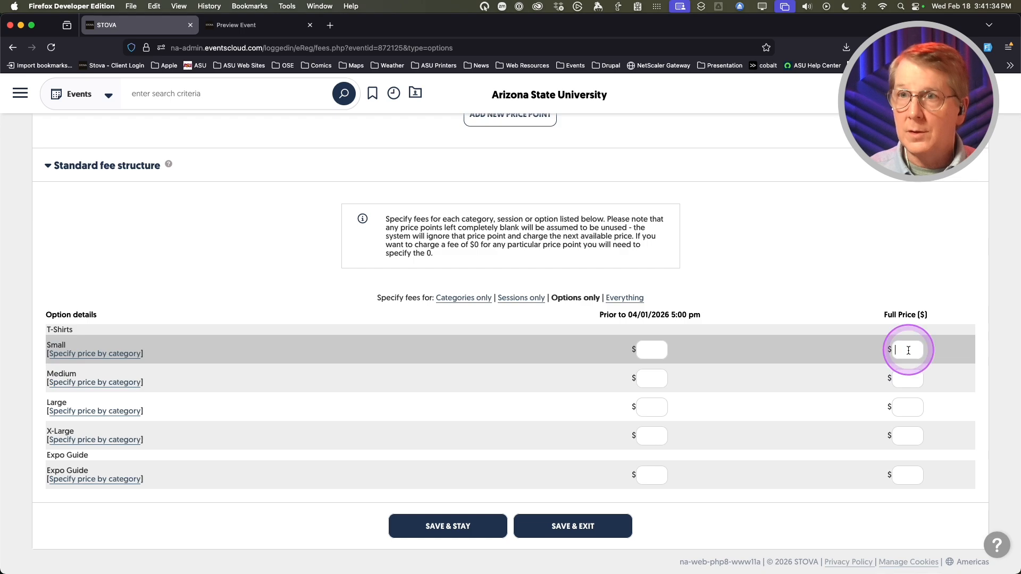
type("12")
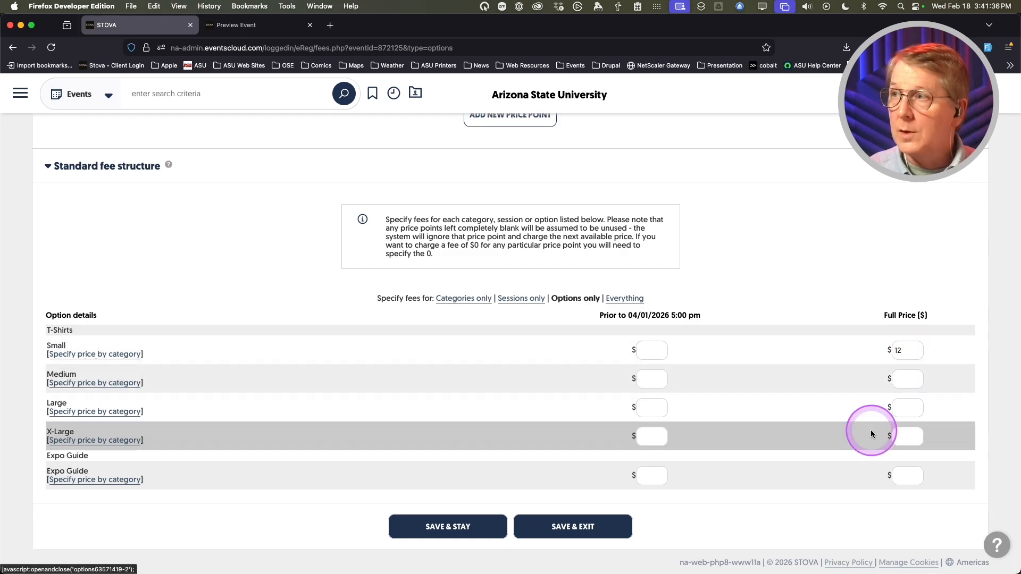
left_click(908, 379)
type("12")
left_click(904, 407)
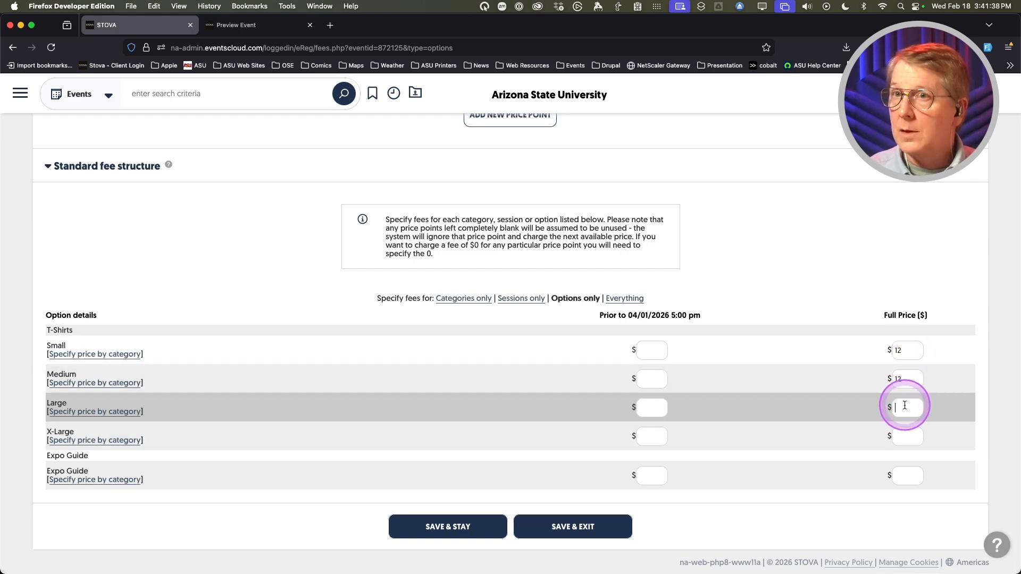
type("12")
left_click(905, 437)
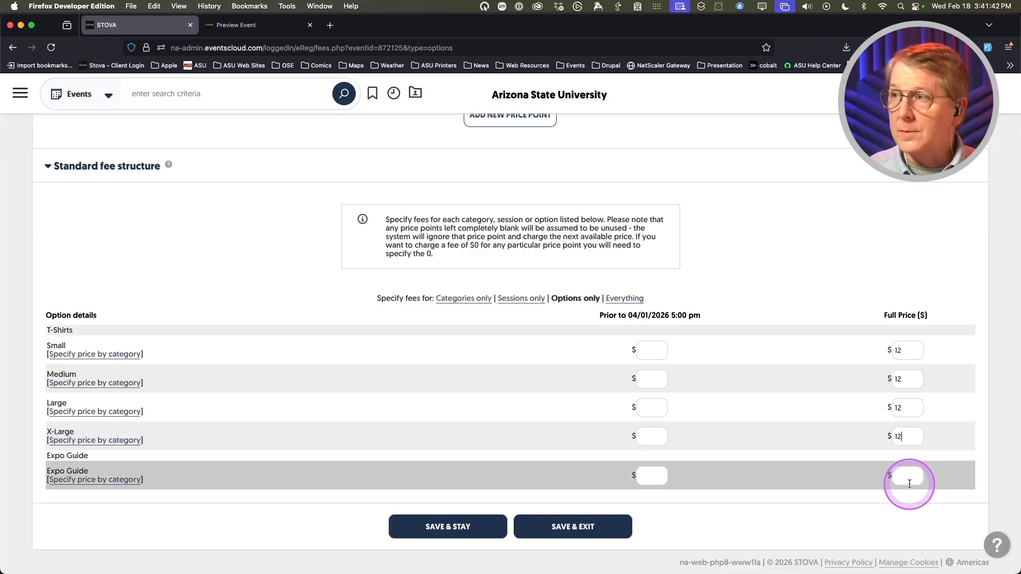
- Price the Expo Guide at $5 and save the option fees
left_click(908, 480)
type("5")
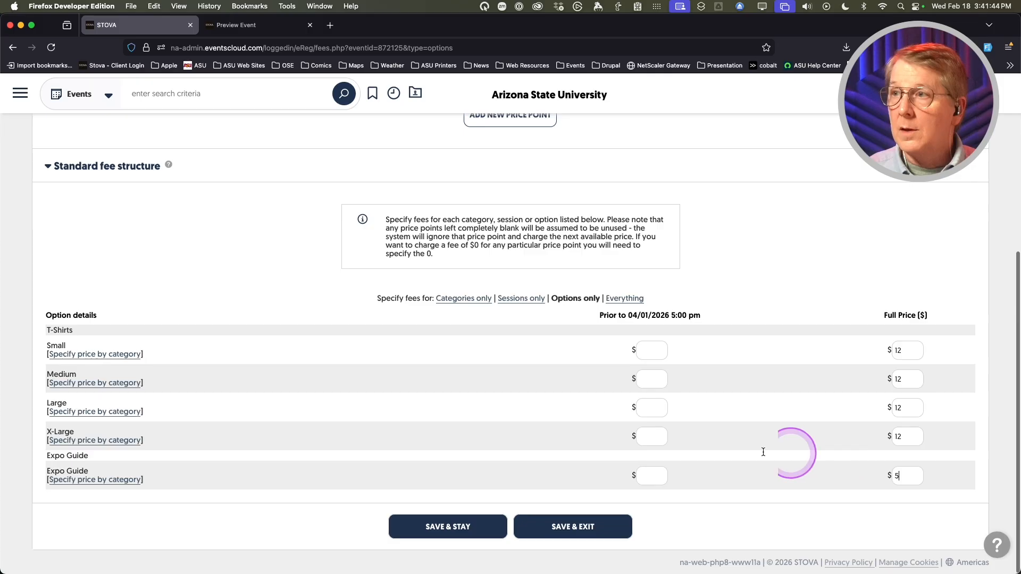
left_click(442, 528)
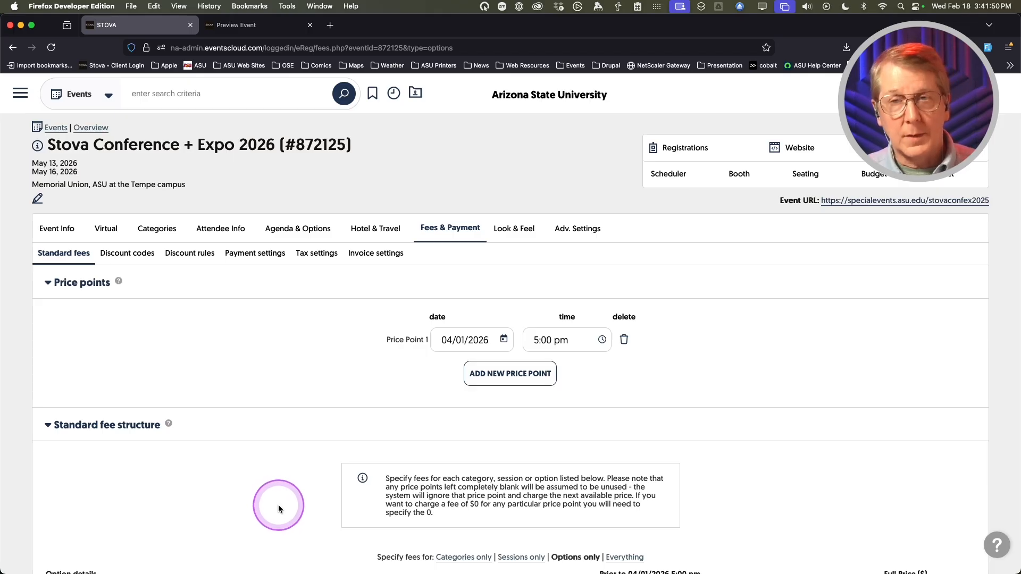
scroll(278, 502, "down", 5)
scroll(279, 499, "up", 5)
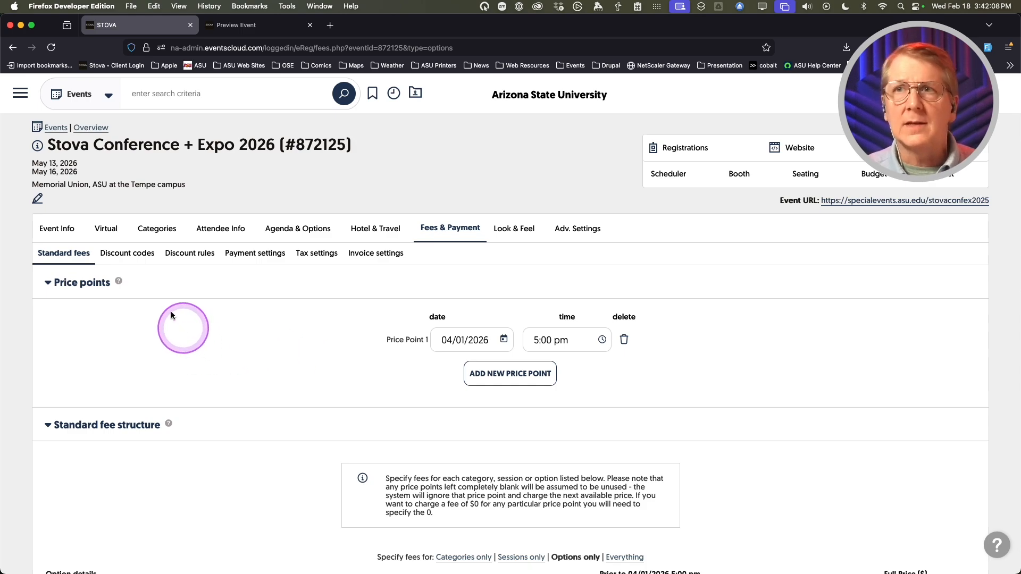
- Under Discount codes, add a new discount code named 10OFF
left_click(121, 255)
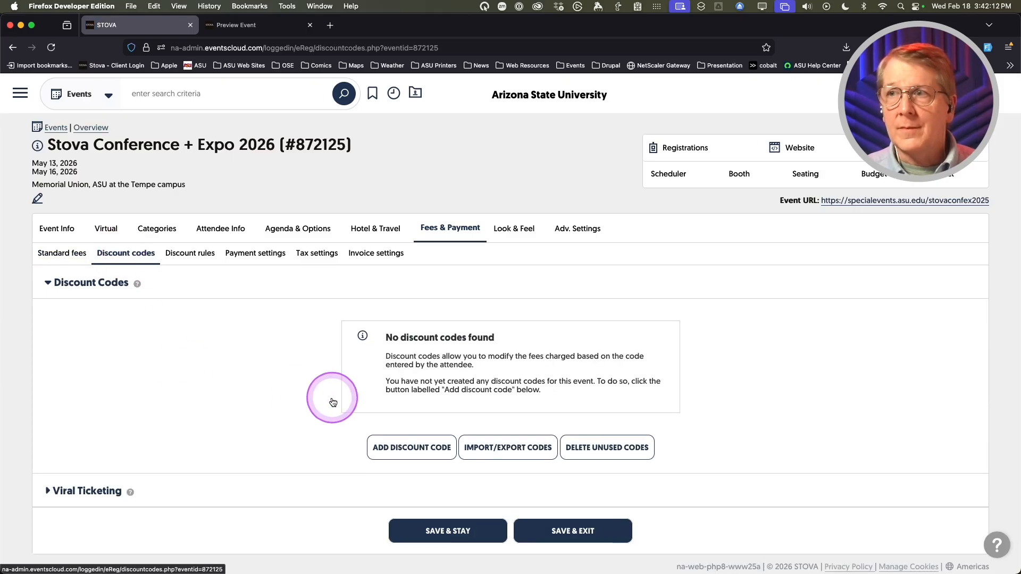
scroll(288, 380, "down", 1)
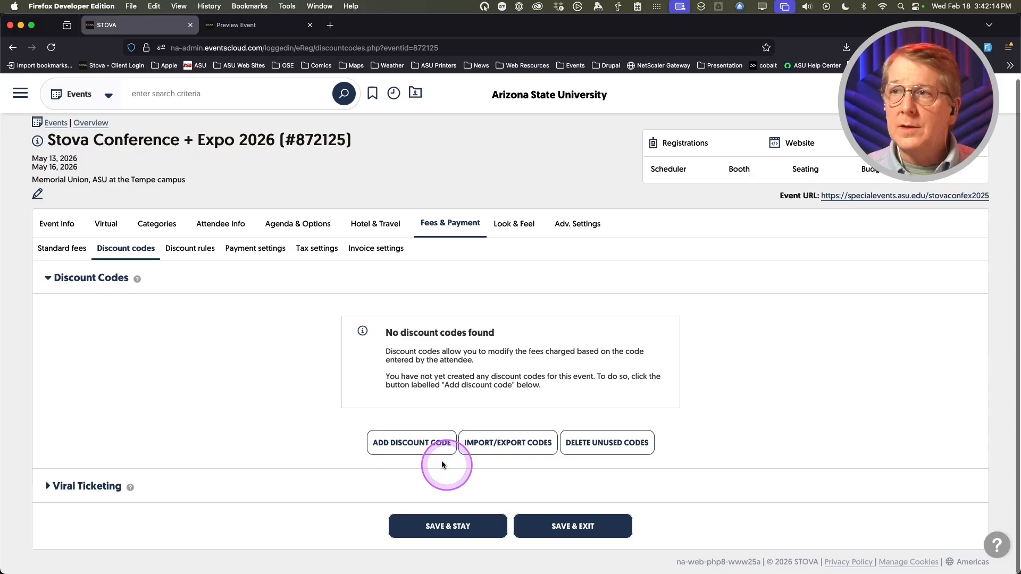
left_click(411, 442)
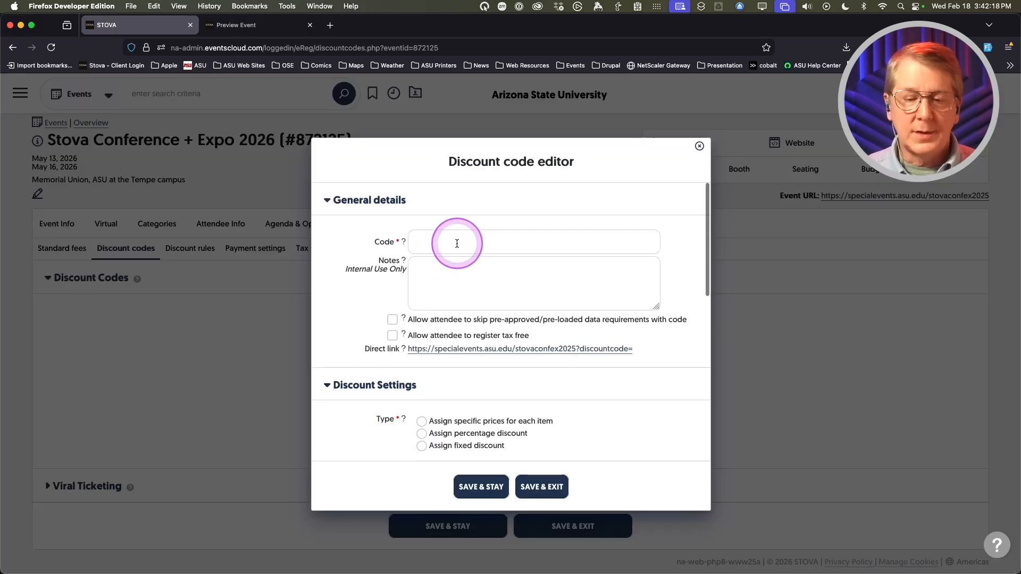
type("10")
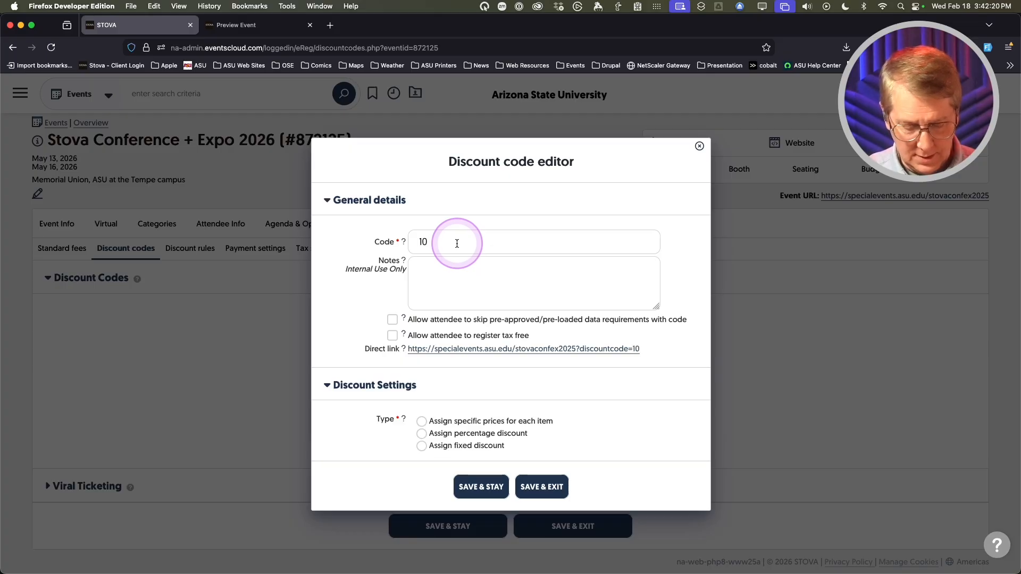
type("OFF")
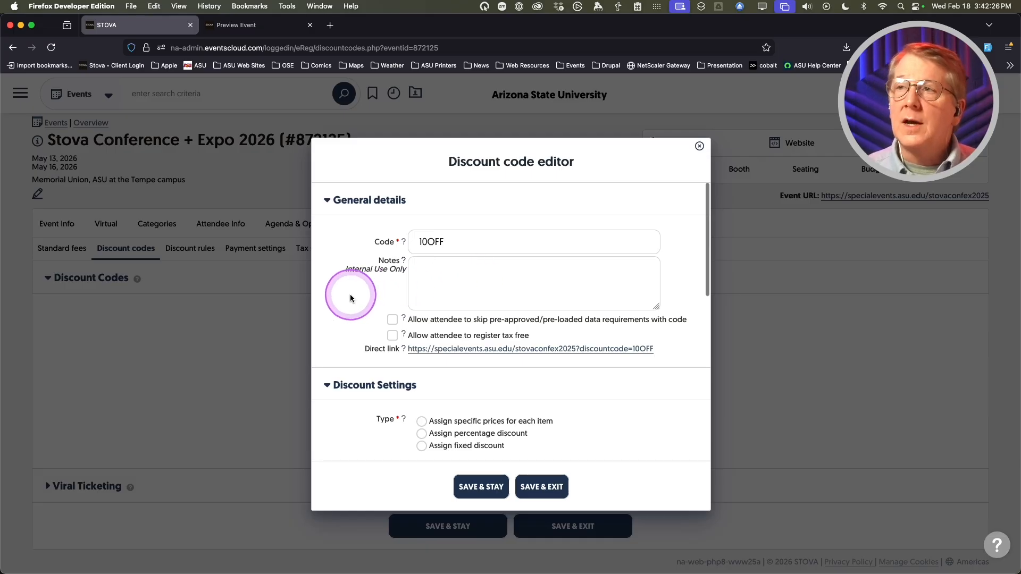
scroll(349, 295, "down", 1)
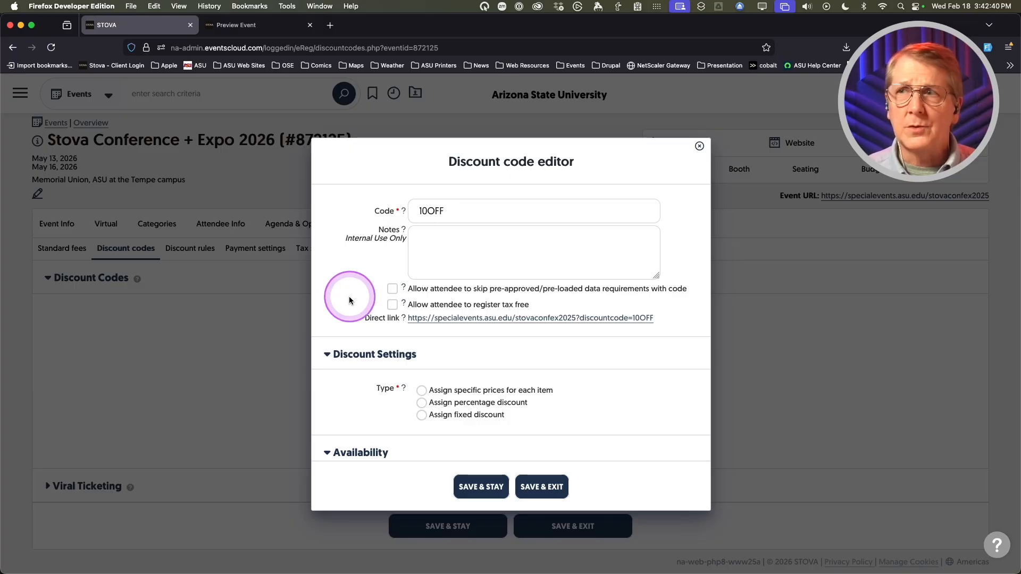
scroll(349, 296, "down", 1)
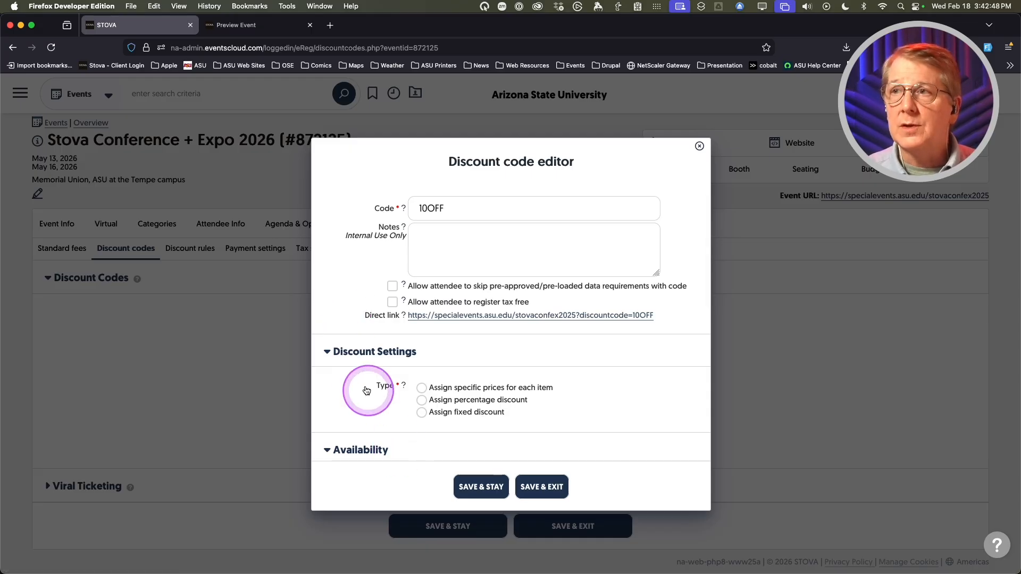
scroll(350, 378, "down", 2)
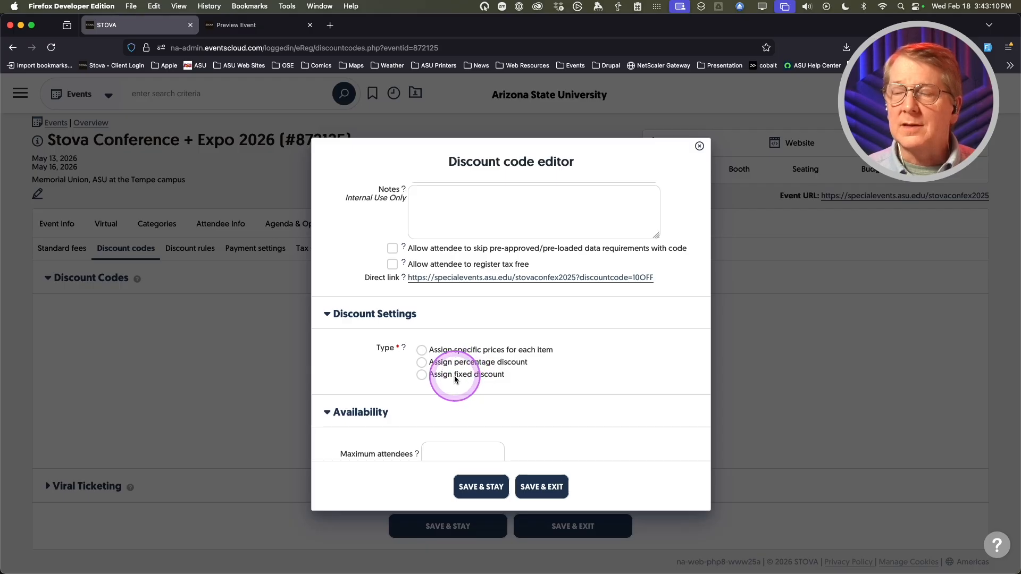
- Set 10OFF to assign specific prices for each item
left_click(421, 350)
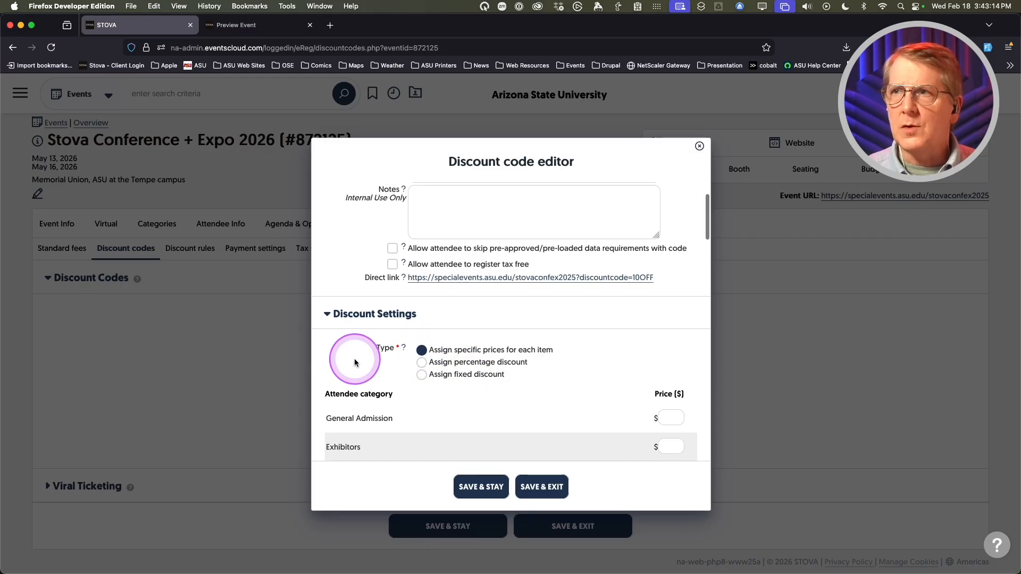
scroll(383, 376, "down", 3)
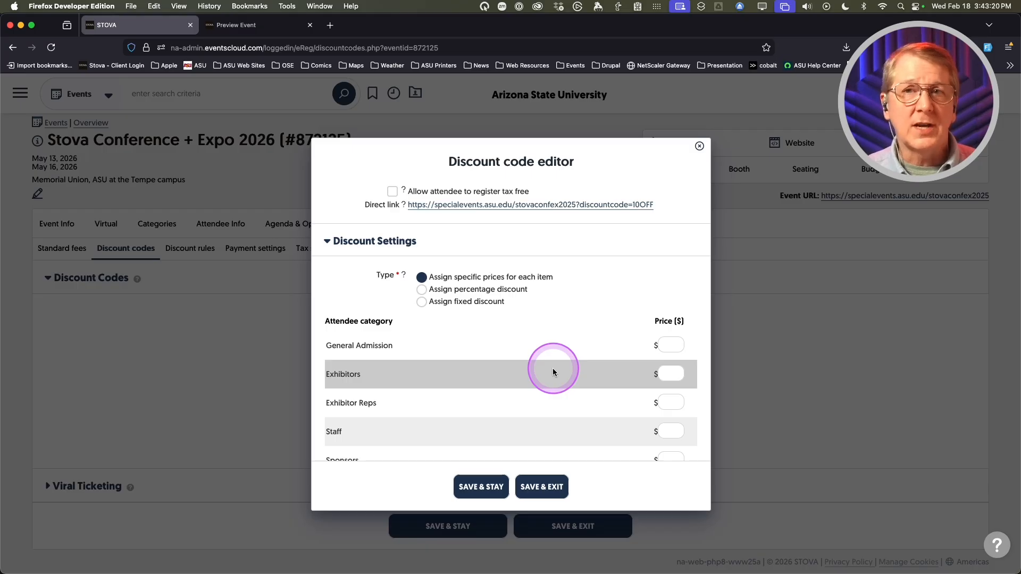
scroll(553, 368, "down", 1)
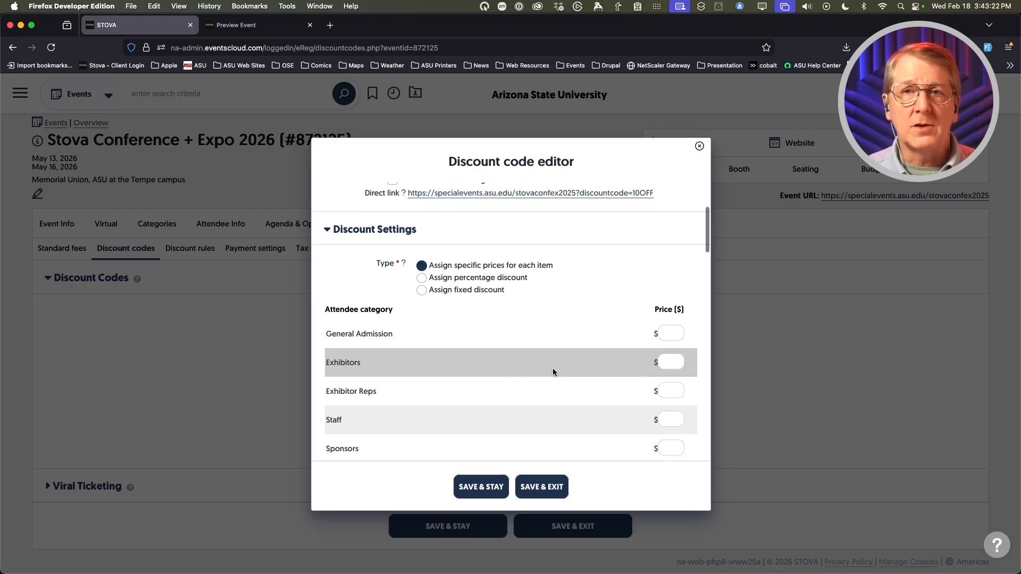
scroll(573, 368, "down", 3)
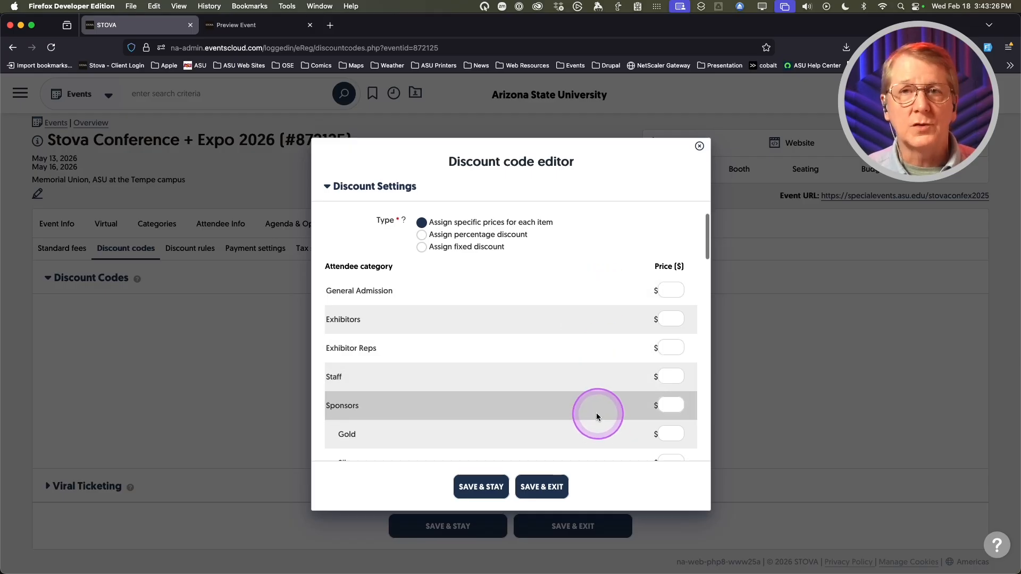
scroll(596, 415, "down", 1)
scroll(596, 416, "down", 10)
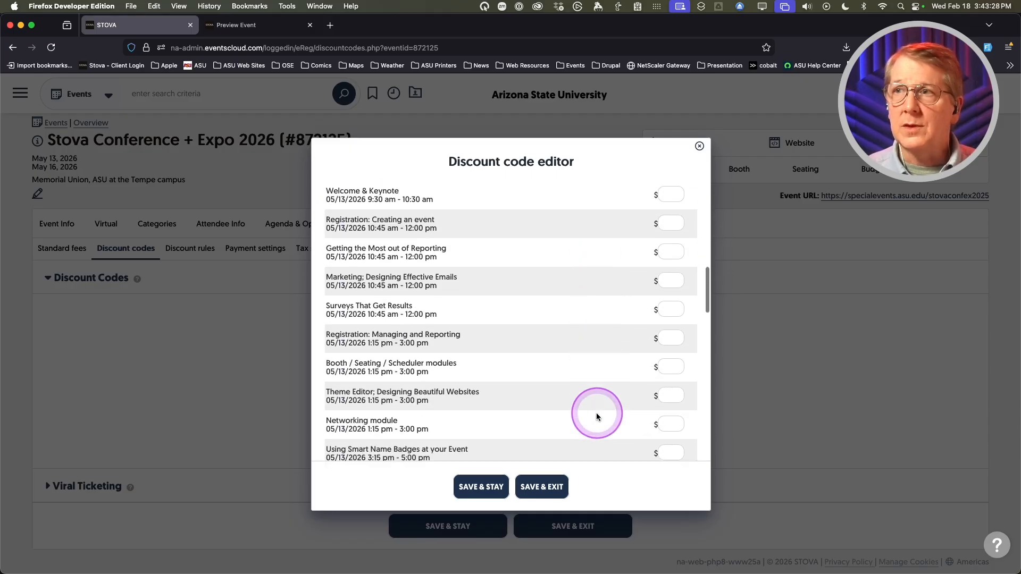
scroll(595, 416, "down", 15)
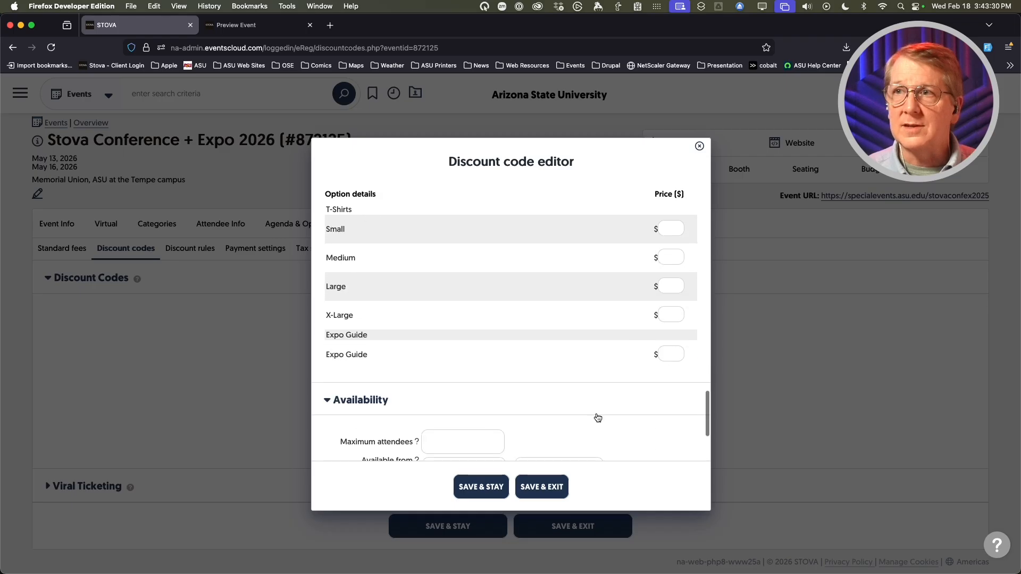
scroll(596, 417, "up", 10)
scroll(596, 416, "up", 12)
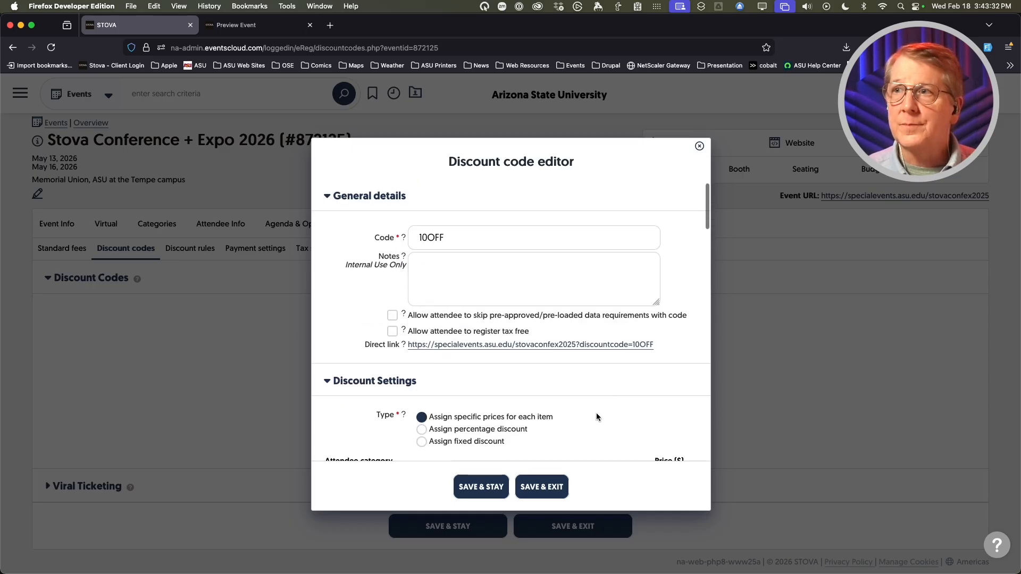
left_click(452, 373)
- Make 10OFF a 10% percentage discount, excluding session fees and option fees
left_click(422, 365)
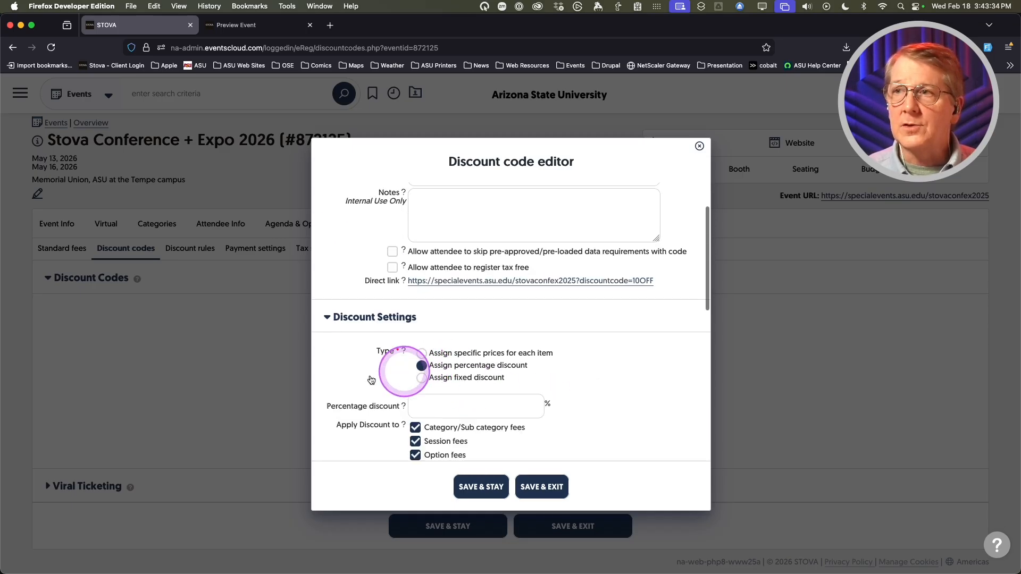
scroll(351, 378, "down", 1)
scroll(350, 378, "down", 2)
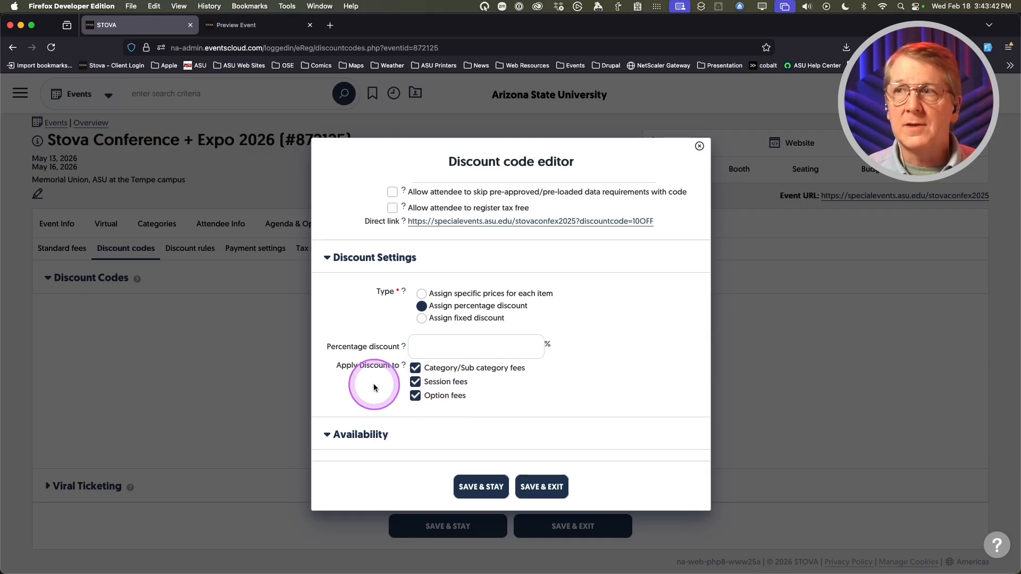
left_click(422, 319)
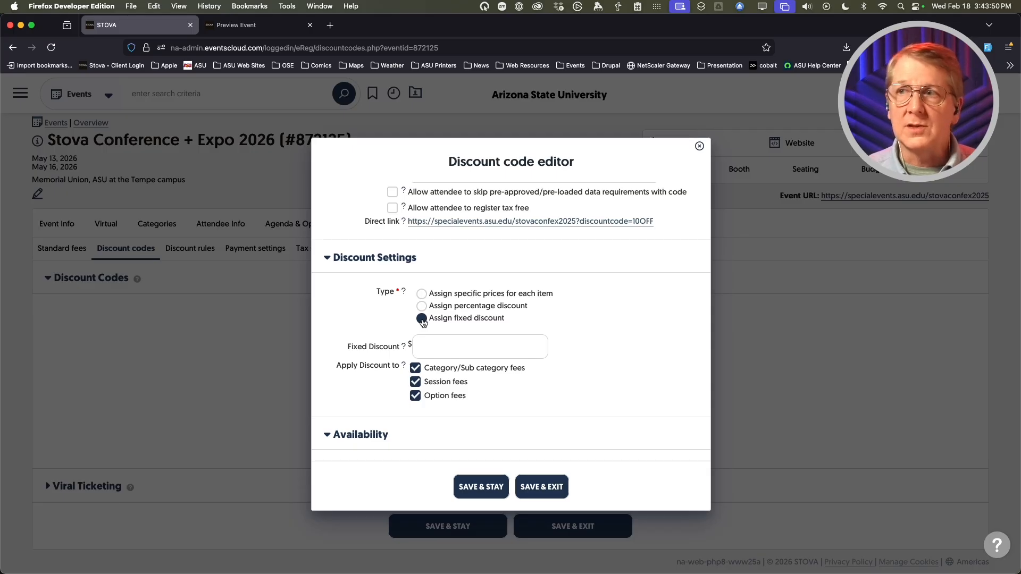
left_click(423, 322)
left_click(421, 306)
left_click(426, 344)
type("10")
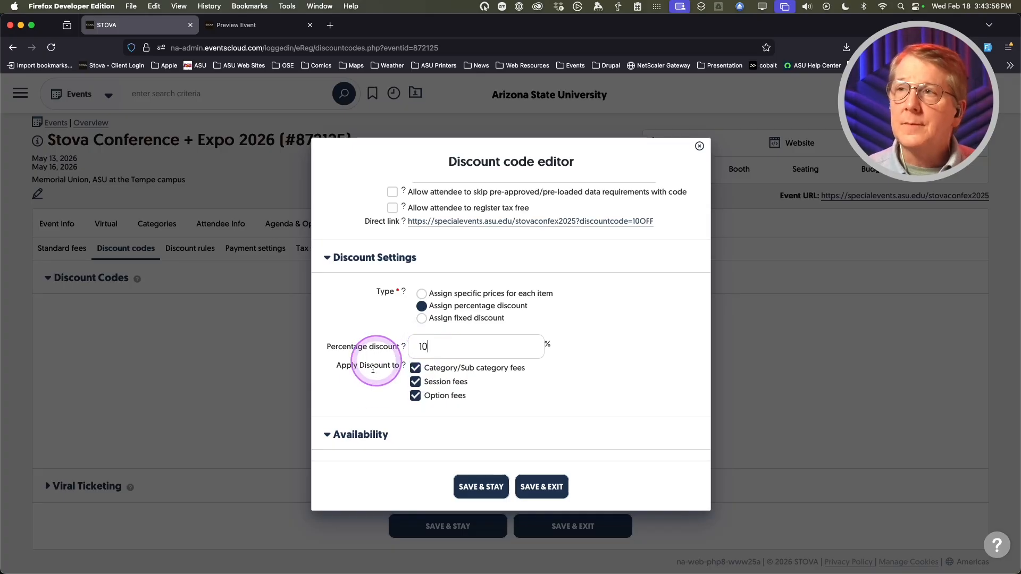
left_click(413, 396)
left_click(415, 382)
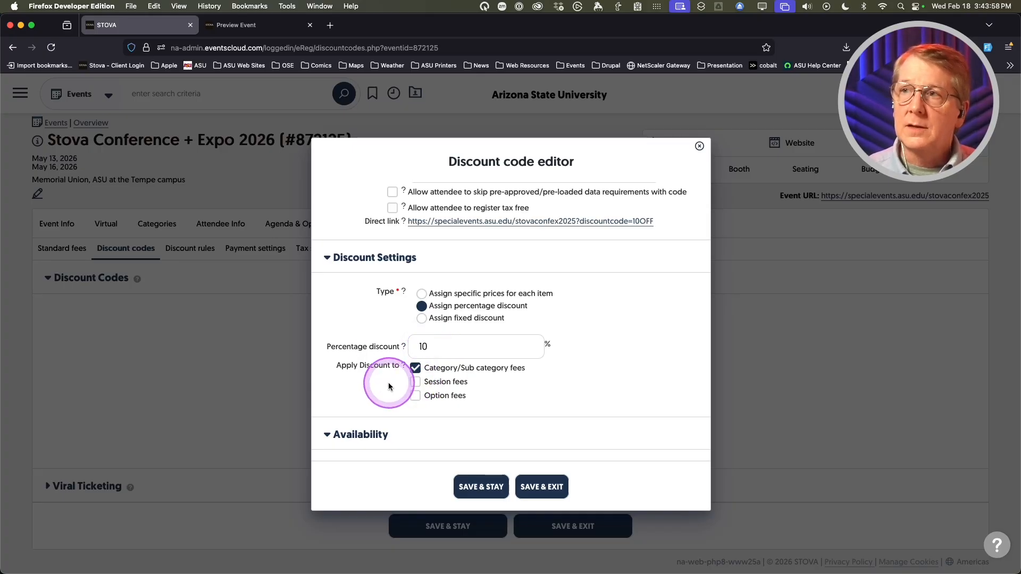
scroll(347, 372, "down", 3)
- Keep availability defaults, let the next group registrant use any available discount code, and save 10OFF
scroll(349, 359, "down", 3)
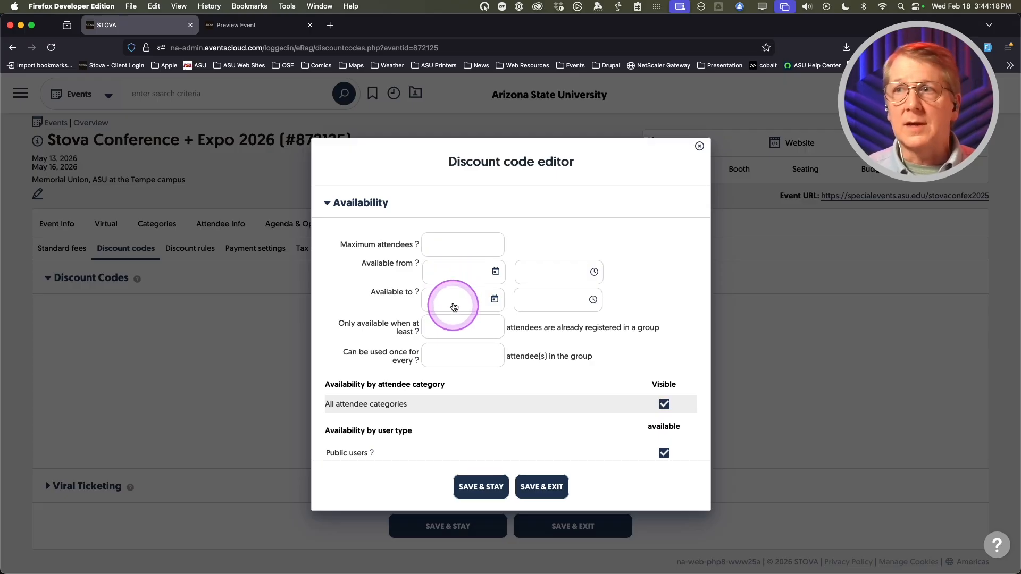
scroll(343, 300, "down", 1)
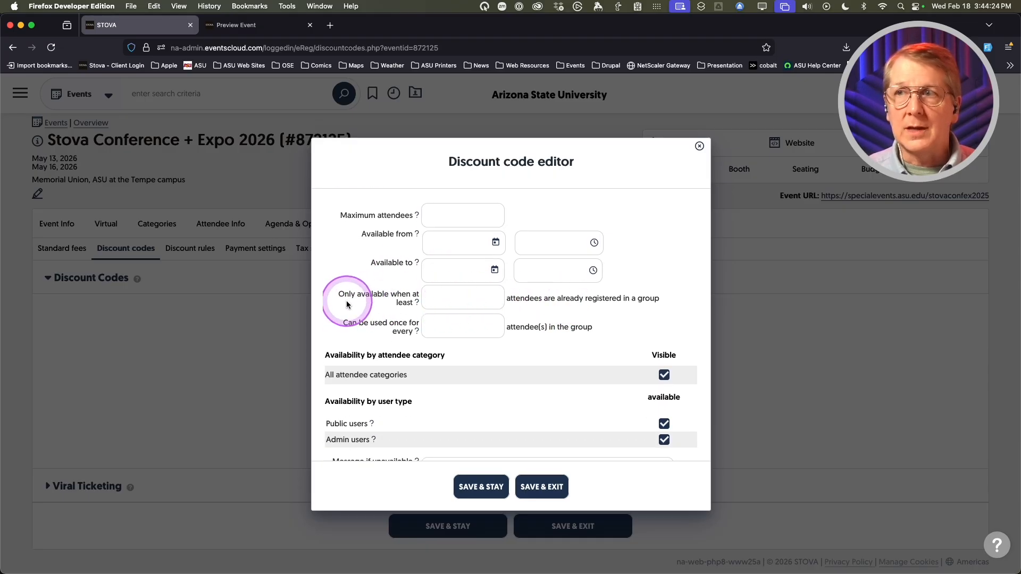
scroll(348, 306, "down", 1)
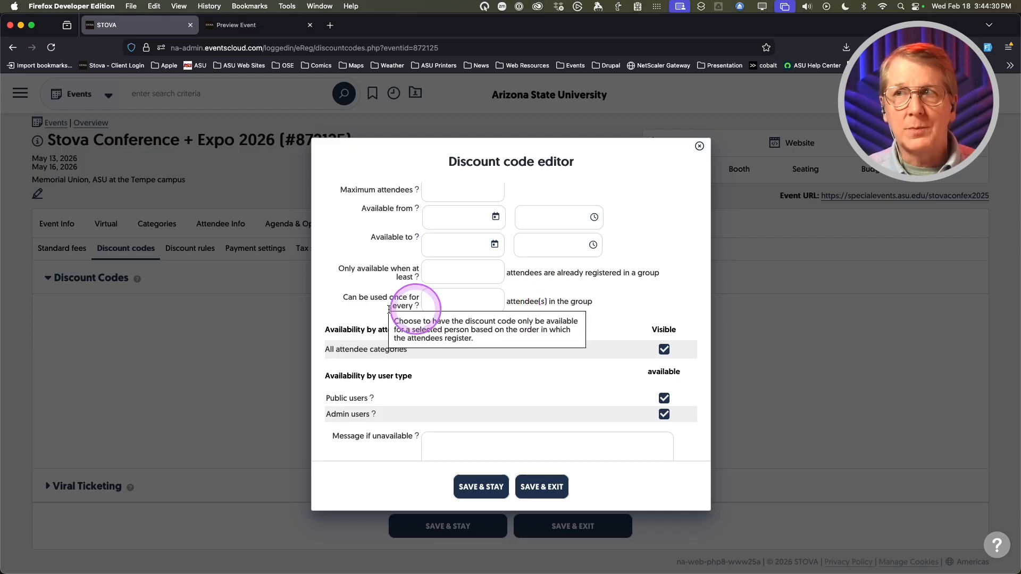
scroll(484, 360, "down", 3)
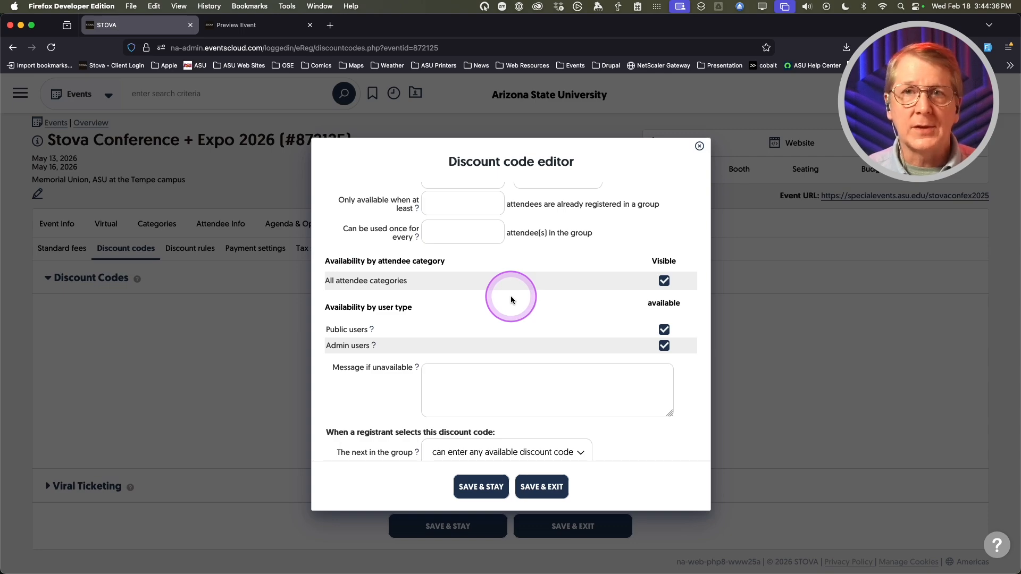
scroll(477, 294, "down", 1)
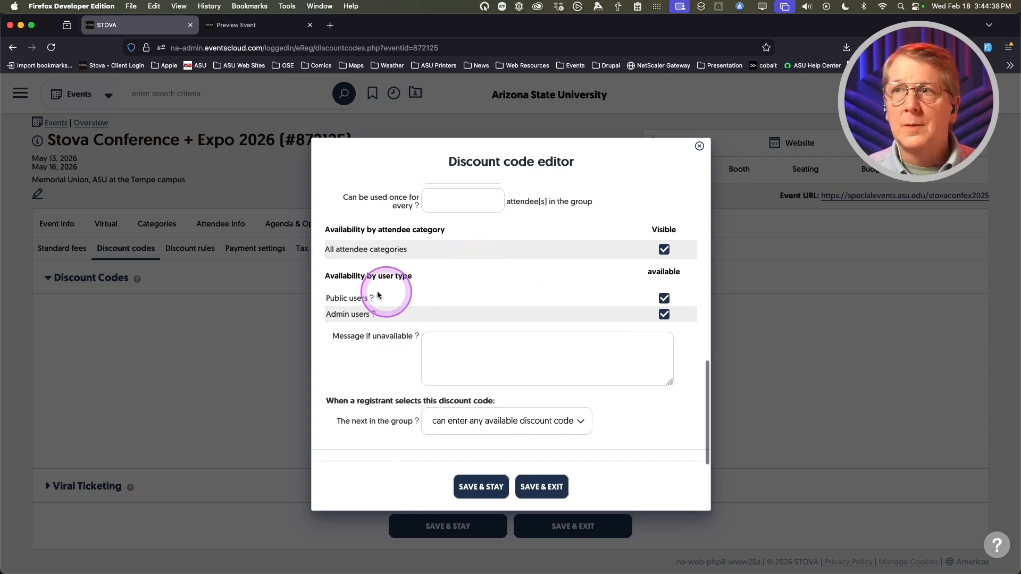
scroll(364, 354, "down", 1)
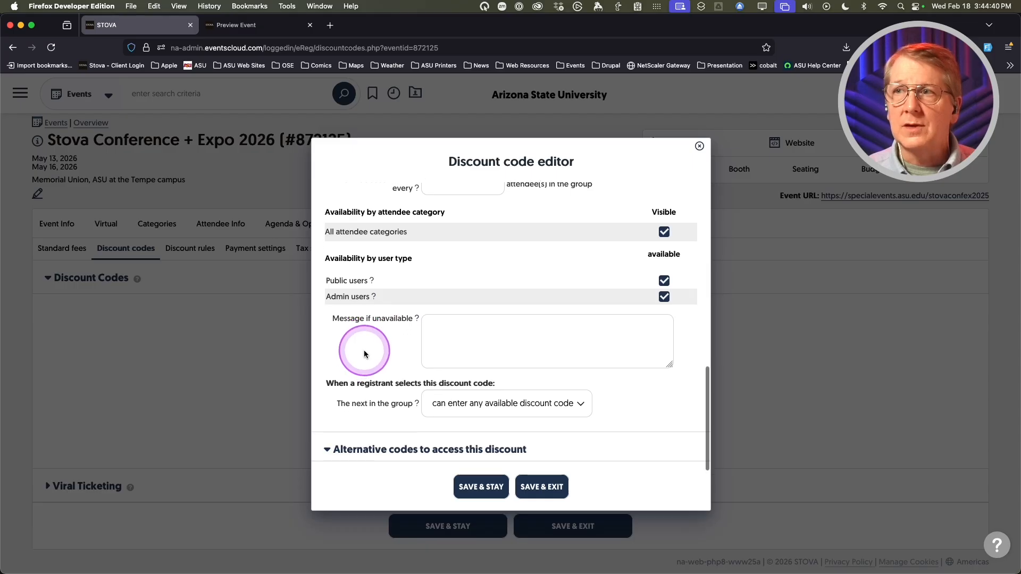
scroll(383, 332, "up", 6)
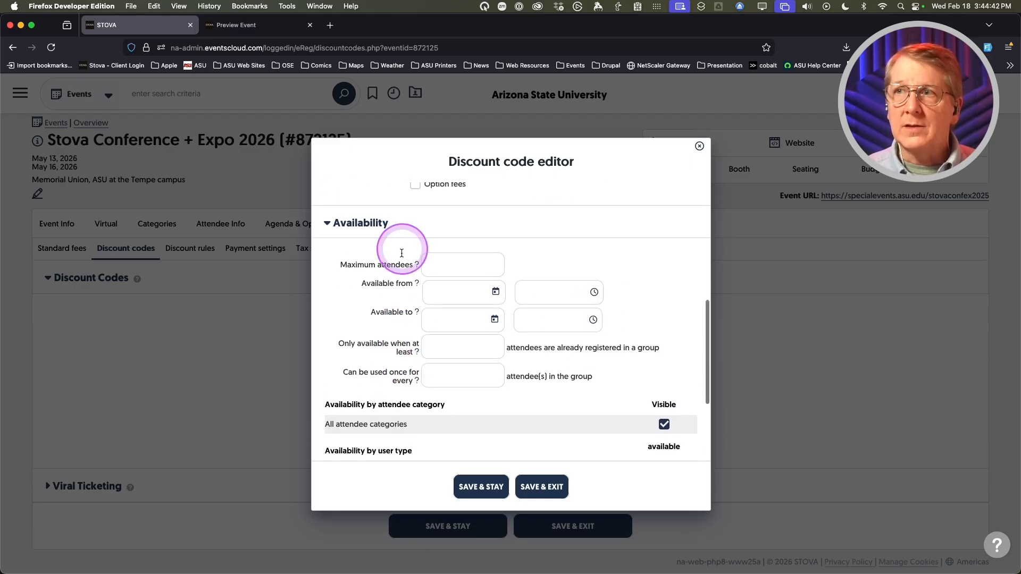
scroll(399, 319, "down", 2)
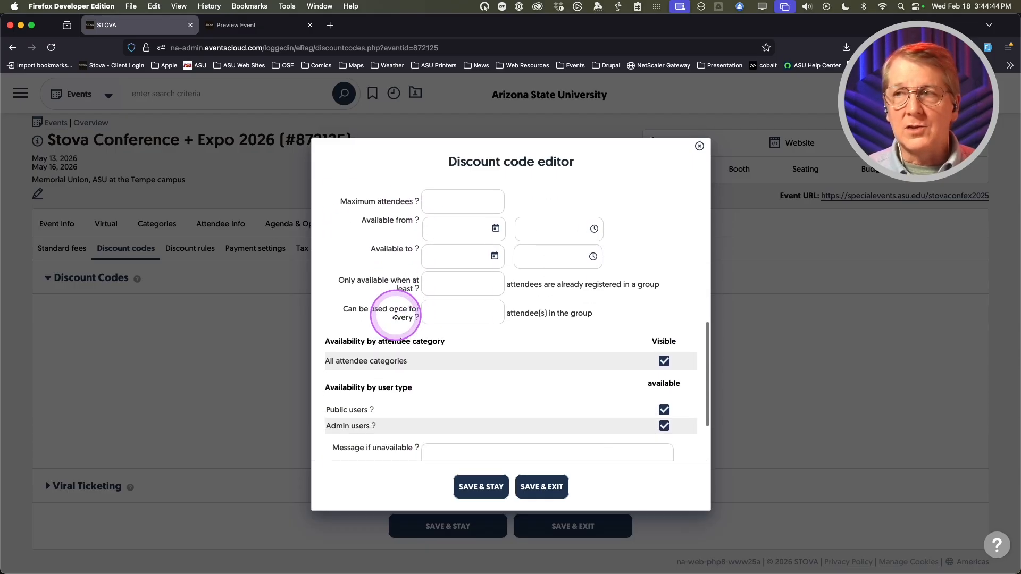
scroll(384, 321, "down", 4)
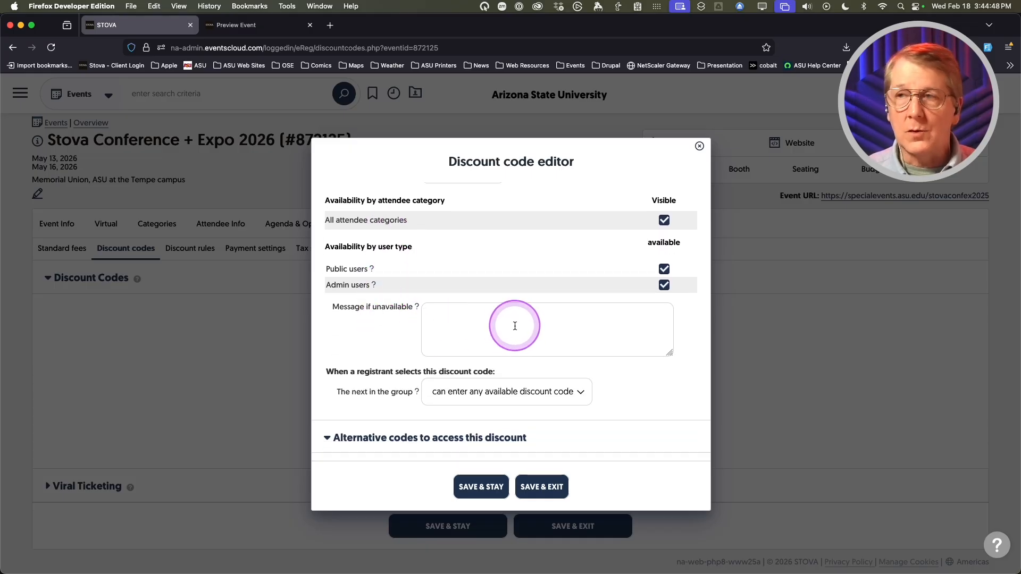
scroll(364, 324, "down", 3)
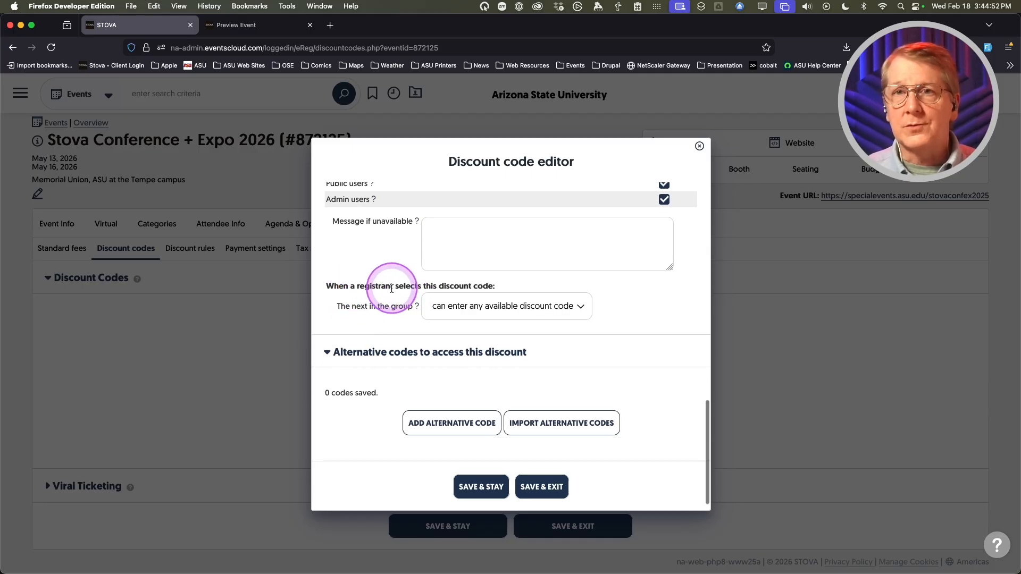
left_click(439, 309)
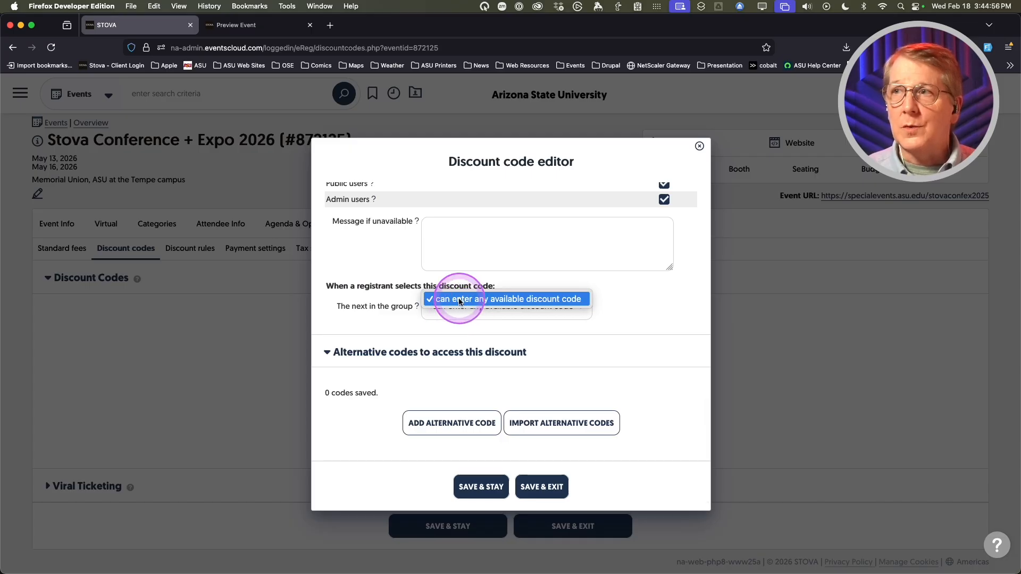
left_click(454, 299)
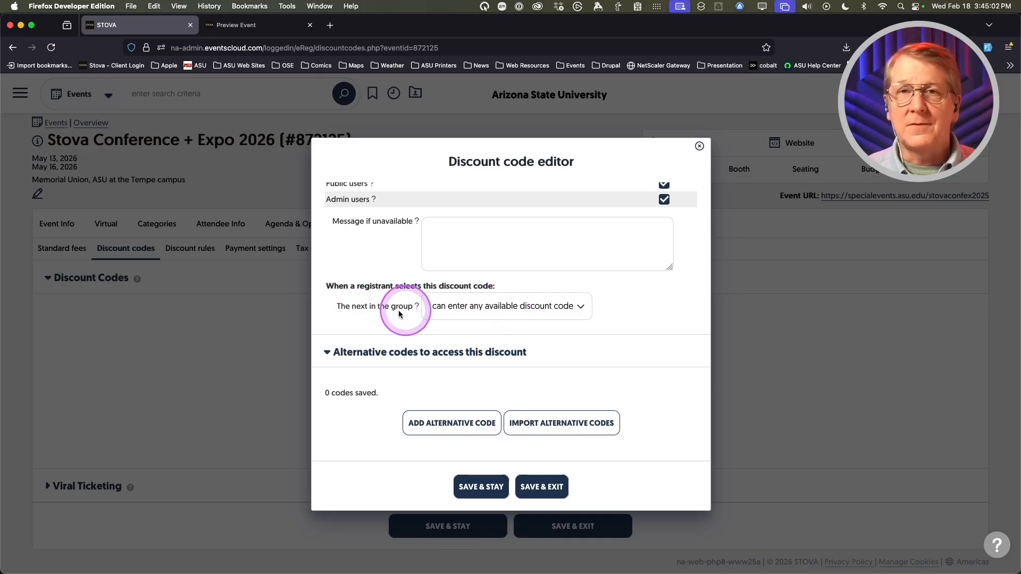
scroll(373, 389, "down", 1)
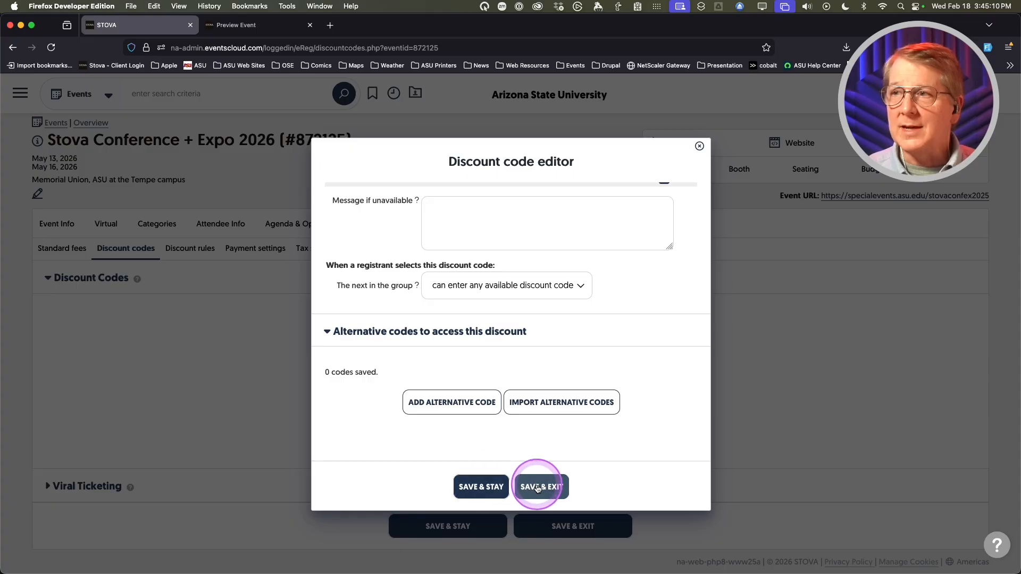
left_click(540, 487)
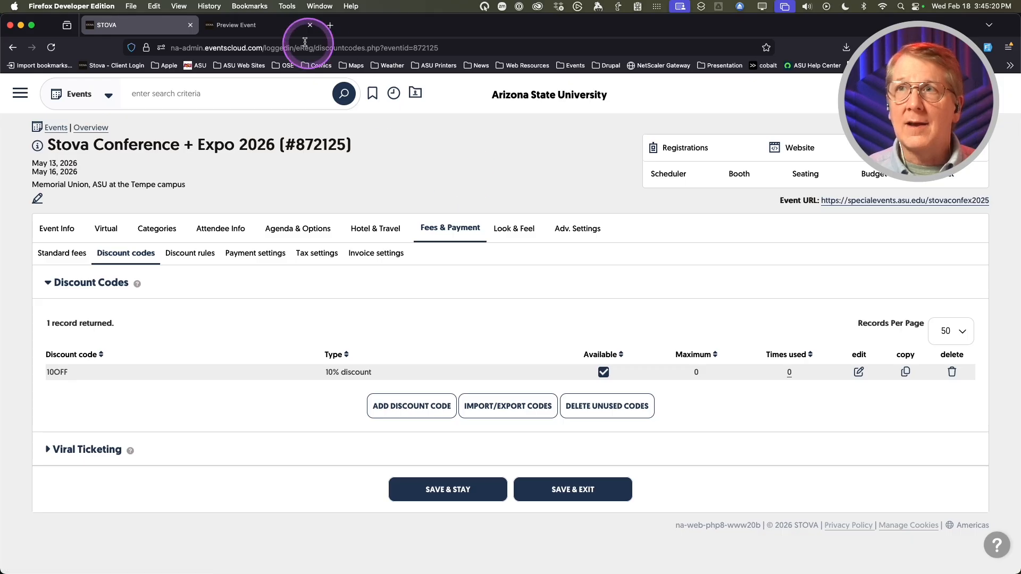
- Open the Event URL registration page in a new tab, then return to the STOVA admin tab
left_click(904, 201)
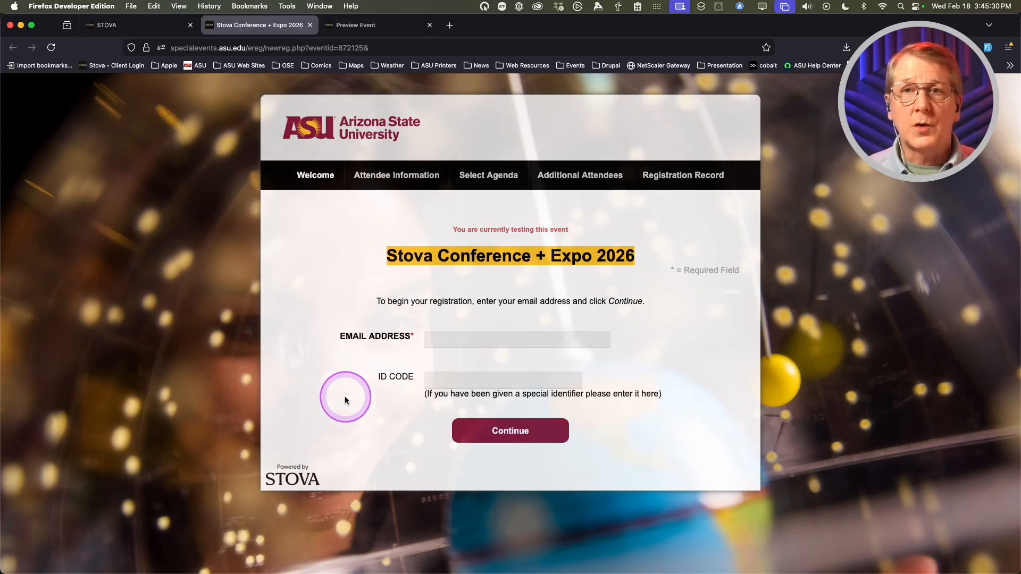
left_click(444, 377)
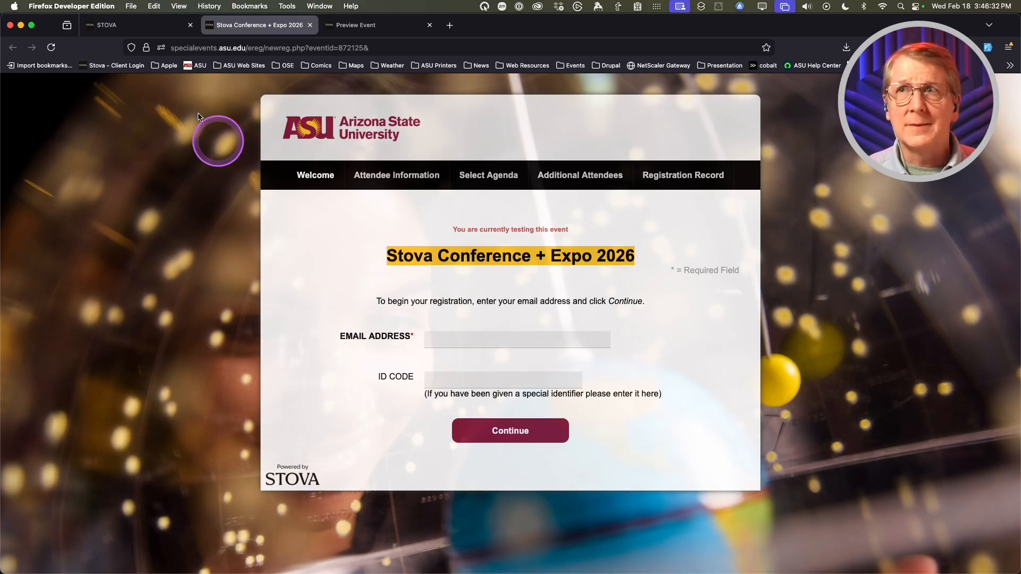
left_click(154, 32)
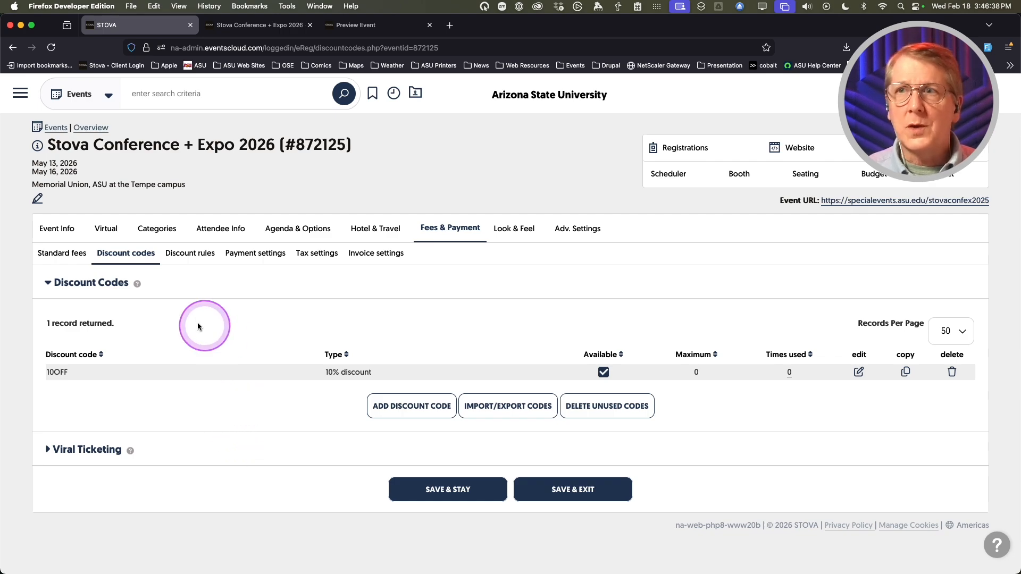
- Review the Discount rules sub-tab, then switch to Invoice settings under Fees & Payment
left_click(190, 258)
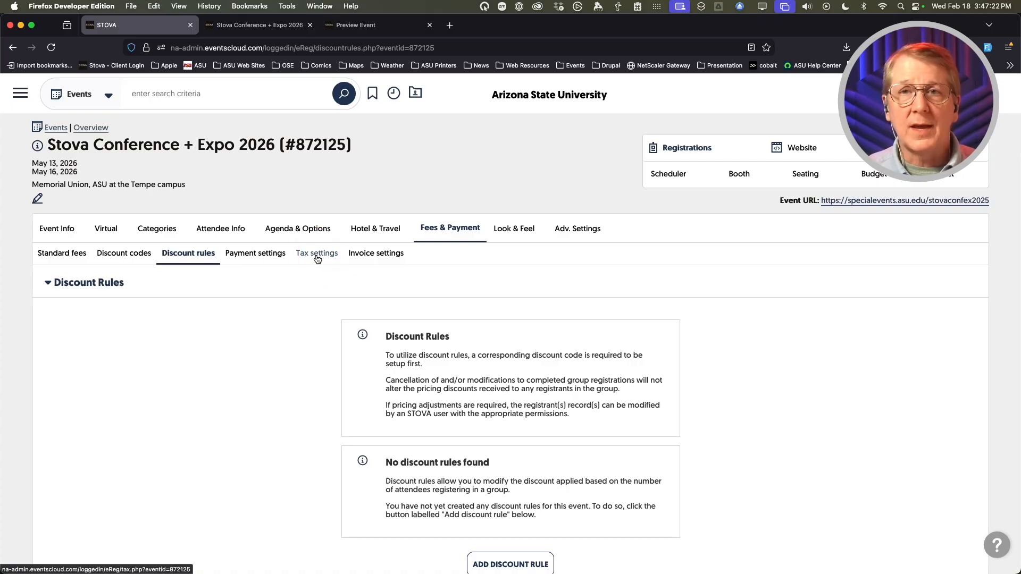
left_click(360, 258)
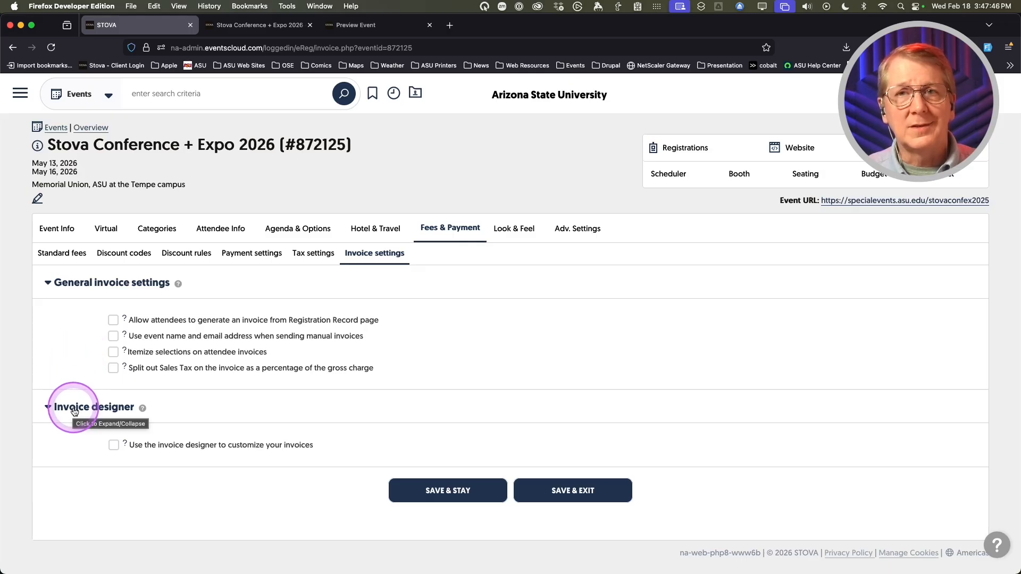
- Turn on 'Use the invoice designer to customize your invoices', save it, and launch the designer
left_click(114, 445)
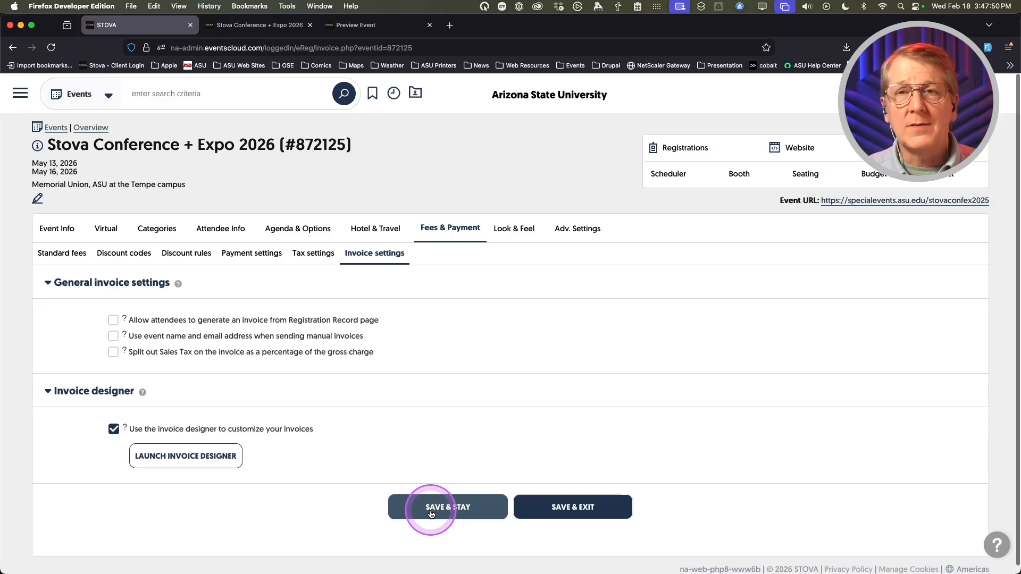
left_click(449, 511)
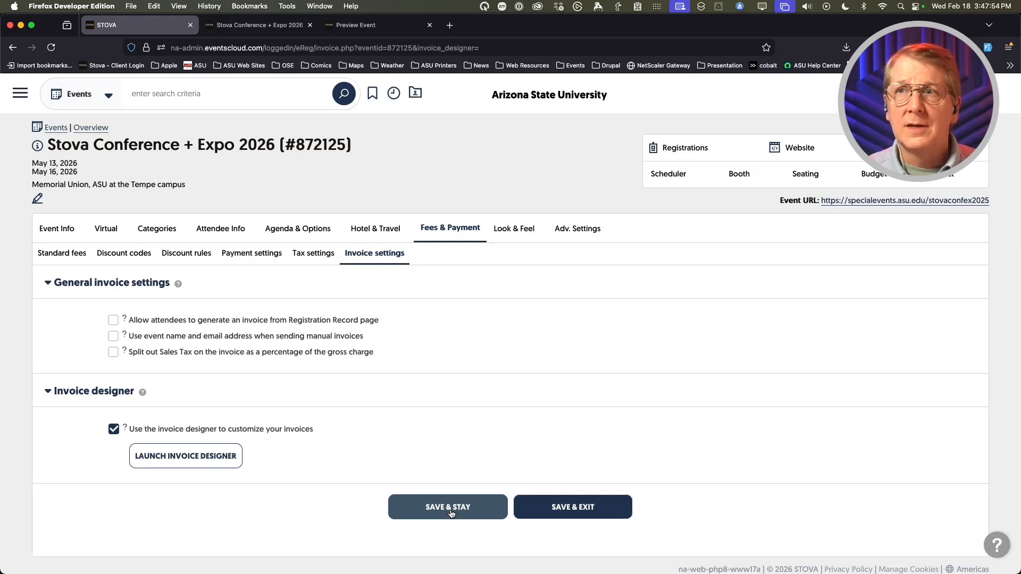
left_click(187, 463)
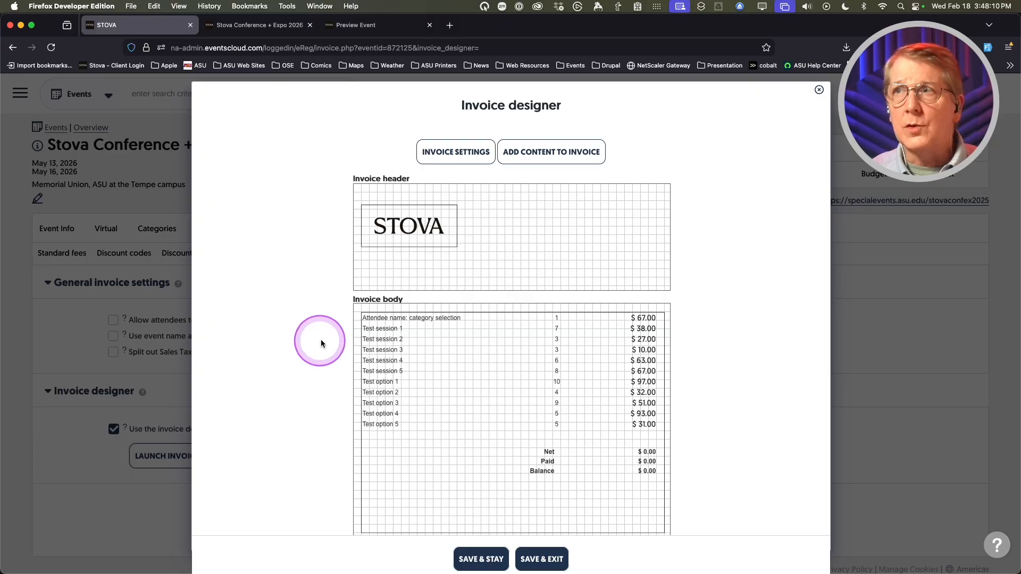
- Save the invoice paper size as Letter and drag the STOVA logo higher in the header
left_click(453, 153)
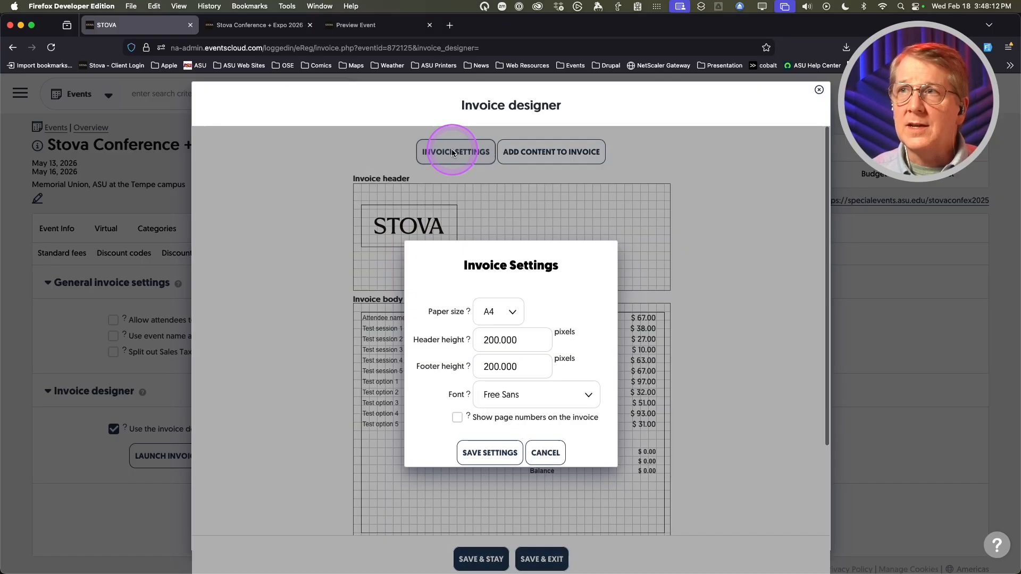
left_click(512, 312)
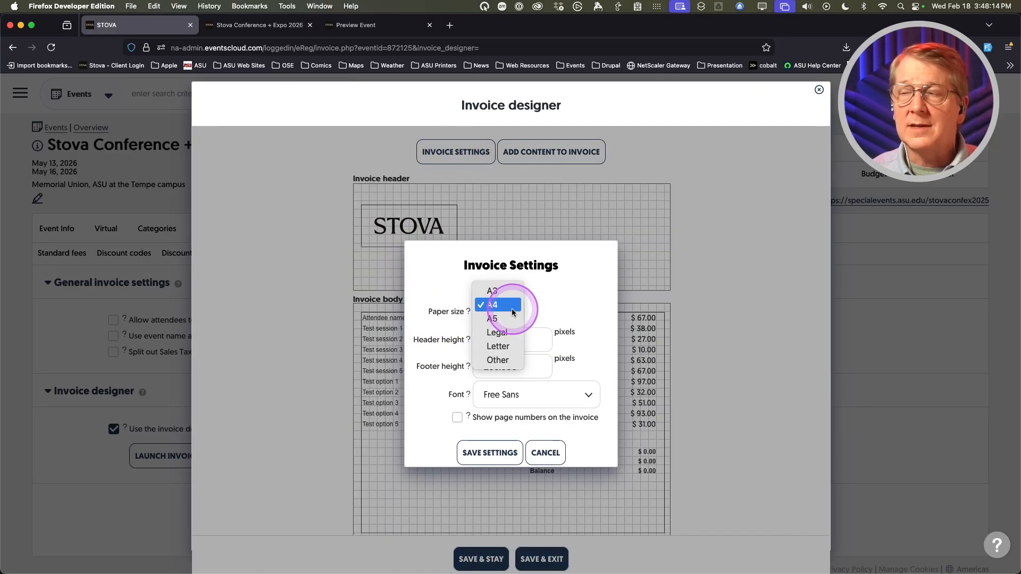
left_click(496, 340)
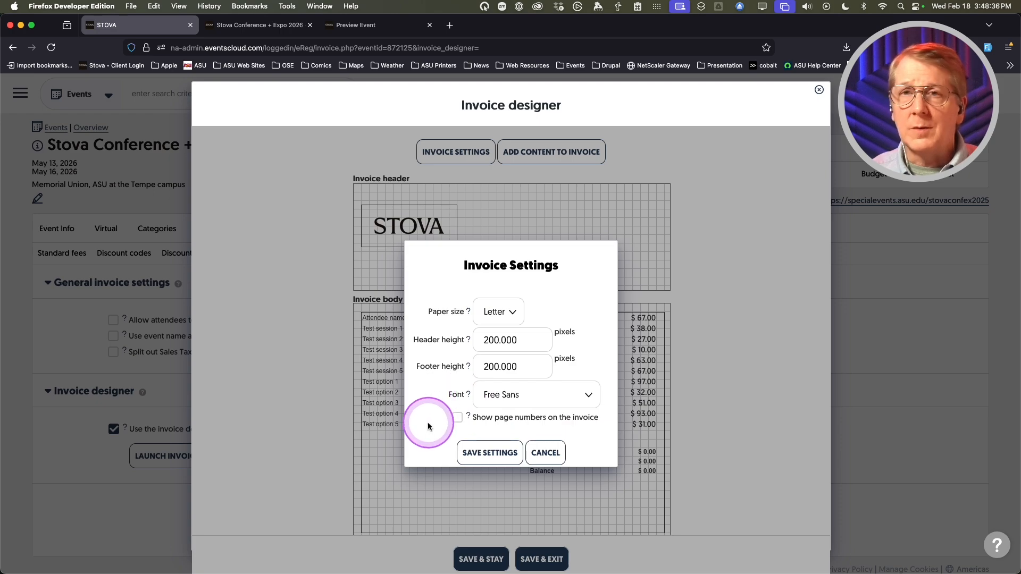
left_click(486, 453)
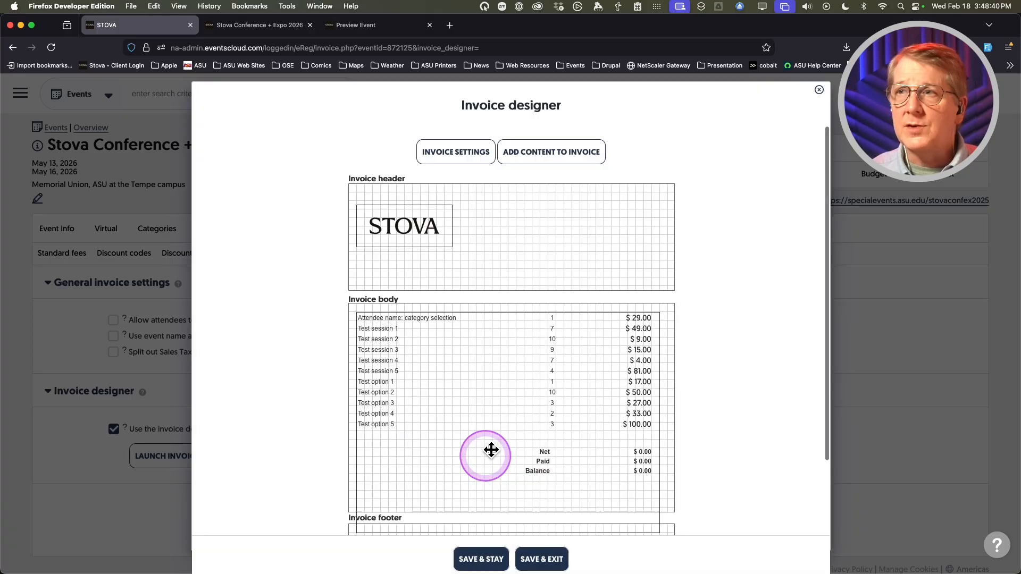
left_click(403, 242)
left_click_drag(402, 241, 404, 206)
- Save the layout and browse invoice content types like Image/logo, Item breakdown, Custom text and Grand Totals
left_click(481, 556)
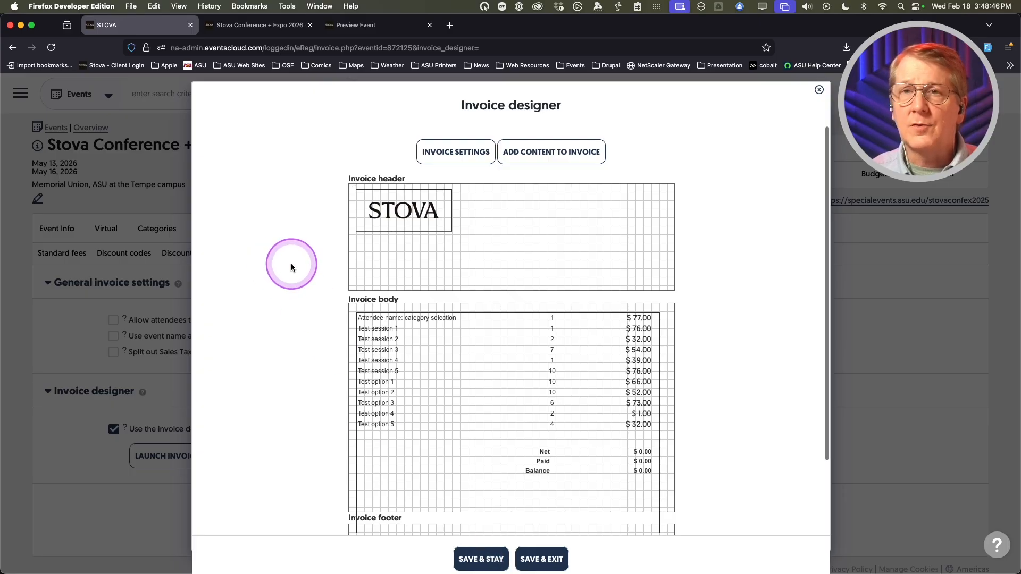
left_click(552, 154)
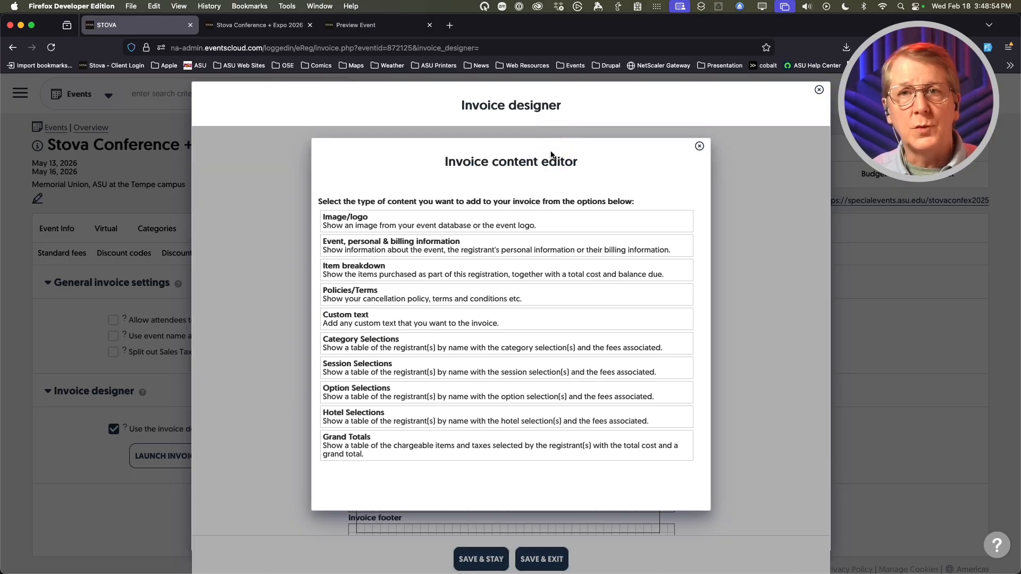
left_click(437, 247)
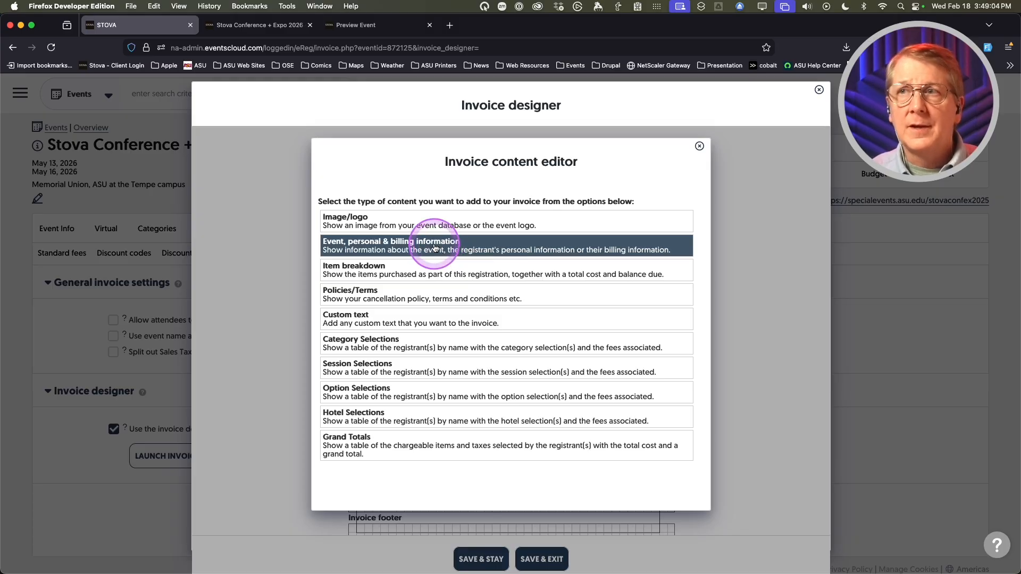
left_click(403, 271)
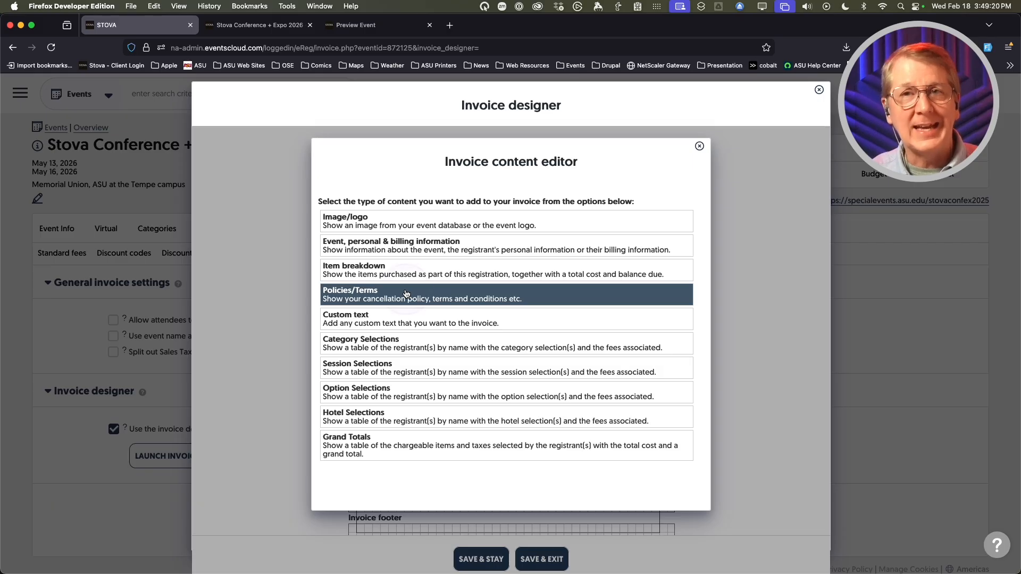
left_click(406, 294)
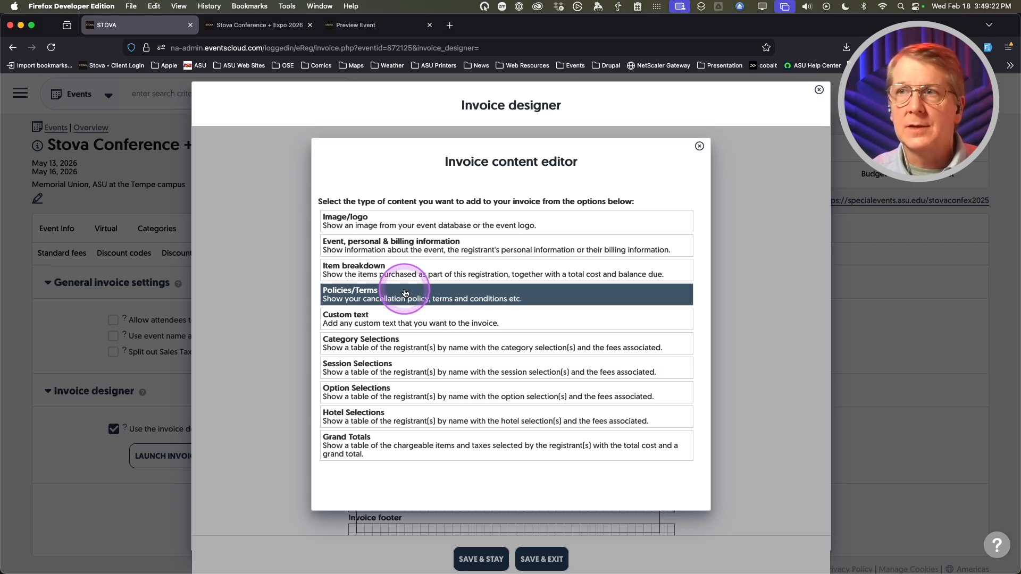
left_click(413, 319)
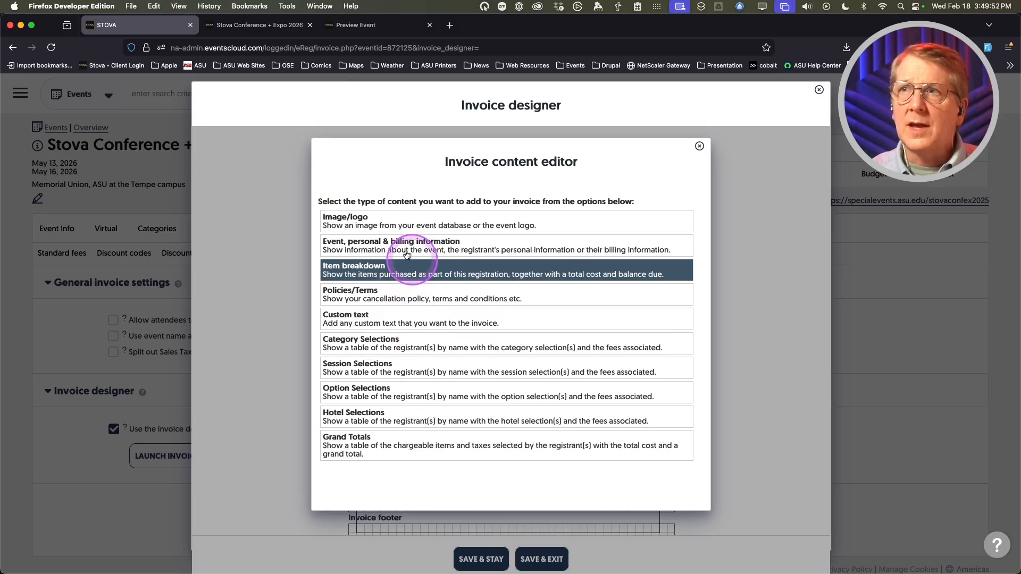
- Add an 'Event, personal & billing information' section whose row field is Event name
left_click(389, 245)
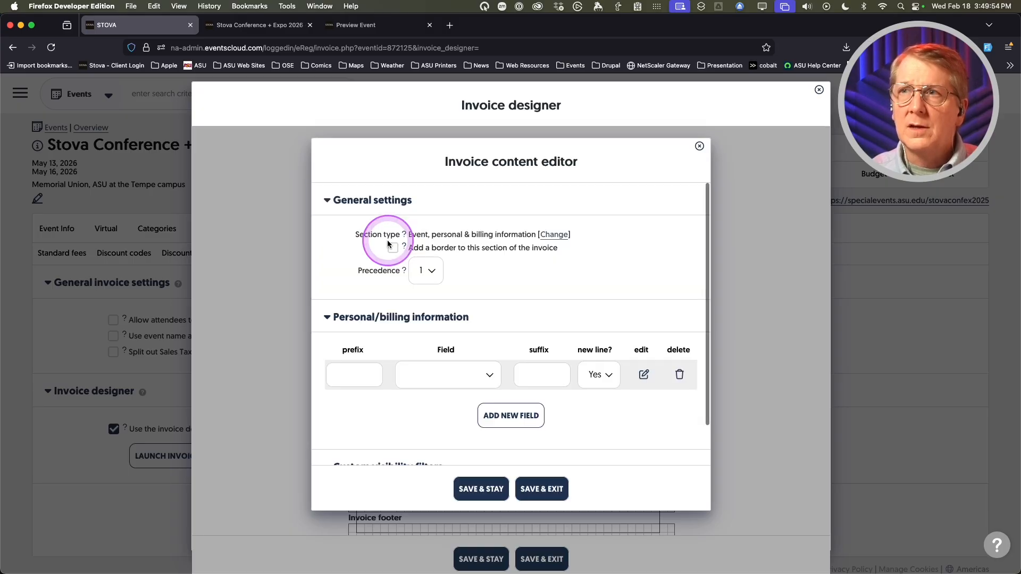
scroll(339, 257, "down", 2)
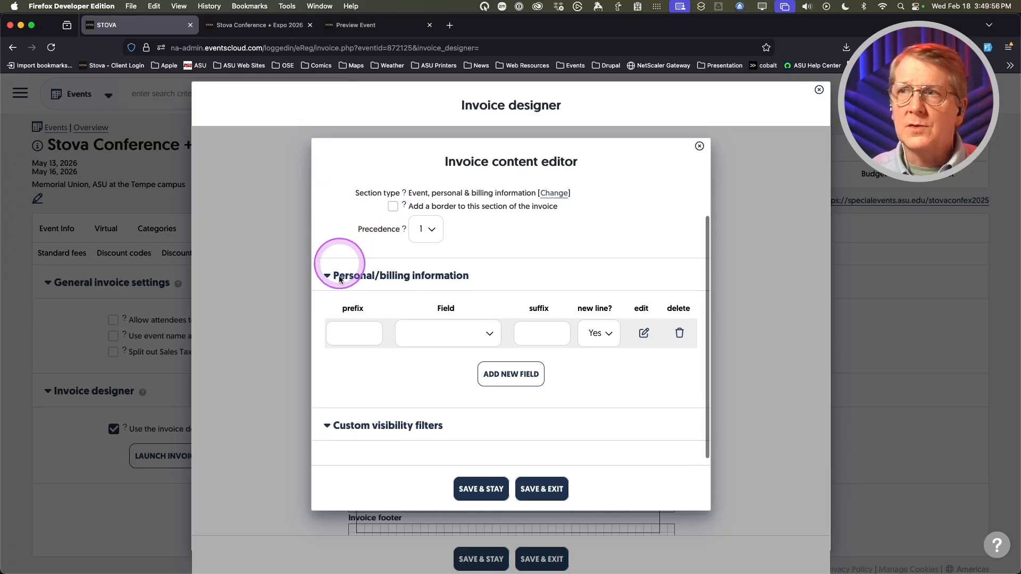
left_click(489, 333)
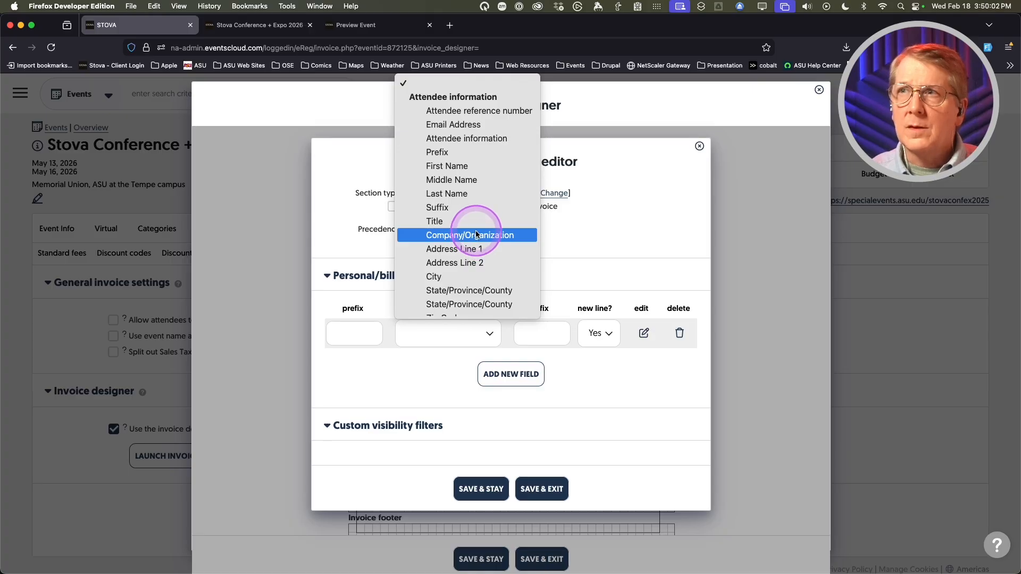
scroll(476, 234, "down", 10)
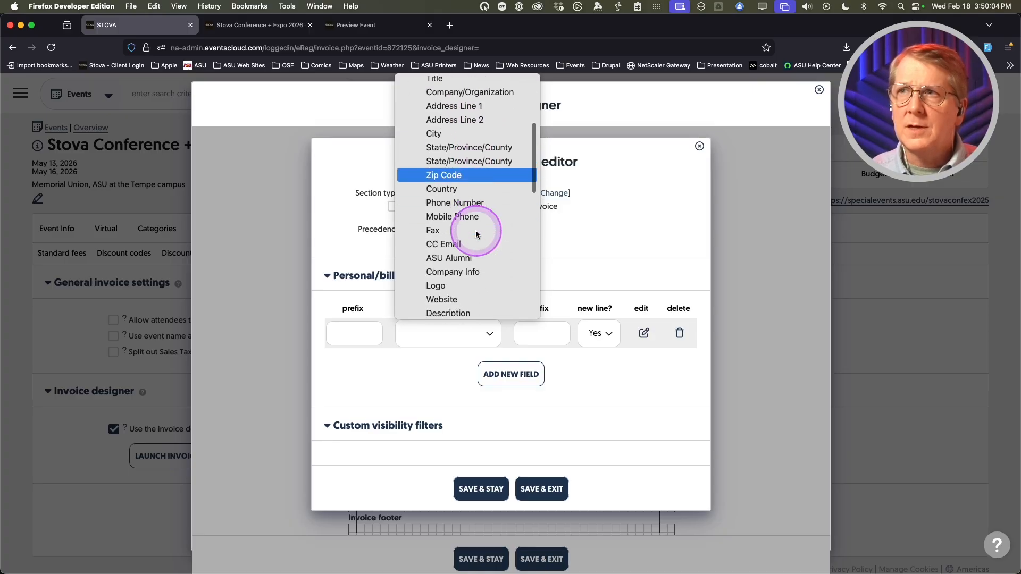
scroll(476, 233, "down", 10)
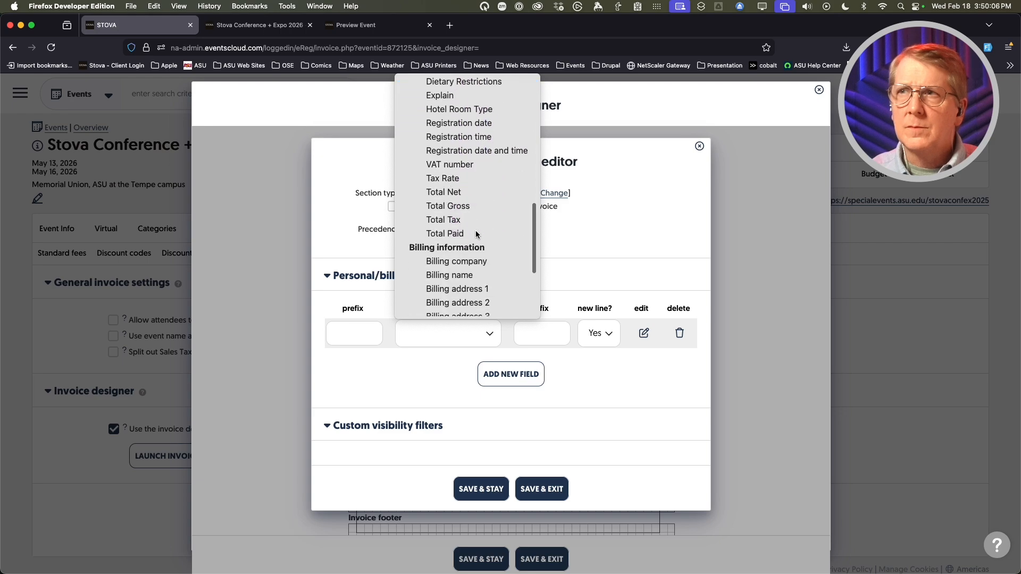
scroll(477, 234, "down", 1)
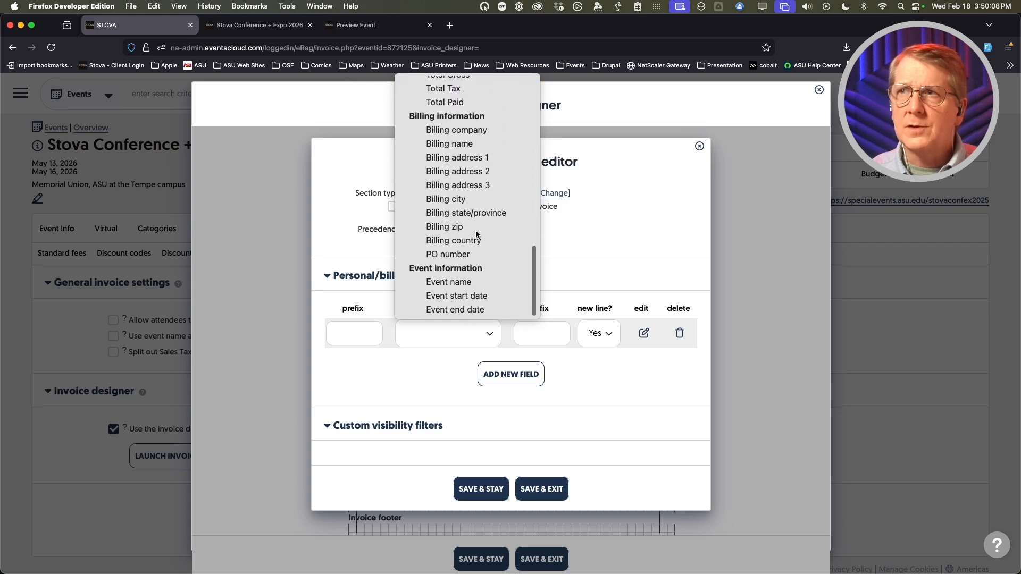
scroll(476, 234, "up", 1)
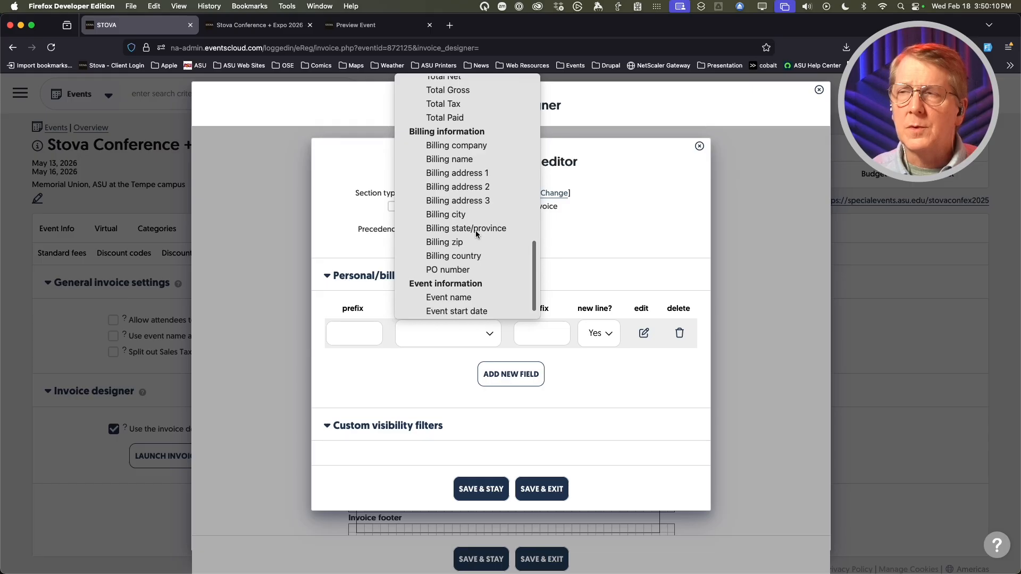
scroll(468, 249, "down", 1)
left_click(458, 282)
left_click(457, 282)
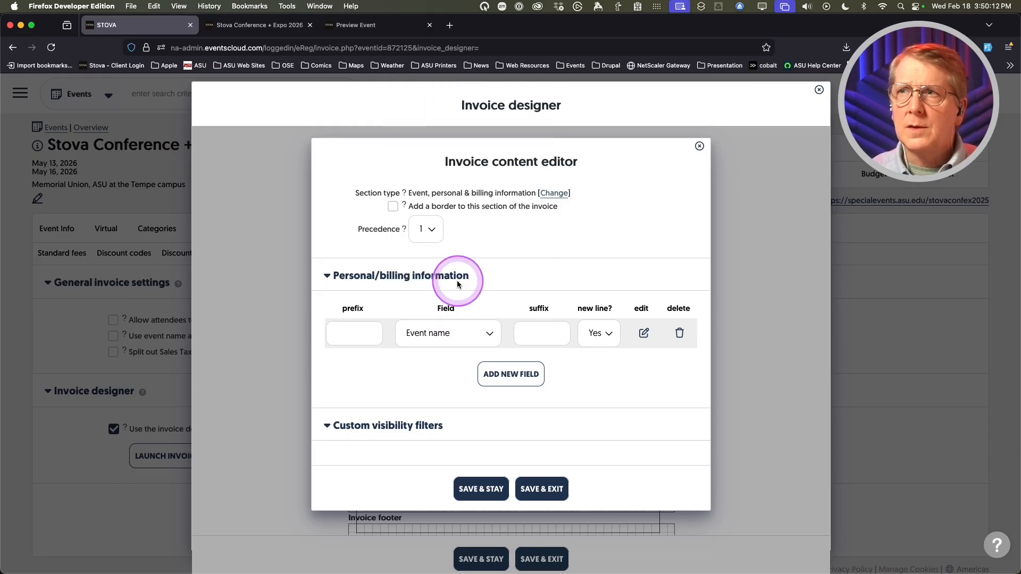
- Make the Event name row bold and save the section into the invoice header
left_click(644, 334)
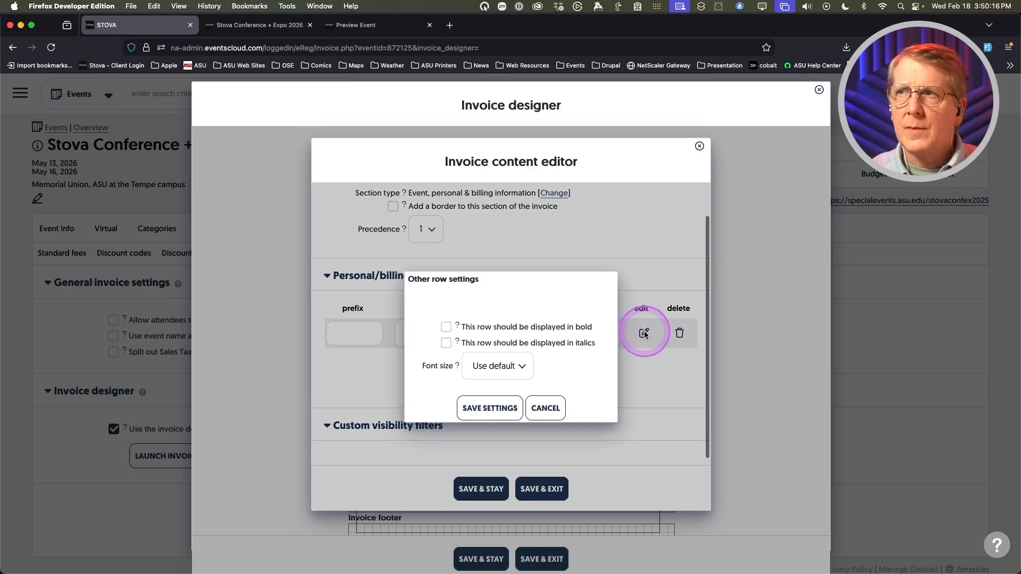
left_click(446, 327)
left_click(485, 412)
scroll(412, 433, "down", 3)
left_click(541, 490)
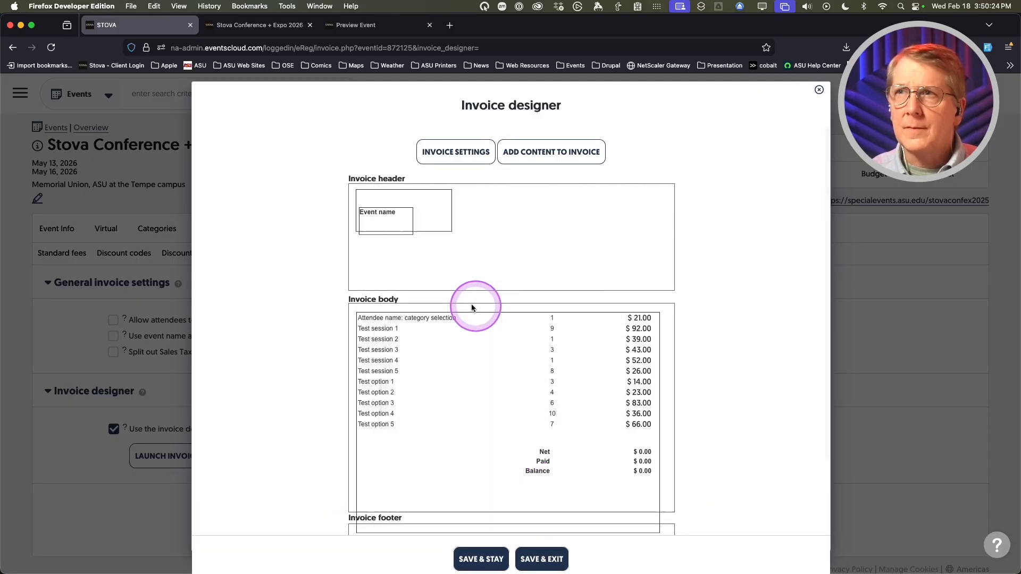
- Move the Event name box below the STOVA logo, widen it, and set its font size to 18
left_click_drag(377, 234, 403, 251)
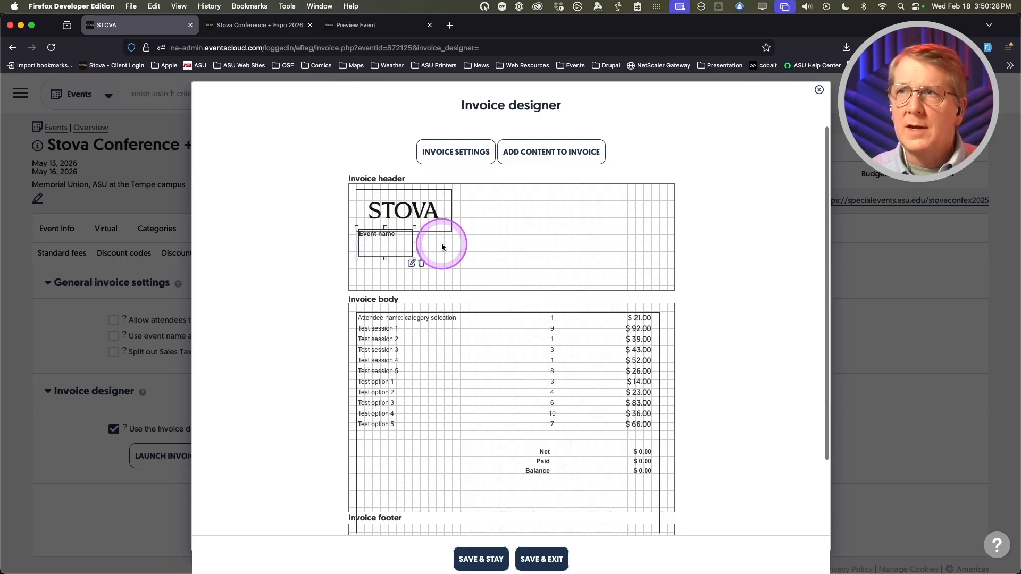
left_click_drag(415, 243, 533, 242)
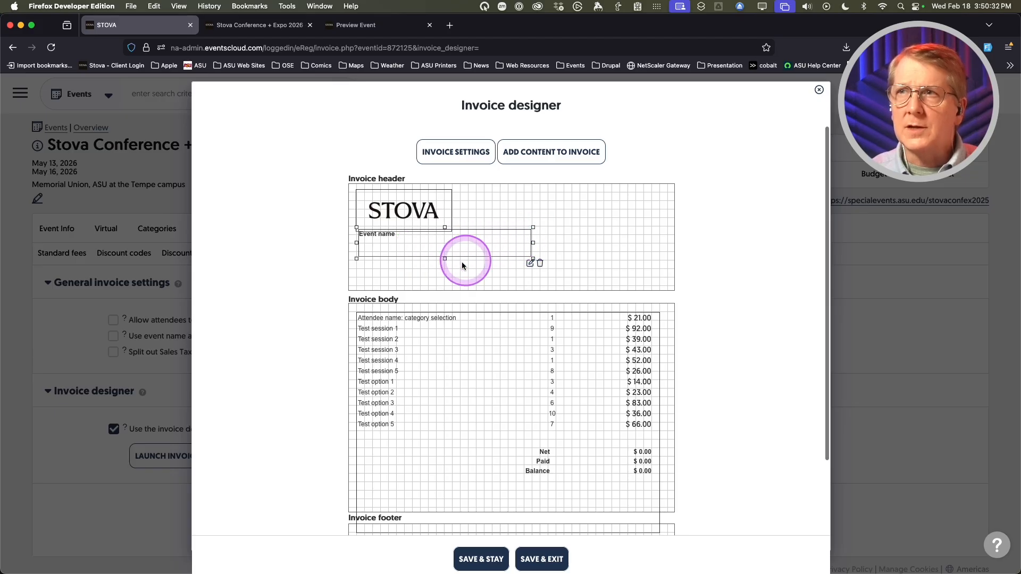
left_click(531, 264)
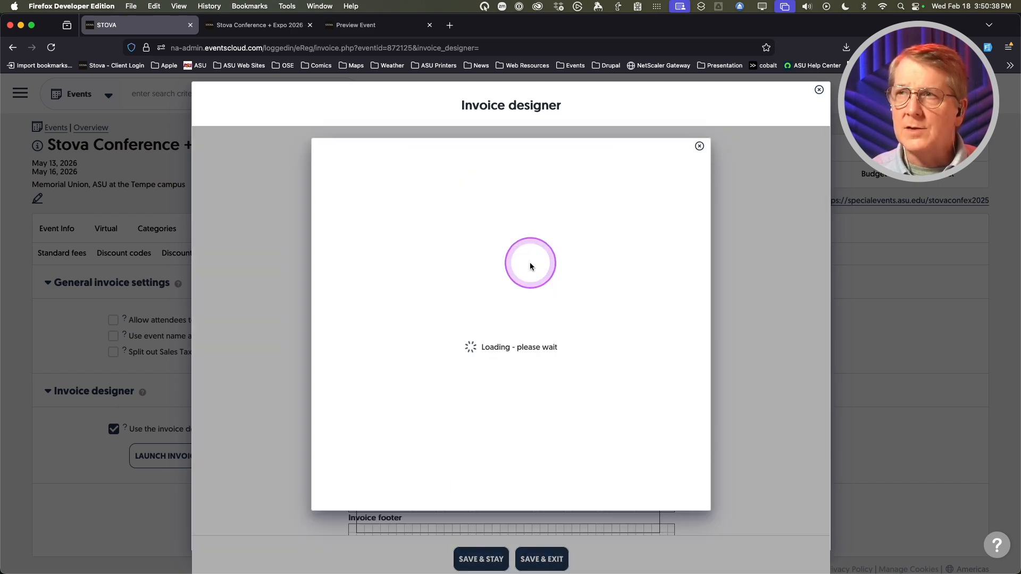
scroll(424, 404, "down", 2)
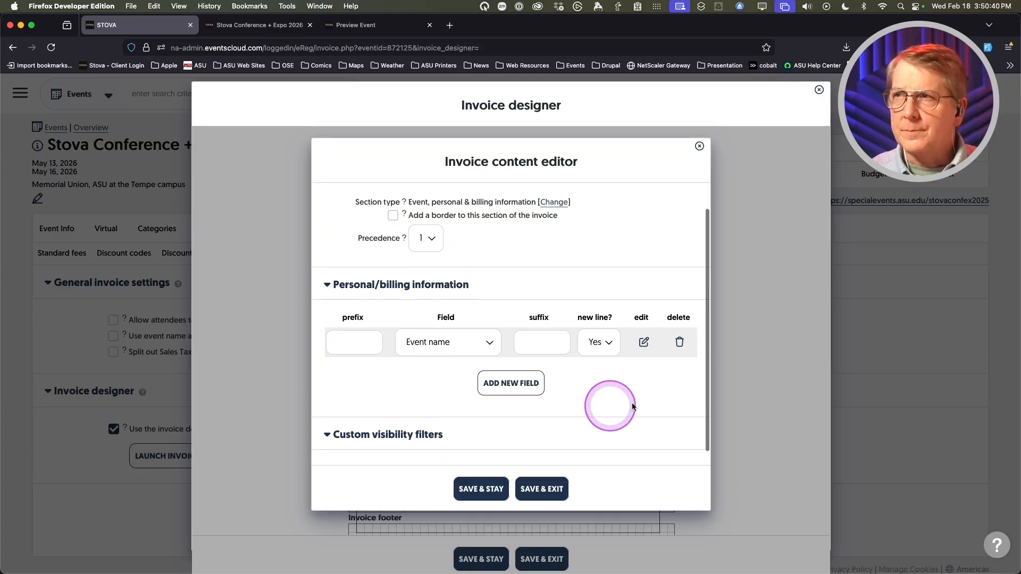
scroll(635, 393, "down", 3)
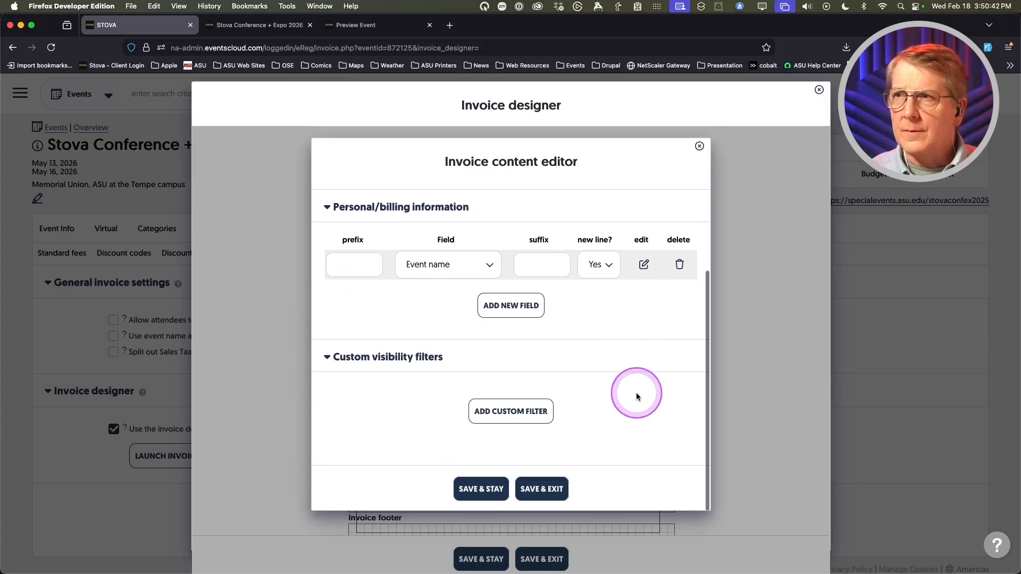
scroll(641, 385, "up", 3)
left_click(643, 338)
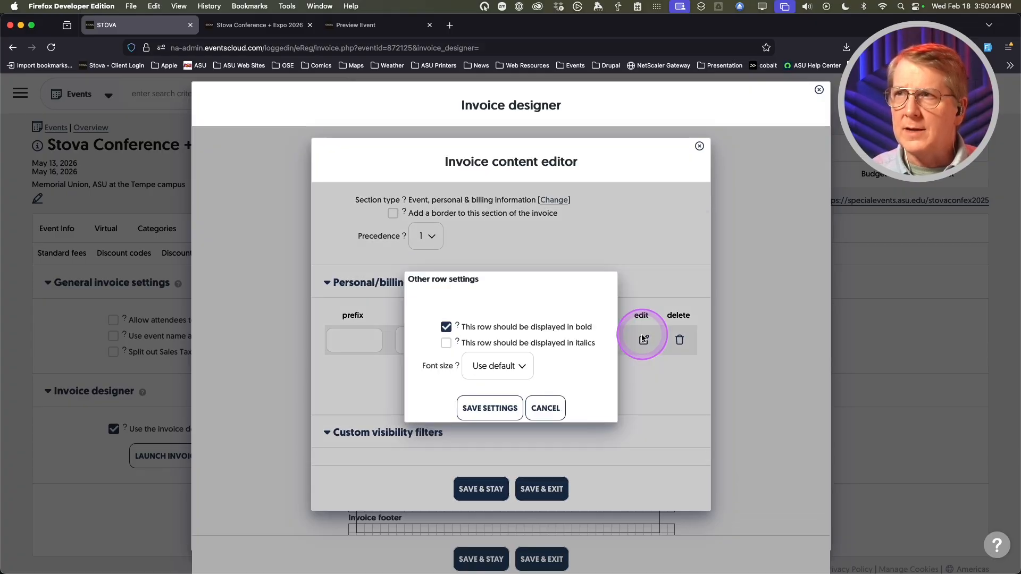
left_click(523, 365)
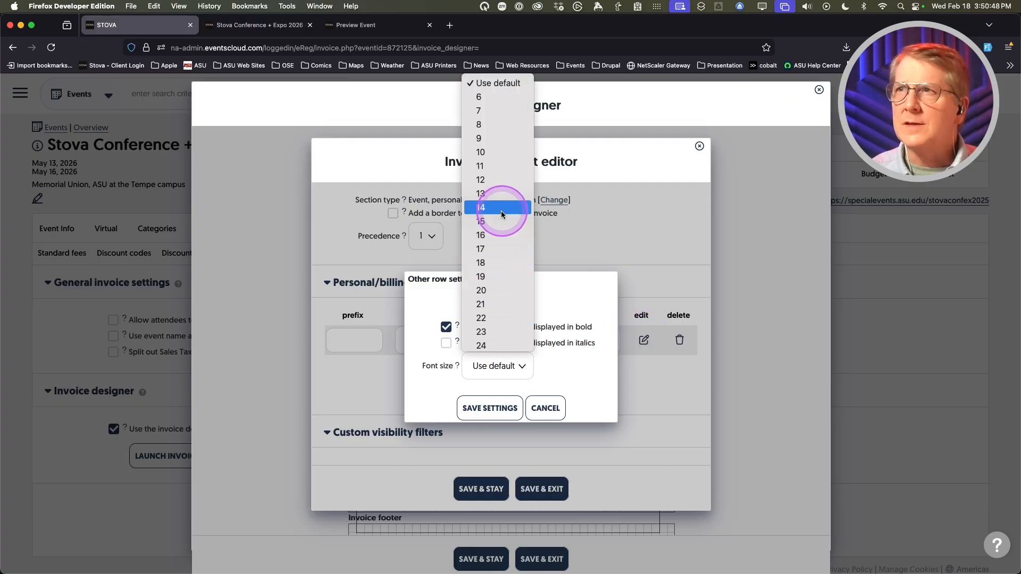
left_click(501, 261)
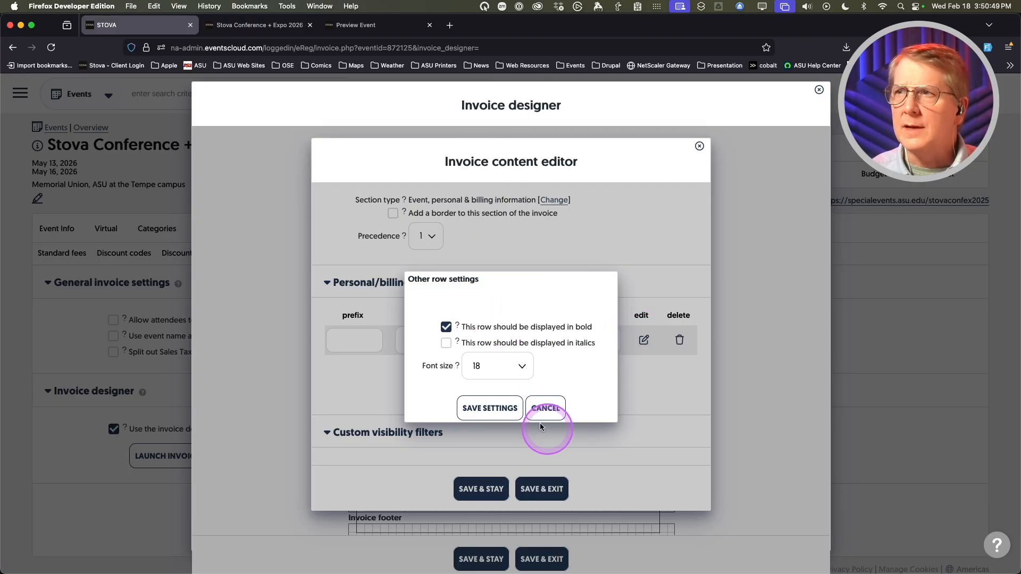
left_click(490, 407)
left_click(553, 484)
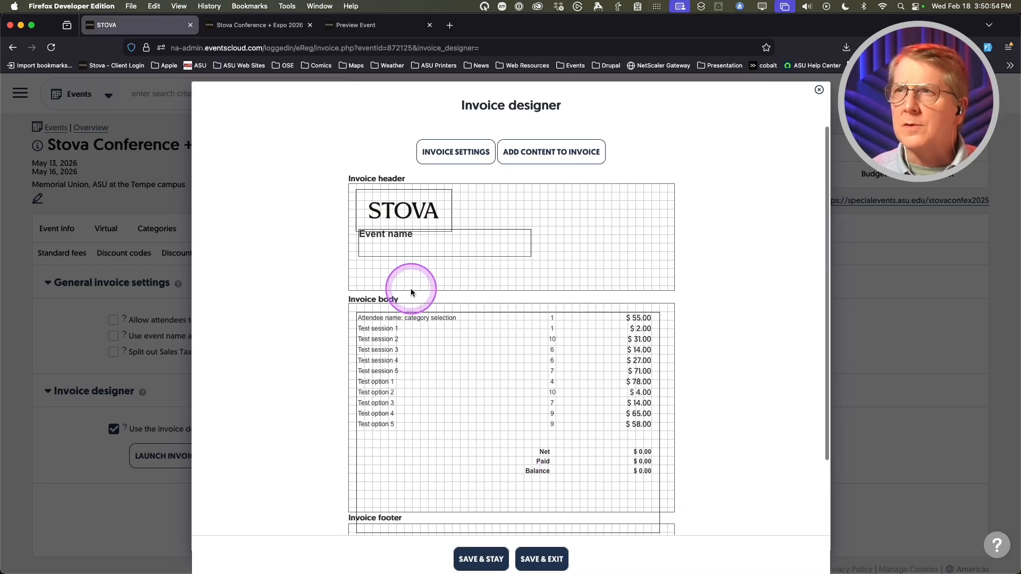
- Nudge the Event name box into place and save the invoice layout
left_click_drag(449, 240, 453, 242)
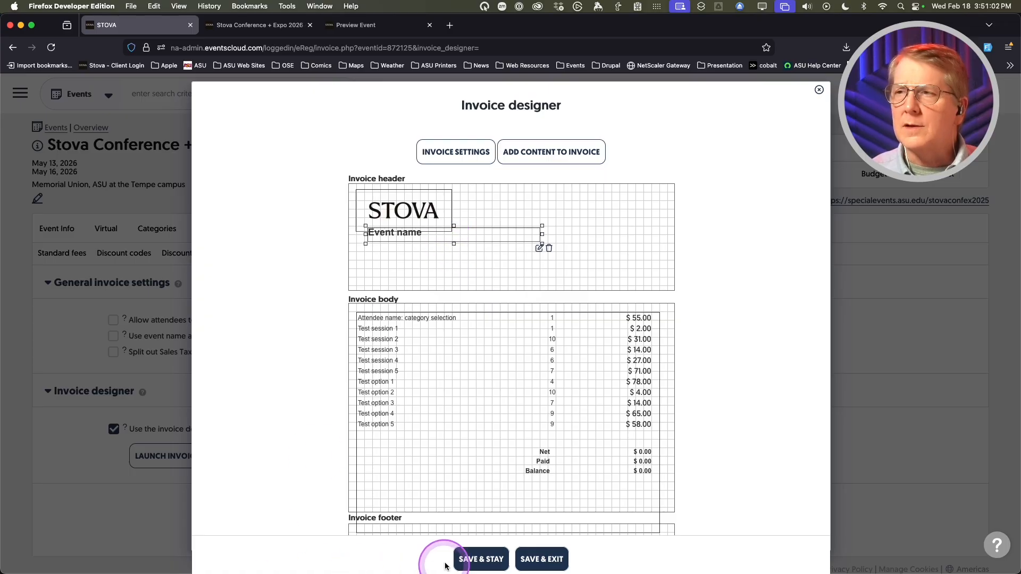
left_click(481, 558)
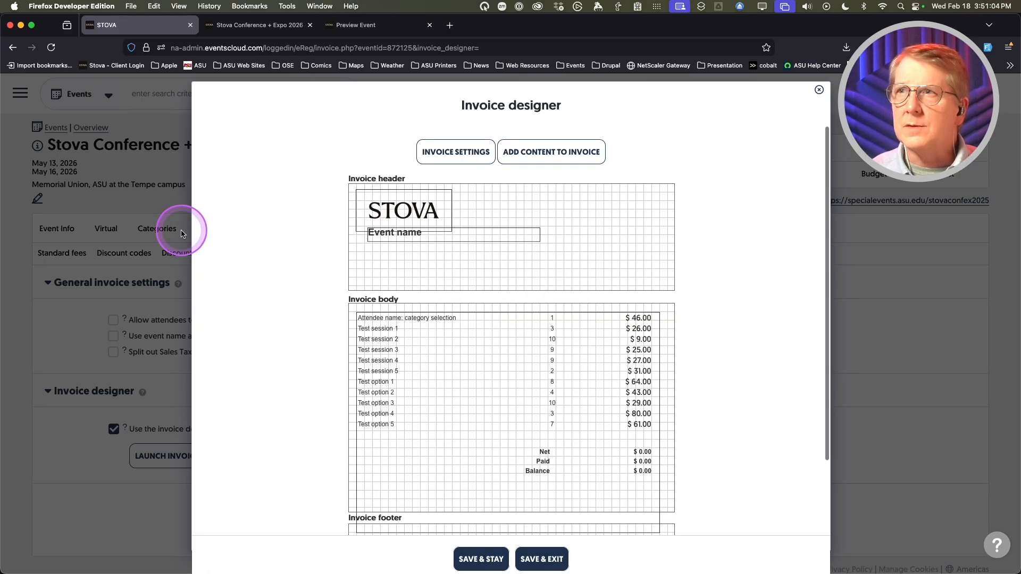
left_click(532, 154)
- Add a new information section with First Name and Last Name field rows
left_click(390, 249)
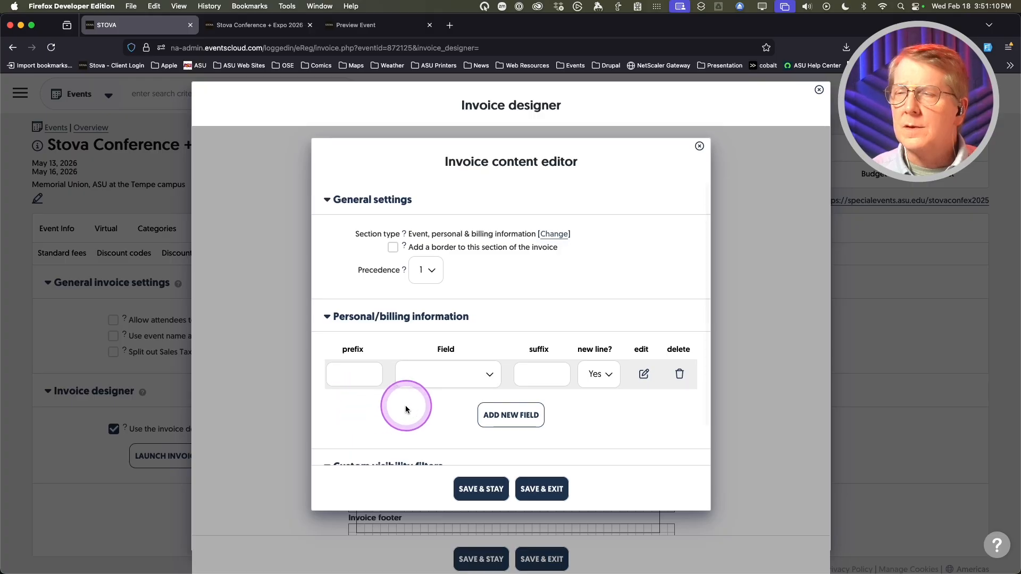
scroll(405, 405, "down", 2)
left_click(470, 330)
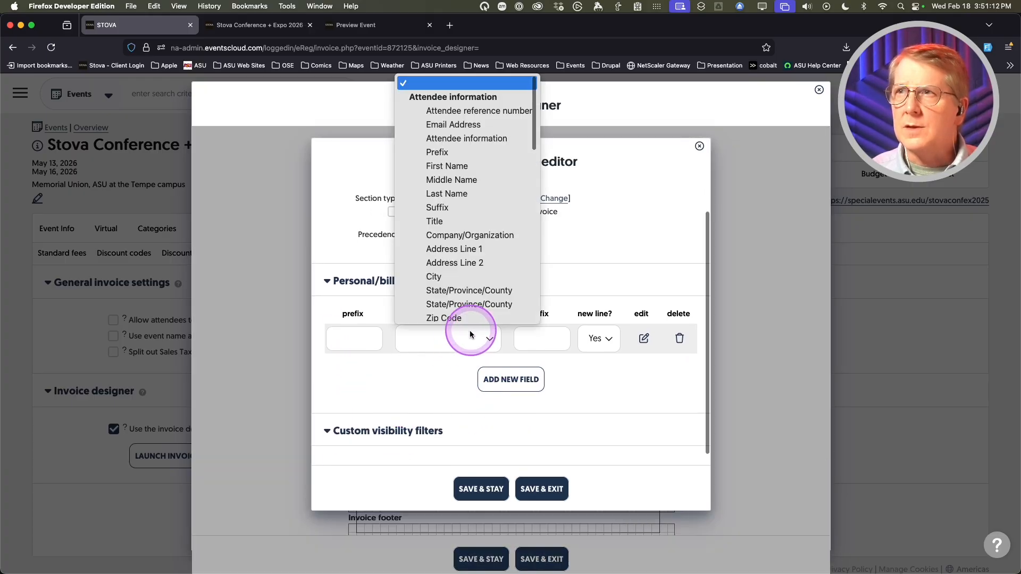
left_click(479, 169)
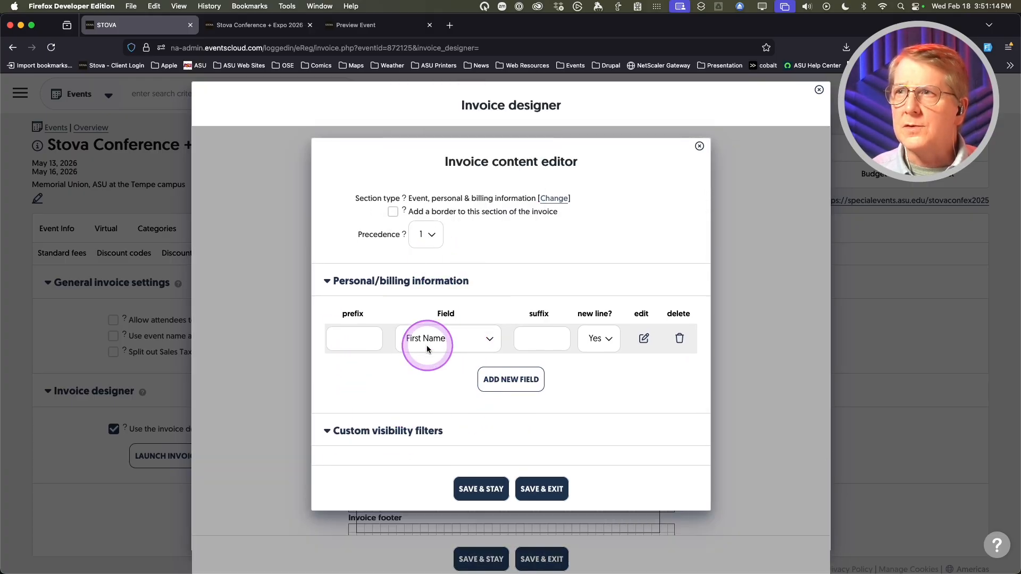
left_click(484, 394)
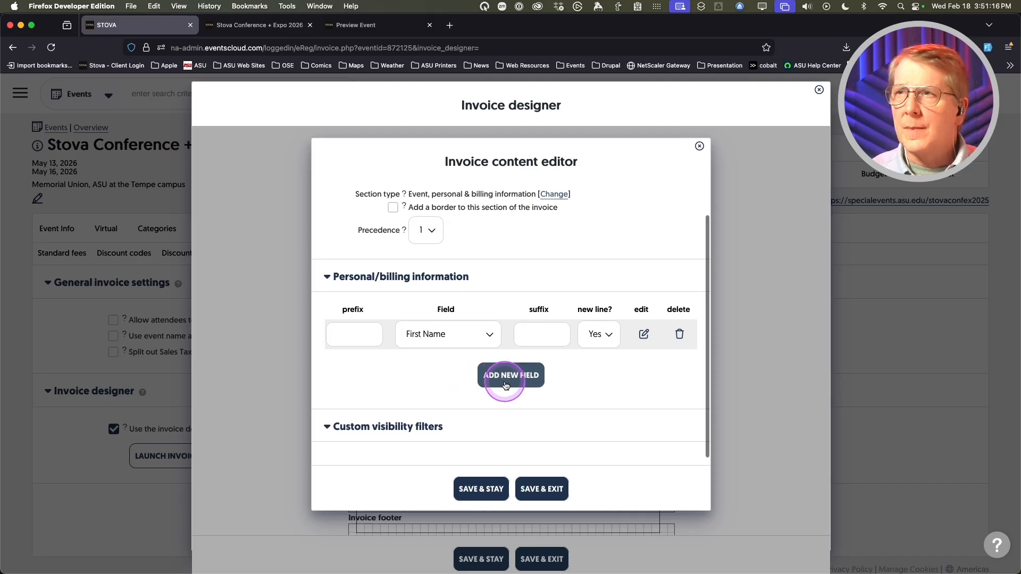
left_click(489, 367)
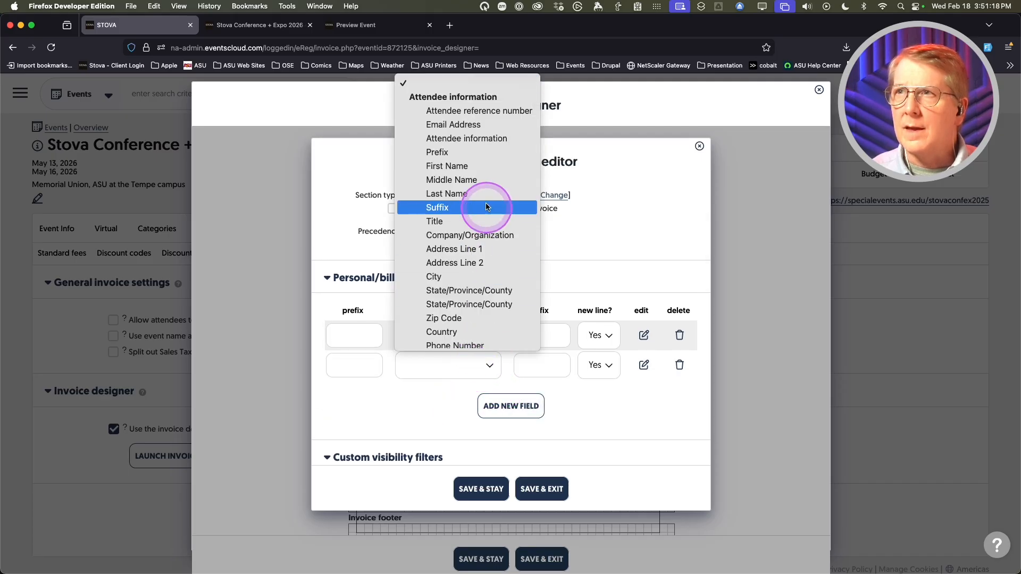
left_click(485, 193)
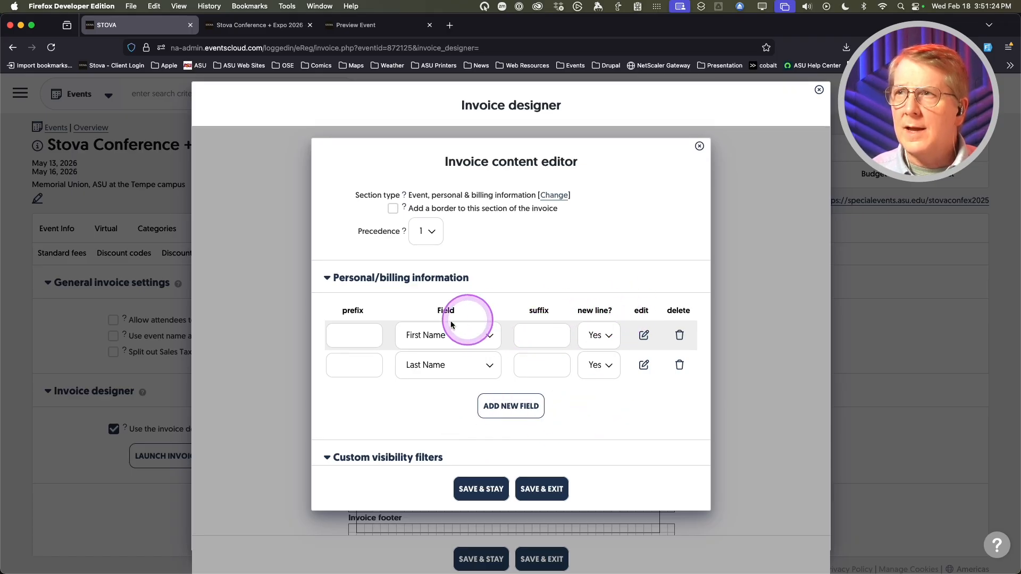
- Set First Name's new line to No and add a Company/Organization field row
left_click(597, 336)
left_click(597, 342)
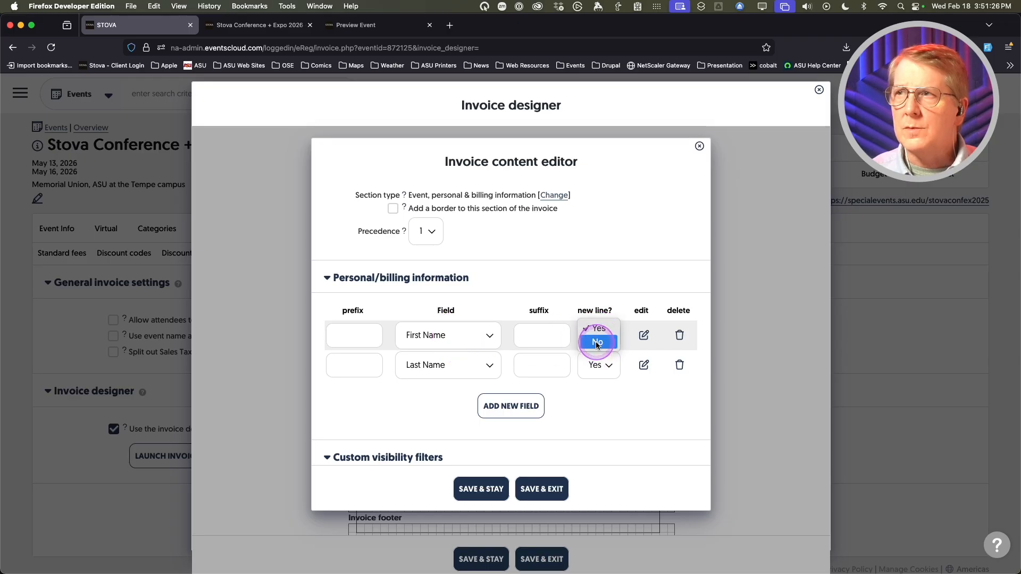
left_click(511, 406)
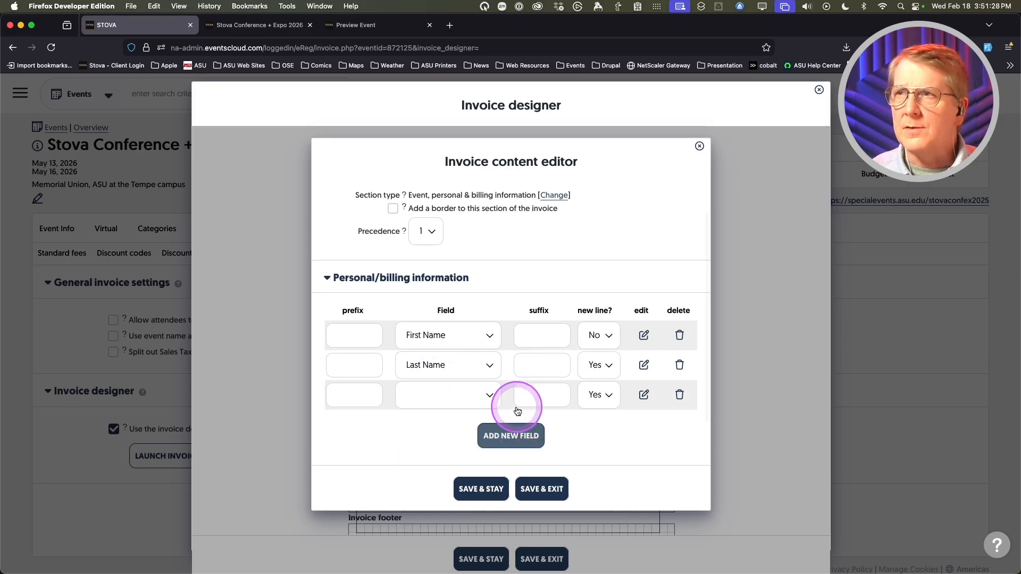
left_click(486, 395)
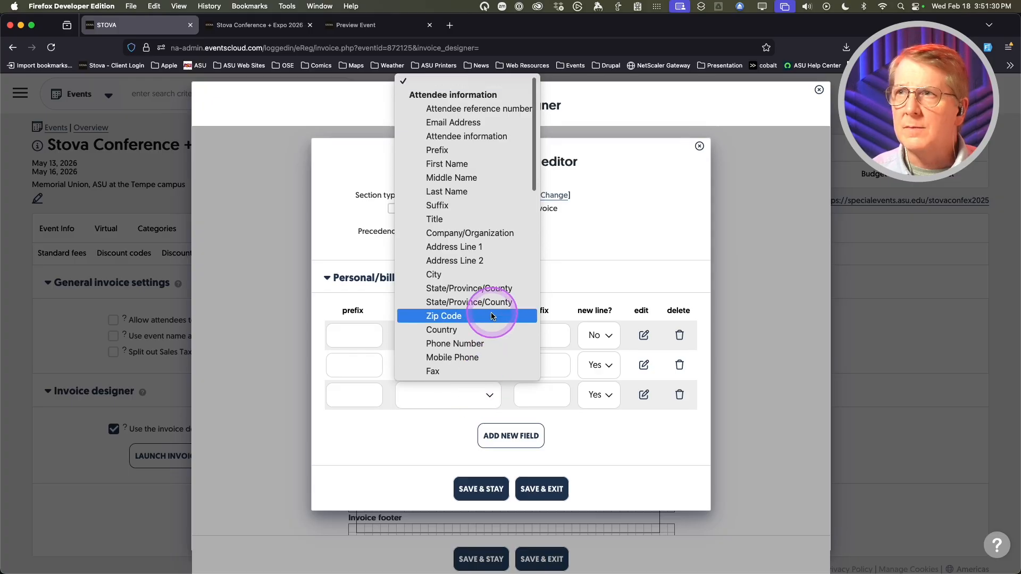
left_click(477, 232)
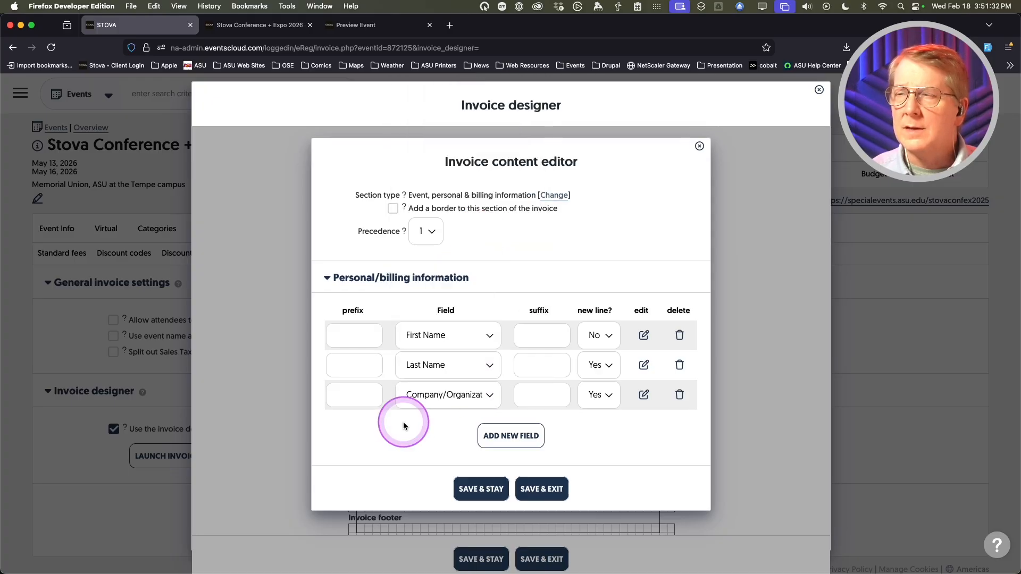
scroll(410, 424, "down", 1)
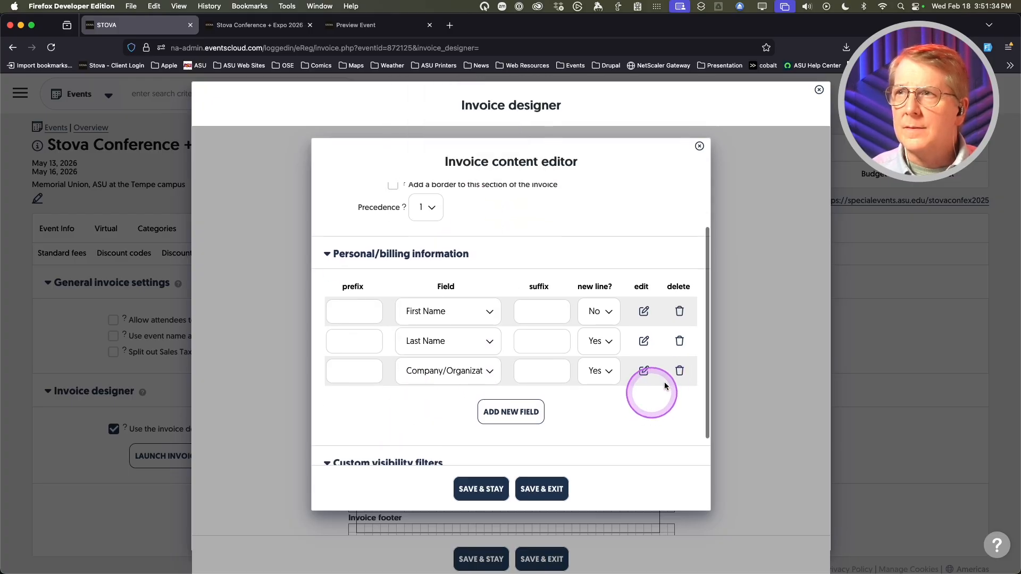
- Give the First Name and Company/Organization rows font size 12, then save the section
left_click(643, 312)
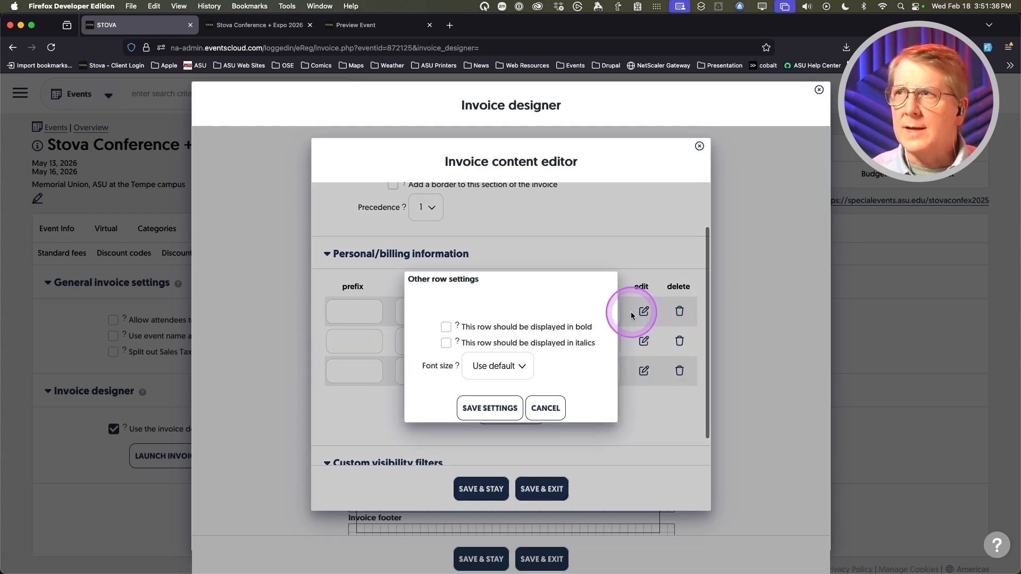
left_click(483, 366)
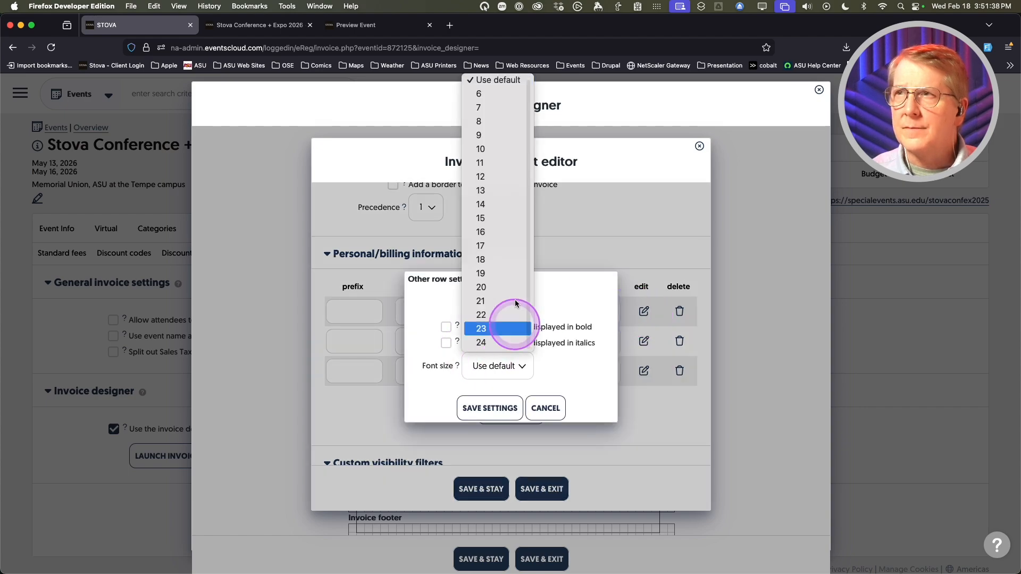
left_click(500, 178)
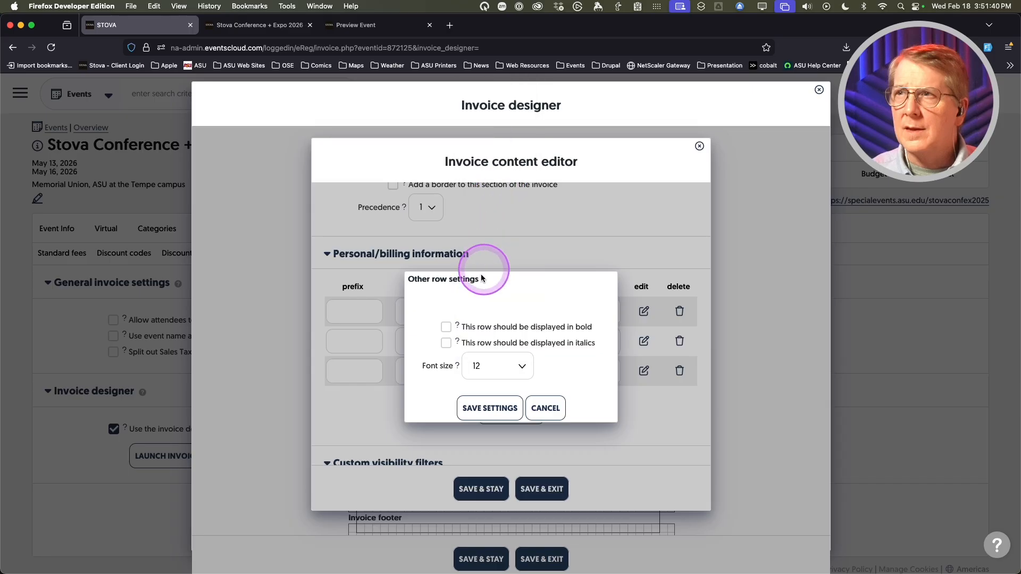
left_click(500, 413)
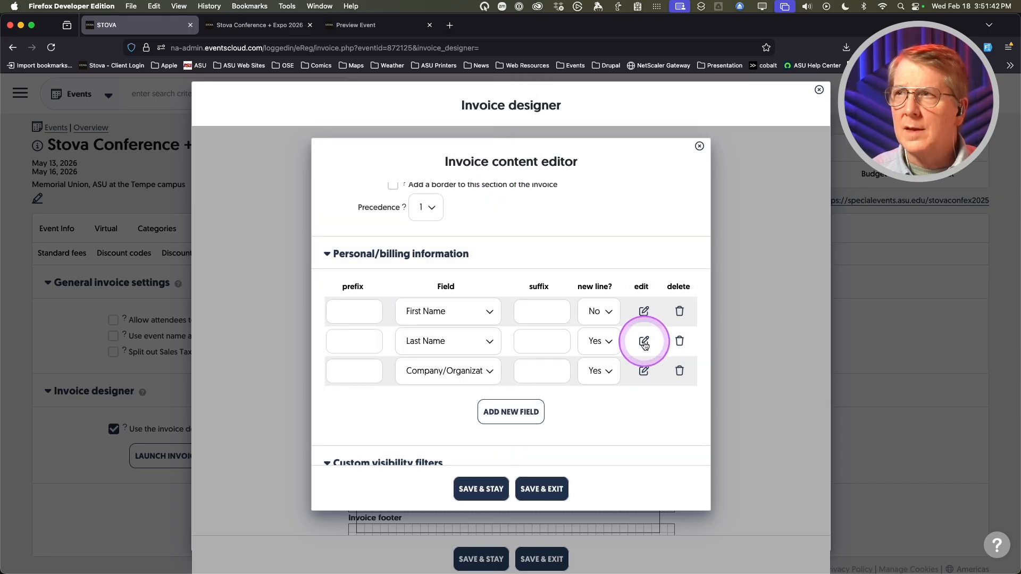
left_click(644, 341)
left_click(474, 365)
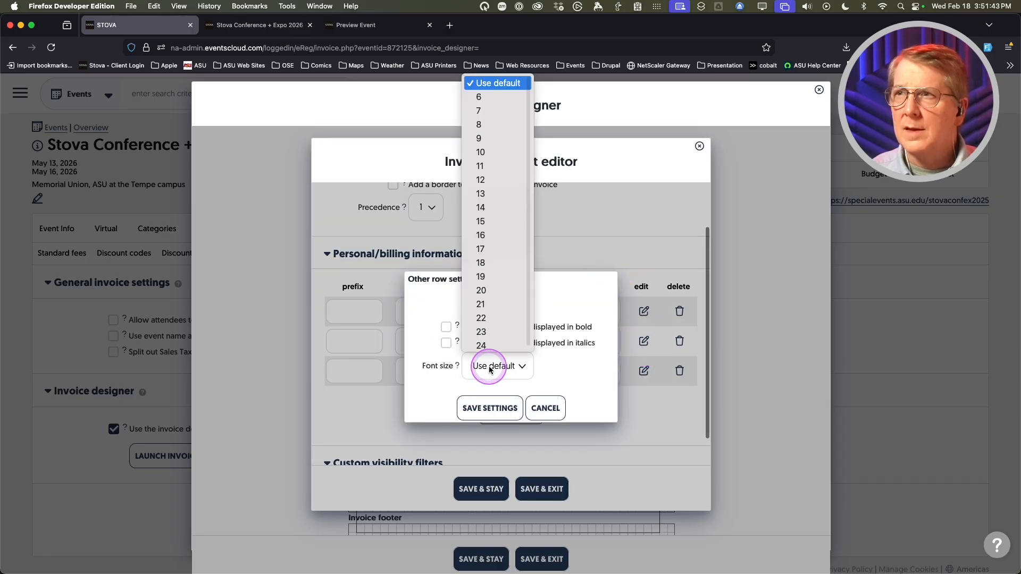
left_click(497, 214)
left_click(485, 405)
left_click(643, 371)
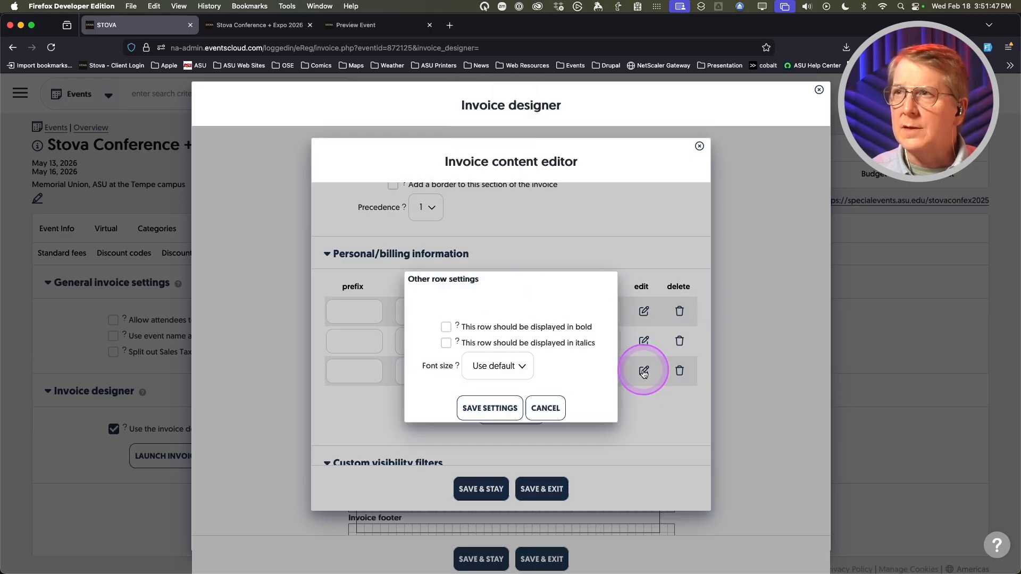
left_click(485, 365)
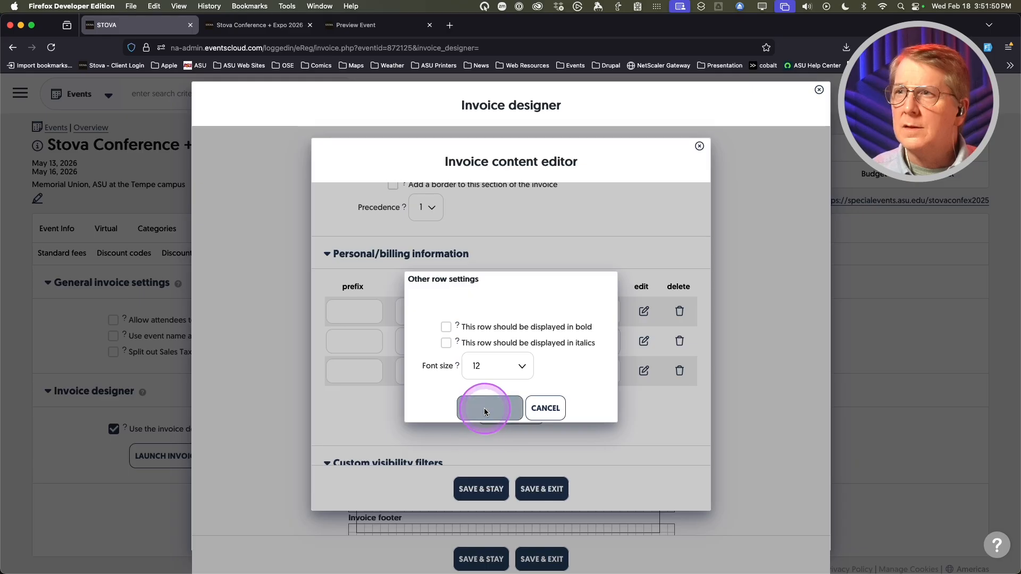
left_click(479, 407)
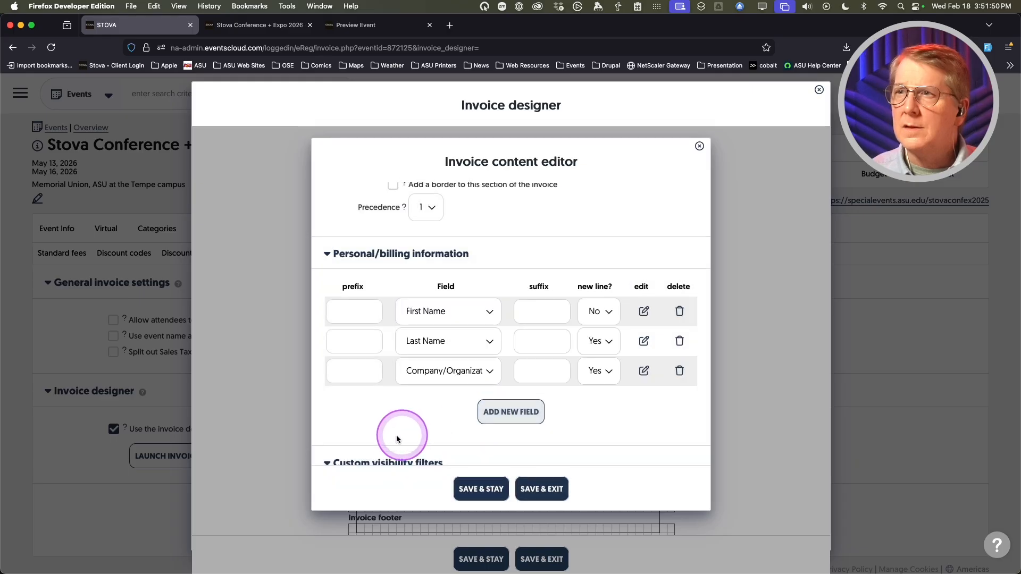
left_click(533, 489)
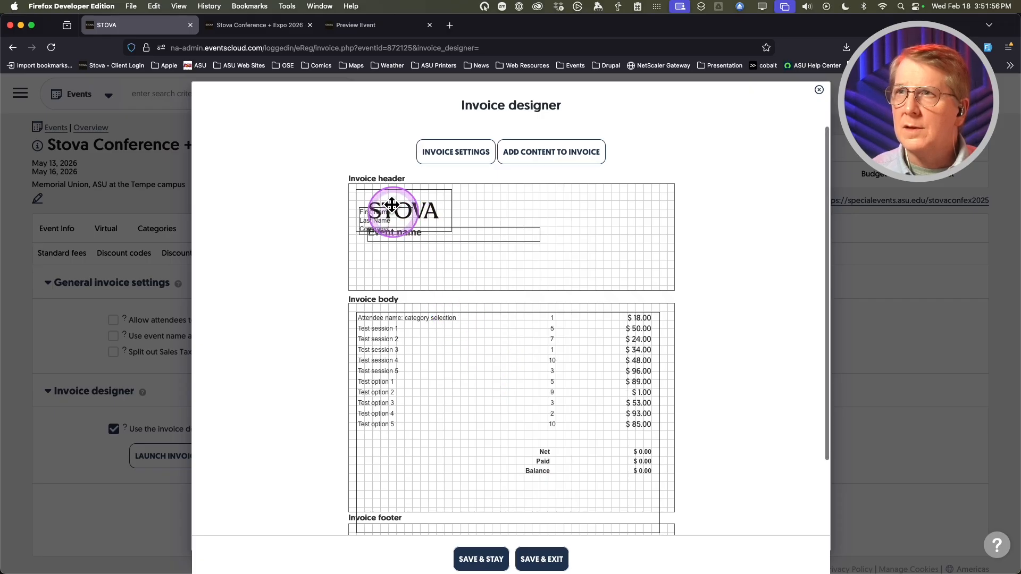
- Move the name and company block below Event name, then widen and heighten it
left_click_drag(392, 204, 384, 244)
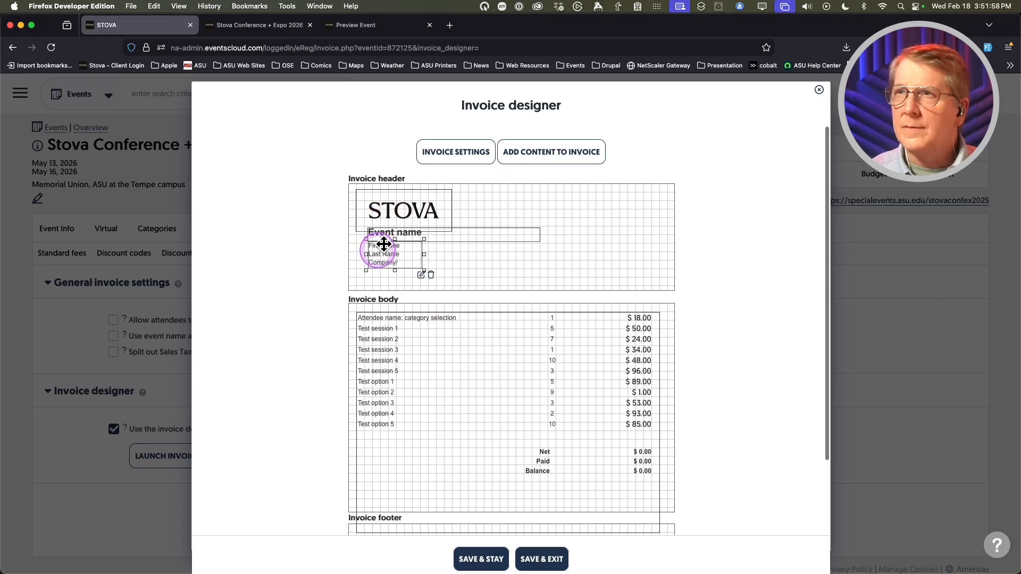
left_click_drag(423, 253, 526, 254)
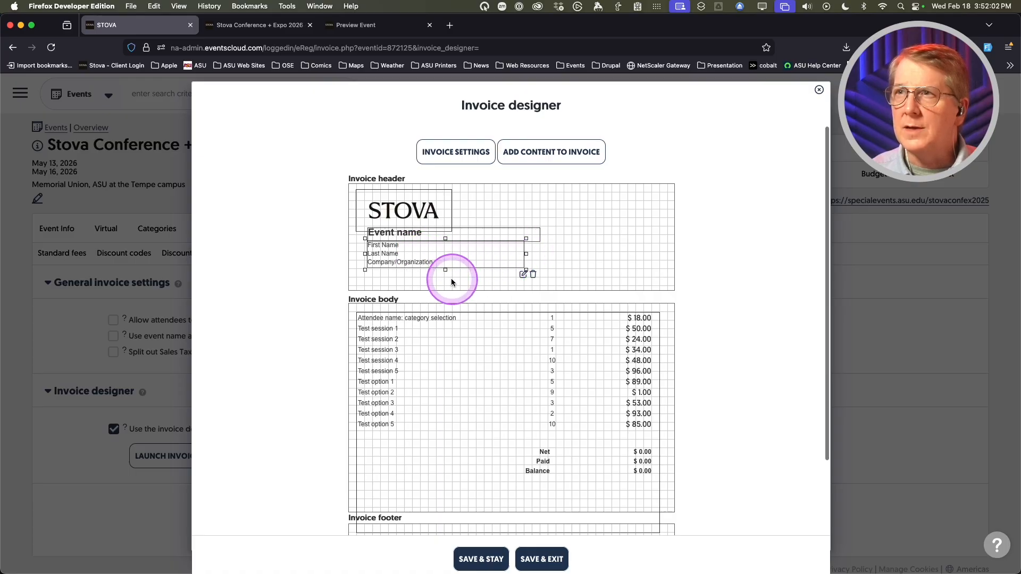
left_click_drag(444, 271, 444, 277)
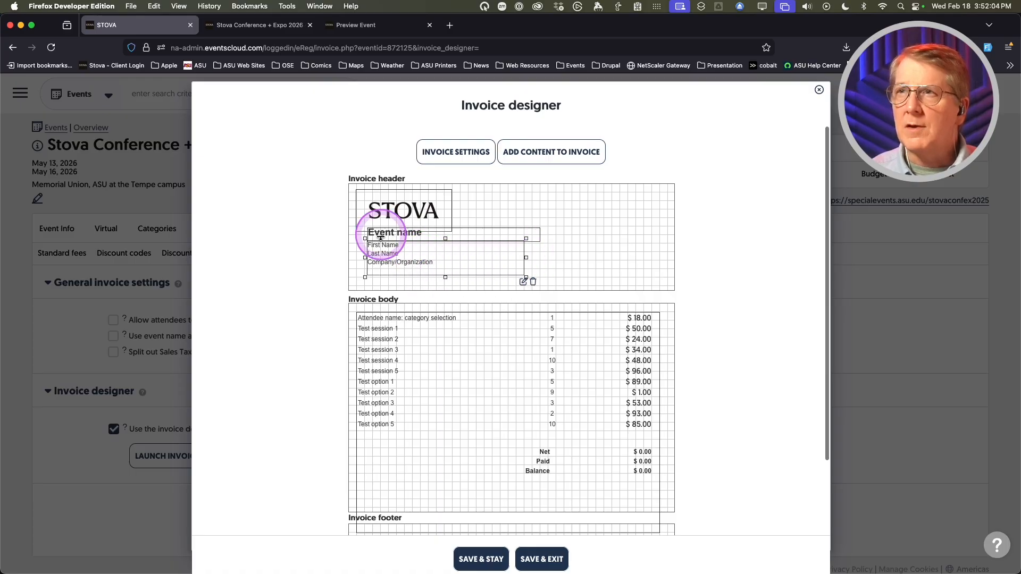
left_click_drag(391, 241, 420, 258)
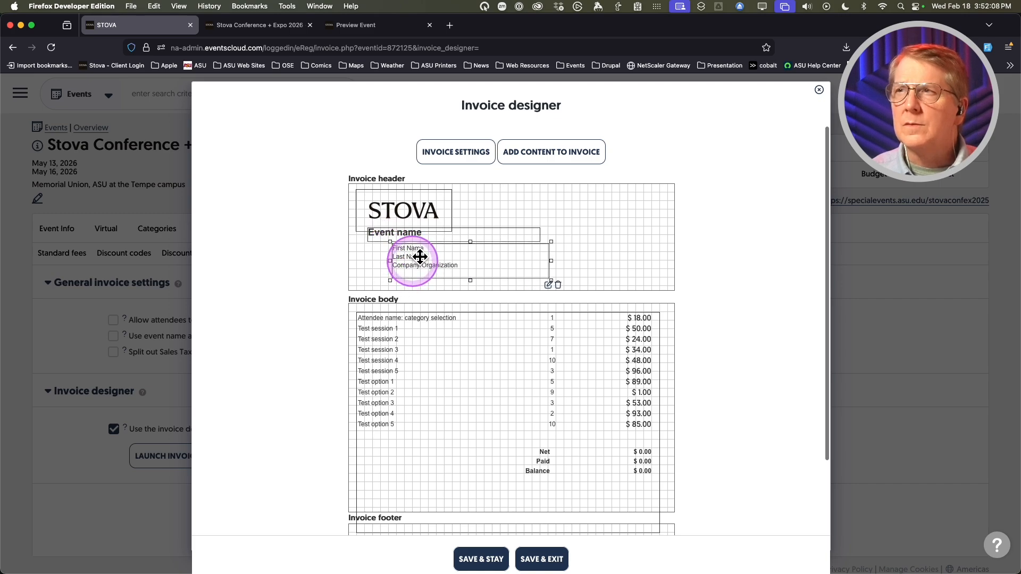
- Set Last Name's new line to No so First and Last Name share a line, then save
left_click(548, 285)
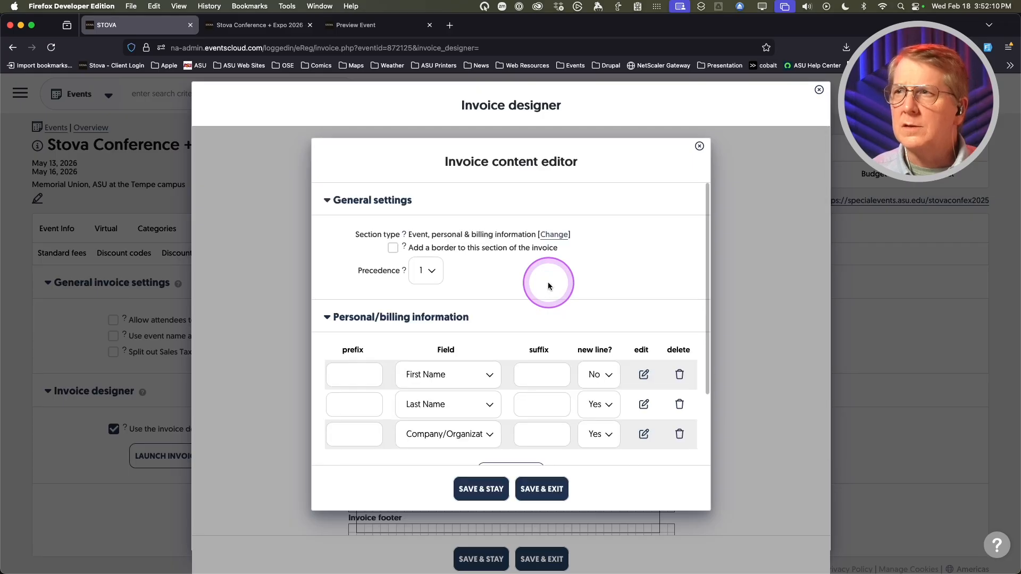
left_click(601, 374)
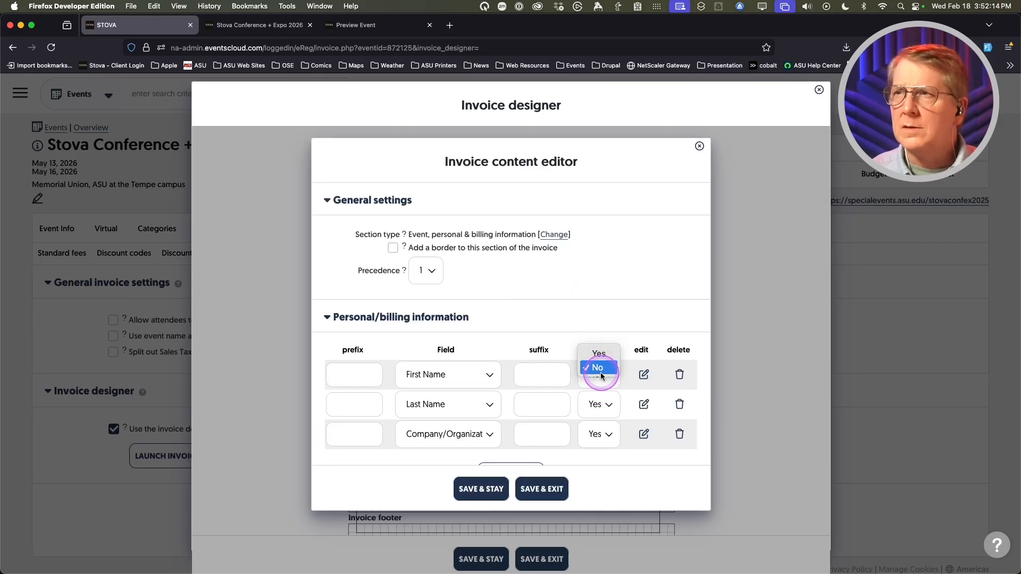
left_click(599, 371)
left_click(597, 405)
left_click(597, 412)
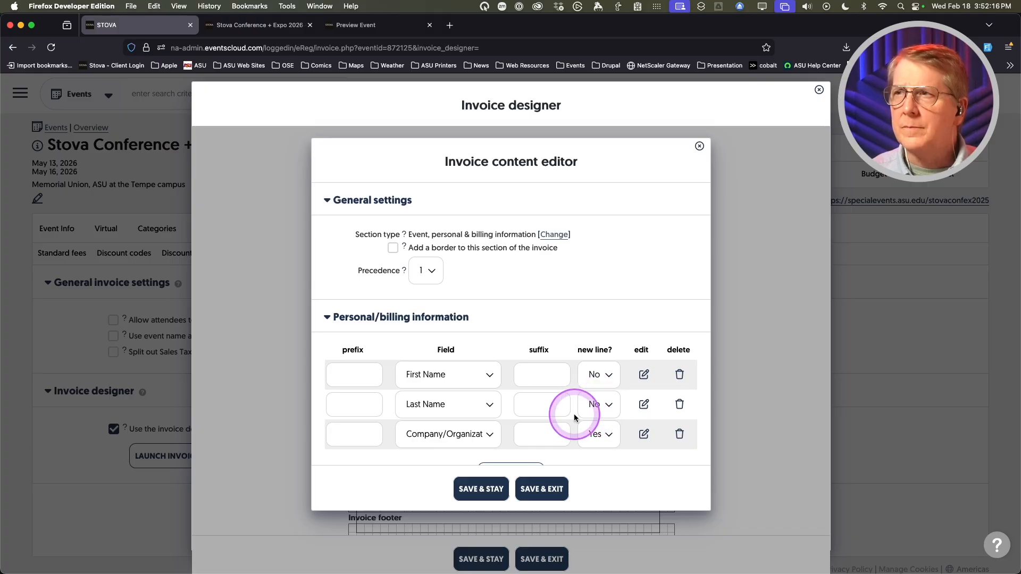
left_click(543, 490)
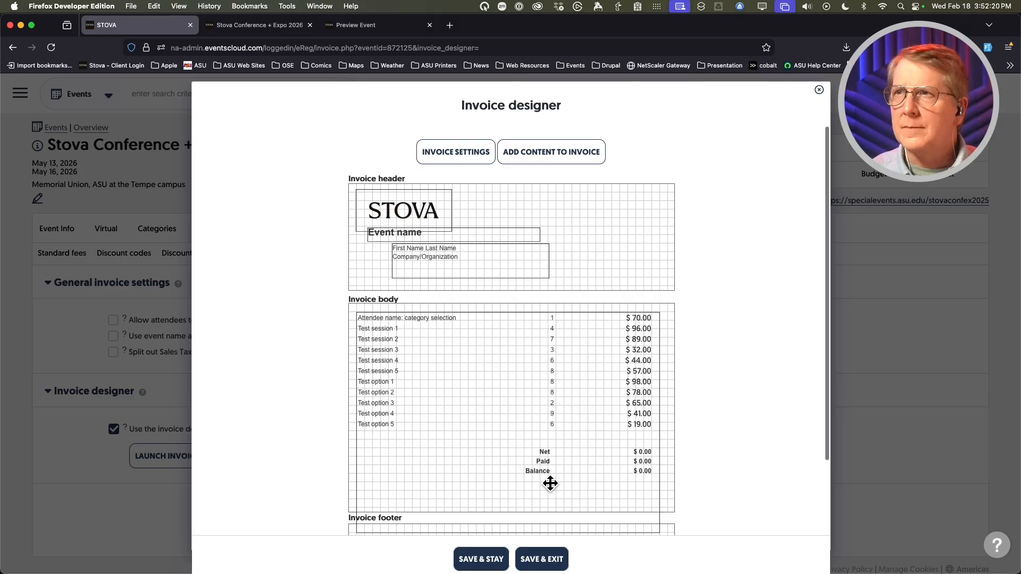
- Nudge the name and company block slightly to the right
left_click(487, 338)
left_click(485, 263)
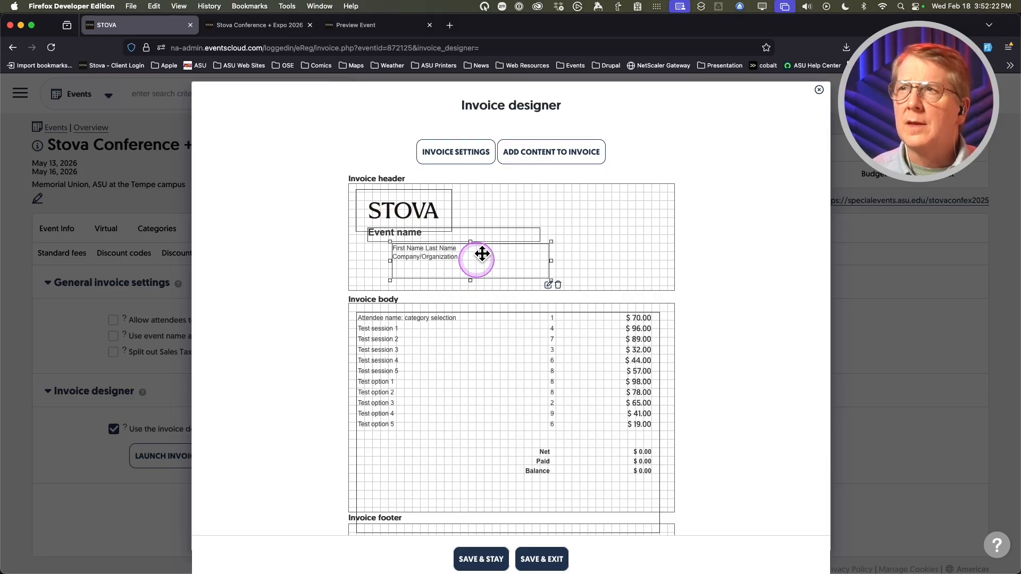
left_click_drag(482, 254, 492, 254)
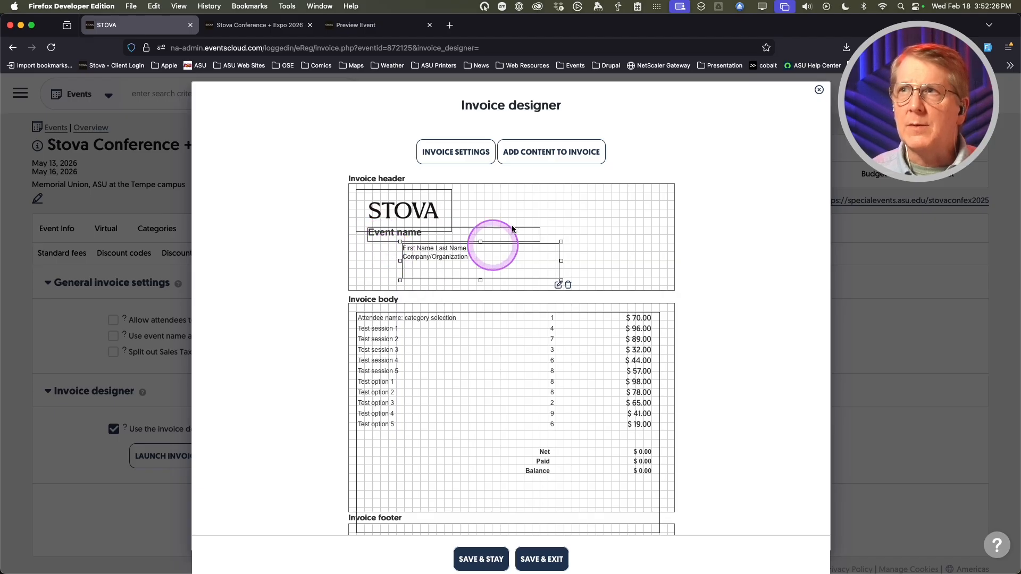
left_click(526, 154)
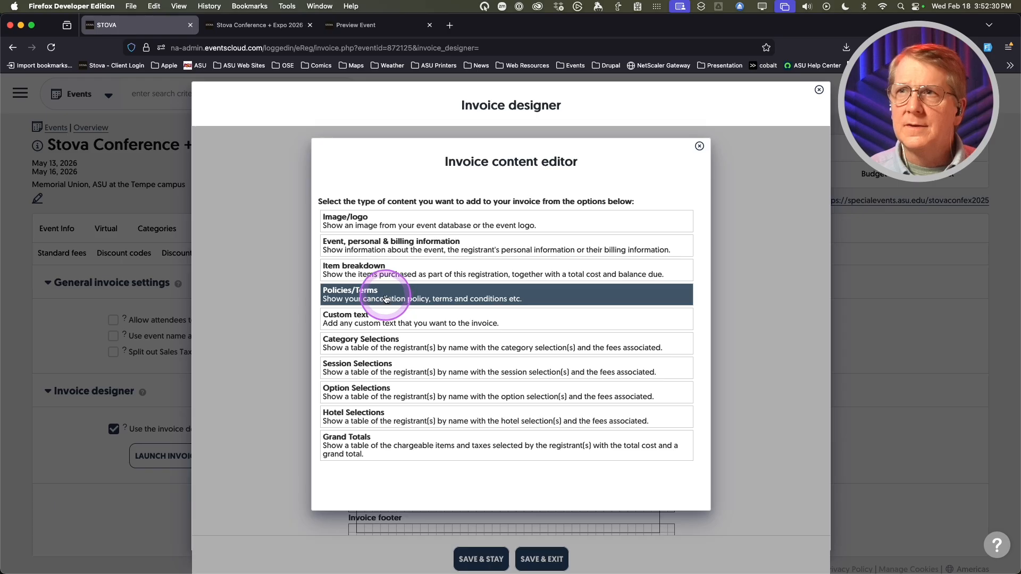
left_click(699, 147)
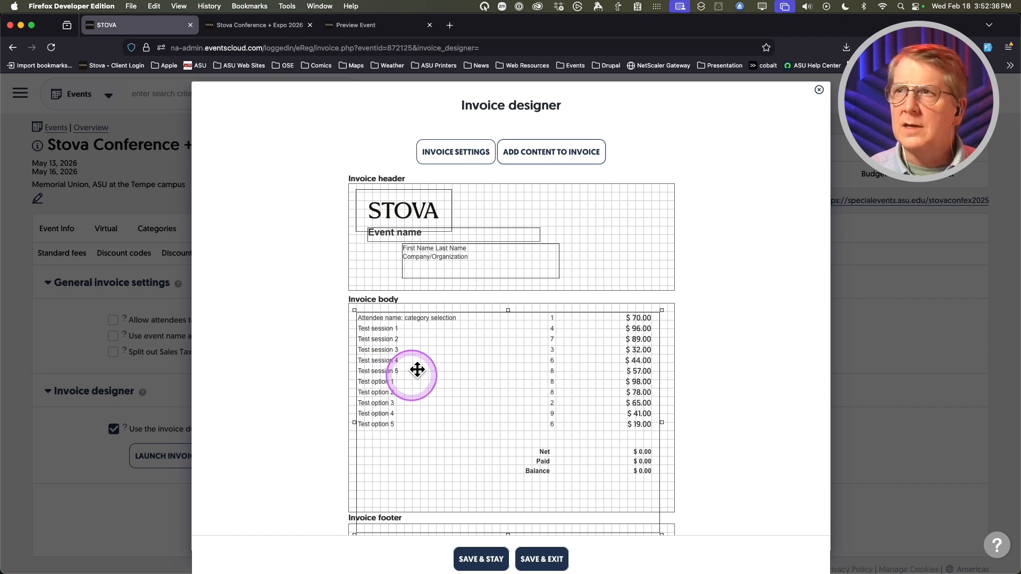
- Shorten the invoice body area and move the footer's Payment Instructions box higher
scroll(622, 464, "down", 3)
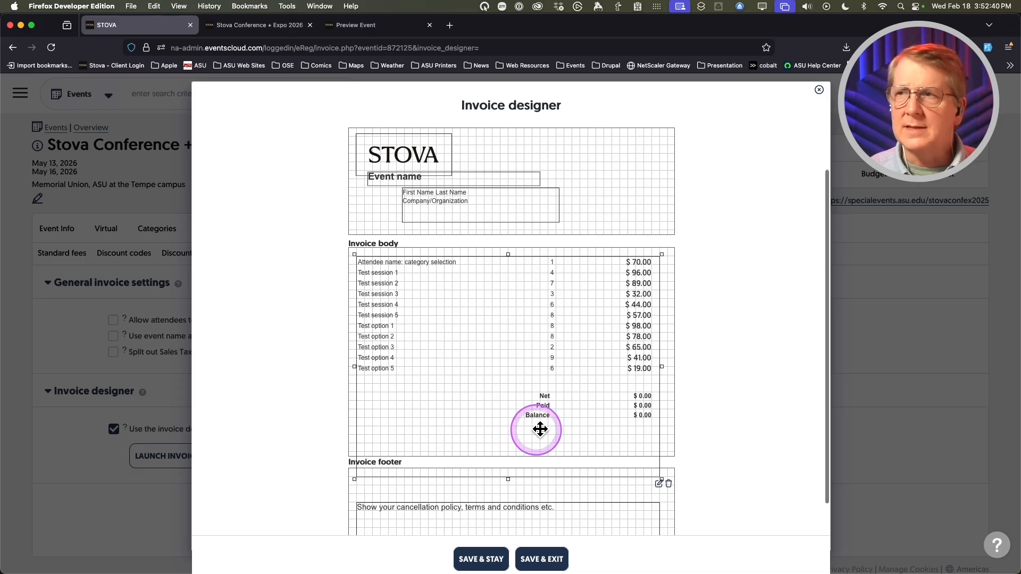
left_click_drag(508, 480, 514, 443)
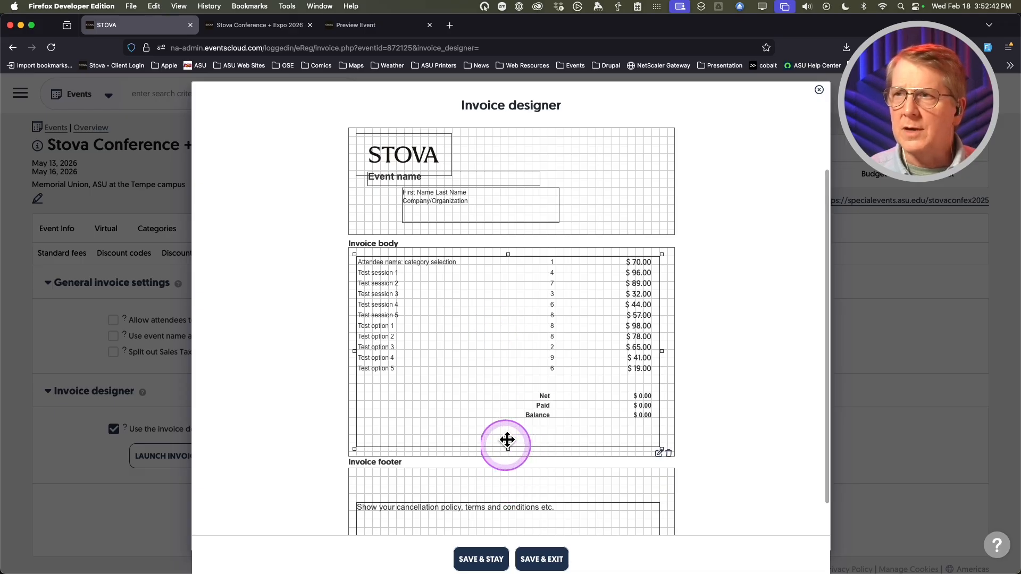
scroll(480, 449, "down", 2)
left_click_drag(470, 427, 473, 405)
left_click_drag(457, 457, 461, 437)
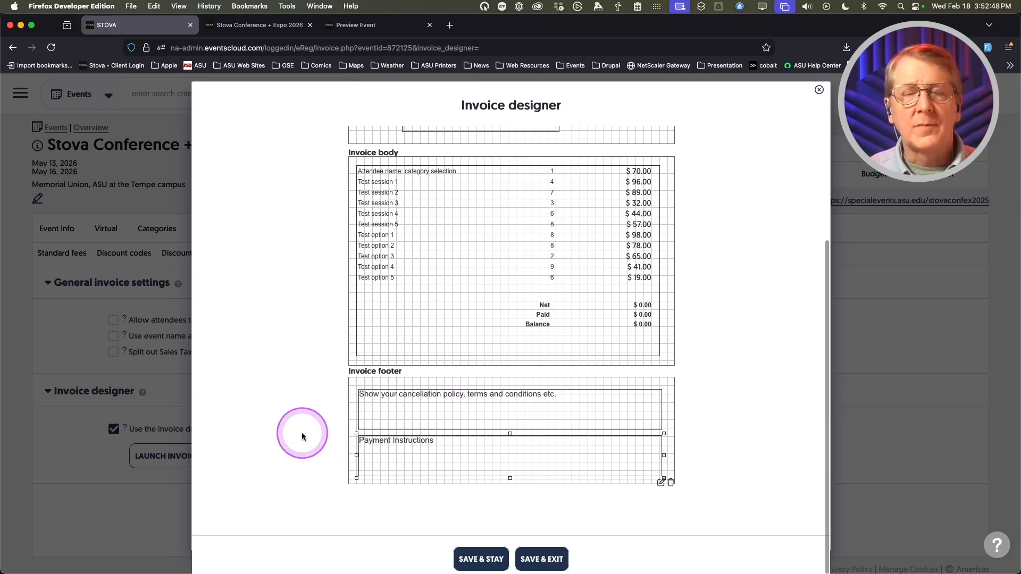
scroll(301, 435, "up", 4)
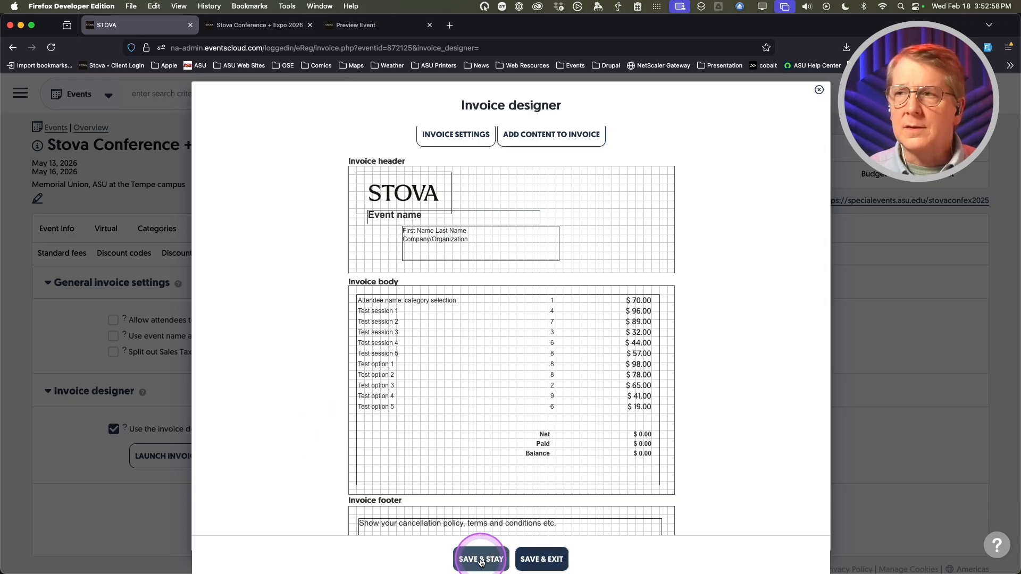
- Save and close the invoice designer, then bring up the Event Info submenu
left_click(542, 561)
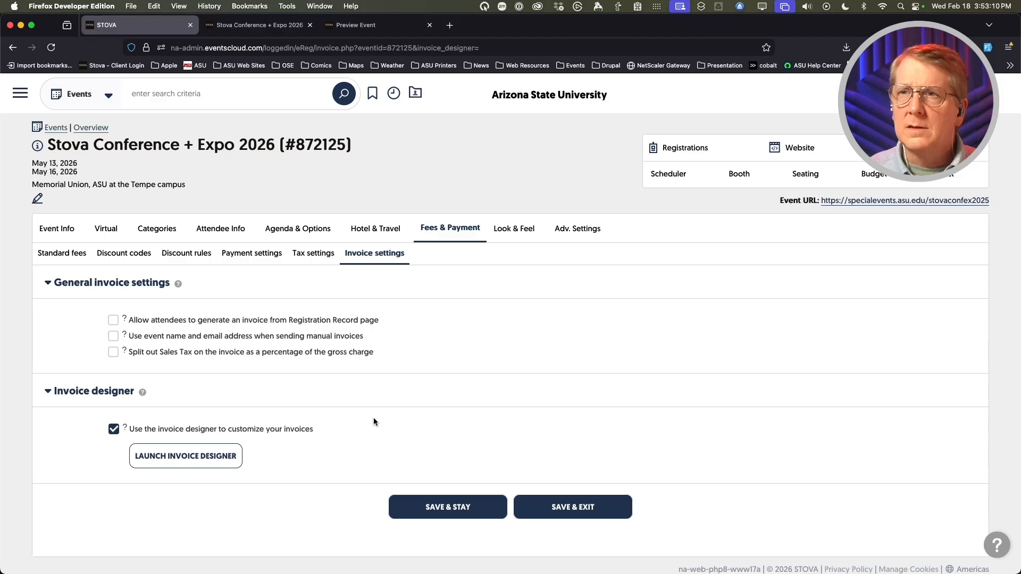
mouse_move(675, 145)
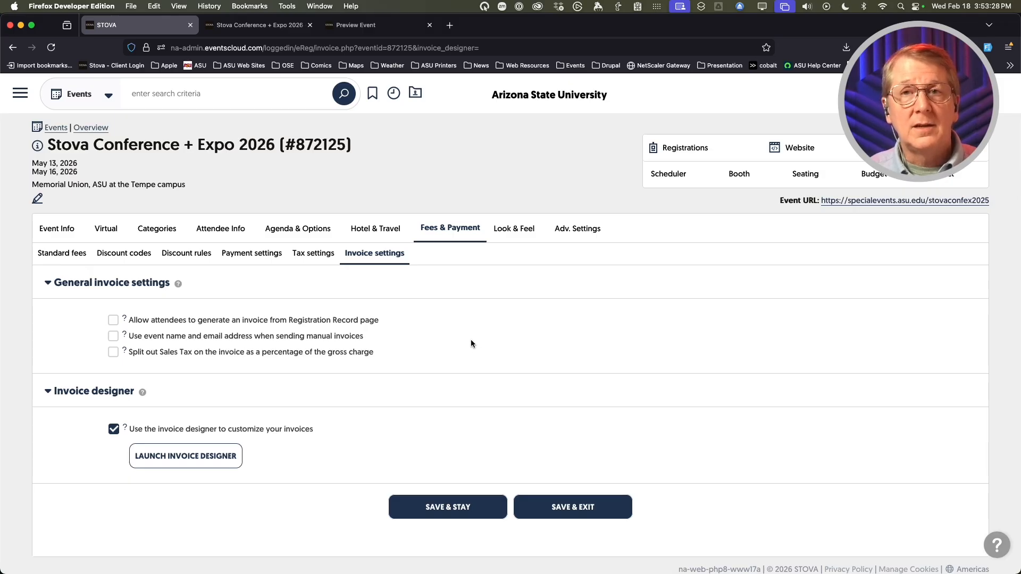
left_click(467, 343)
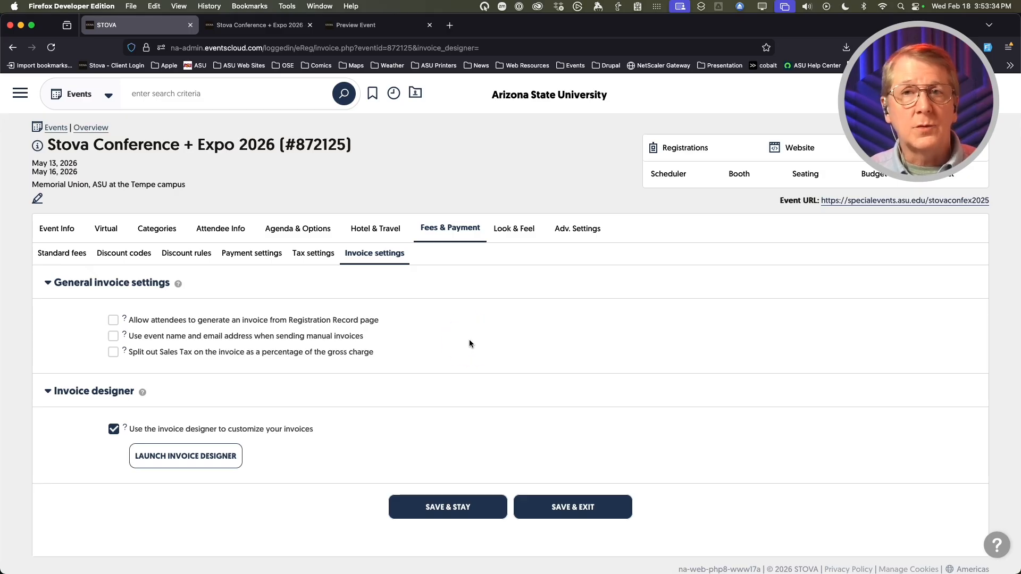
left_click(468, 342)
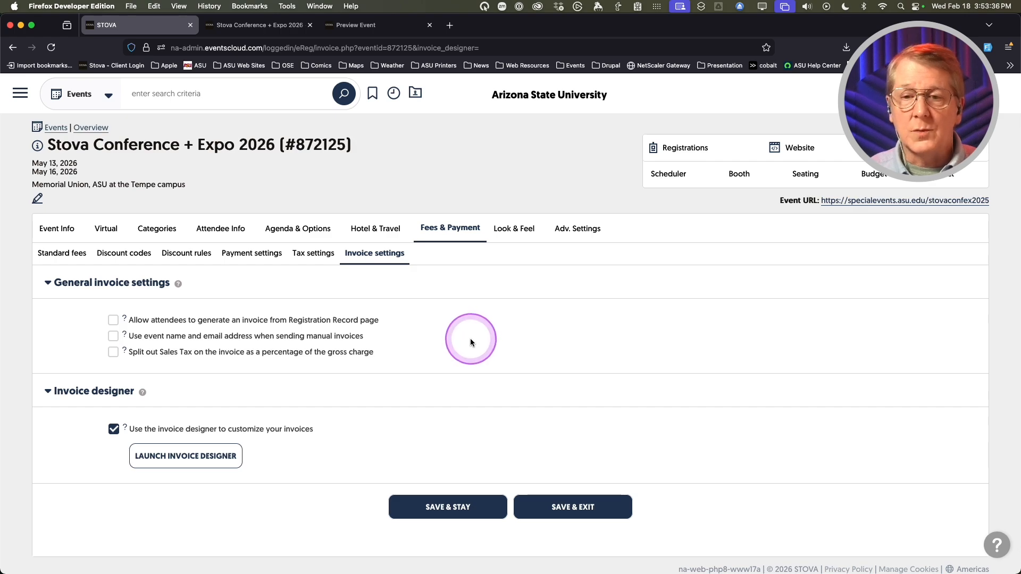
- Go to Event emails and edit the registration Confirmation email
mouse_move(38, 228)
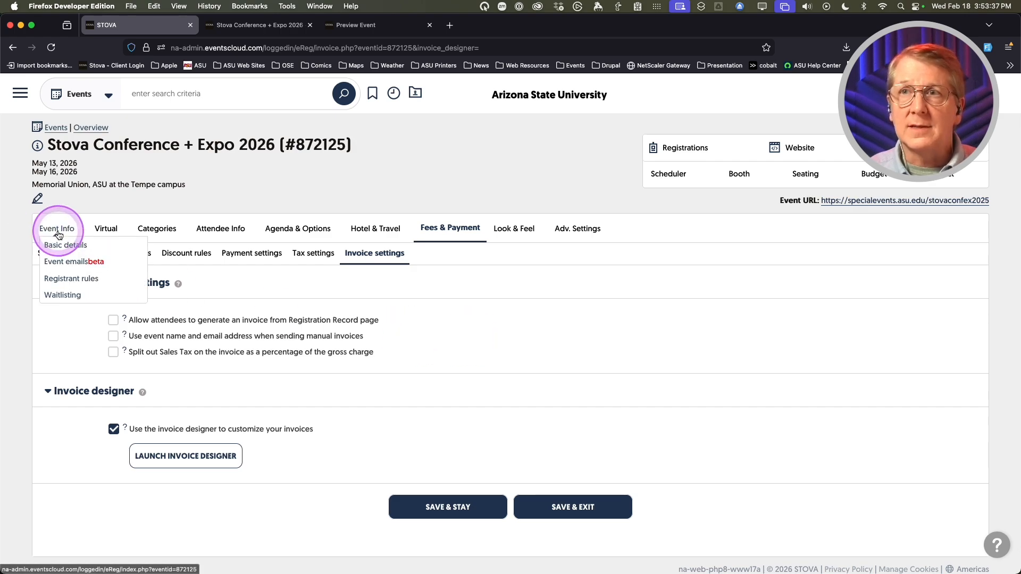
left_click(61, 264)
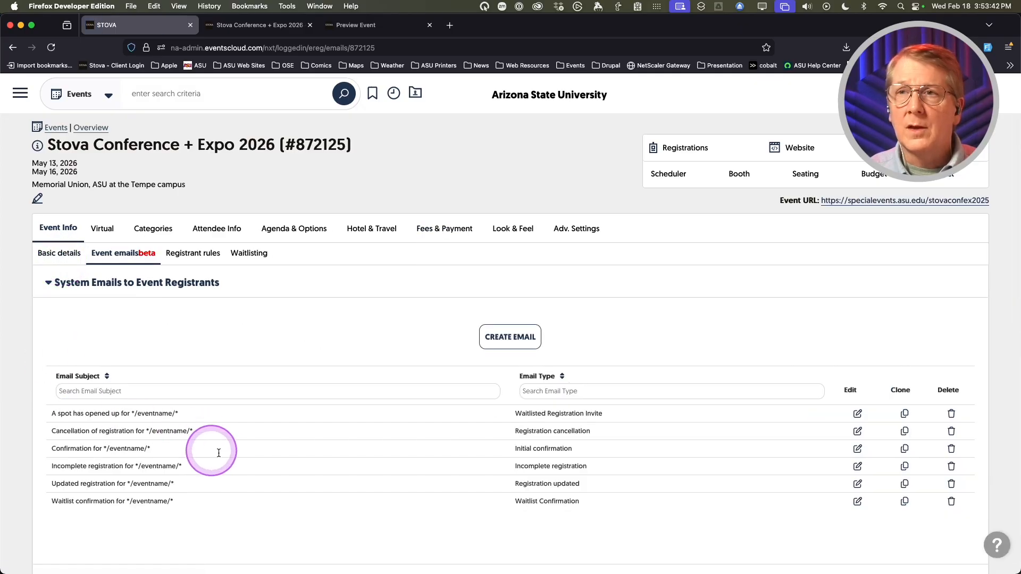
scroll(221, 449, "down", 1)
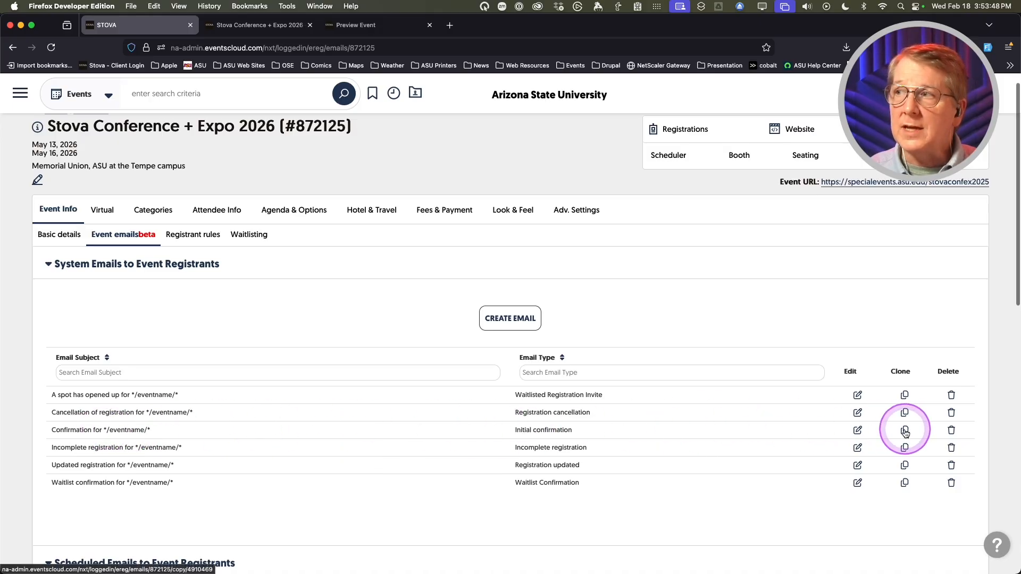
left_click(857, 434)
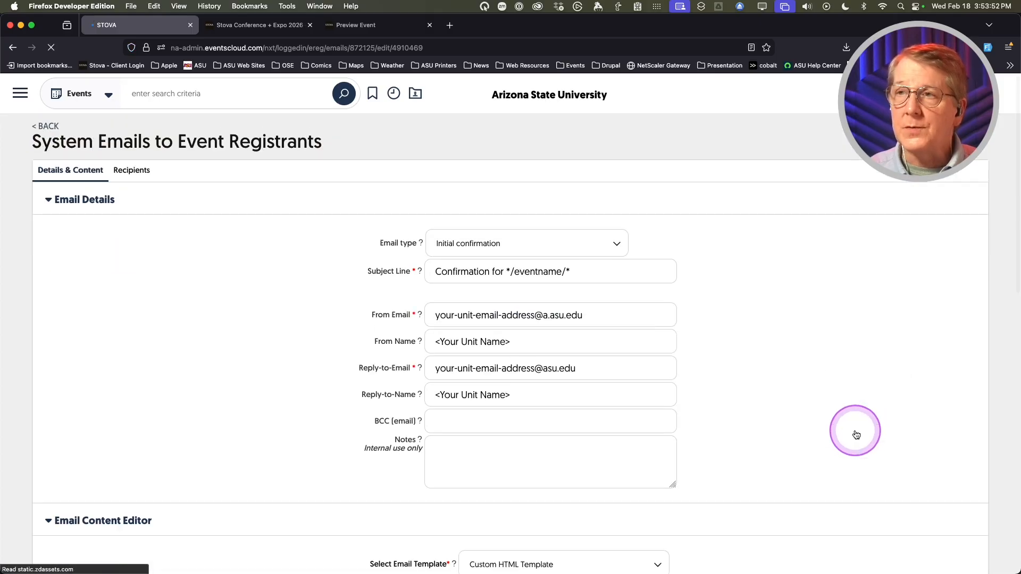
scroll(272, 393, "down", 6)
scroll(274, 396, "down", 10)
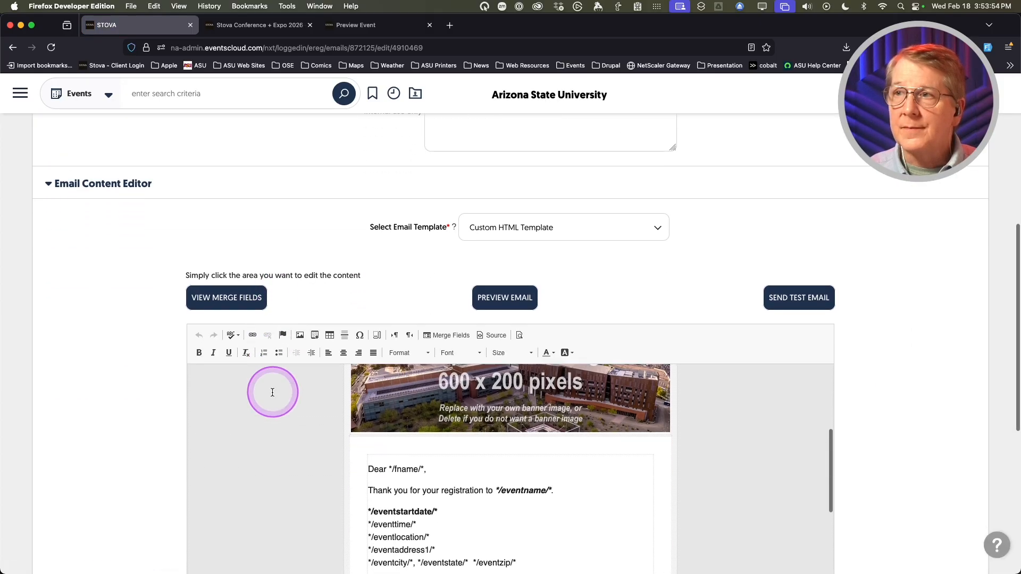
scroll(119, 396, "down", 5)
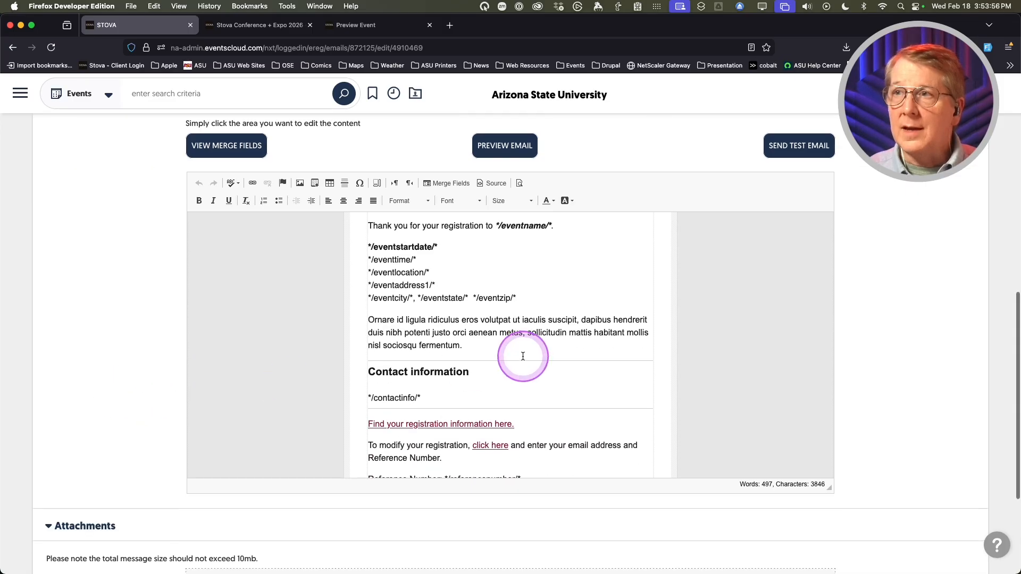
- Add a line below the body paragraph and copy the */invoice_button/* merge field
left_click(485, 349)
key("Return")
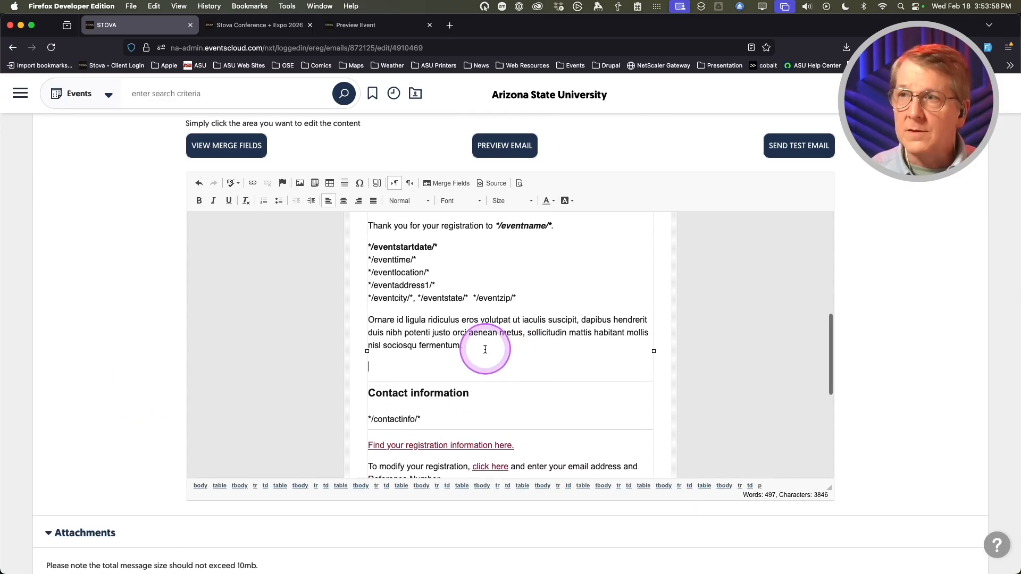
left_click(212, 150)
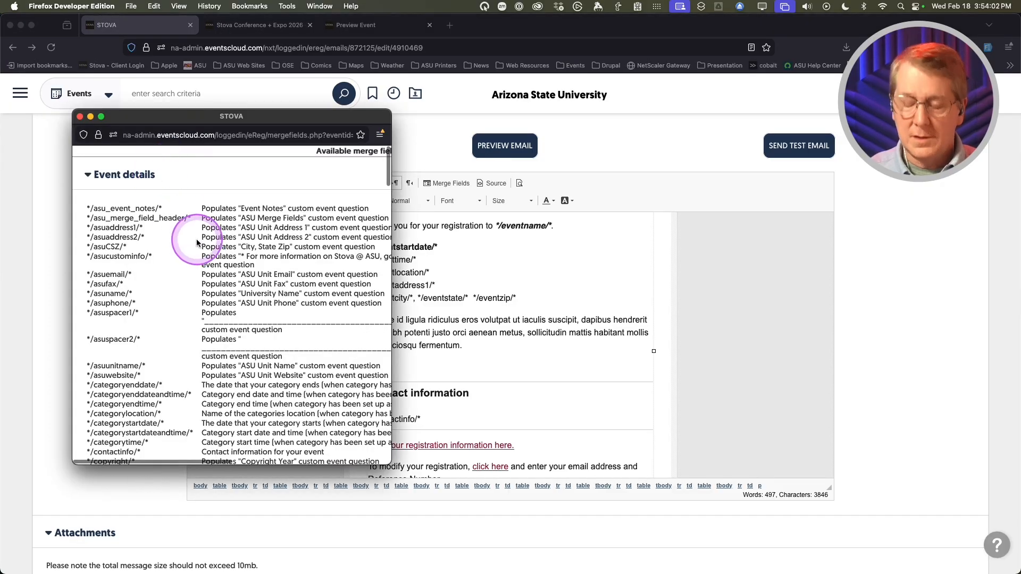
key("super+f")
type("invoice")
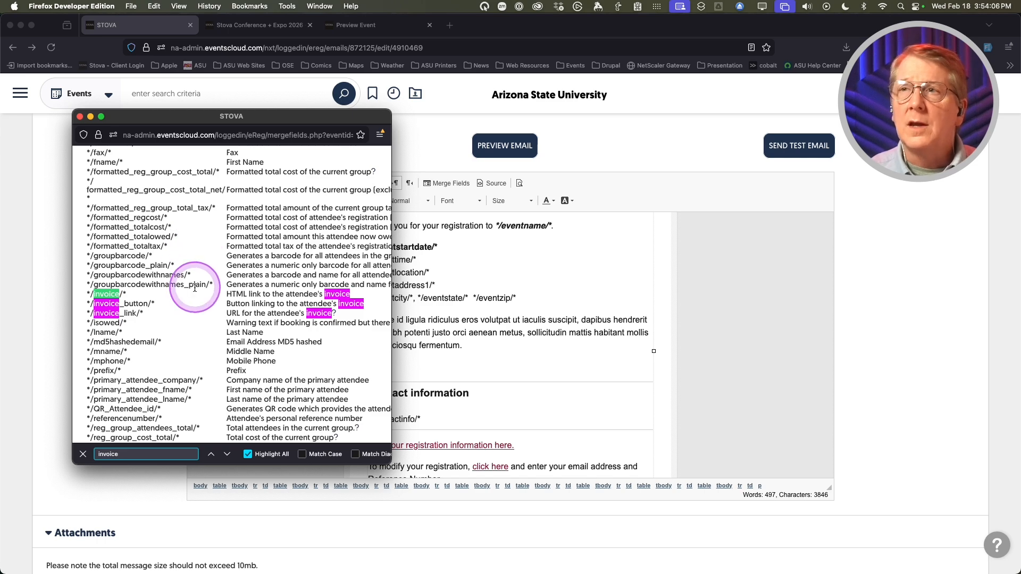
left_click_drag(87, 304, 152, 306)
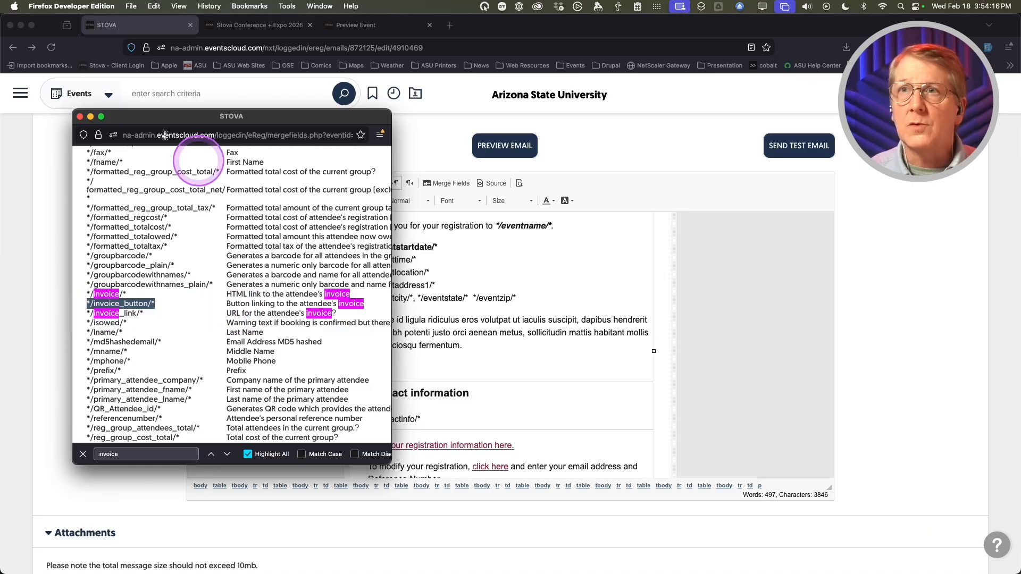
left_click(80, 116)
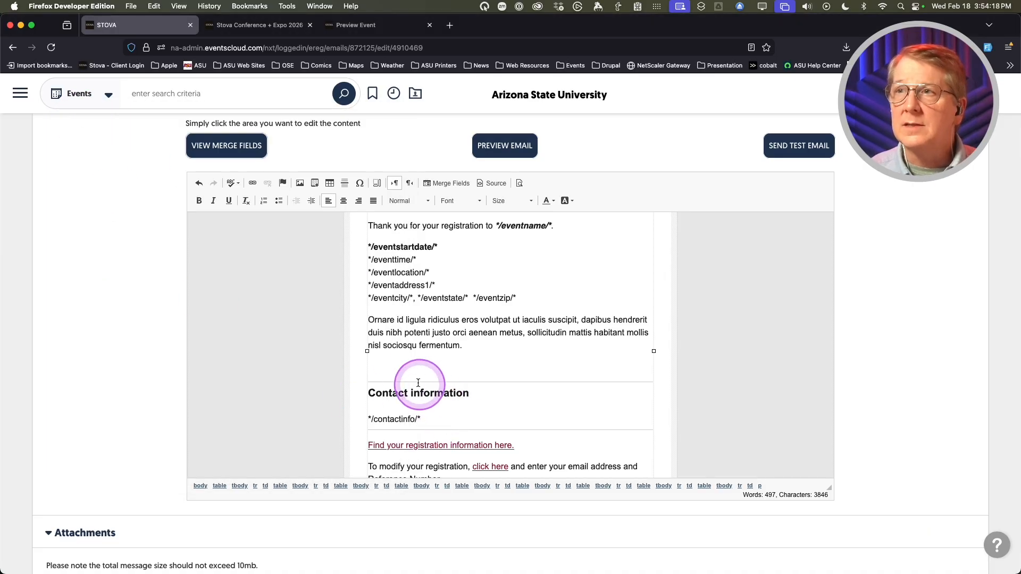
- Place the */invoice_button/* field centred on the new line and save the email
left_click(405, 366)
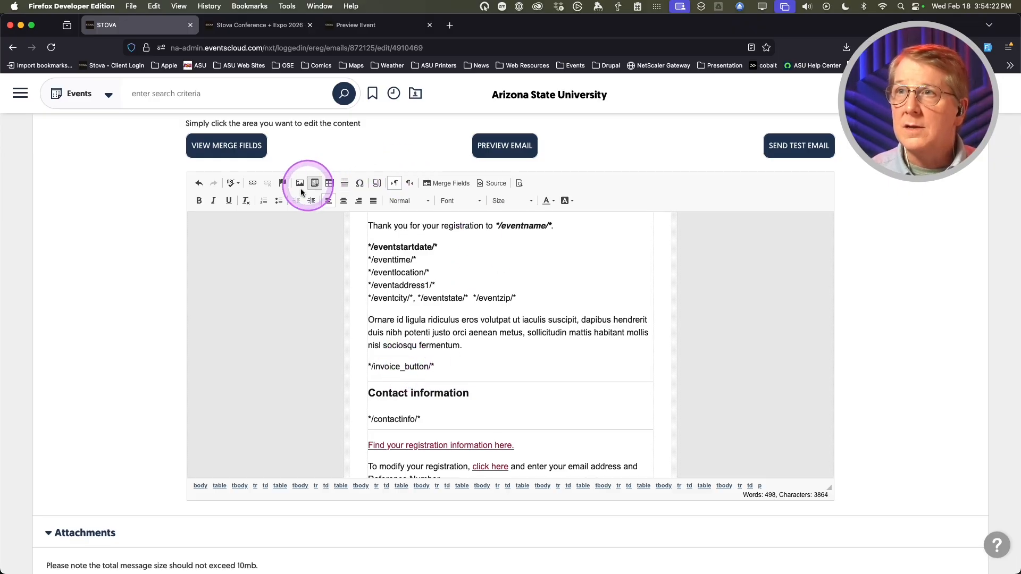
left_click(343, 200)
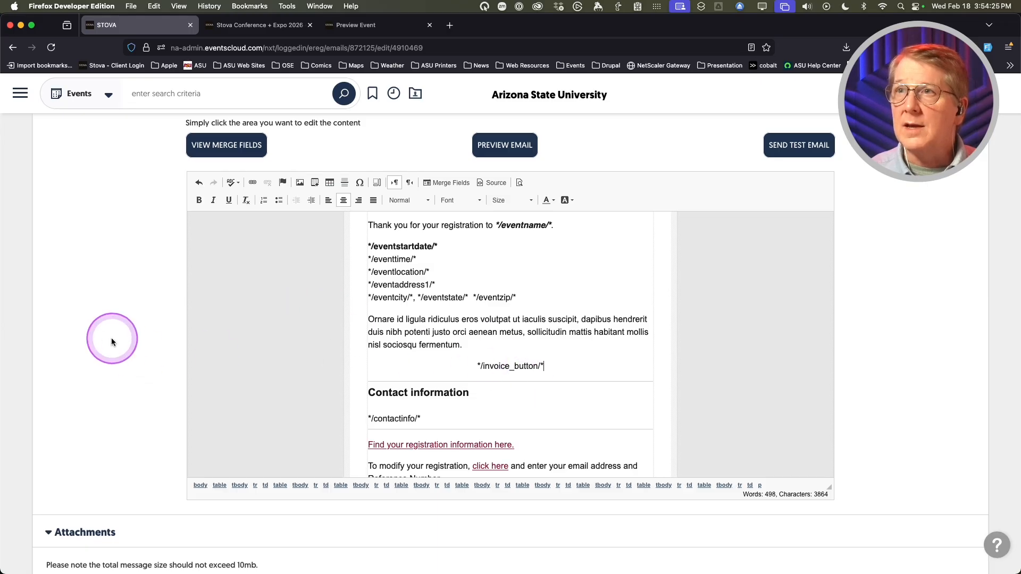
scroll(113, 346, "down", 5)
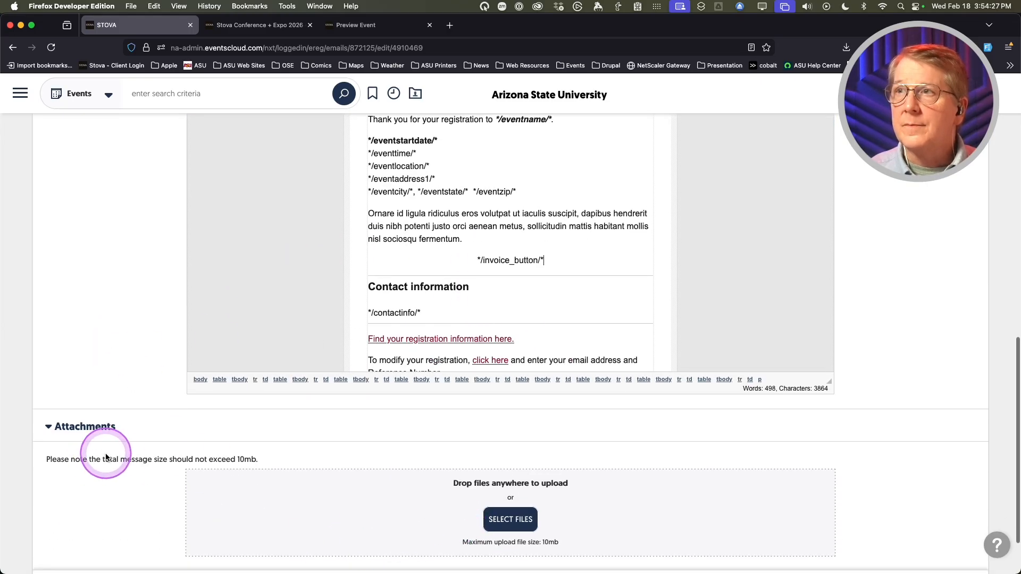
scroll(166, 506, "down", 3)
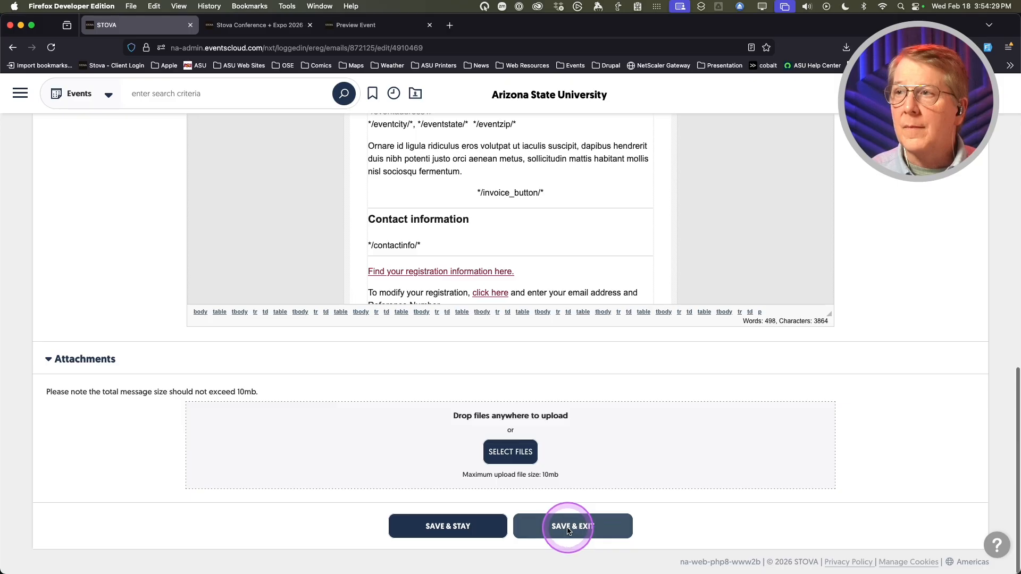
left_click(567, 529)
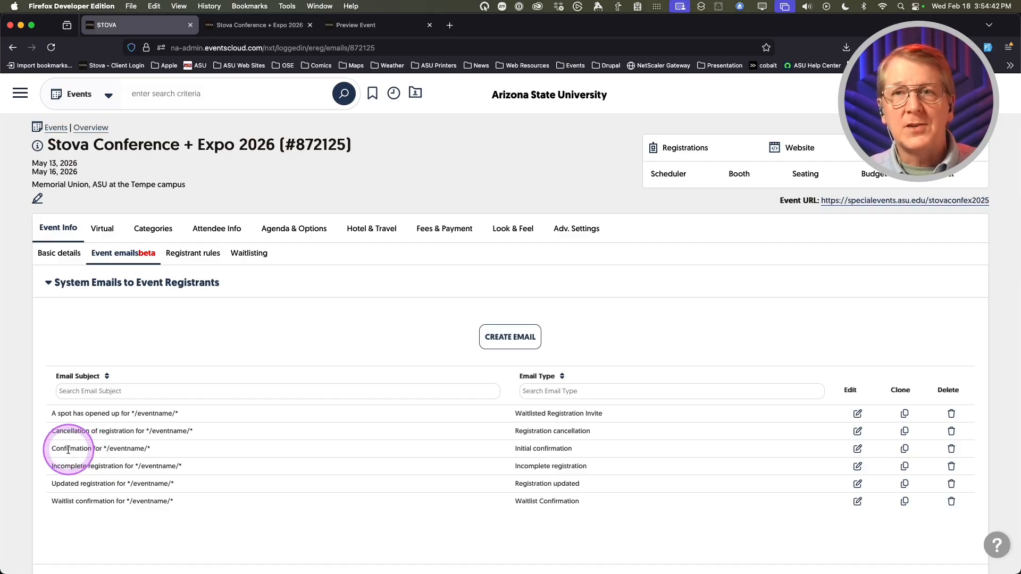
- Clone the Confirmation email and set the copy's type to Secondary confirmation
left_click(905, 449)
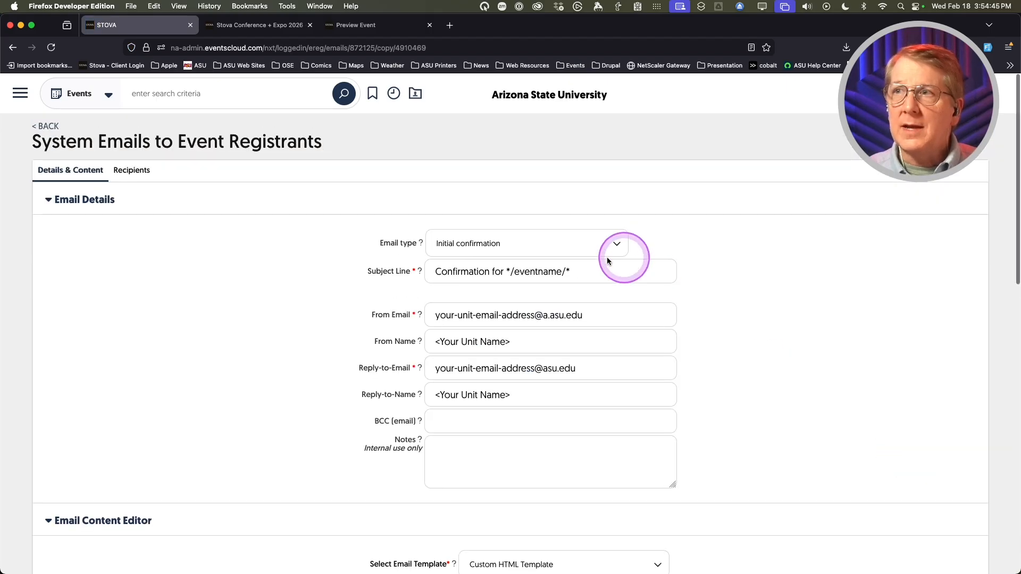
left_click(517, 247)
left_click(517, 249)
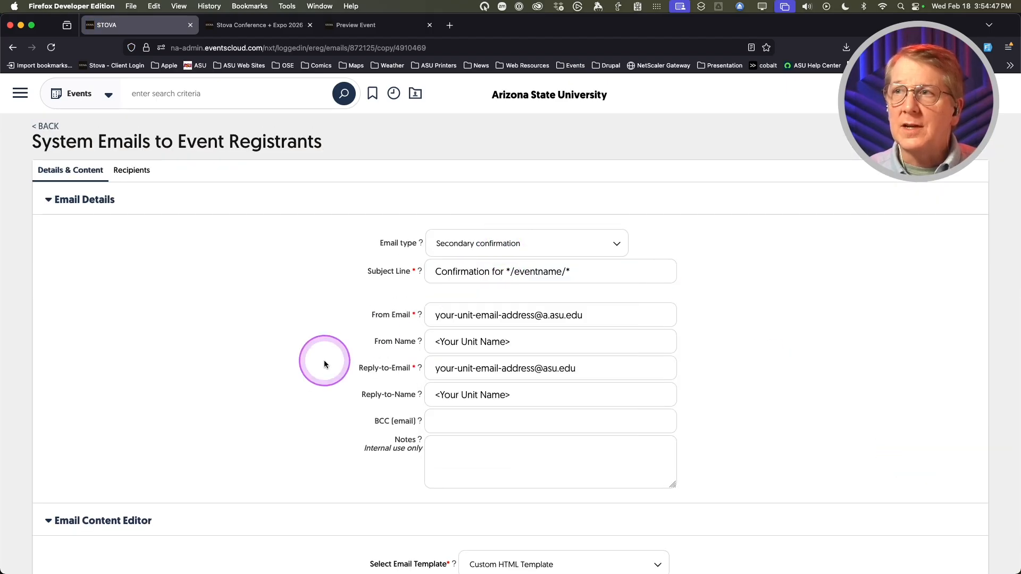
scroll(324, 359, "down", 2)
scroll(450, 262, "up", 2)
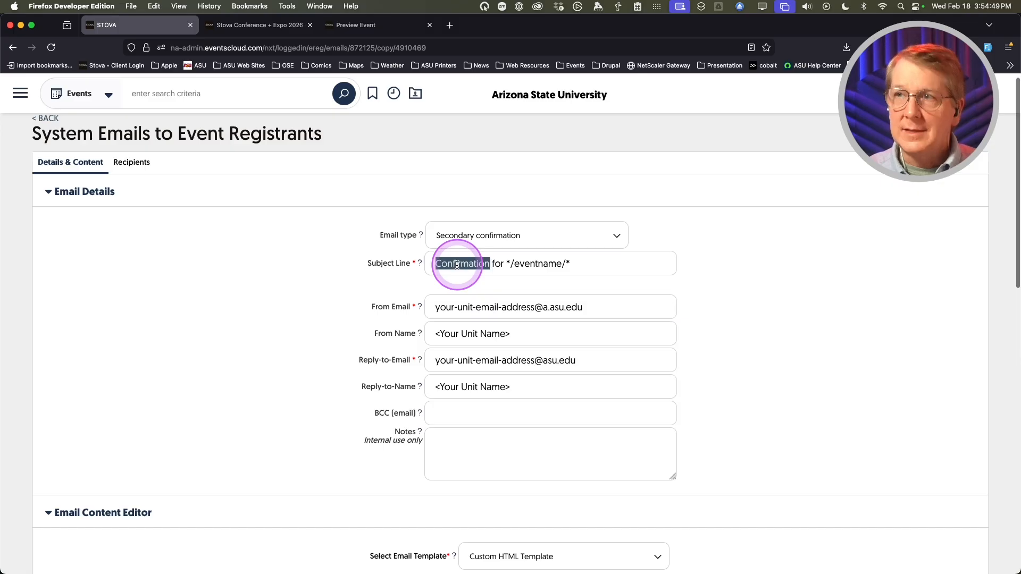
- Change the copy's subject line to 'Invoice for */eventname/*' and save it
key("BackSpace")
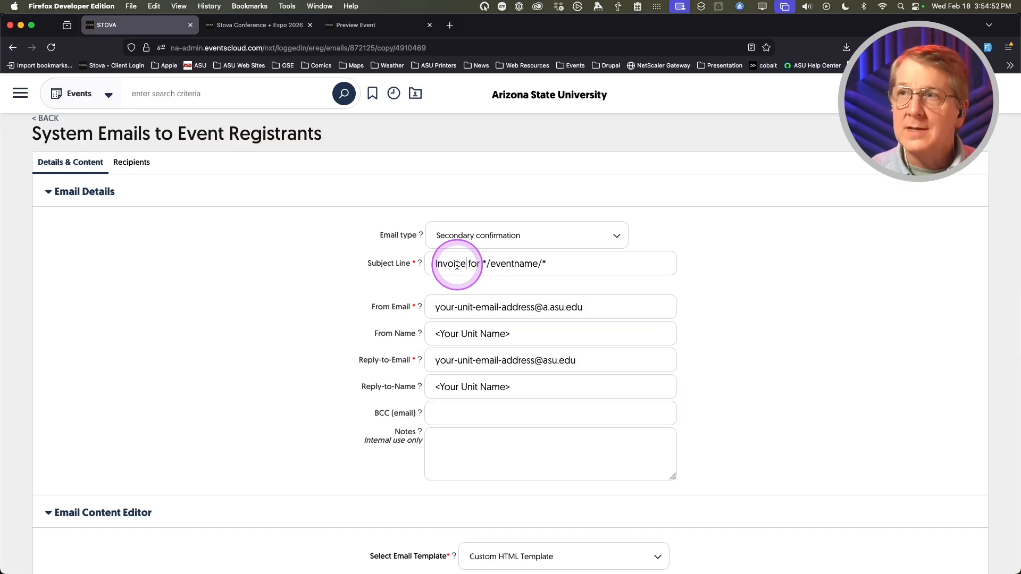
scroll(296, 278, "down", 10)
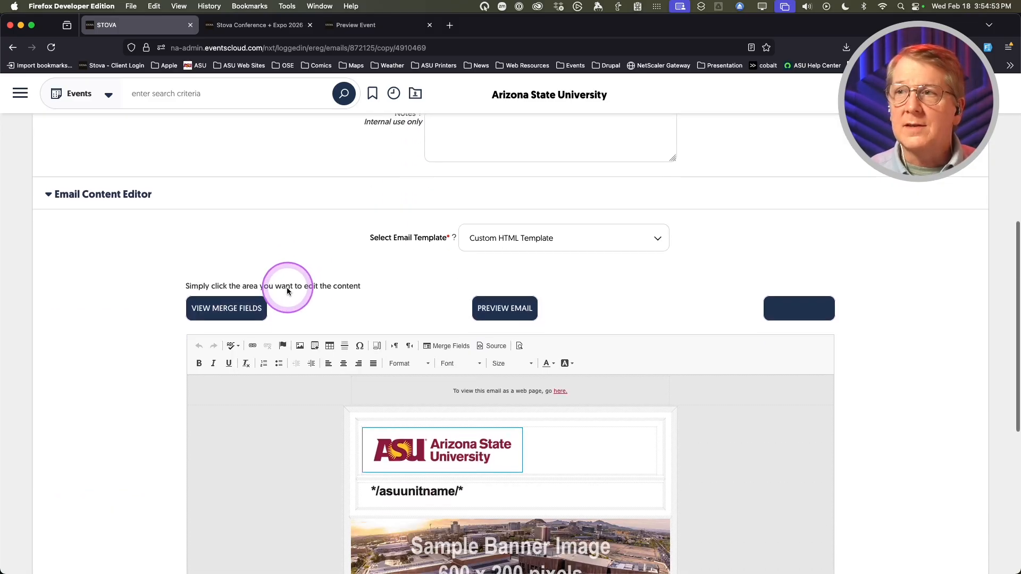
scroll(352, 377, "down", 5)
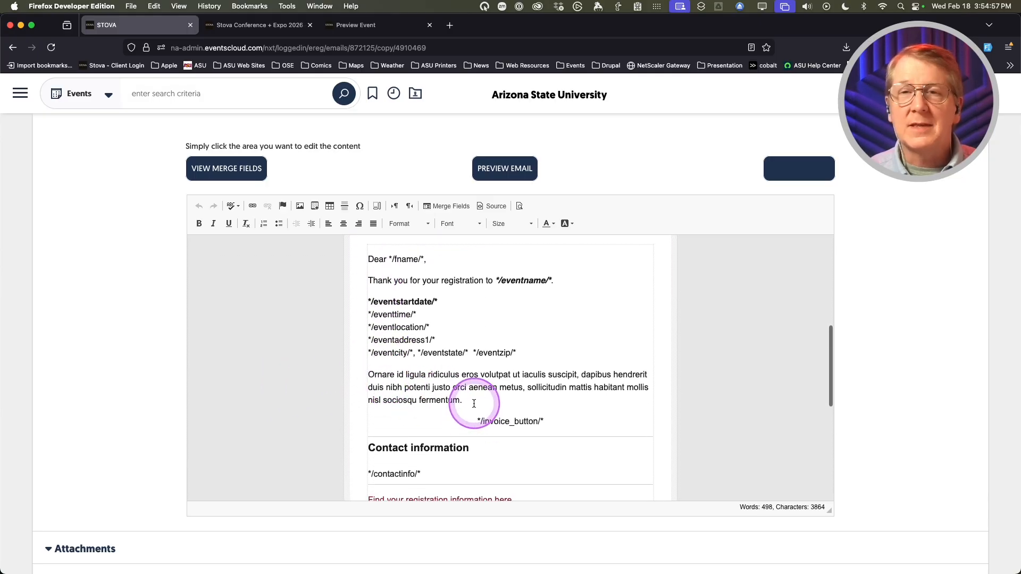
scroll(141, 399, "up", 15)
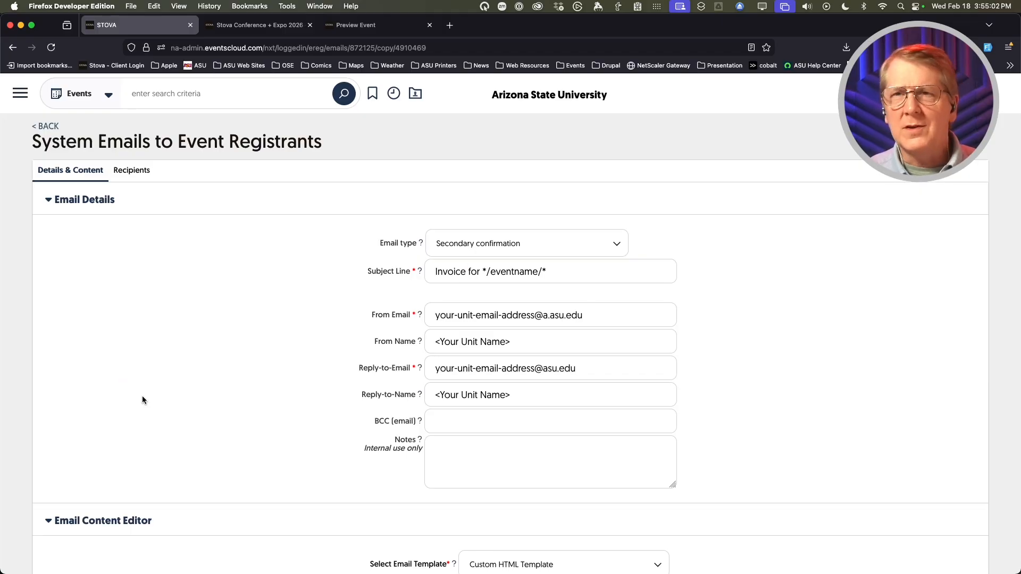
left_click(208, 380)
left_click(452, 281)
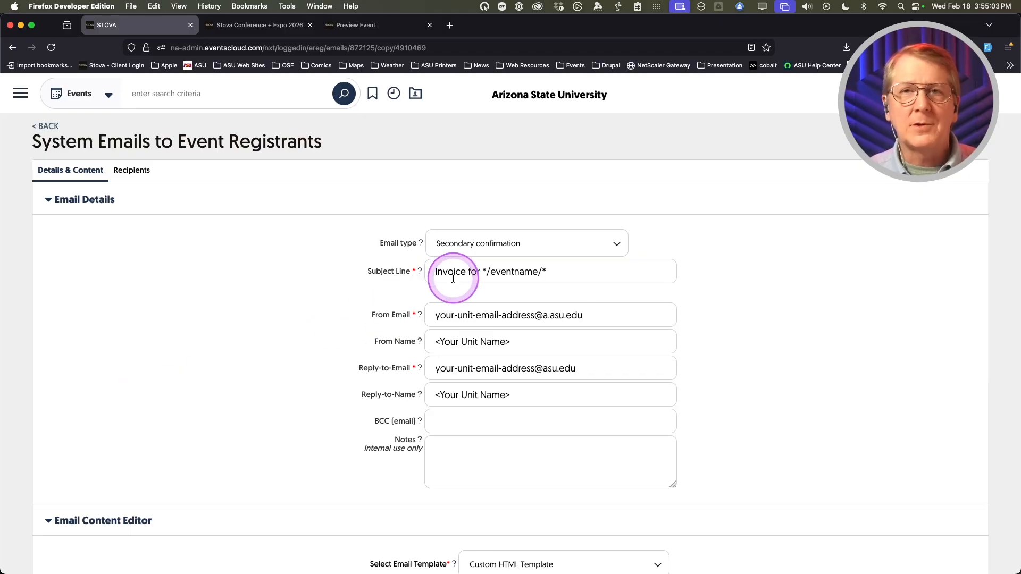
scroll(280, 346, "down", 2)
scroll(280, 347, "up", 2)
scroll(280, 346, "down", 12)
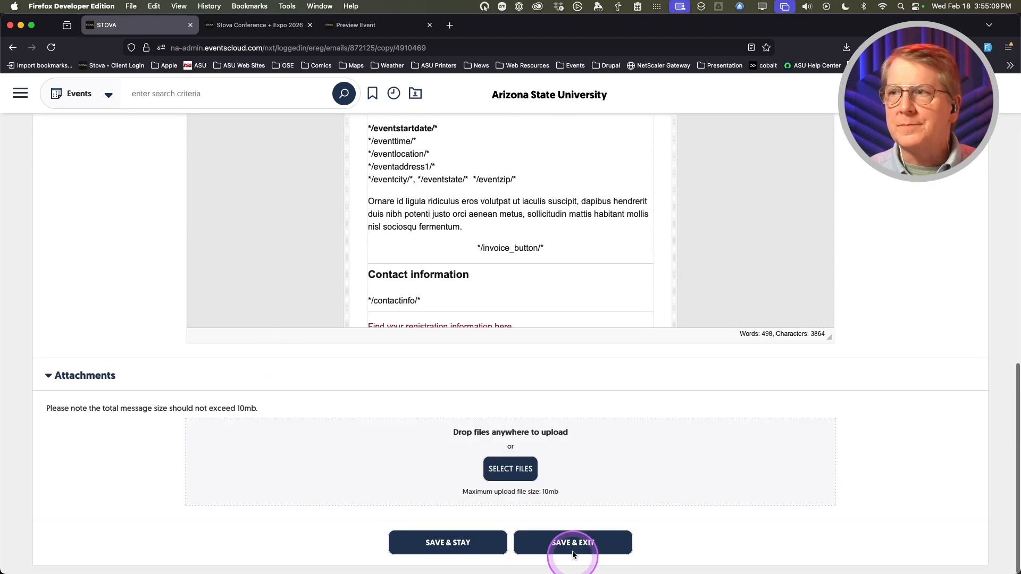
left_click(573, 553)
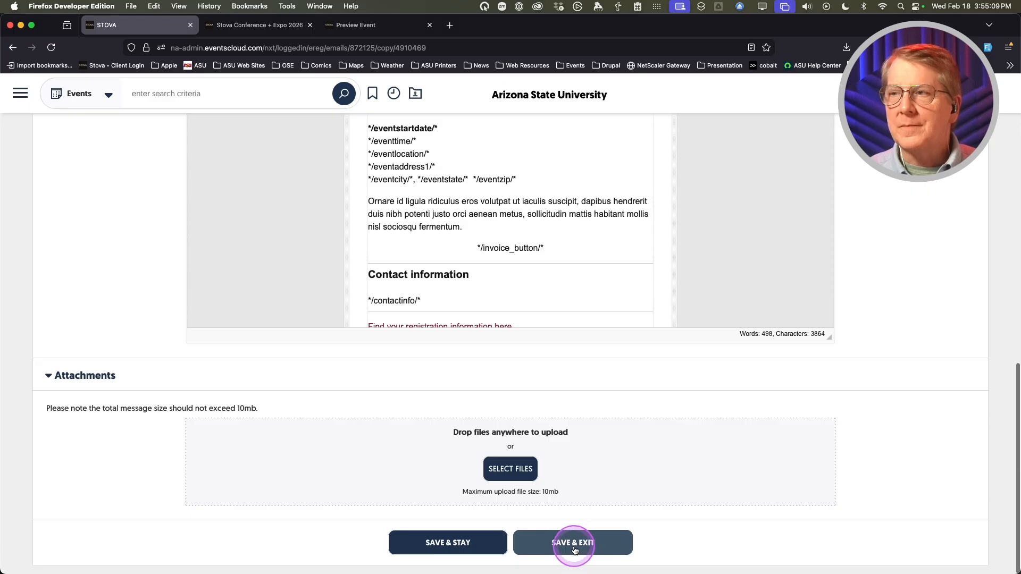